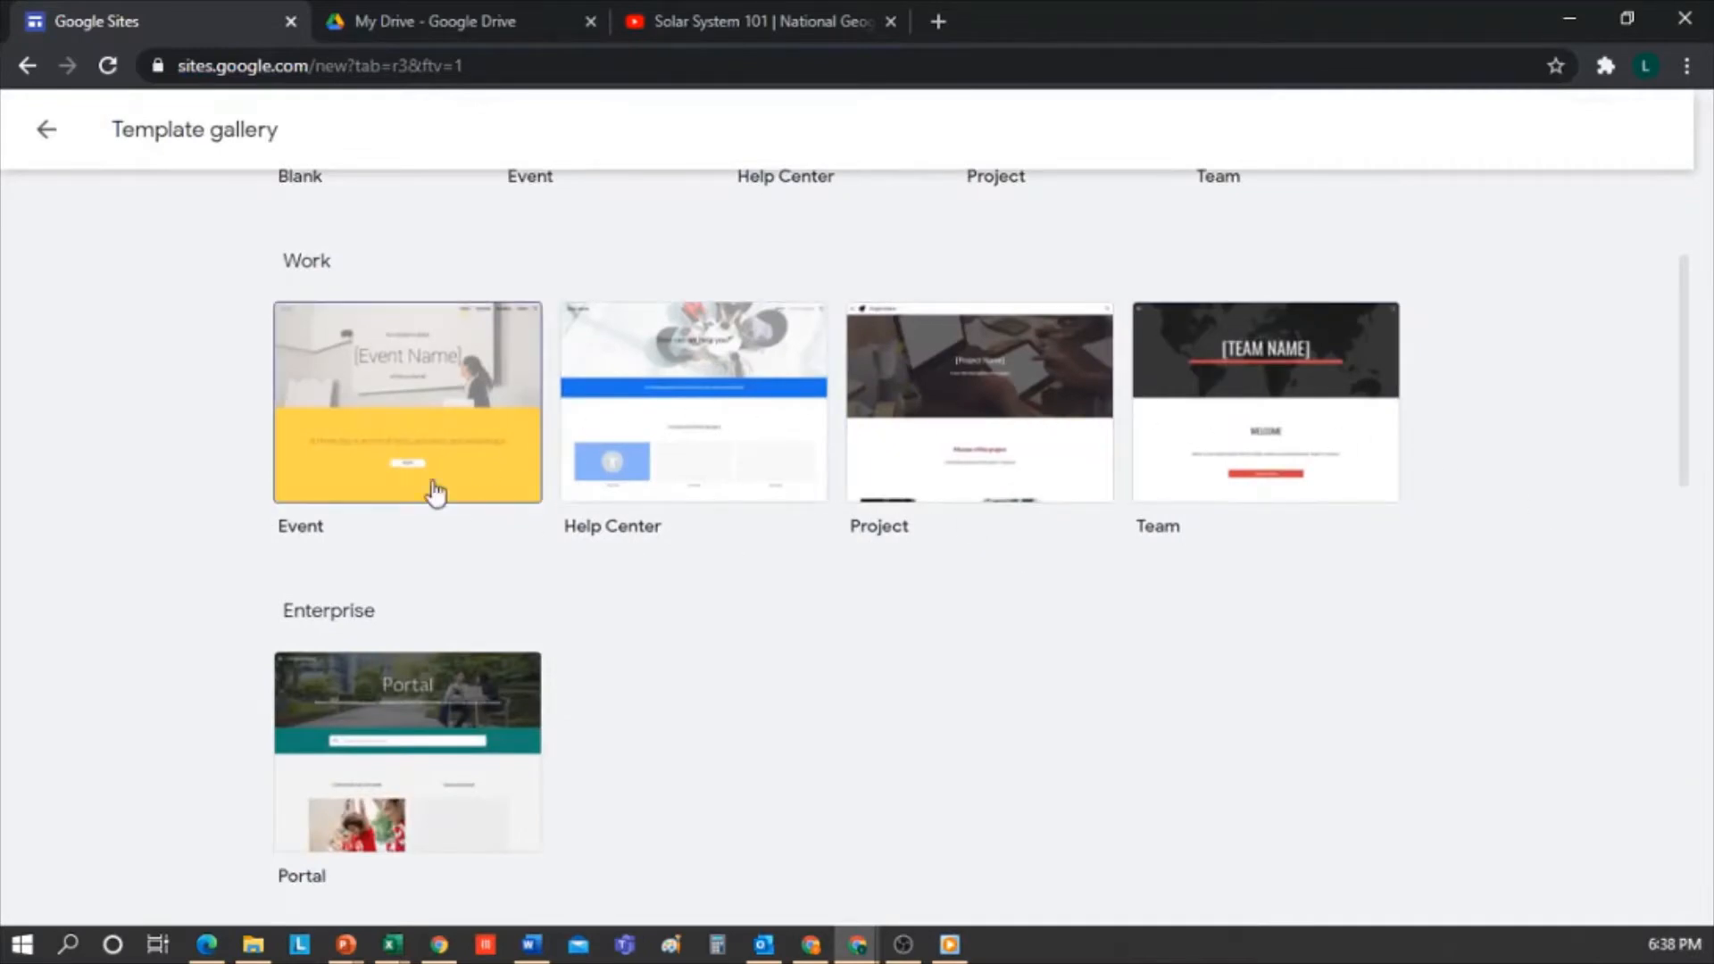
Browse the site templates by category through the Education section and return to the Sites start page
{"action": "scroll", "coordinate": [500, 625], "scroll_direction": "down", "scroll_amount": 4}
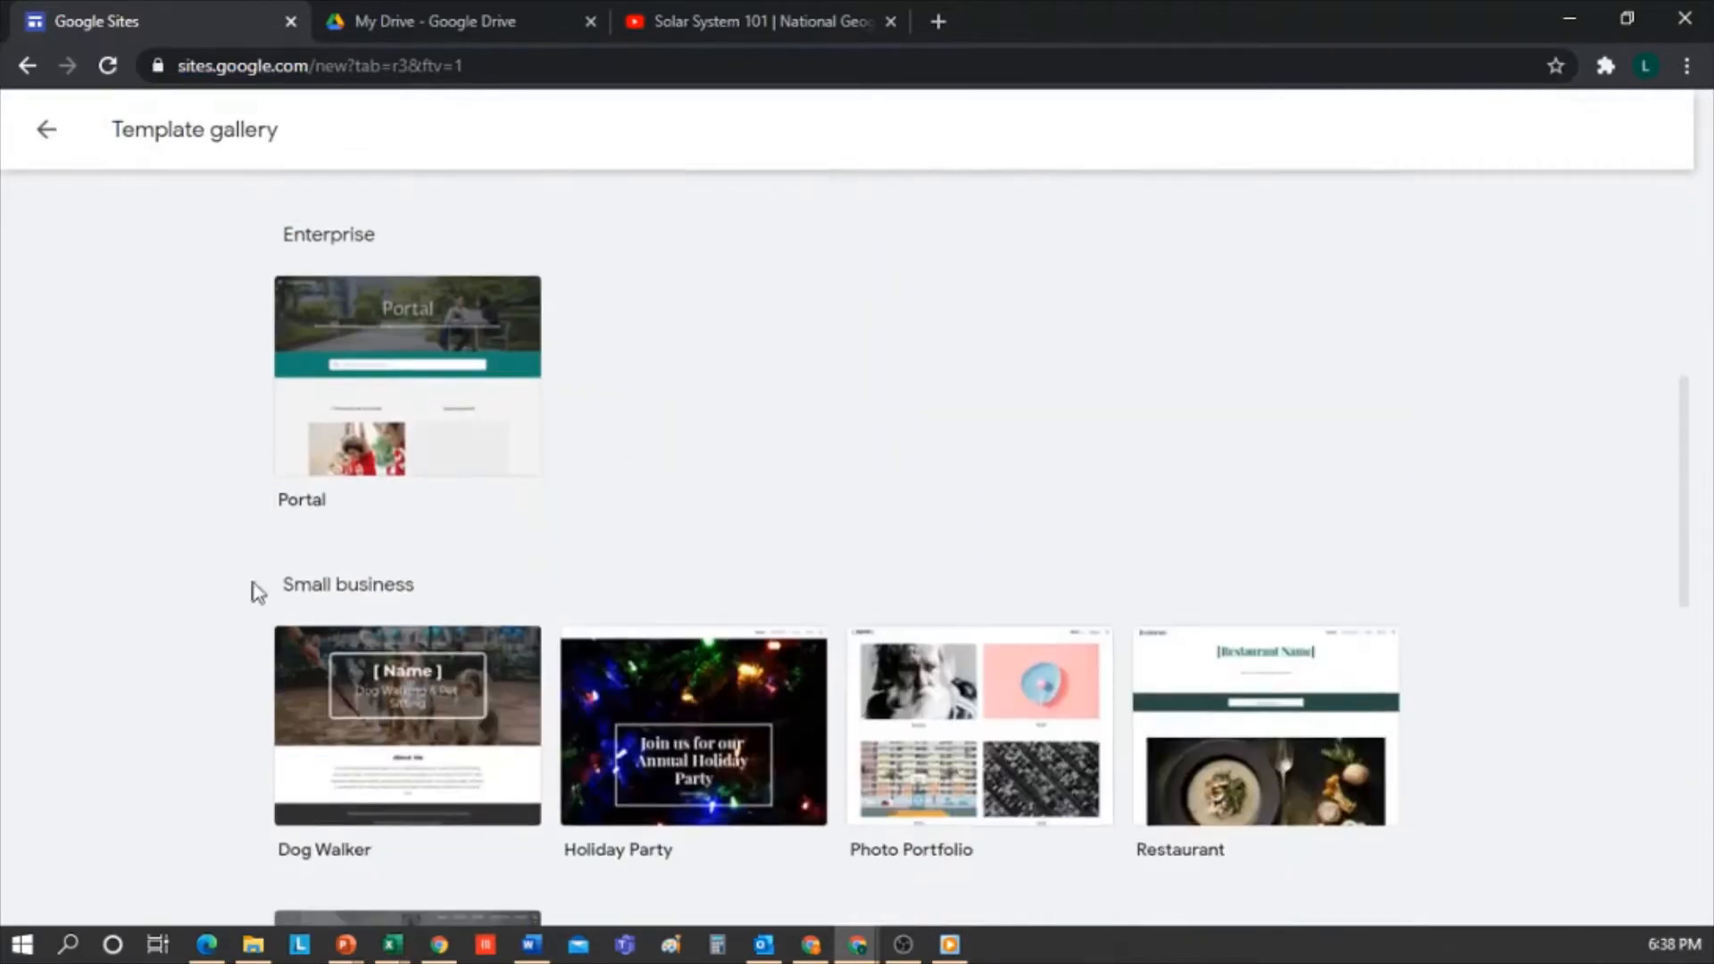
{"action": "scroll", "coordinate": [705, 598], "scroll_direction": "down", "scroll_amount": 4}
{"action": "scroll", "coordinate": [721, 600], "scroll_direction": "down", "scroll_amount": 5}
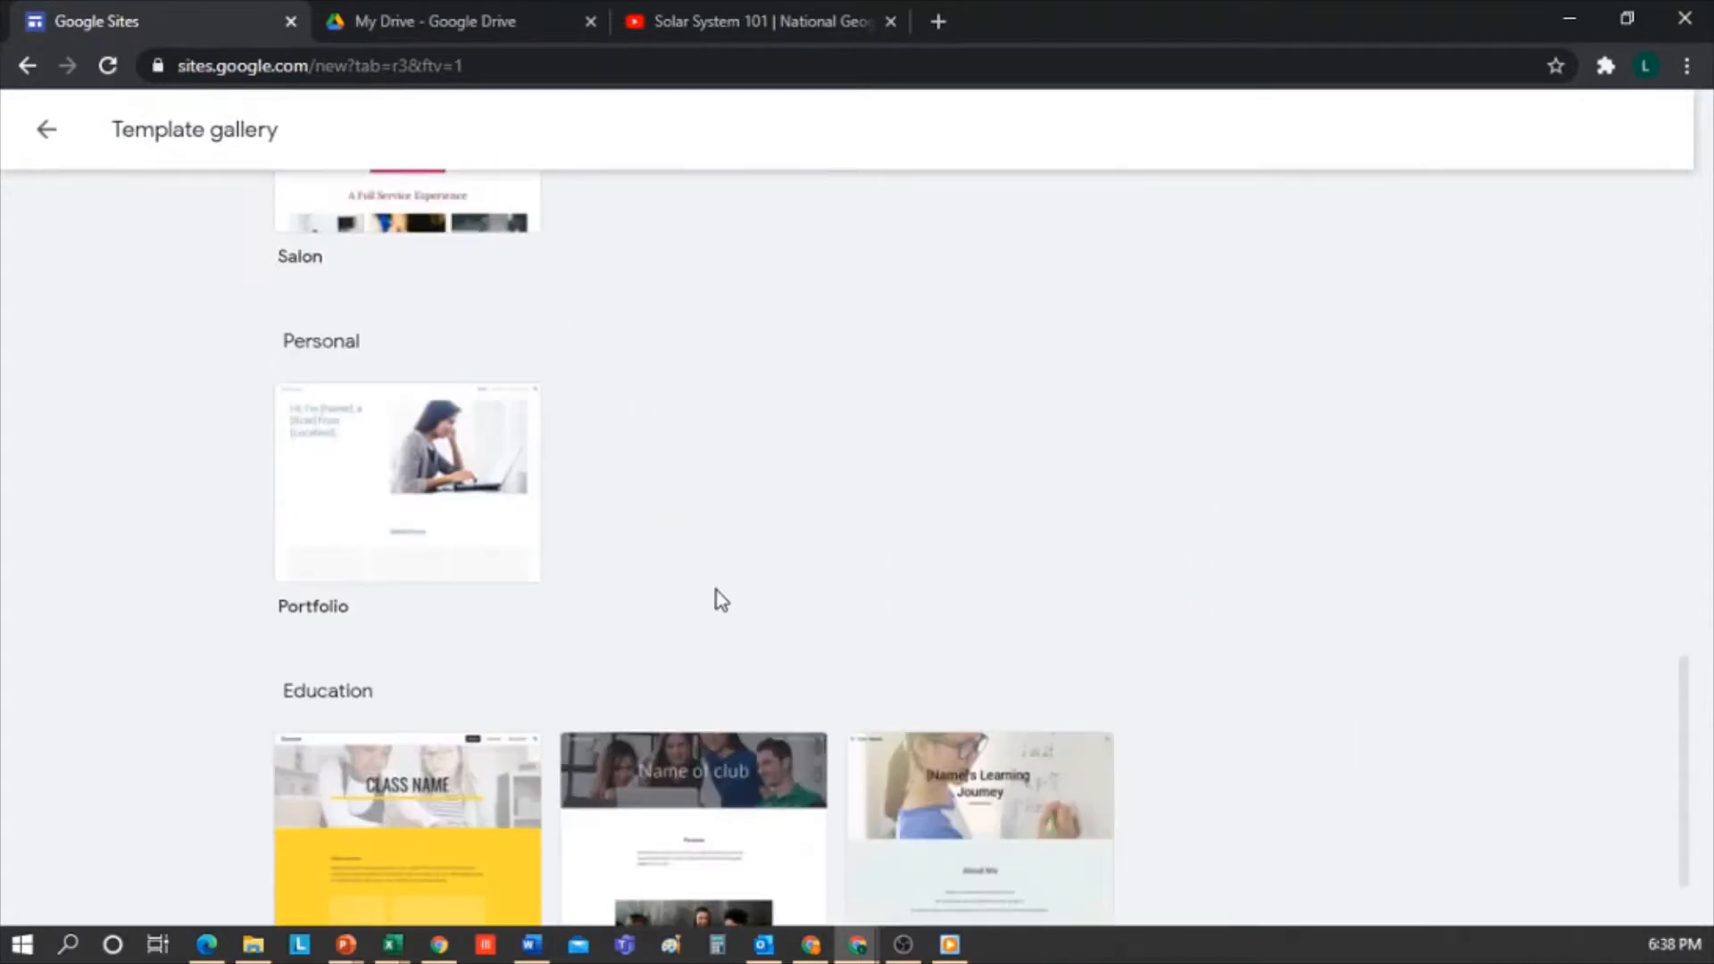
{"action": "scroll", "coordinate": [744, 596], "scroll_direction": "down", "scroll_amount": 2}
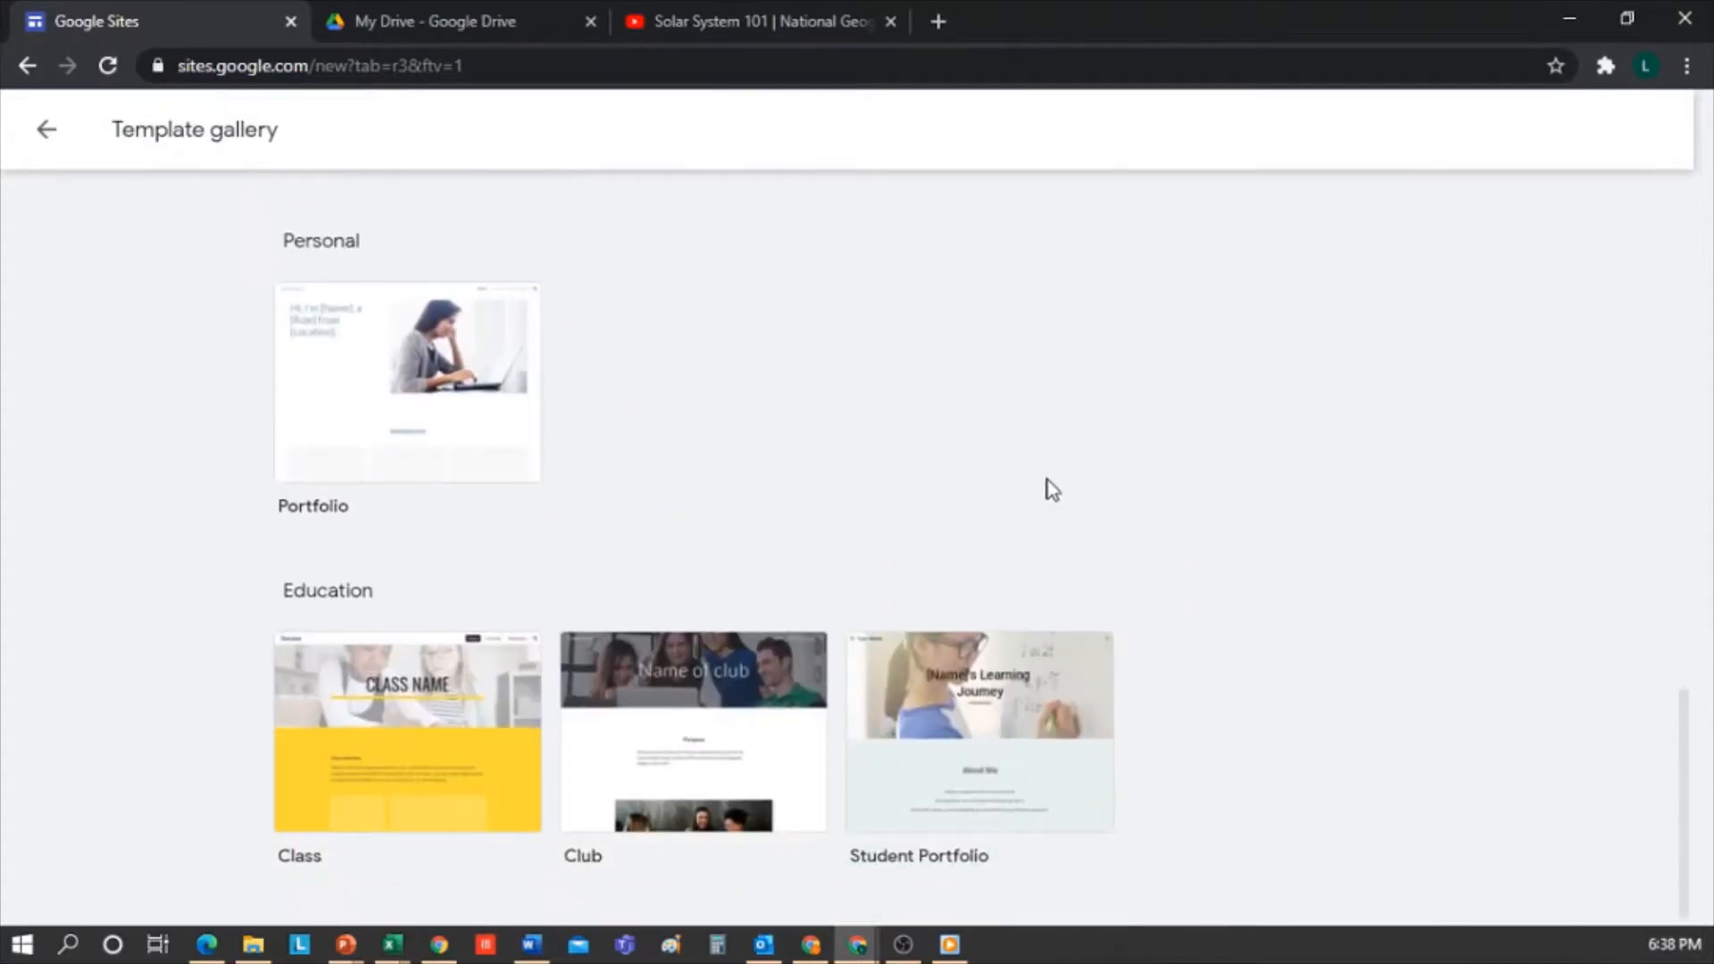
{"action": "scroll", "coordinate": [714, 446], "scroll_direction": "up", "scroll_amount": 7}
{"action": "left_click", "coordinate": [46, 129]}
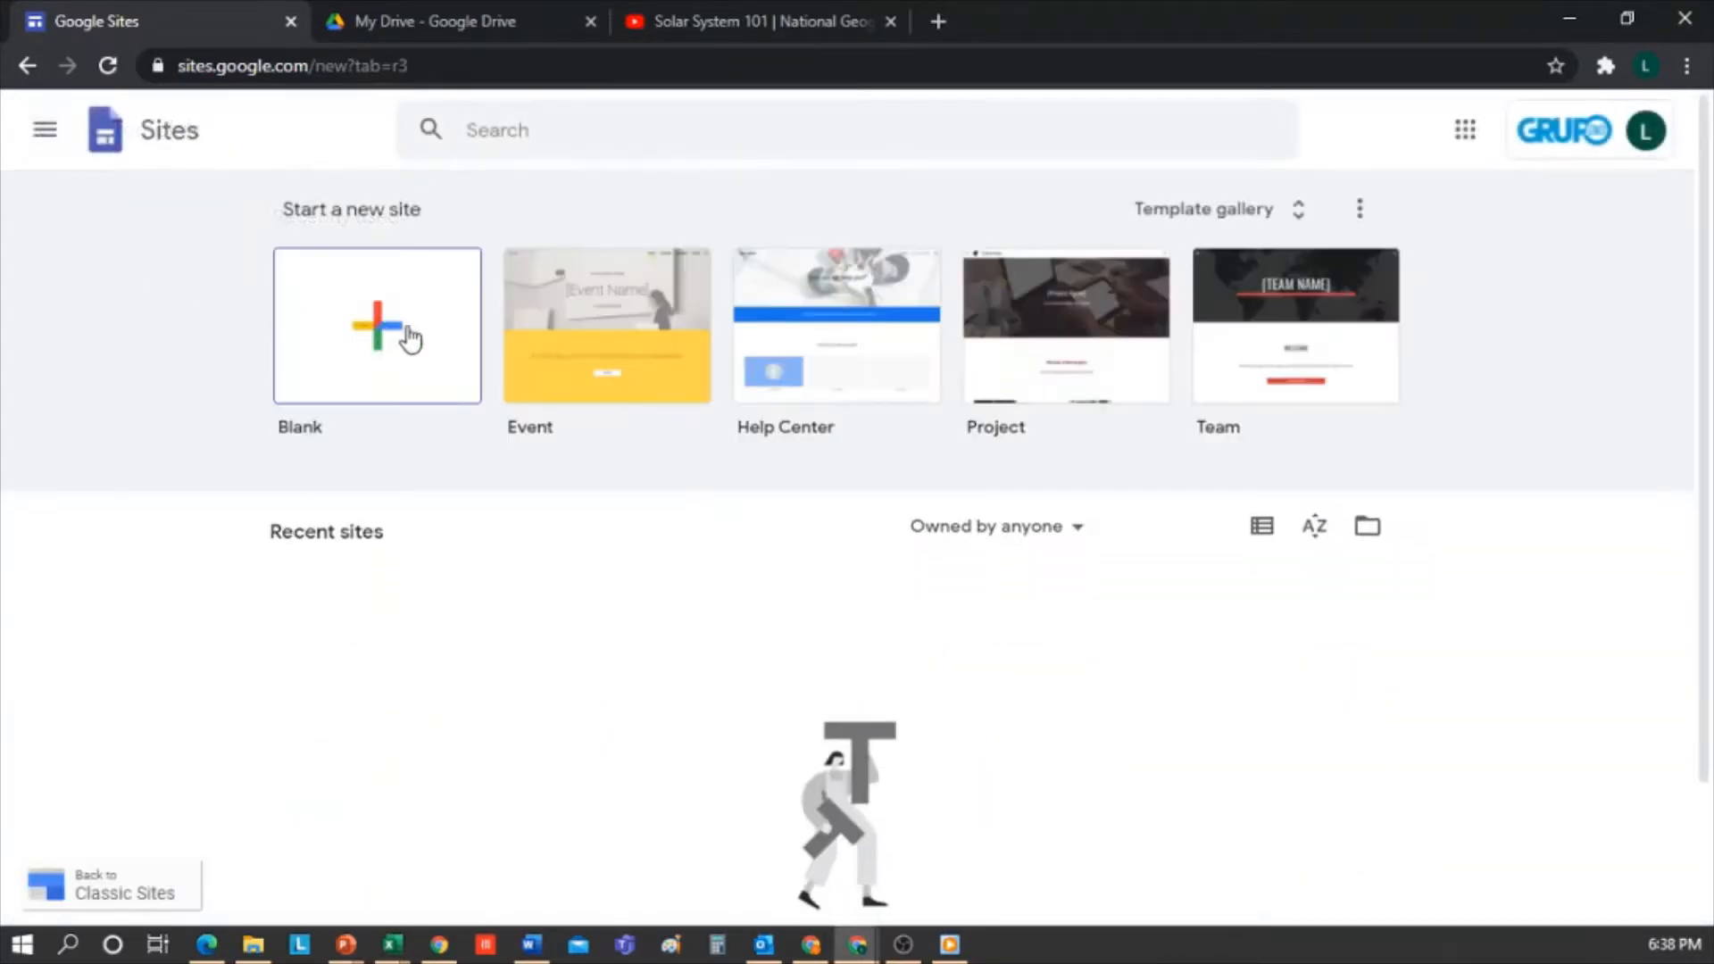
Create a new blank site and name it "The Solar System"
{"action": "left_click", "coordinate": [390, 339]}
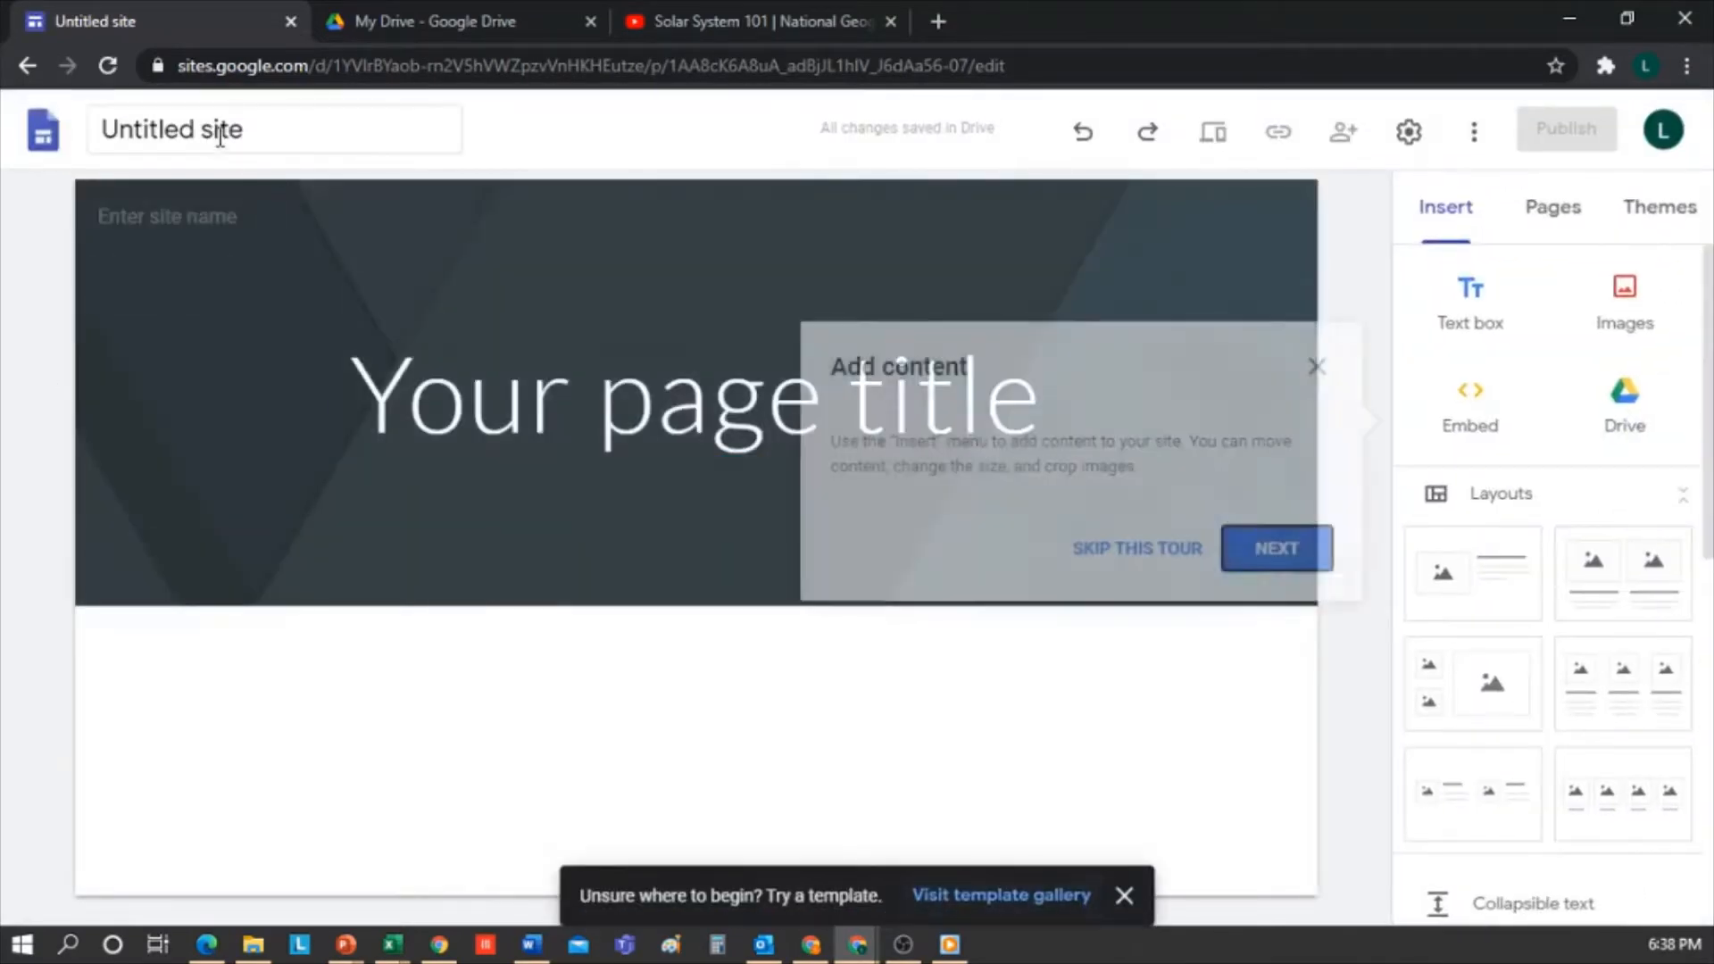
{"action": "left_click", "coordinate": [219, 136]}
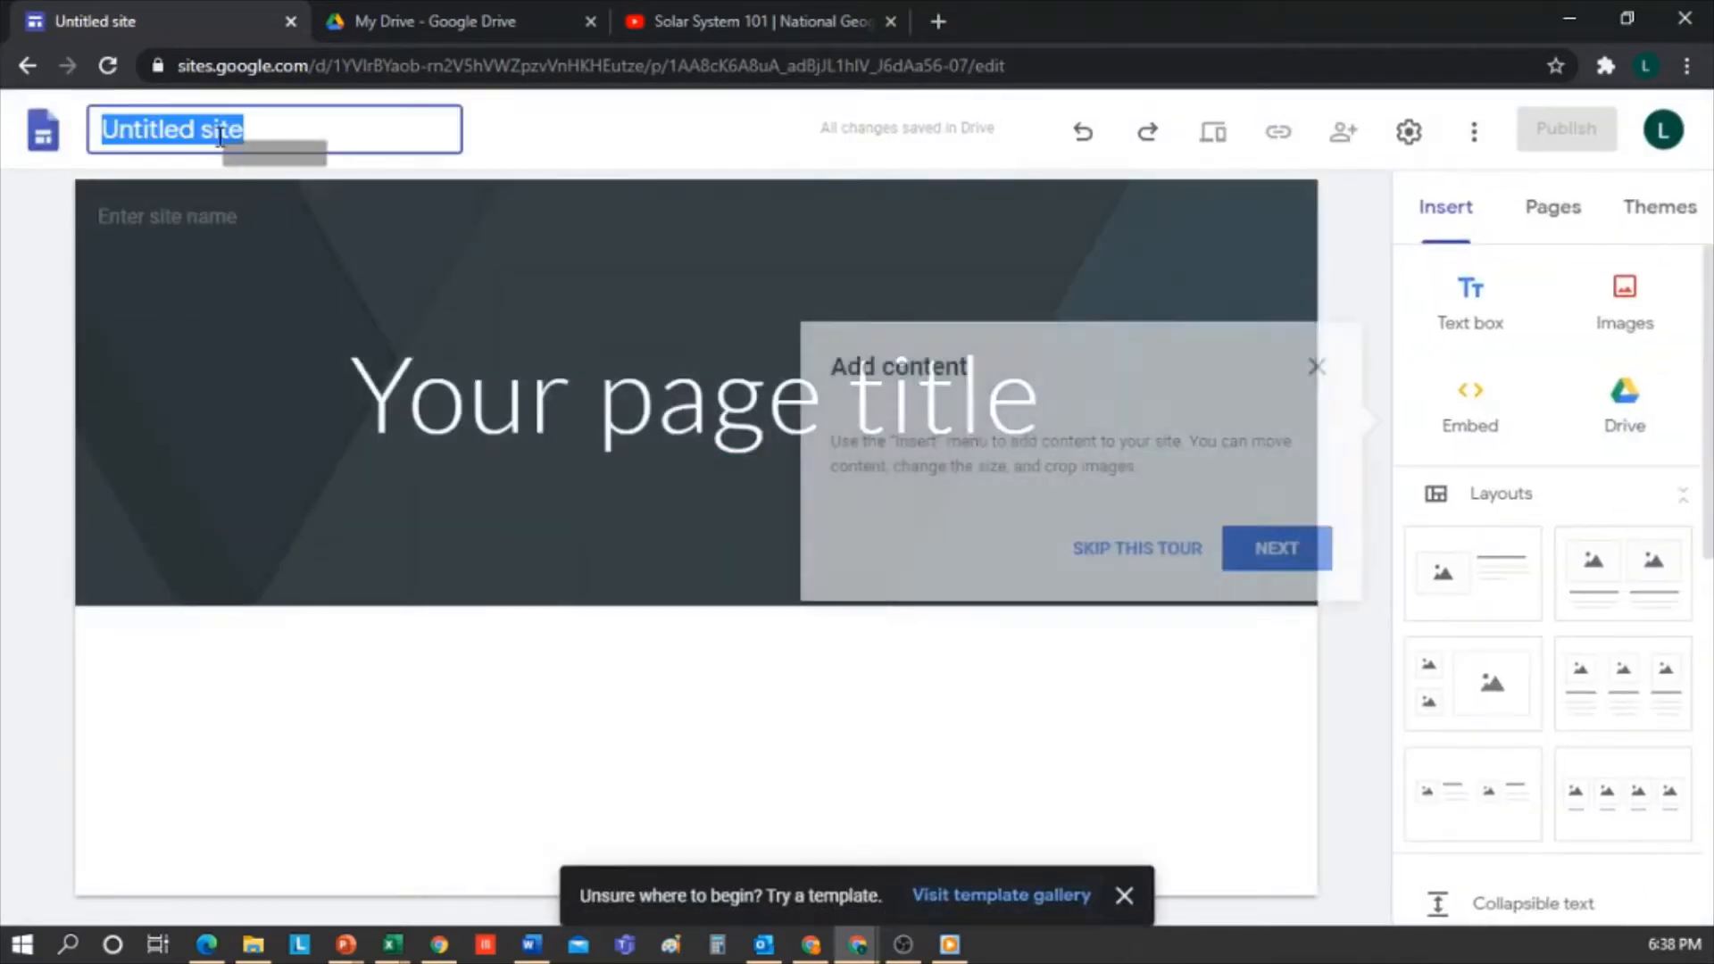
{"action": "type", "text": "The"}
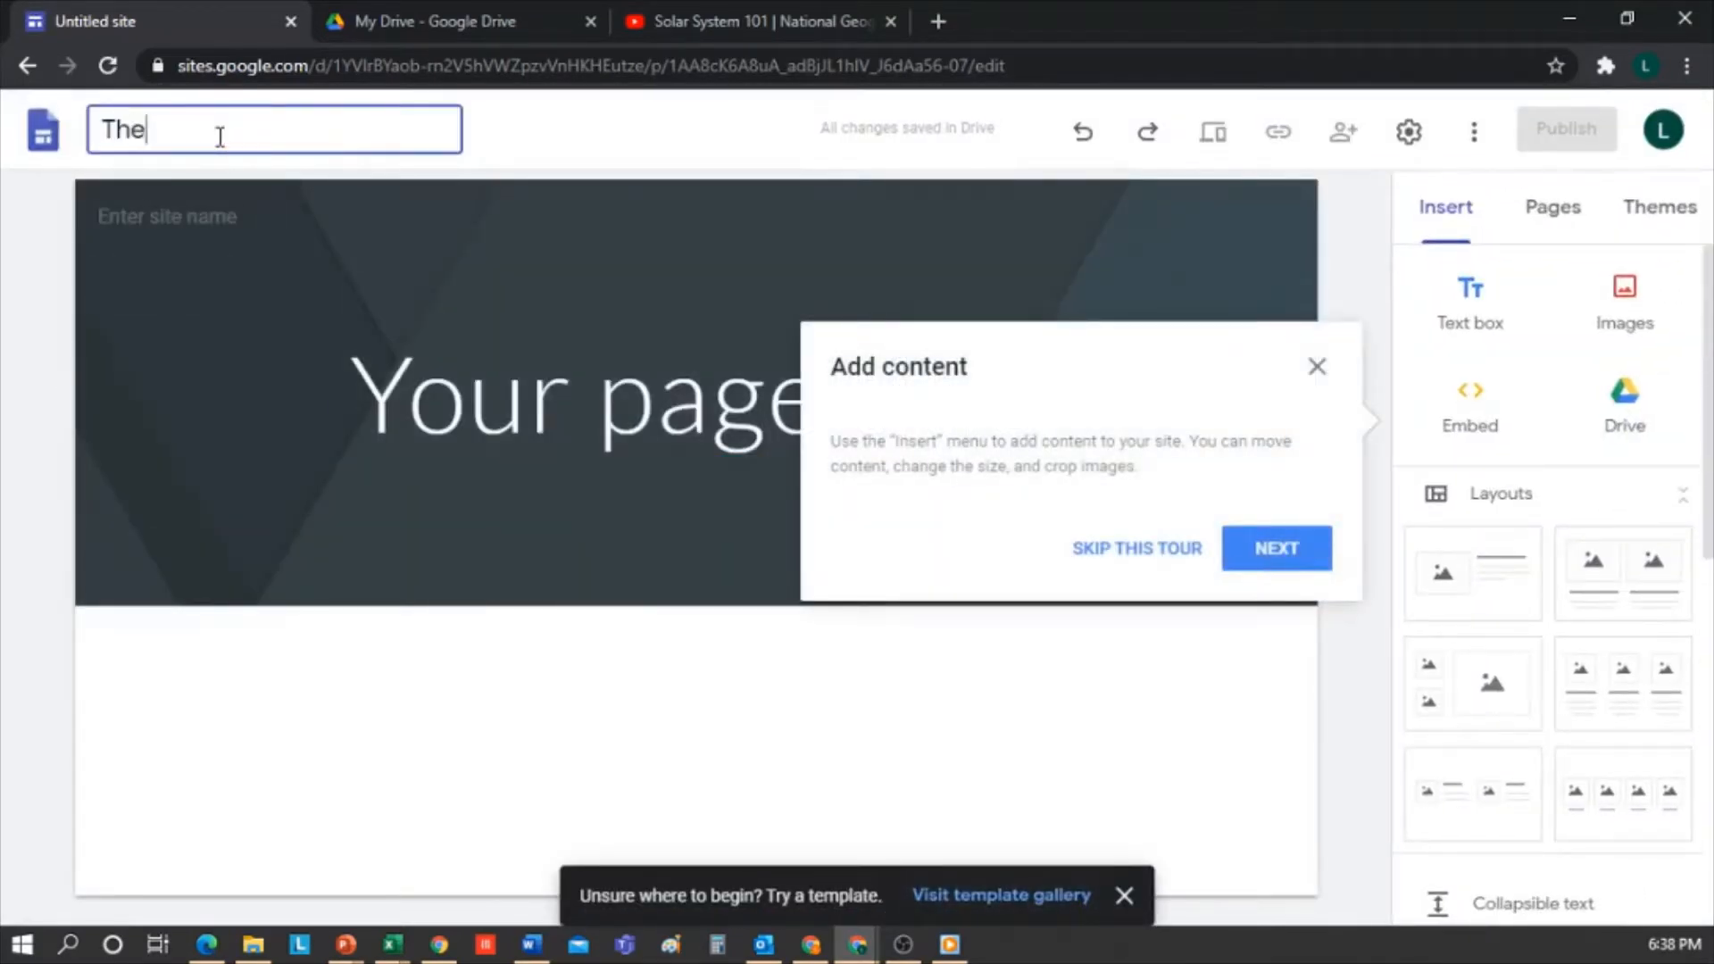
{"action": "type", "text": " Solar System"}
{"action": "key", "text": "Return"}
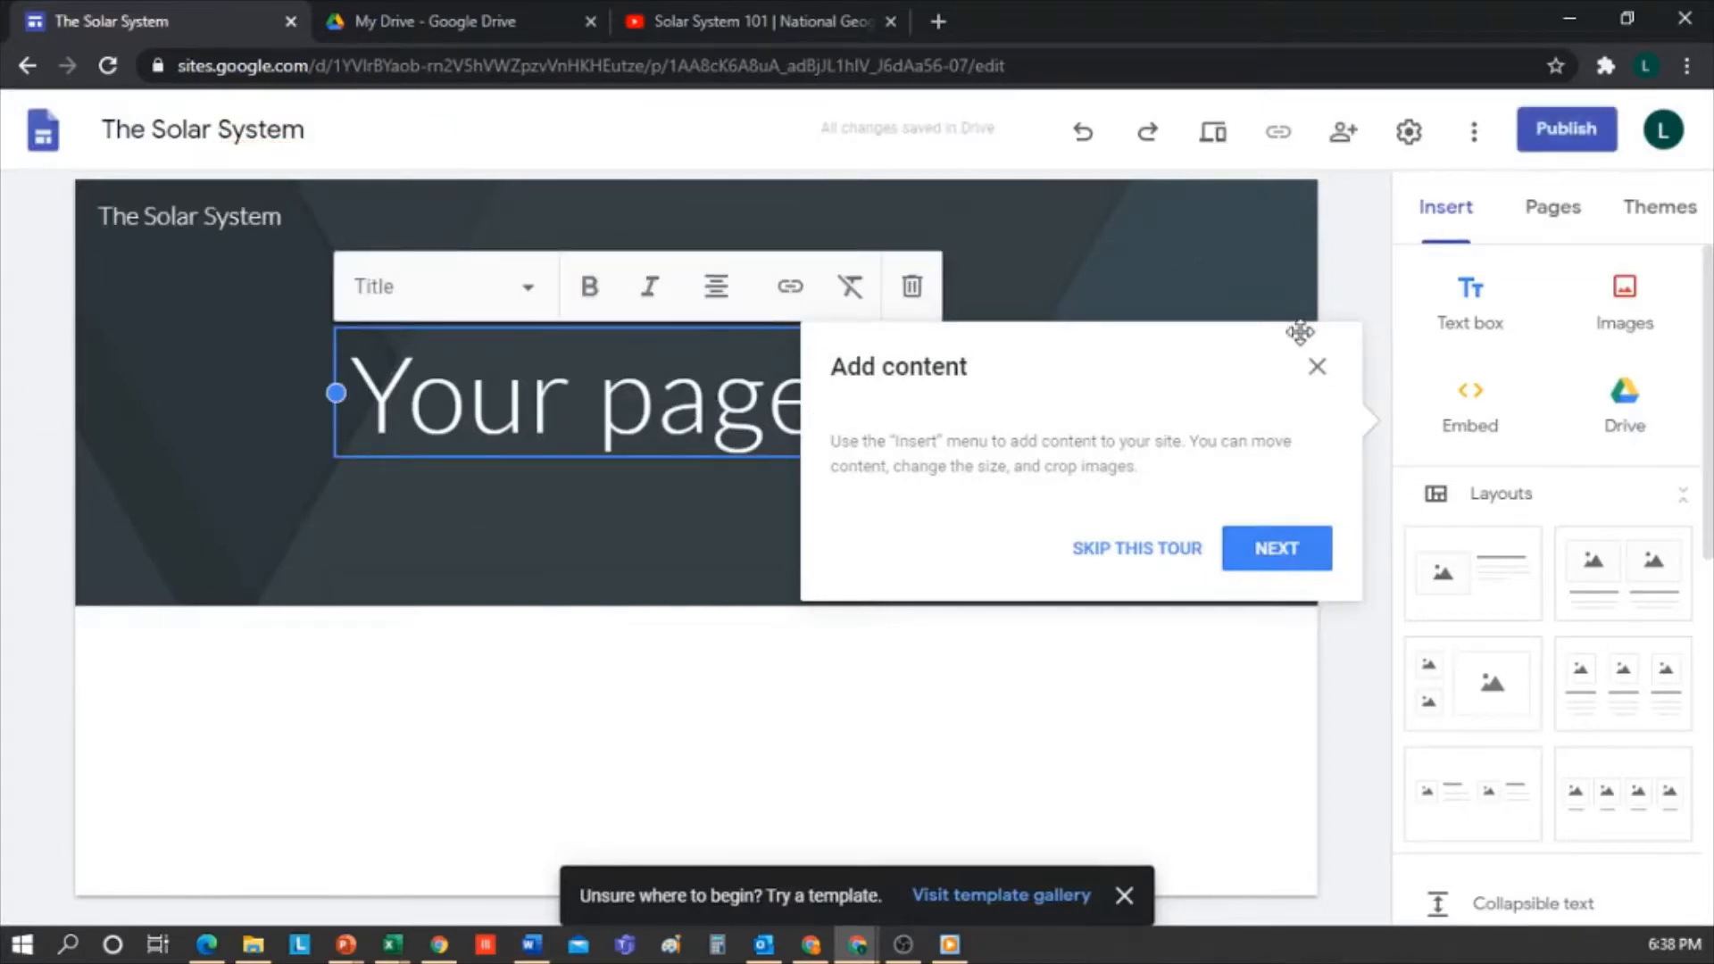
Dismiss the introductory tour and replace the page title placeholder with "What is the Solar System?"
{"action": "left_click", "coordinate": [1317, 366]}
{"action": "left_click", "coordinate": [987, 386]}
{"action": "left_click_drag", "start_coordinate": [986, 386], "coordinate": [369, 393]}
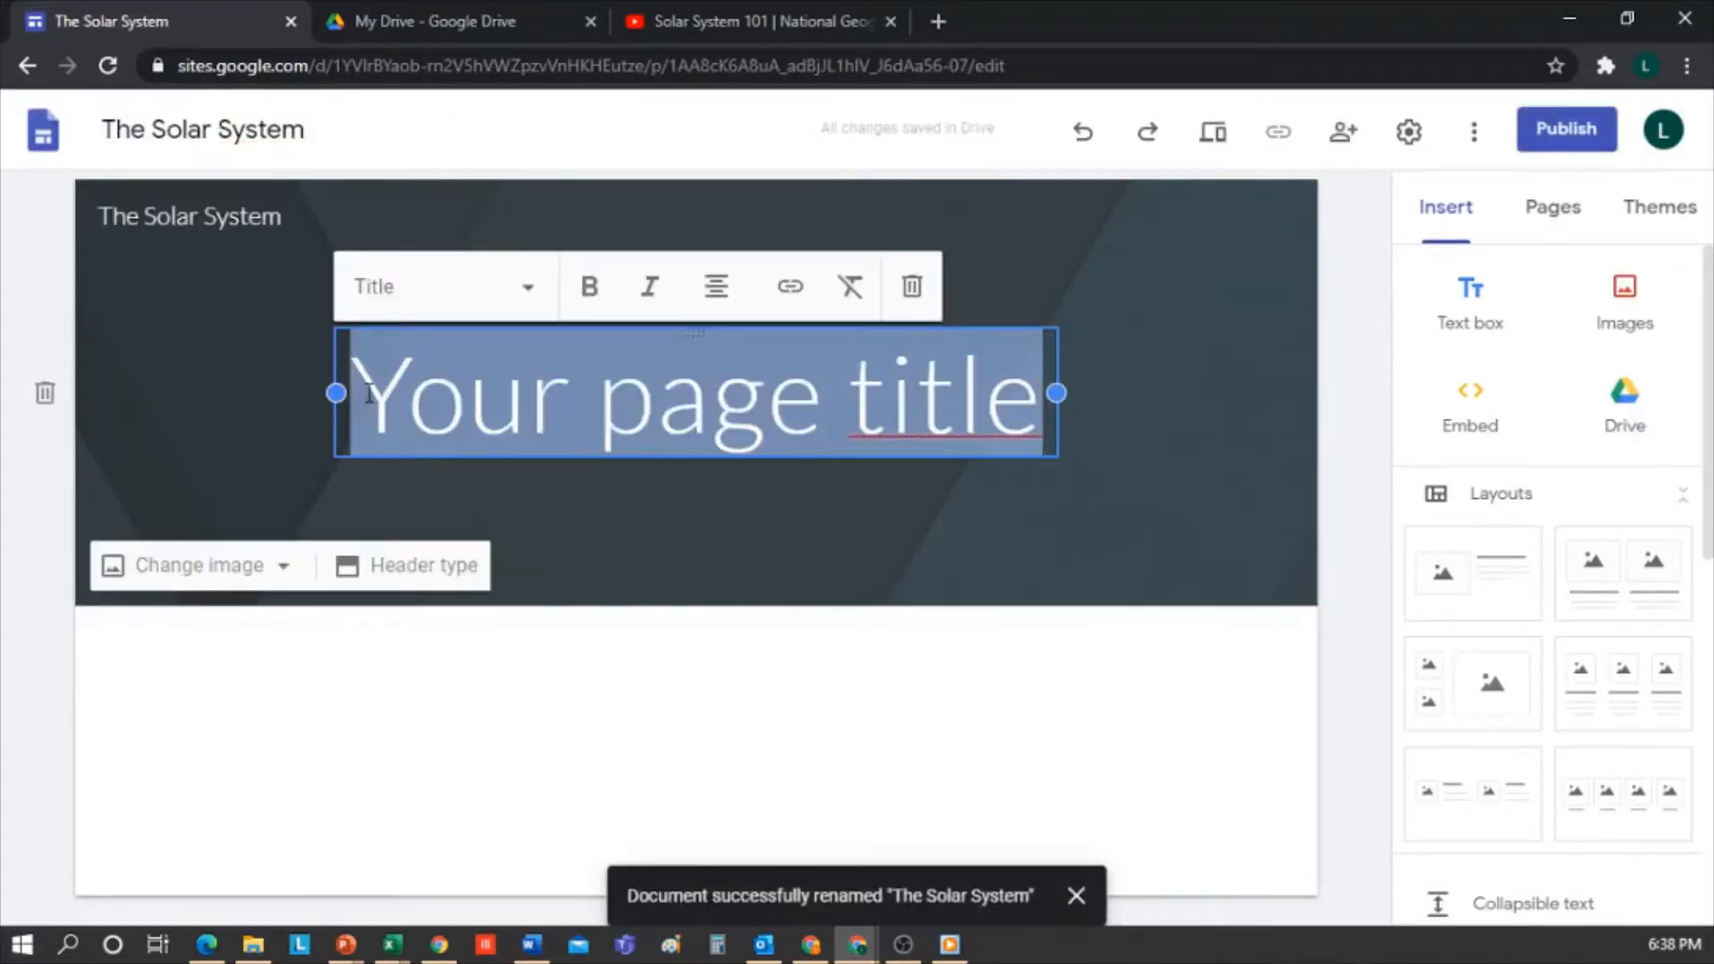
{"action": "type", "text": "E"}
{"action": "key", "text": "BackSpace"}
{"action": "type", "text": "What i"}
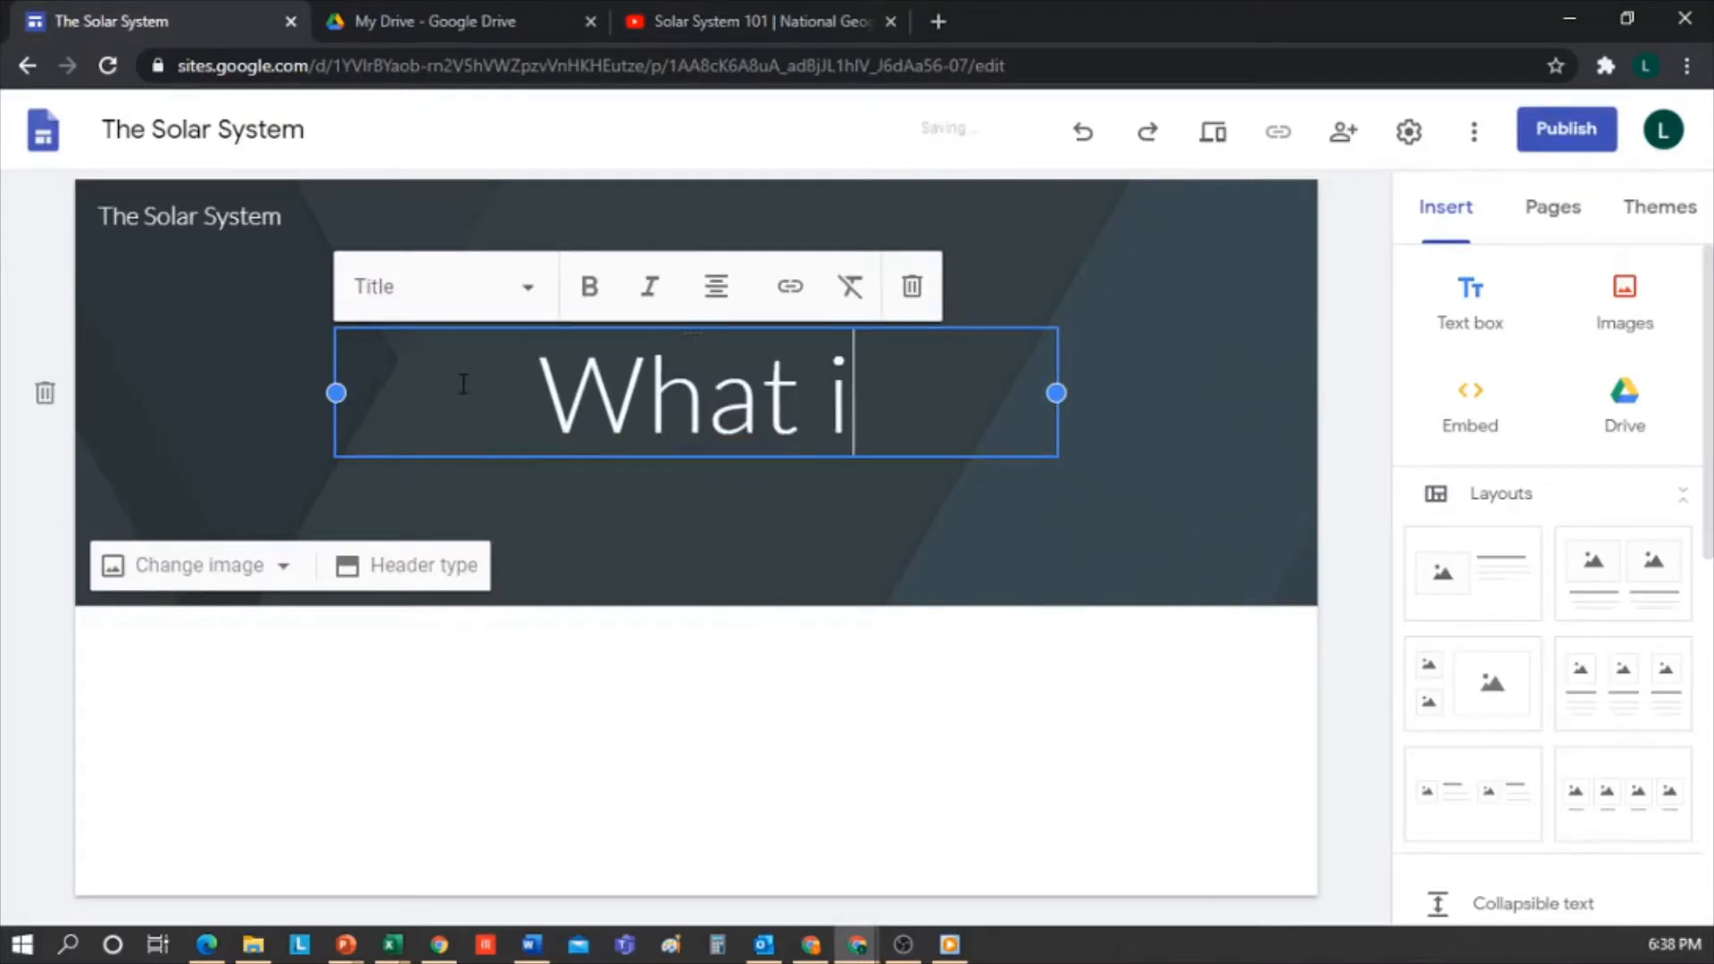
{"action": "type", "text": "s the "}
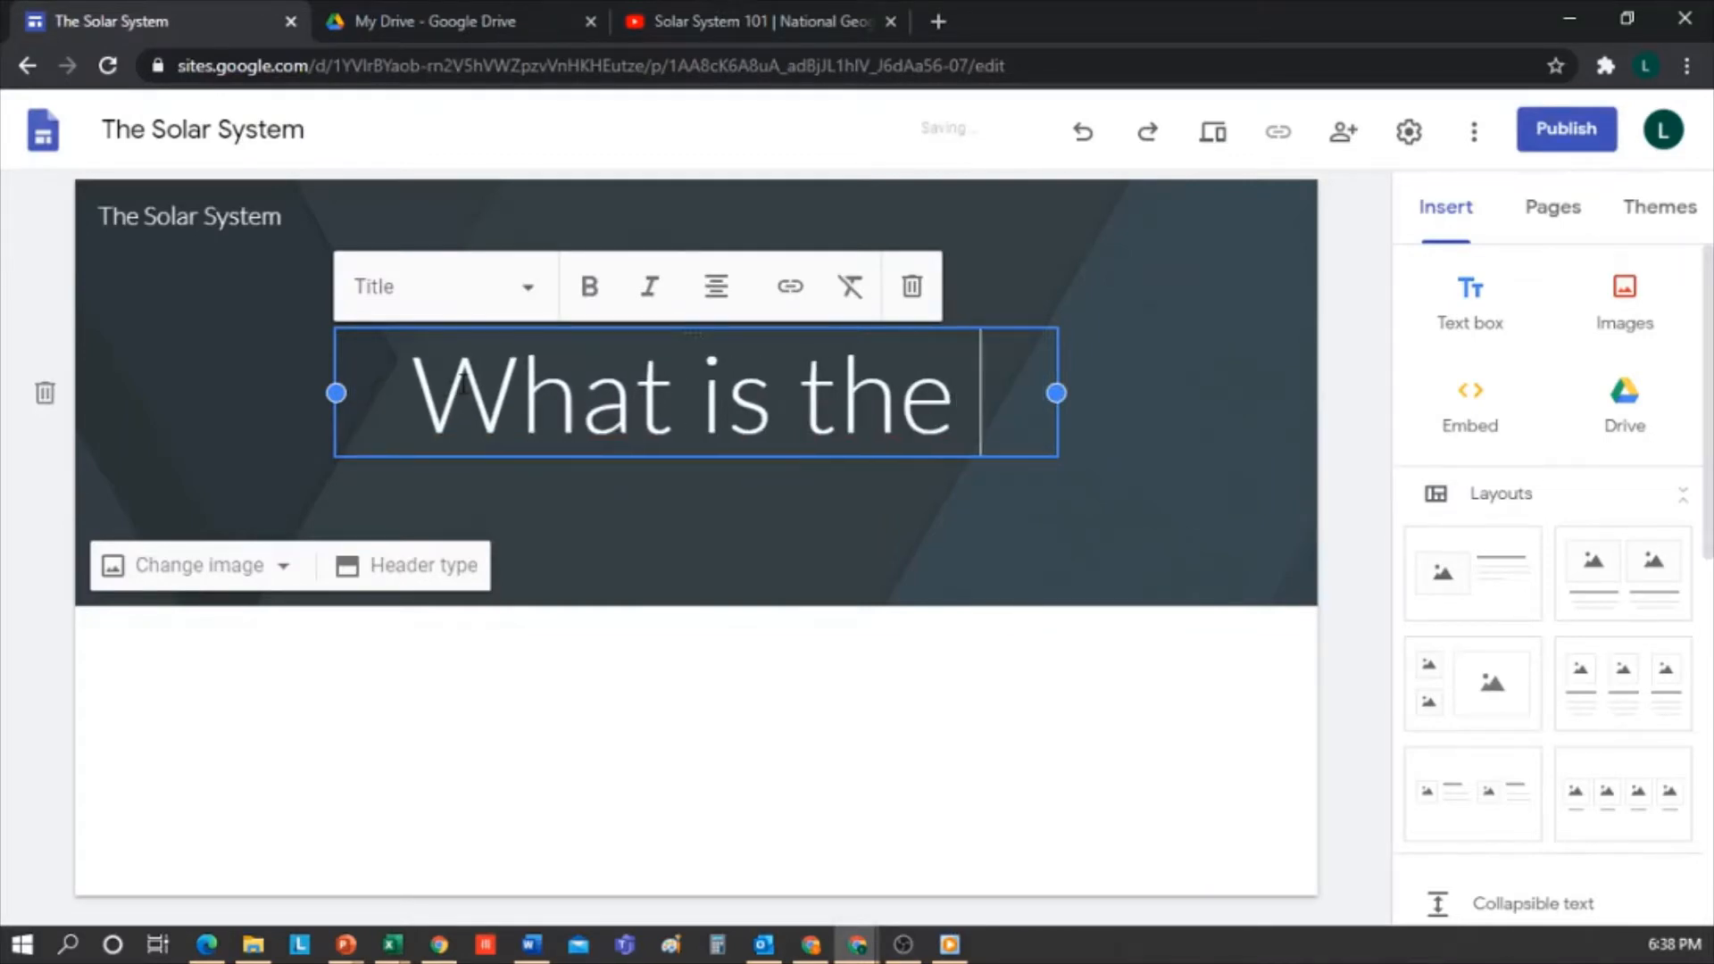
{"action": "type", "text": "Solar System?"}
{"action": "left_click", "coordinate": [1130, 459]}
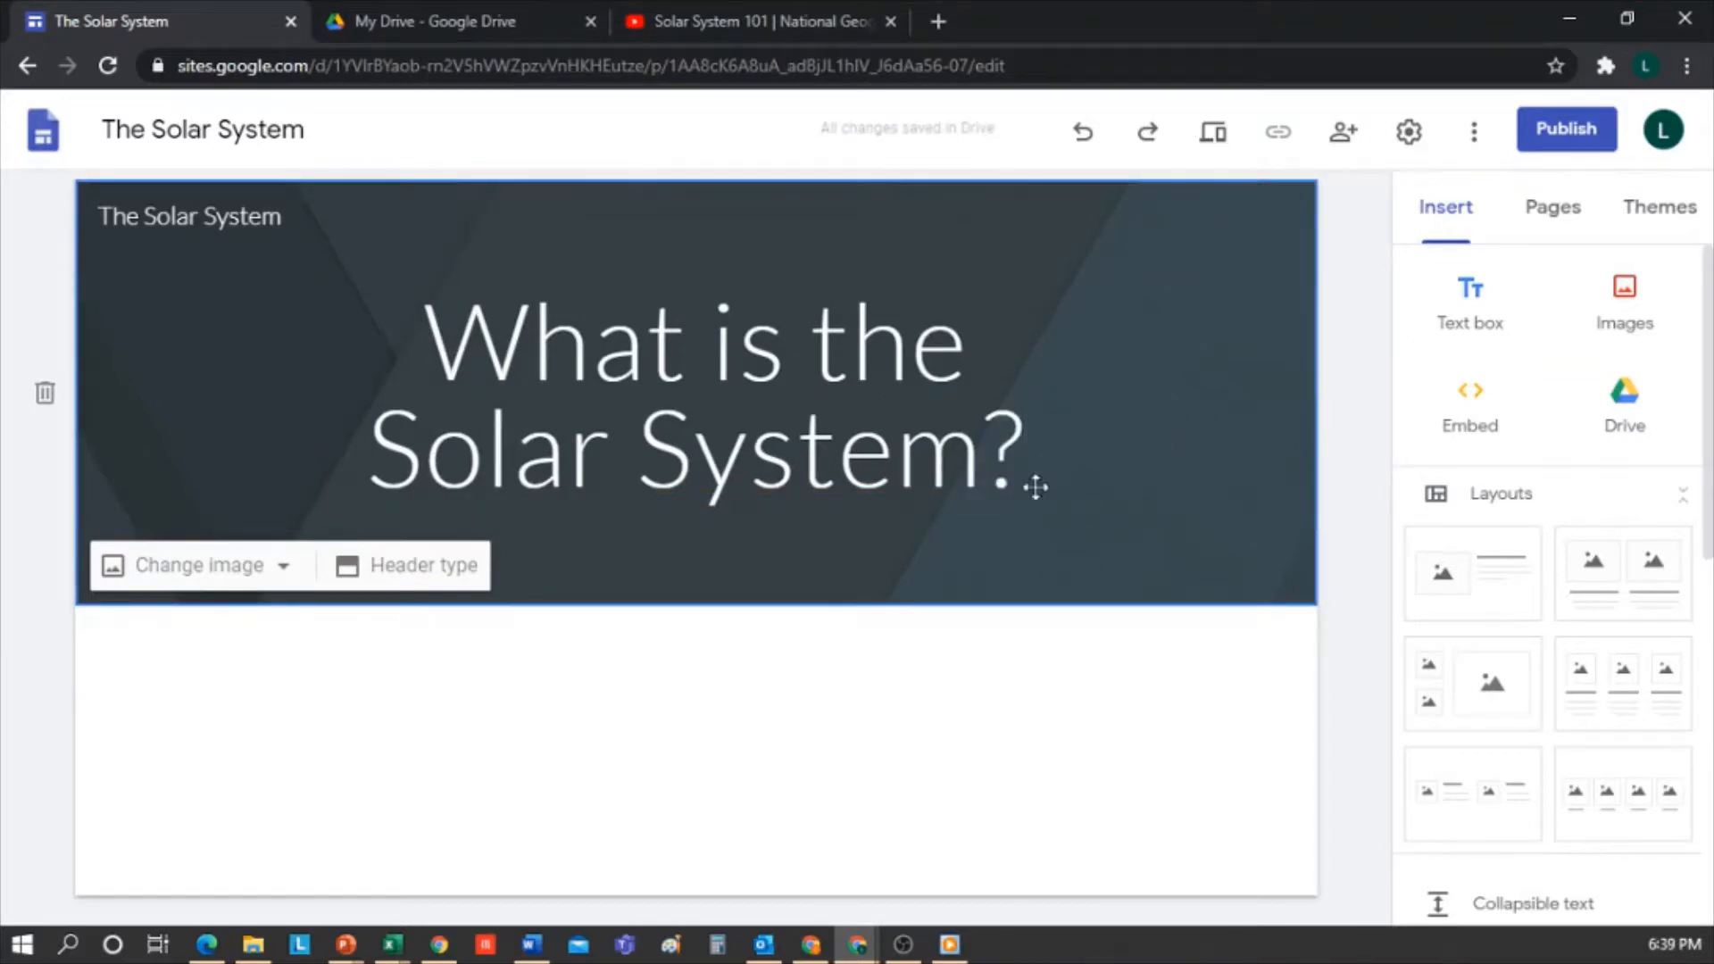
Look through the available site themes and try the Level theme
{"action": "left_click", "coordinate": [1656, 207]}
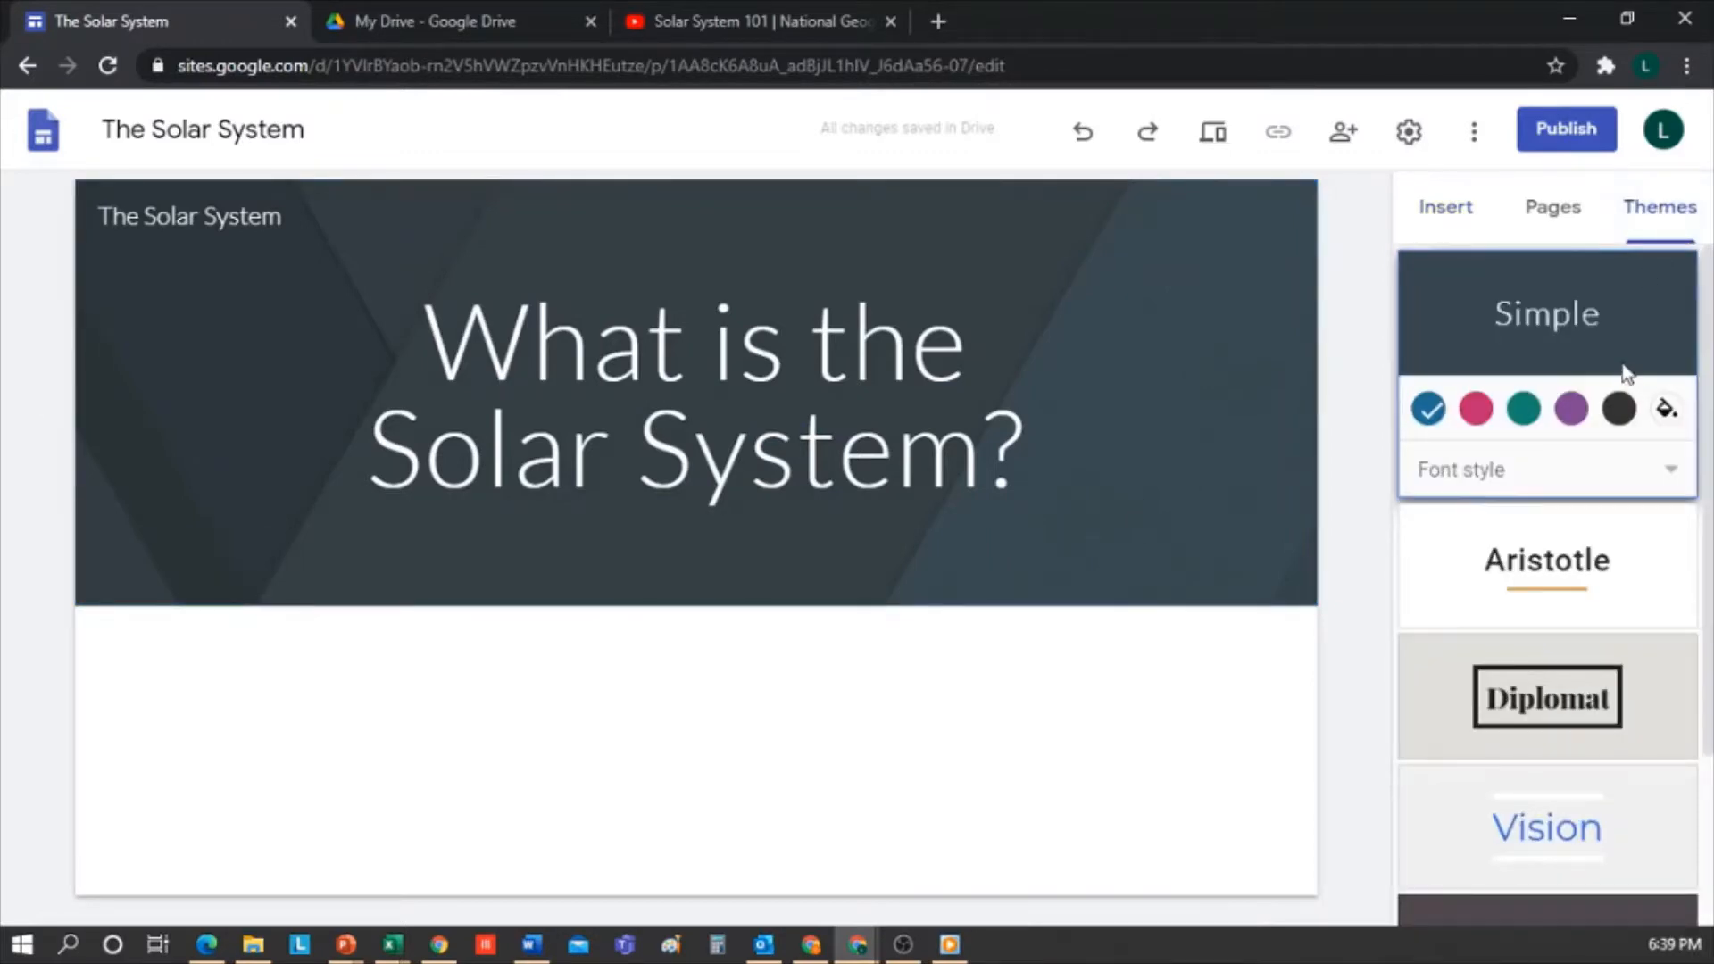
{"action": "scroll", "coordinate": [1653, 384], "scroll_direction": "down", "scroll_amount": 2}
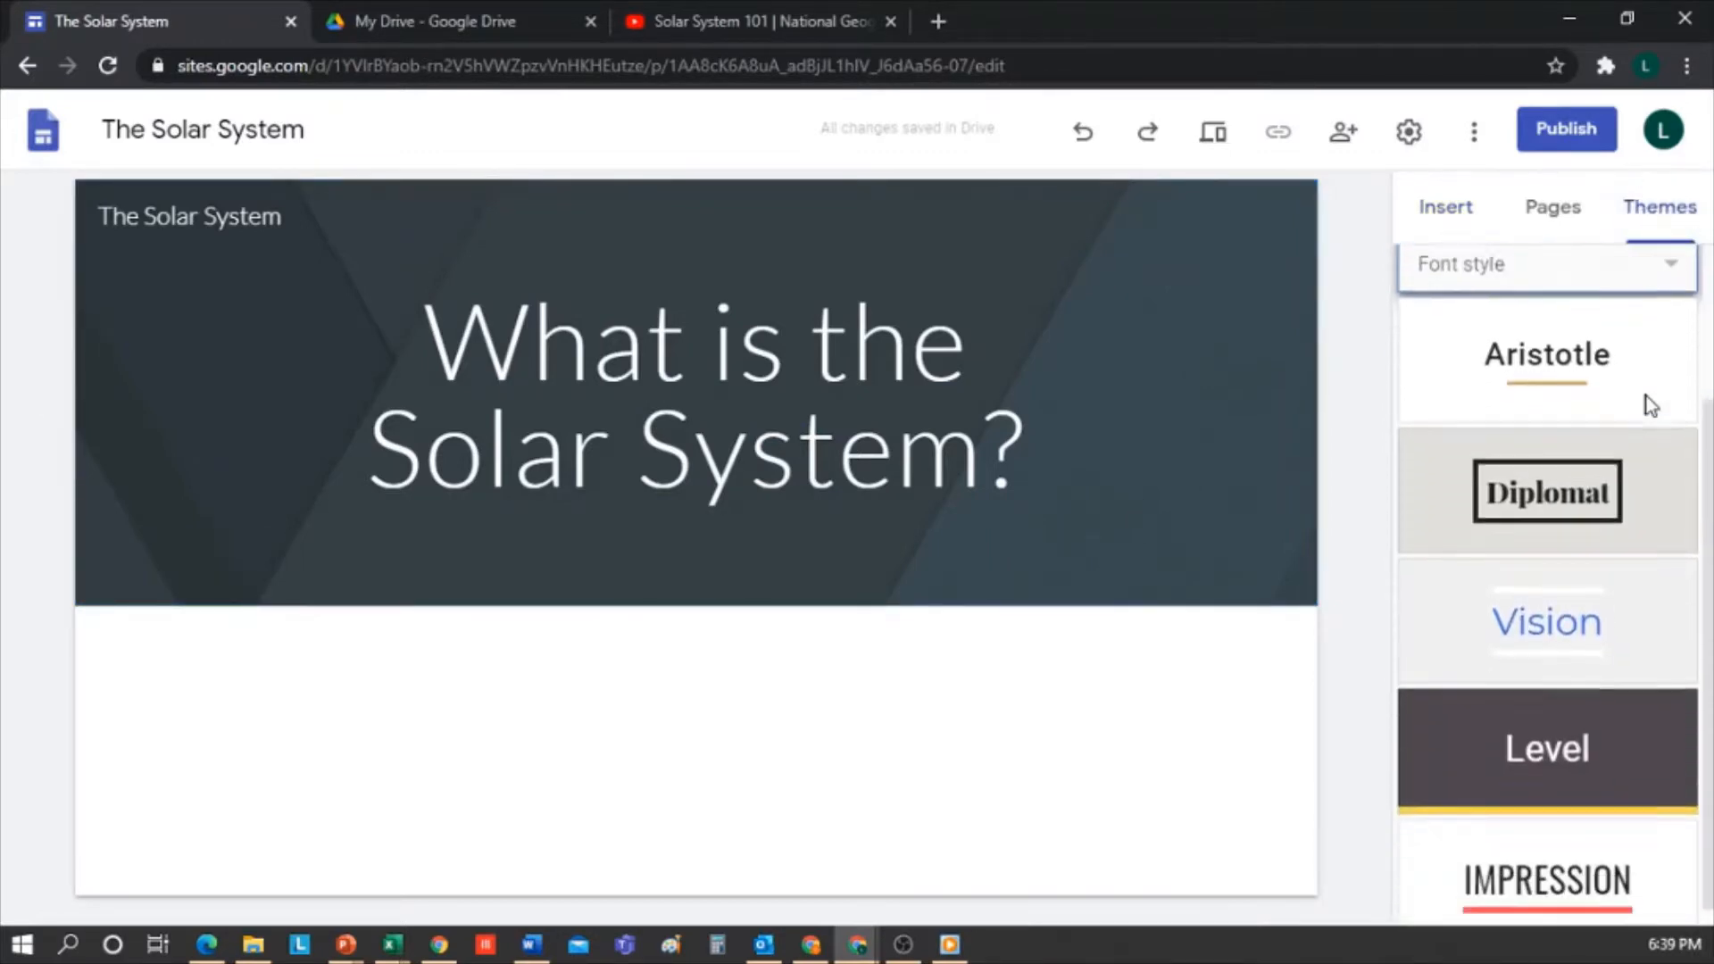
{"action": "scroll", "coordinate": [1674, 537], "scroll_direction": "up", "scroll_amount": 2}
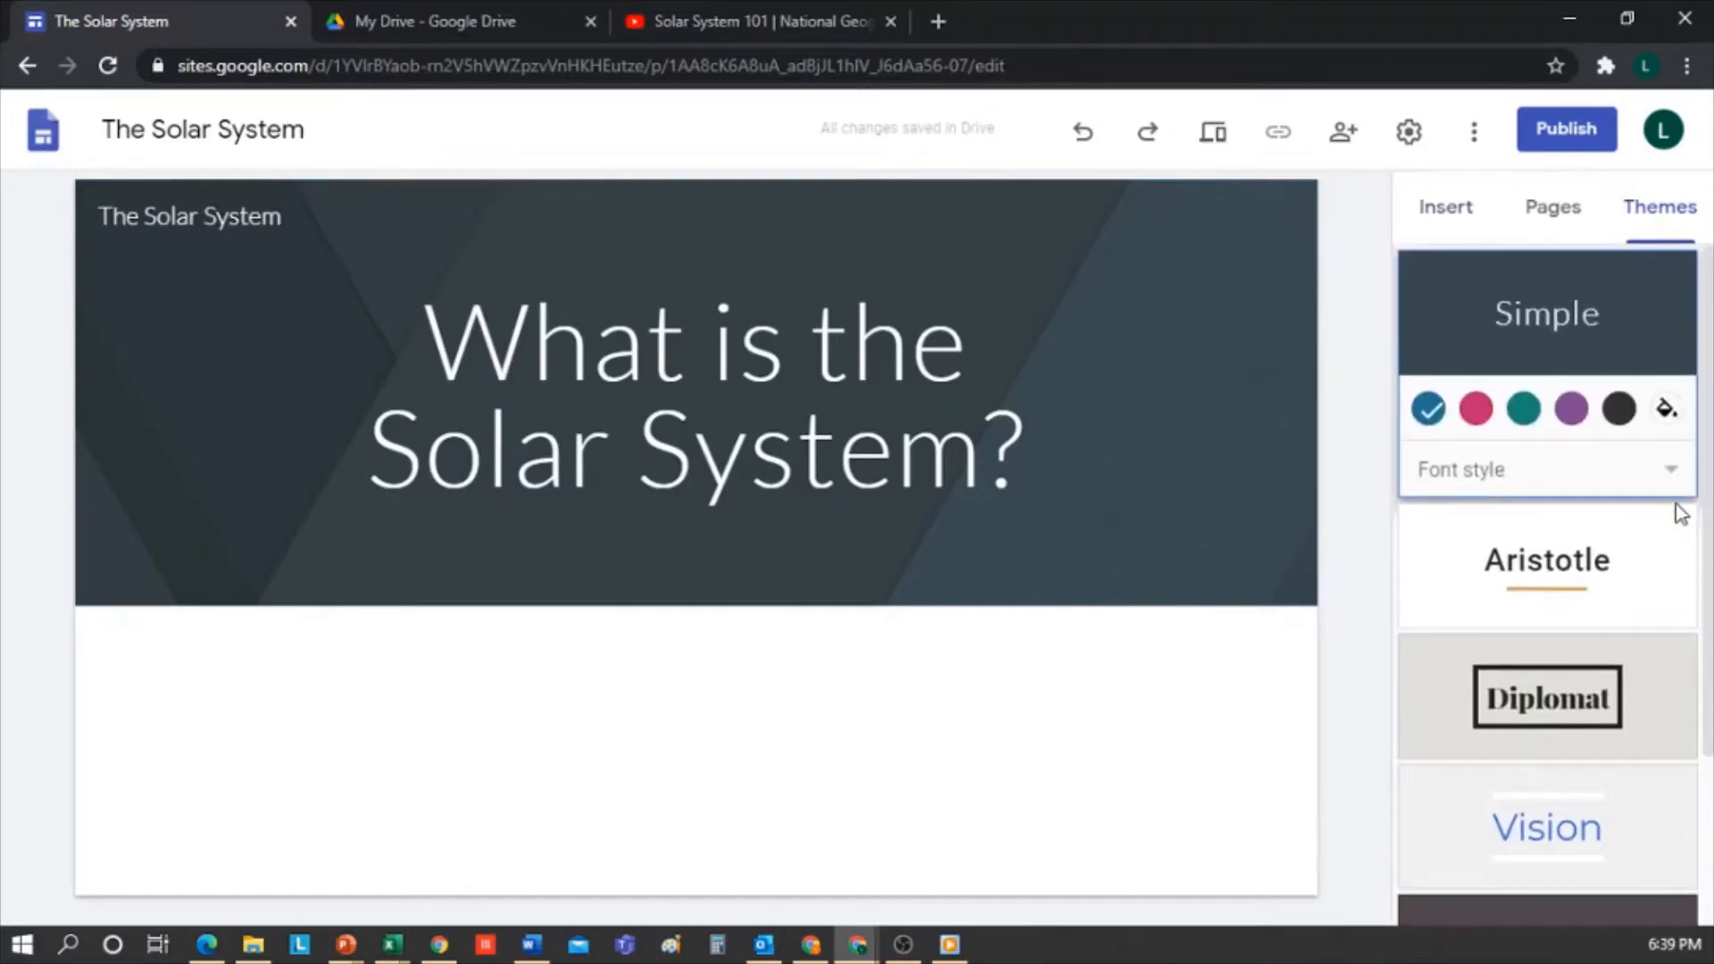
{"action": "scroll", "coordinate": [1675, 639], "scroll_direction": "down", "scroll_amount": 2}
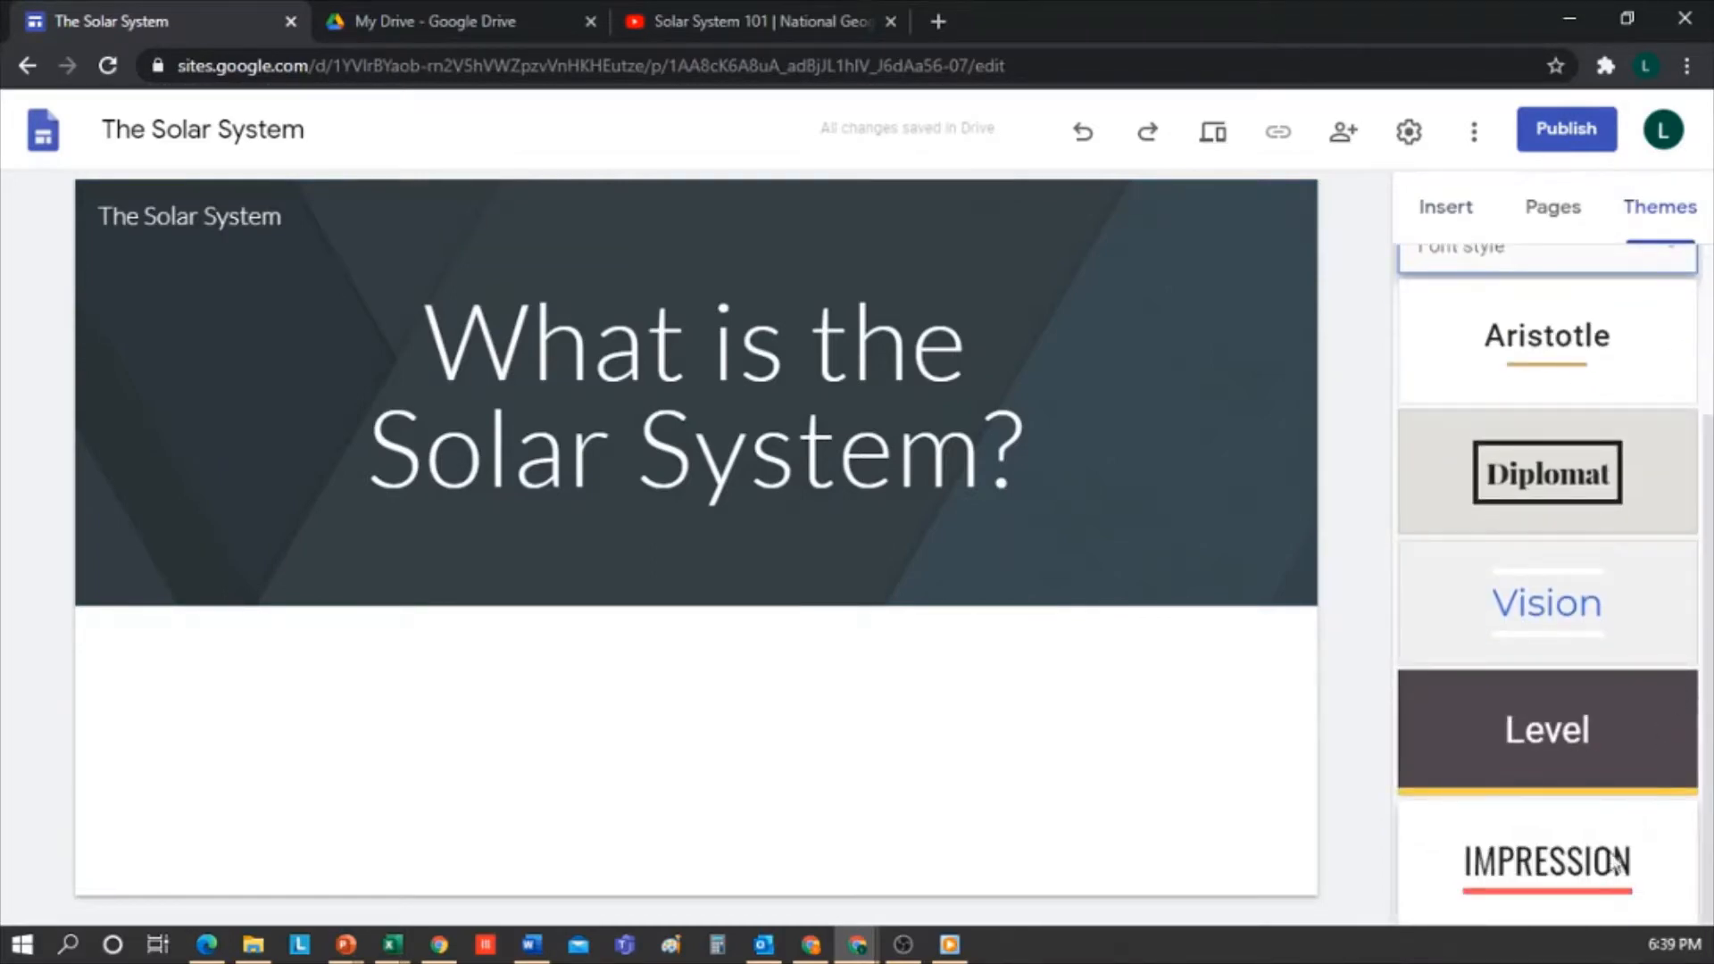
{"action": "left_click", "coordinate": [1617, 757]}
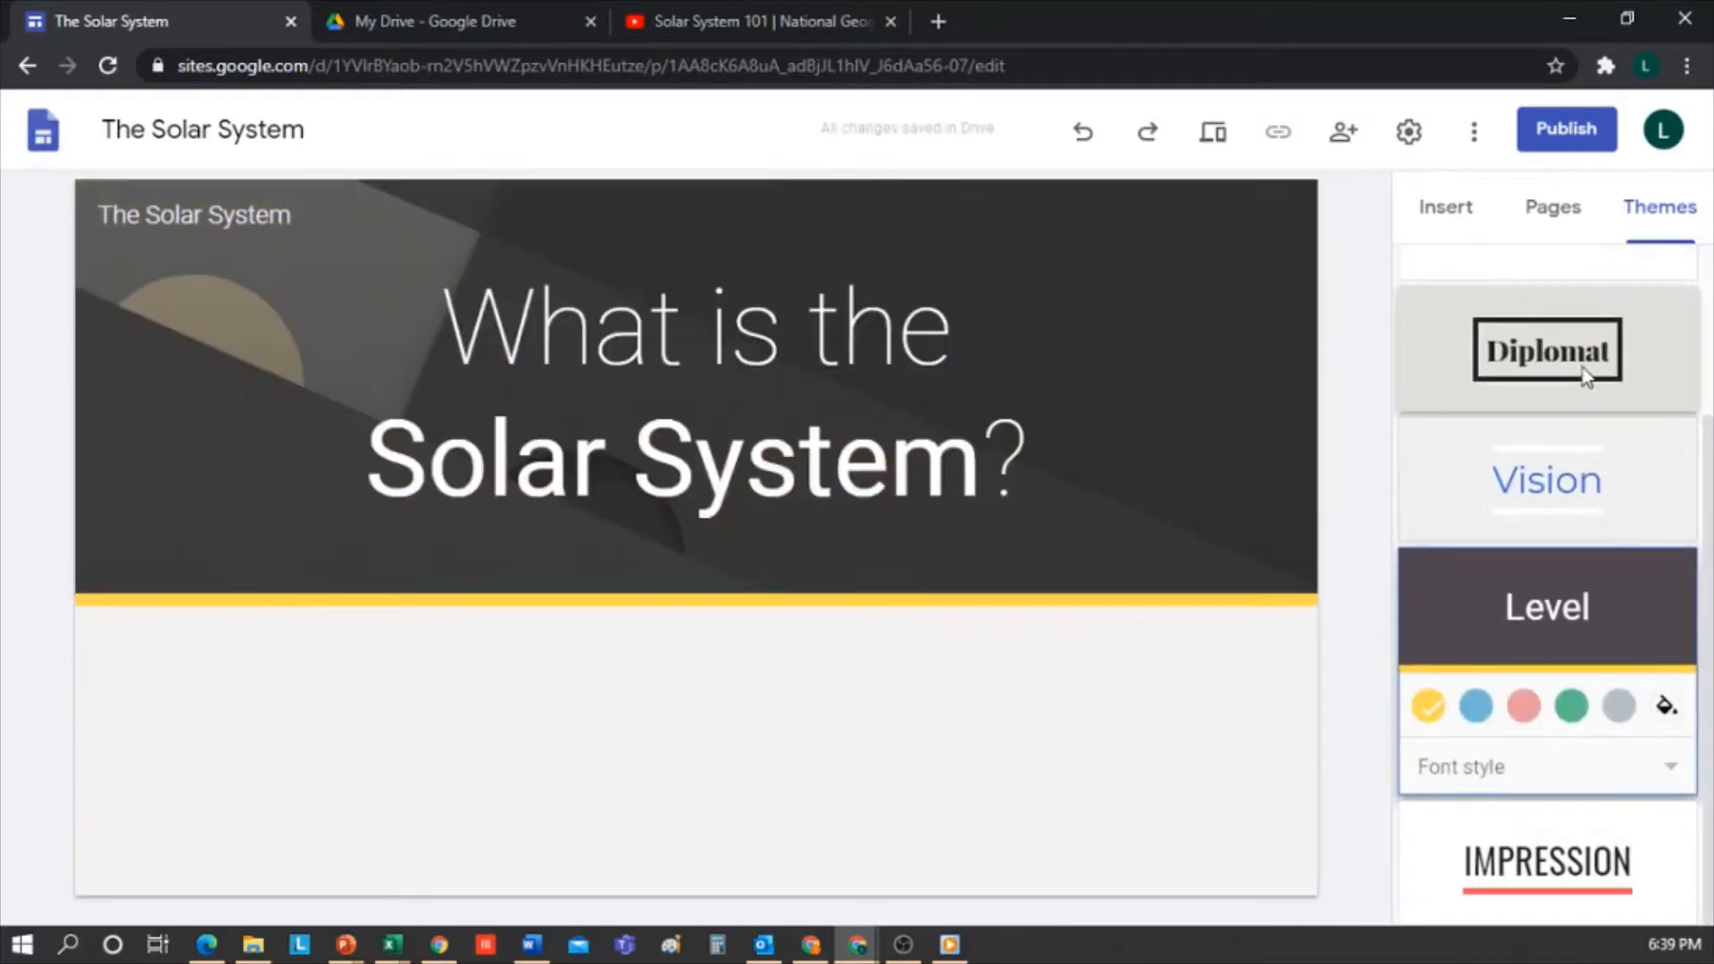
Apply the Diplomat theme with the dark blue color and the Heavy font style
{"action": "left_click", "coordinate": [1584, 375]}
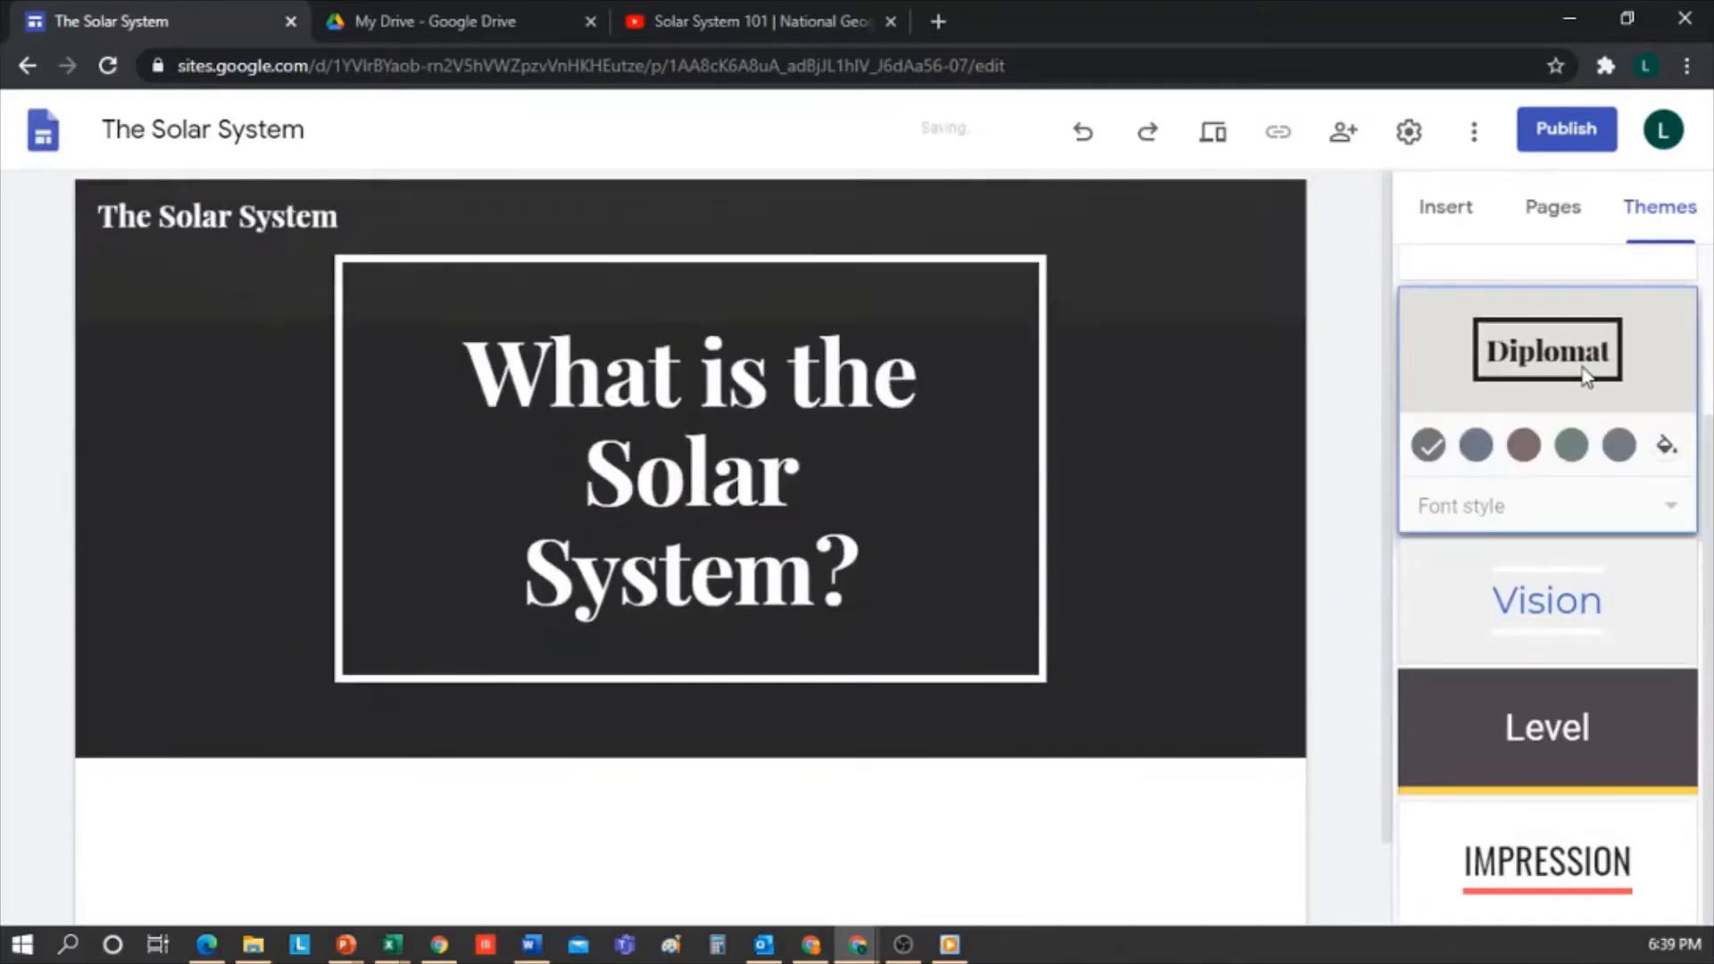
{"action": "left_click", "coordinate": [1482, 449]}
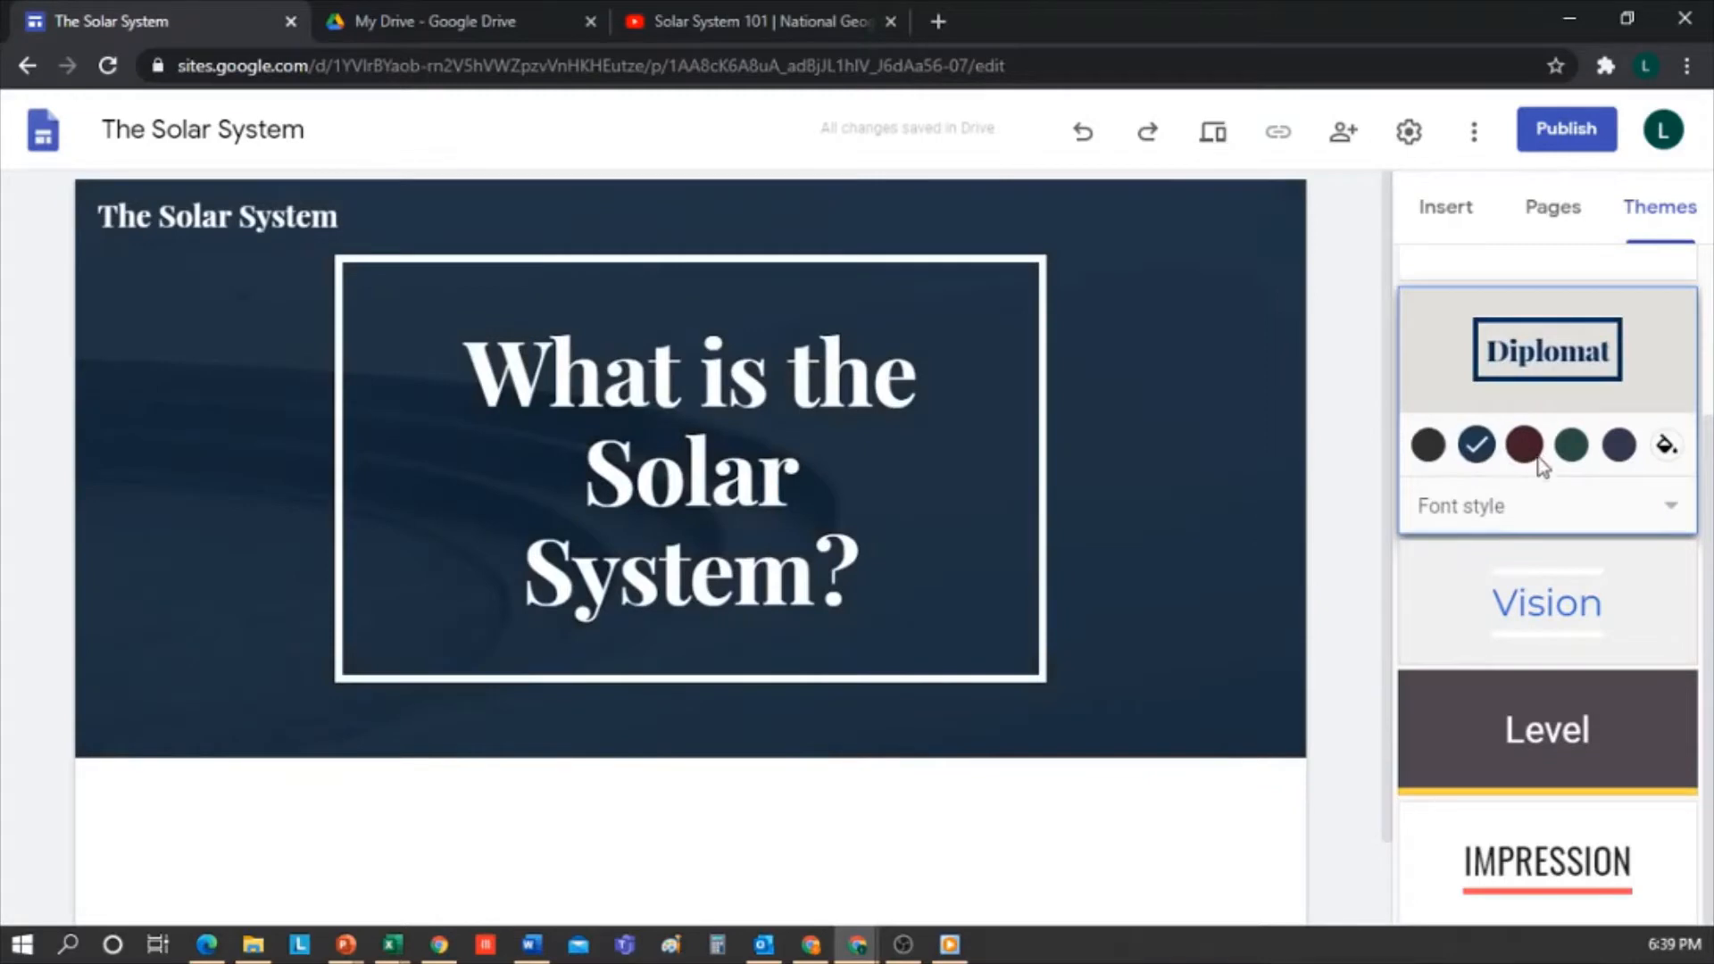
{"action": "left_click", "coordinate": [1606, 507]}
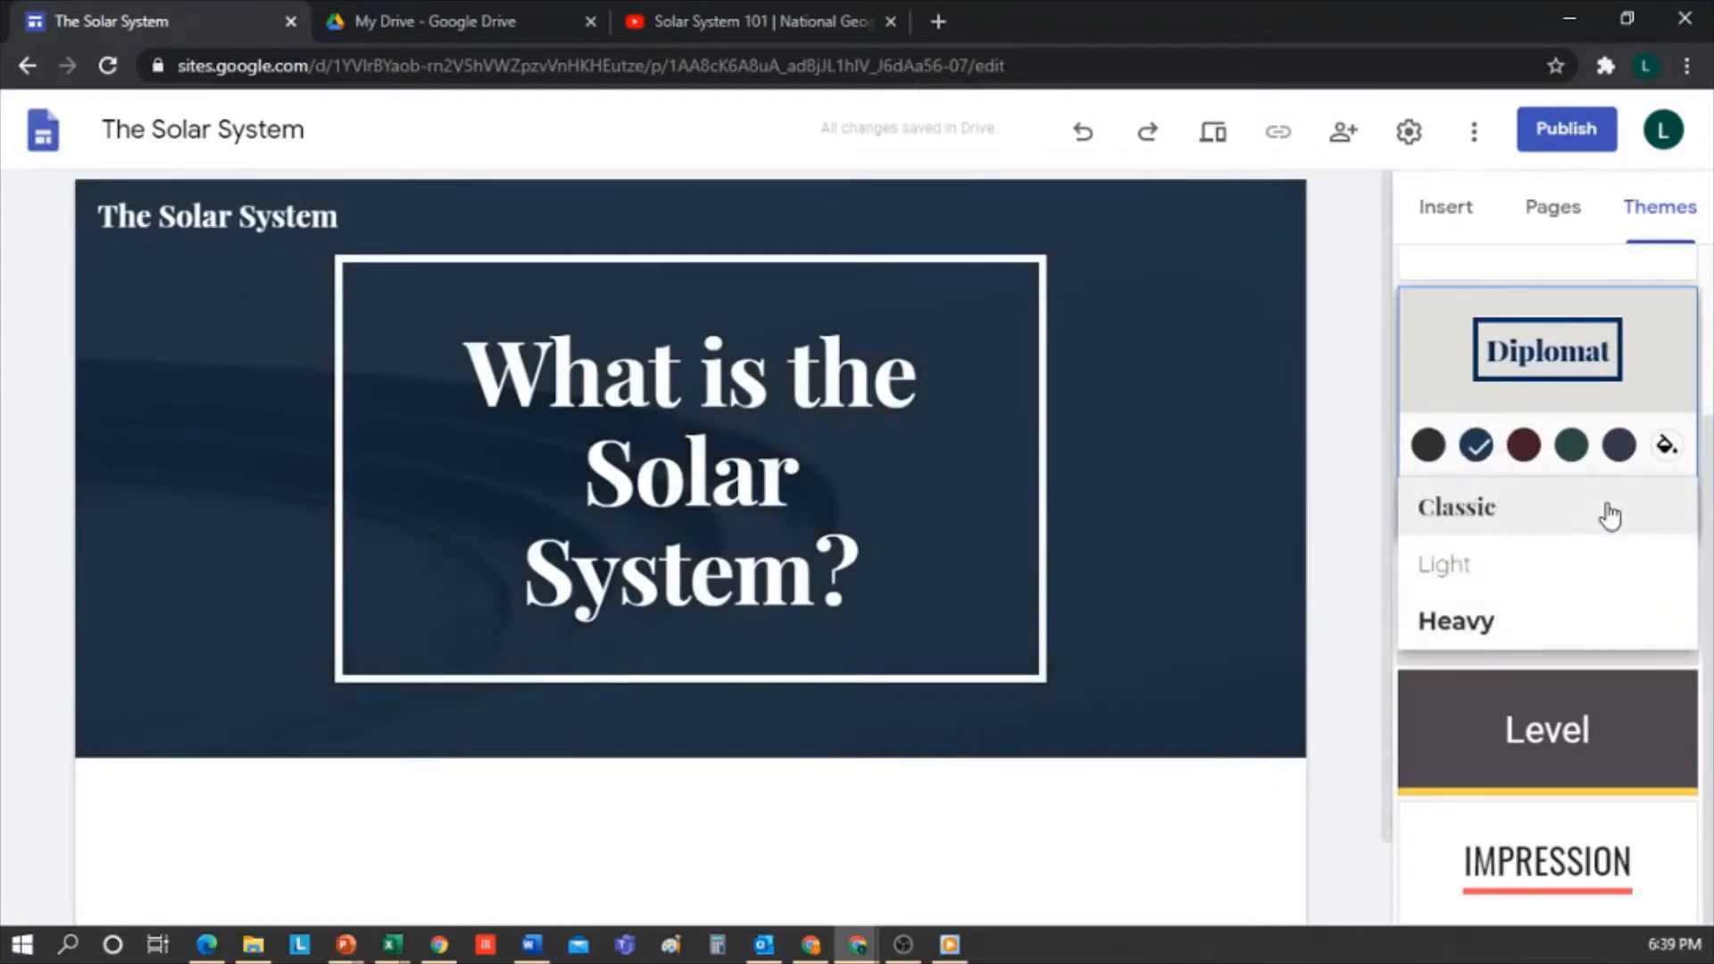
{"action": "left_click", "coordinate": [1458, 636]}
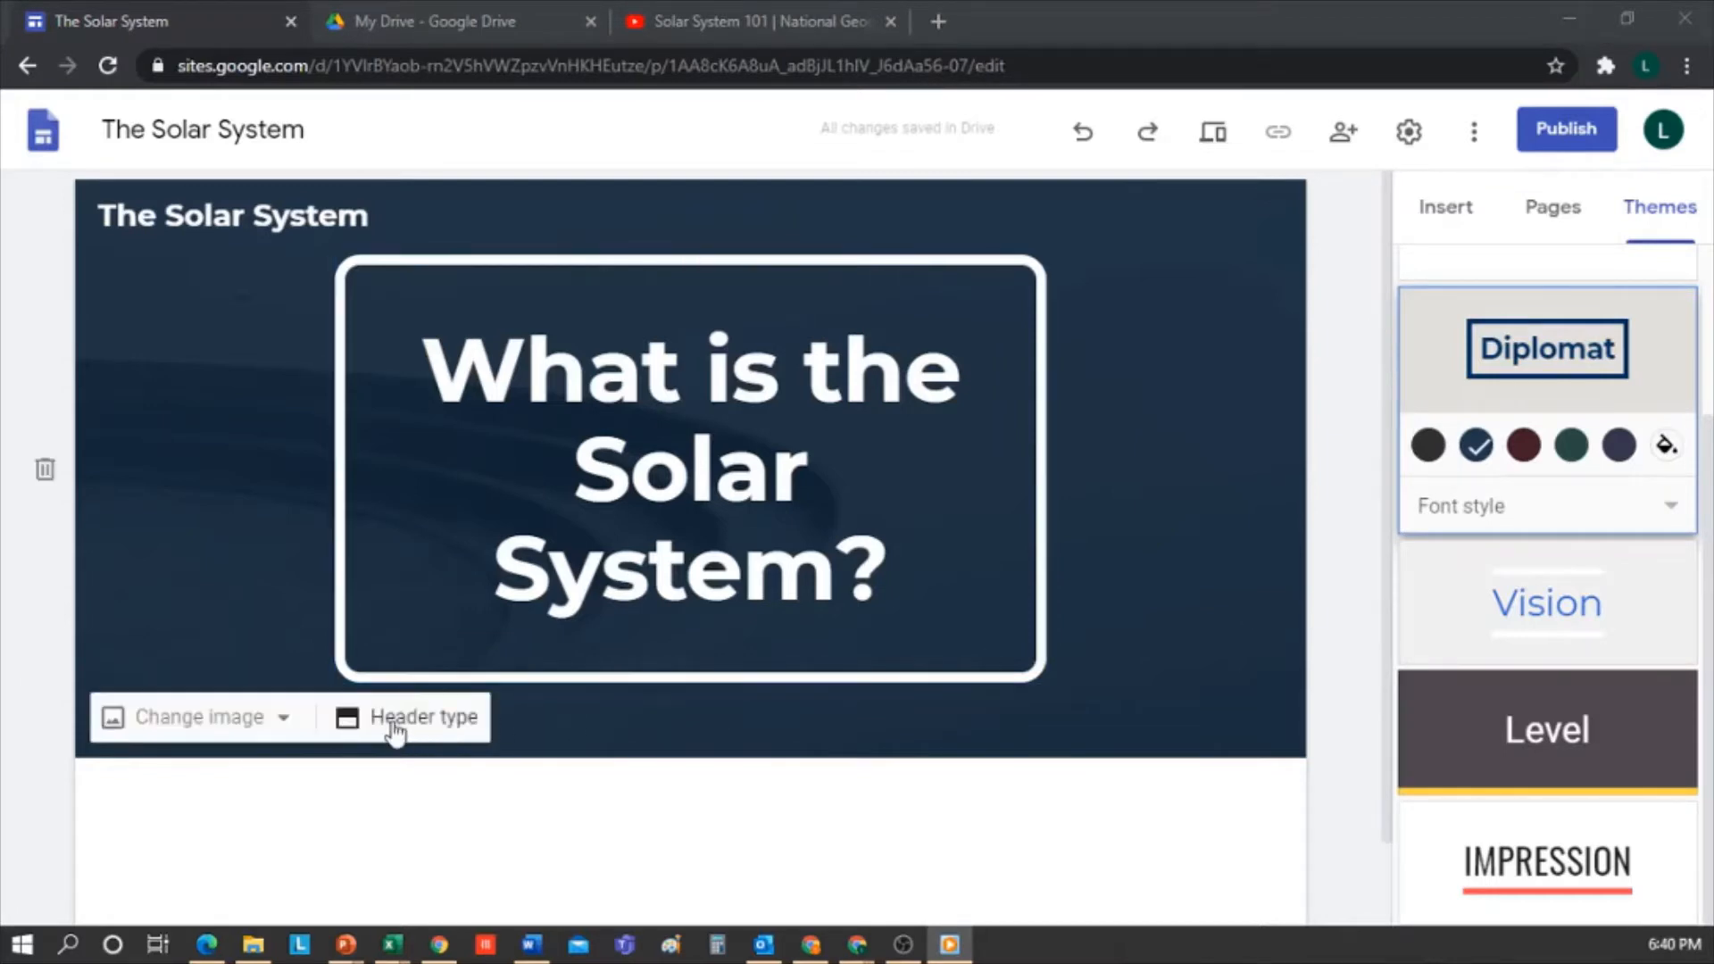
Try the Cover, Banner and Title only header types, and set the page header to Large banner
{"action": "left_click", "coordinate": [393, 725]}
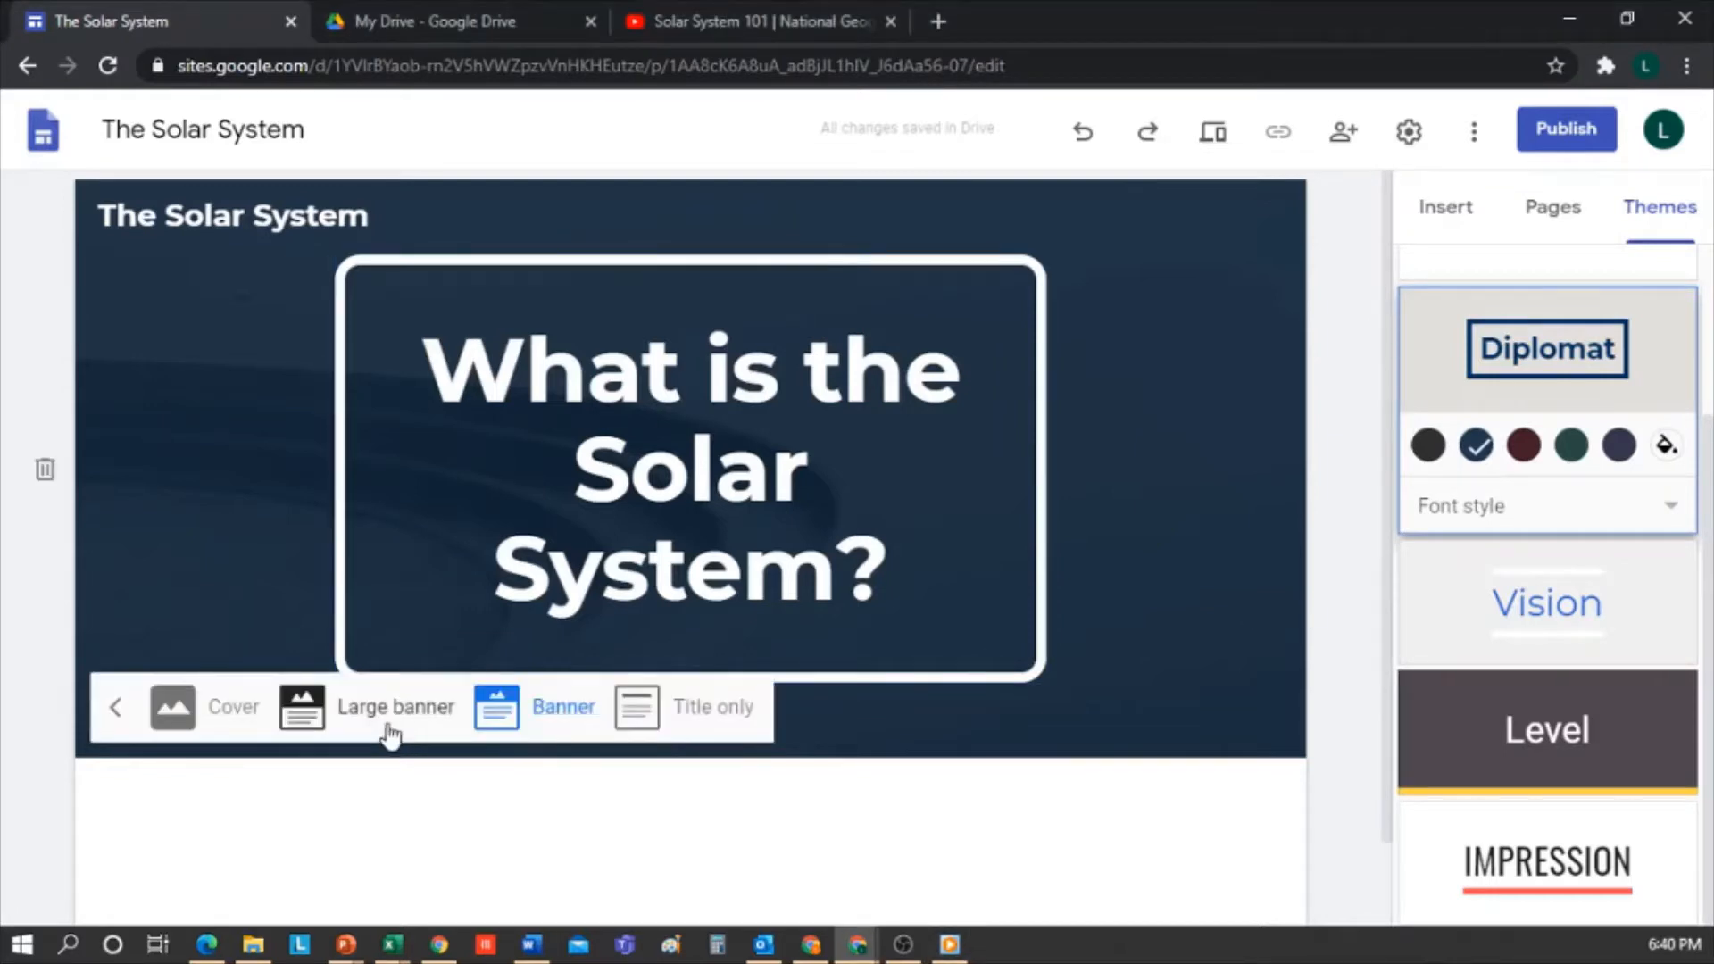
{"action": "left_click", "coordinate": [228, 719]}
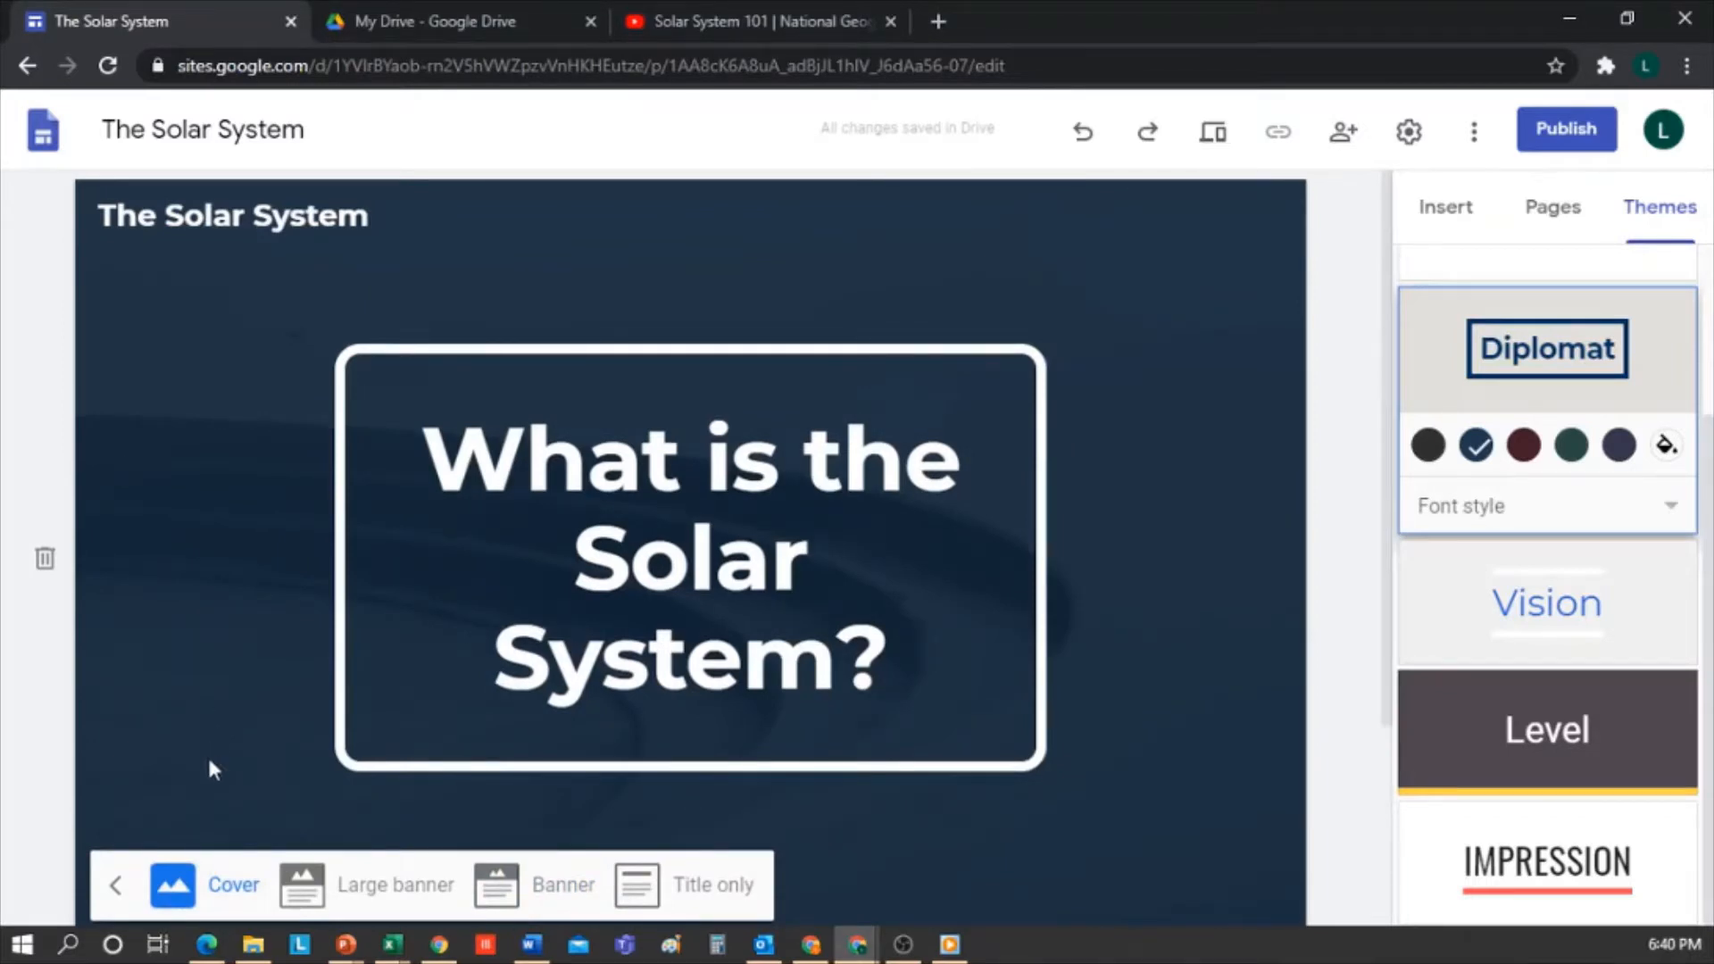
{"action": "left_click", "coordinate": [377, 892]}
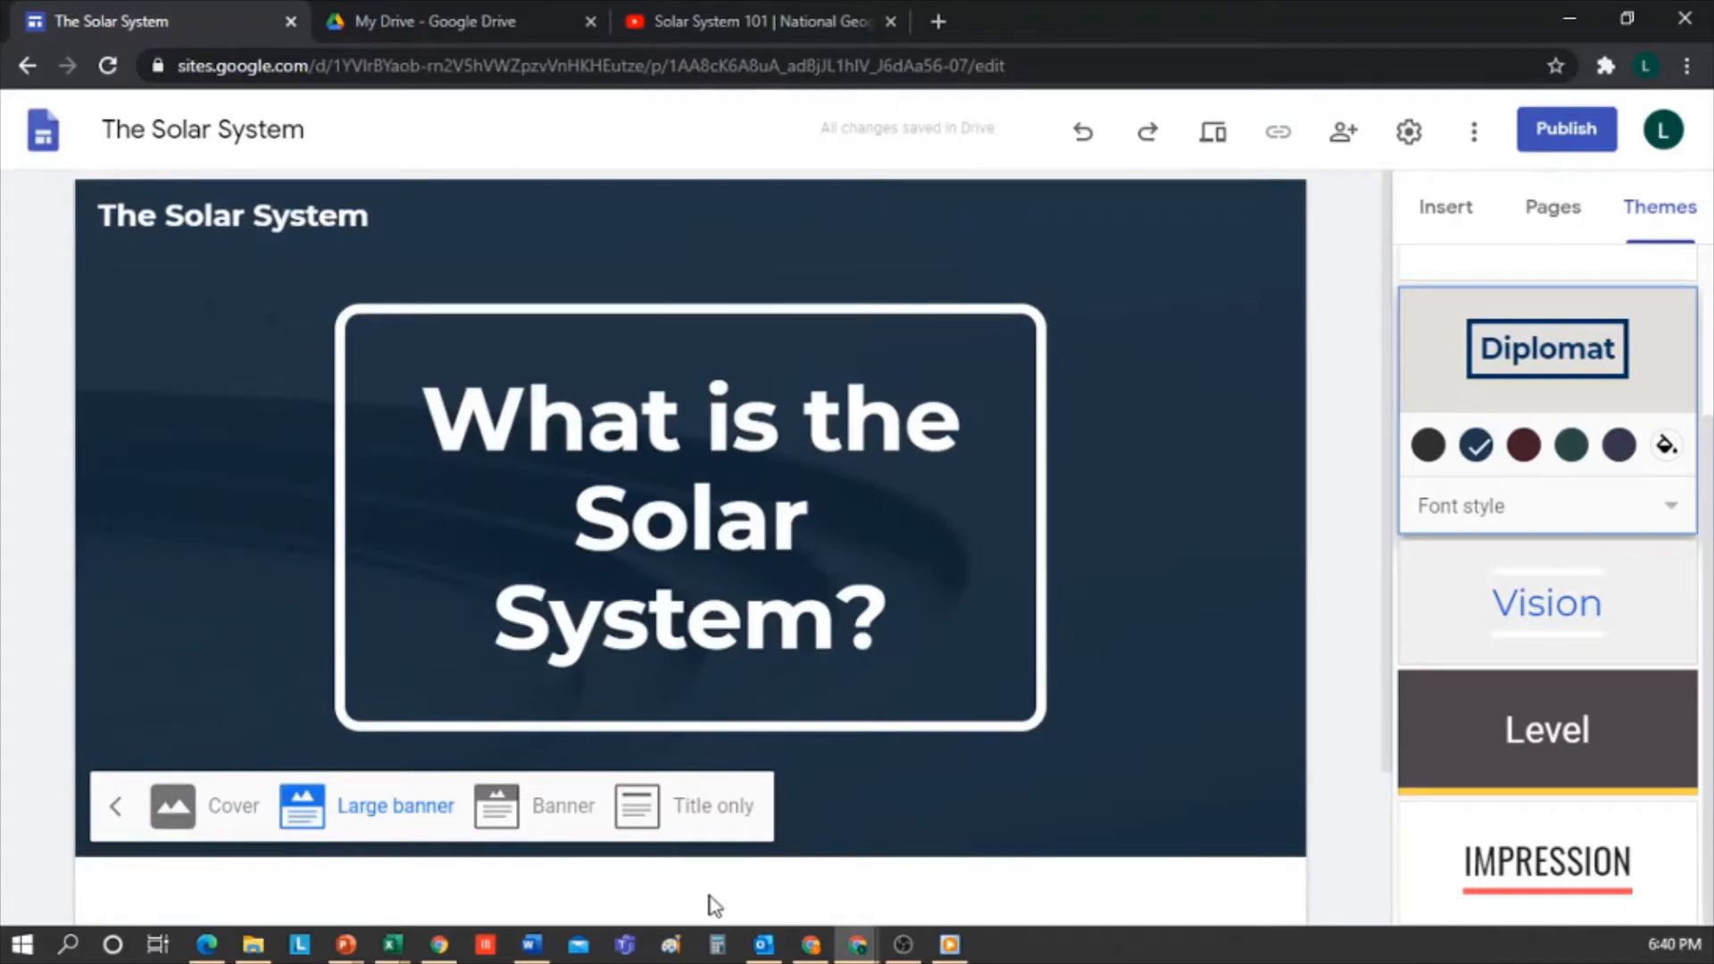
{"action": "left_click", "coordinate": [548, 805]}
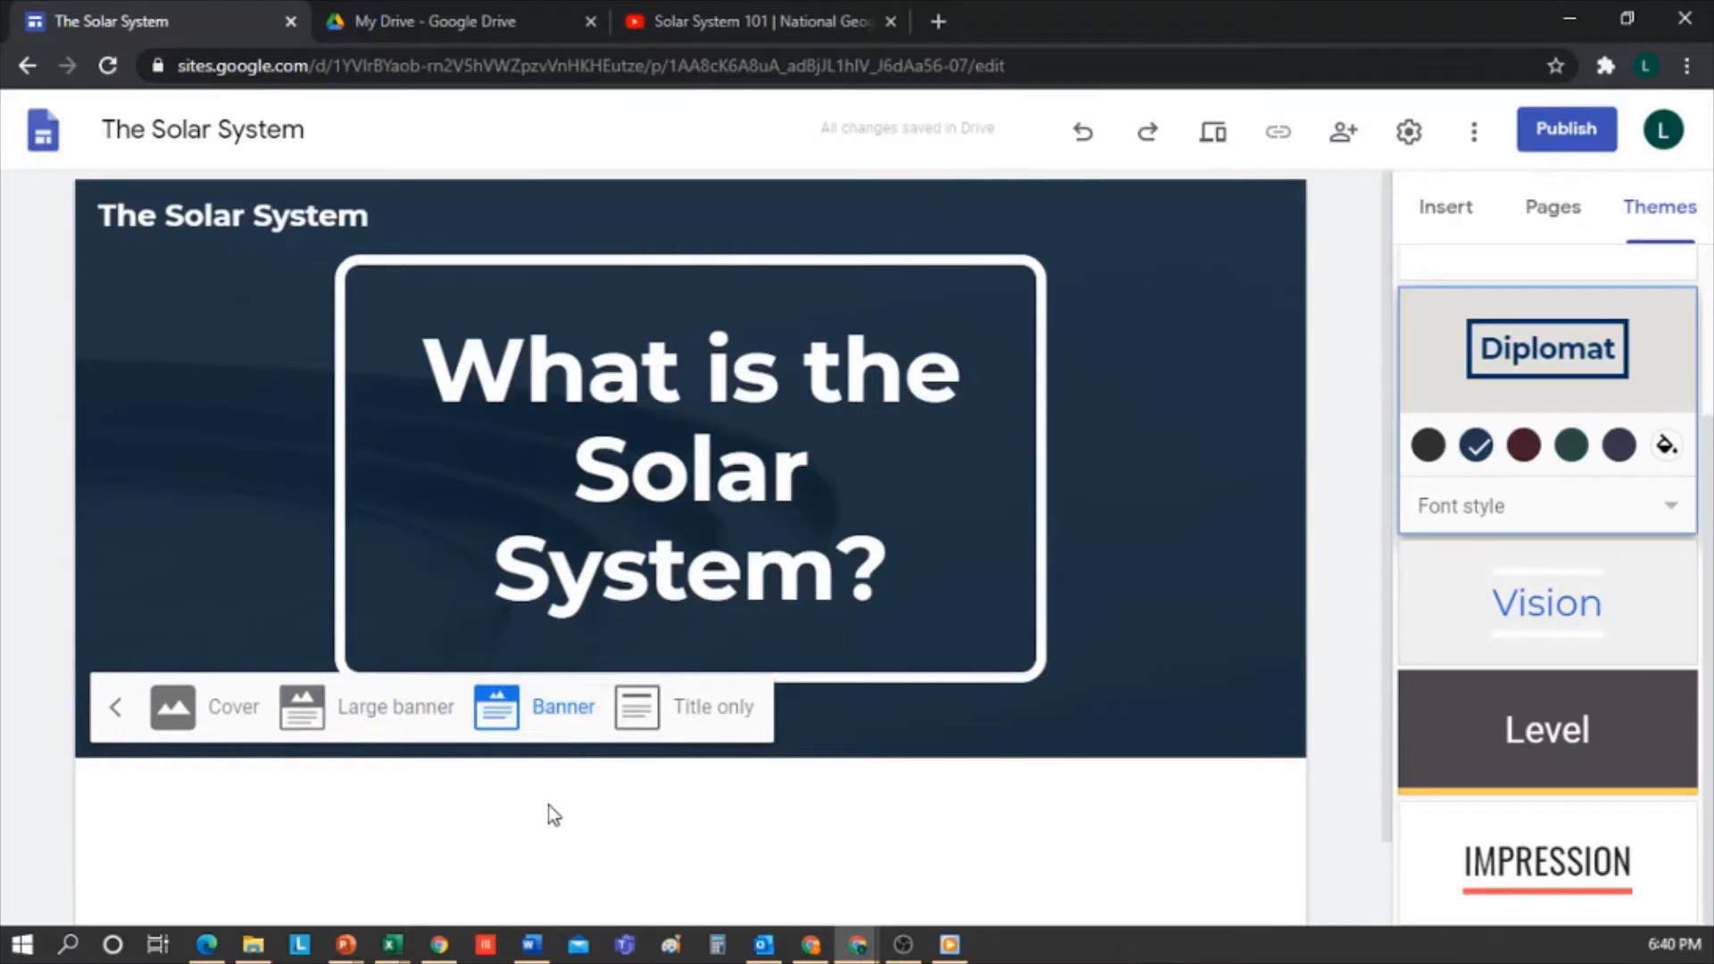
{"action": "left_click", "coordinate": [708, 721]}
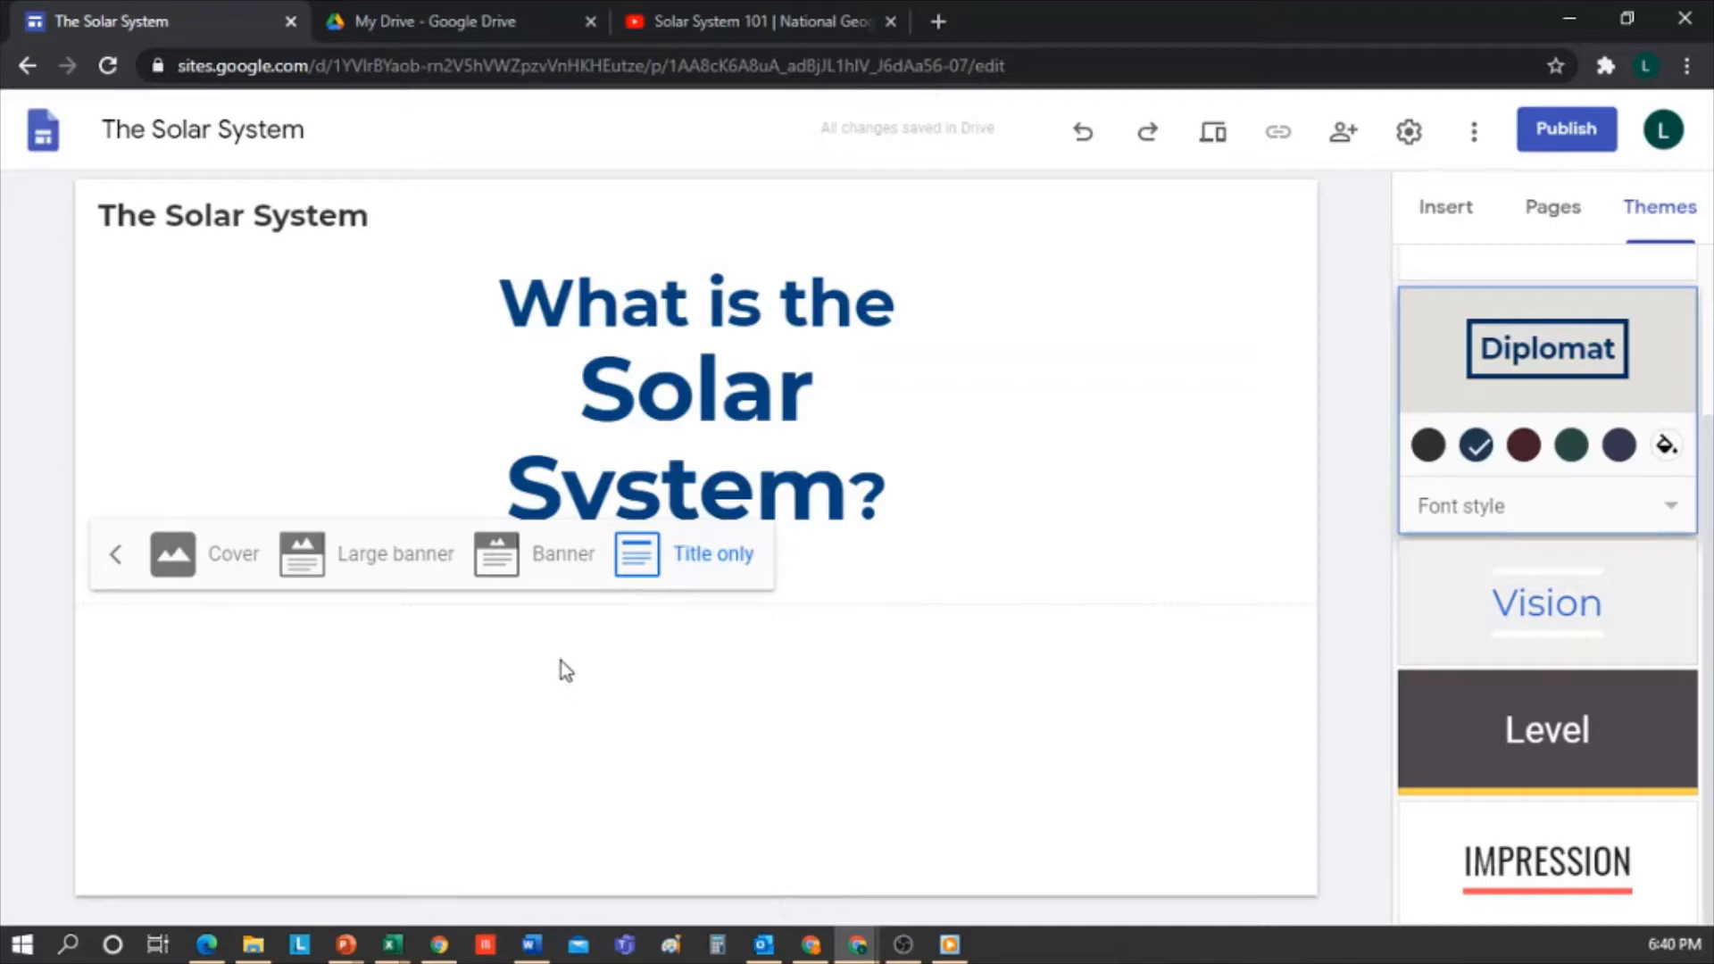
{"action": "left_click", "coordinate": [386, 553]}
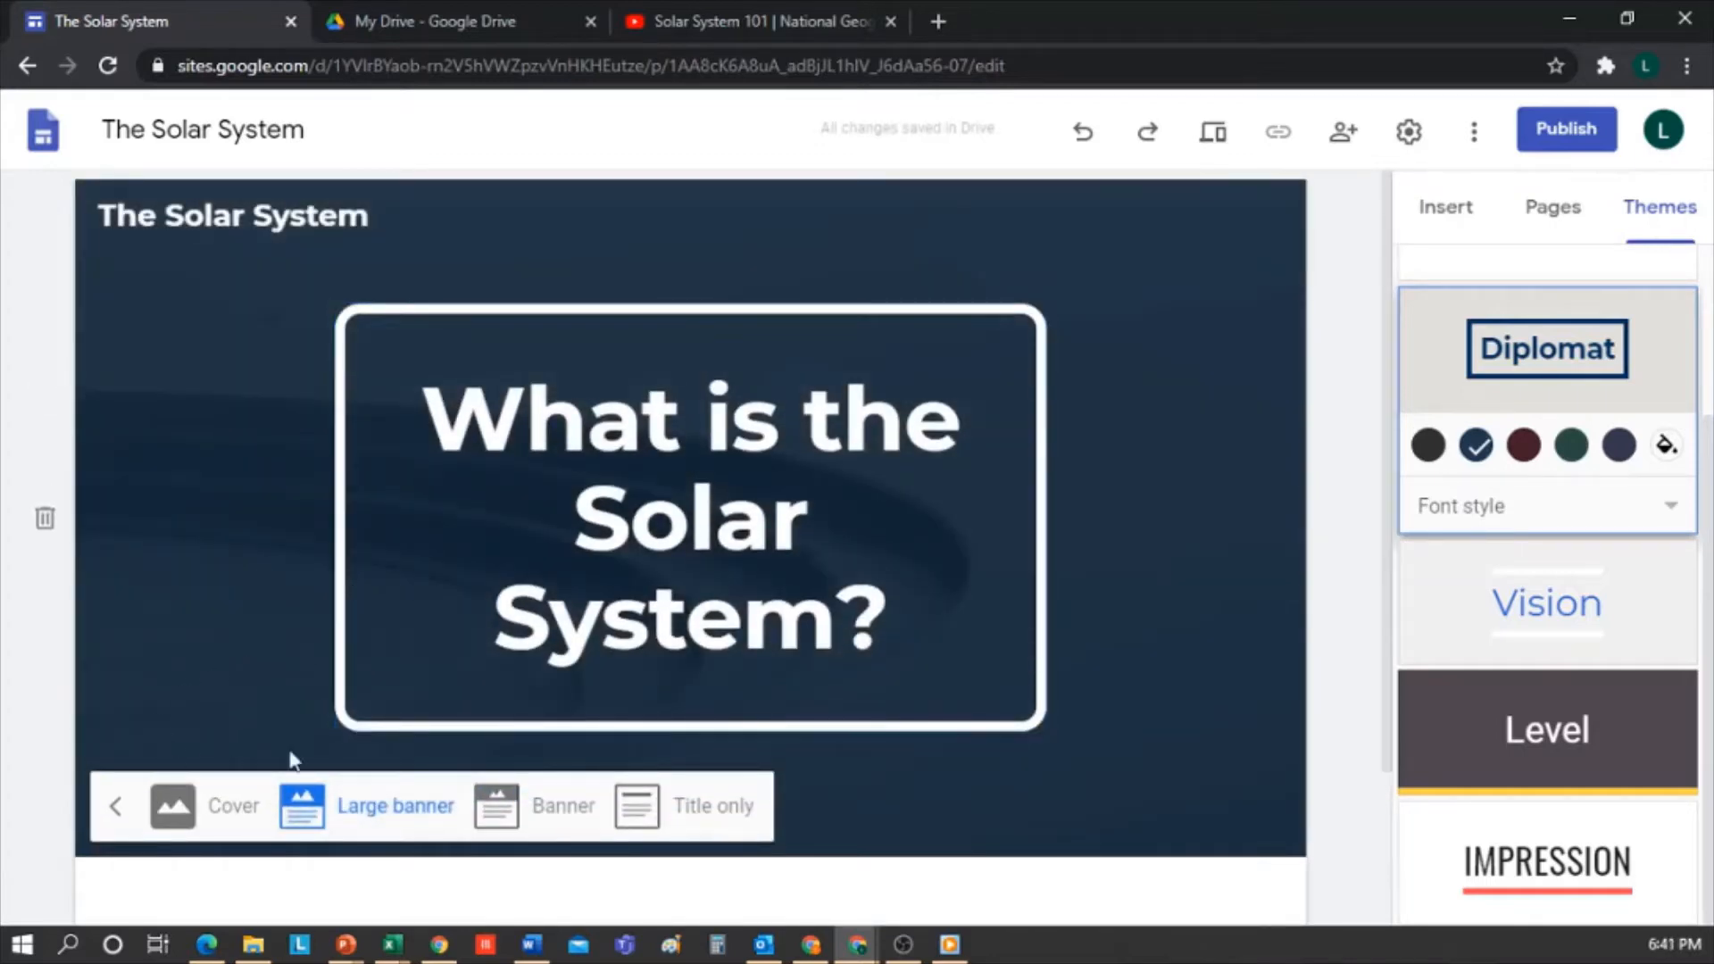
Open the image selection for the header background and review its sources: gallery, URL, search, albums and Google Drive
{"action": "left_click", "coordinate": [100, 806]}
{"action": "left_click", "coordinate": [194, 821]}
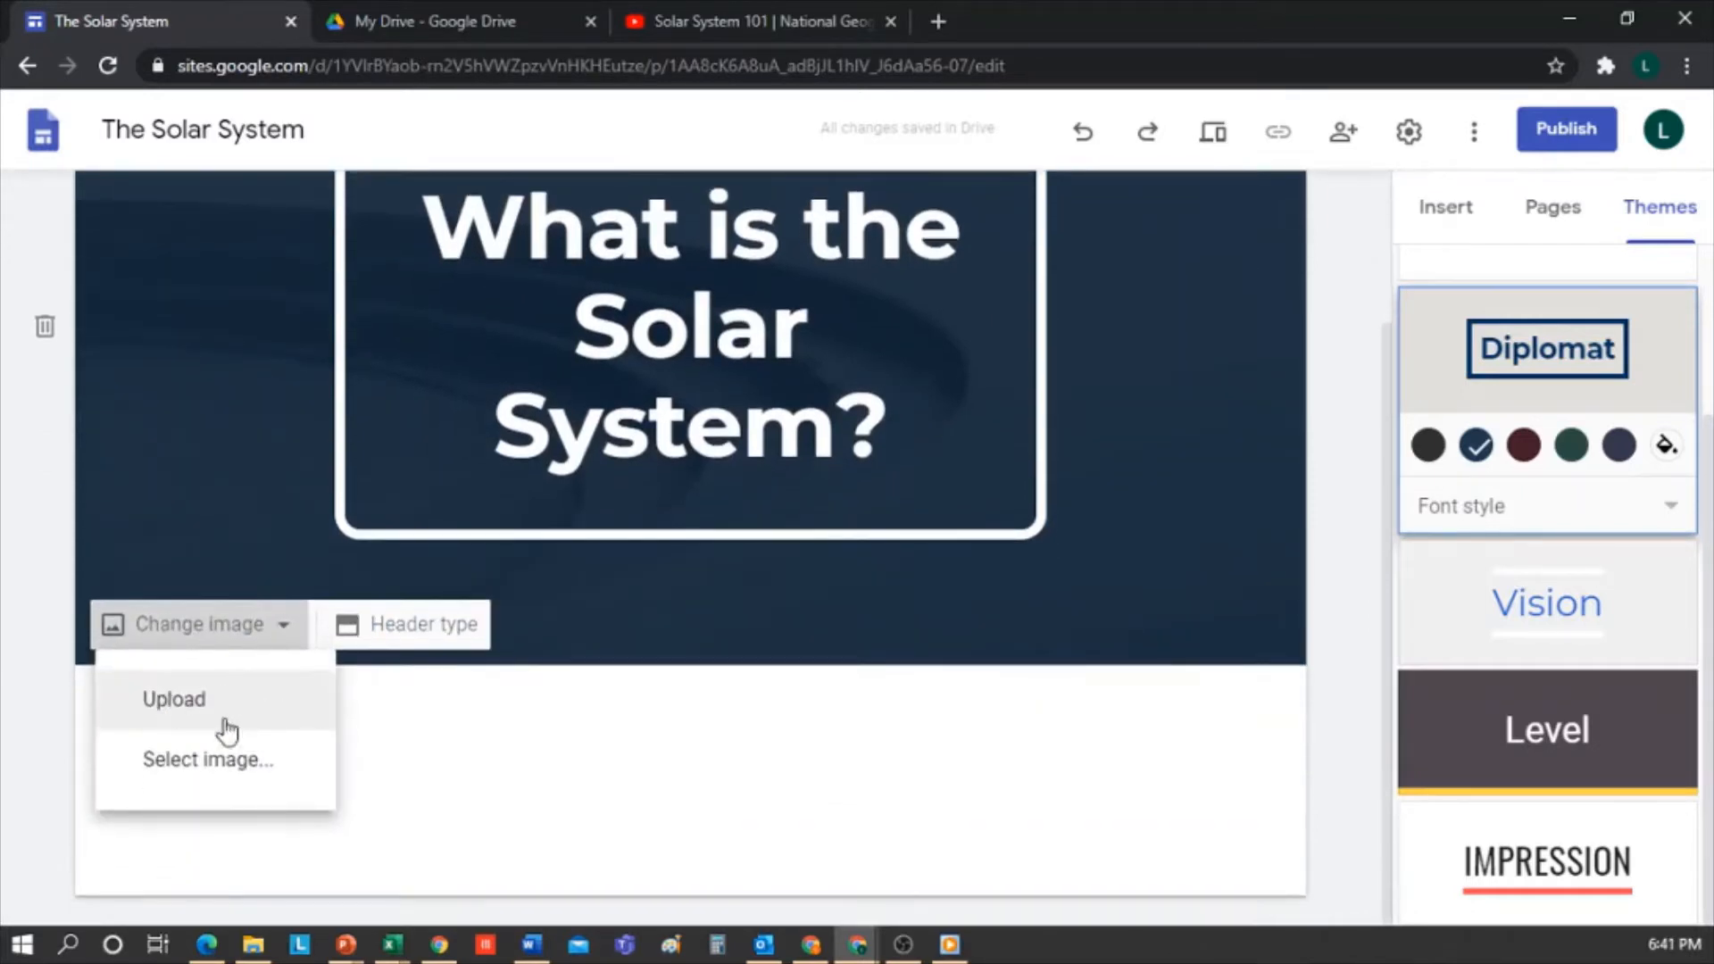
{"action": "left_click", "coordinate": [241, 773]}
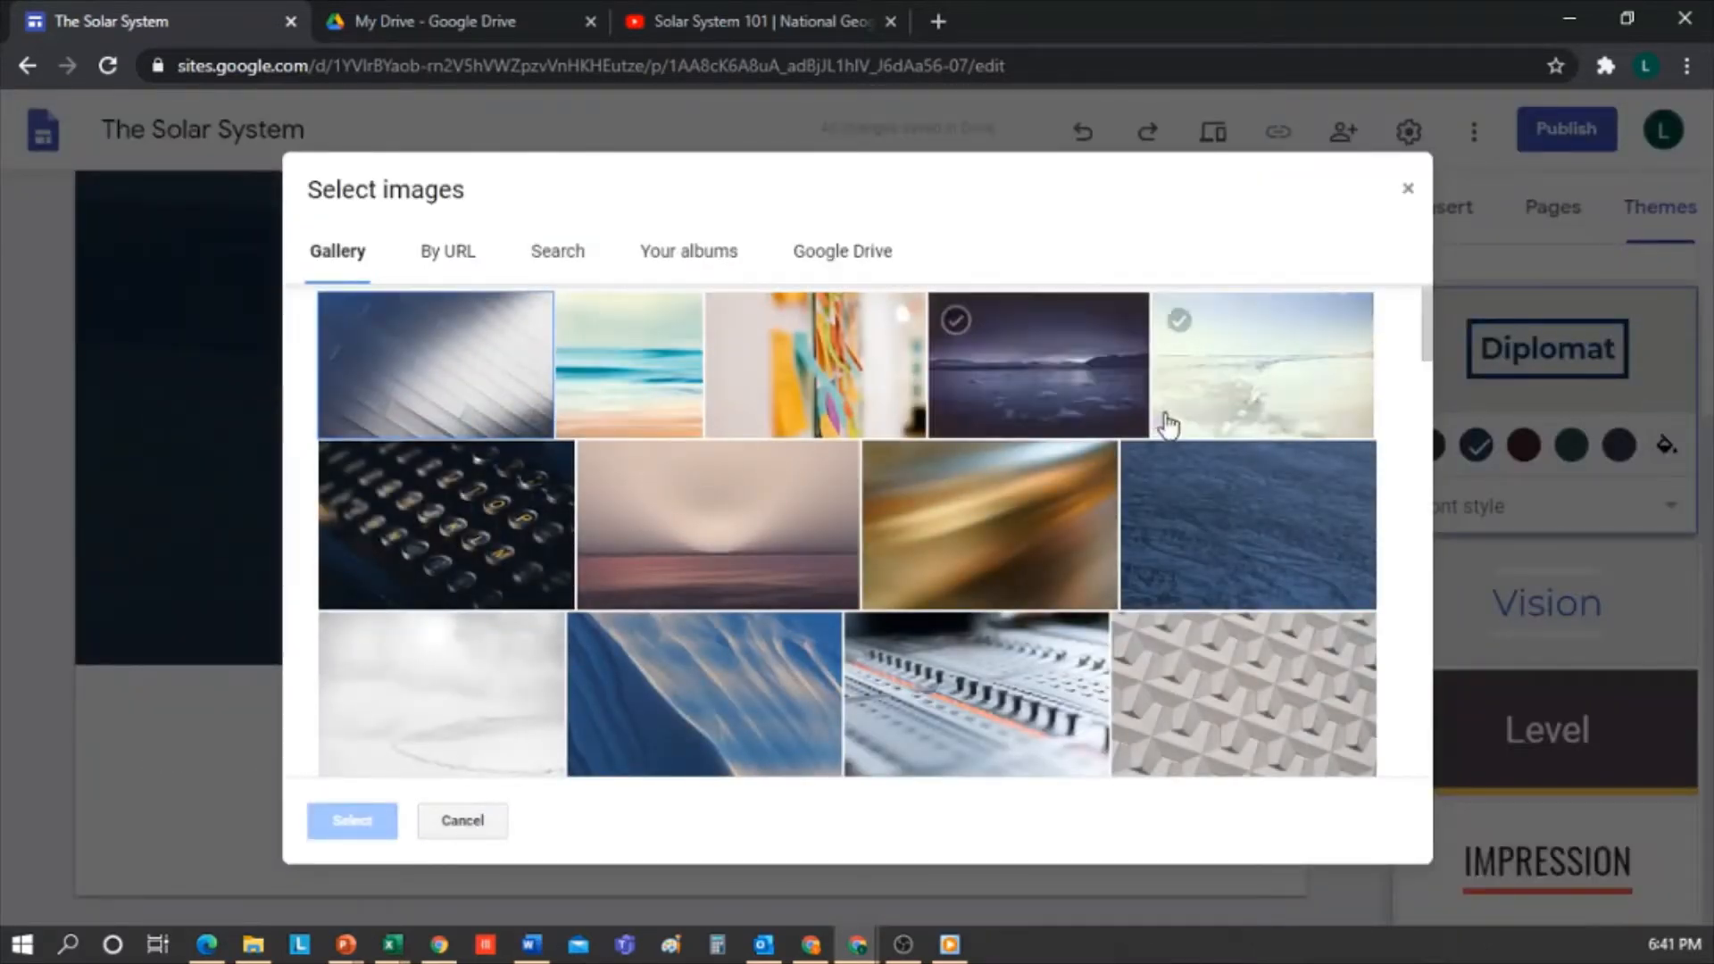
{"action": "left_click", "coordinate": [439, 265]}
{"action": "left_click", "coordinate": [561, 258]}
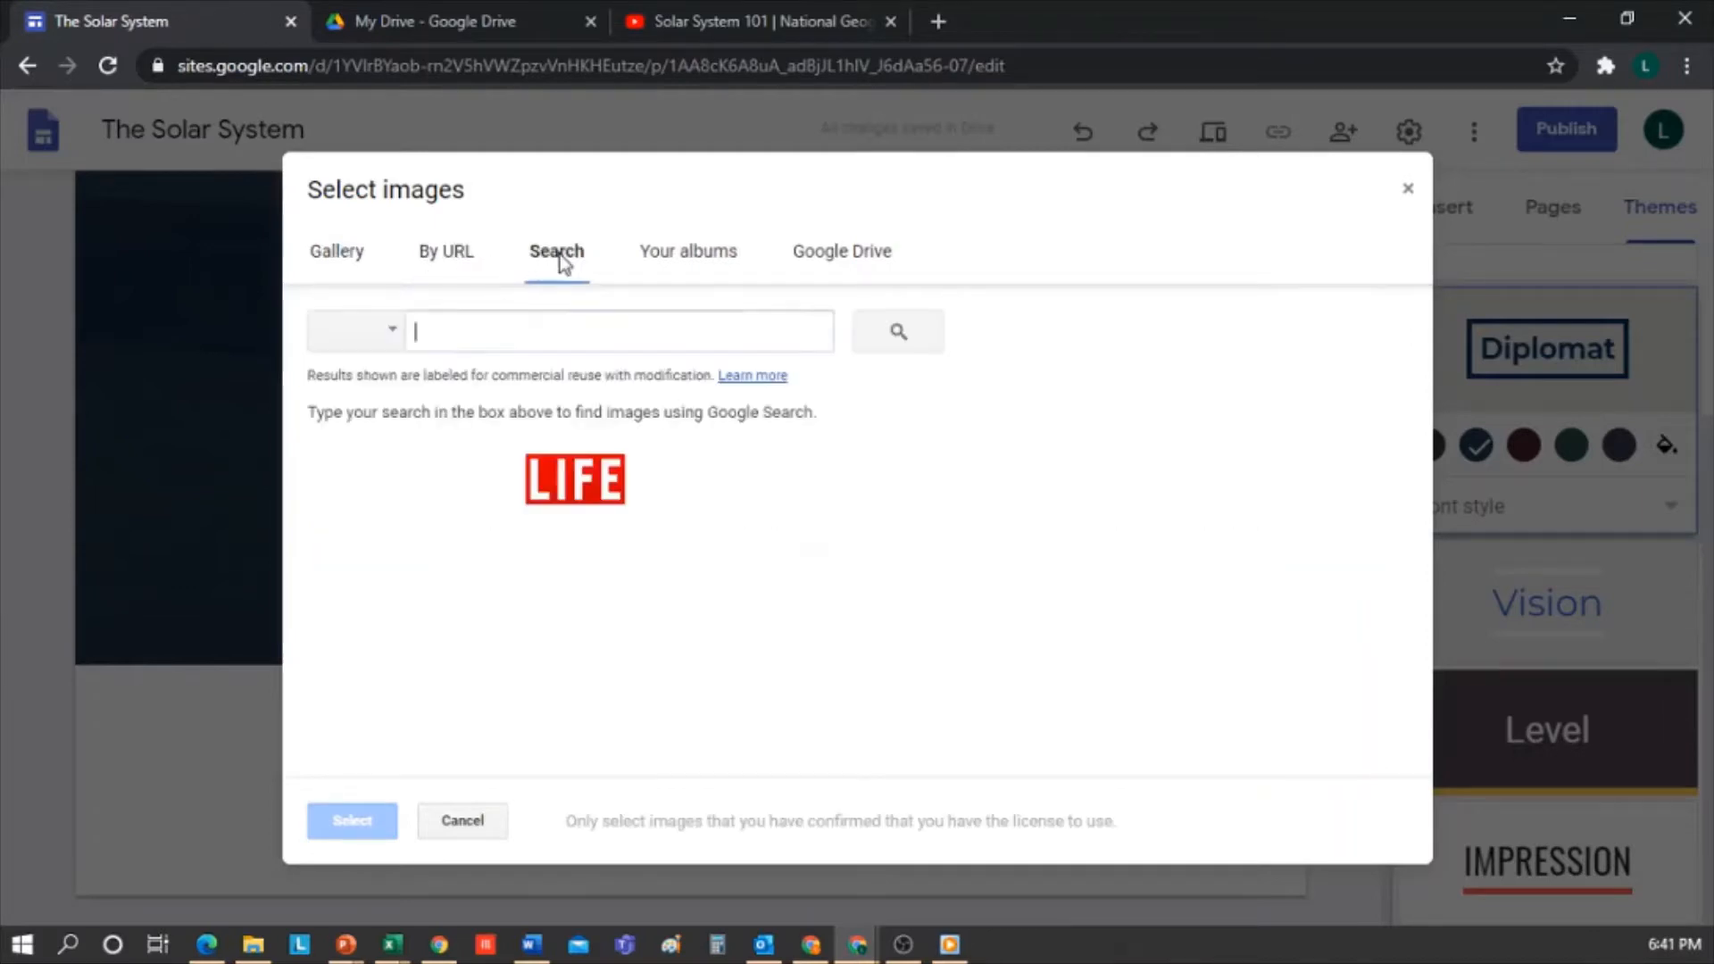
{"action": "left_click", "coordinate": [699, 259]}
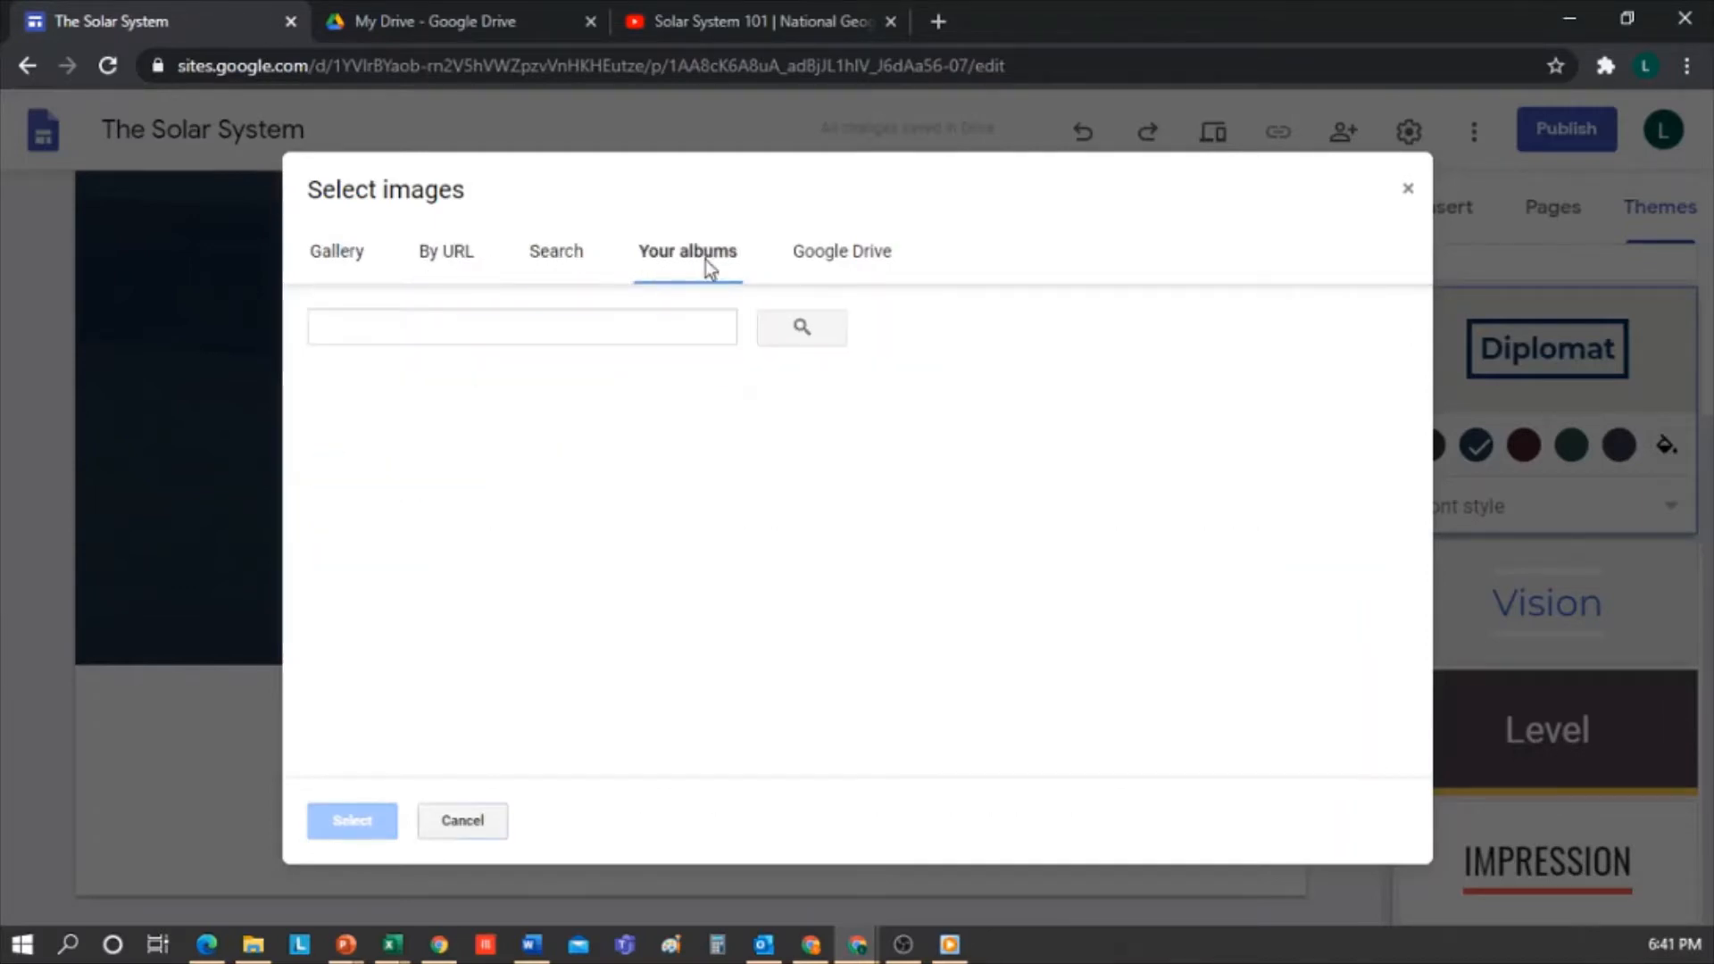
{"action": "left_click", "coordinate": [824, 259]}
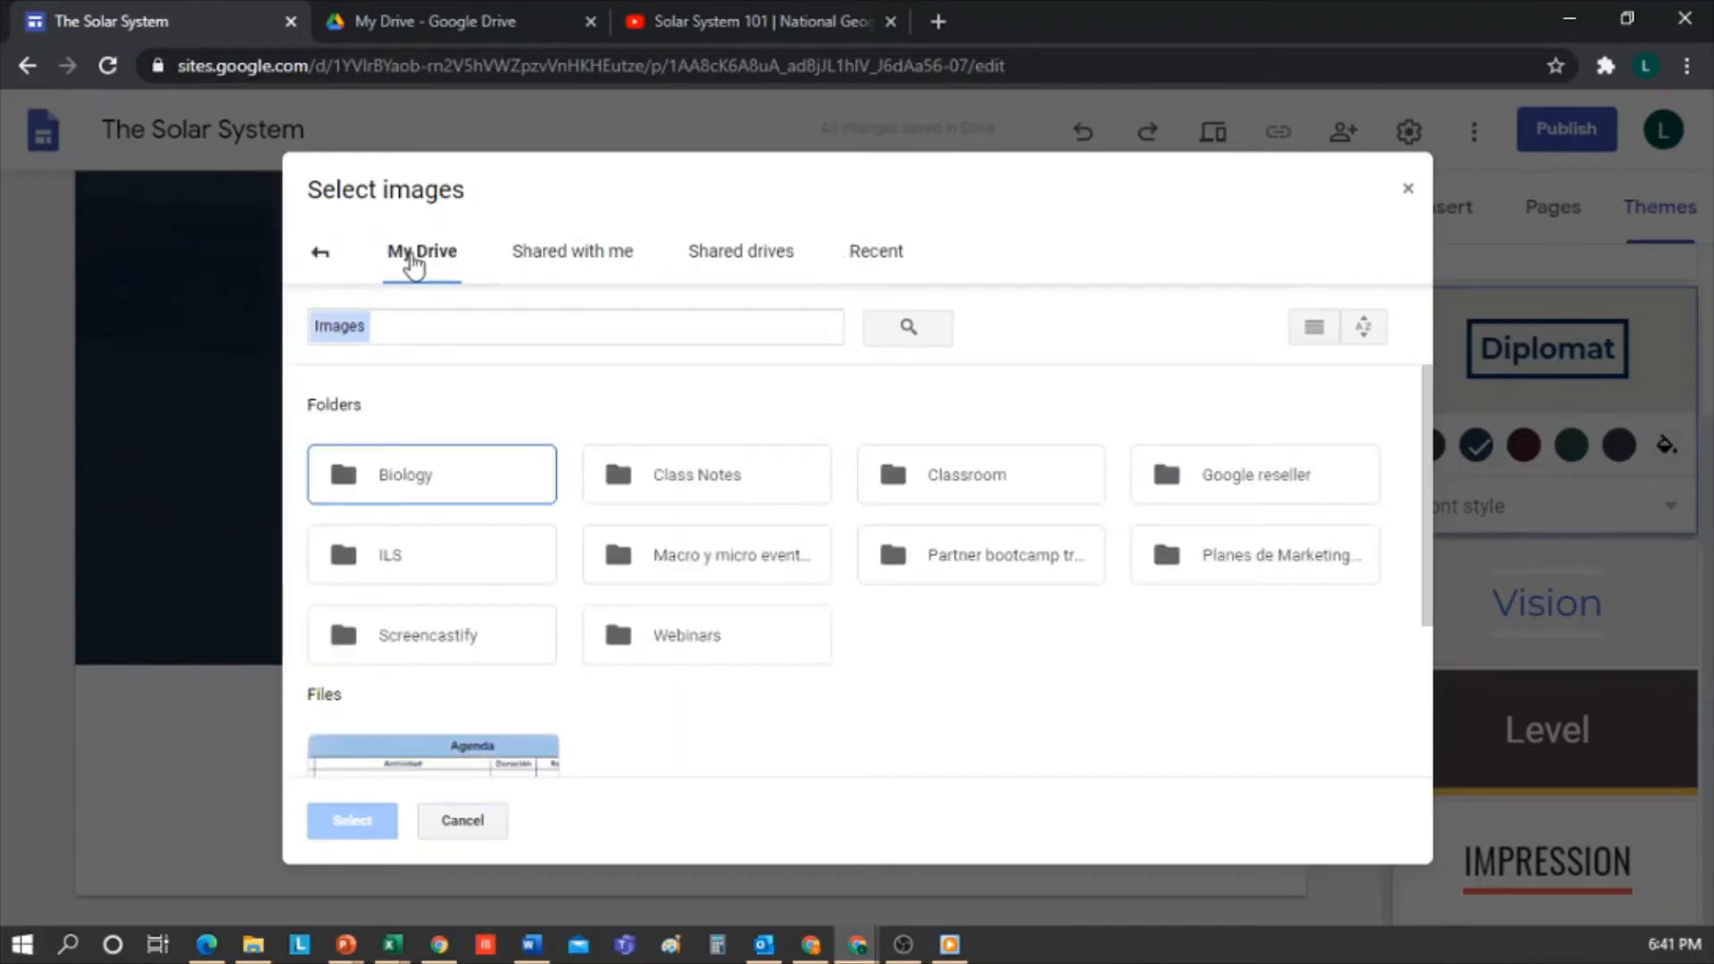
{"action": "left_click", "coordinate": [320, 254]}
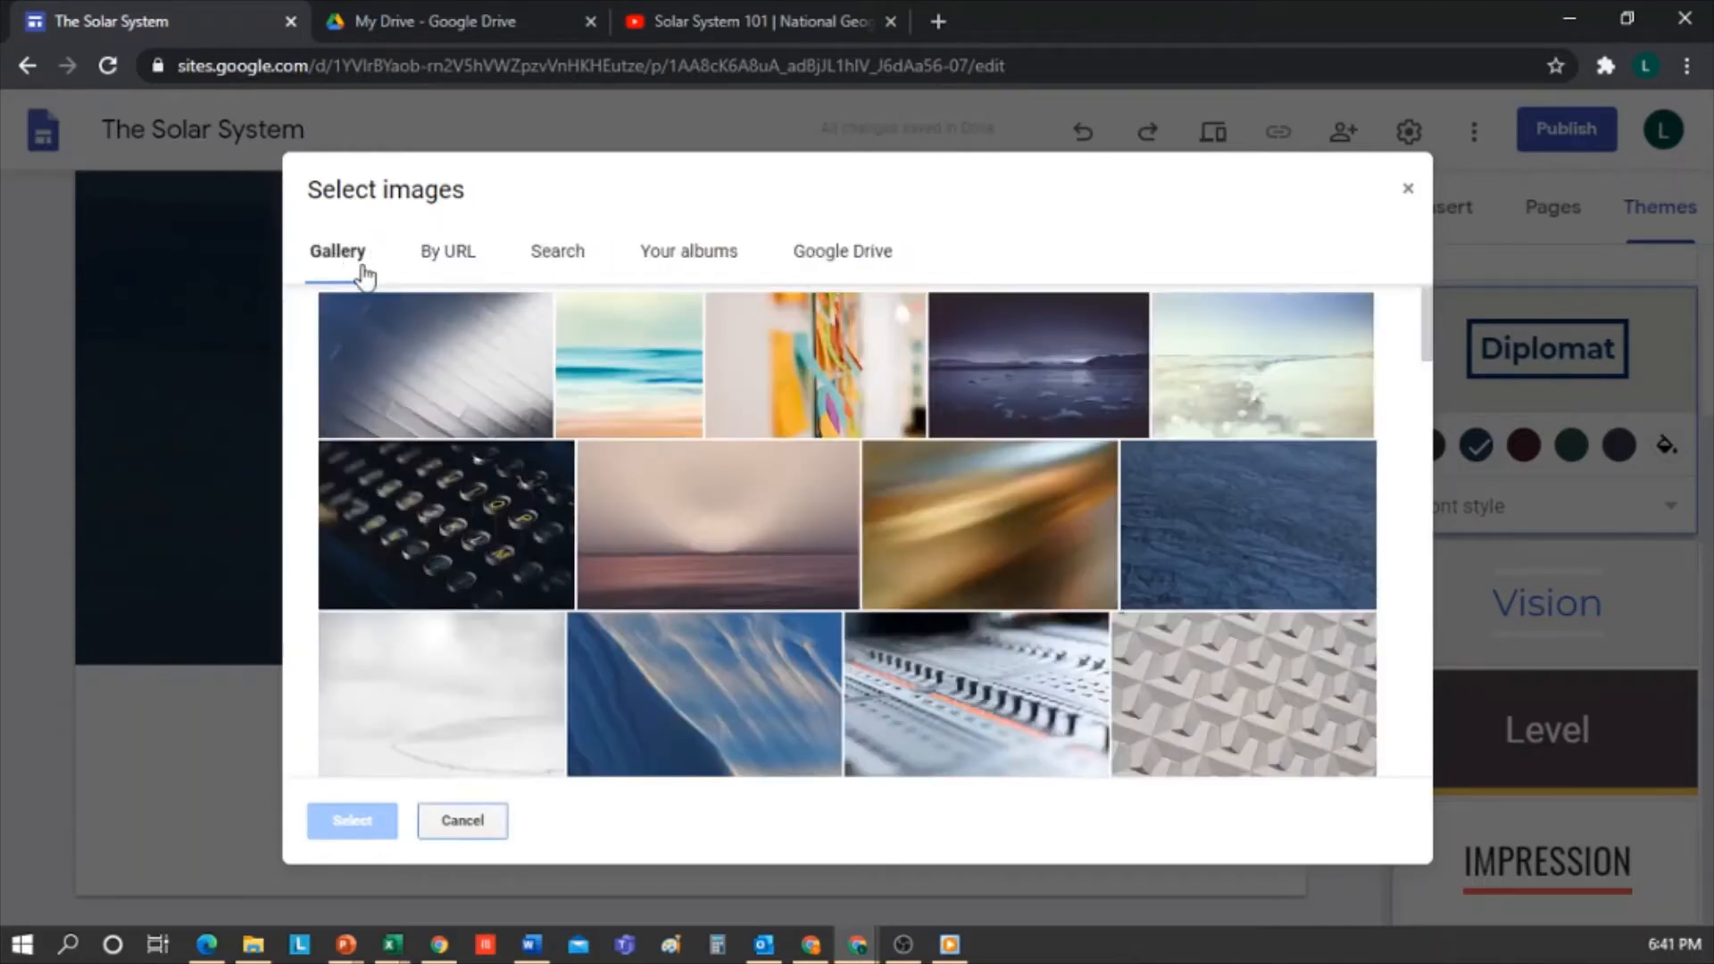
Search Google for "Solar System" images and set the wide Solar_system_scale_edit.jpg planets picture as the header background
{"action": "left_click", "coordinate": [559, 260]}
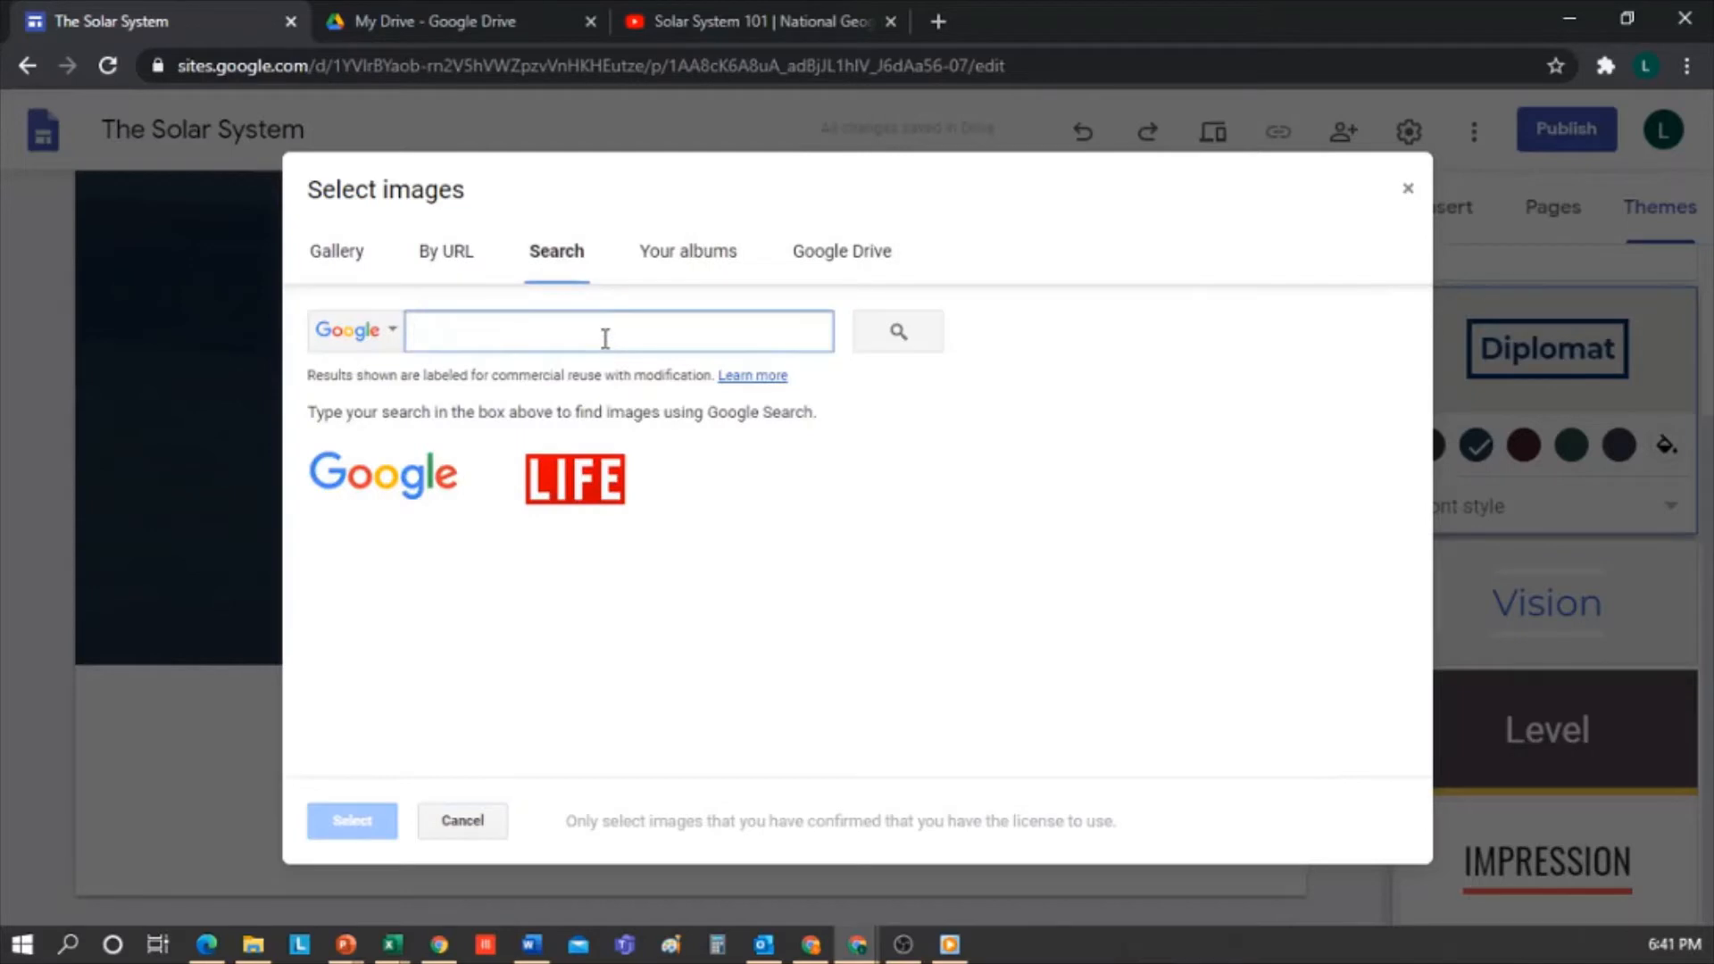
{"action": "type", "text": "Solar System"}
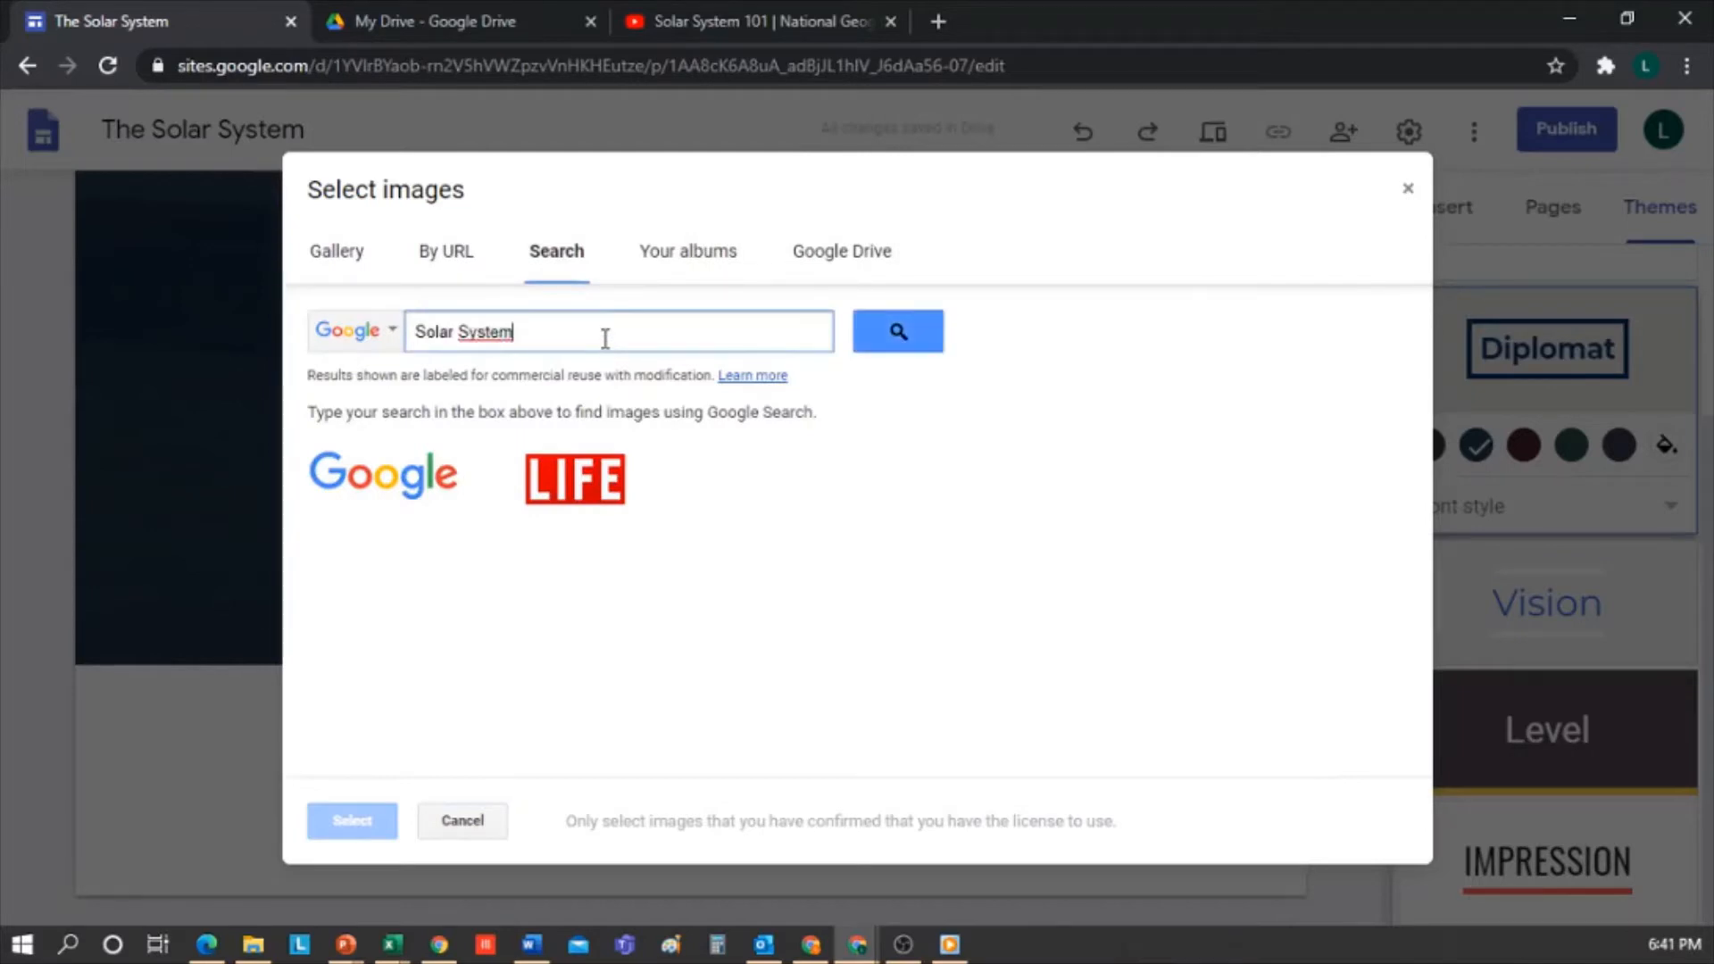
{"action": "left_click", "coordinate": [895, 332]}
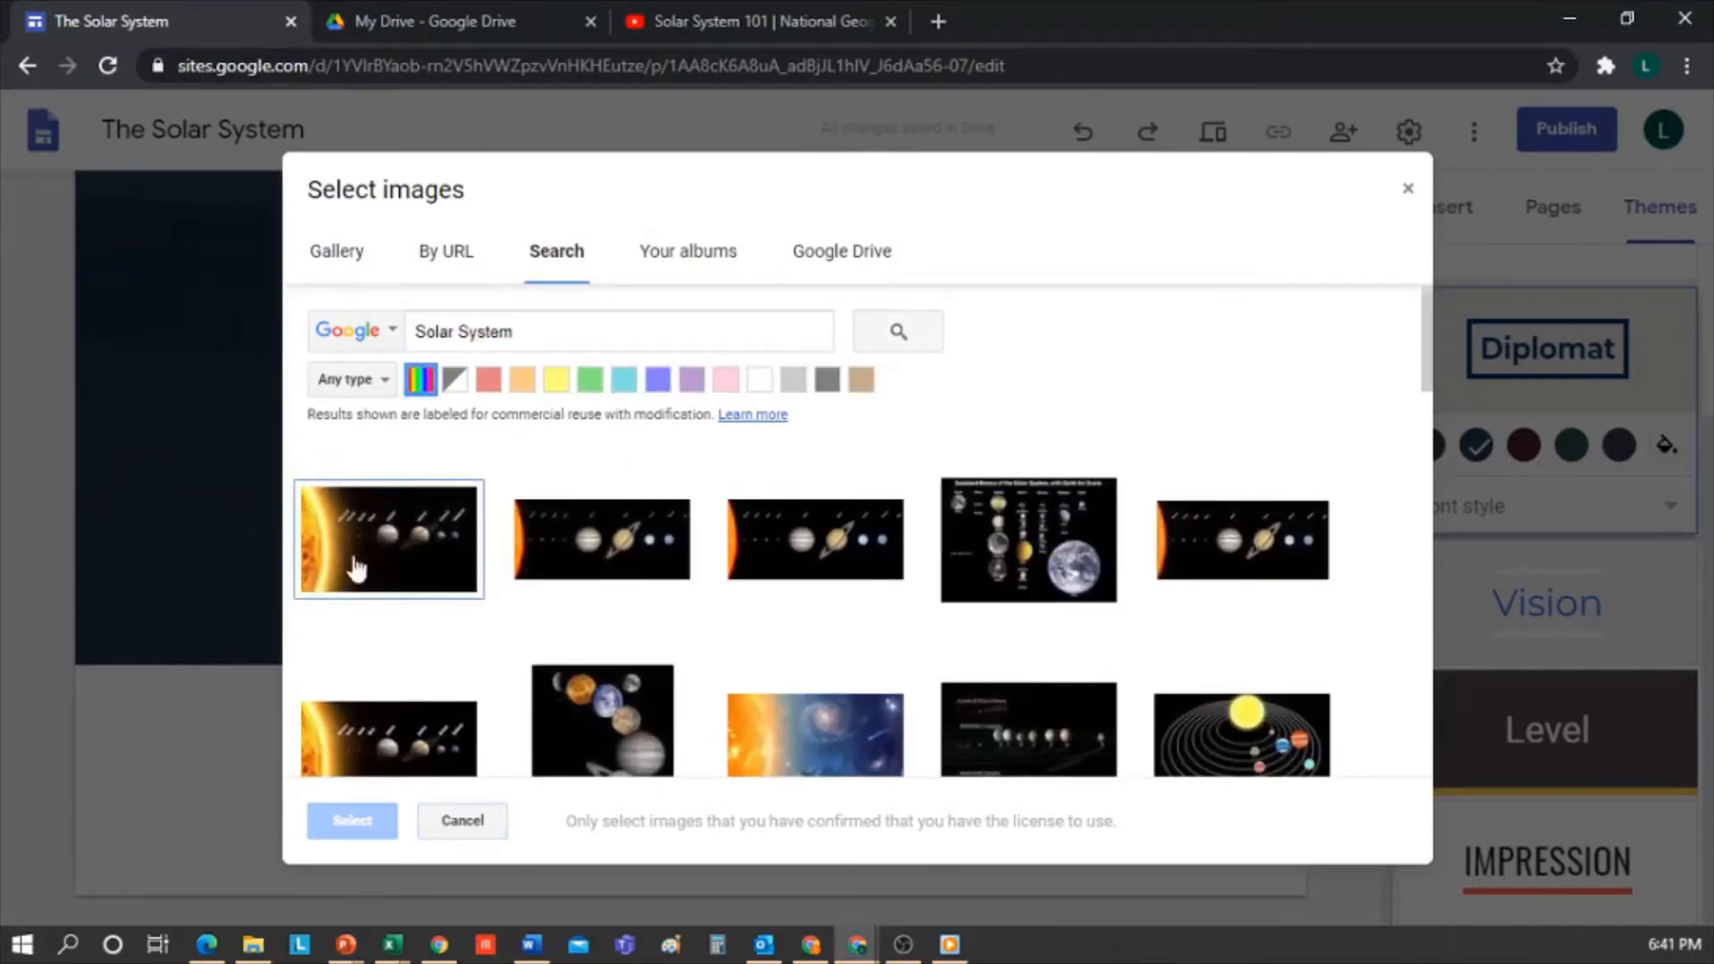
{"action": "left_click", "coordinate": [596, 553]}
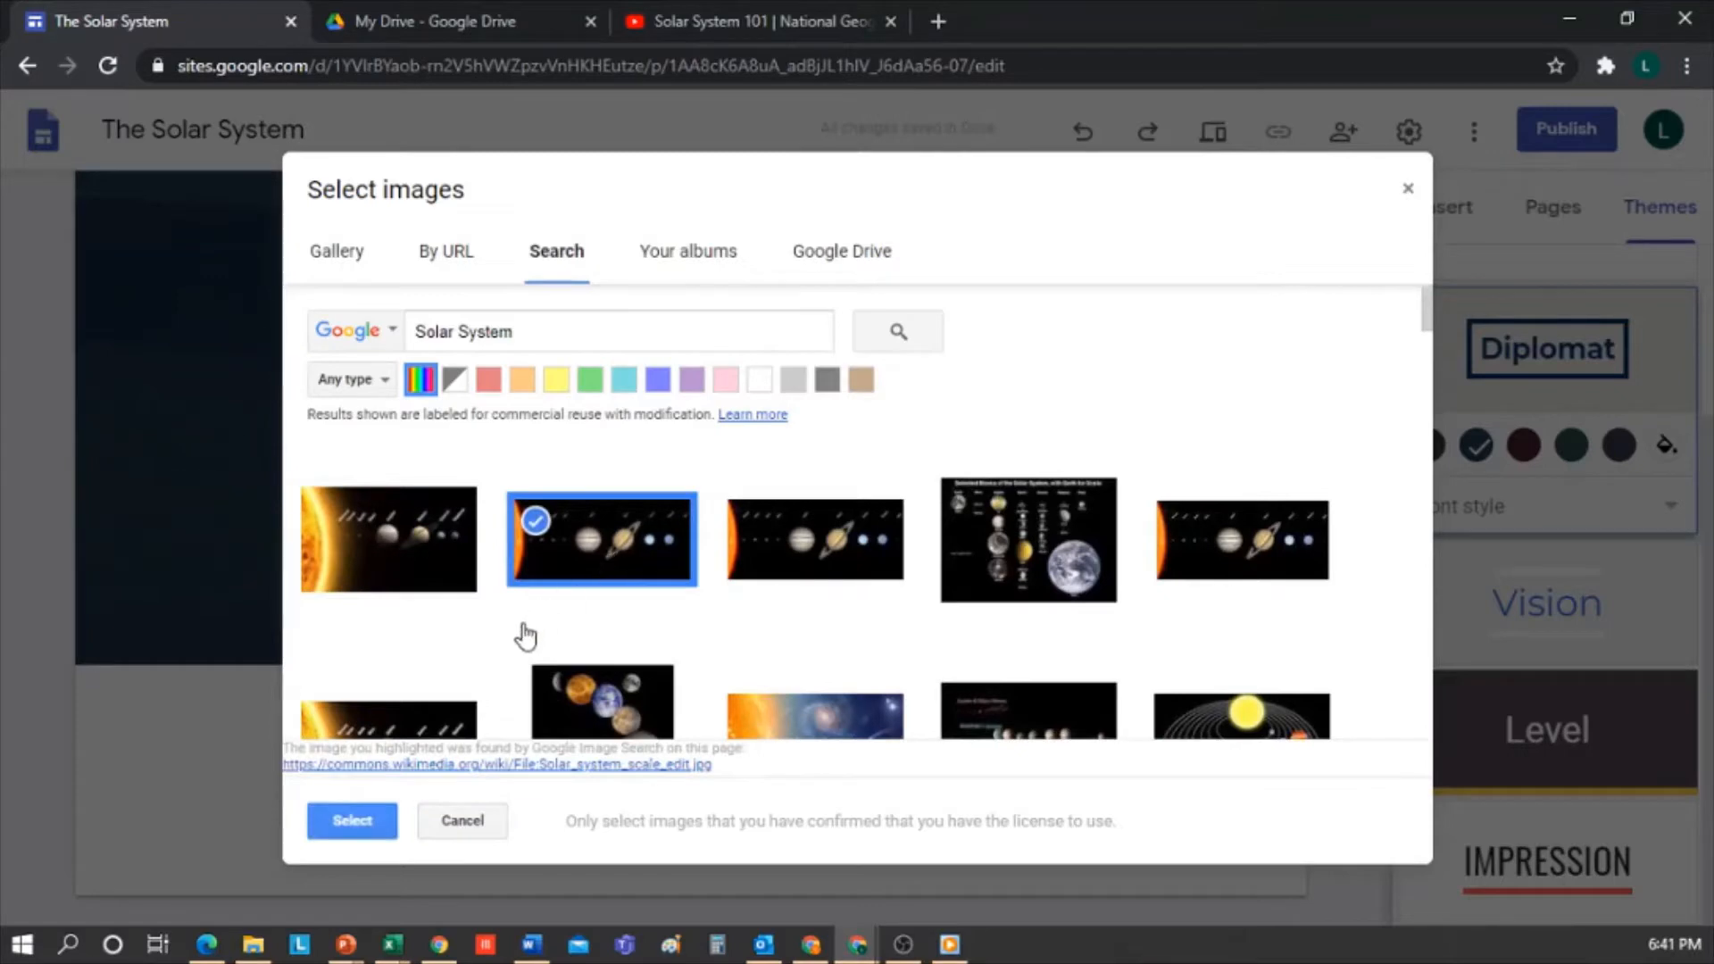
{"action": "left_click", "coordinate": [366, 823]}
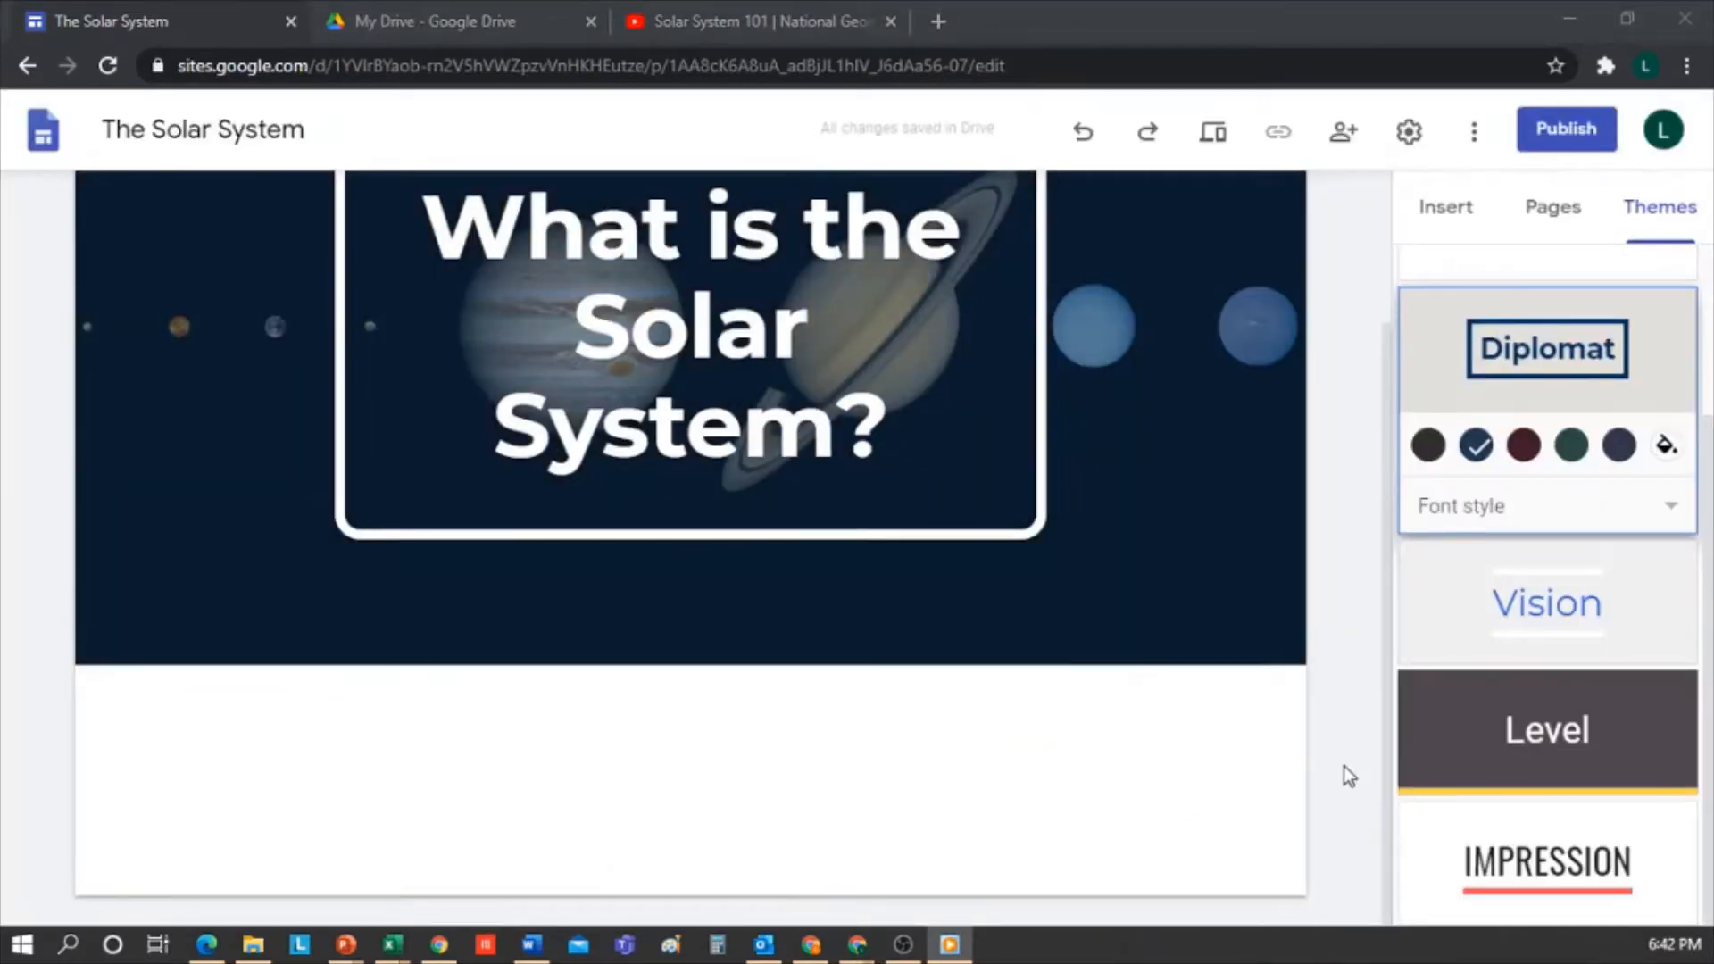
Try the header image without the readability adjustment, and switch the adjustment back on
{"action": "scroll", "coordinate": [1342, 765], "scroll_direction": "up", "scroll_amount": 2}
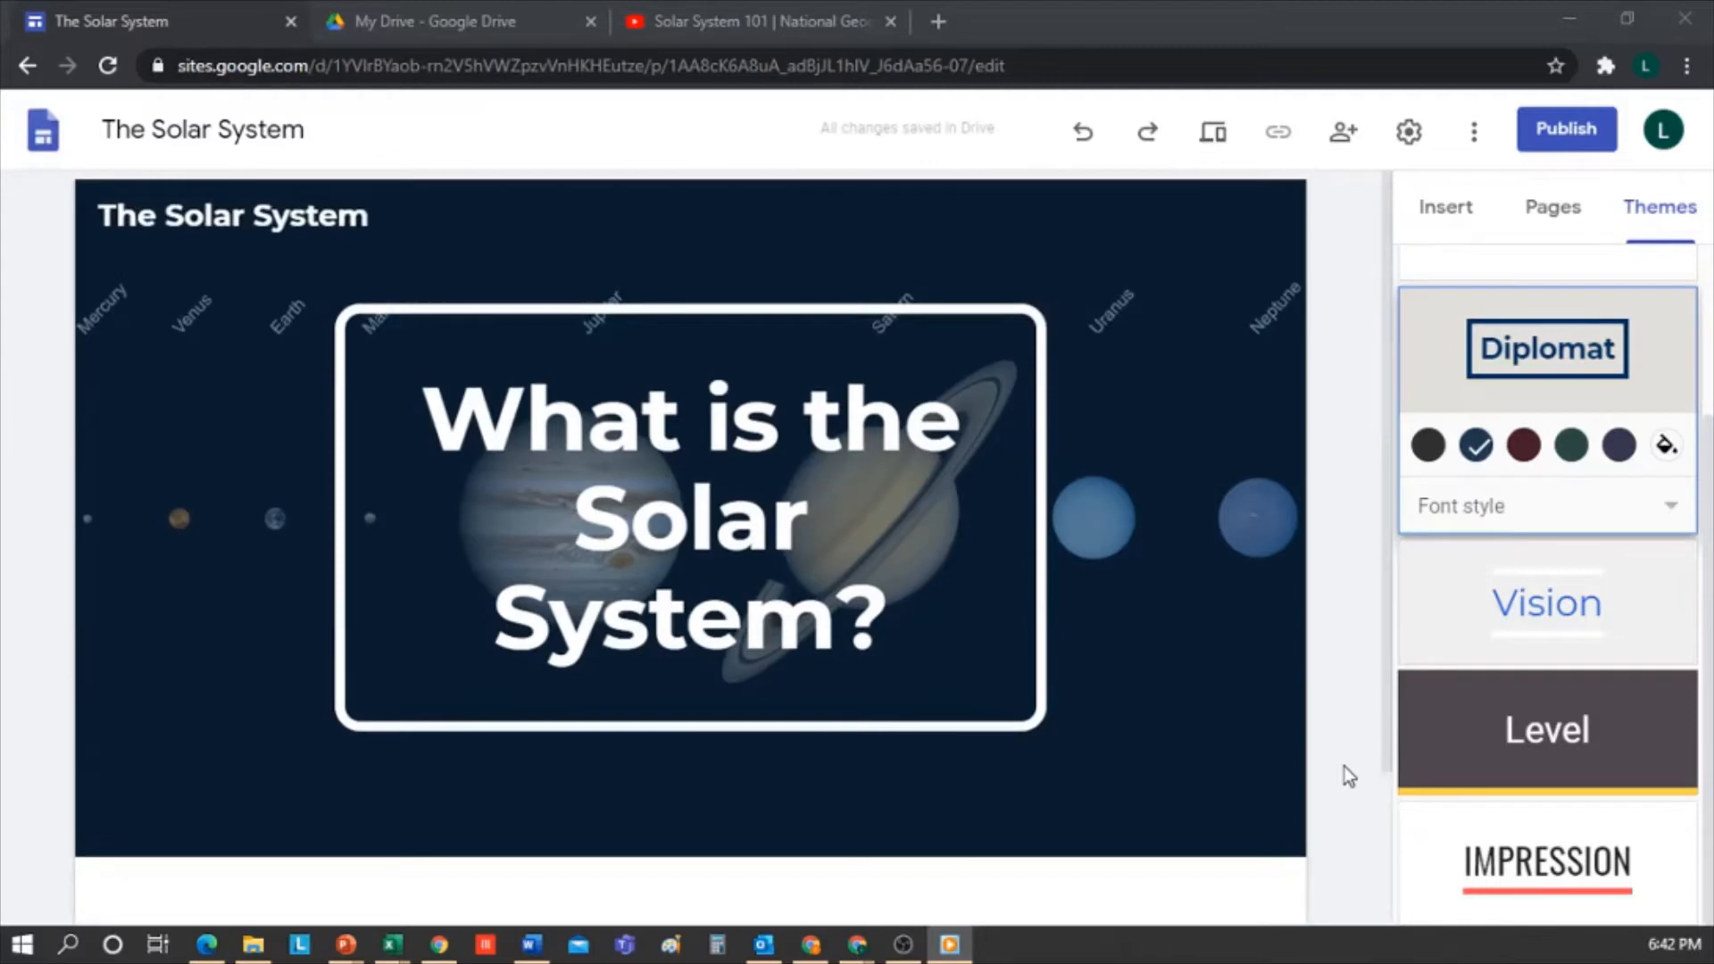
{"action": "mouse_move", "coordinate": [1207, 460]}
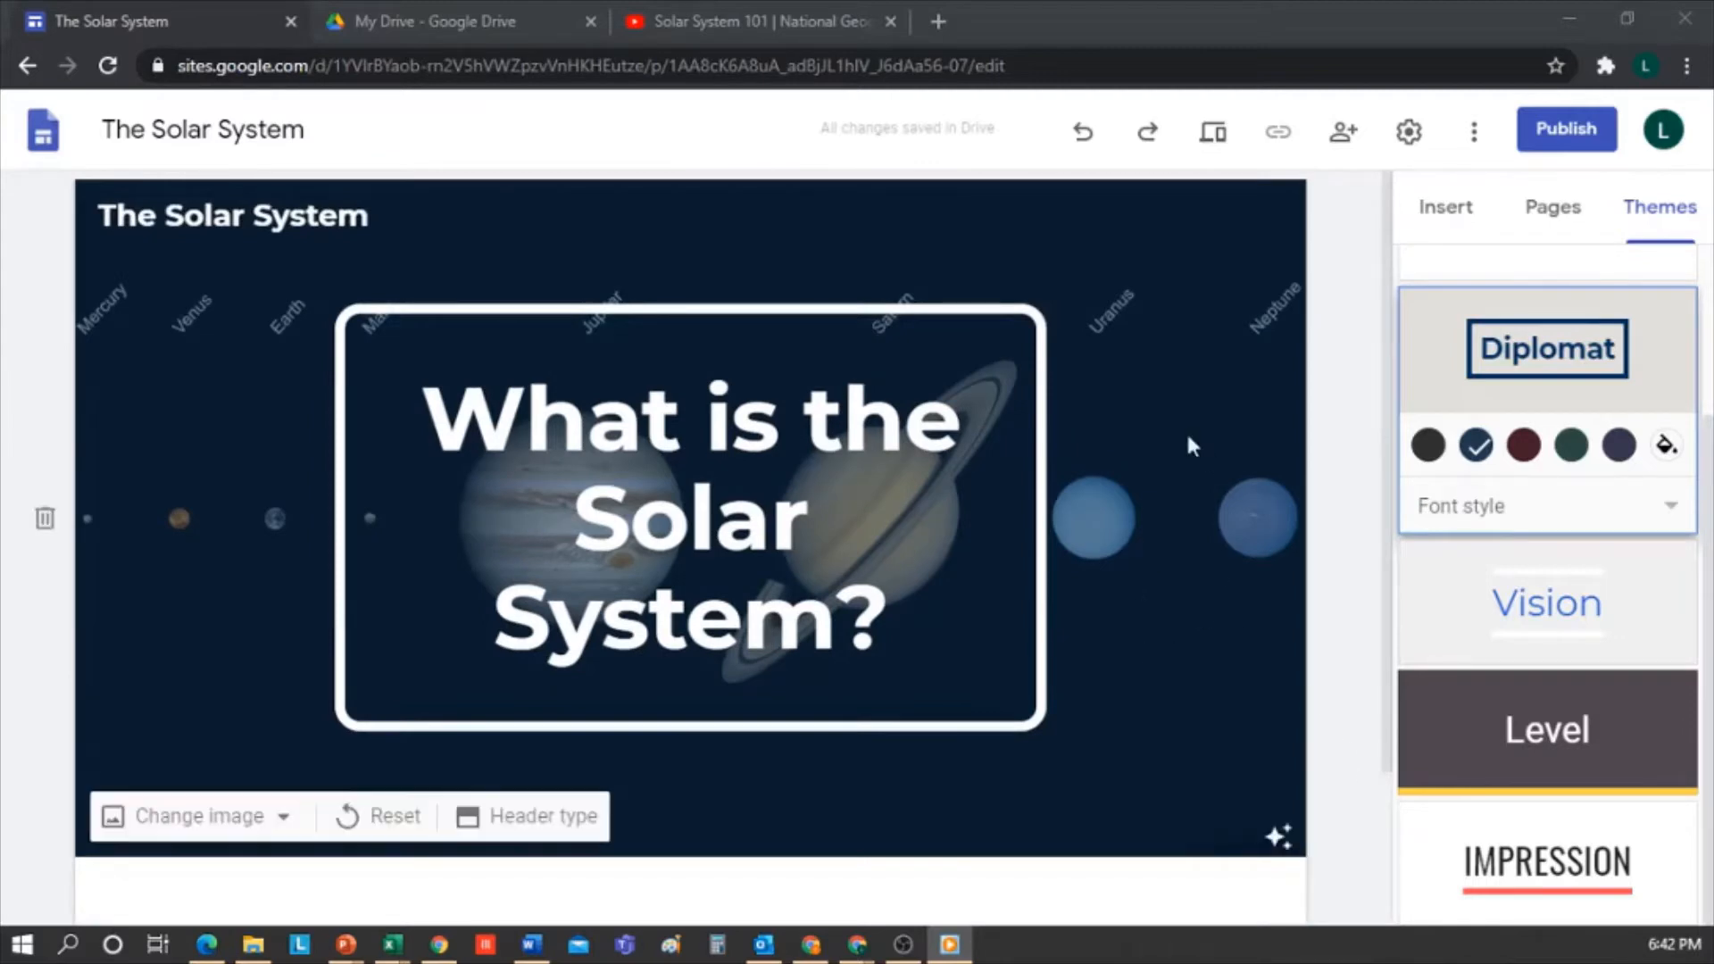
{"action": "left_click", "coordinate": [1281, 841]}
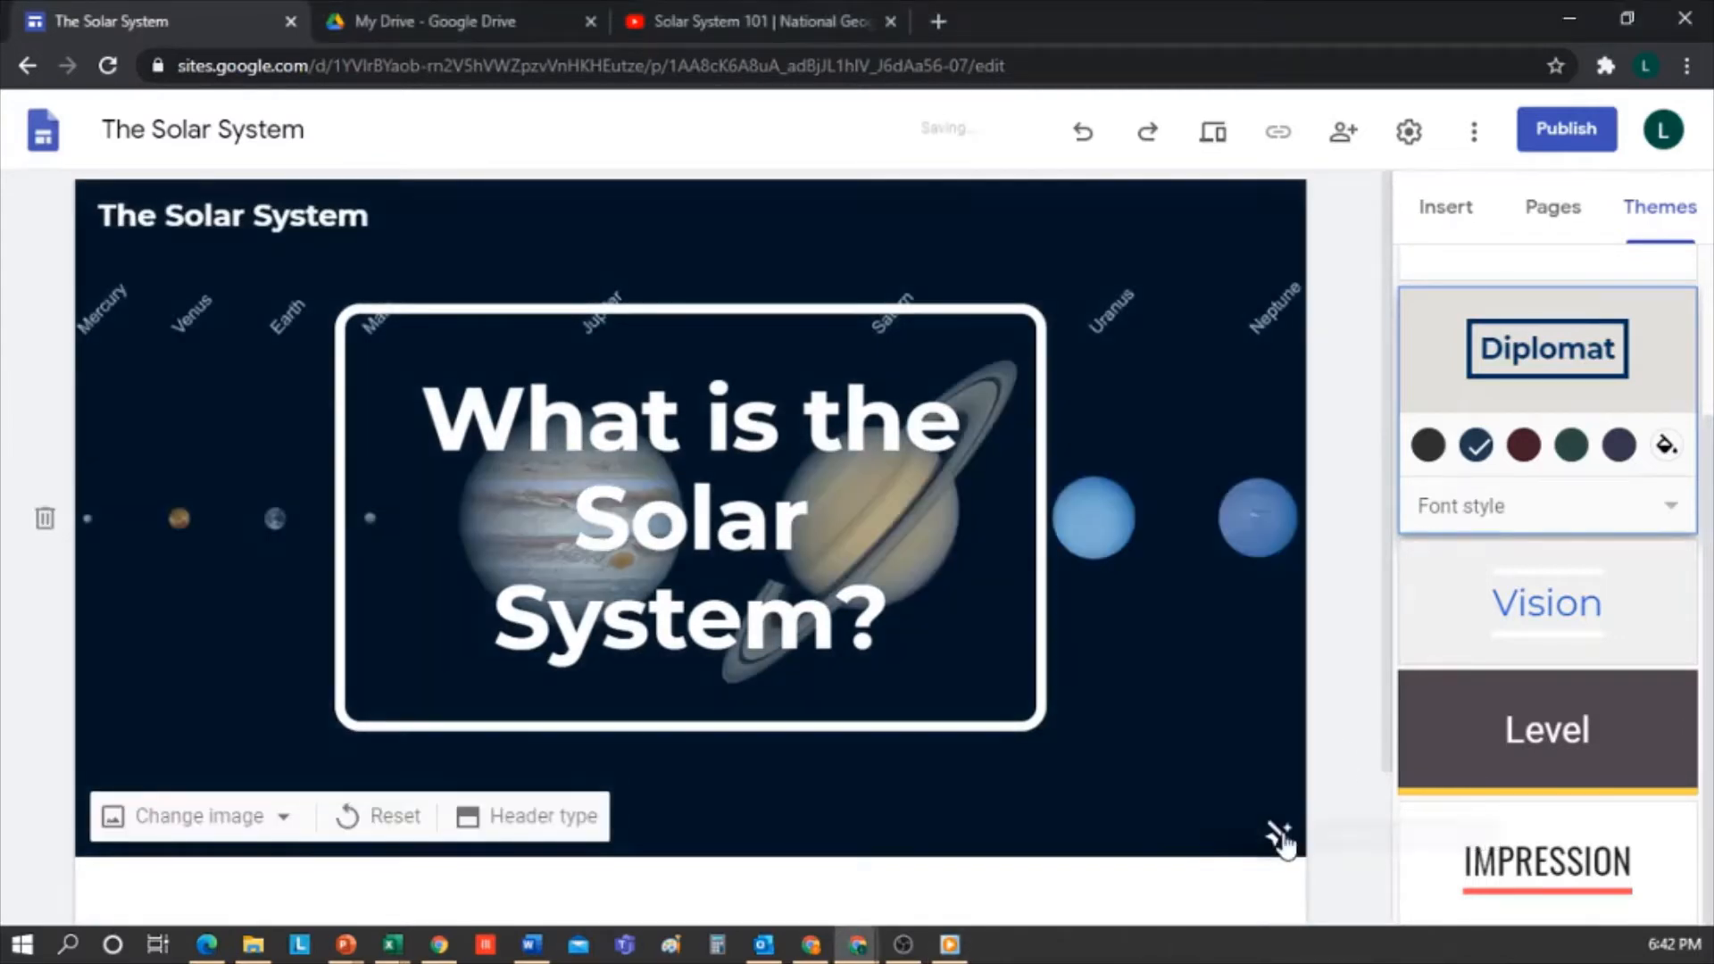
{"action": "left_click", "coordinate": [1282, 841]}
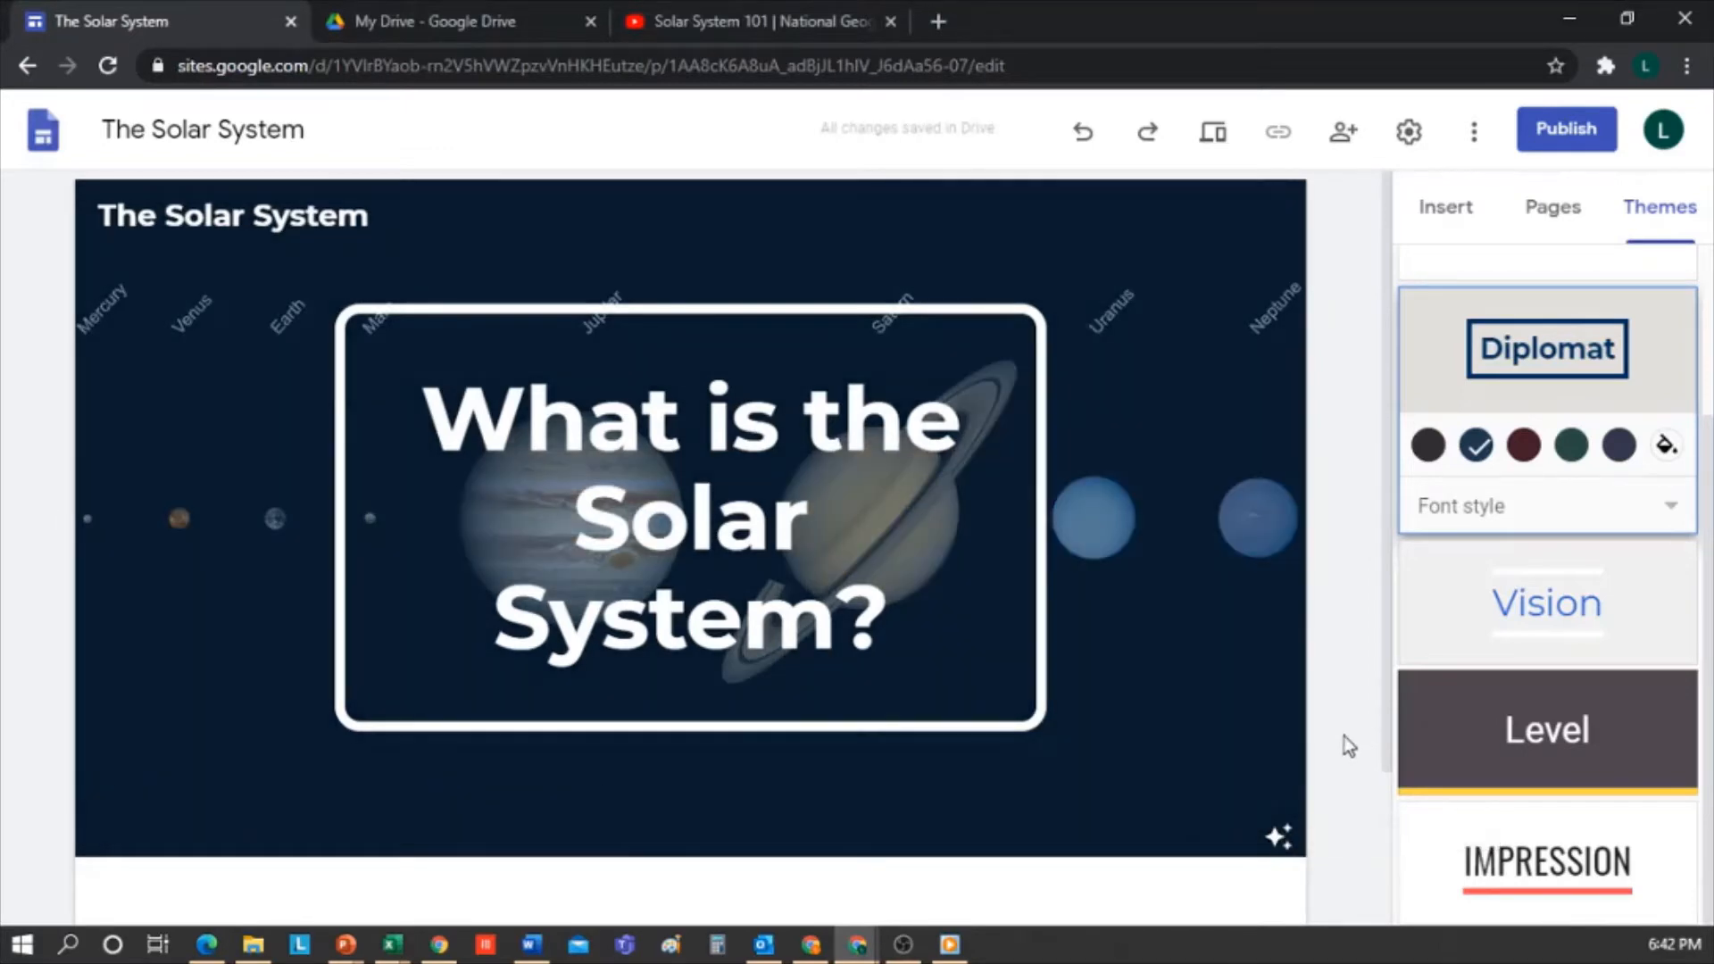
Add a text box below the header reading "Welcome. On this page, we'll explore everything related to the Solar System"
{"action": "scroll", "coordinate": [1342, 735], "scroll_direction": "down", "scroll_amount": 2}
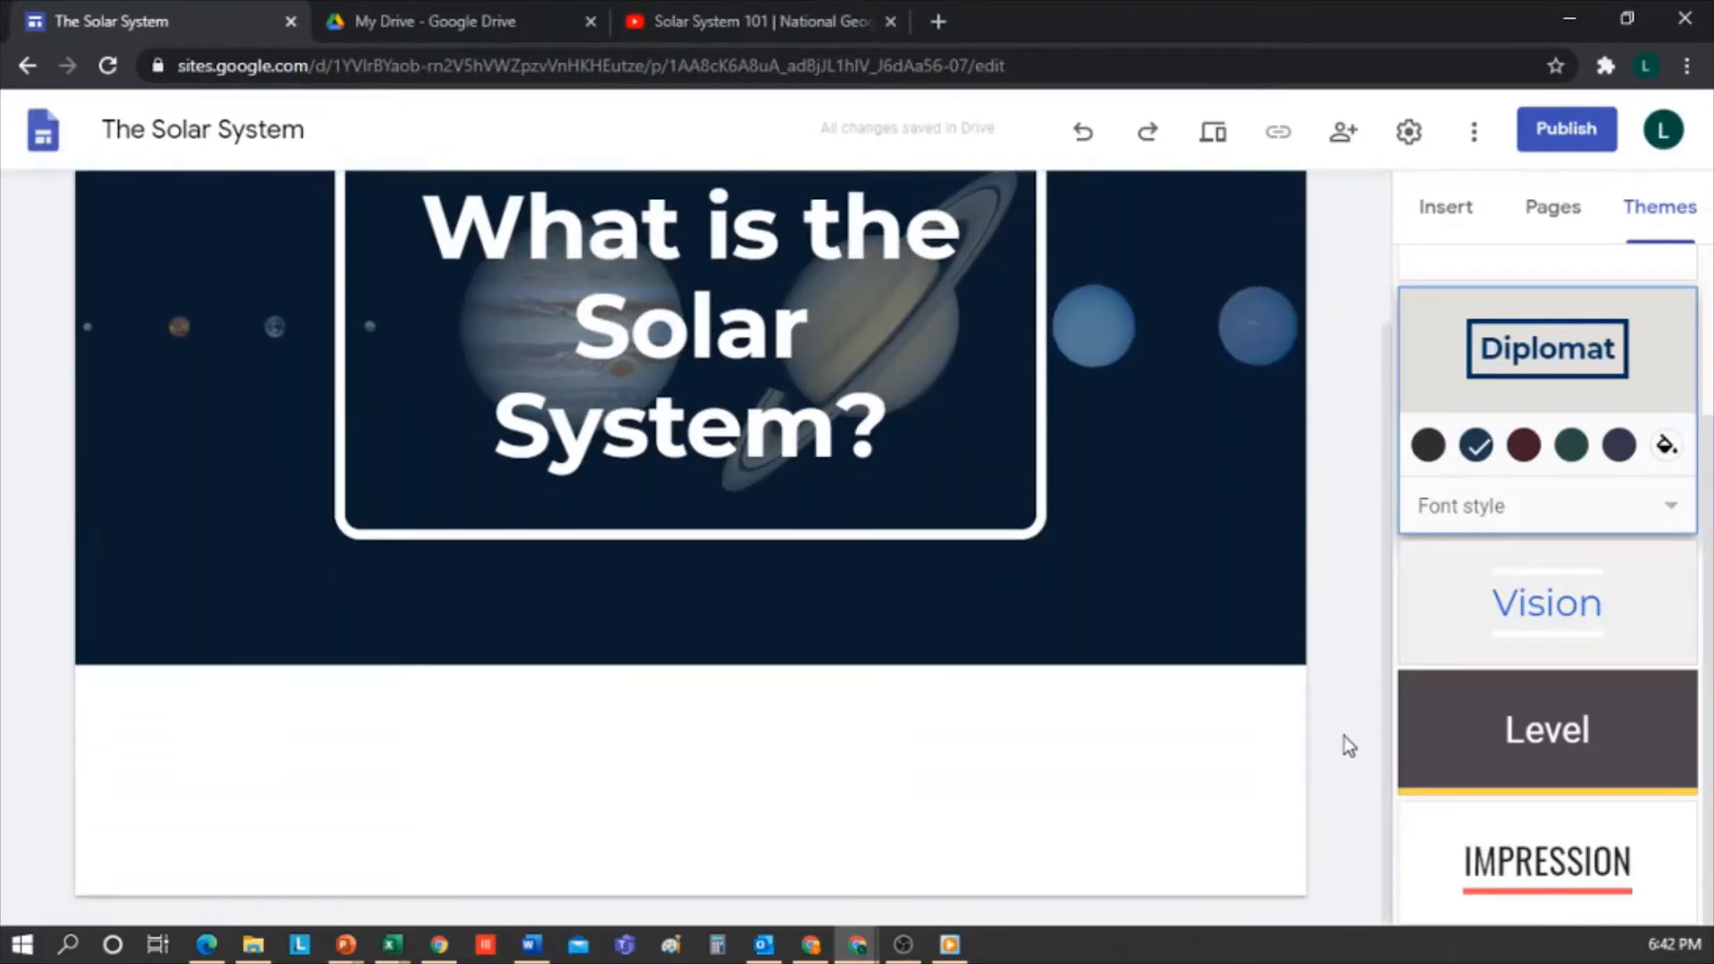
{"action": "mouse_move", "coordinate": [719, 801]}
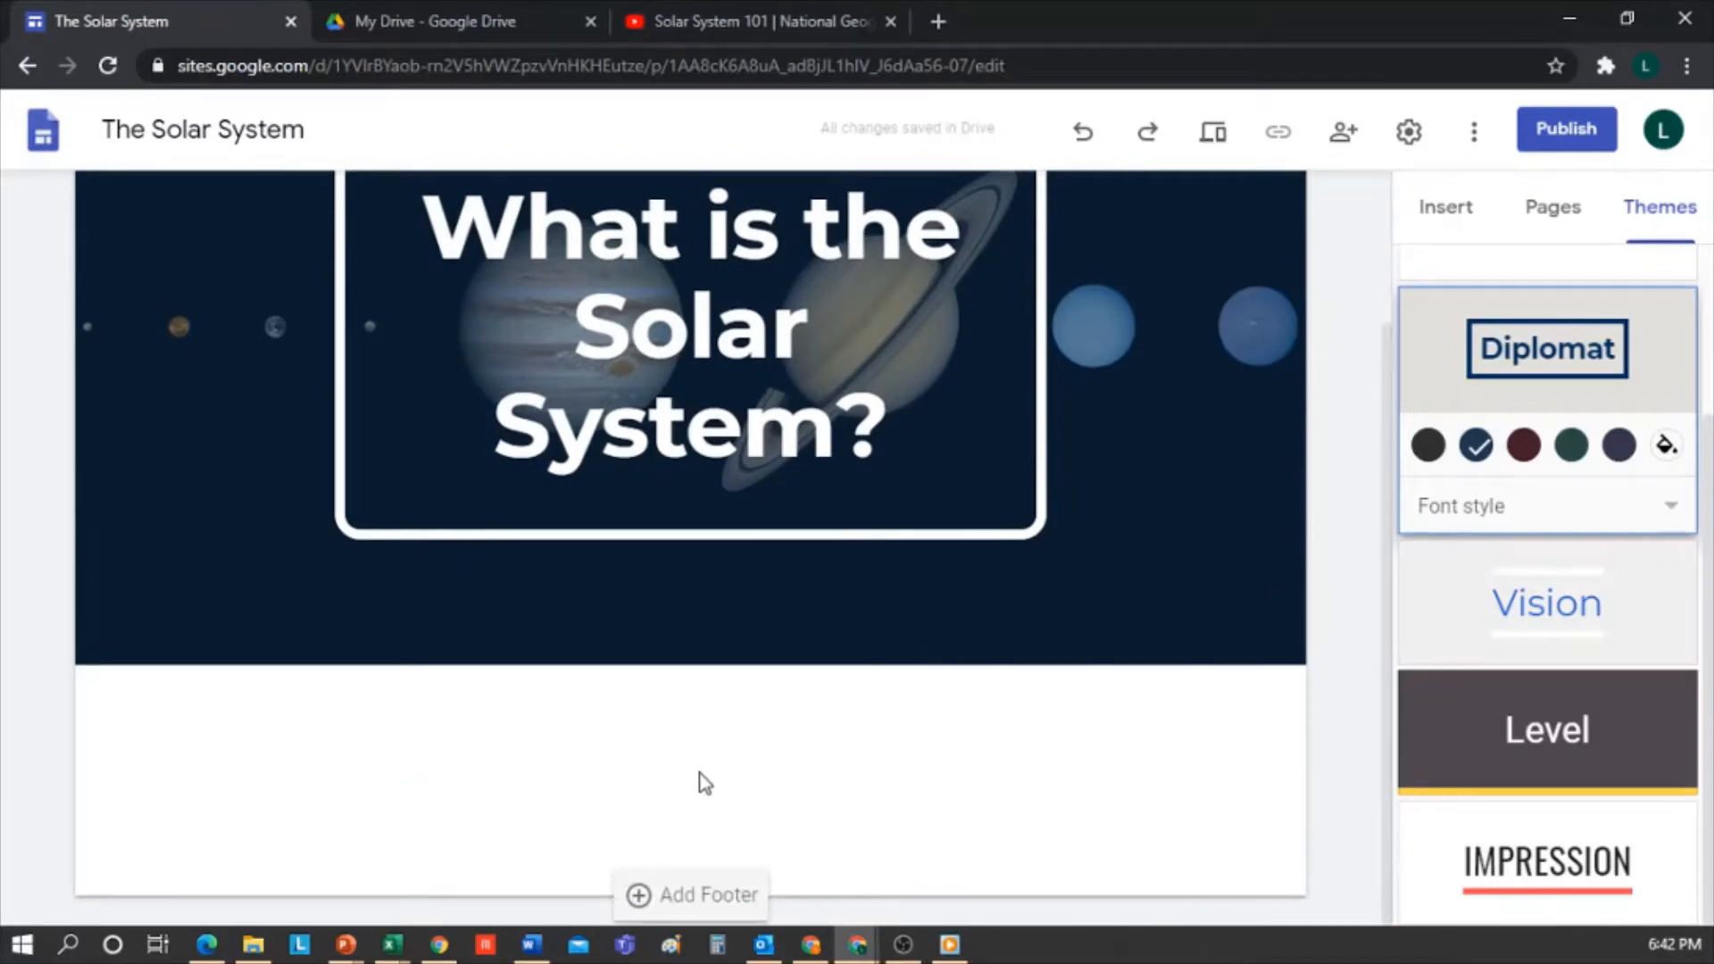
{"action": "double_click", "coordinate": [705, 783]}
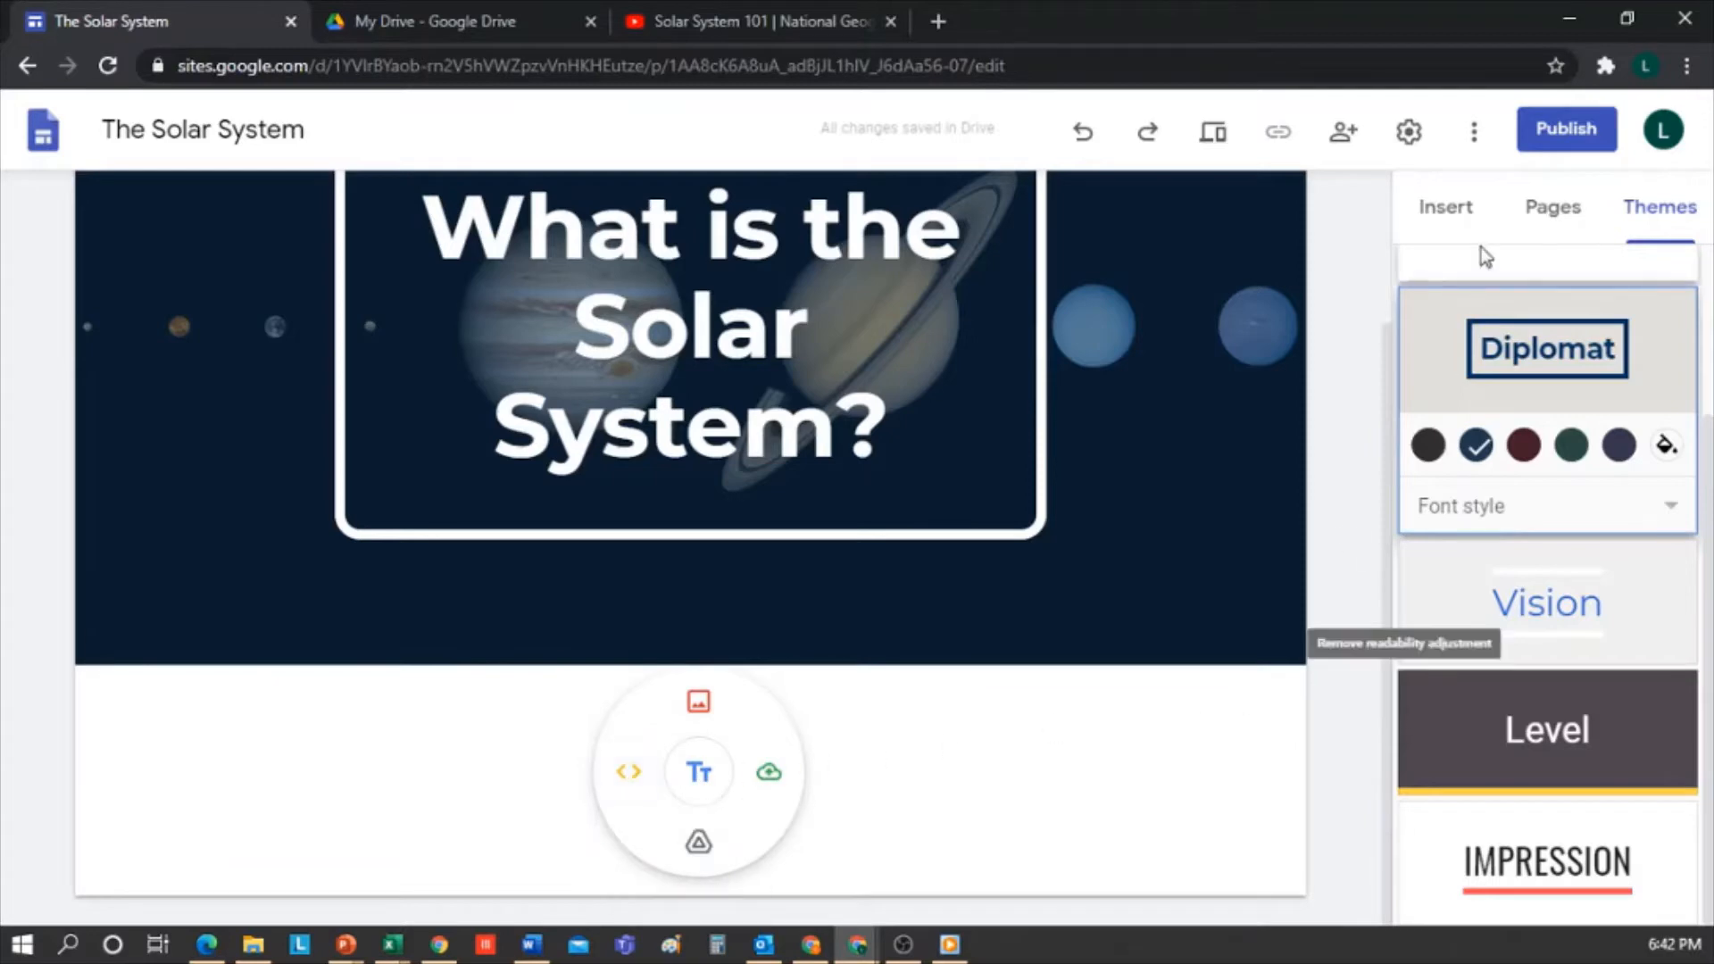
{"action": "left_click", "coordinate": [1428, 241]}
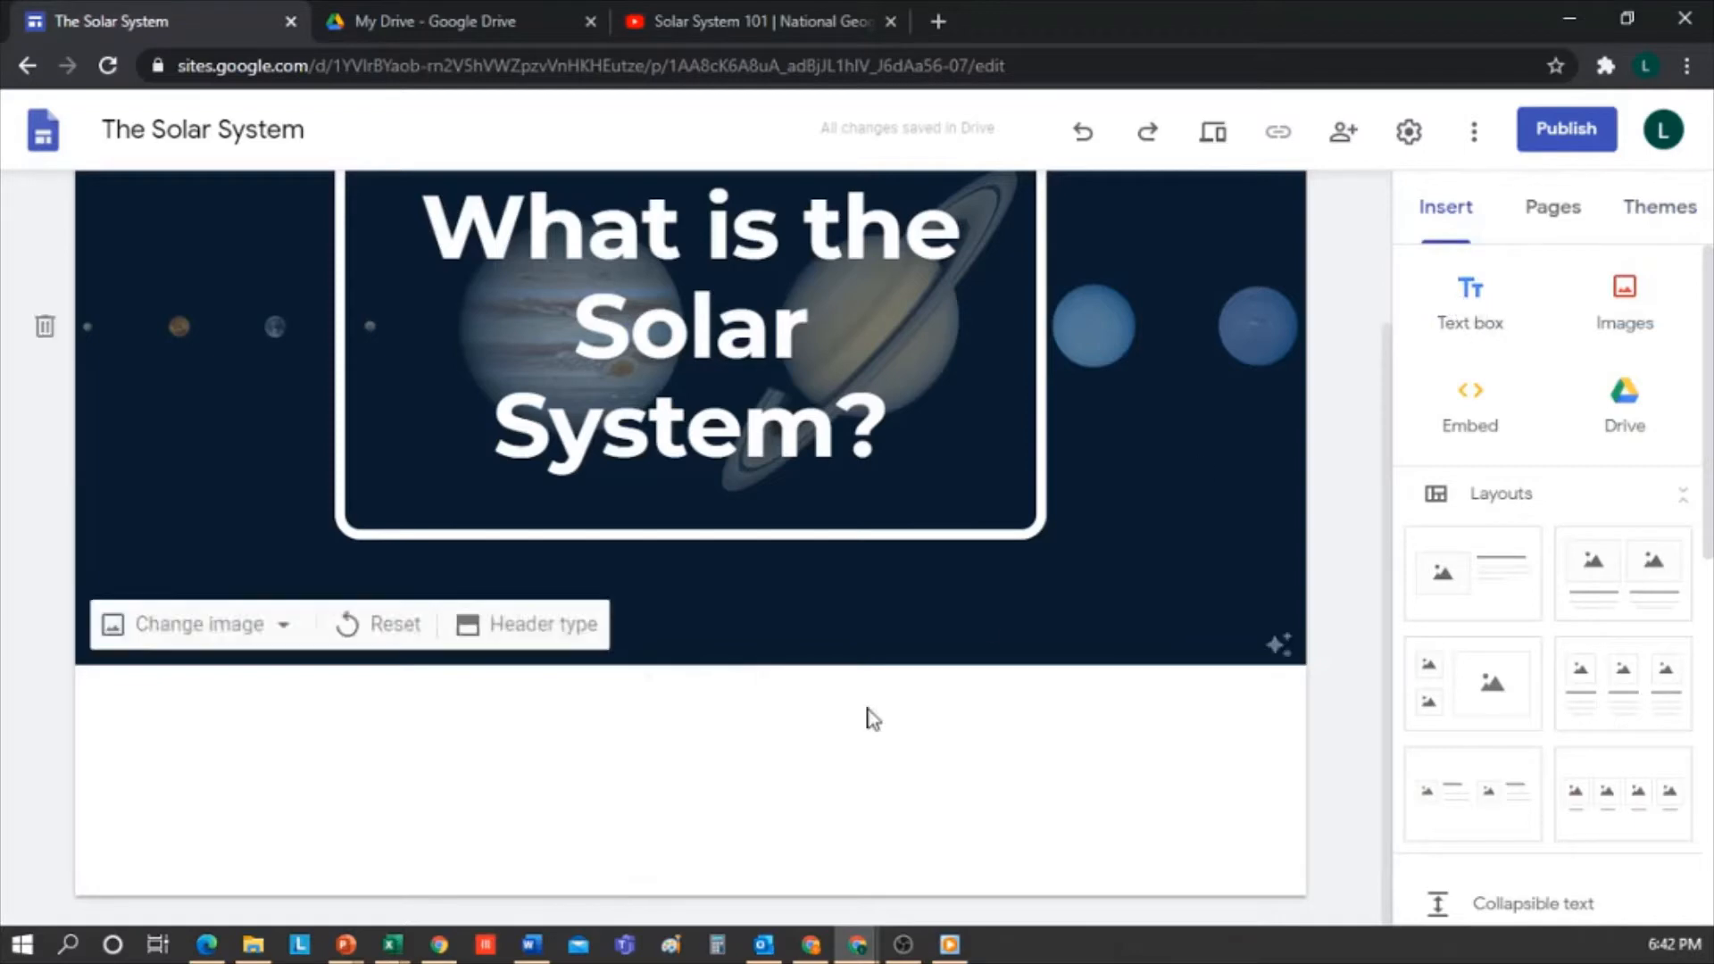
{"action": "double_click", "coordinate": [694, 785]}
{"action": "left_click", "coordinate": [691, 776]}
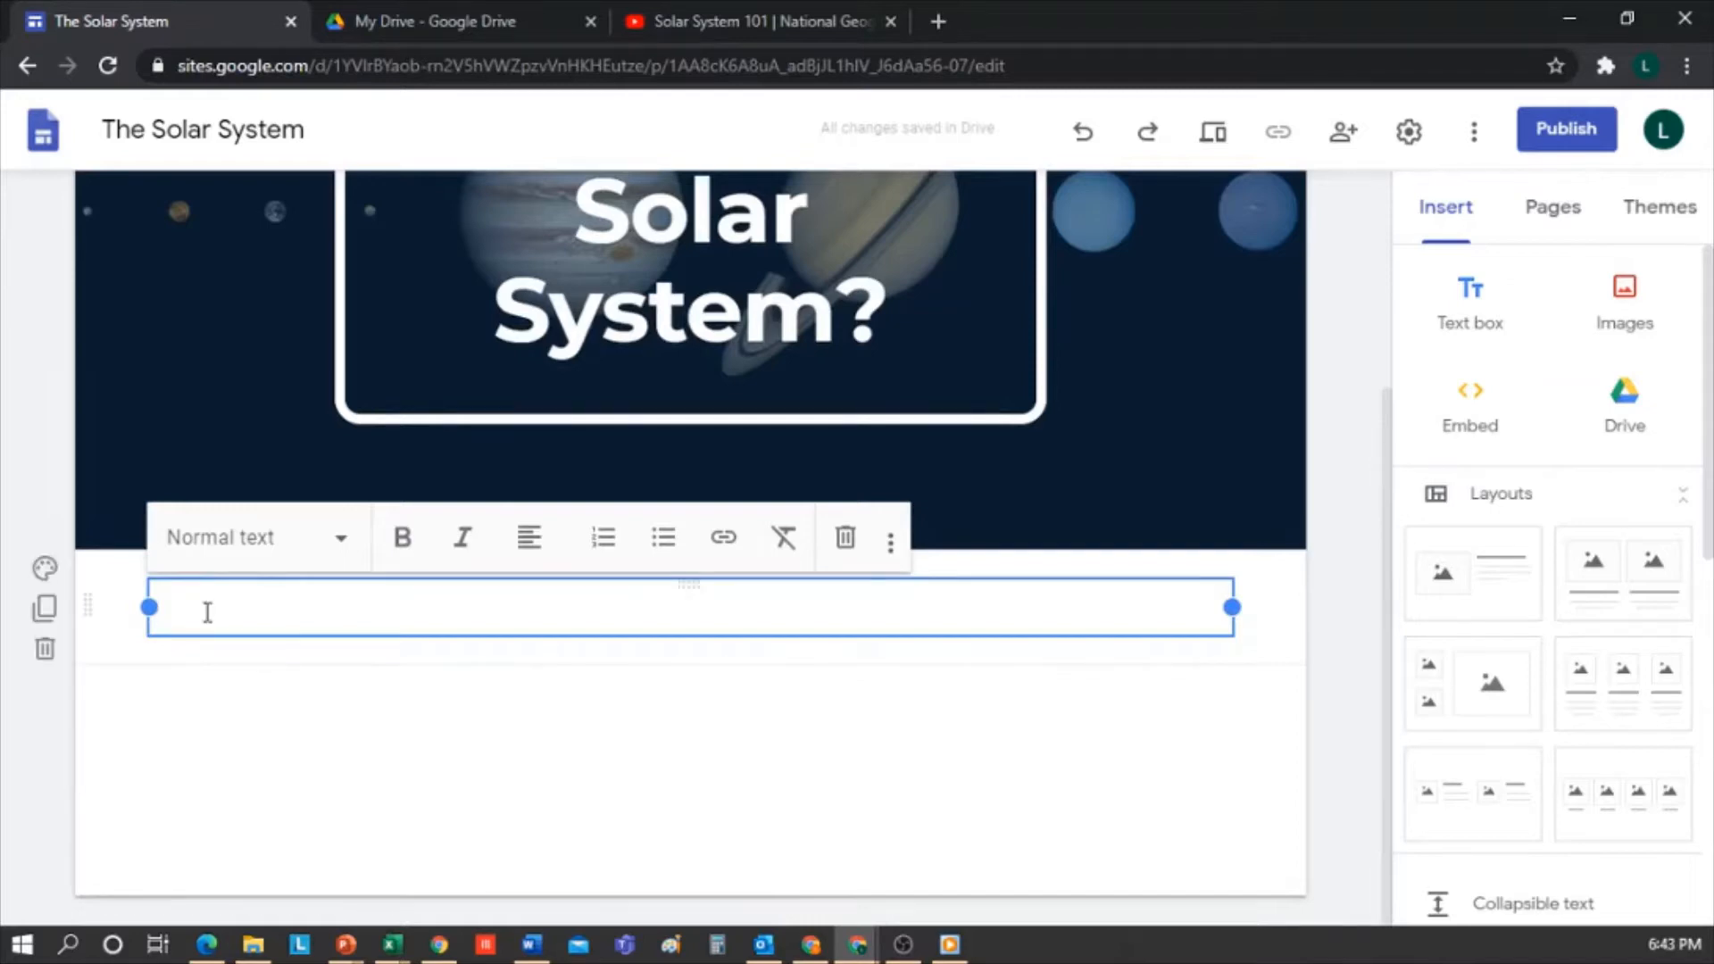
{"action": "type", "text": "Welcome. On this page, we'll explore everything related to the Solar System"}
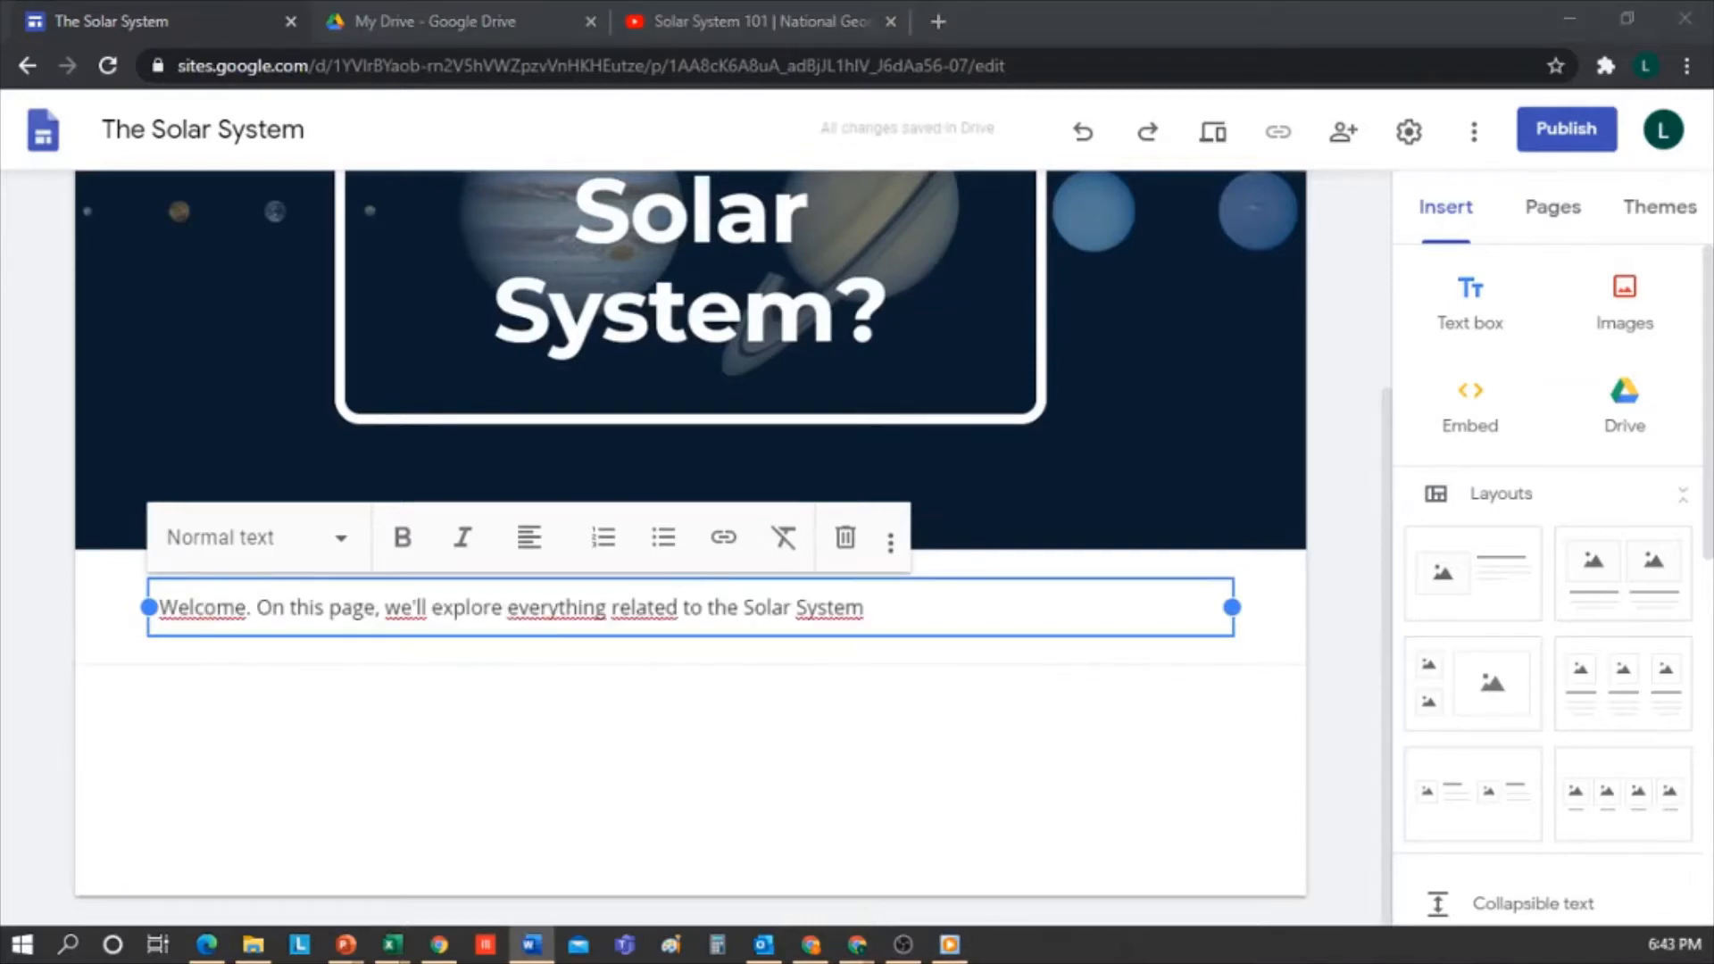
Format the welcome sentence as a bold, centered Heading
{"action": "left_click_drag", "start_coordinate": [879, 610], "coordinate": [166, 607]}
{"action": "left_click", "coordinate": [327, 545]}
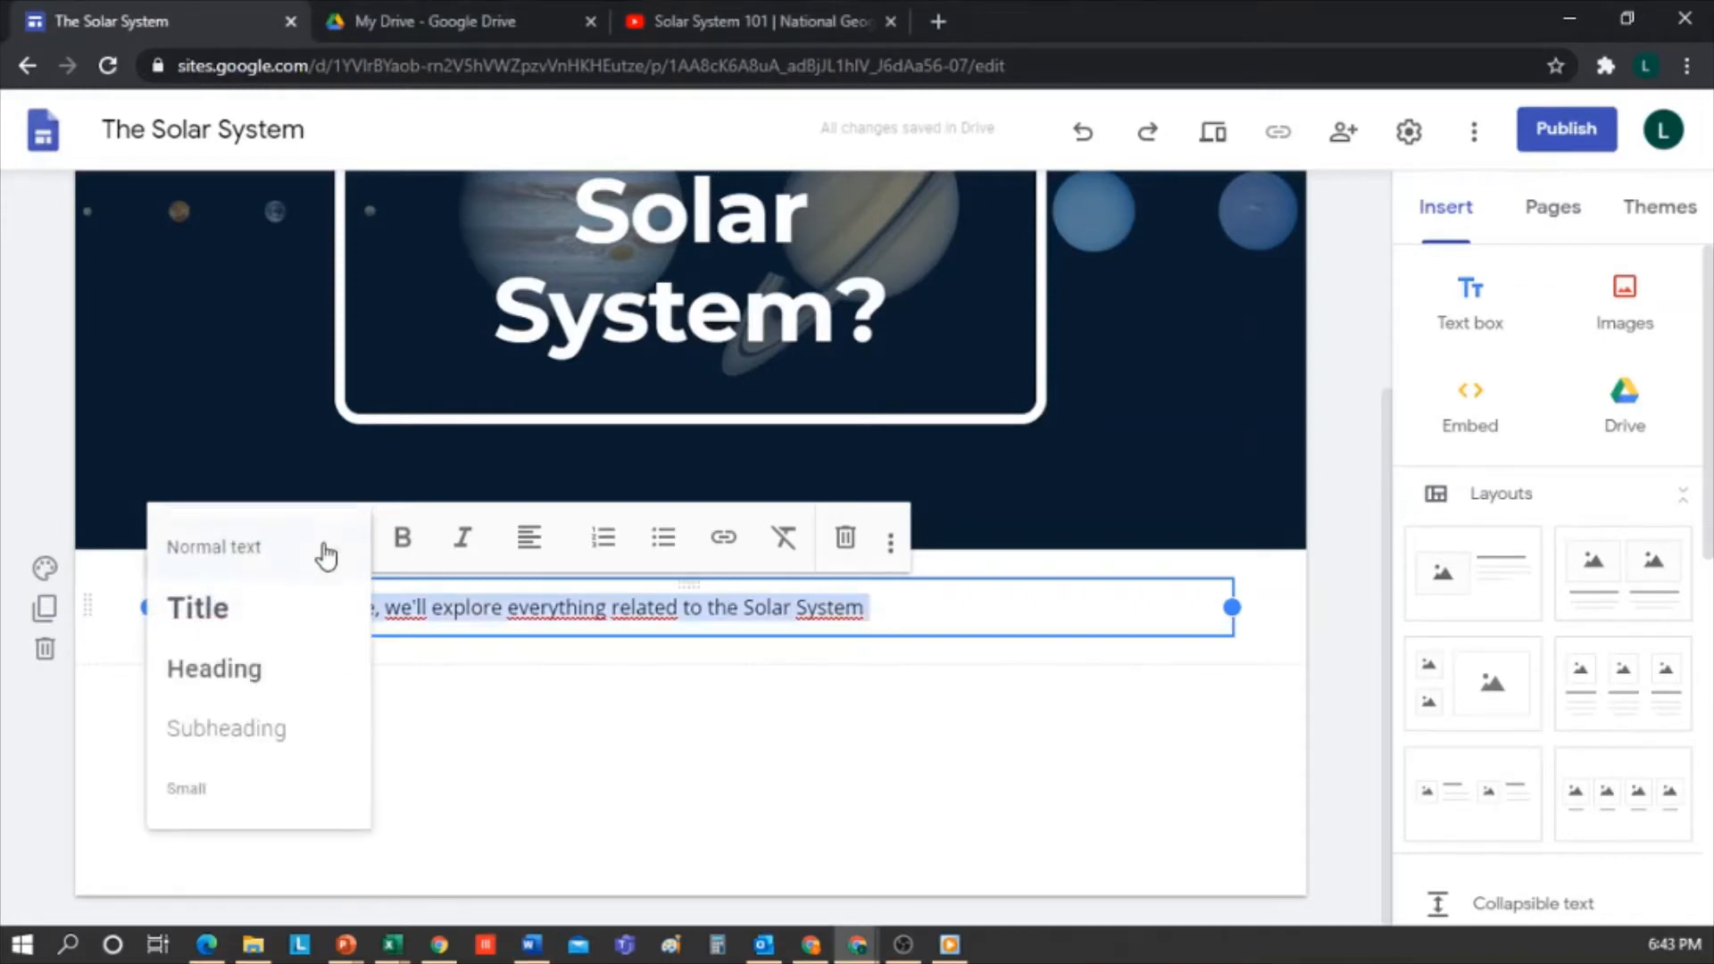
{"action": "left_click", "coordinate": [265, 675]}
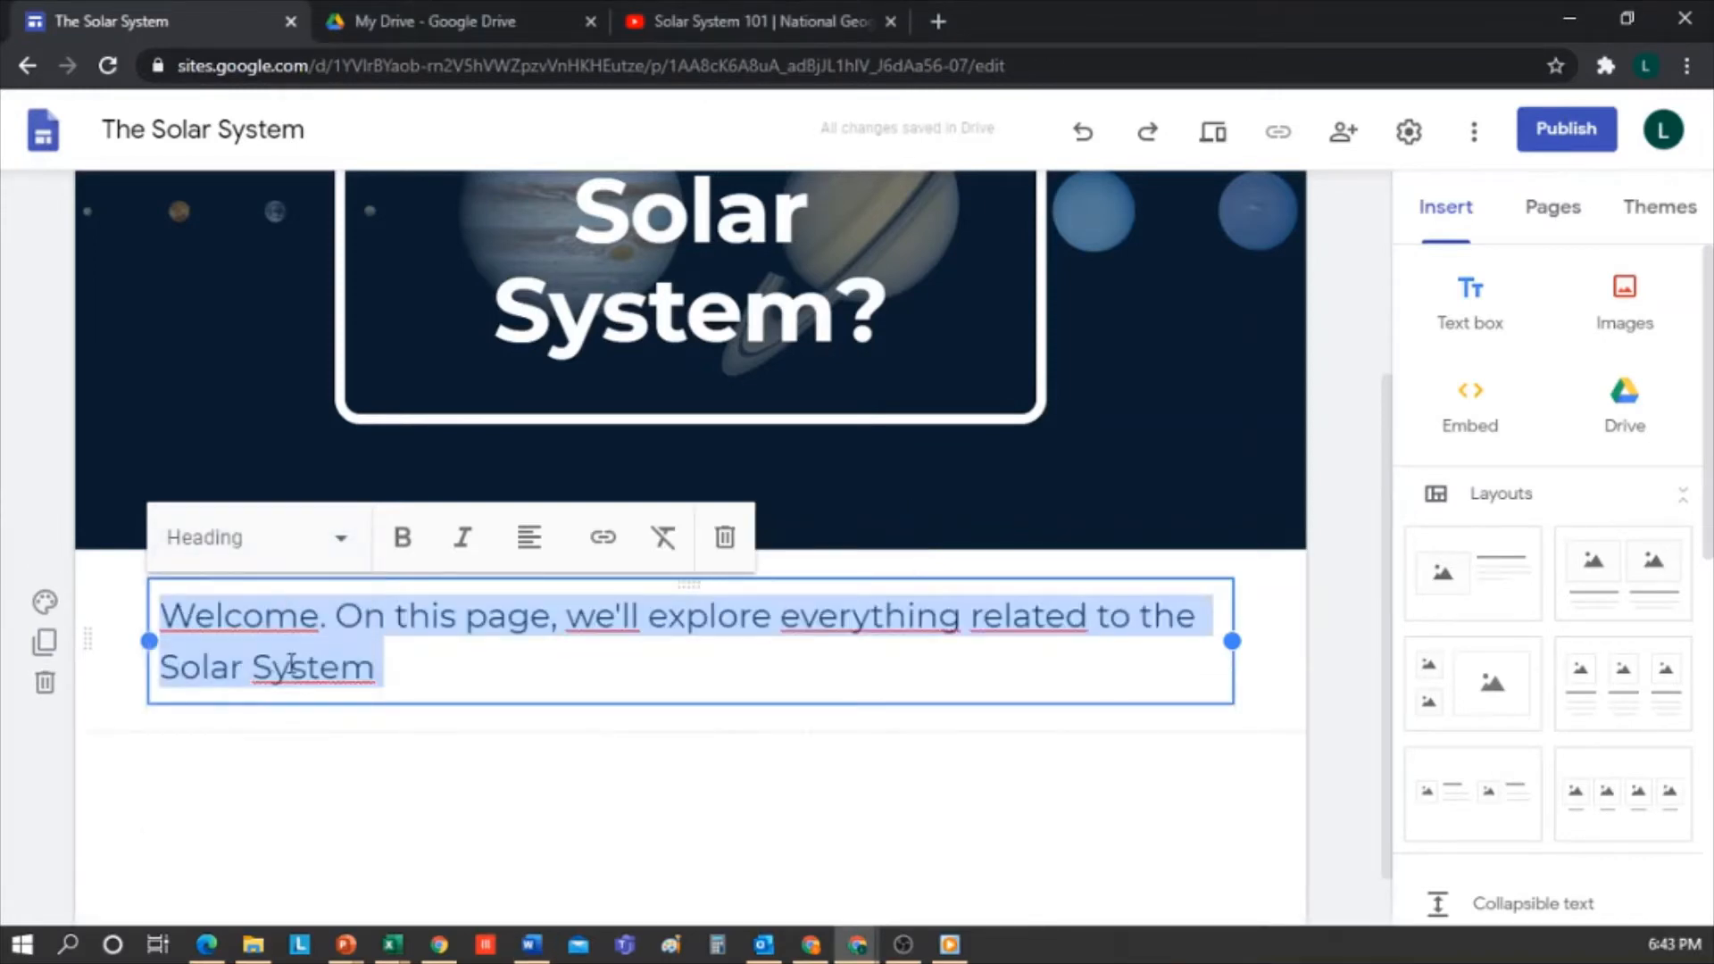
{"action": "left_click", "coordinate": [401, 537]}
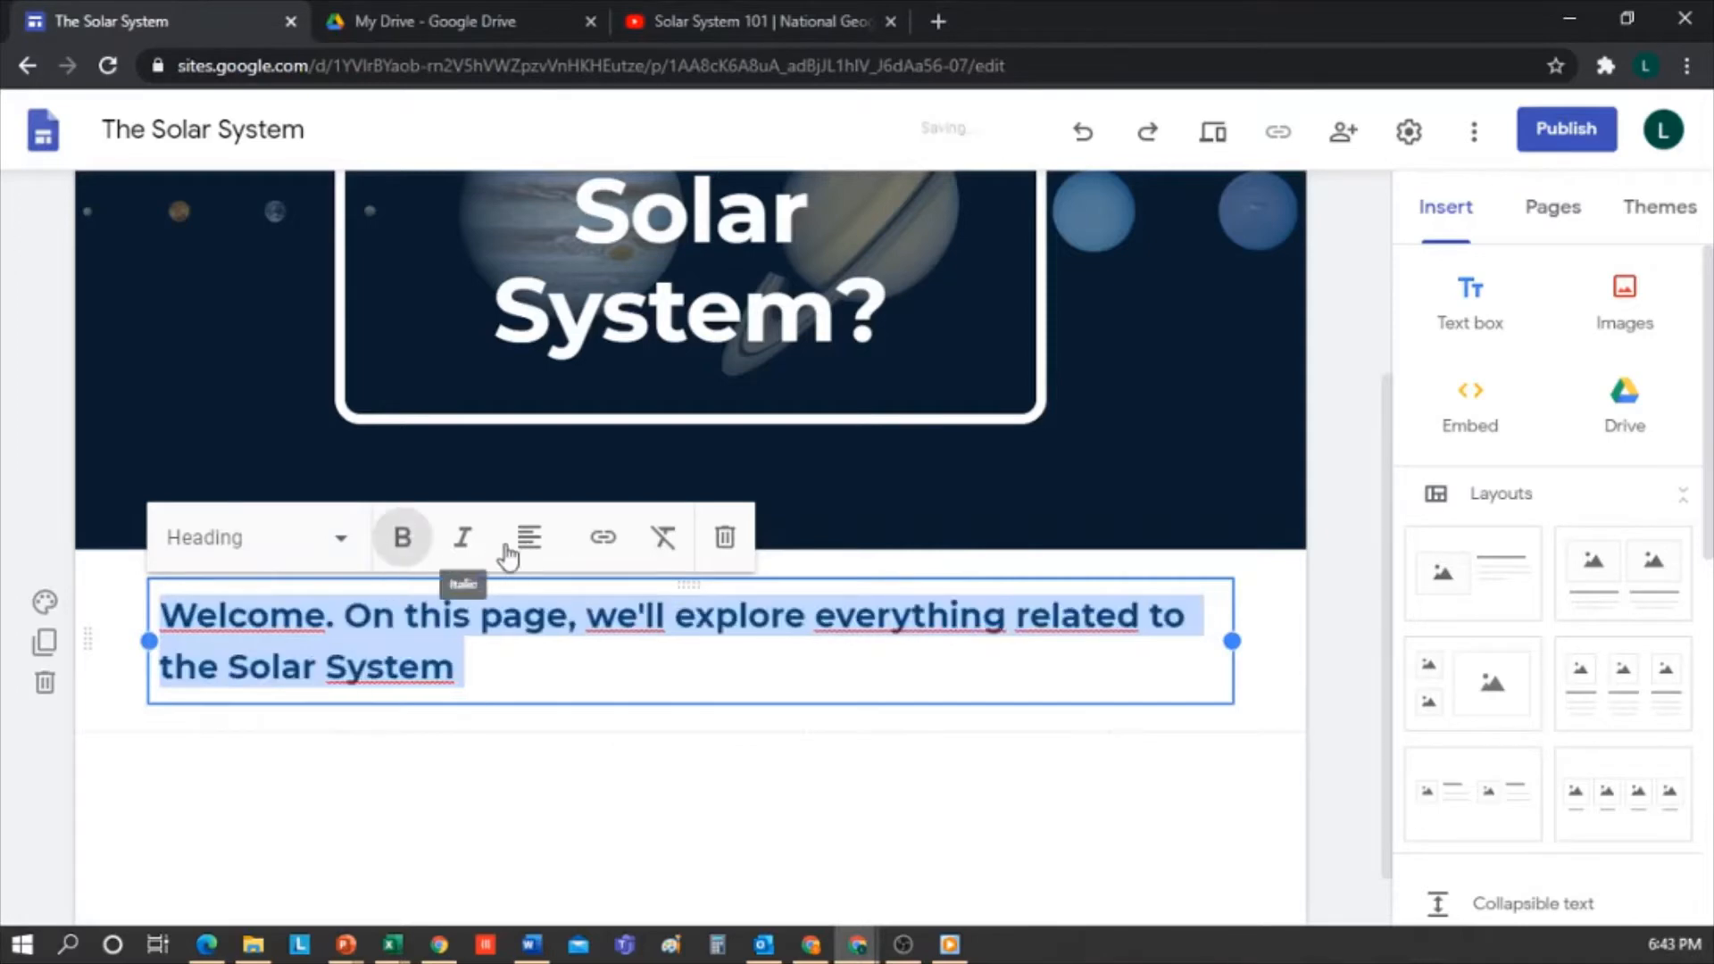
{"action": "left_click", "coordinate": [529, 538]}
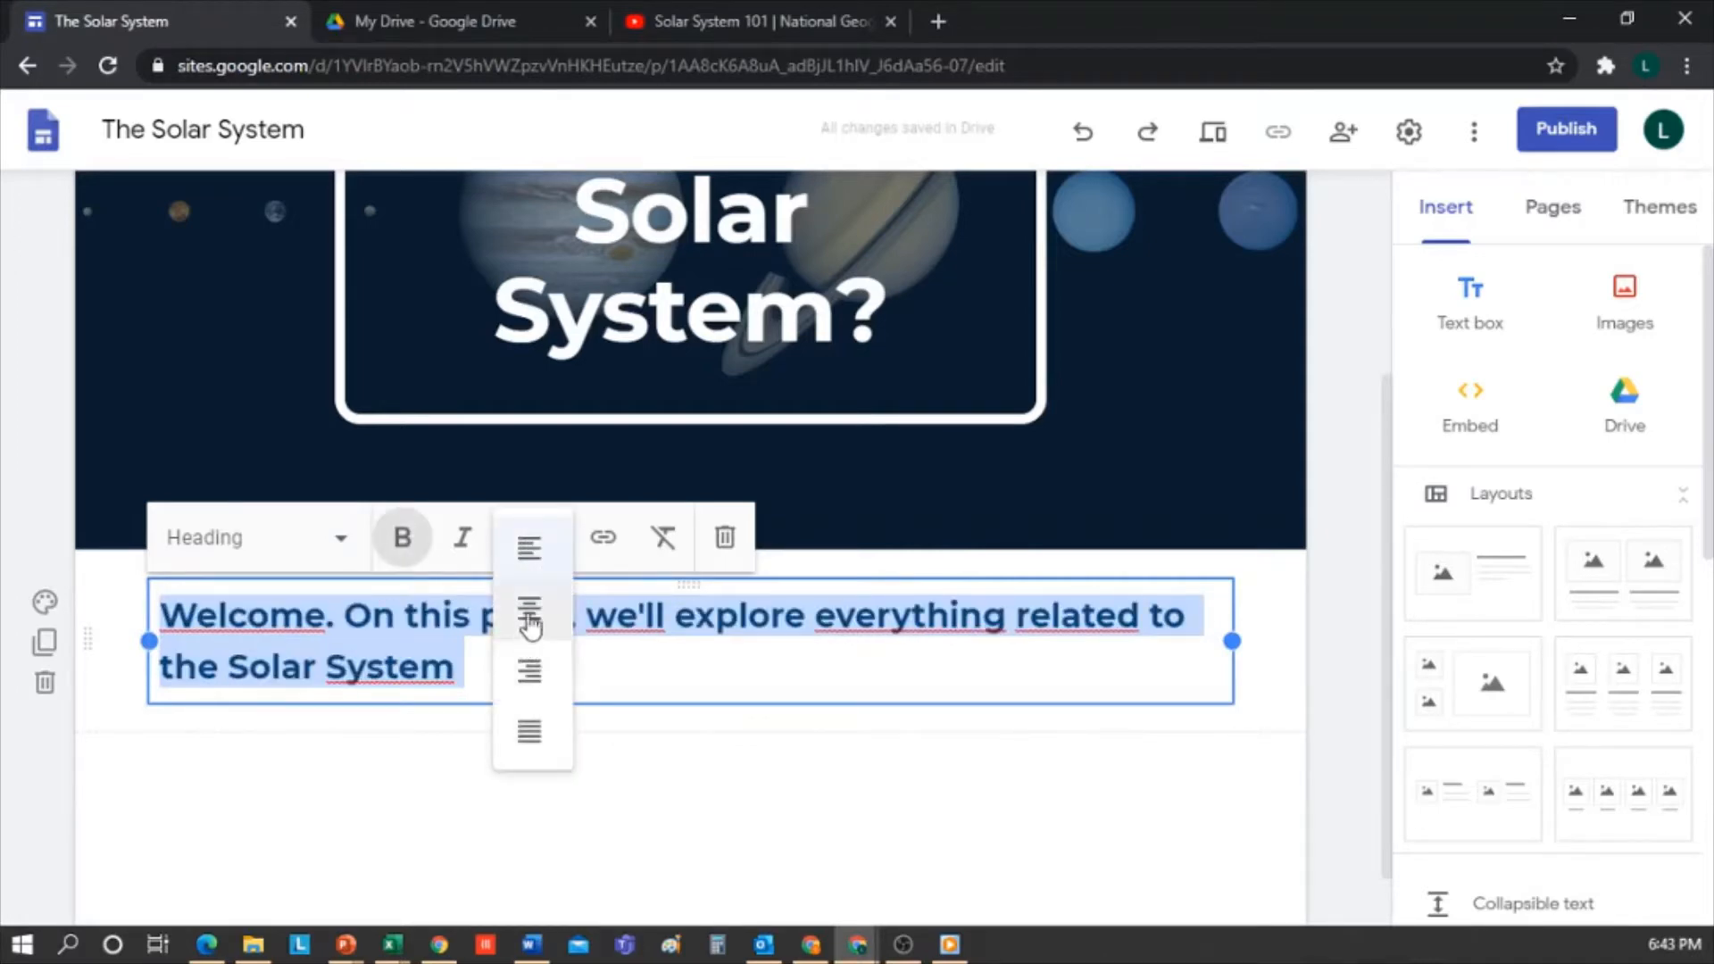
{"action": "left_click", "coordinate": [529, 616]}
{"action": "left_click", "coordinate": [873, 743]}
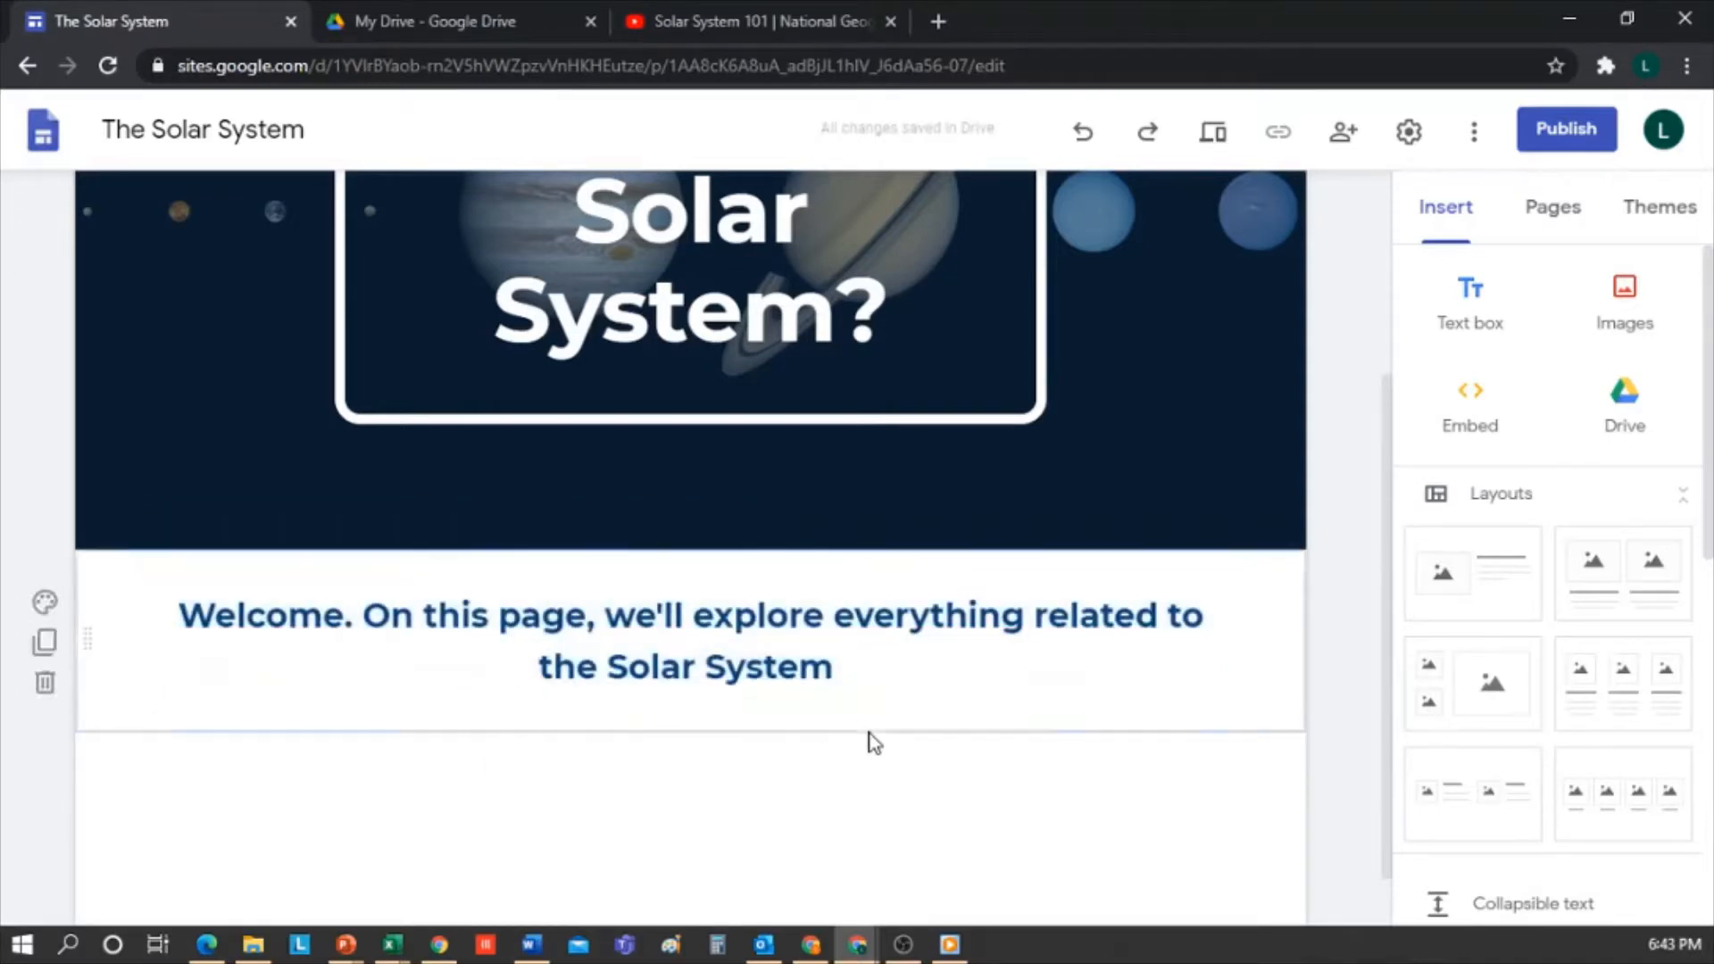
Add a text box below the welcome heading with the paragraph from "Our Solar System consists of our star, the Sun" to "in the Milky Way."
{"action": "double_click", "coordinate": [703, 781]}
{"action": "left_click", "coordinate": [702, 782]}
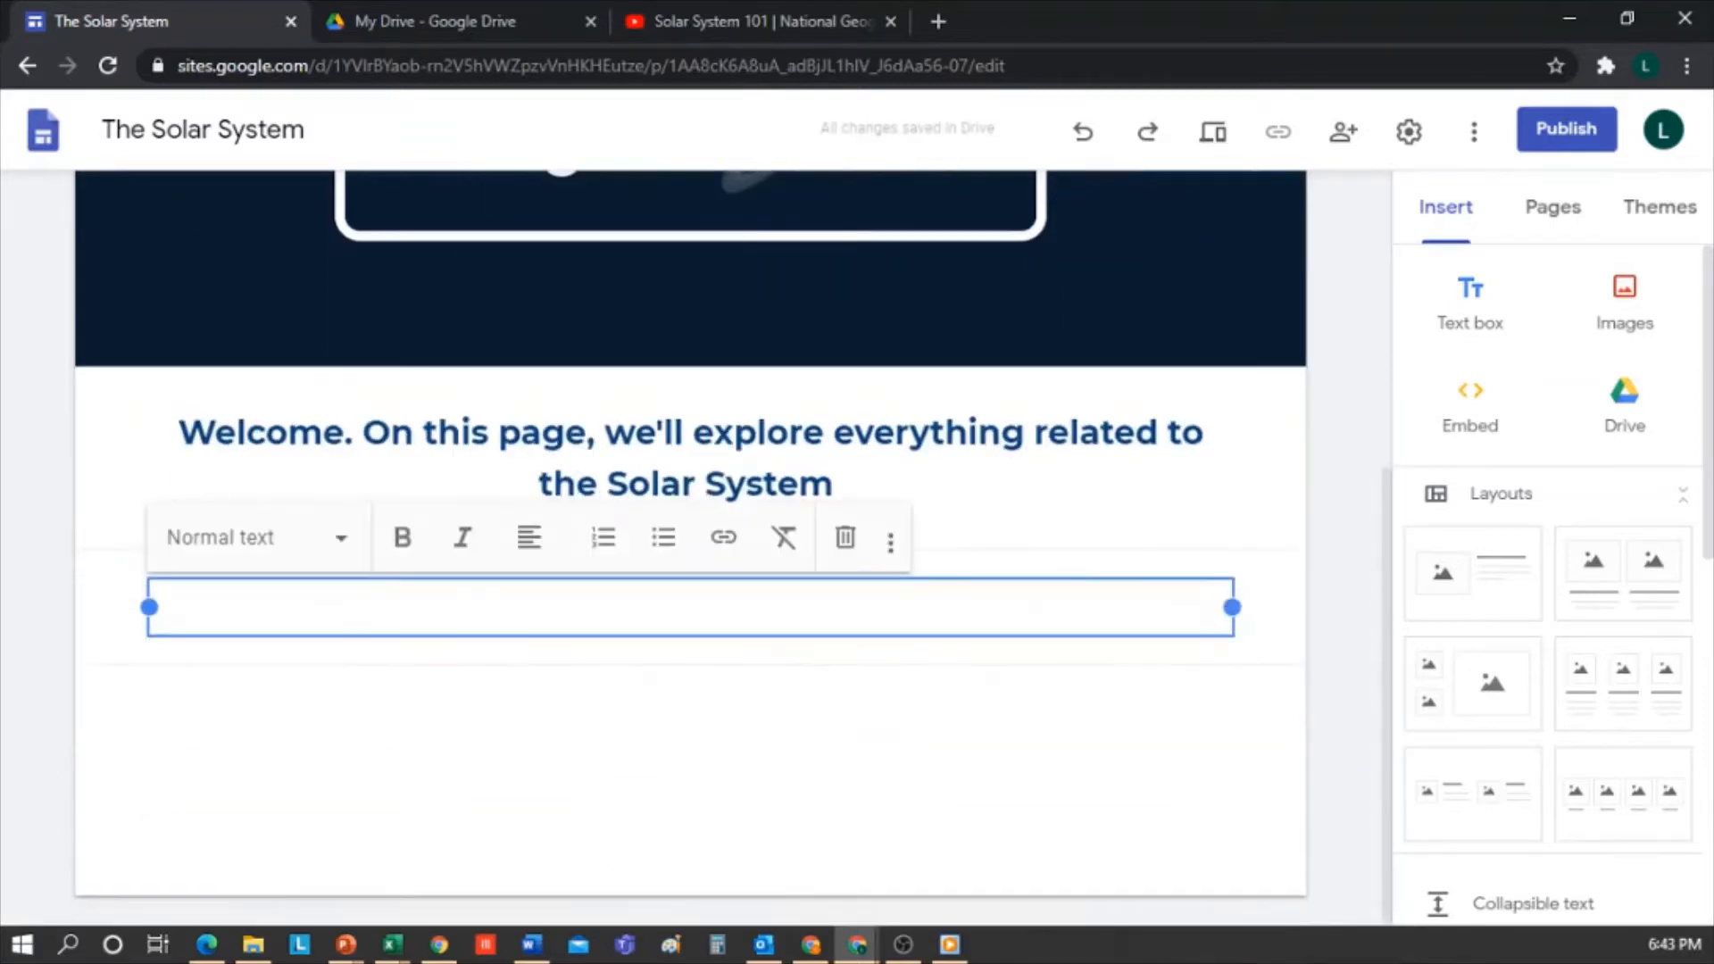
{"action": "key", "text": "alt+Tab"}
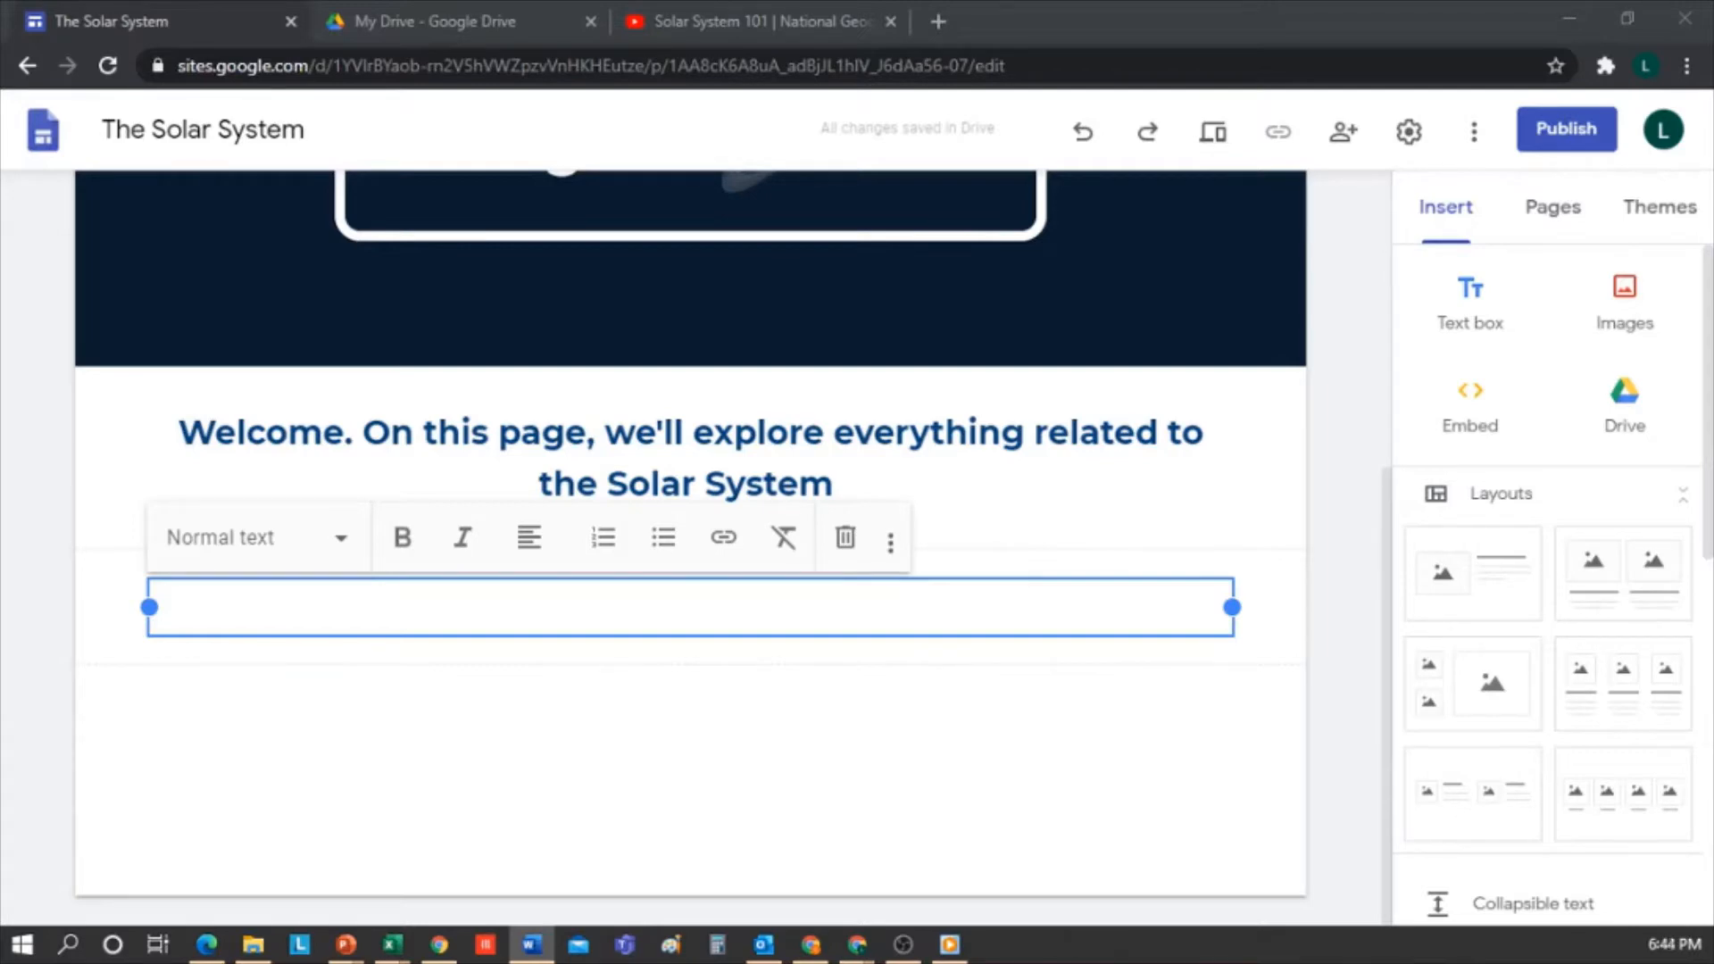
{"action": "left_click", "coordinate": [487, 602]}
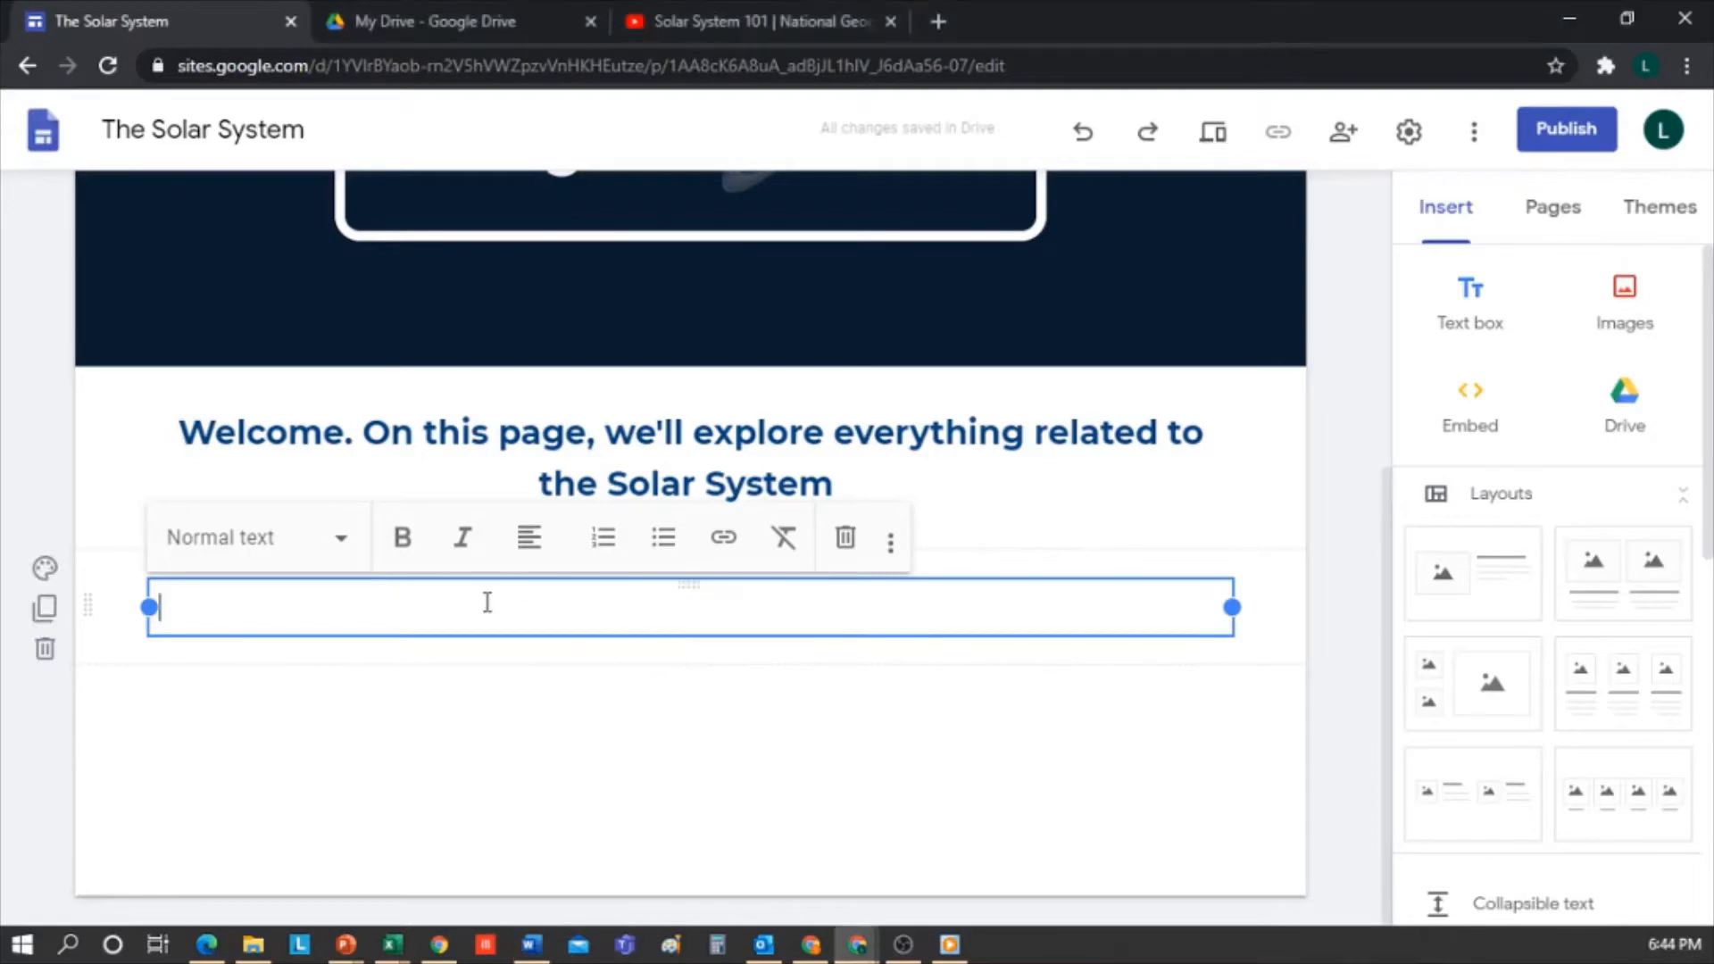
{"action": "type", "text": "Our Solar System consists of our star, the Sun, and everything bound to it by gravity—the planets, Mercury, Venus, Earth, Mars, Jupiter, Saturn, Uranus and Neptune, dwarf planets such as Pluto, dozens of moons and millions of asteroids, comets and meteoroids. Beyond our own Solar System, we have discovered thousands of planetary systems orbiting other stars in the Milky Way"}
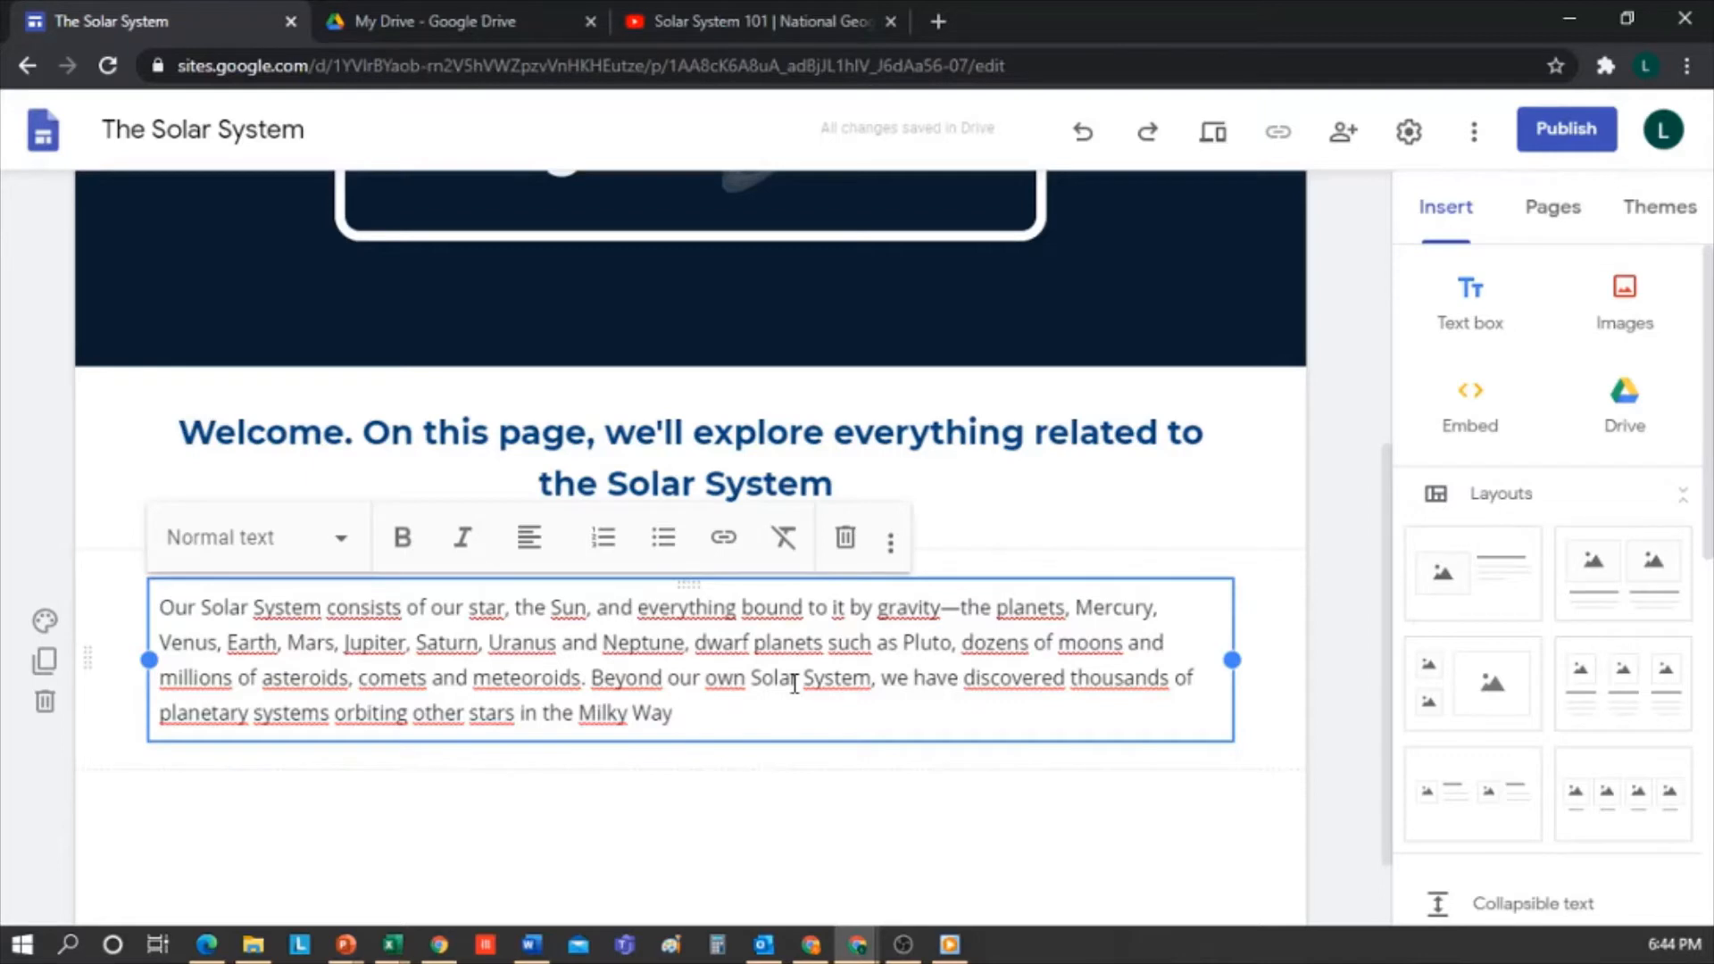
{"action": "type", "text": "."}
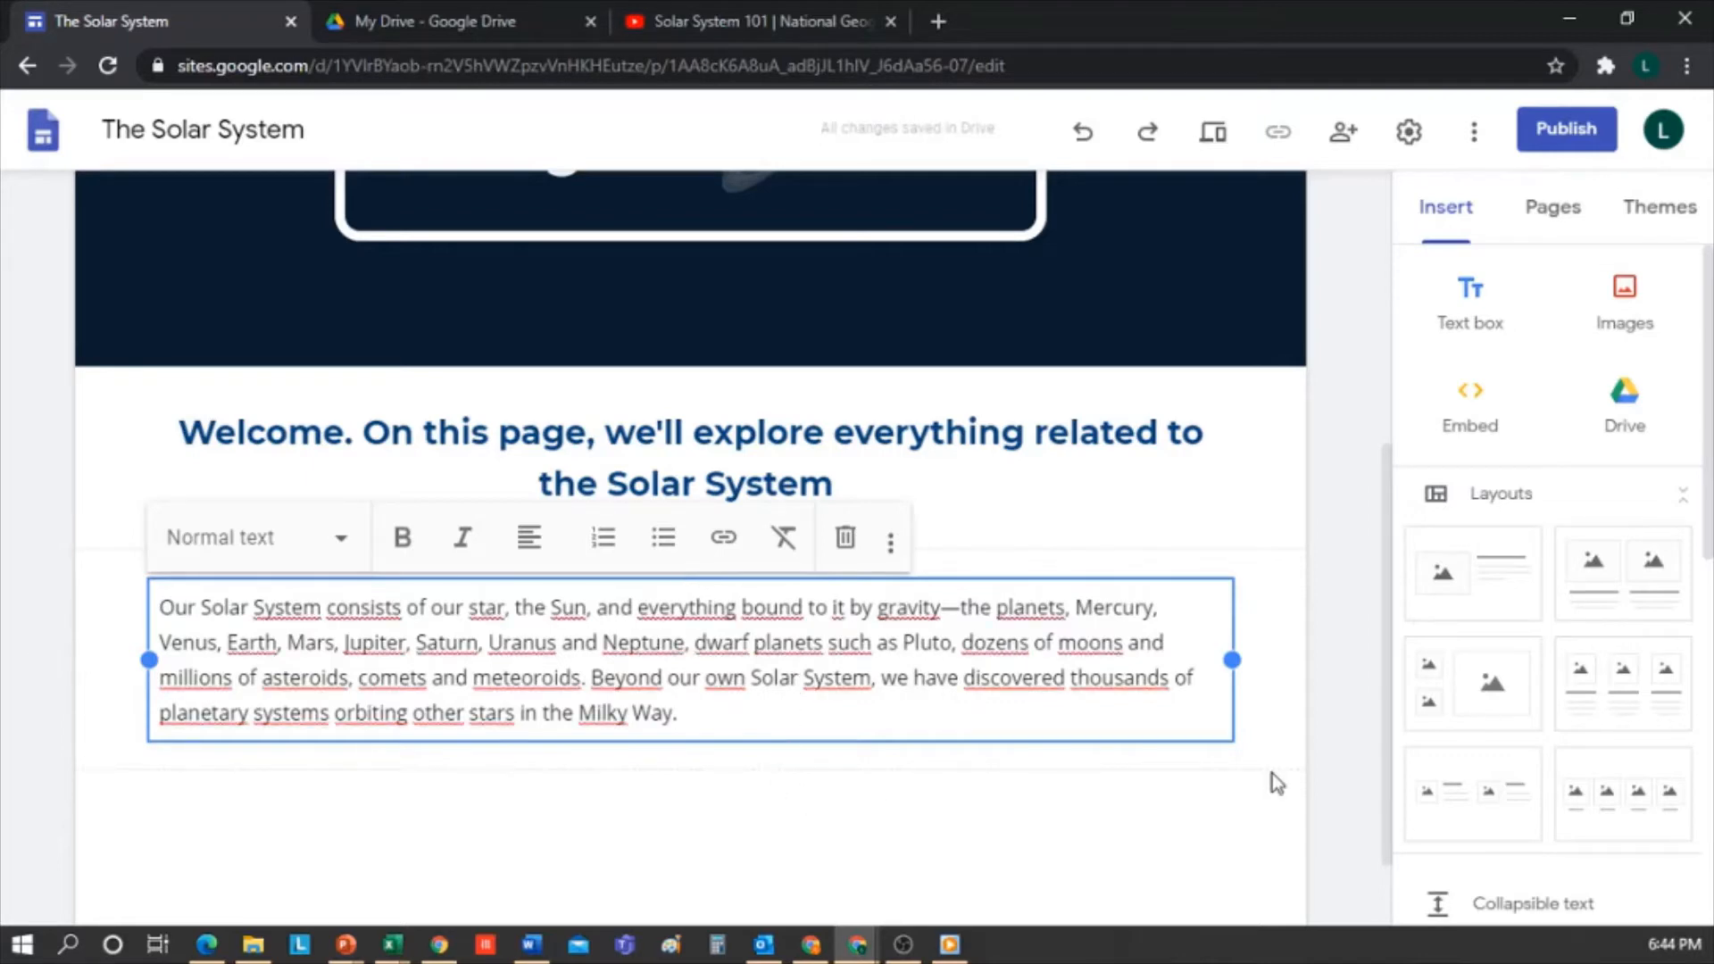
{"action": "left_click", "coordinate": [1123, 819]}
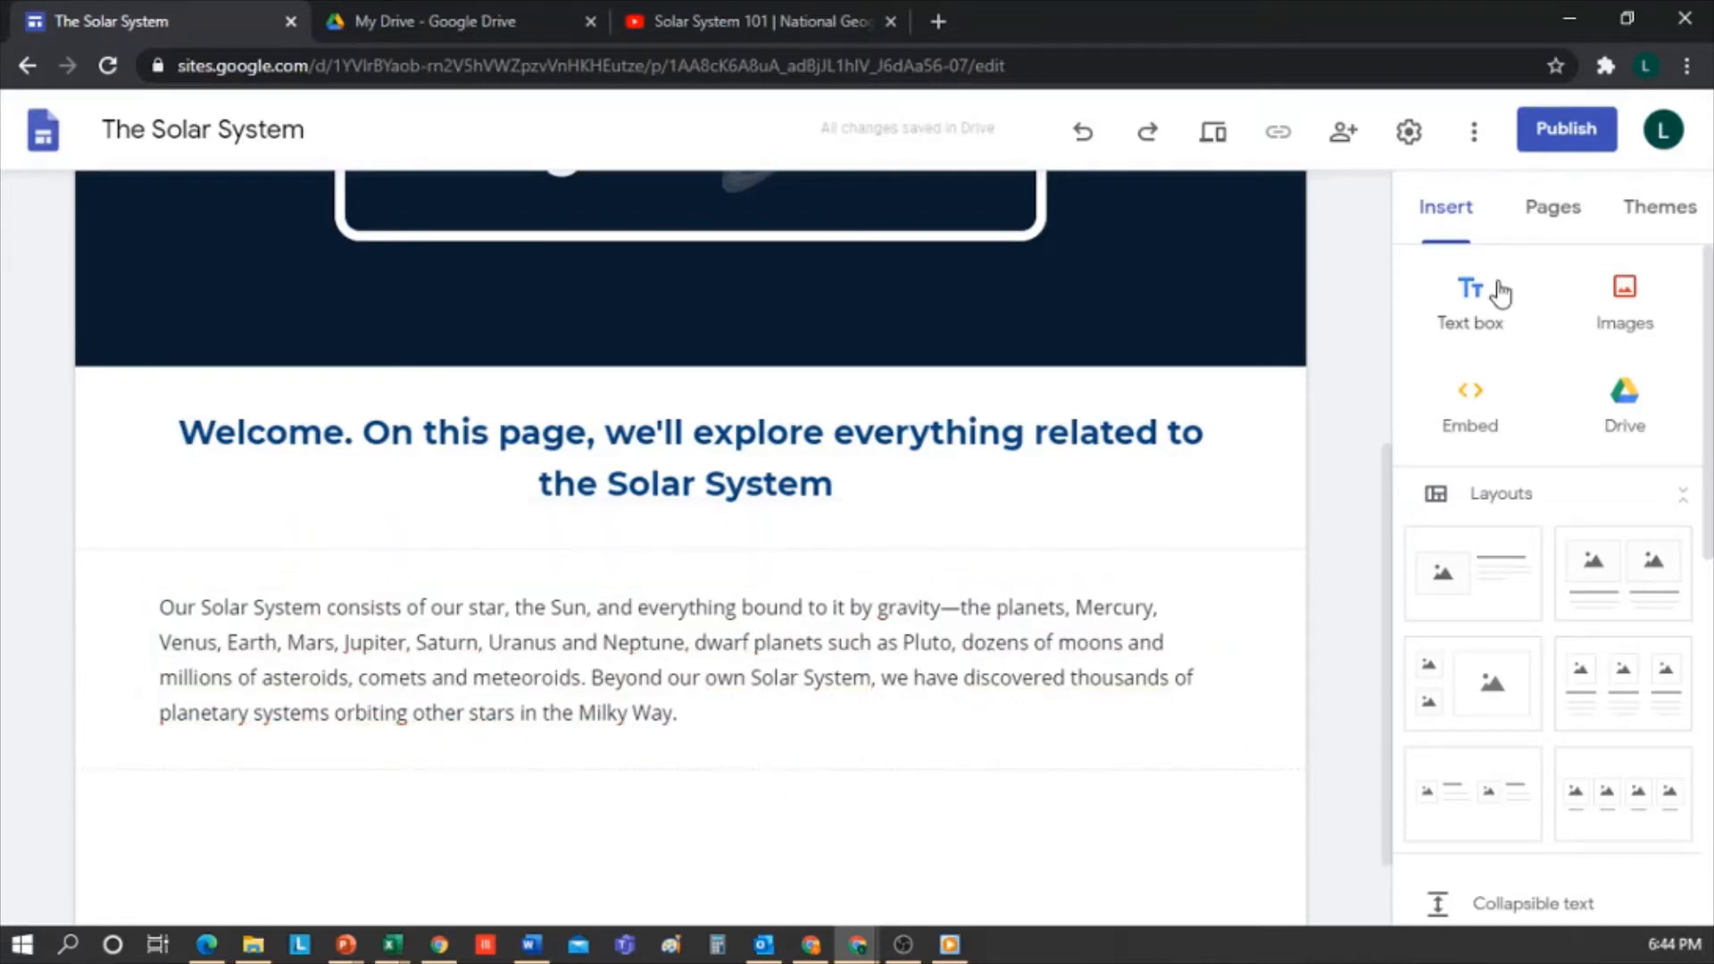
Search Google Images for "solar system" and insert the wide unlabeled picture of the Sun and planets below the paragraph
{"action": "left_click", "coordinate": [1622, 306]}
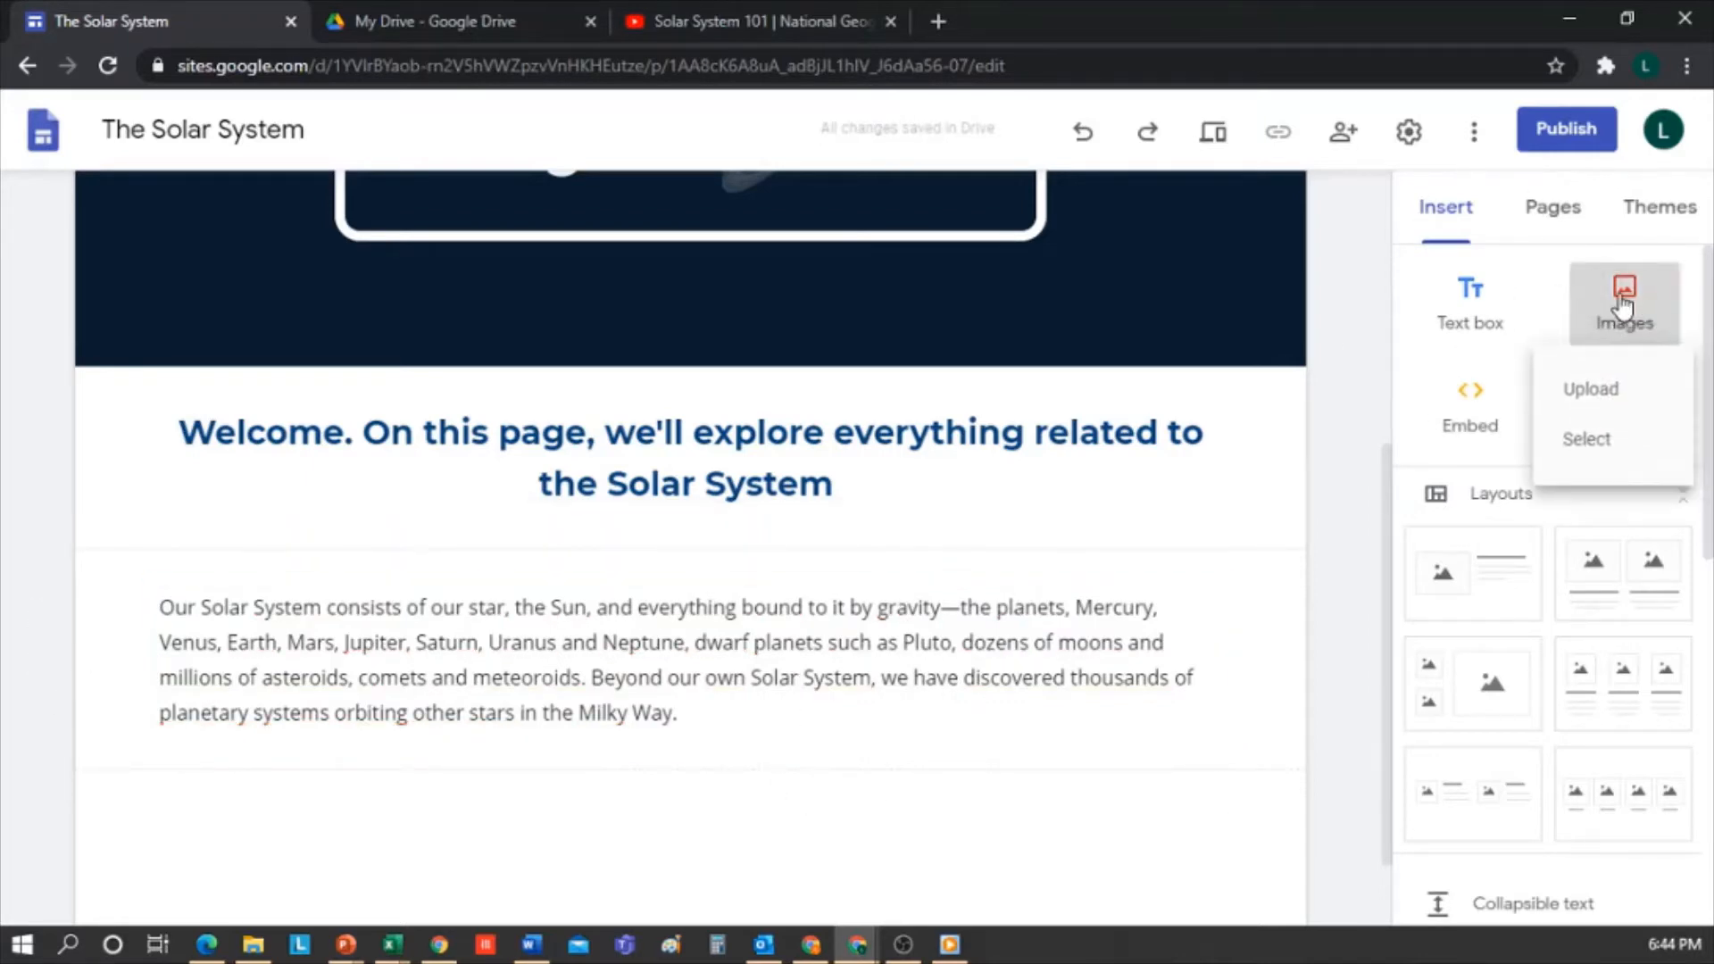
{"action": "left_click", "coordinate": [1599, 447]}
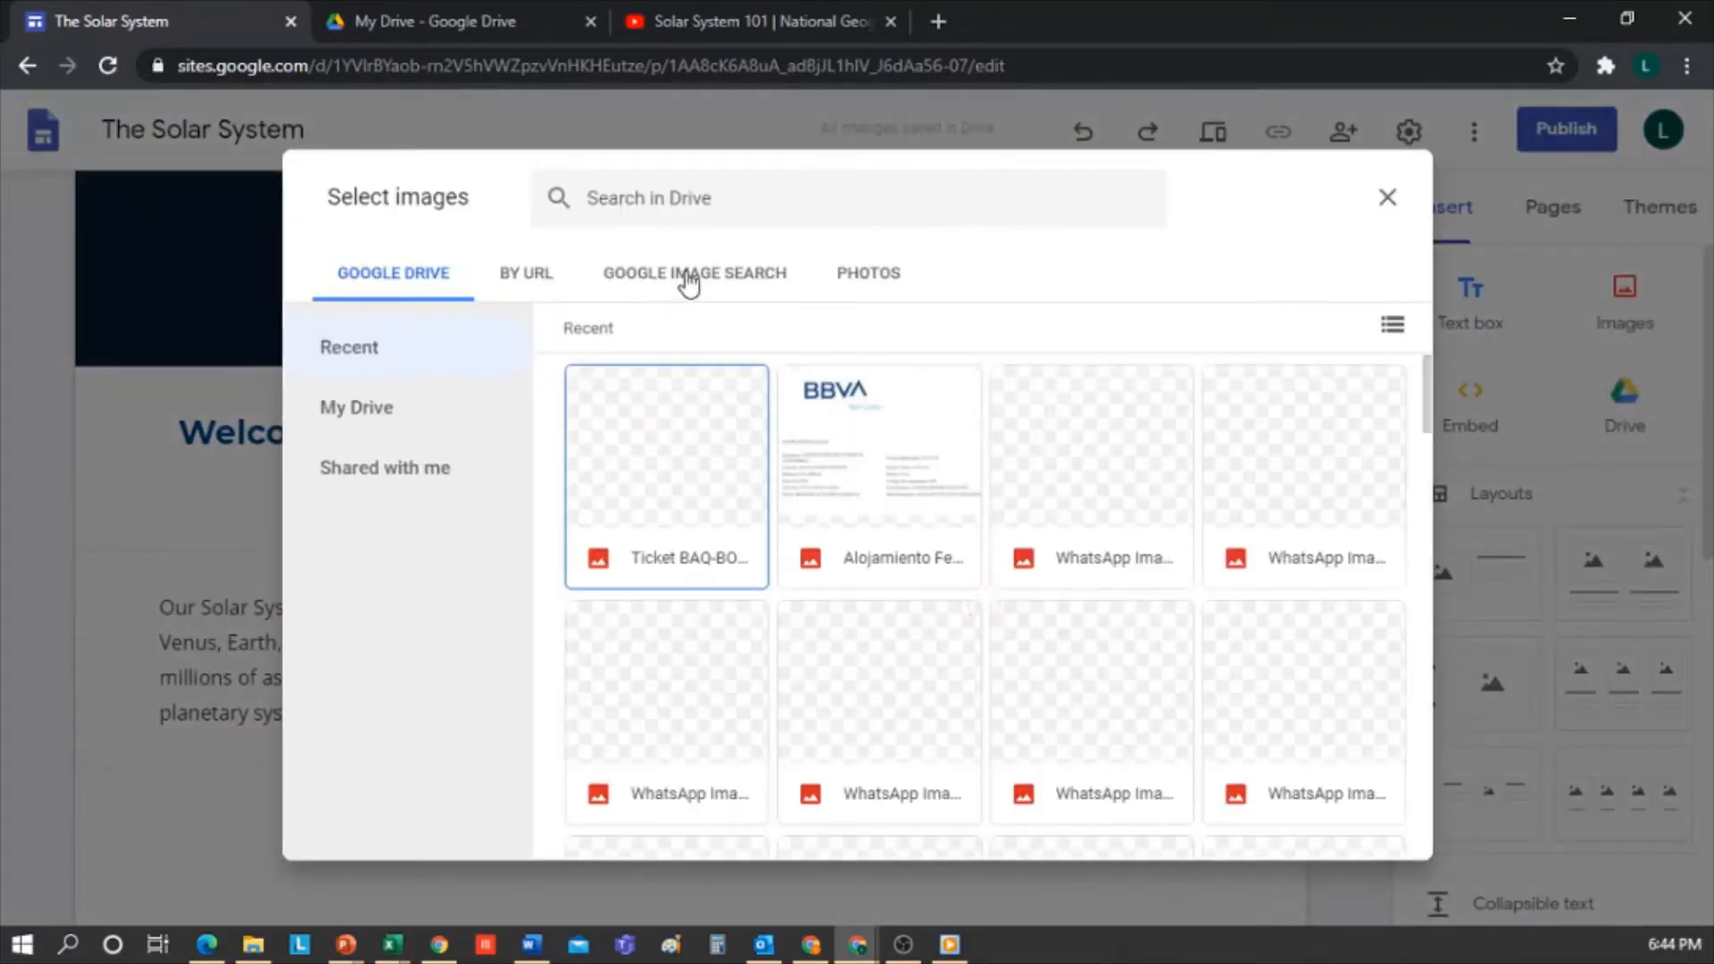
{"action": "left_click", "coordinate": [688, 279]}
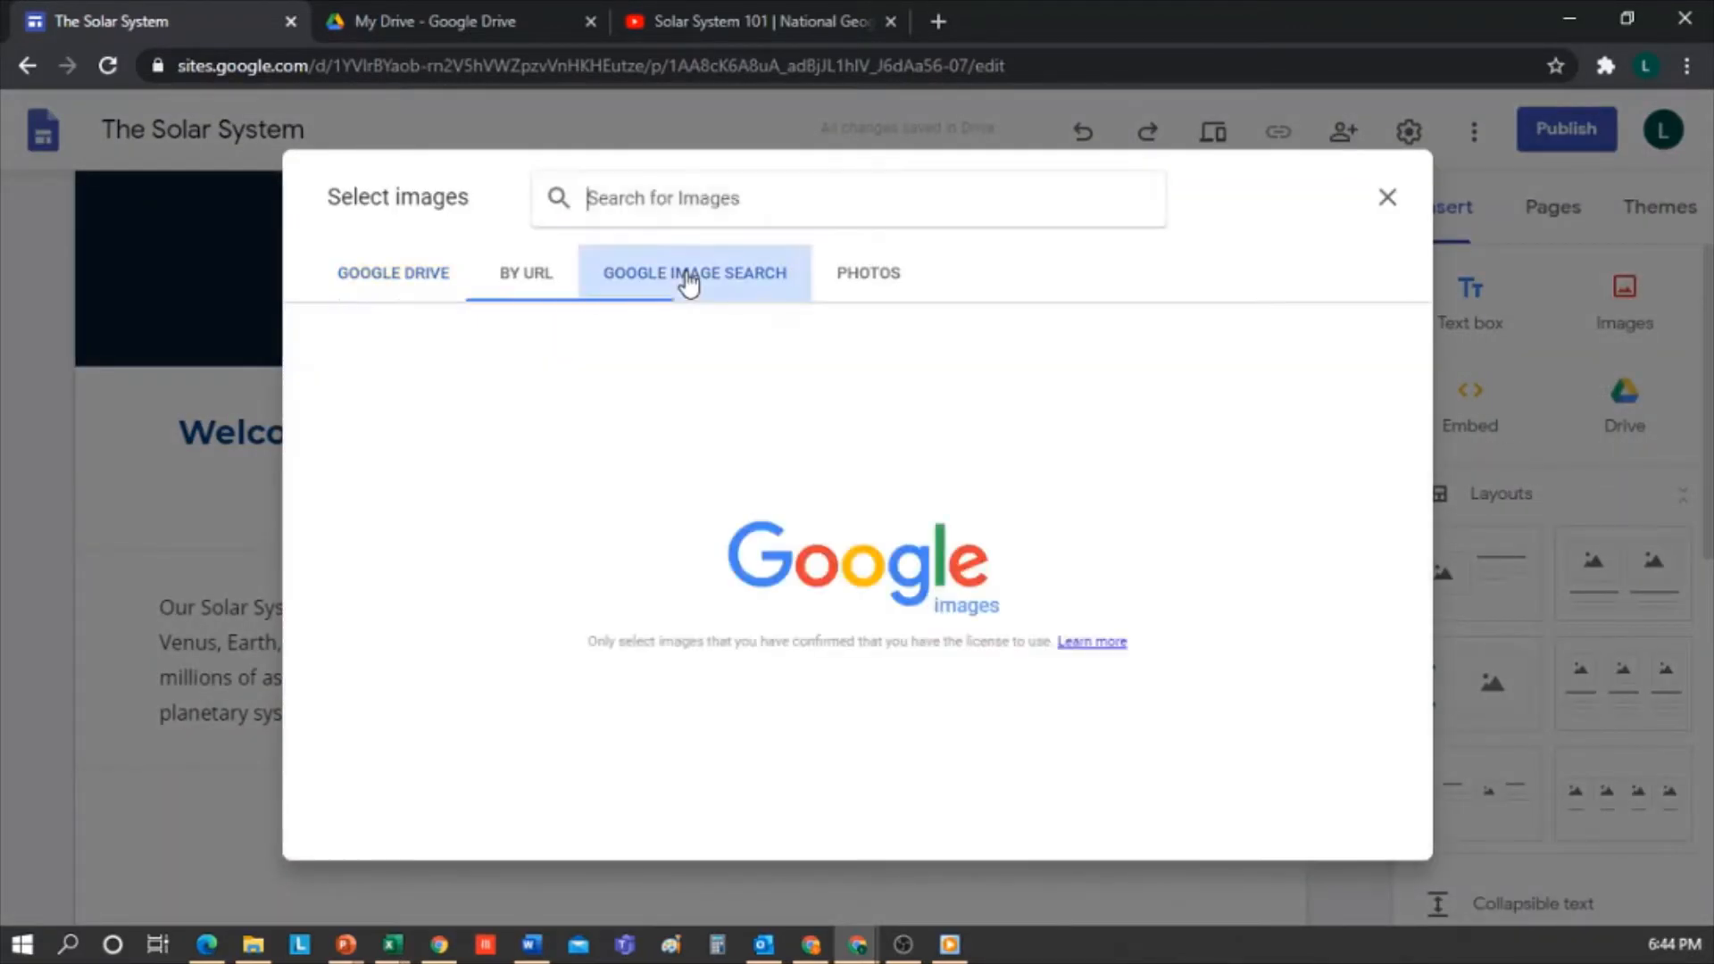
{"action": "left_click", "coordinate": [736, 202]}
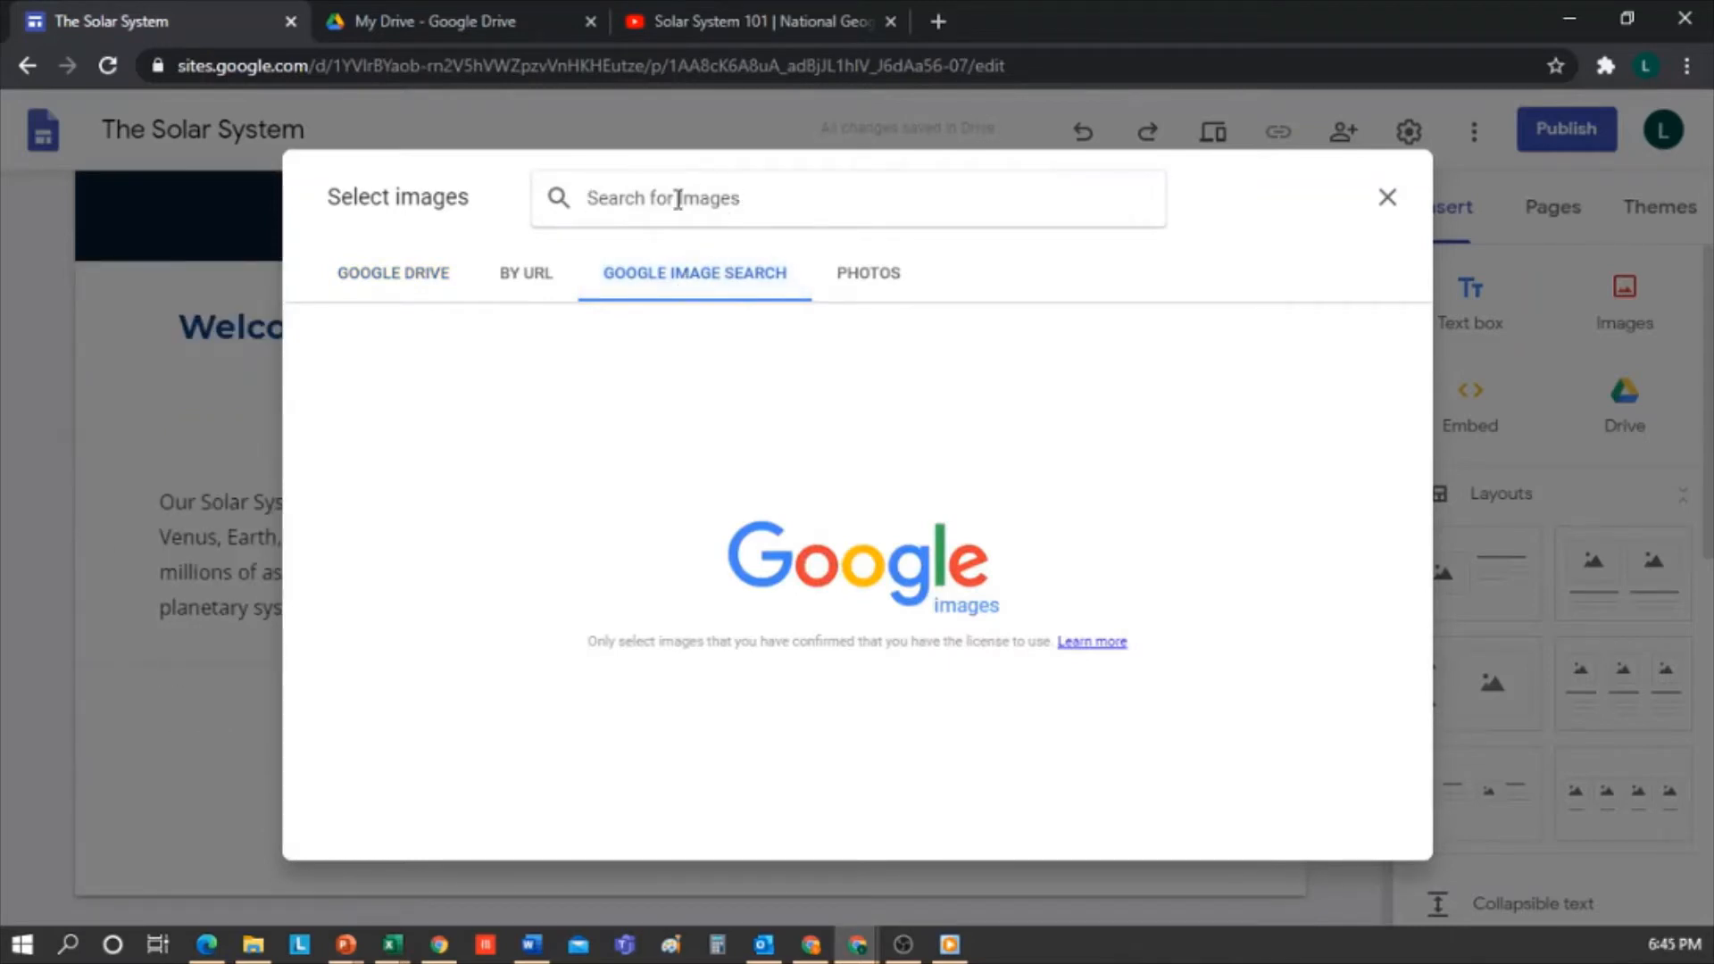
{"action": "type", "text": "solar"}
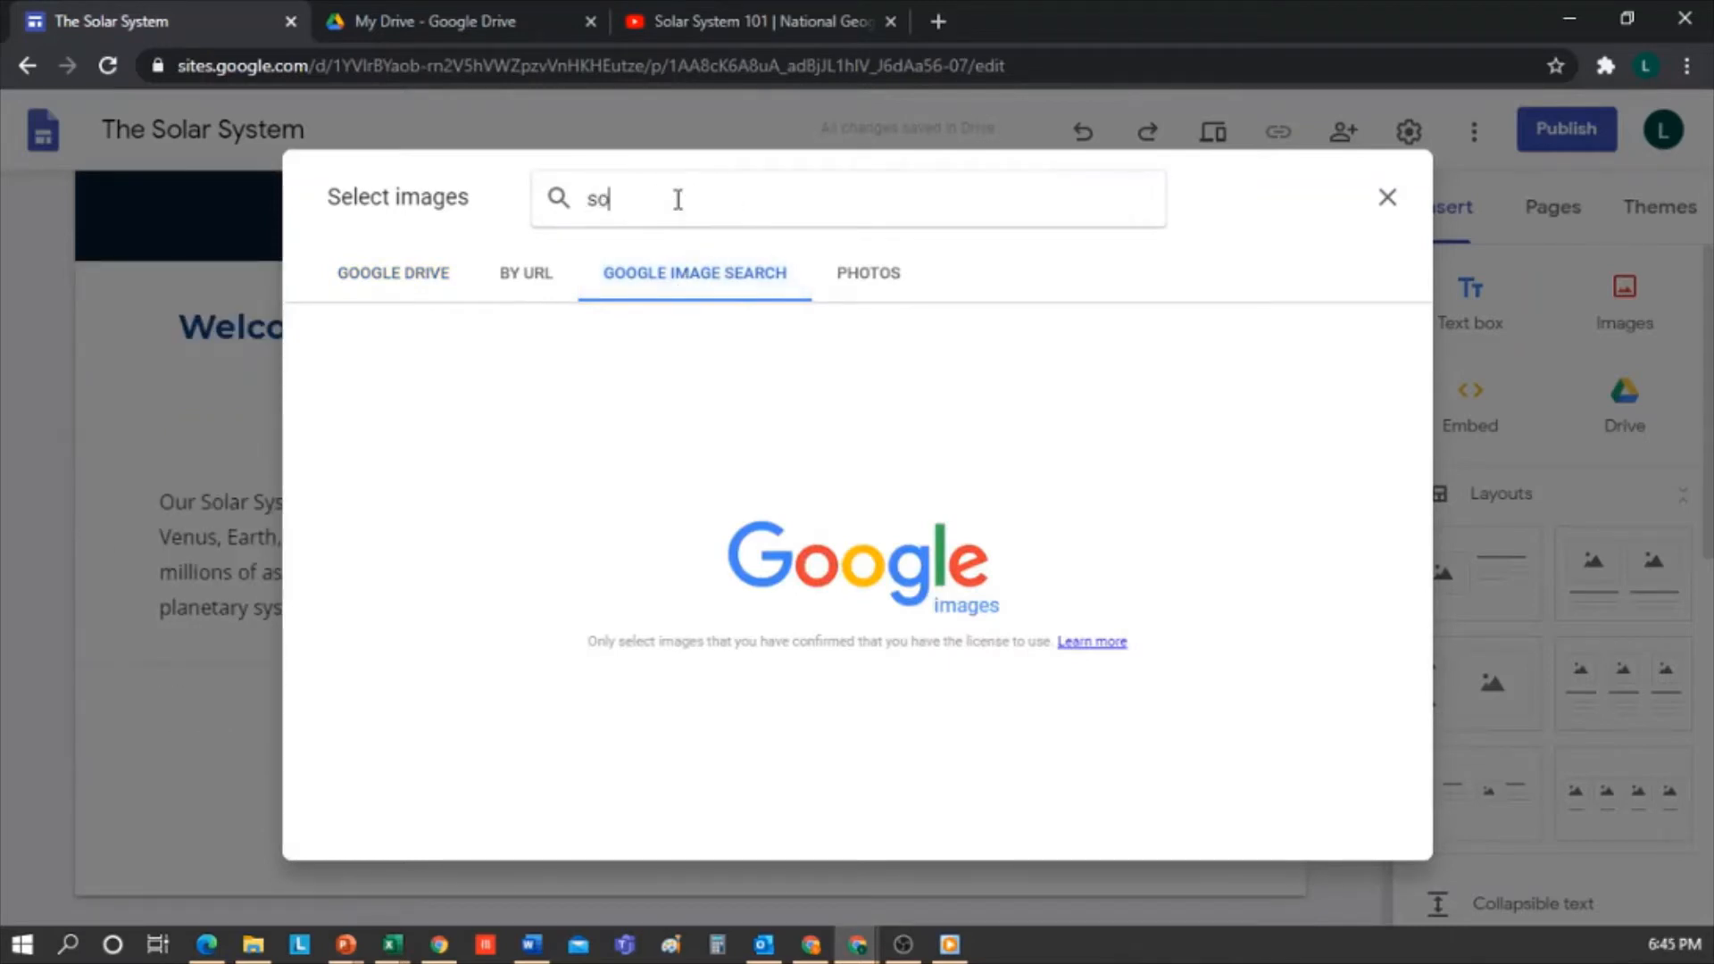
{"action": "type", "text": " system"}
{"action": "key", "text": "Return"}
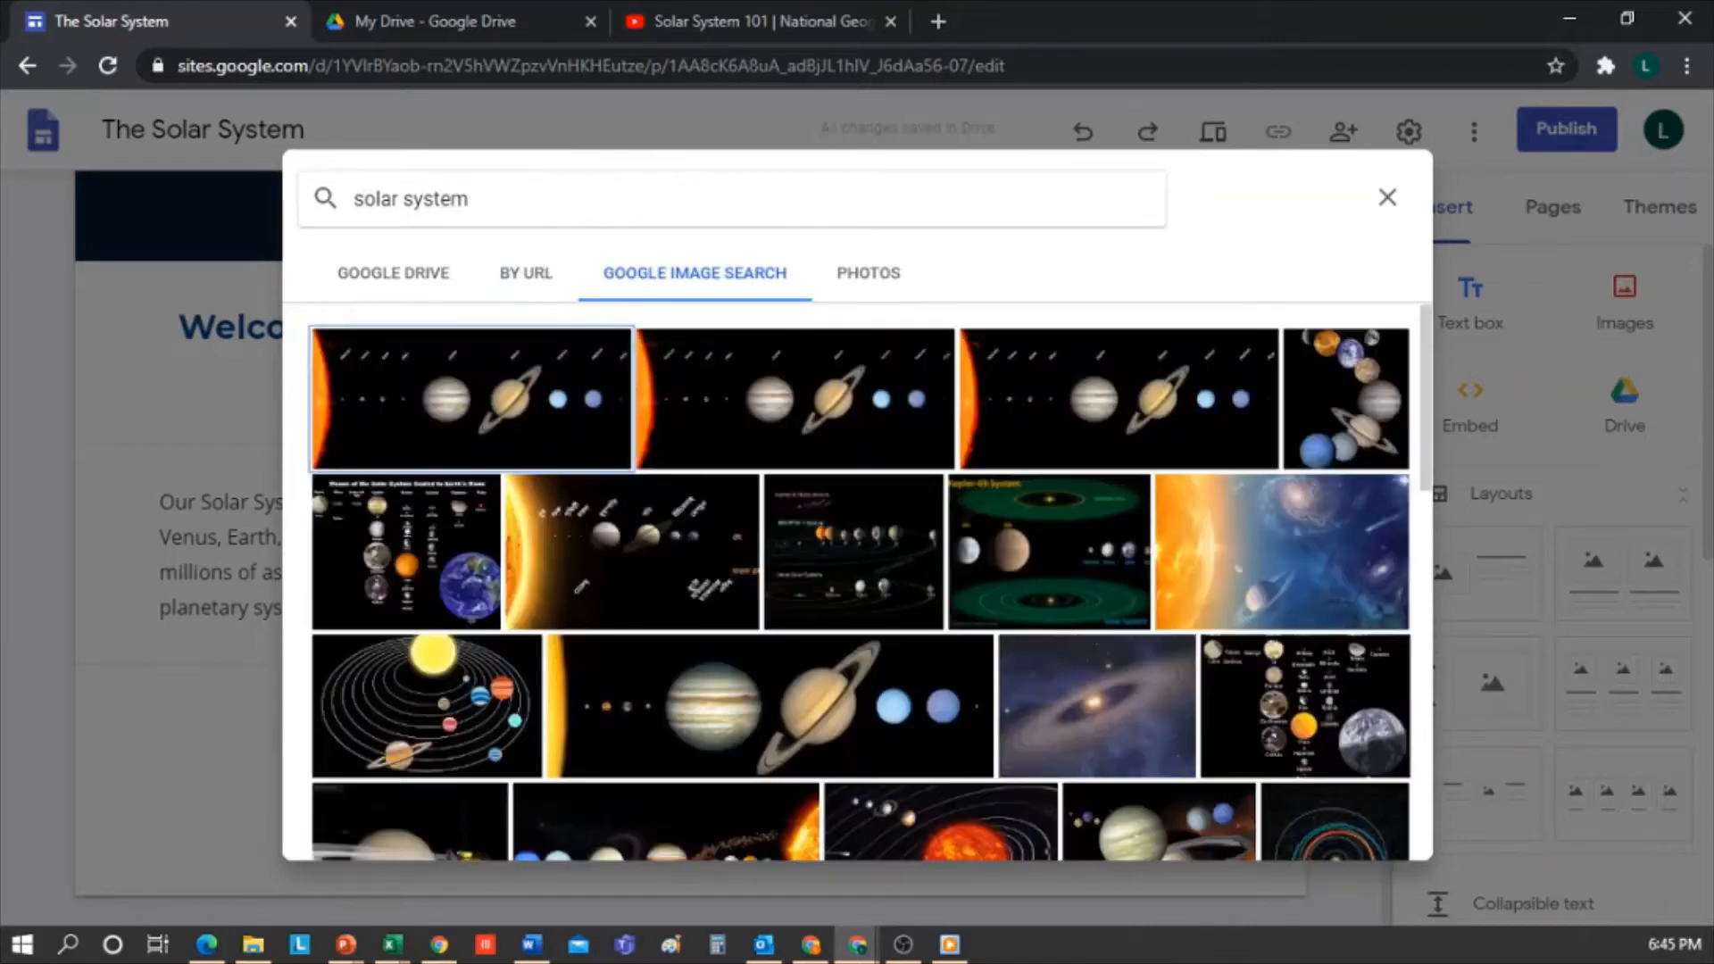
{"action": "left_click", "coordinate": [846, 709]}
{"action": "left_click", "coordinate": [1375, 824]}
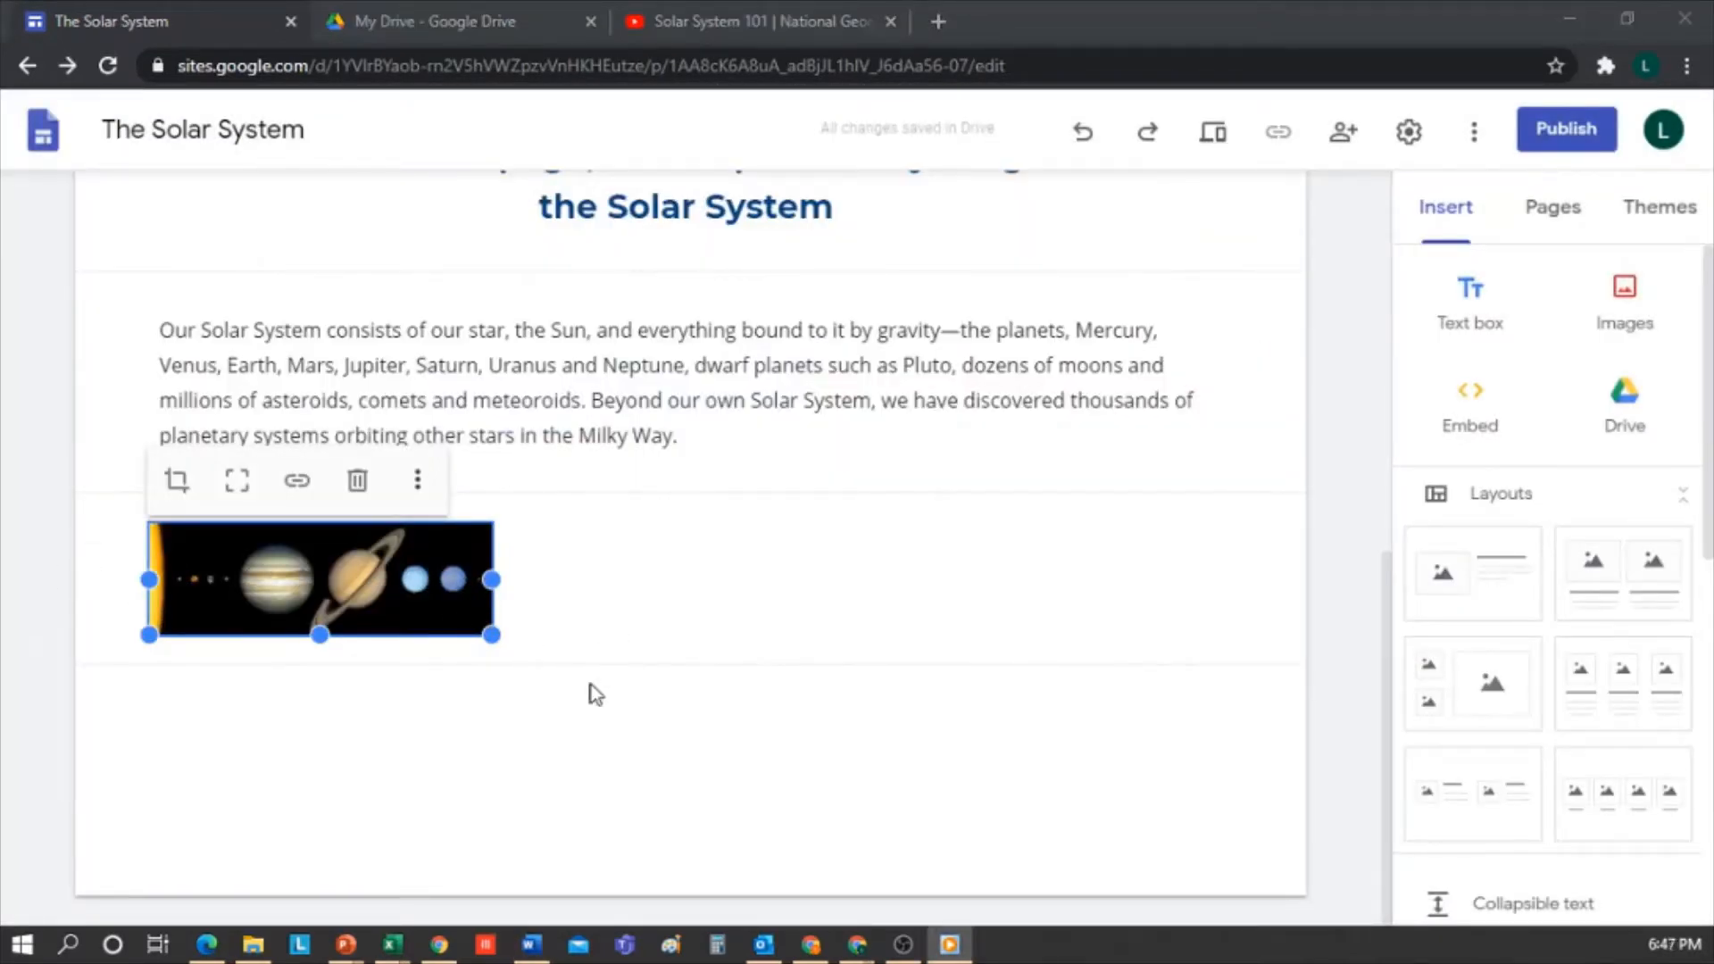
Move the planets image toward the middle of its section and enlarge it to about half the text width
{"action": "left_click", "coordinate": [383, 588]}
{"action": "left_click_drag", "start_coordinate": [383, 588], "coordinate": [671, 568]}
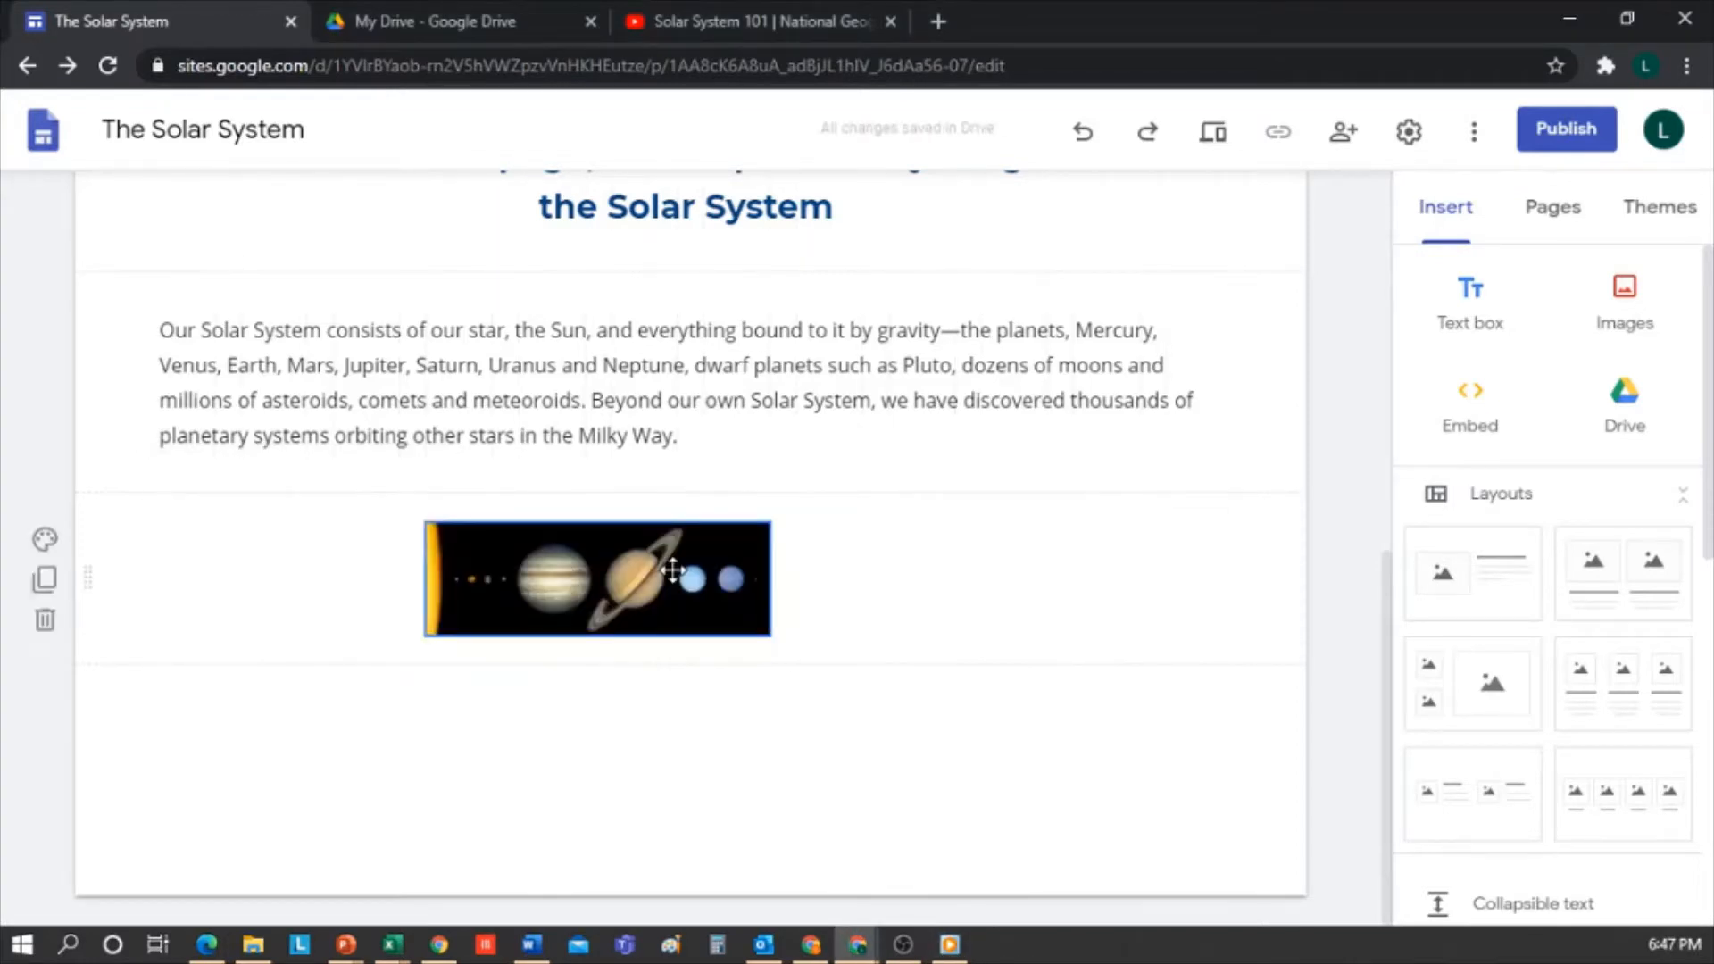
{"action": "left_click_drag", "start_coordinate": [768, 636], "coordinate": [937, 719]}
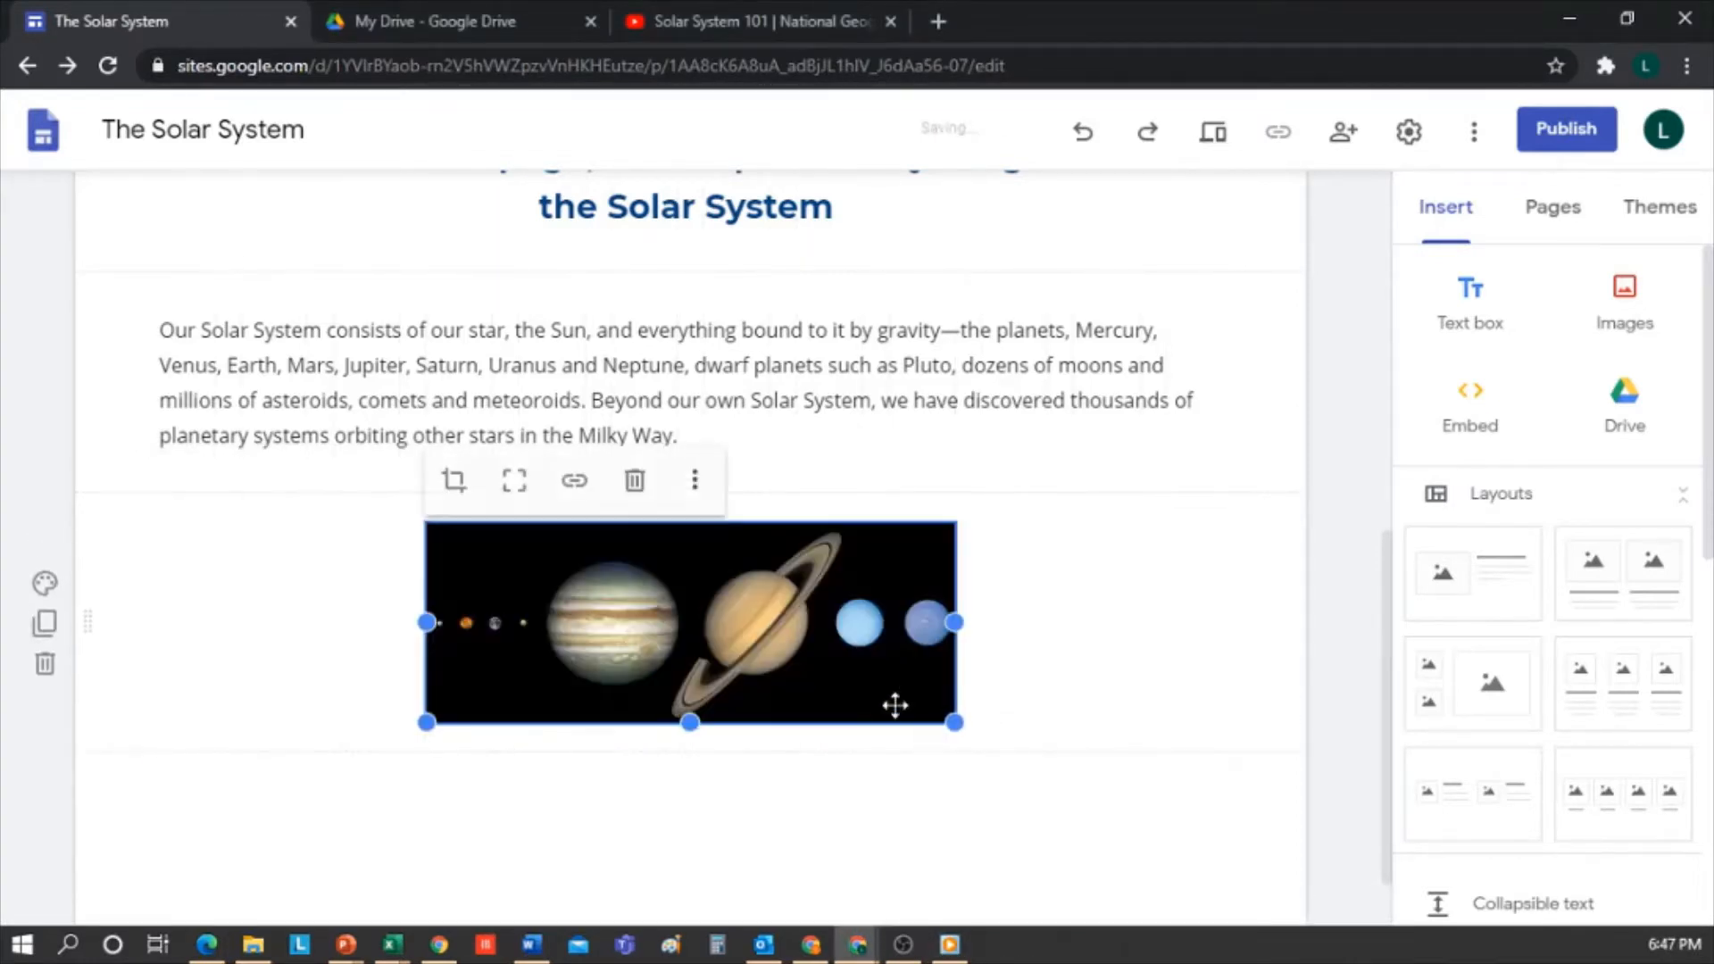
Crop the planets image by zooming in and shifting it so that Jupiter fills most of the frame
{"action": "left_click", "coordinate": [455, 484]}
{"action": "left_click_drag", "start_coordinate": [450, 482], "coordinate": [511, 489]}
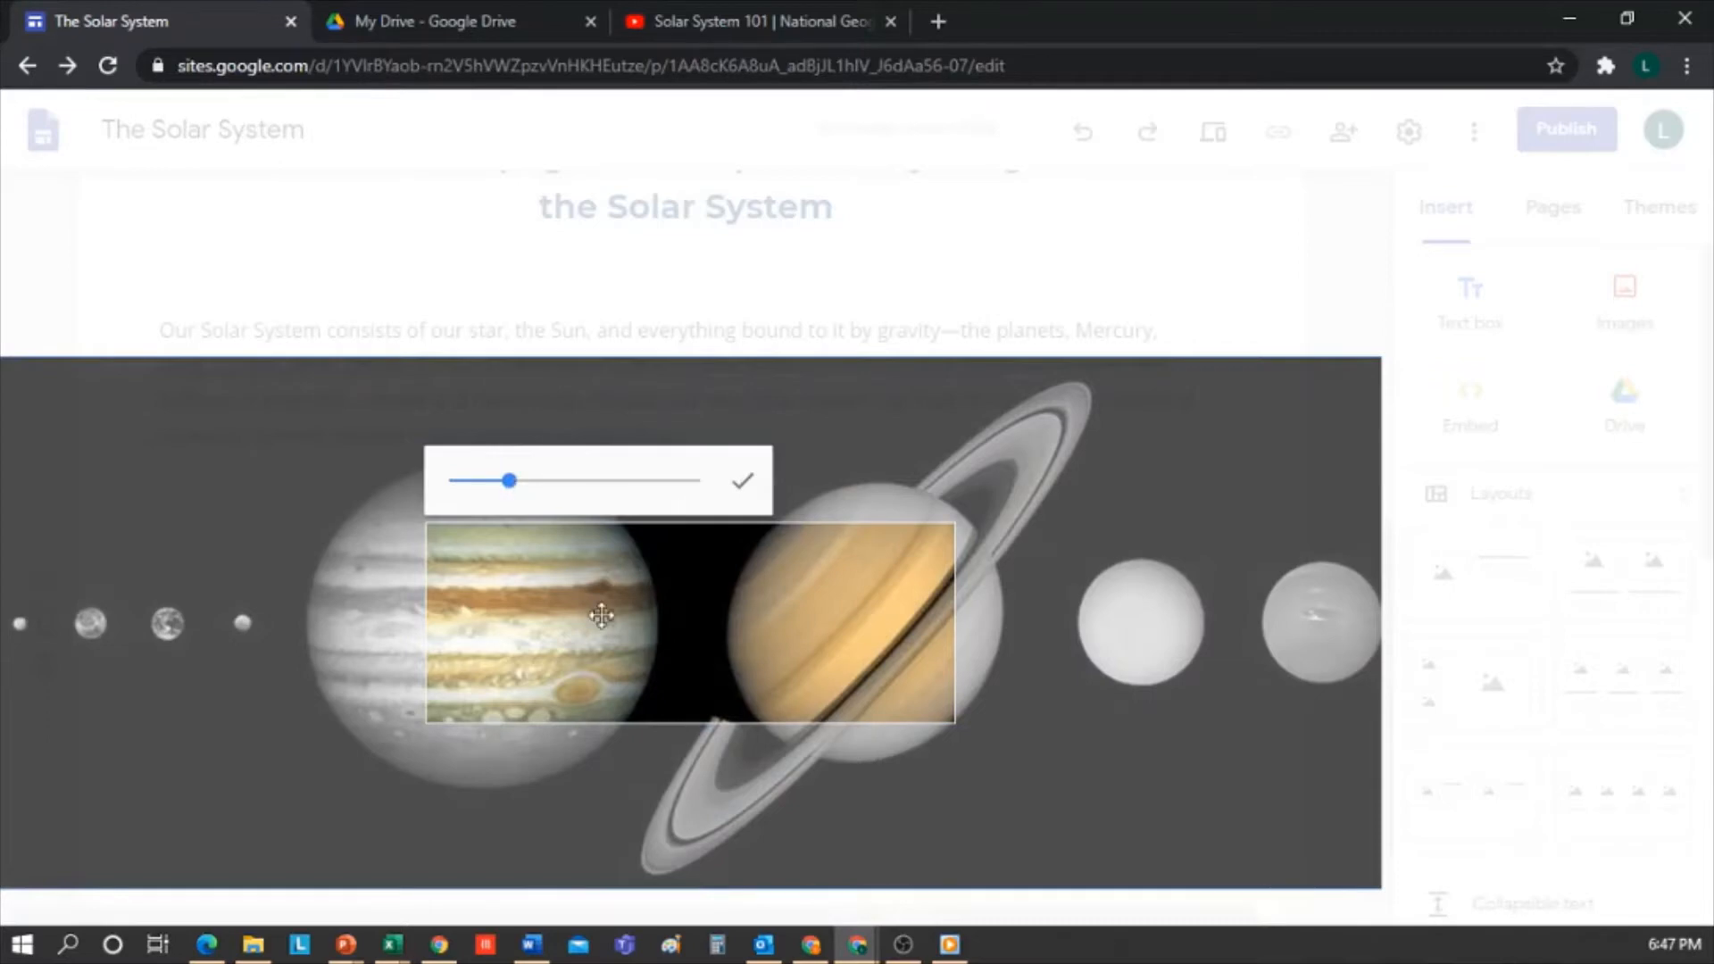
{"action": "left_click_drag", "start_coordinate": [601, 612], "coordinate": [761, 623]}
{"action": "left_click", "coordinate": [743, 486]}
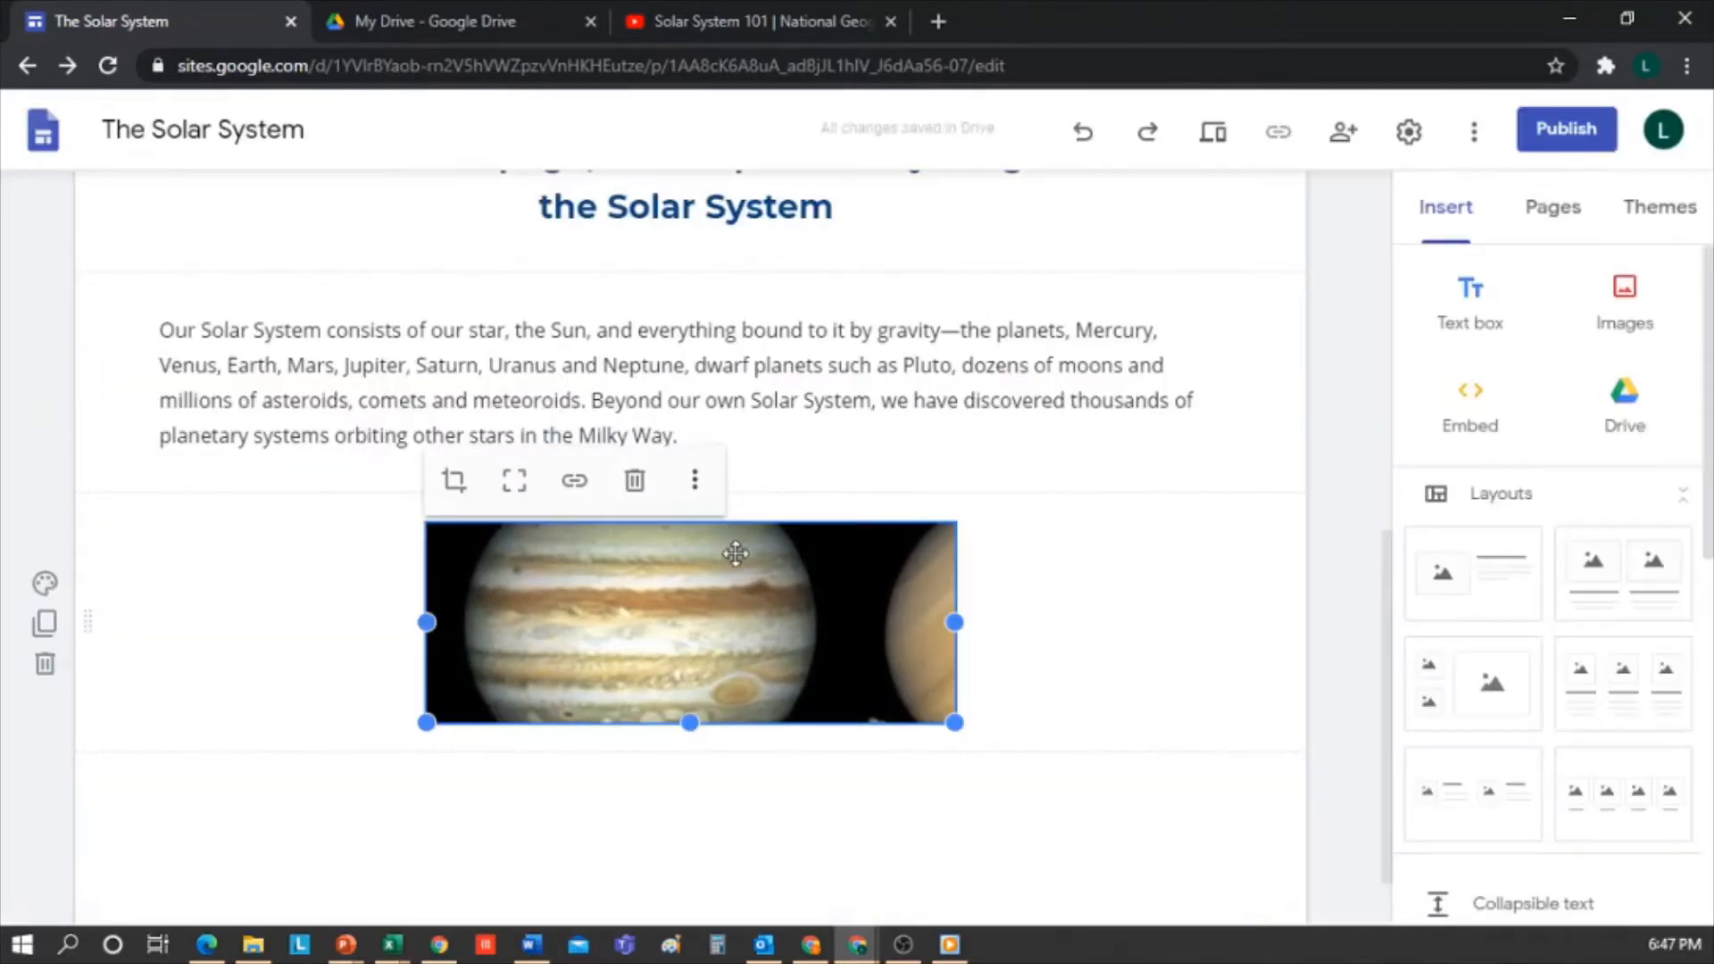
Uncrop the planets image so the whole picture is used, and check its additional image options
{"action": "left_click", "coordinate": [525, 502]}
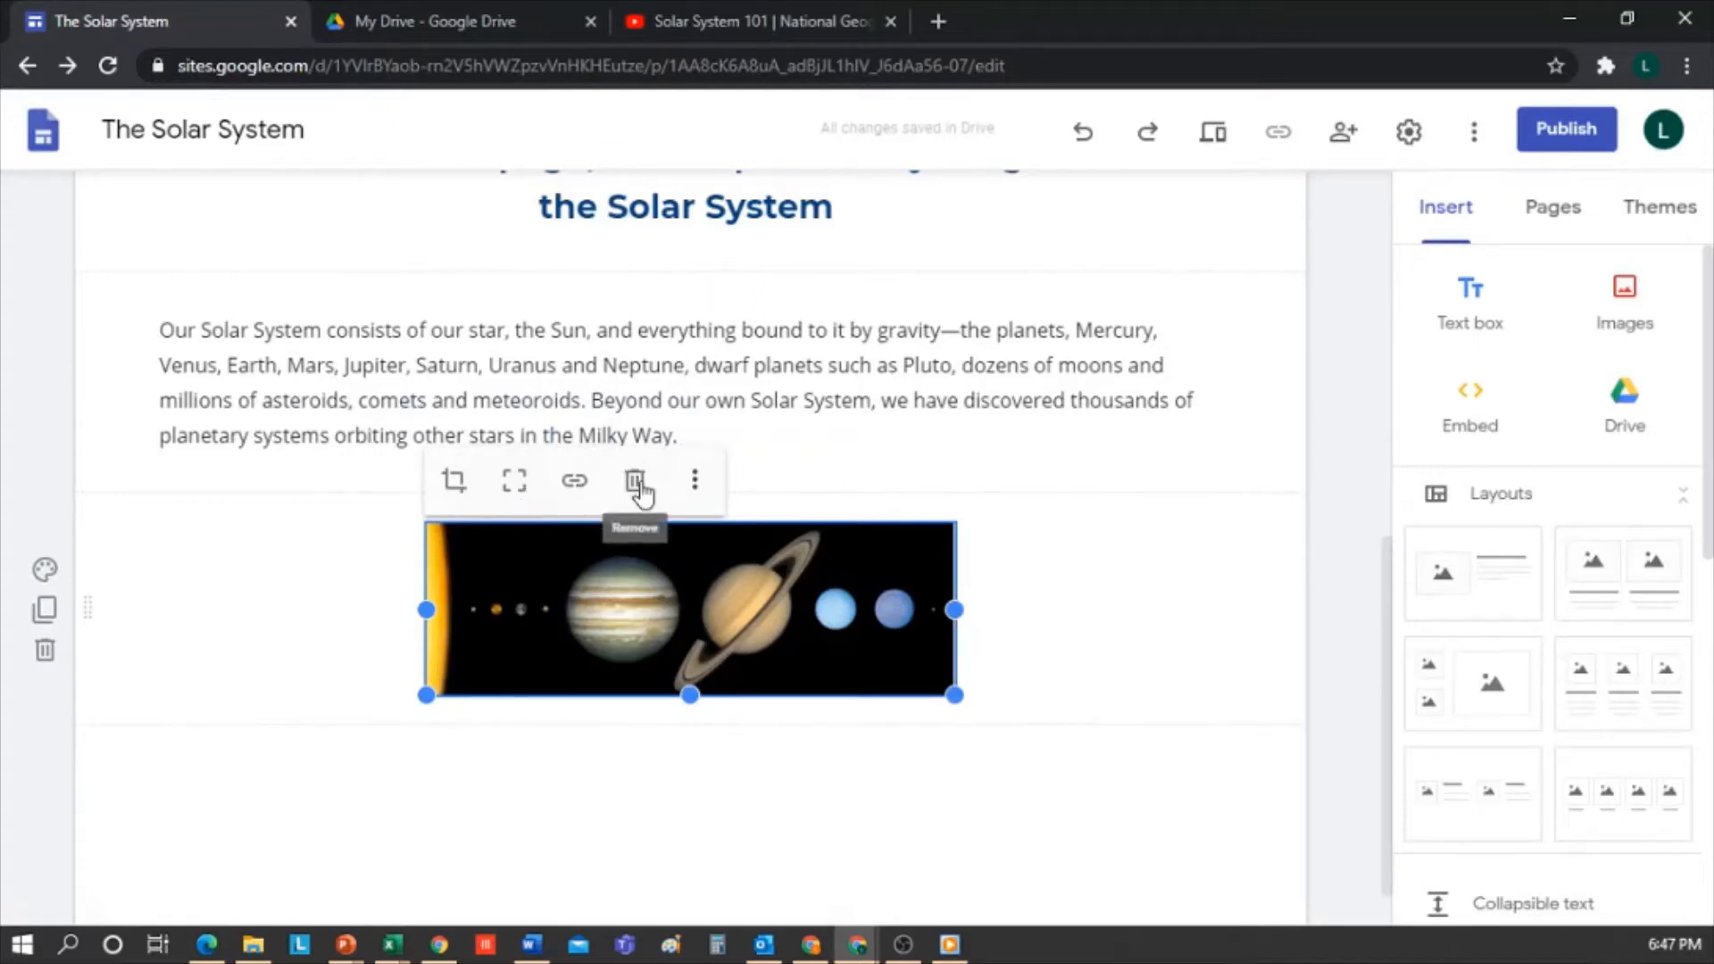
{"action": "left_click", "coordinate": [694, 482]}
{"action": "mouse_move", "coordinate": [696, 496]}
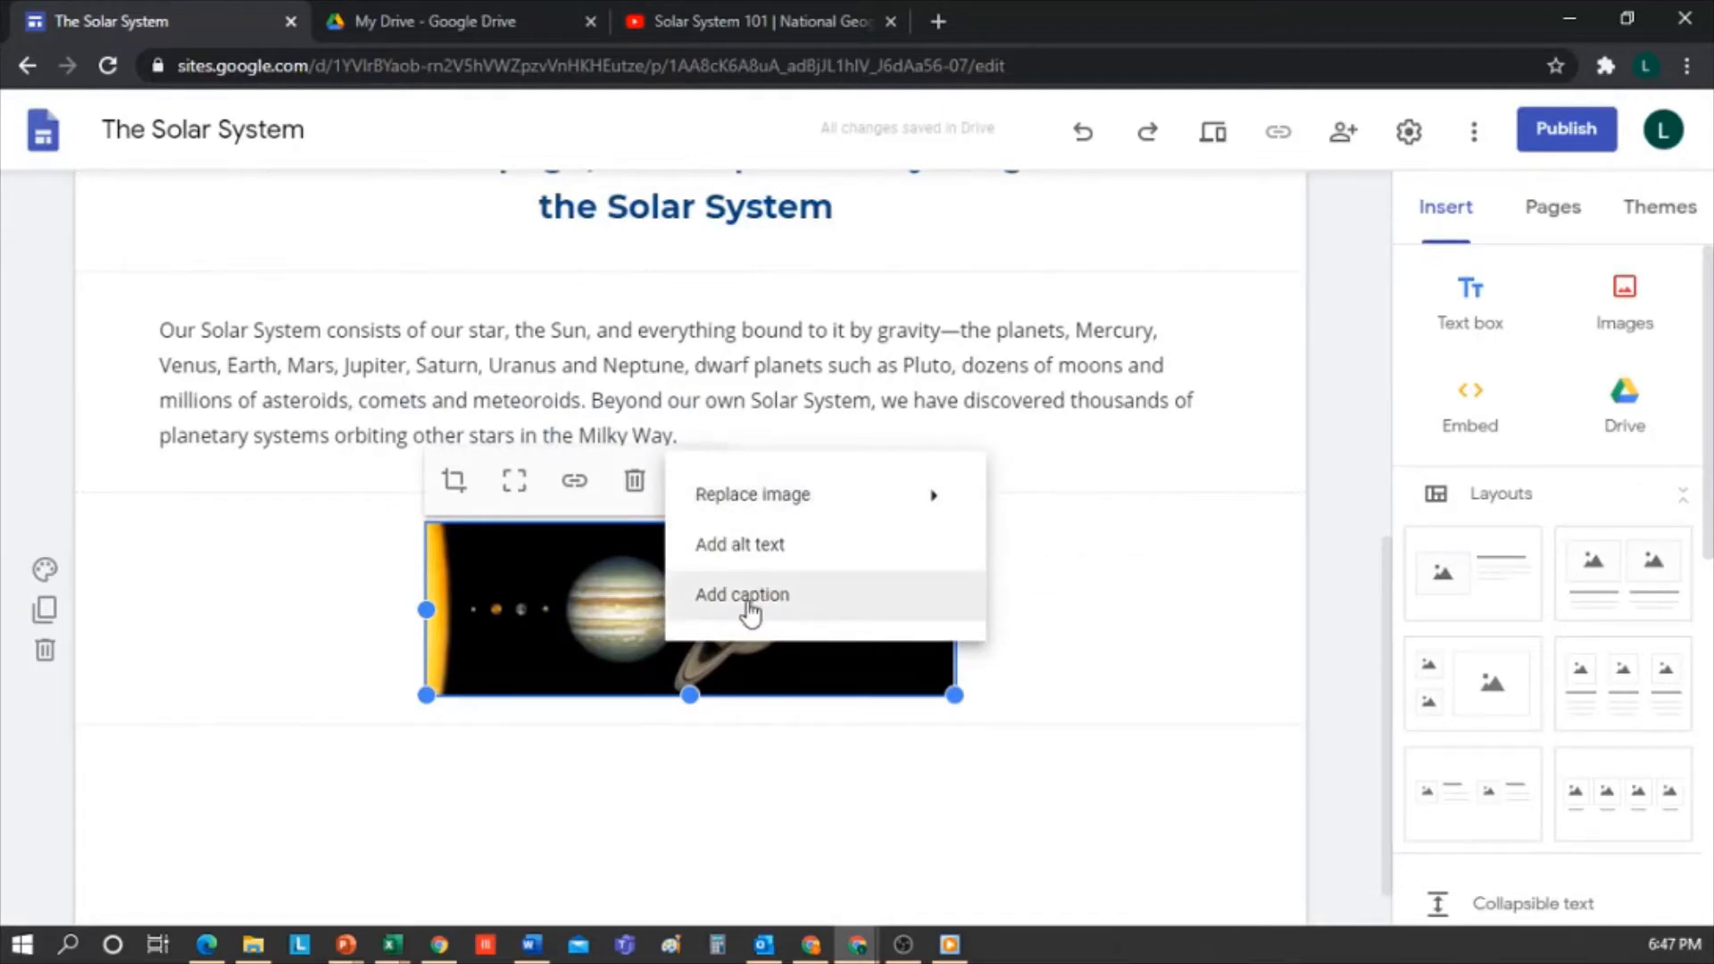
{"action": "left_click", "coordinate": [1025, 648]}
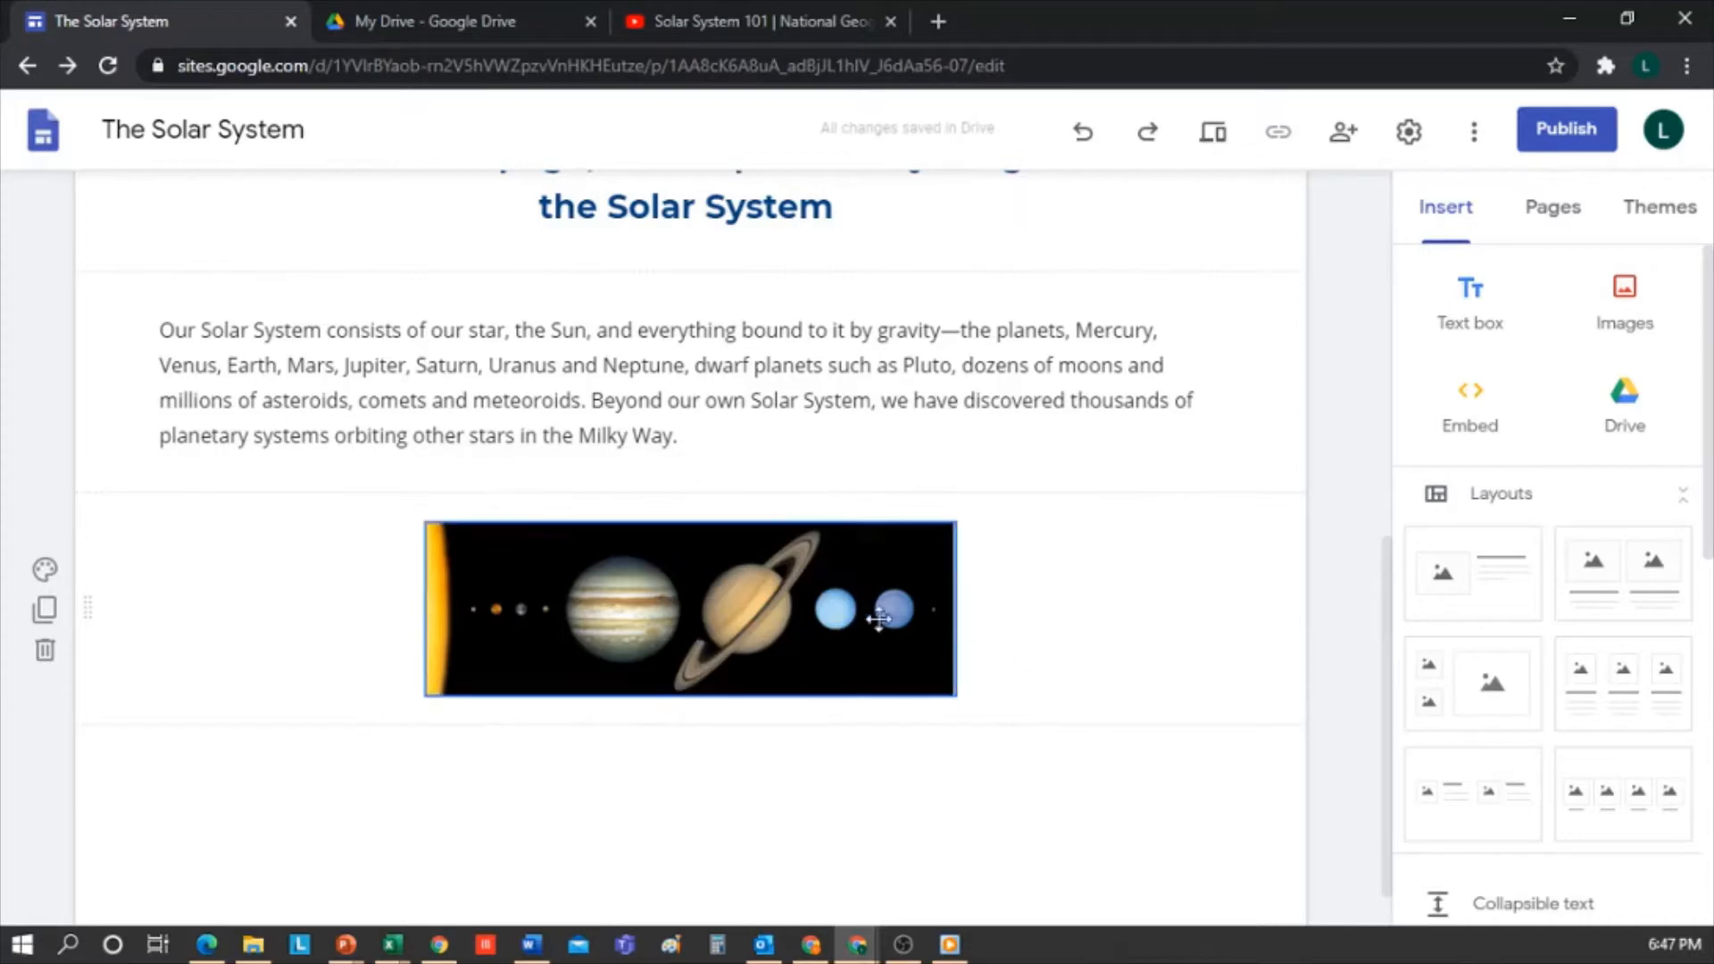
{"action": "scroll", "coordinate": [1636, 709], "scroll_direction": "down", "scroll_amount": 3}
{"action": "scroll", "coordinate": [1633, 673], "scroll_direction": "up", "scroll_amount": 3}
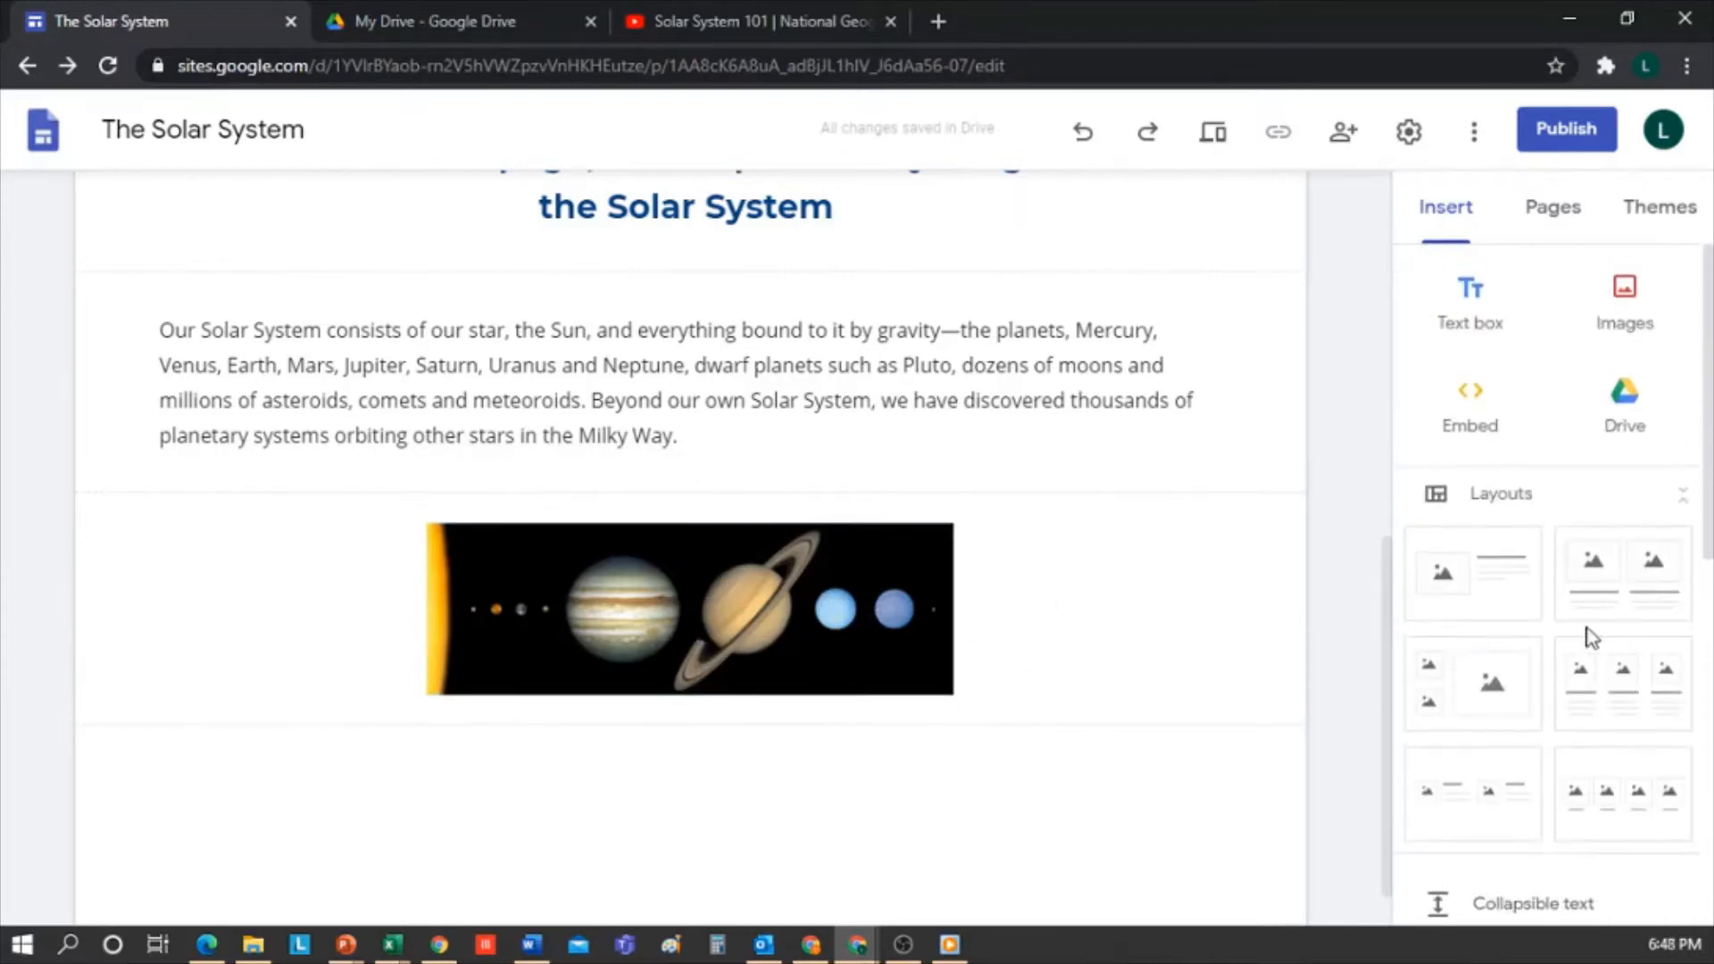
Insert the single image-beside-text layout, placing the planets image in its placeholder and the Solar System paragraph in its text column
{"action": "left_click", "coordinate": [1455, 584]}
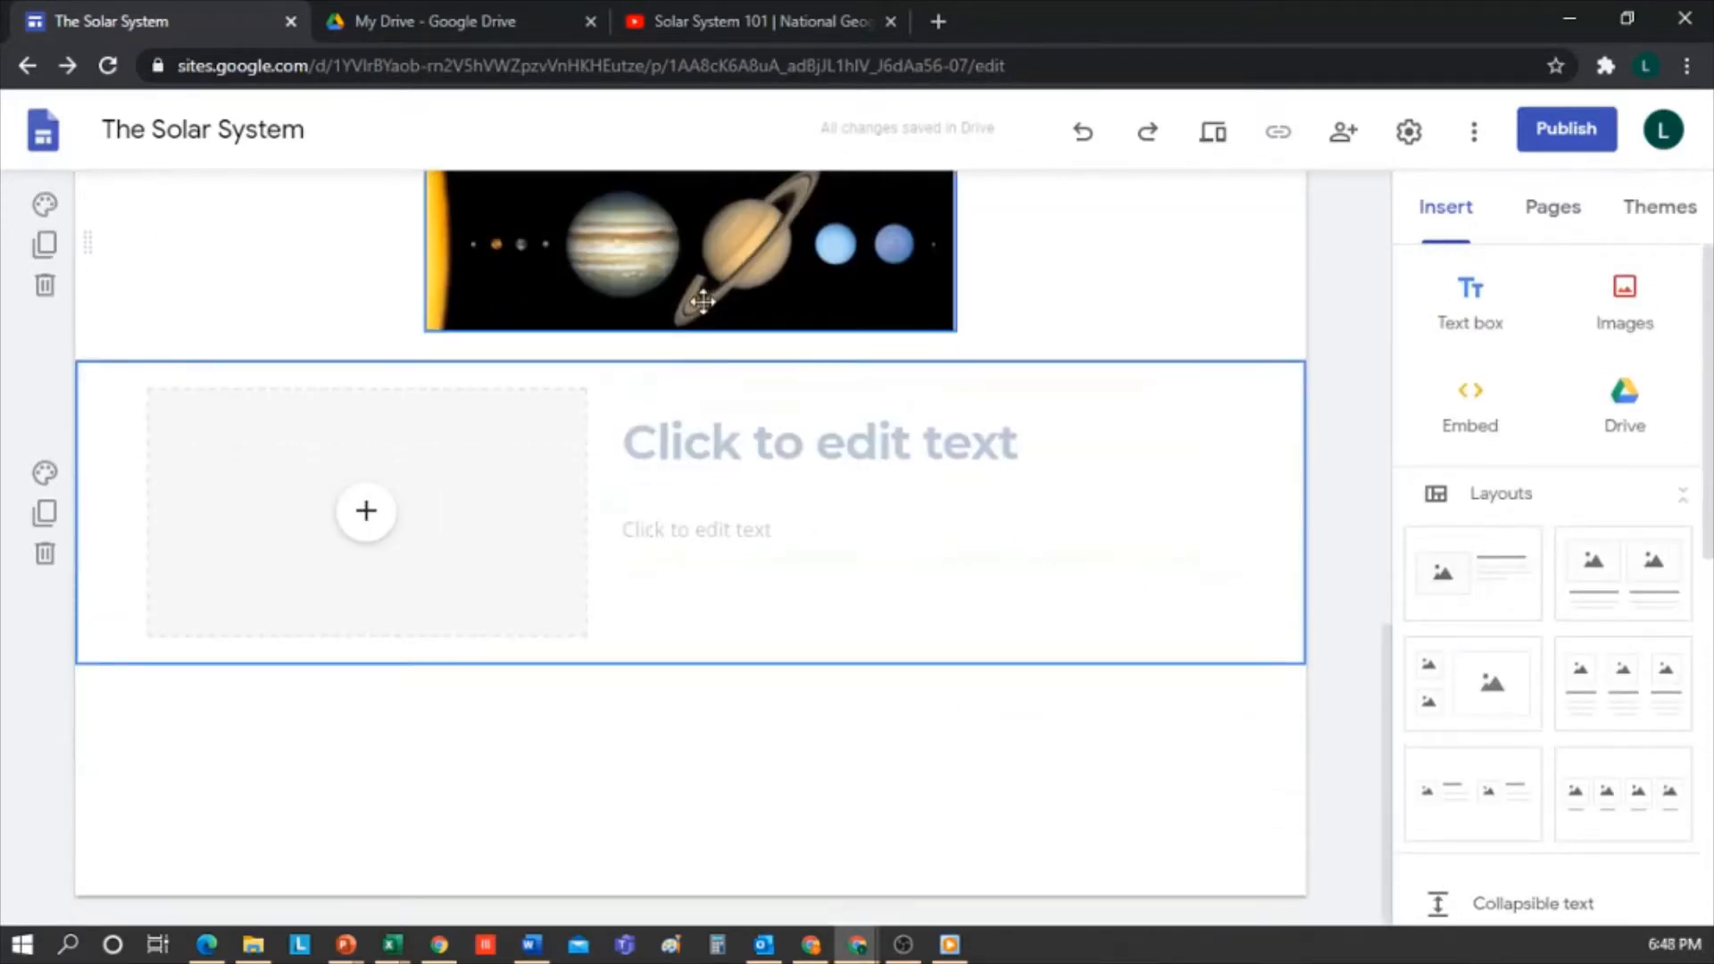
{"action": "left_click_drag", "start_coordinate": [684, 257], "coordinate": [339, 505]}
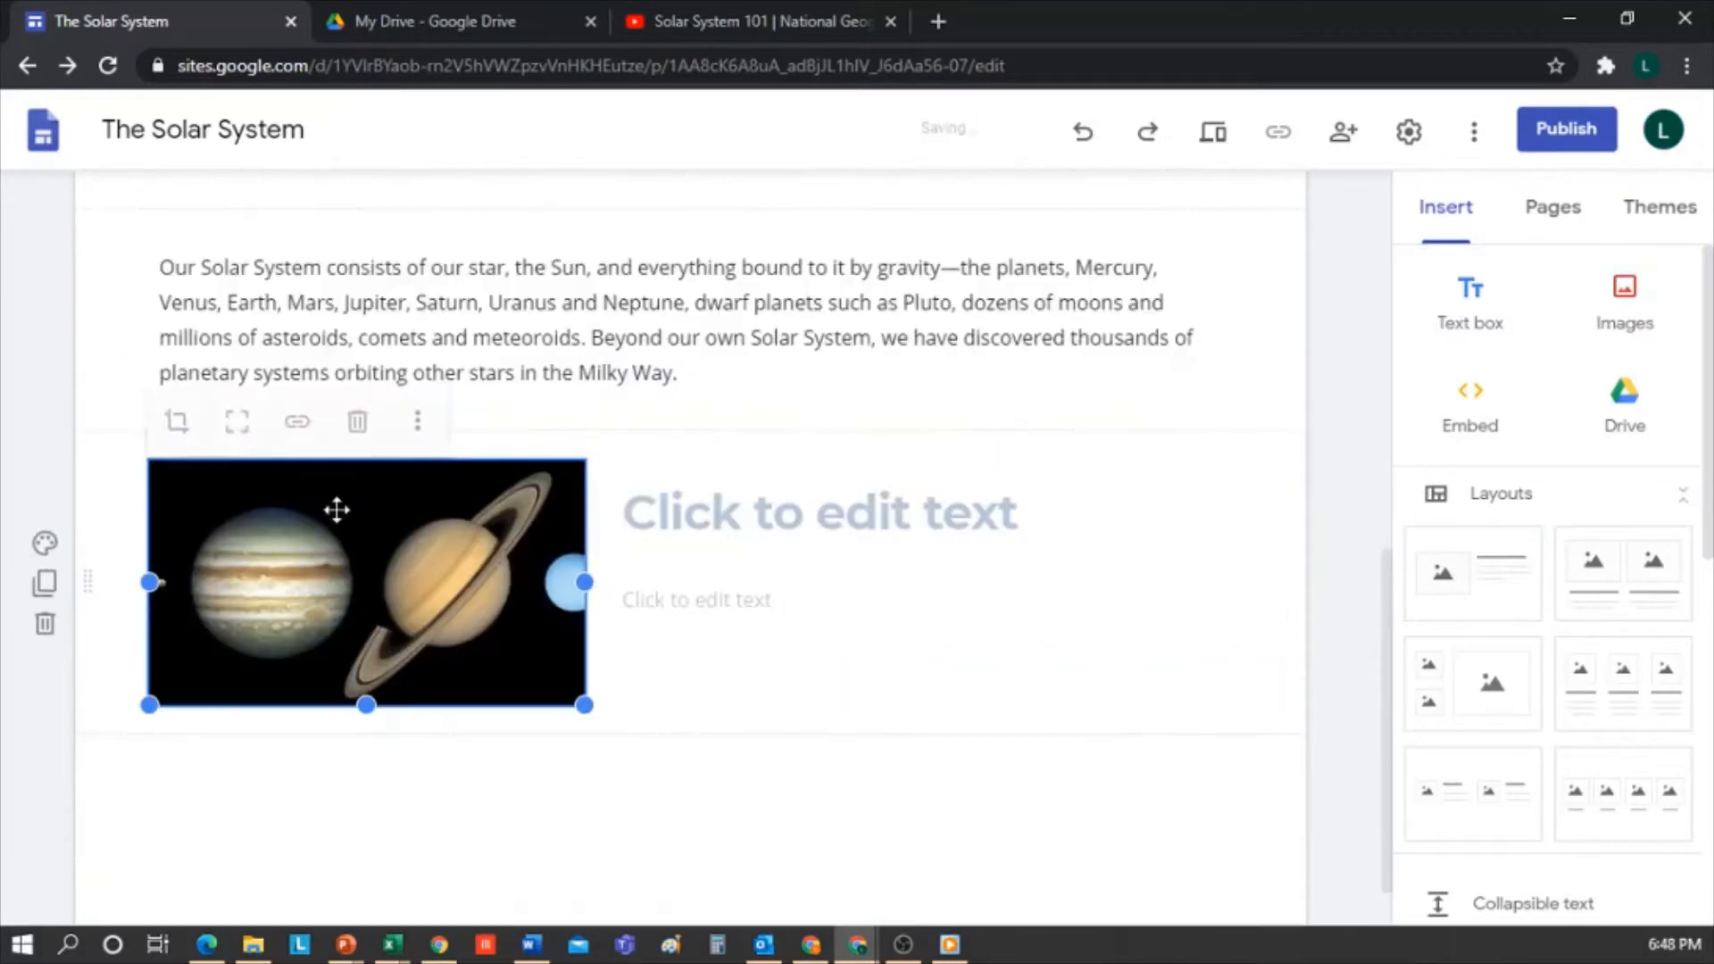
{"action": "left_click", "coordinate": [629, 308]}
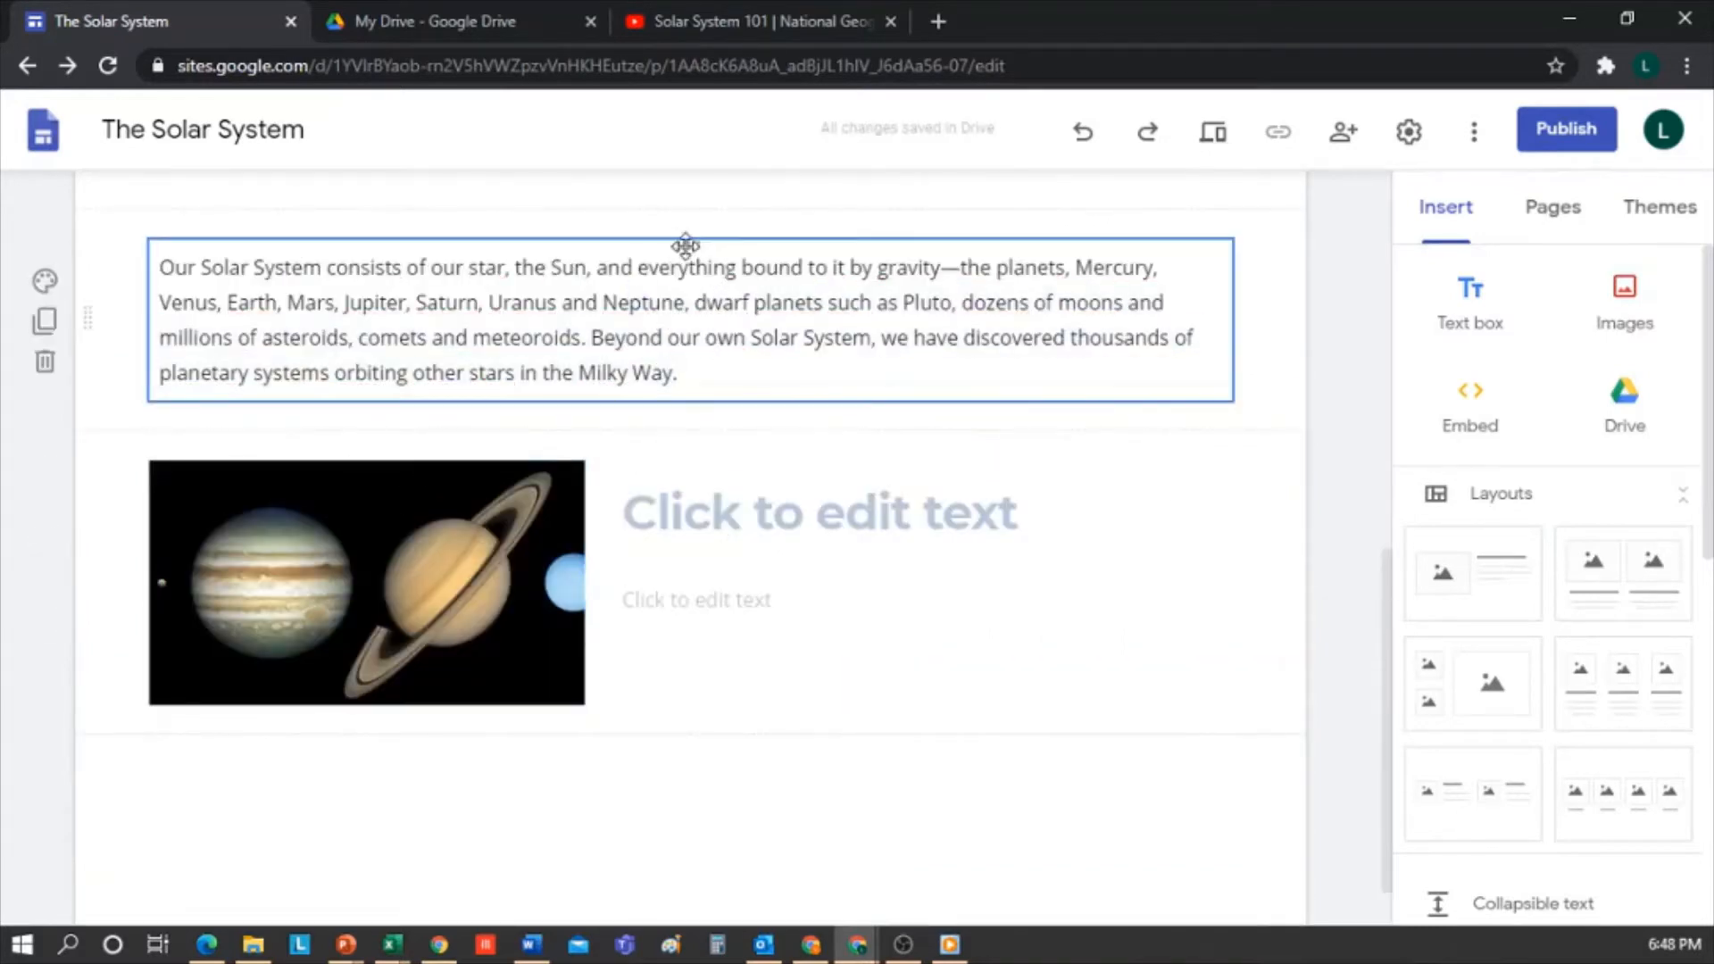
{"action": "left_click_drag", "start_coordinate": [684, 241], "coordinate": [784, 580]}
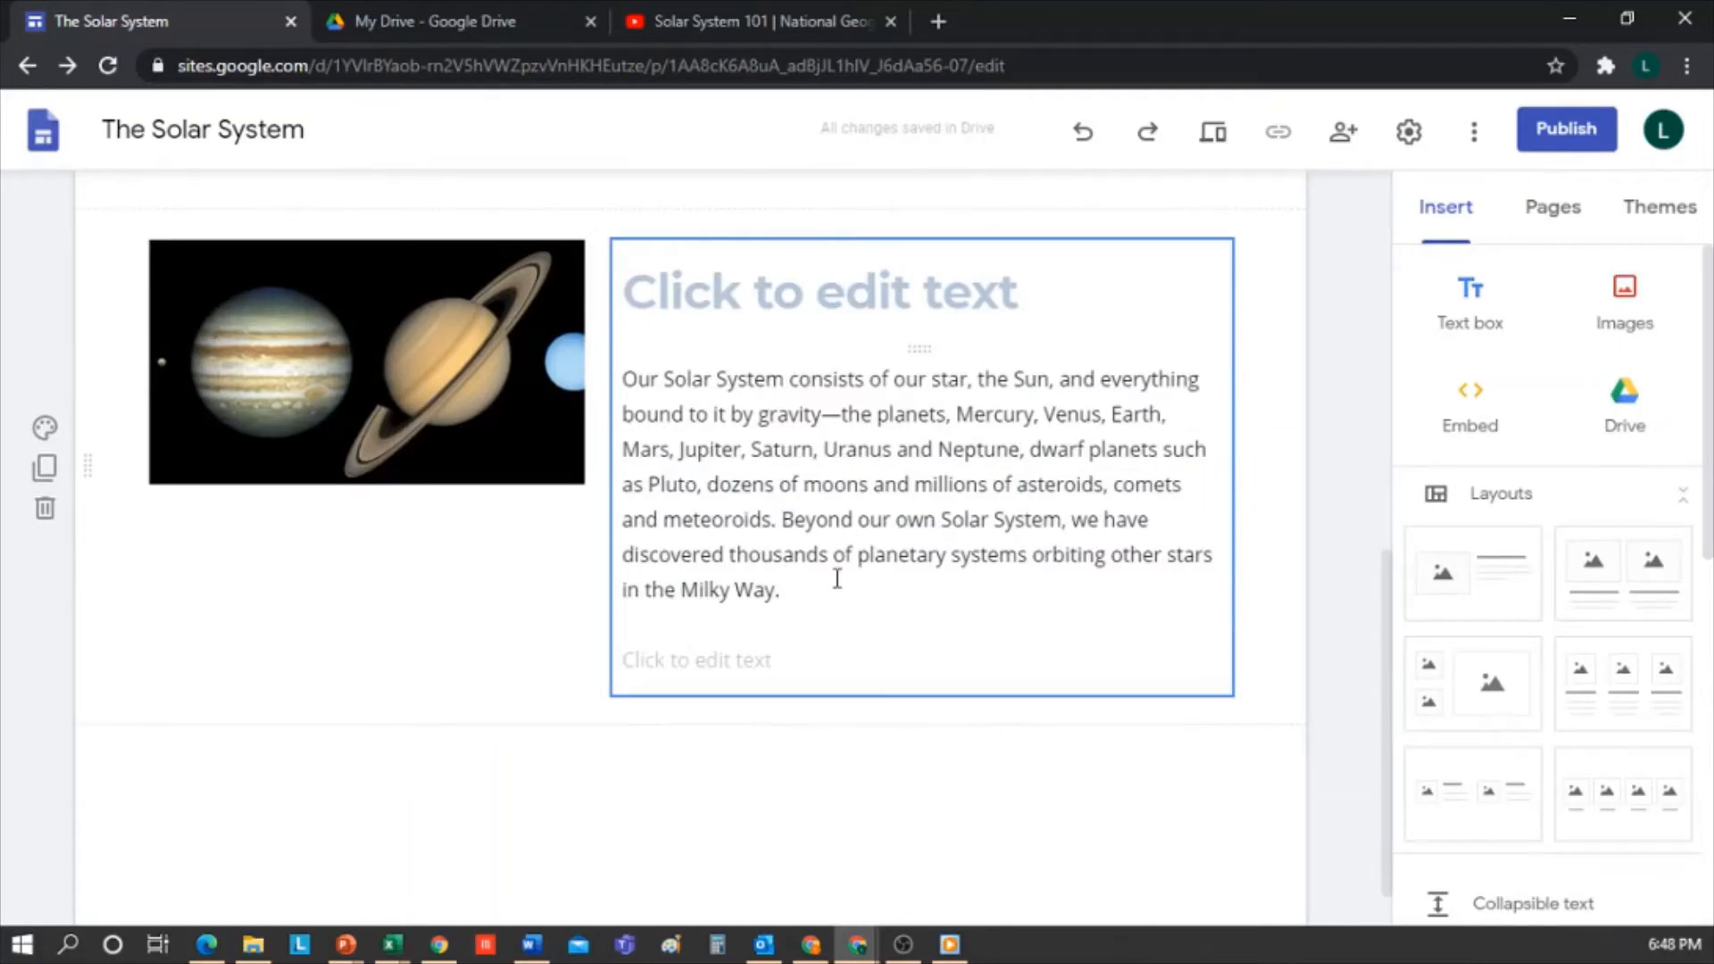
Delete the empty title placeholder above the Solar System paragraph in the image-and-text section
{"action": "left_click", "coordinate": [992, 301]}
{"action": "left_click", "coordinate": [1105, 344]}
{"action": "left_click", "coordinate": [1126, 314]}
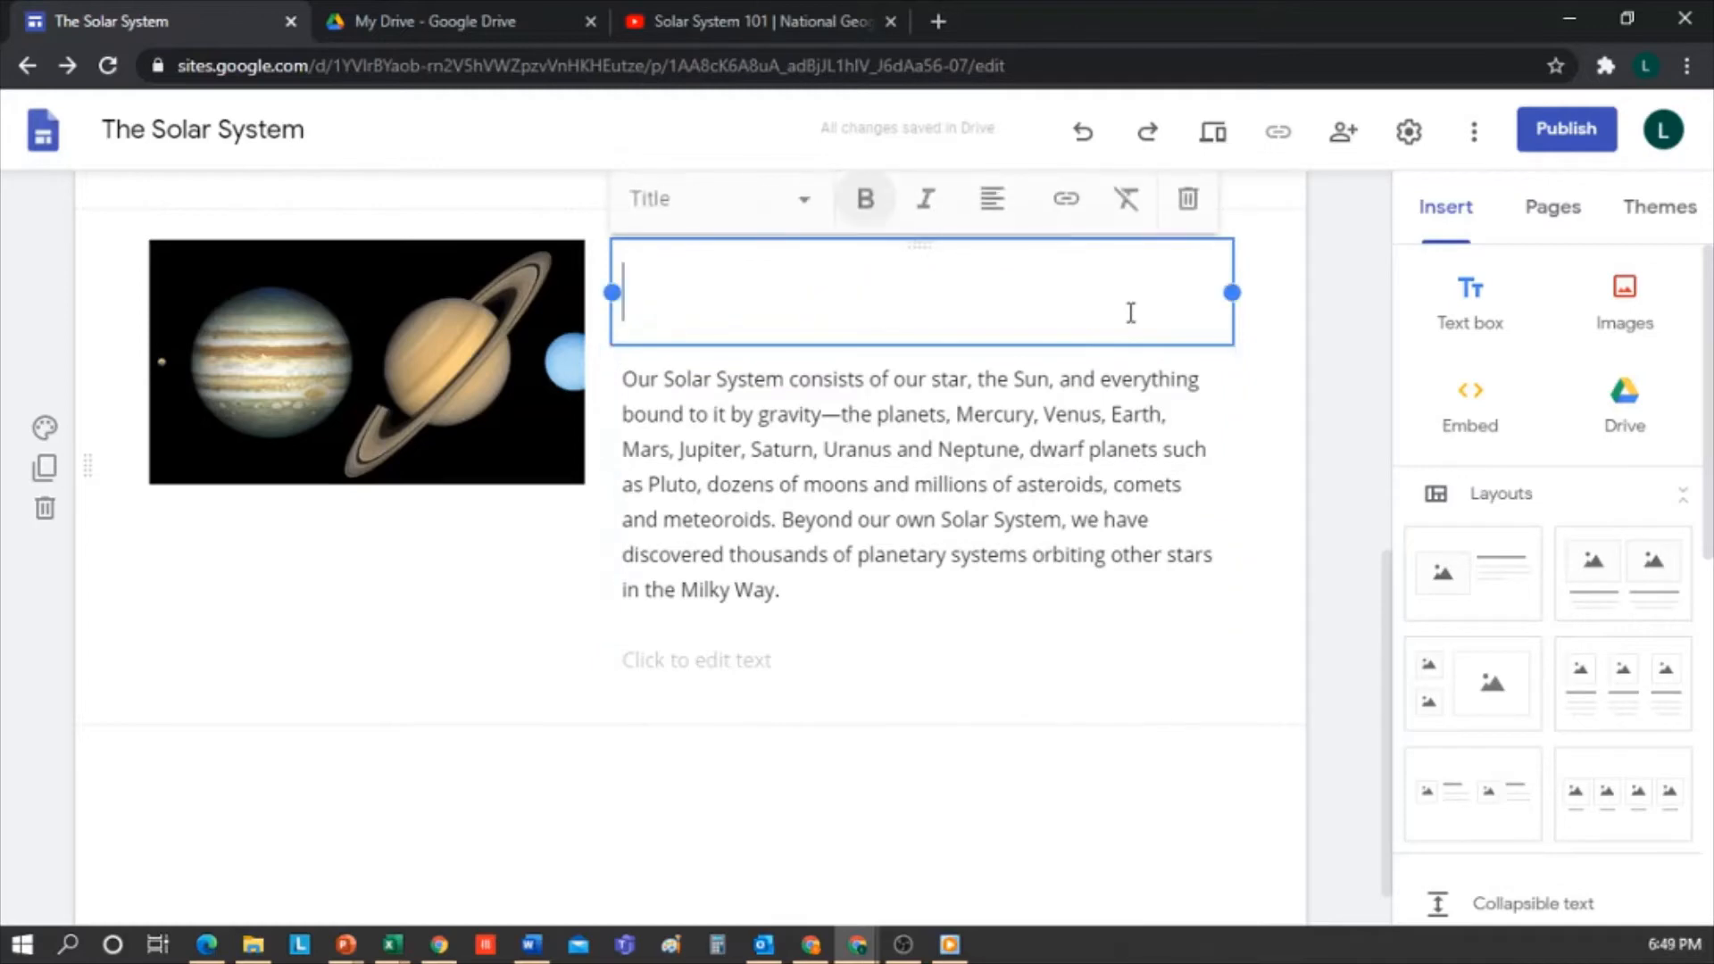
{"action": "left_click", "coordinate": [1188, 203]}
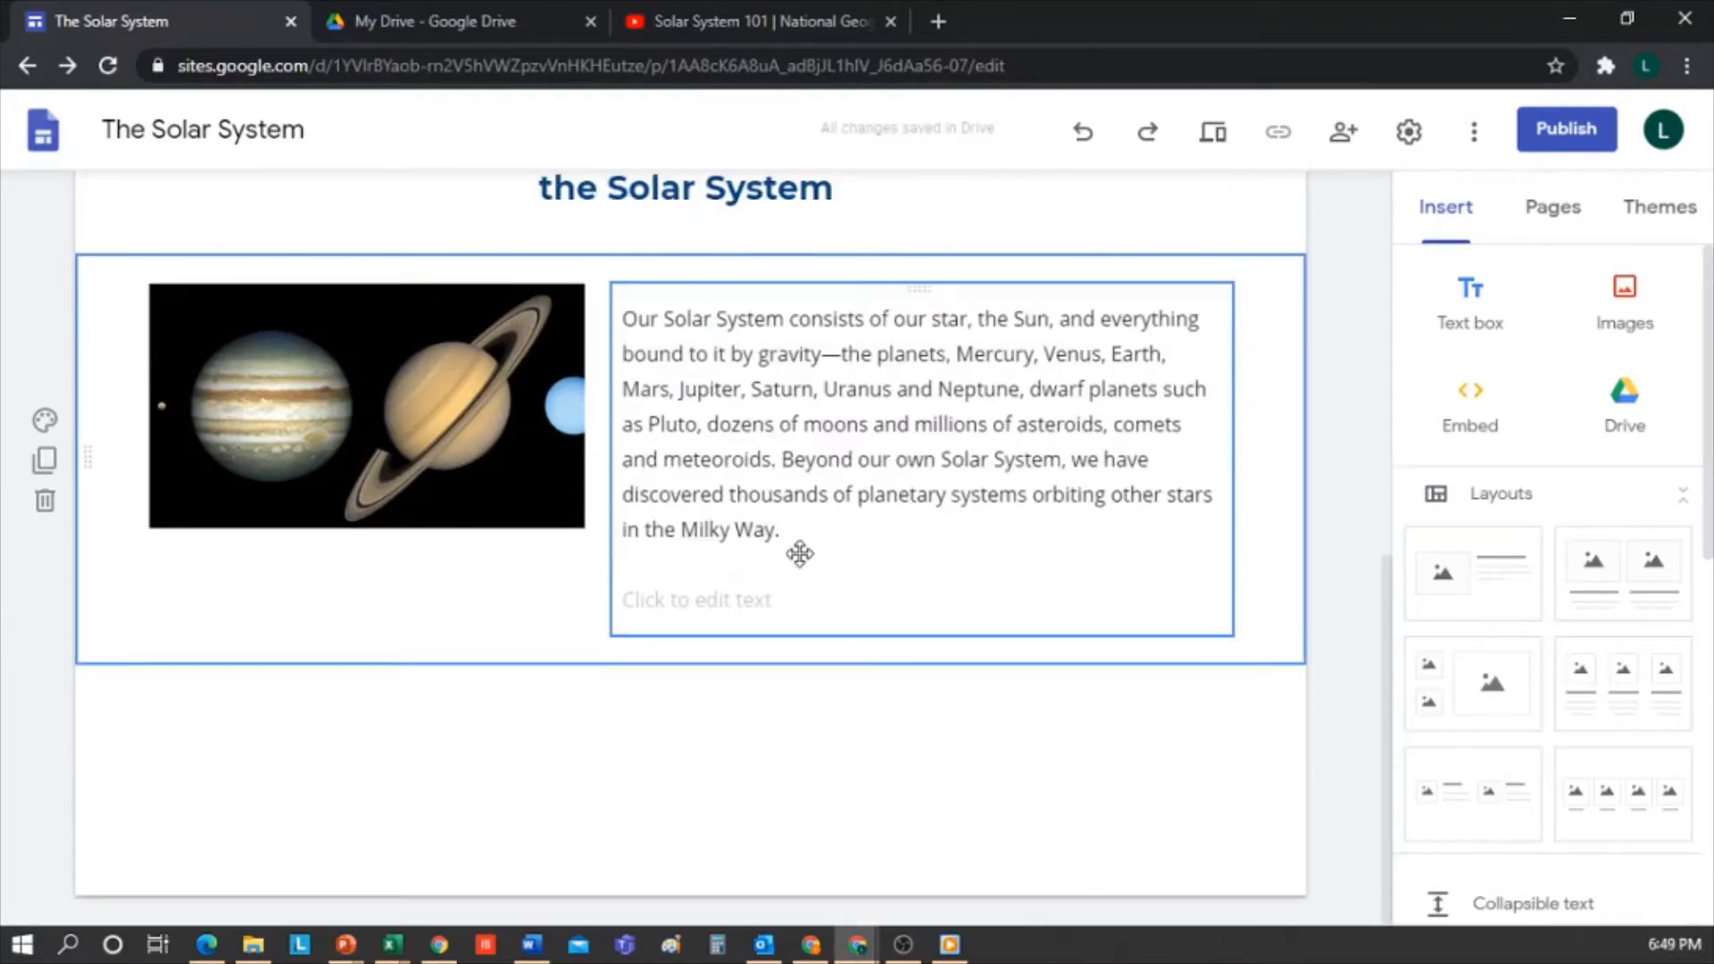
Apply the Emphasis 1 background to the section with the planets image and paragraph
{"action": "left_click", "coordinate": [869, 493]}
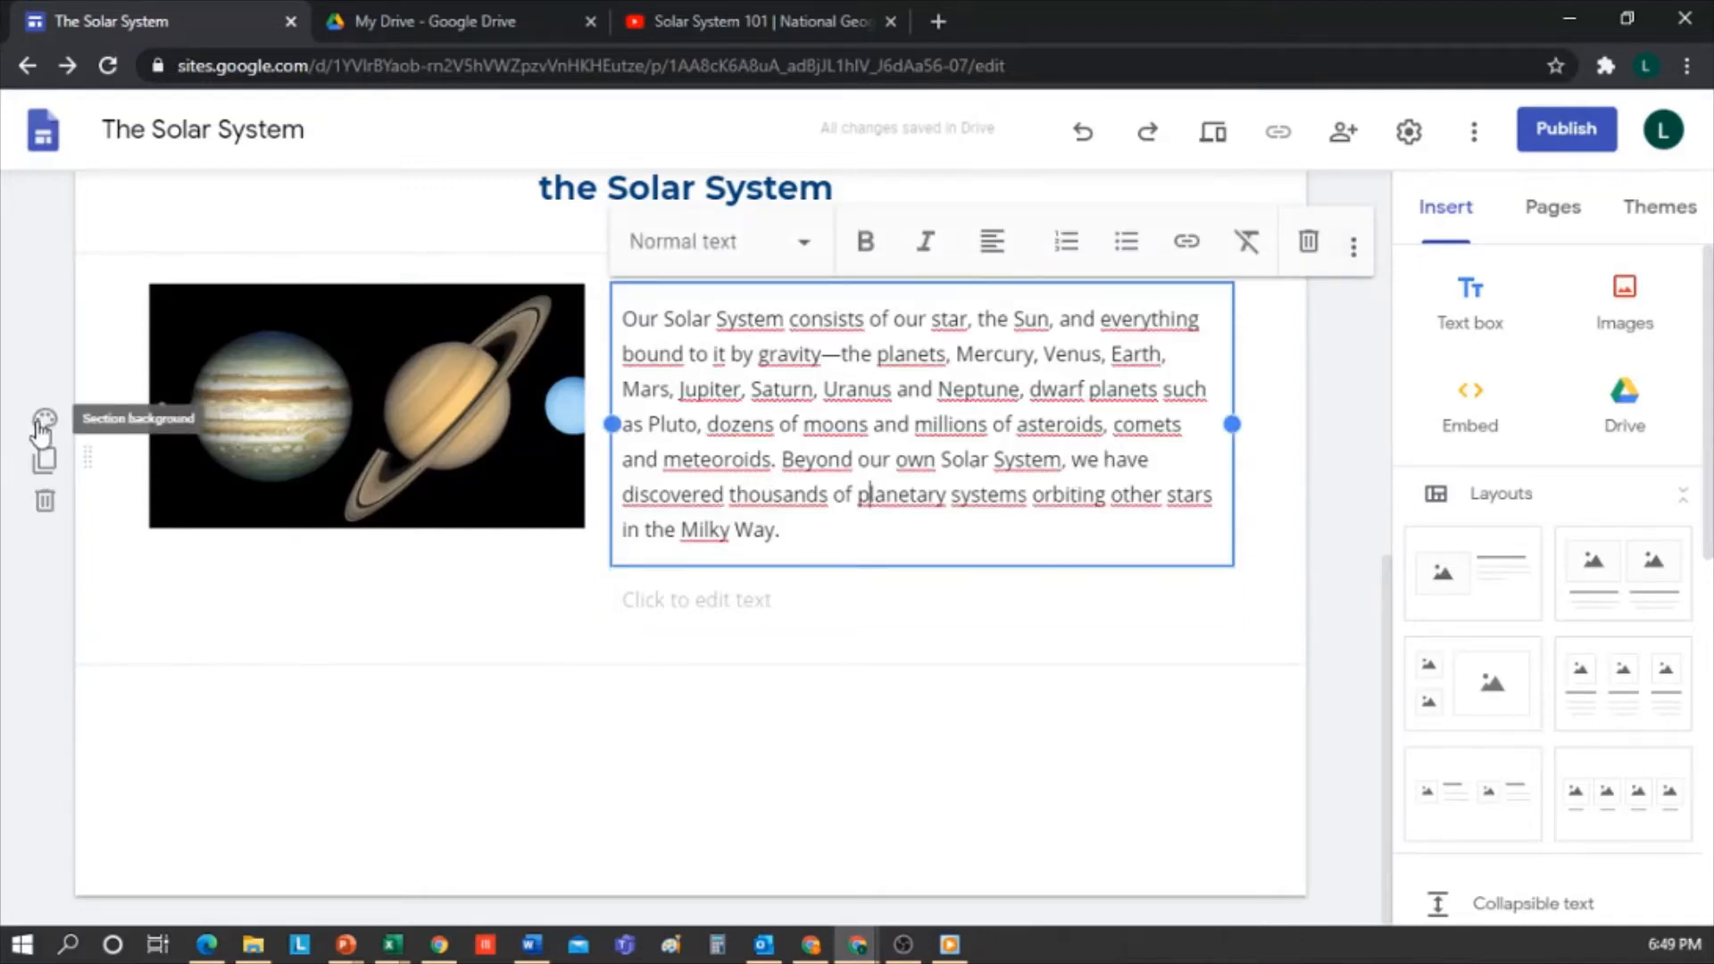
{"action": "left_click", "coordinate": [42, 423]}
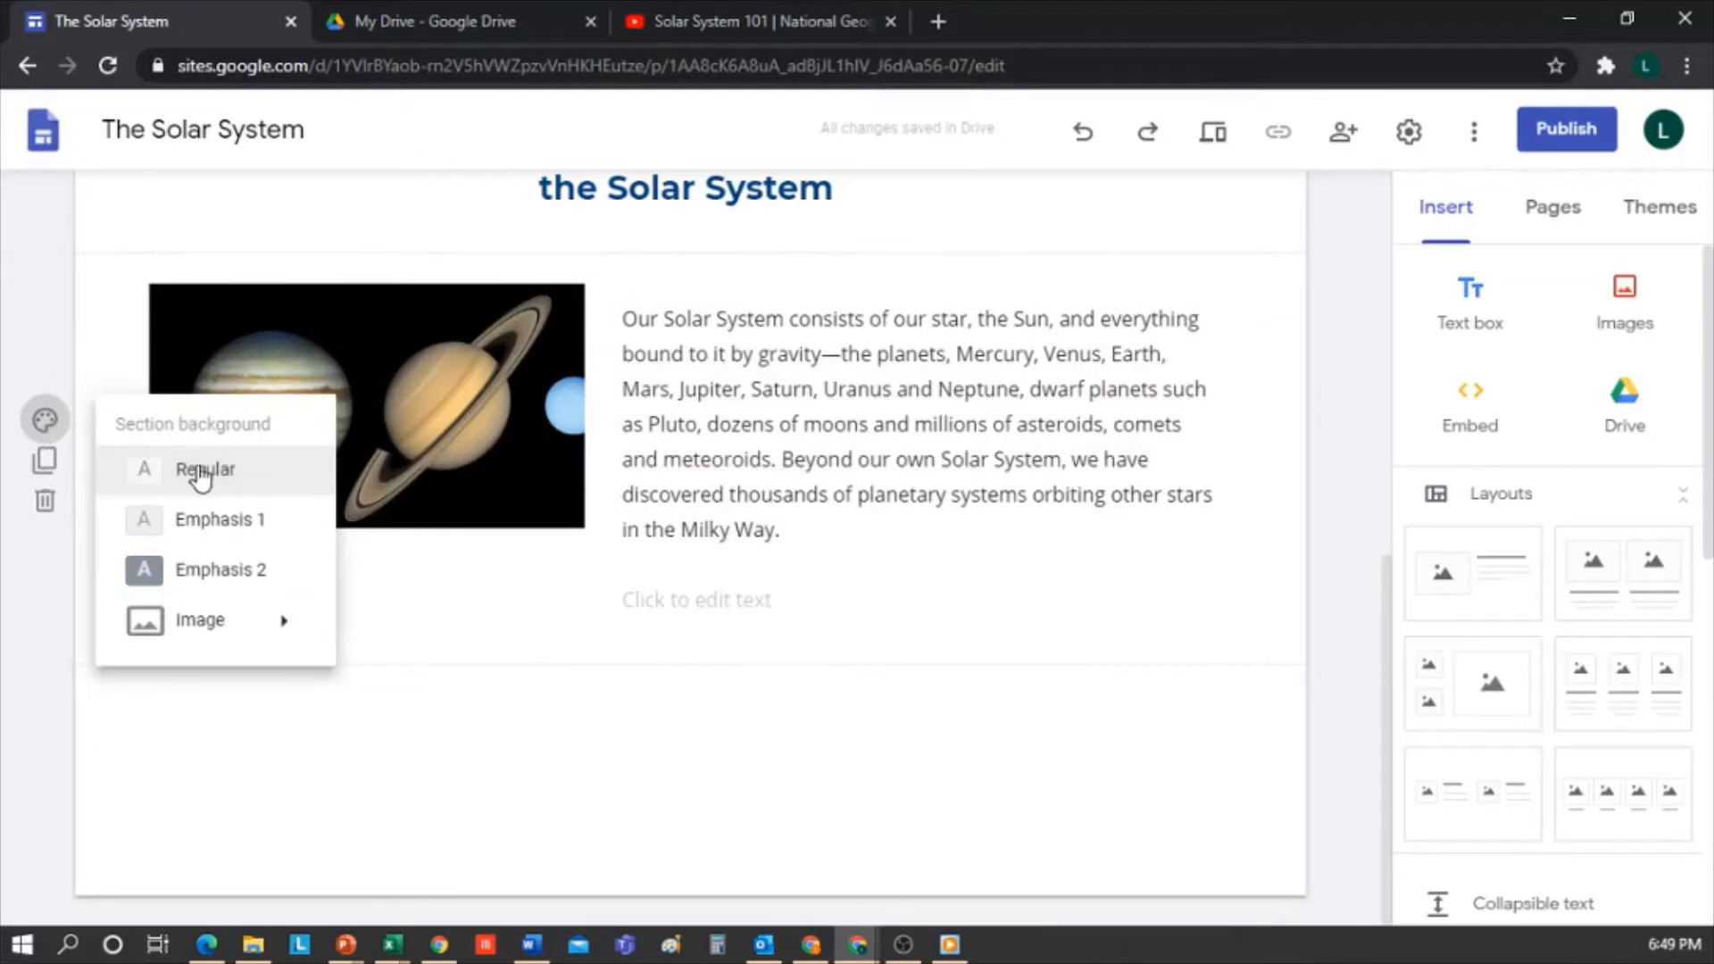
{"action": "left_click", "coordinate": [220, 522]}
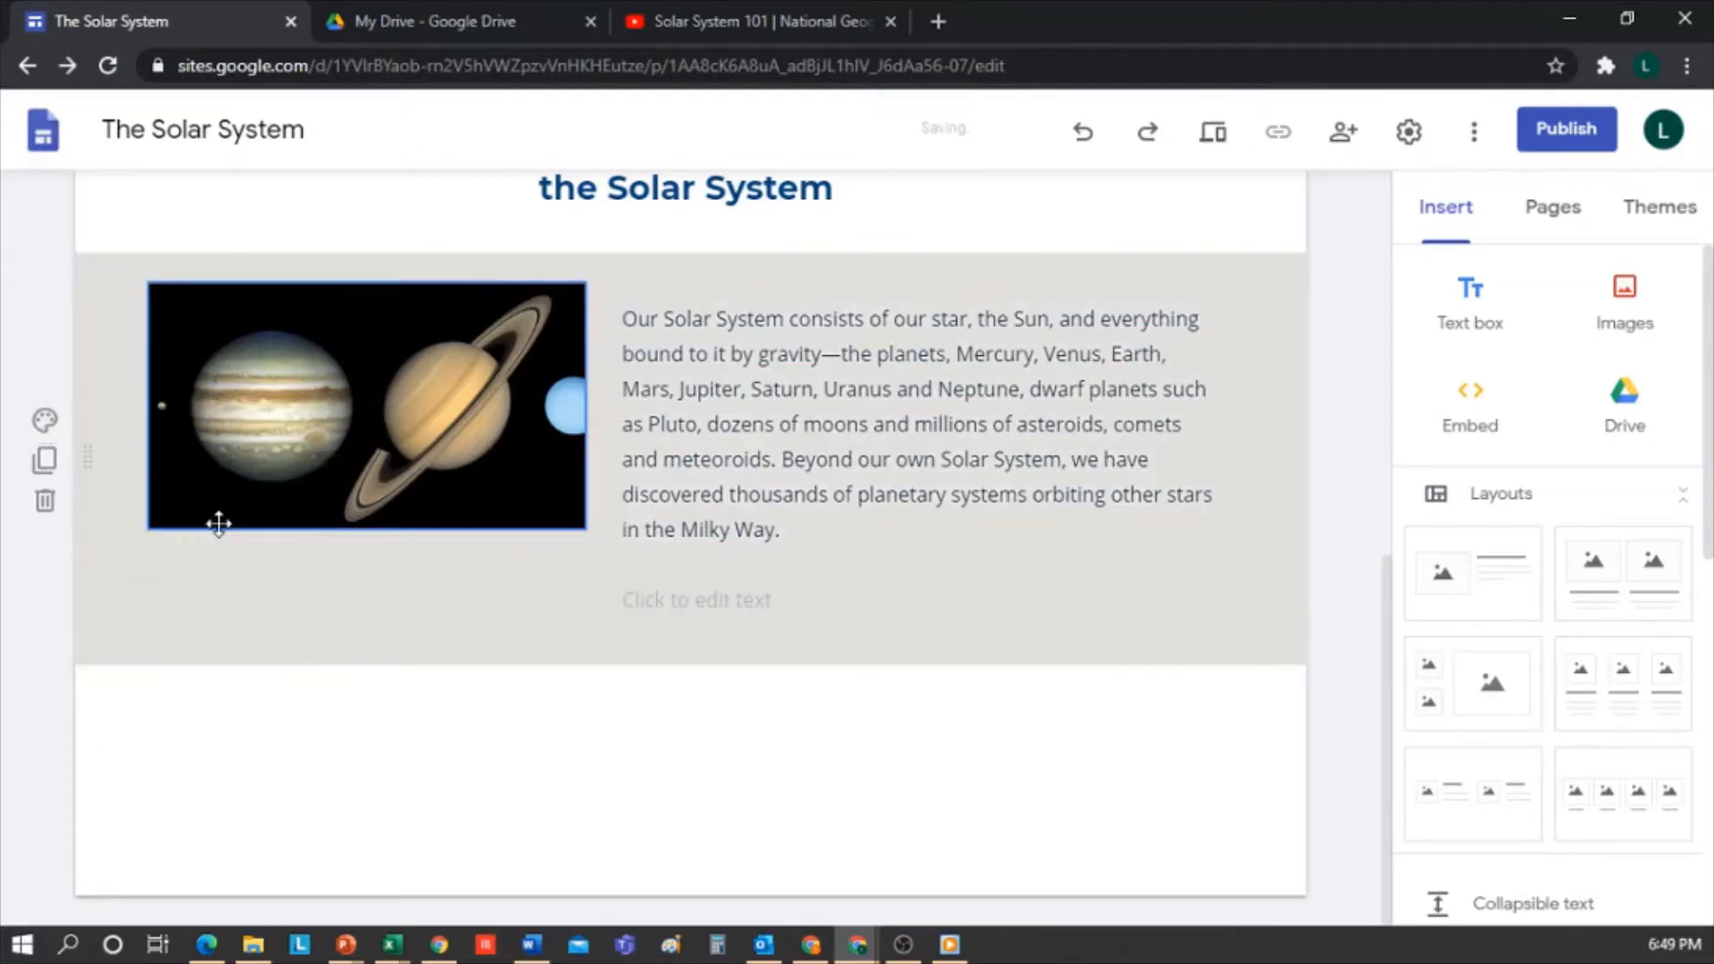
Set the background of the planets image section to Emphasis 2 and view the image background options
{"action": "left_click", "coordinate": [43, 421]}
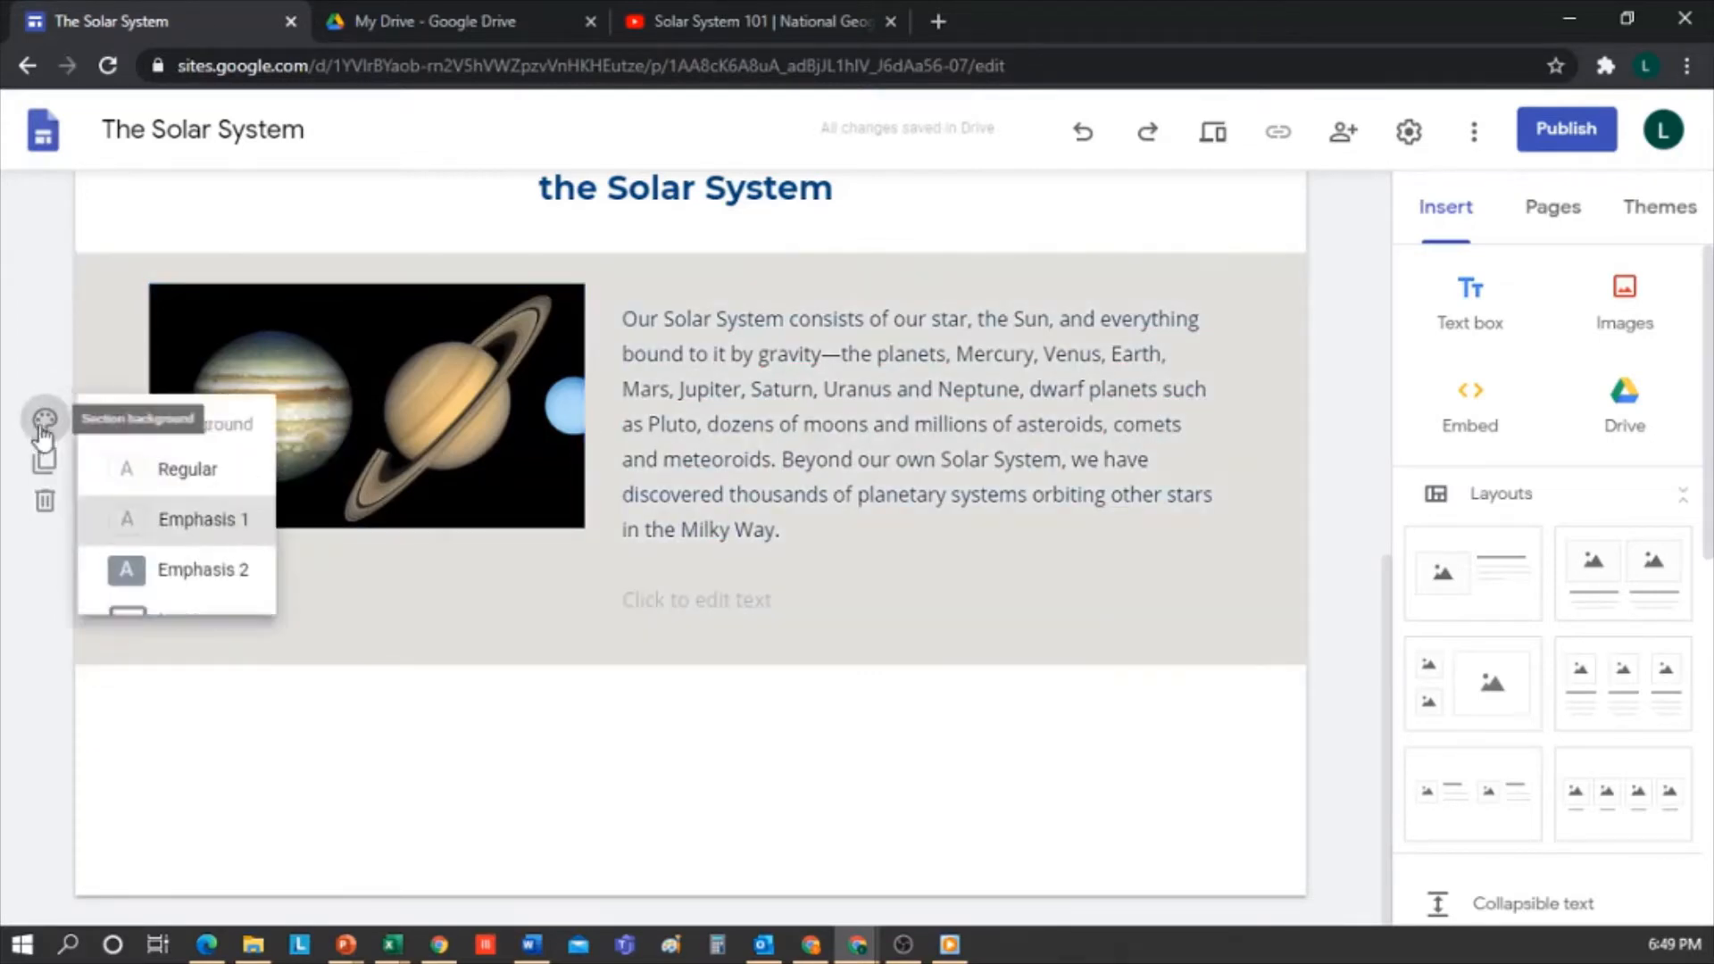
{"action": "left_click", "coordinate": [236, 578]}
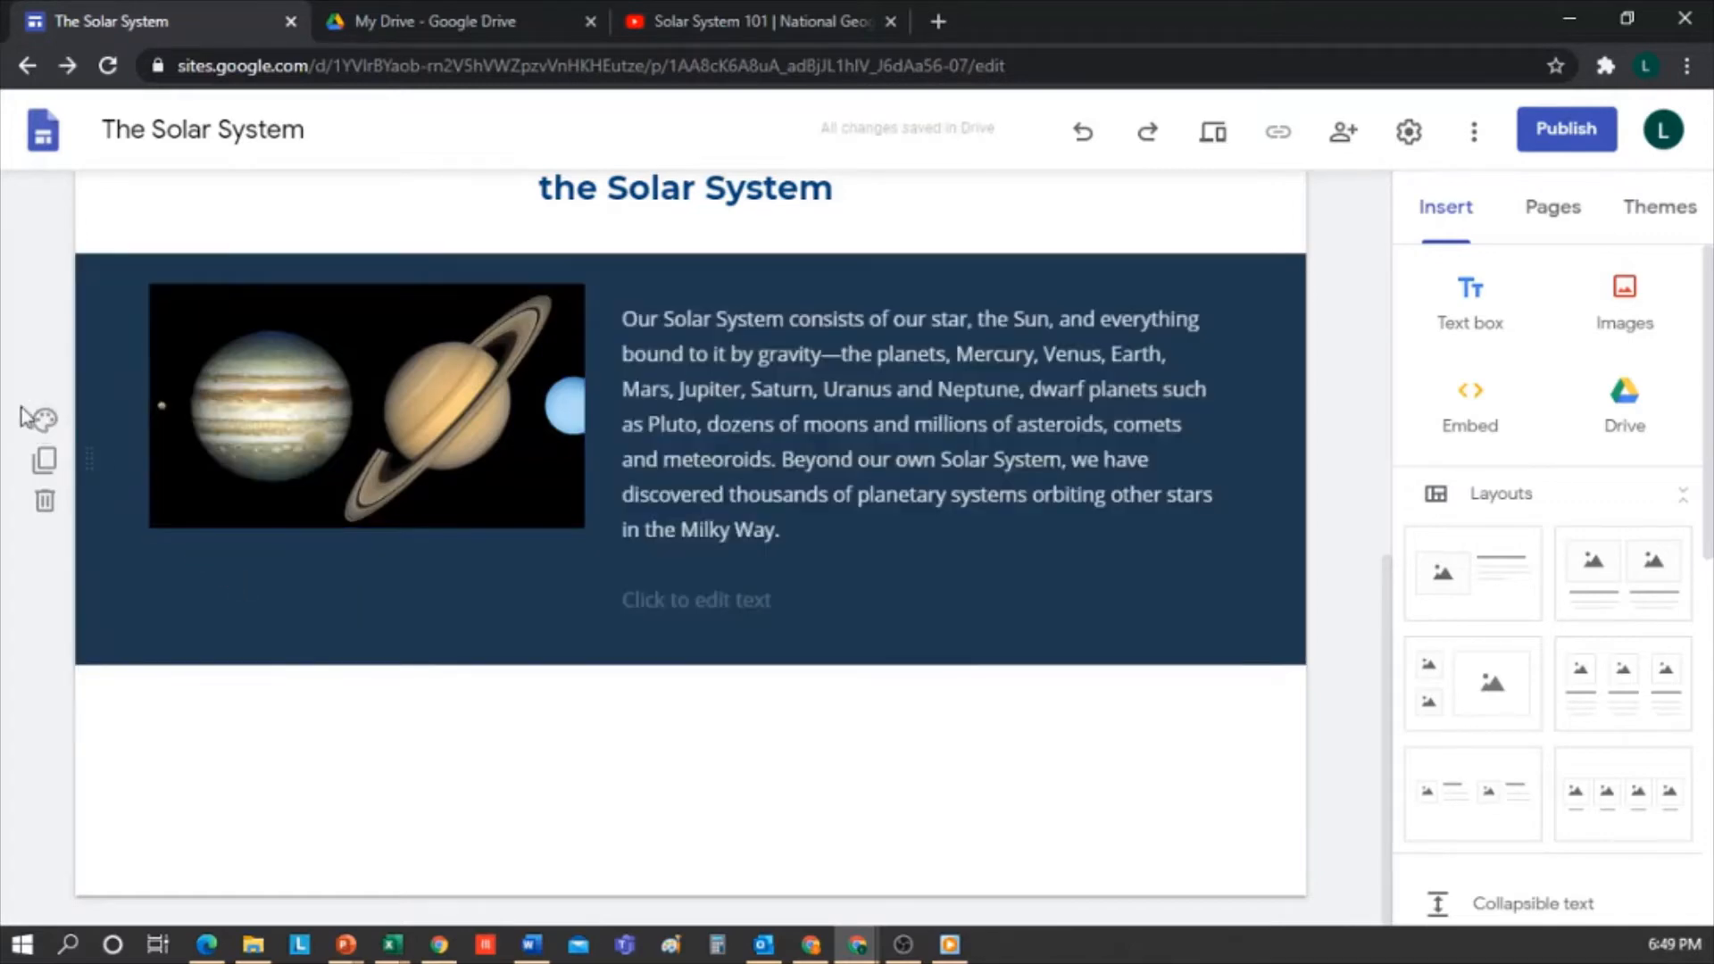
{"action": "left_click", "coordinate": [45, 420]}
{"action": "mouse_move", "coordinate": [272, 640]}
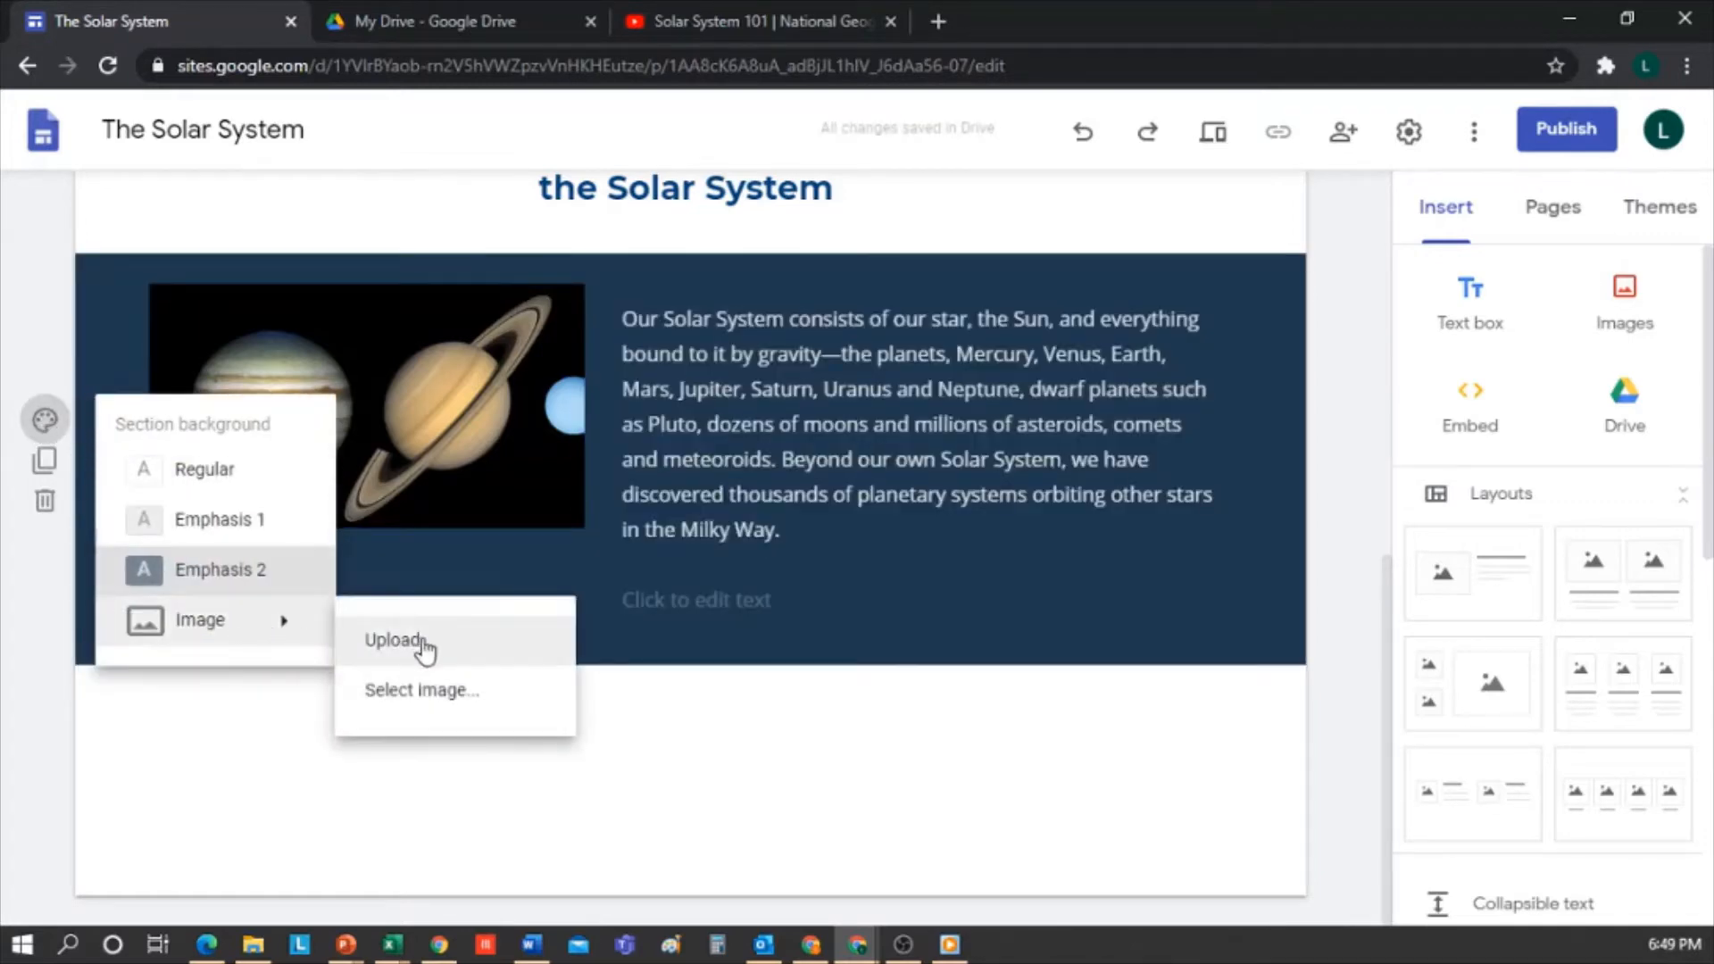
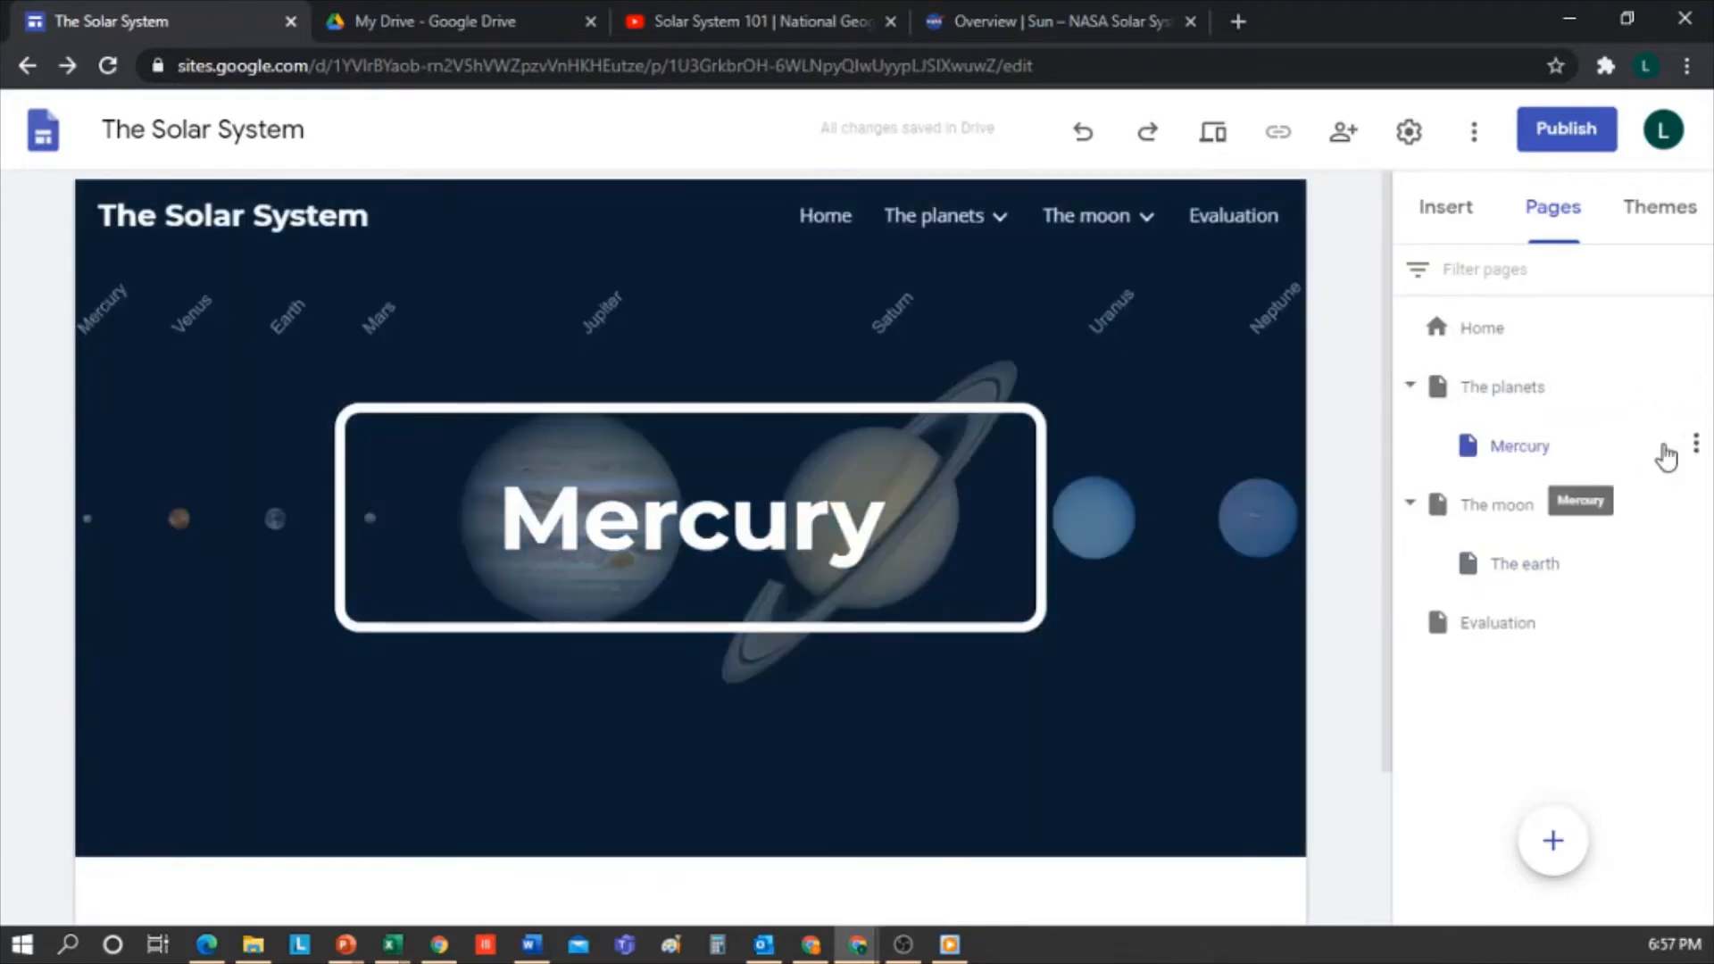
Check the page options of The planets, and move The earth from under The moon to be a subpage of The planets
{"action": "left_click", "coordinate": [1696, 386]}
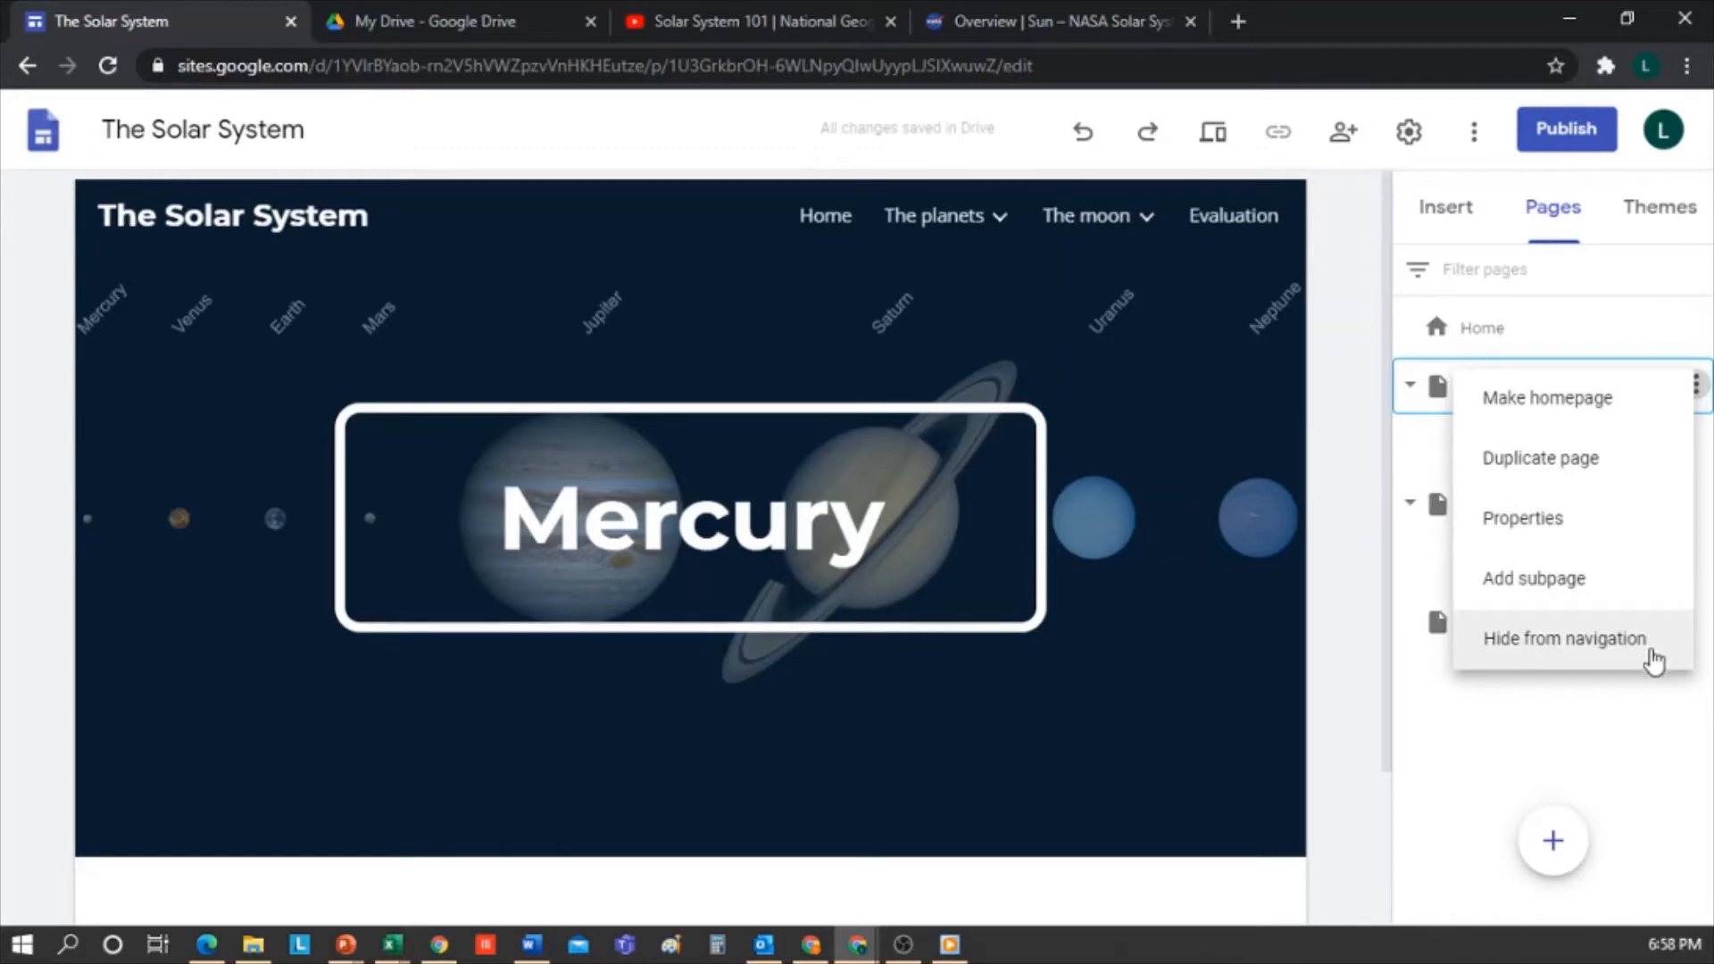
{"action": "left_click", "coordinate": [1642, 708]}
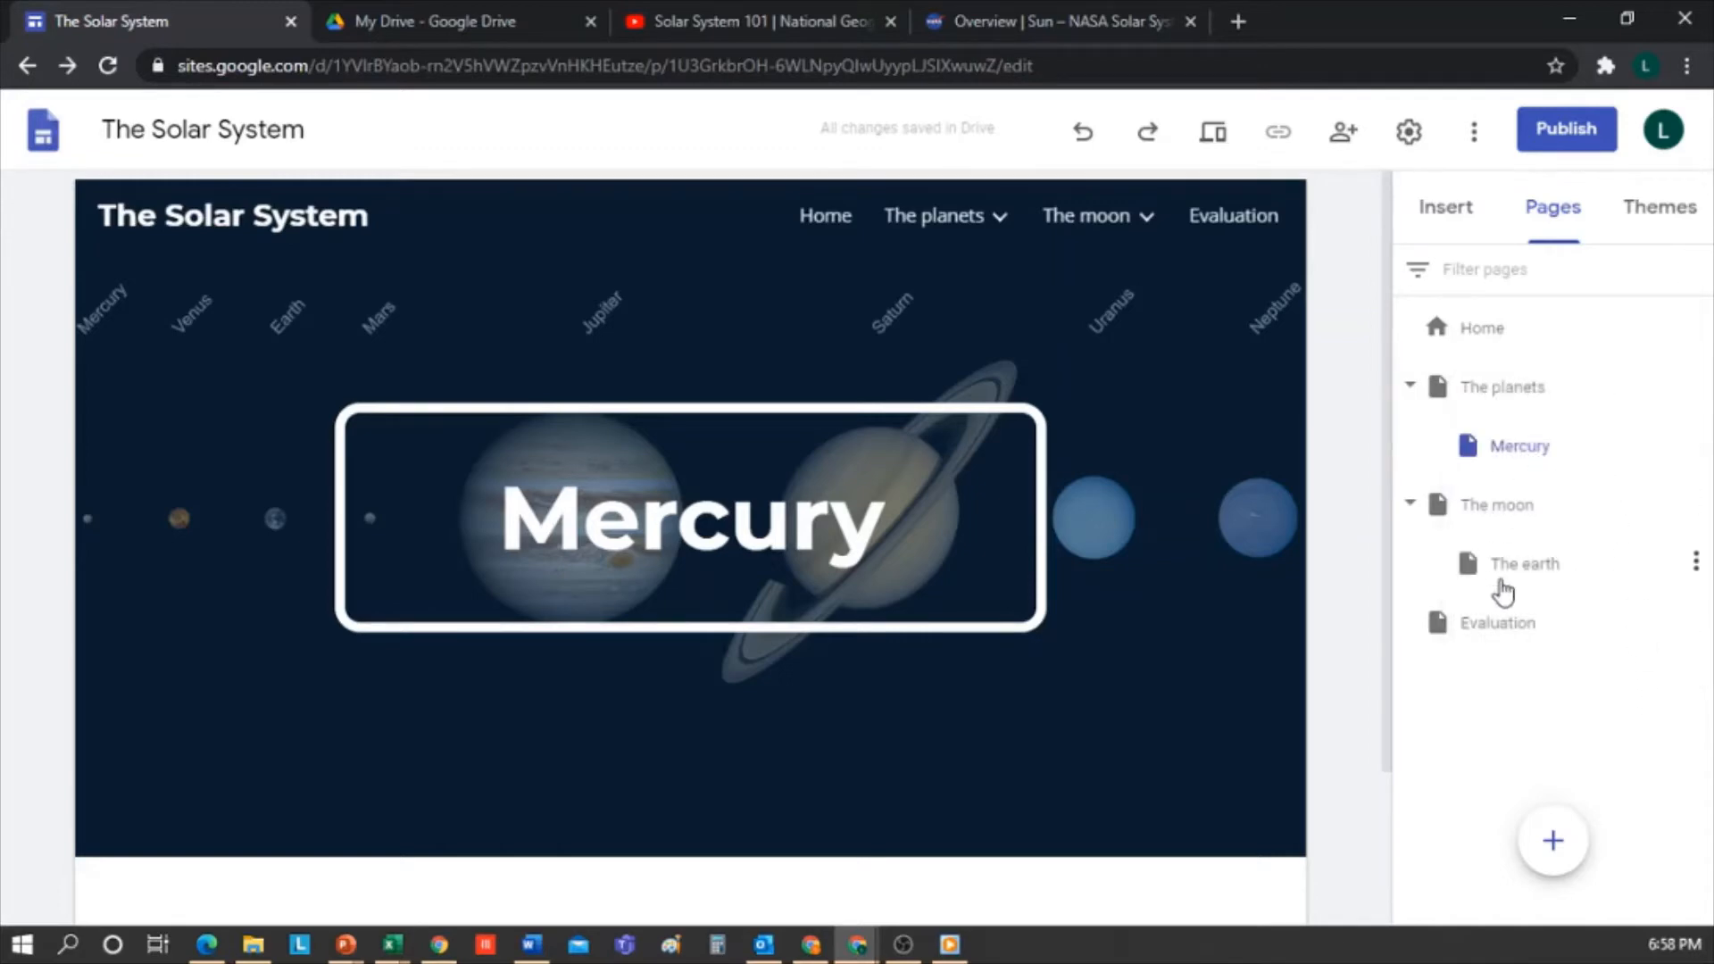
{"action": "left_click_drag", "start_coordinate": [1530, 563], "coordinate": [1612, 468]}
{"action": "left_click_drag", "start_coordinate": [1491, 504], "coordinate": [1553, 432]}
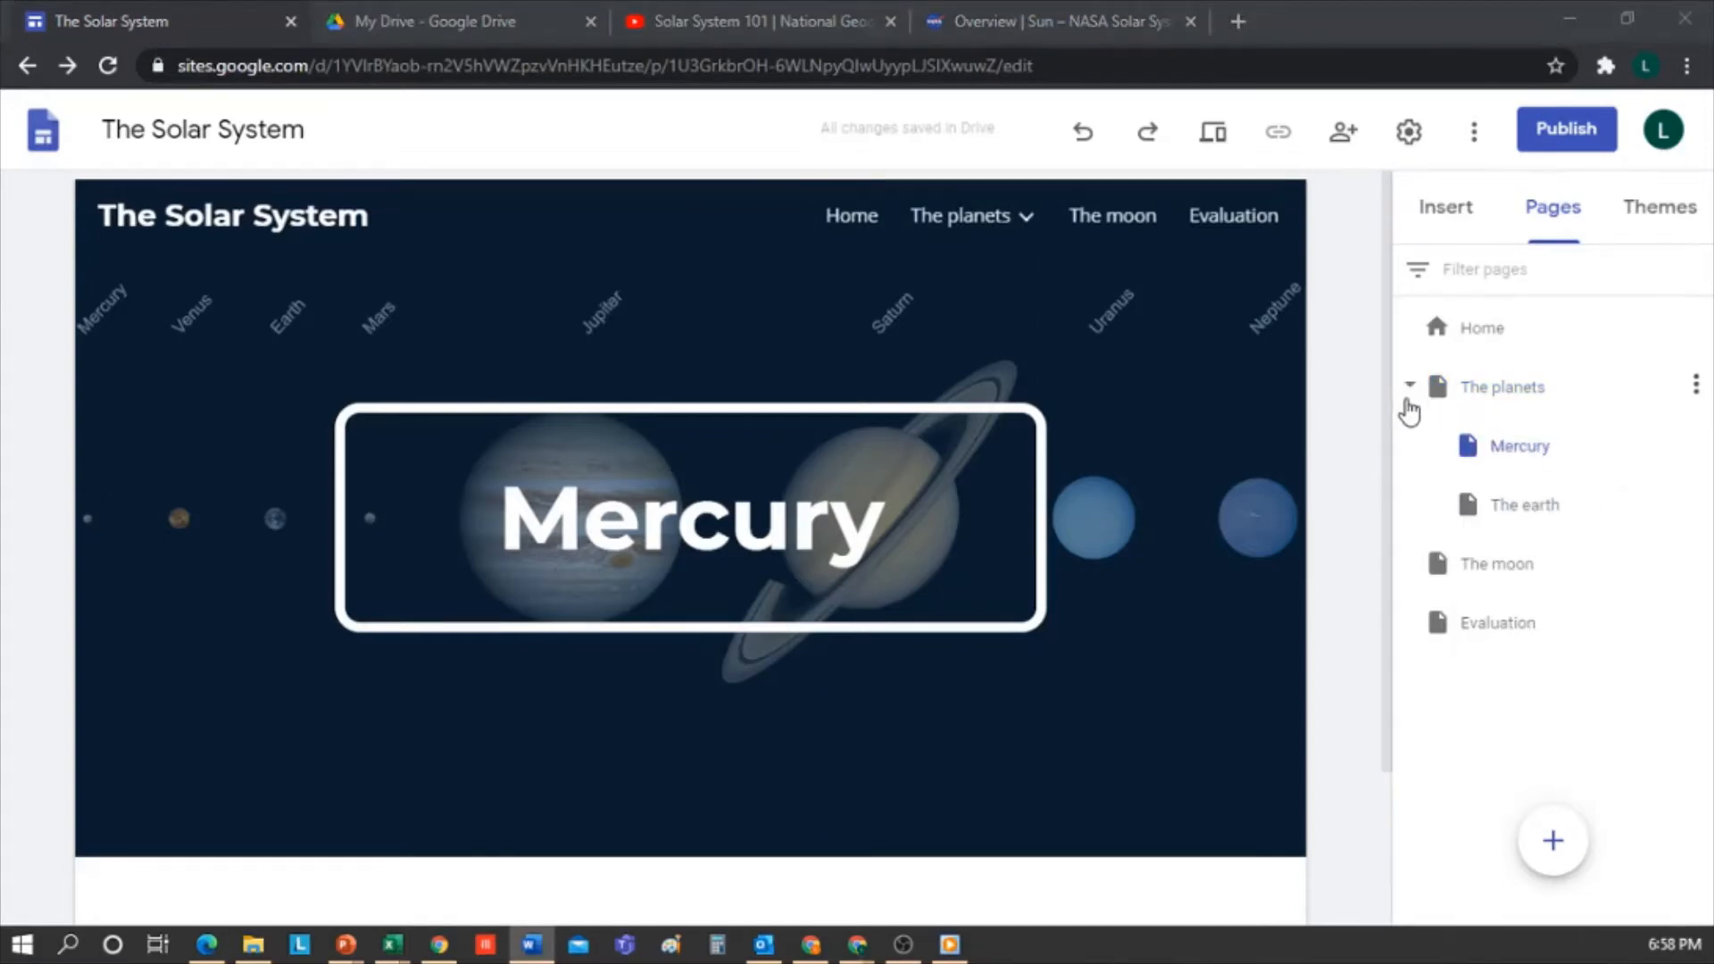
Open The planets page and change its header type to Banner
{"action": "left_click", "coordinate": [945, 219]}
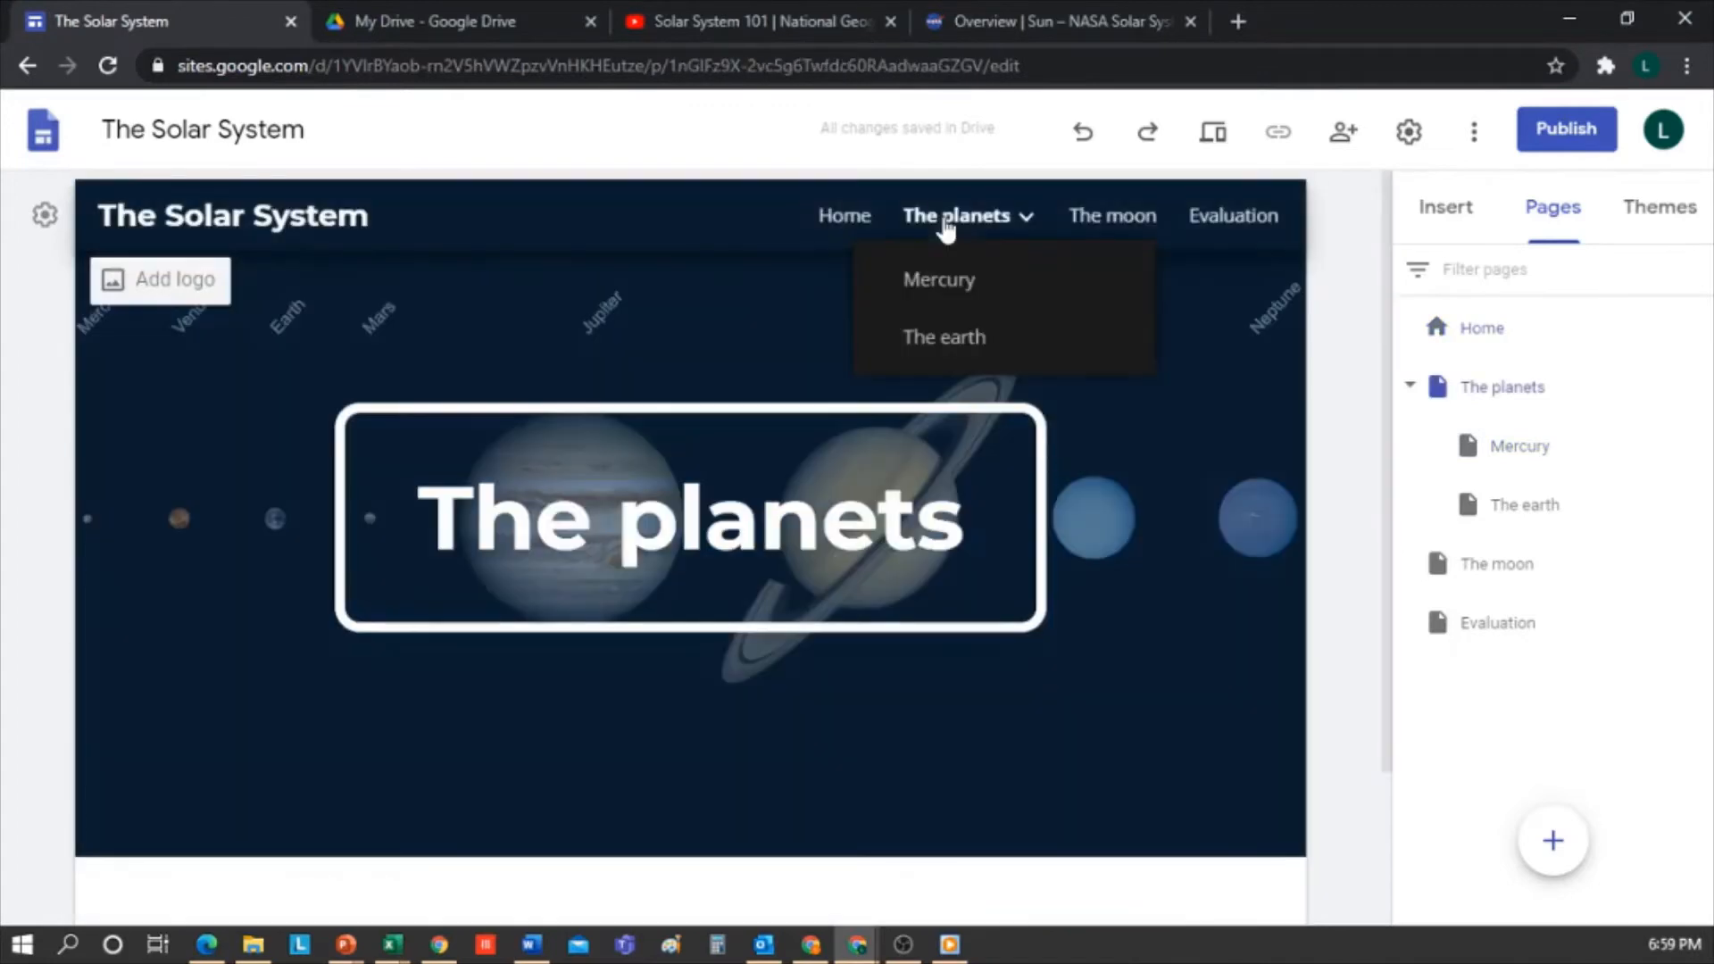
{"action": "mouse_move", "coordinate": [421, 757]}
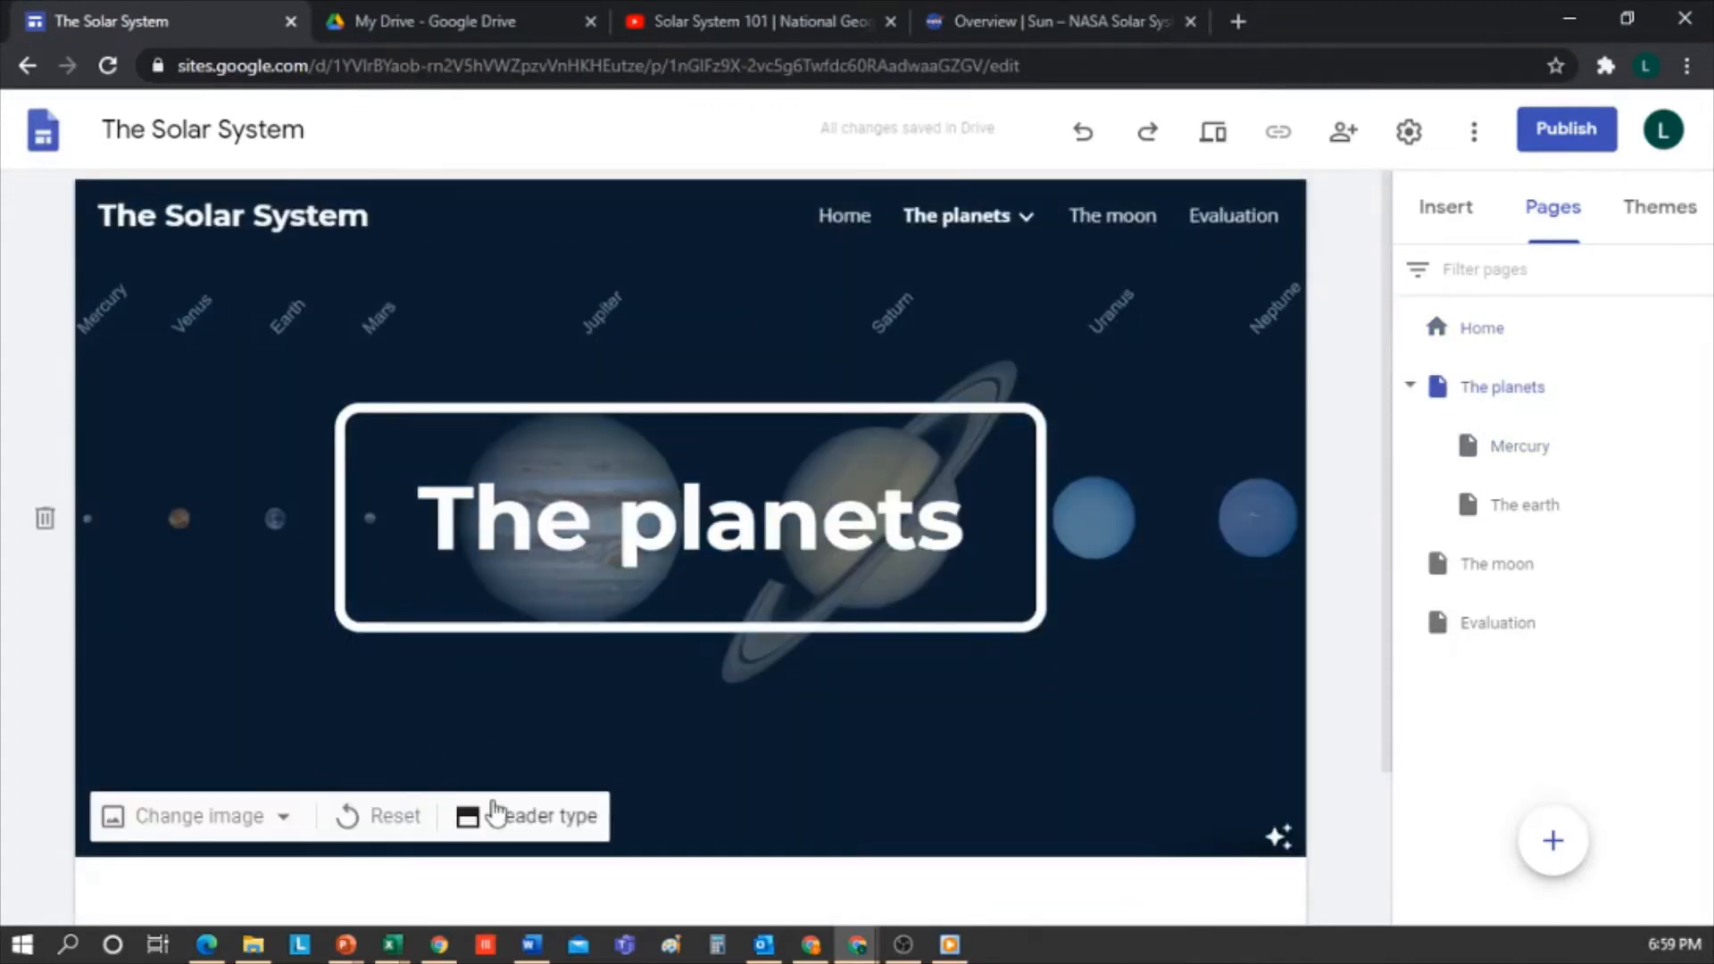
{"action": "left_click", "coordinate": [542, 819]}
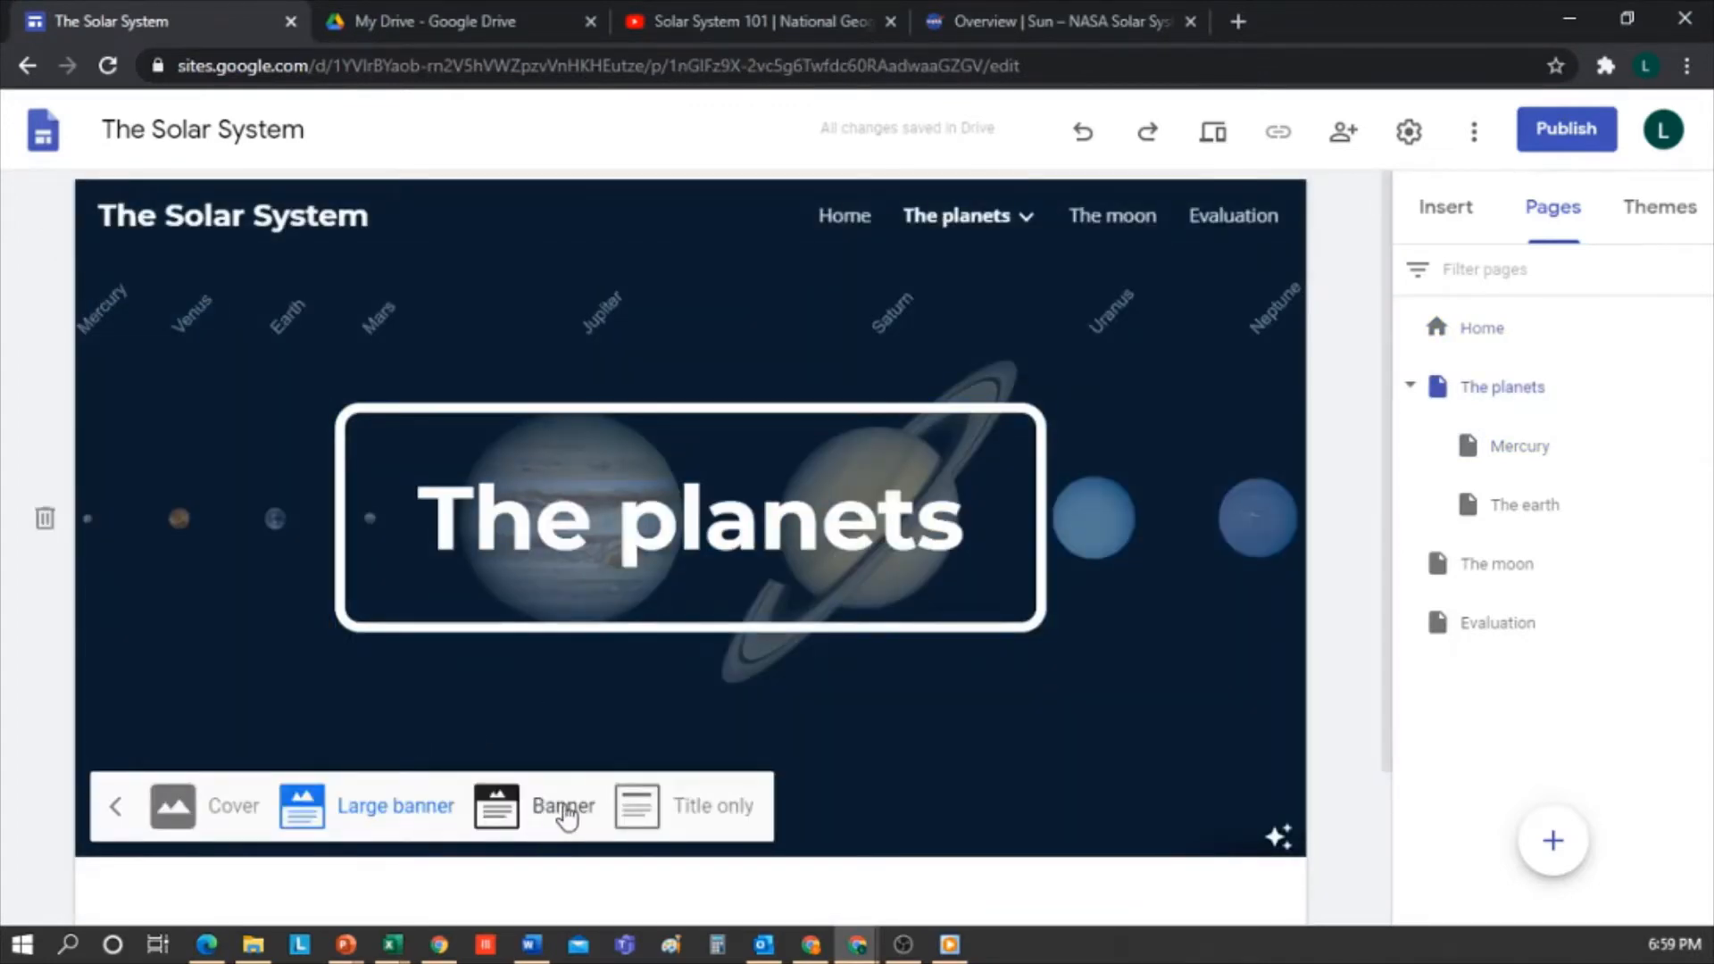
{"action": "left_click", "coordinate": [562, 814]}
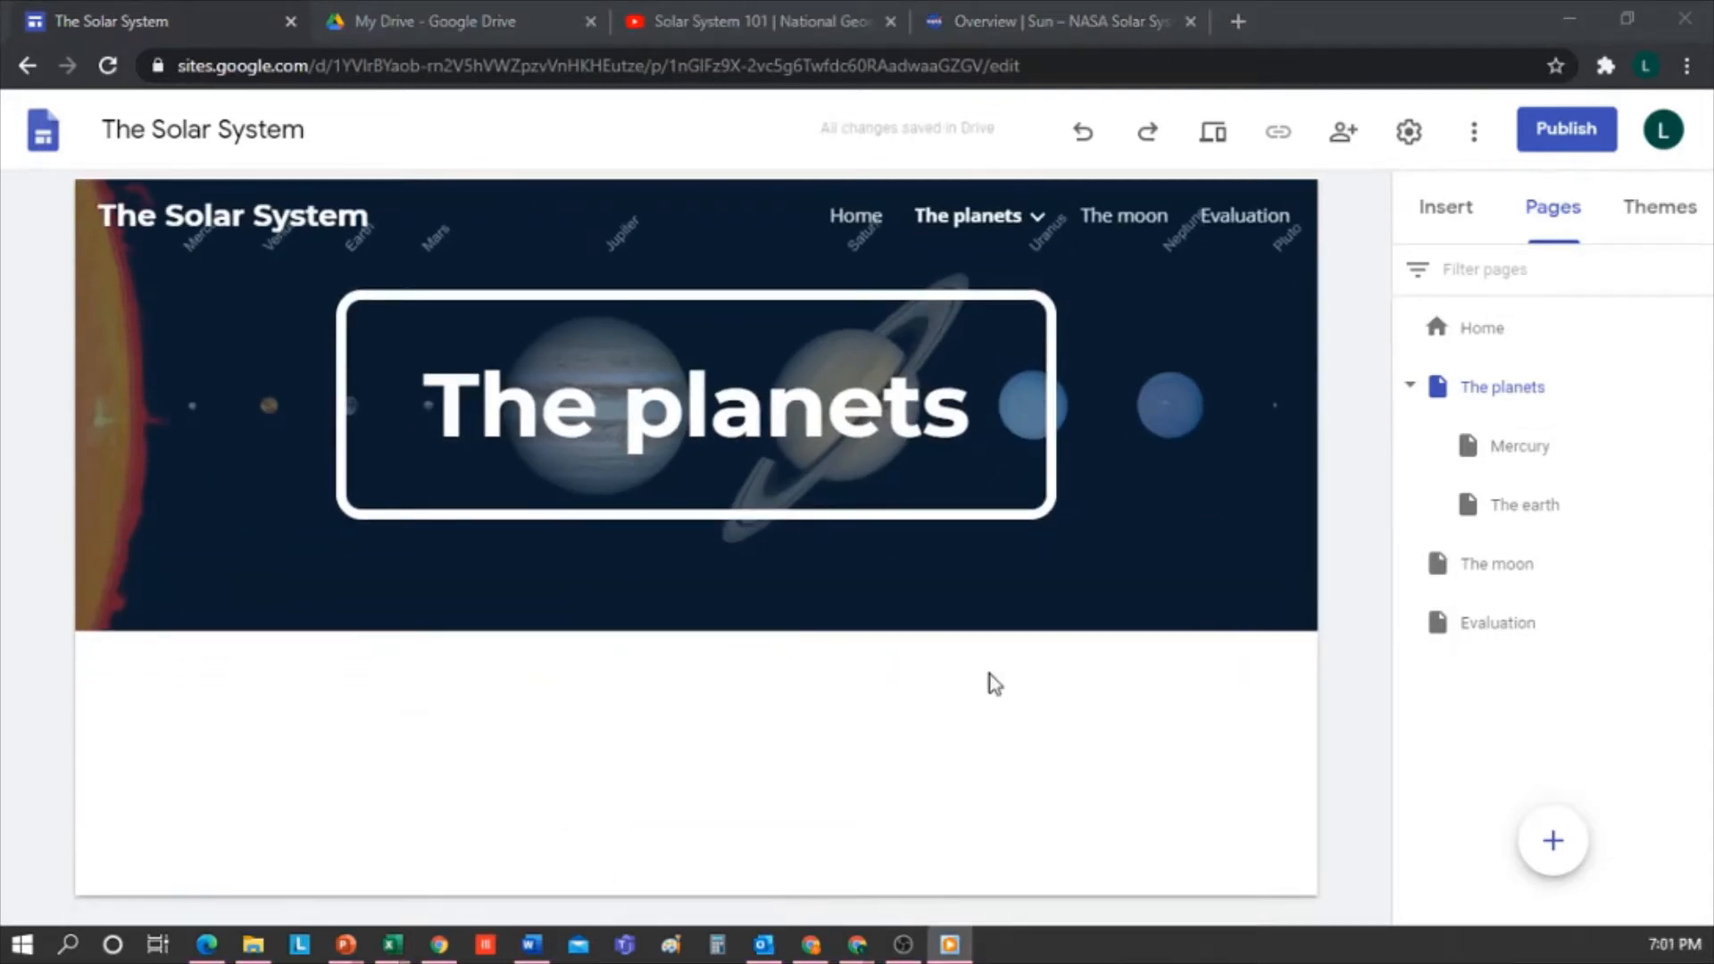
Add a collapsible text block to The planets page with the heading "What planets make up the Solar System?"
{"action": "left_click", "coordinate": [1439, 228]}
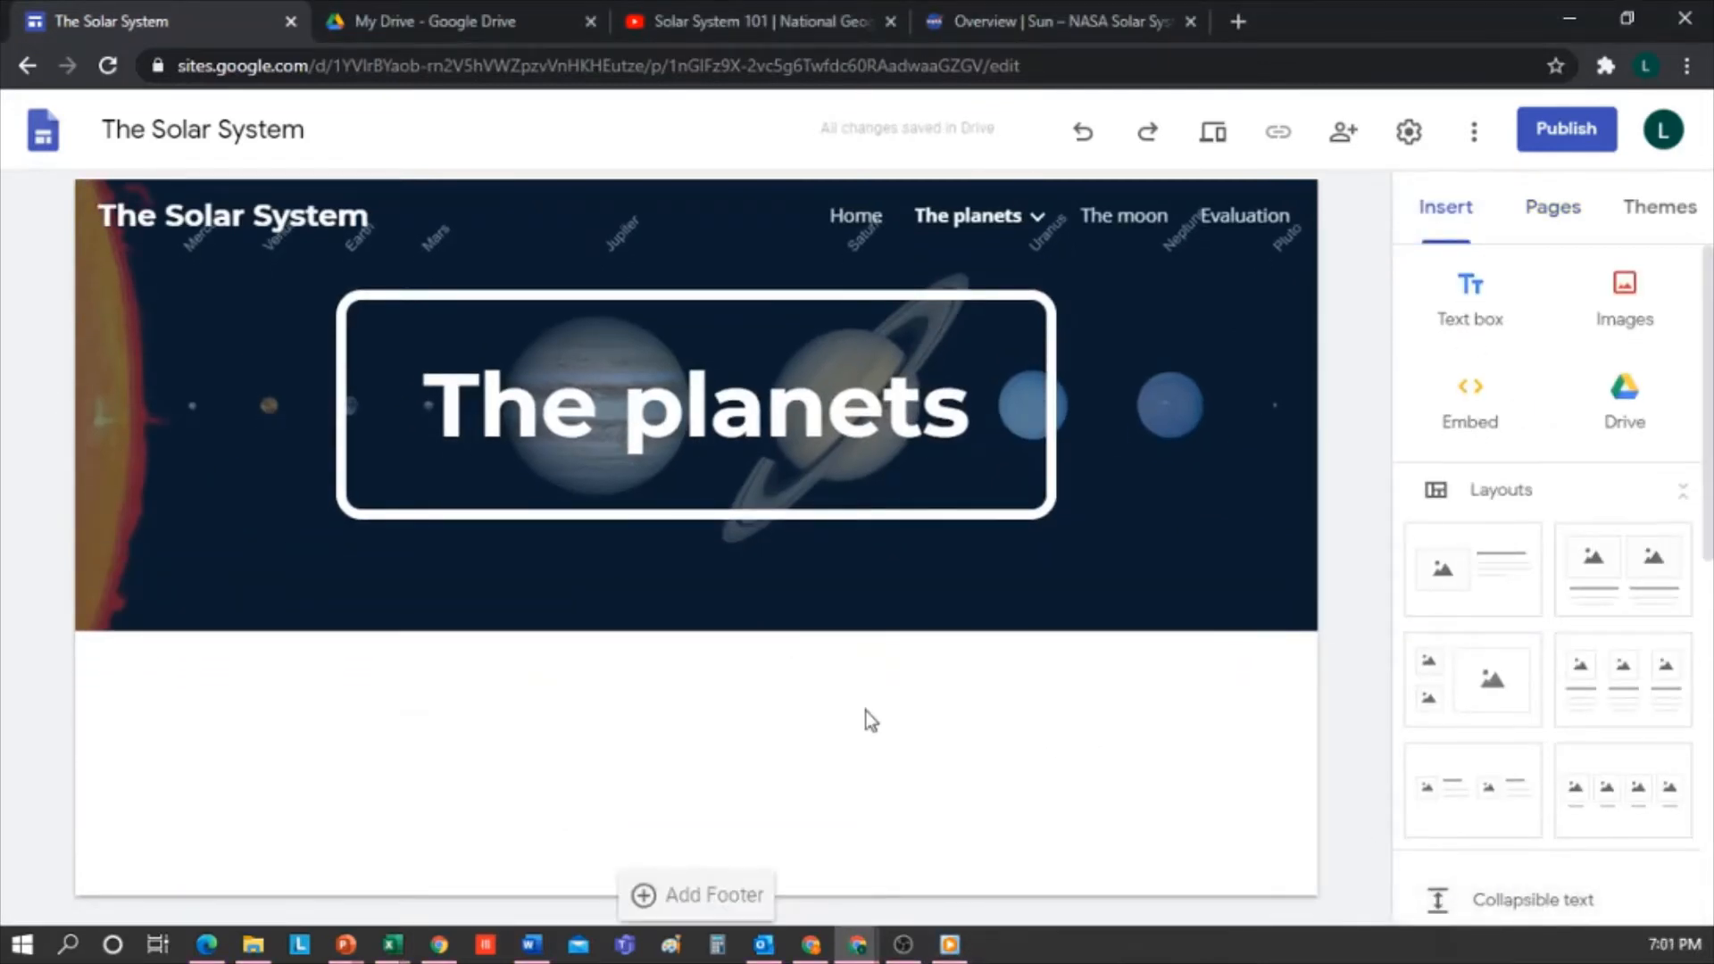
{"action": "left_click", "coordinate": [1517, 901]}
{"action": "left_click", "coordinate": [471, 533]}
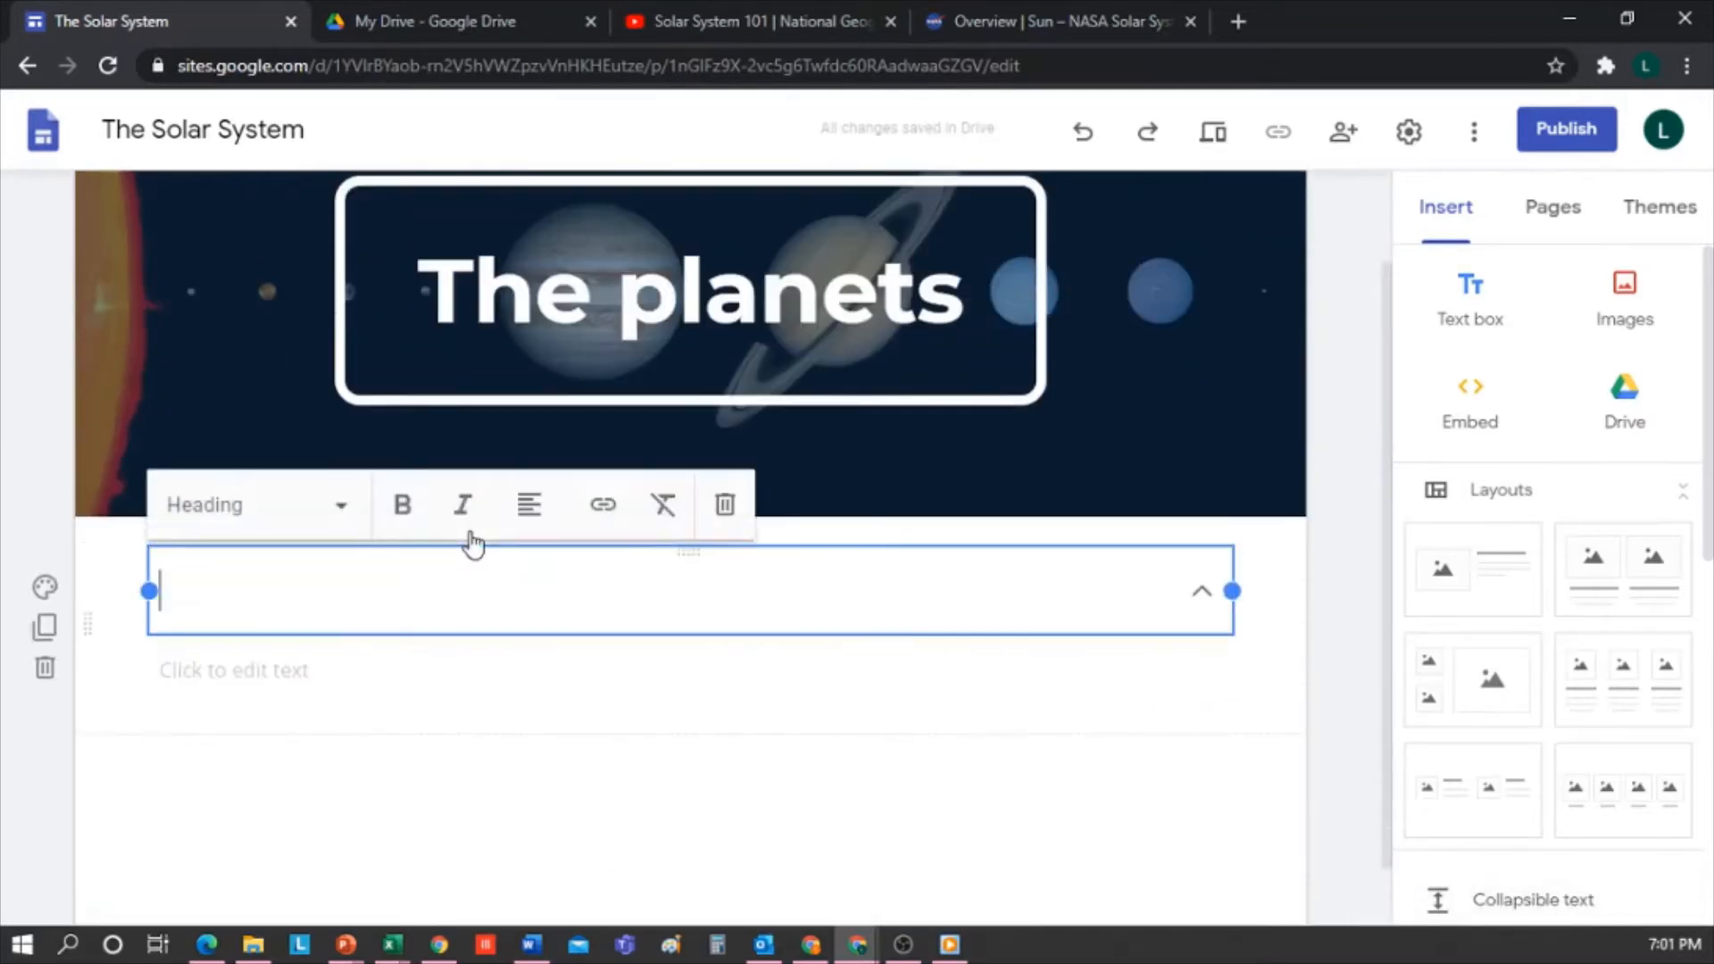
{"action": "type", "text": "What planets make up the Solar System?"}
Start a bulleted list in the collapsible block's body text with Mercury, Venus, Earth, Mars and Jupiter
{"action": "left_click", "coordinate": [339, 670]}
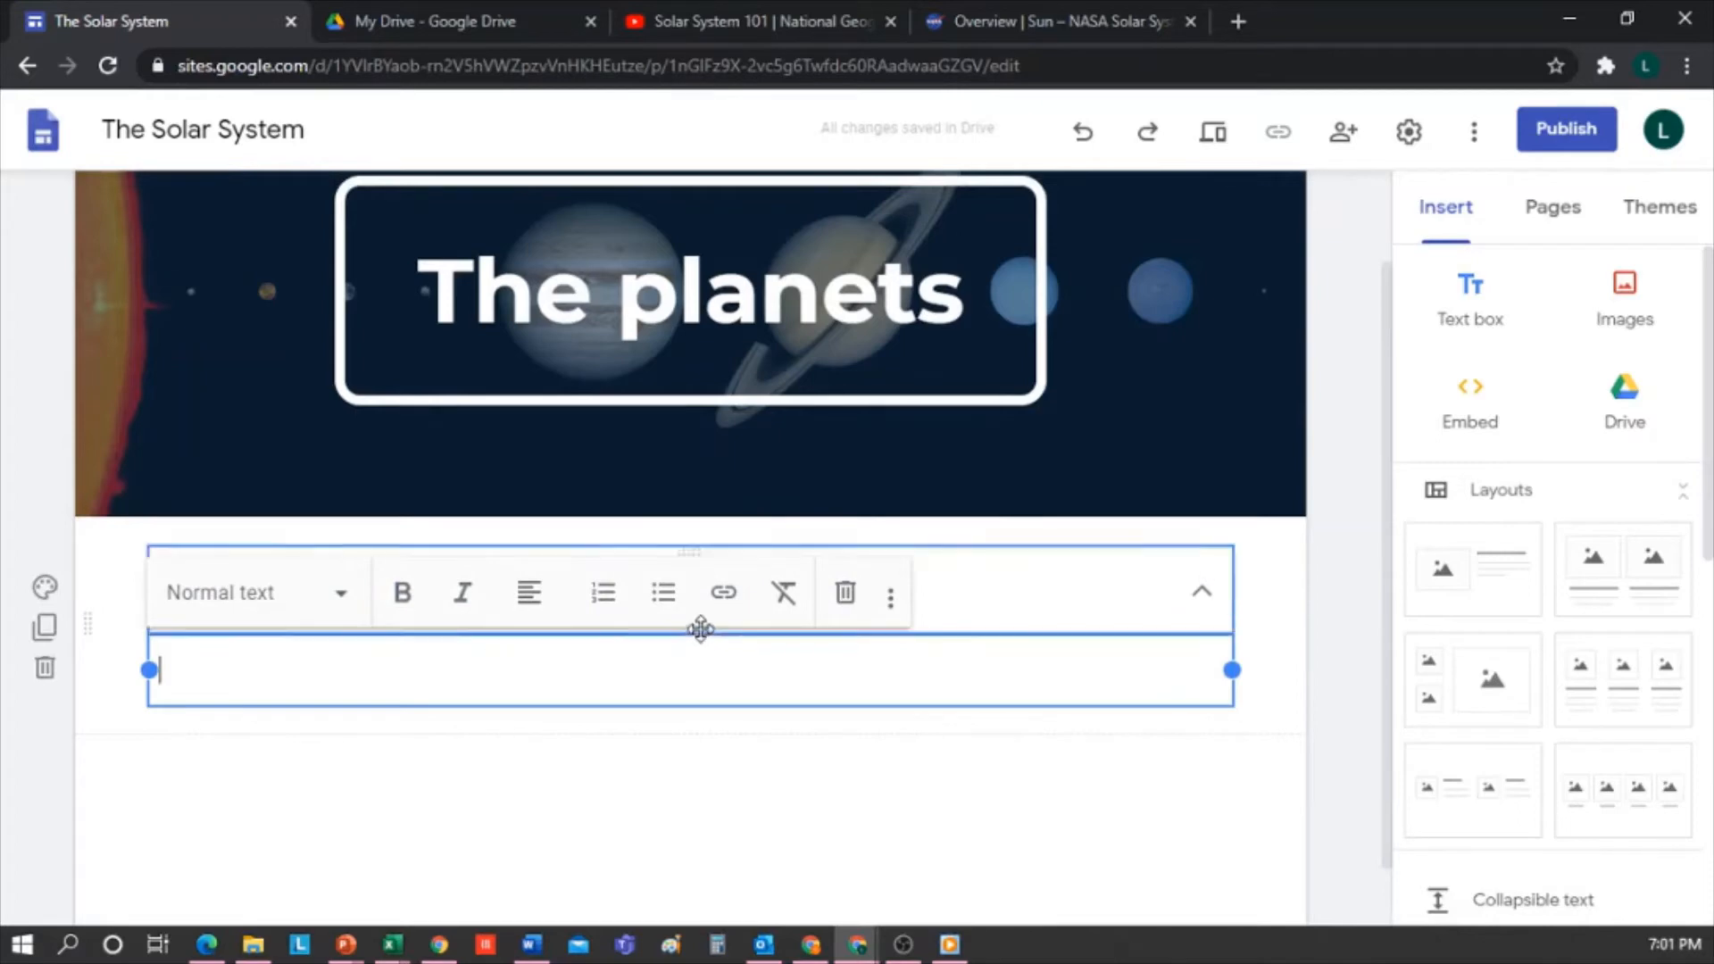
{"action": "left_click", "coordinate": [665, 600]}
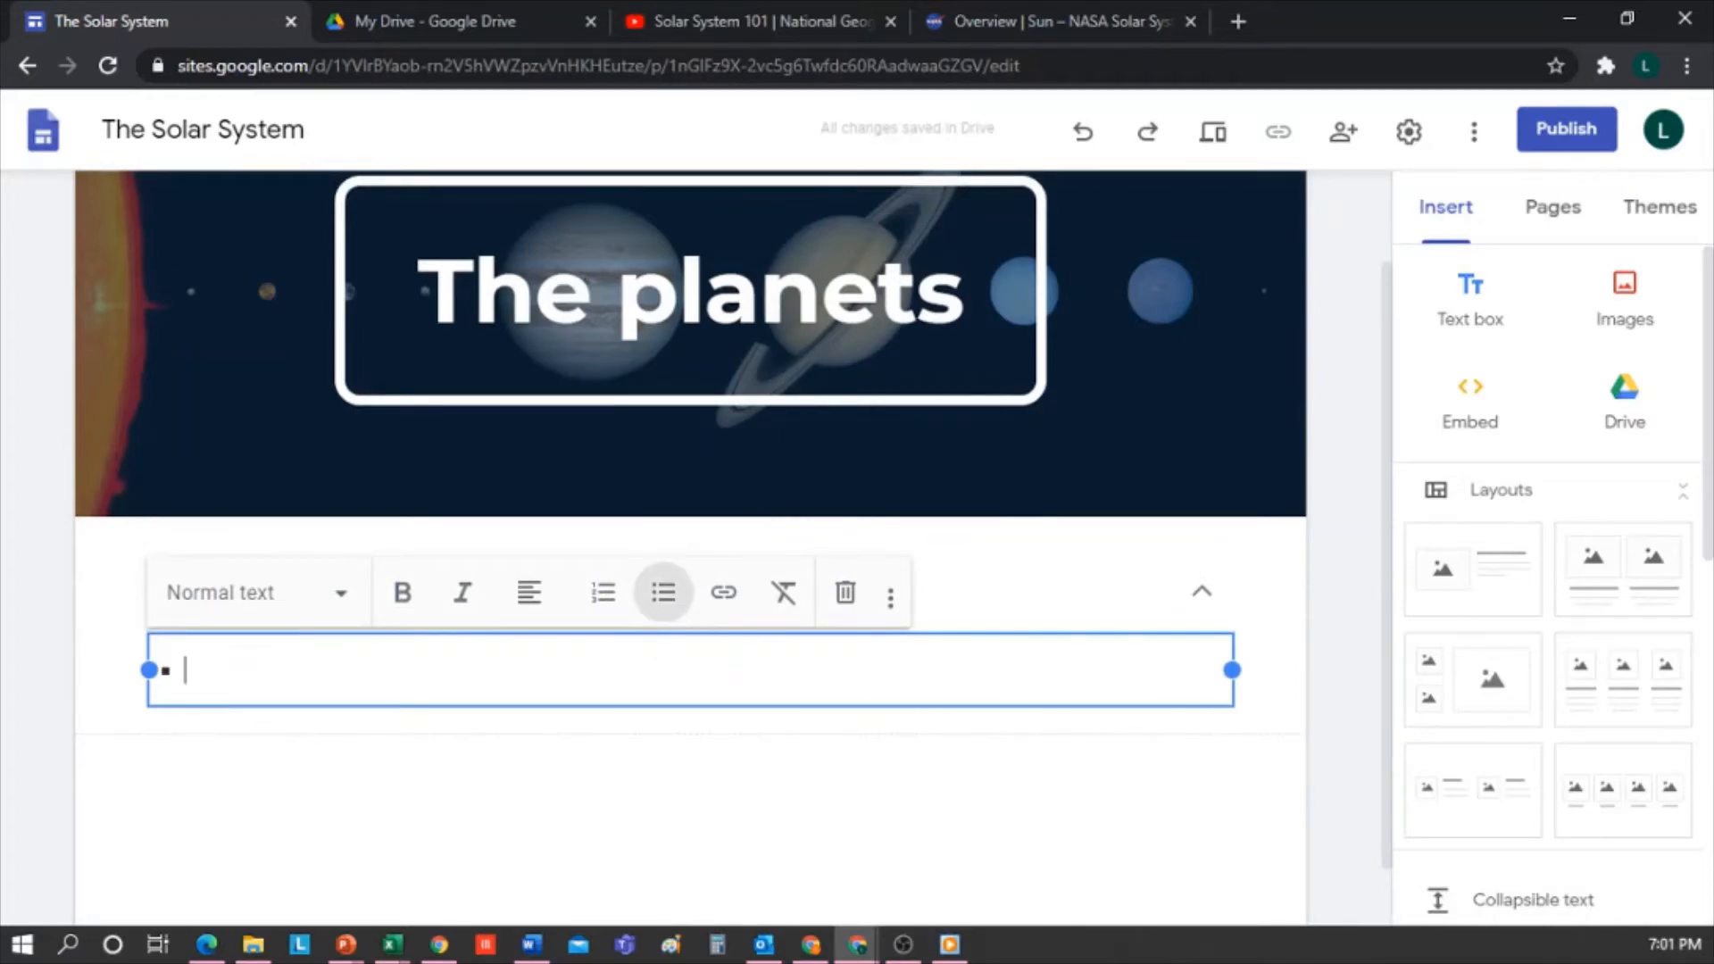
{"action": "type", "text": "Mercury"}
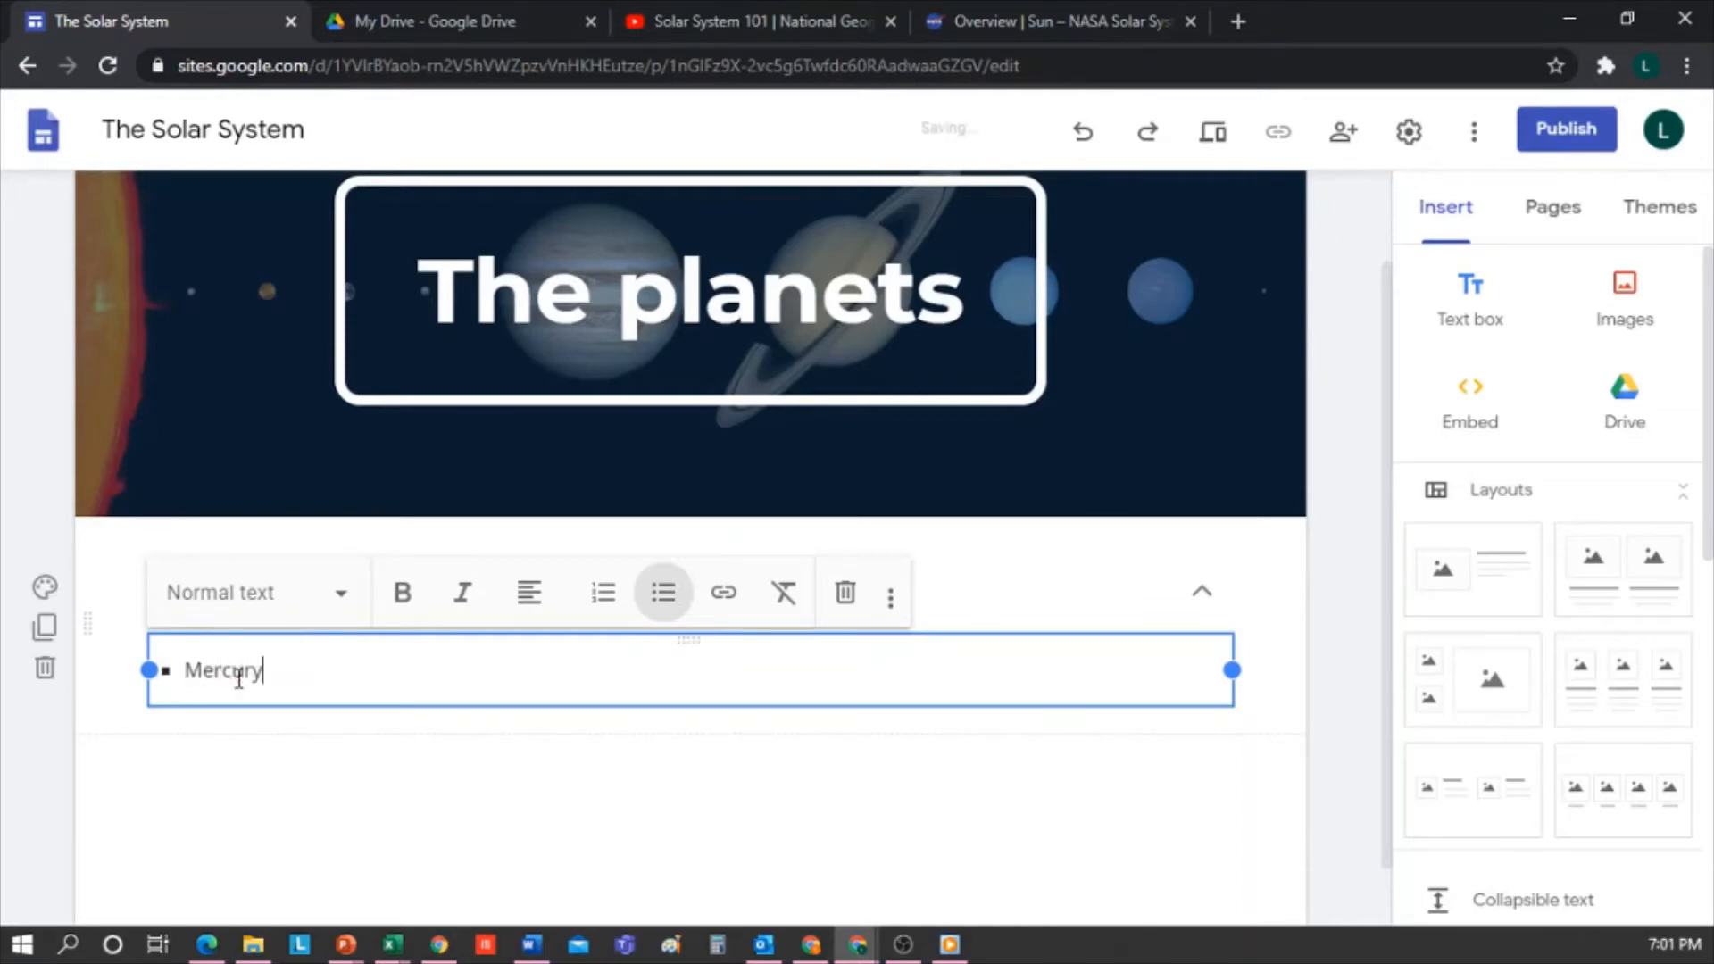
{"action": "key", "text": "Return"}
{"action": "type", "text": "Venus"}
{"action": "key", "text": "Return"}
{"action": "type", "text": "Ea"}
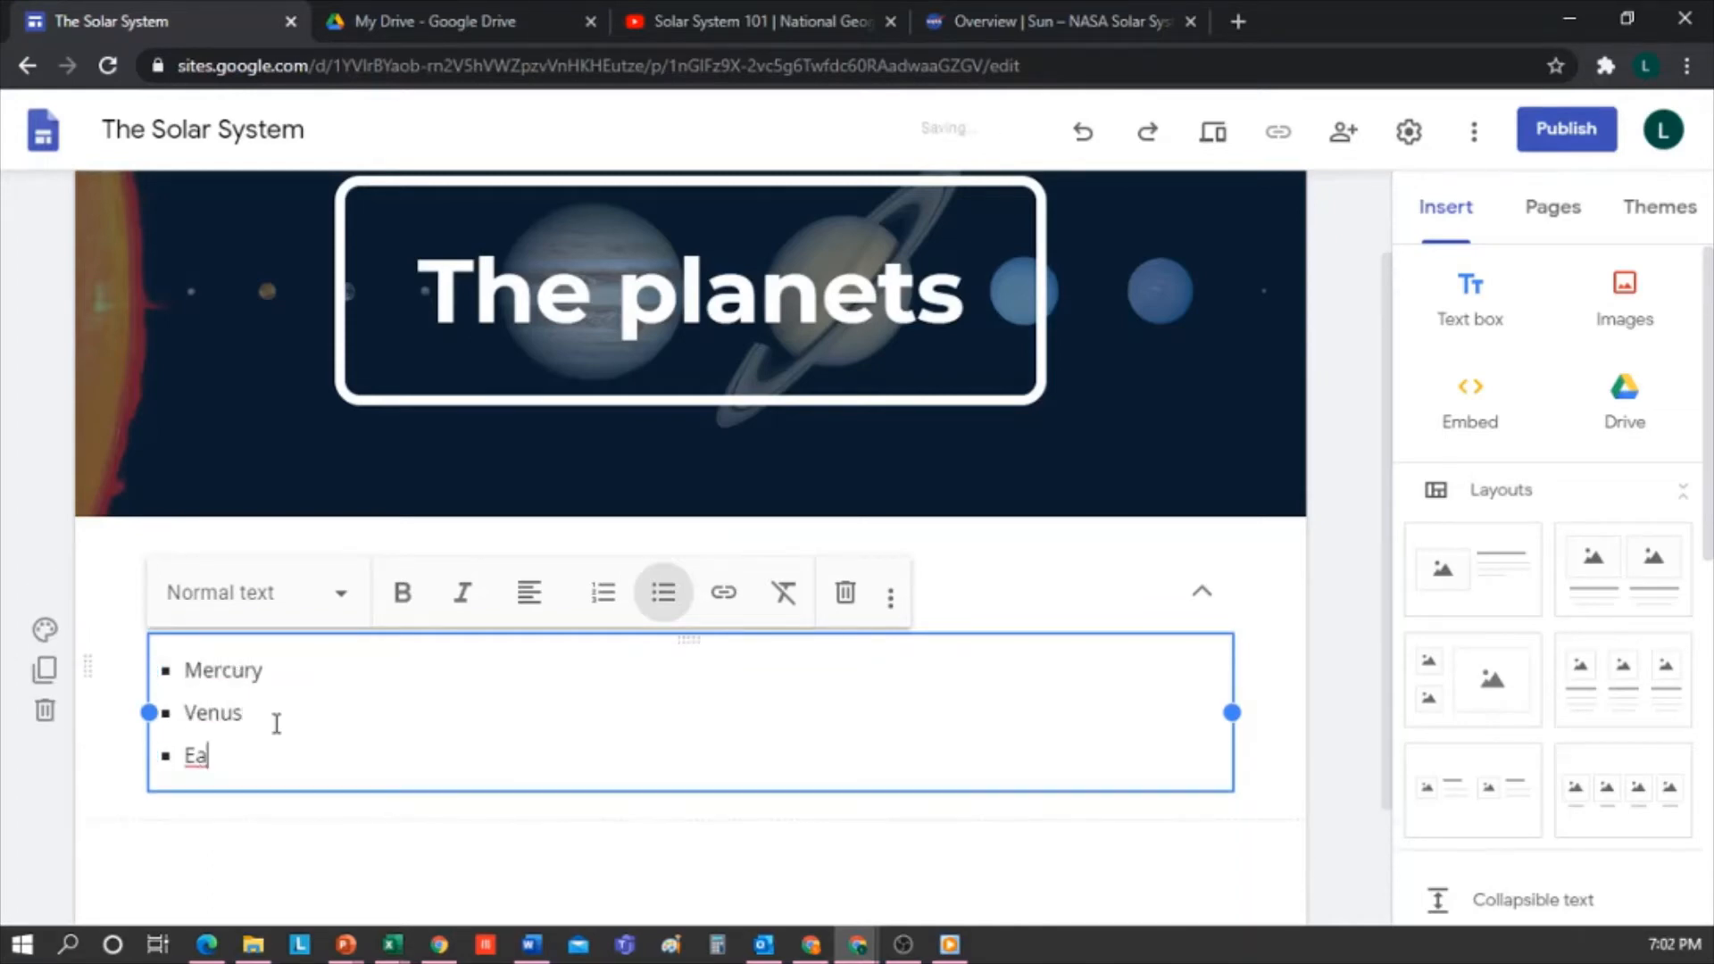
{"action": "type", "text": "rth"}
{"action": "key", "text": "Return"}
{"action": "type", "text": "Mars"}
{"action": "key", "text": "Return"}
{"action": "type", "text": "Ju"}
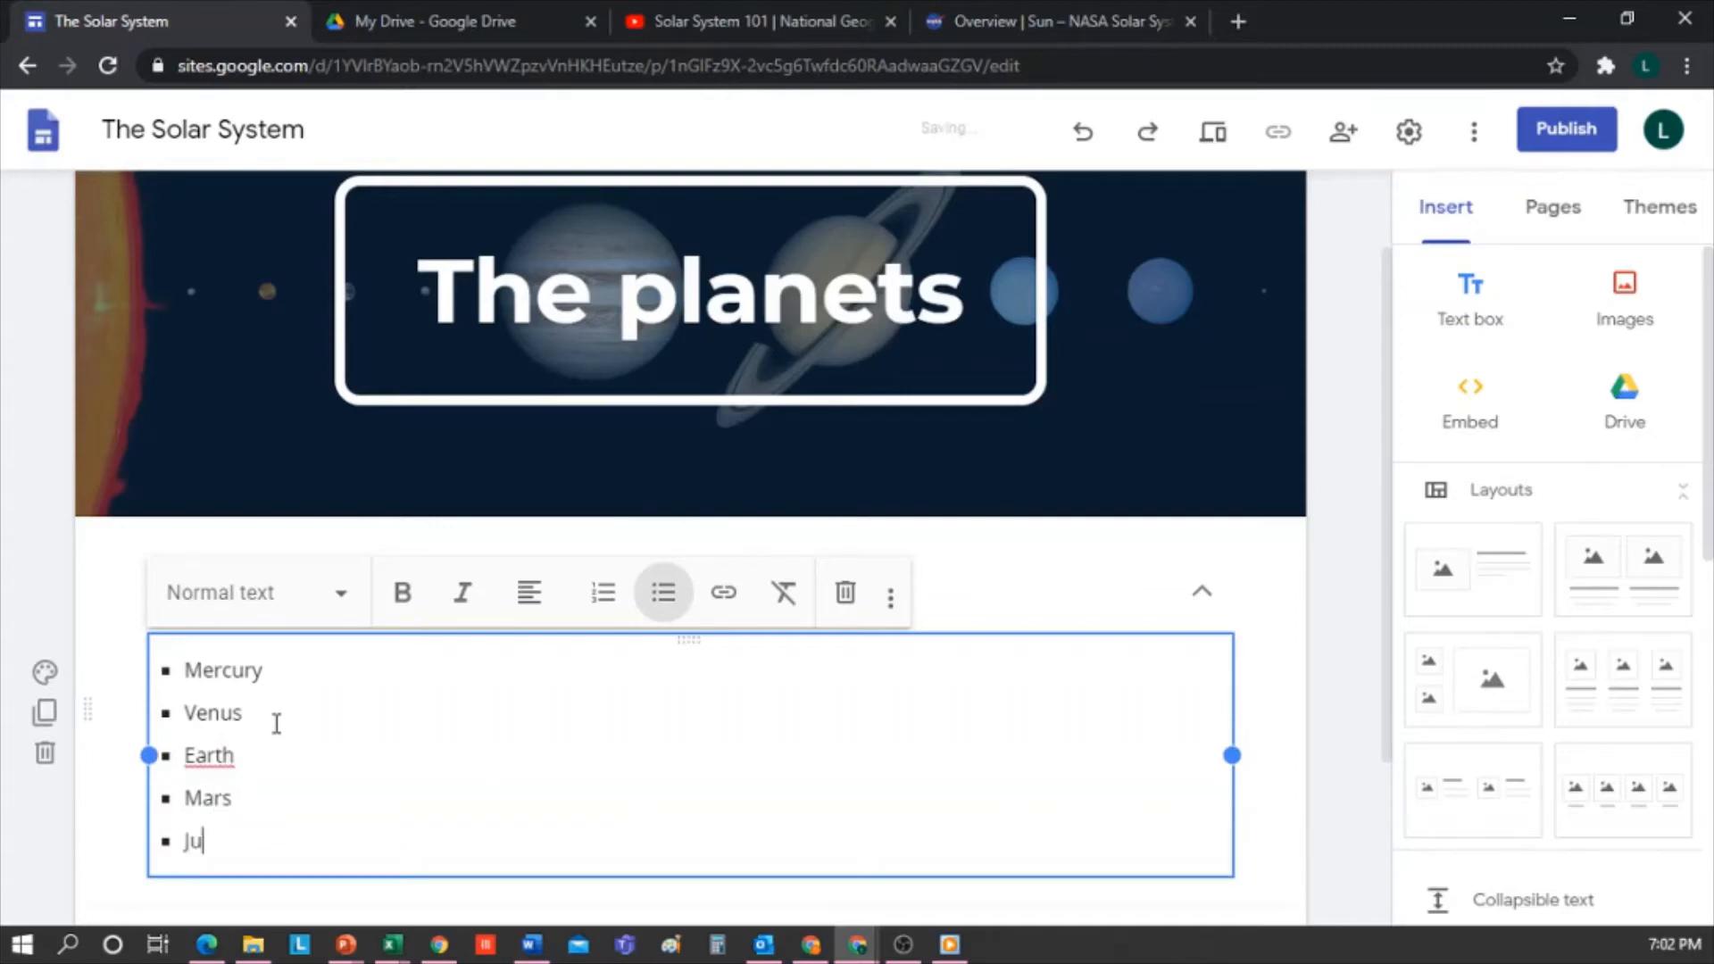
{"action": "type", "text": "piter"}
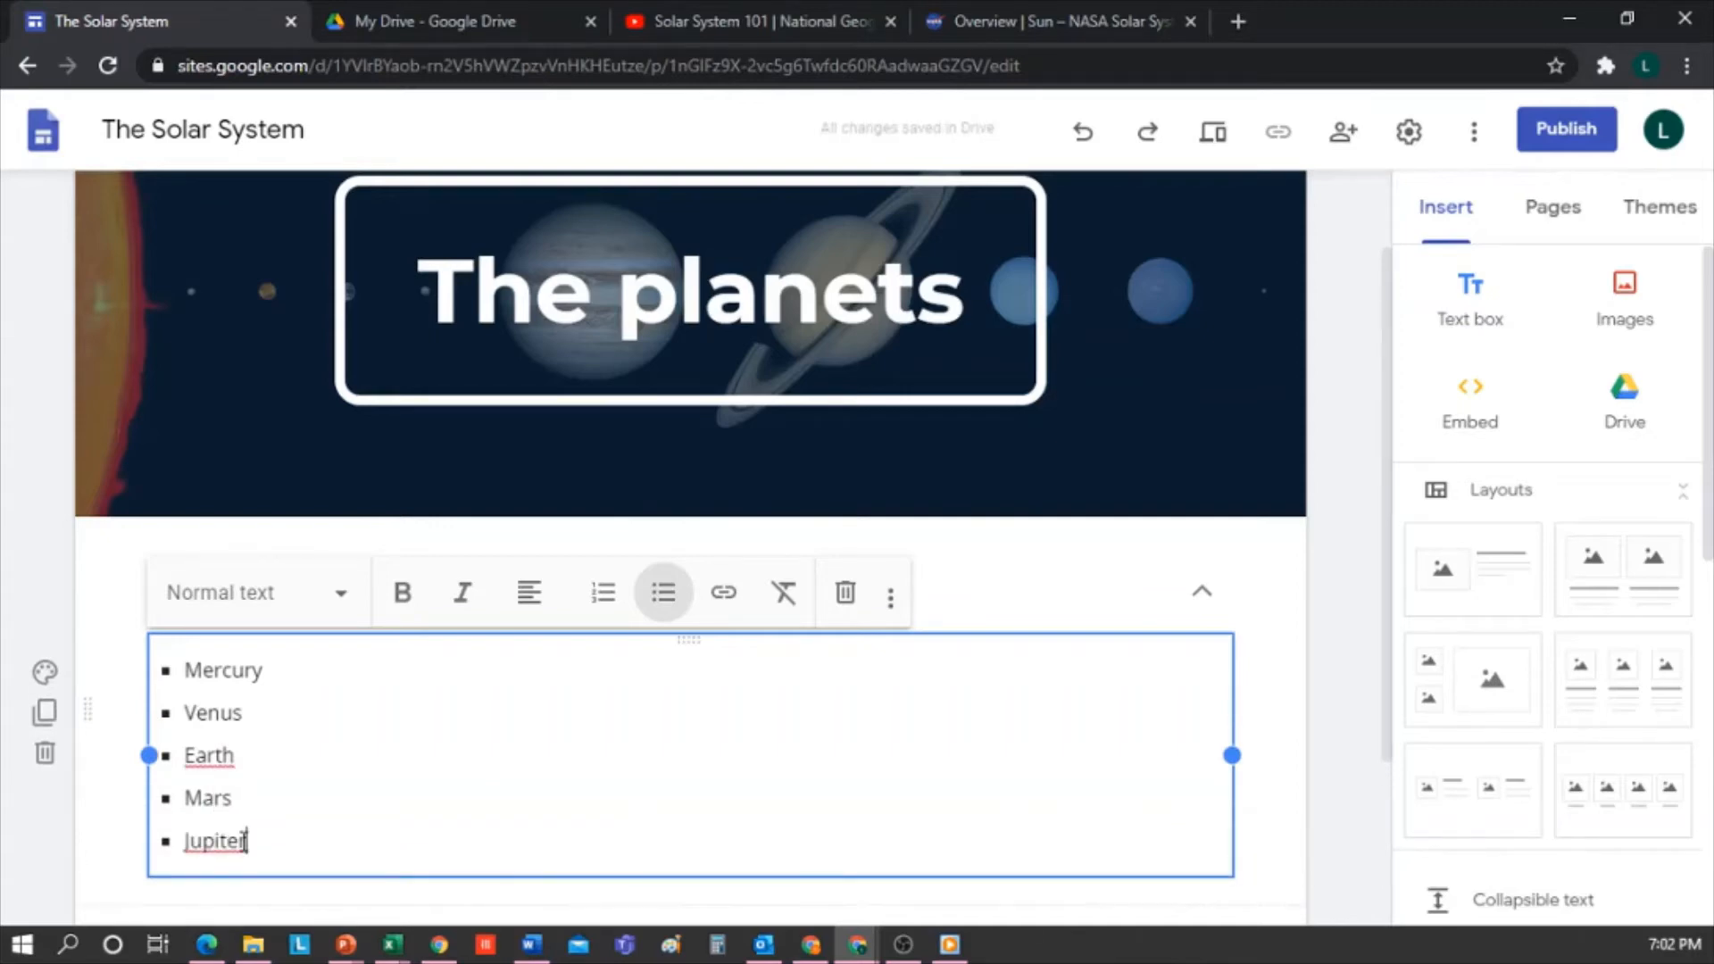
Complete the bulleted planet list with Saturn, Uranus and Neptune
{"action": "key", "text": "Return"}
{"action": "type", "text": "Saturn"}
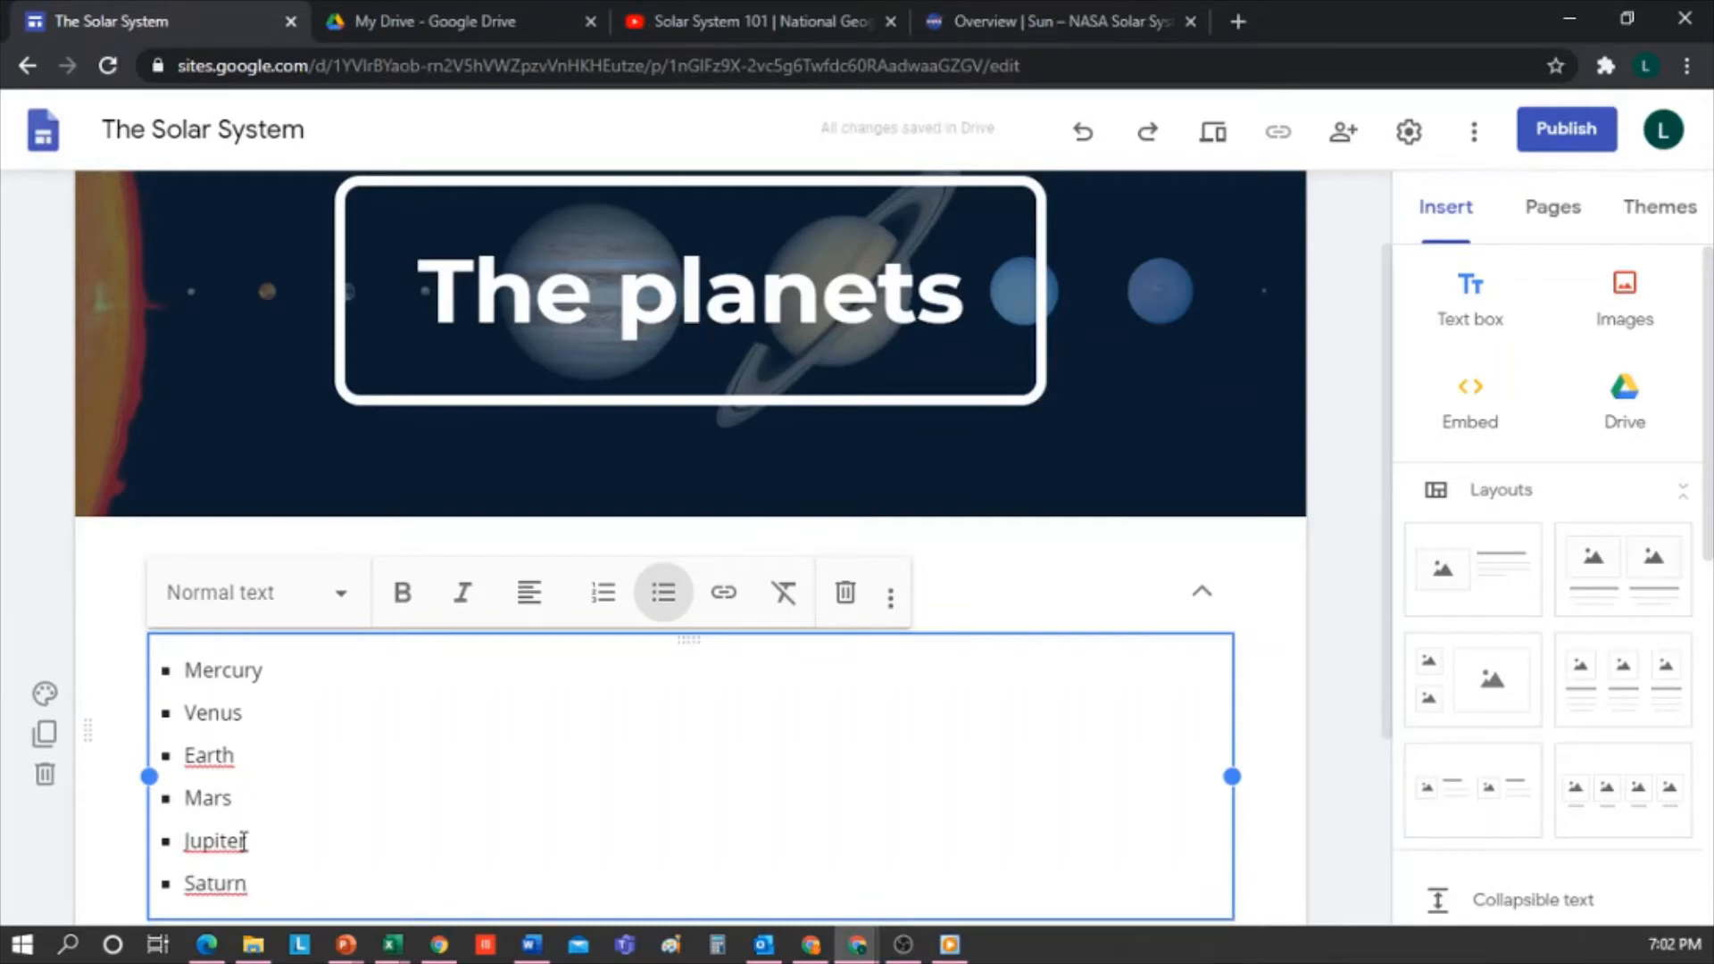
{"action": "key", "text": "Return"}
{"action": "type", "text": "Uranus"}
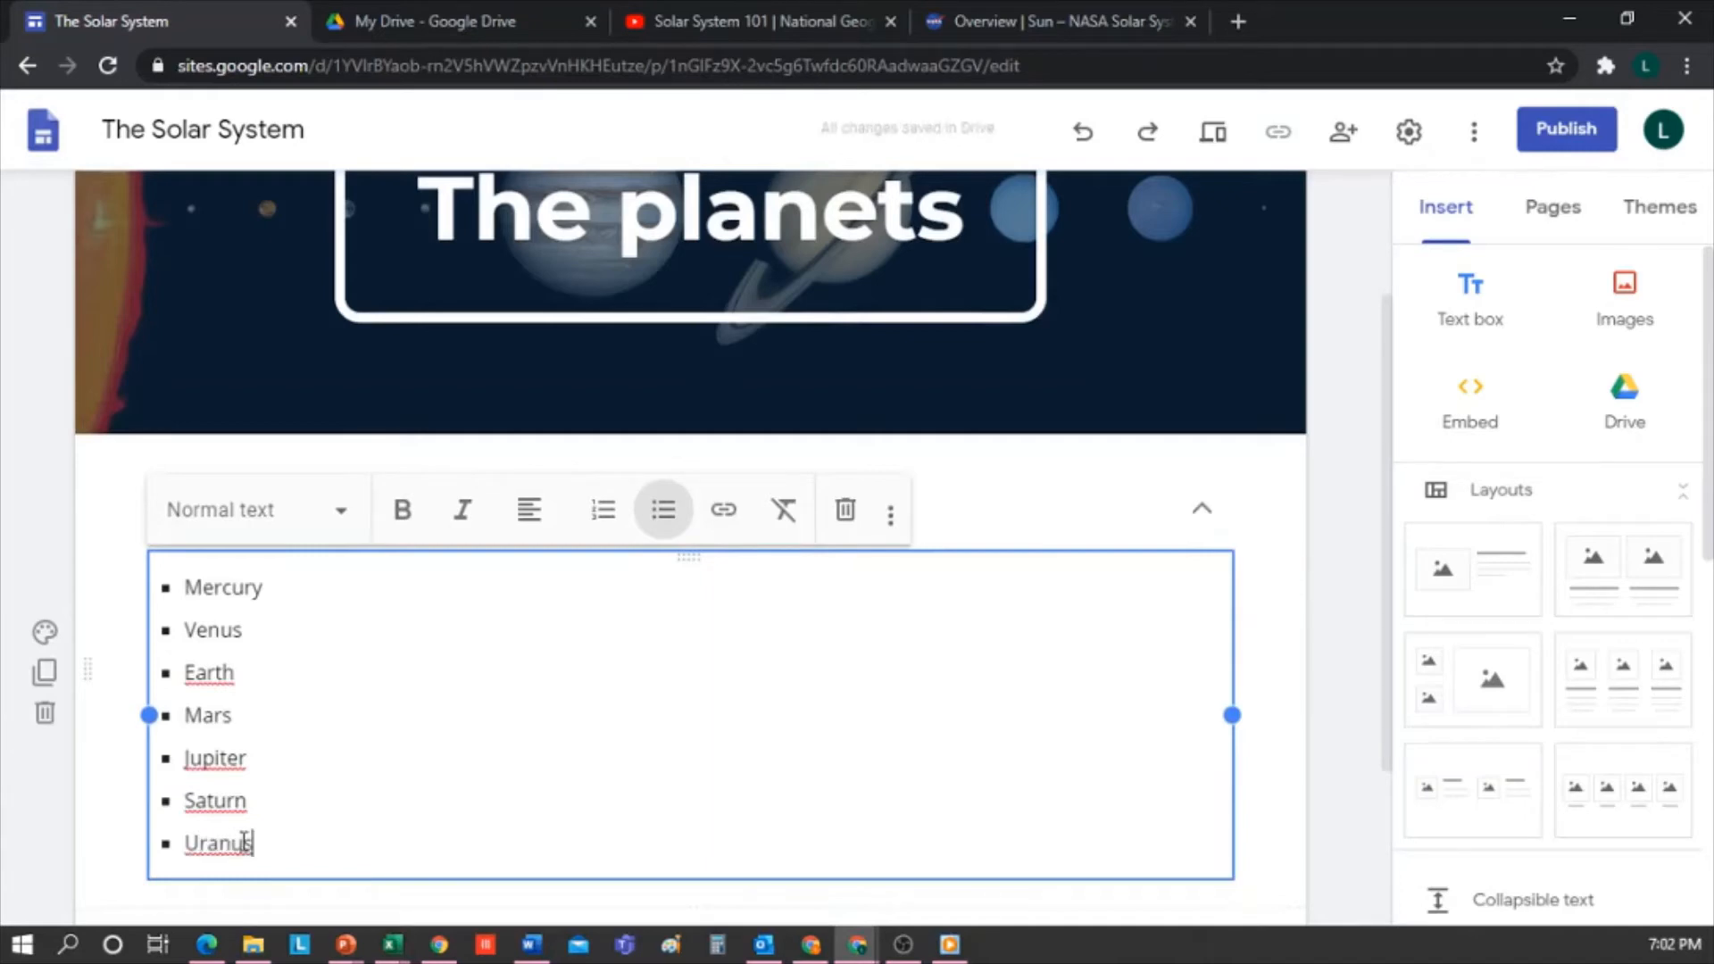
{"action": "key", "text": "Return"}
{"action": "type", "text": "Neptune"}
{"action": "key", "text": "alt+Tab"}
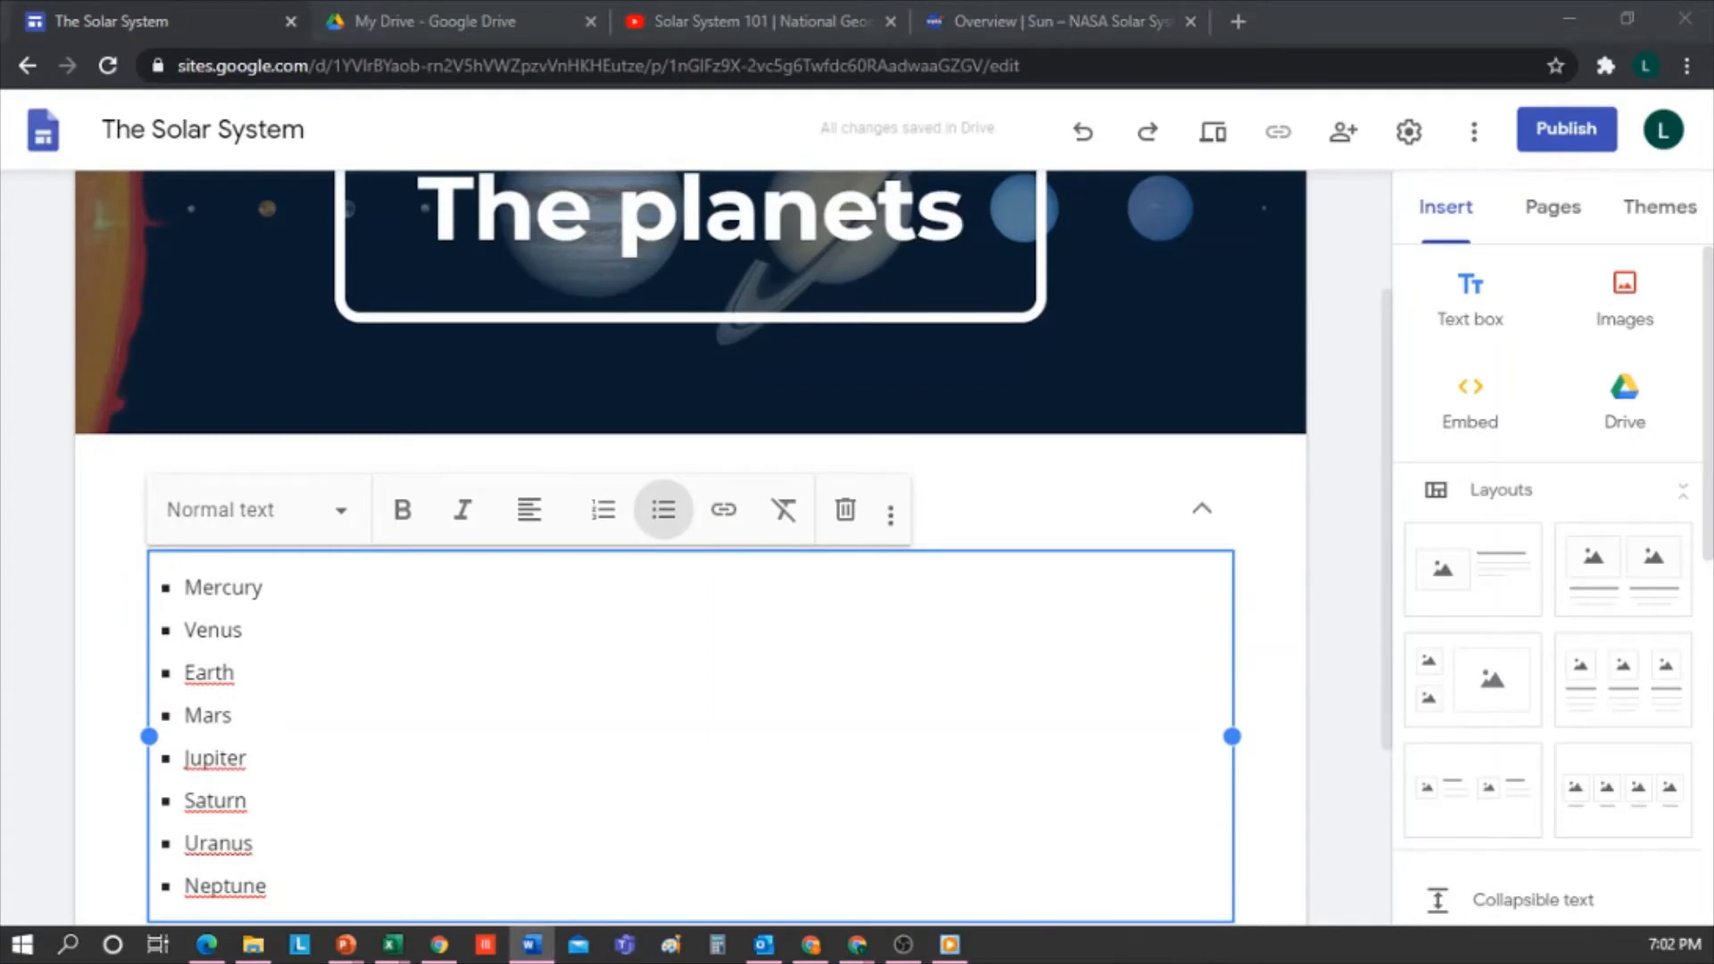
Link the word Earth in the planet list to the site's page The earth
{"action": "left_click", "coordinate": [225, 672]}
{"action": "double_click", "coordinate": [203, 674]}
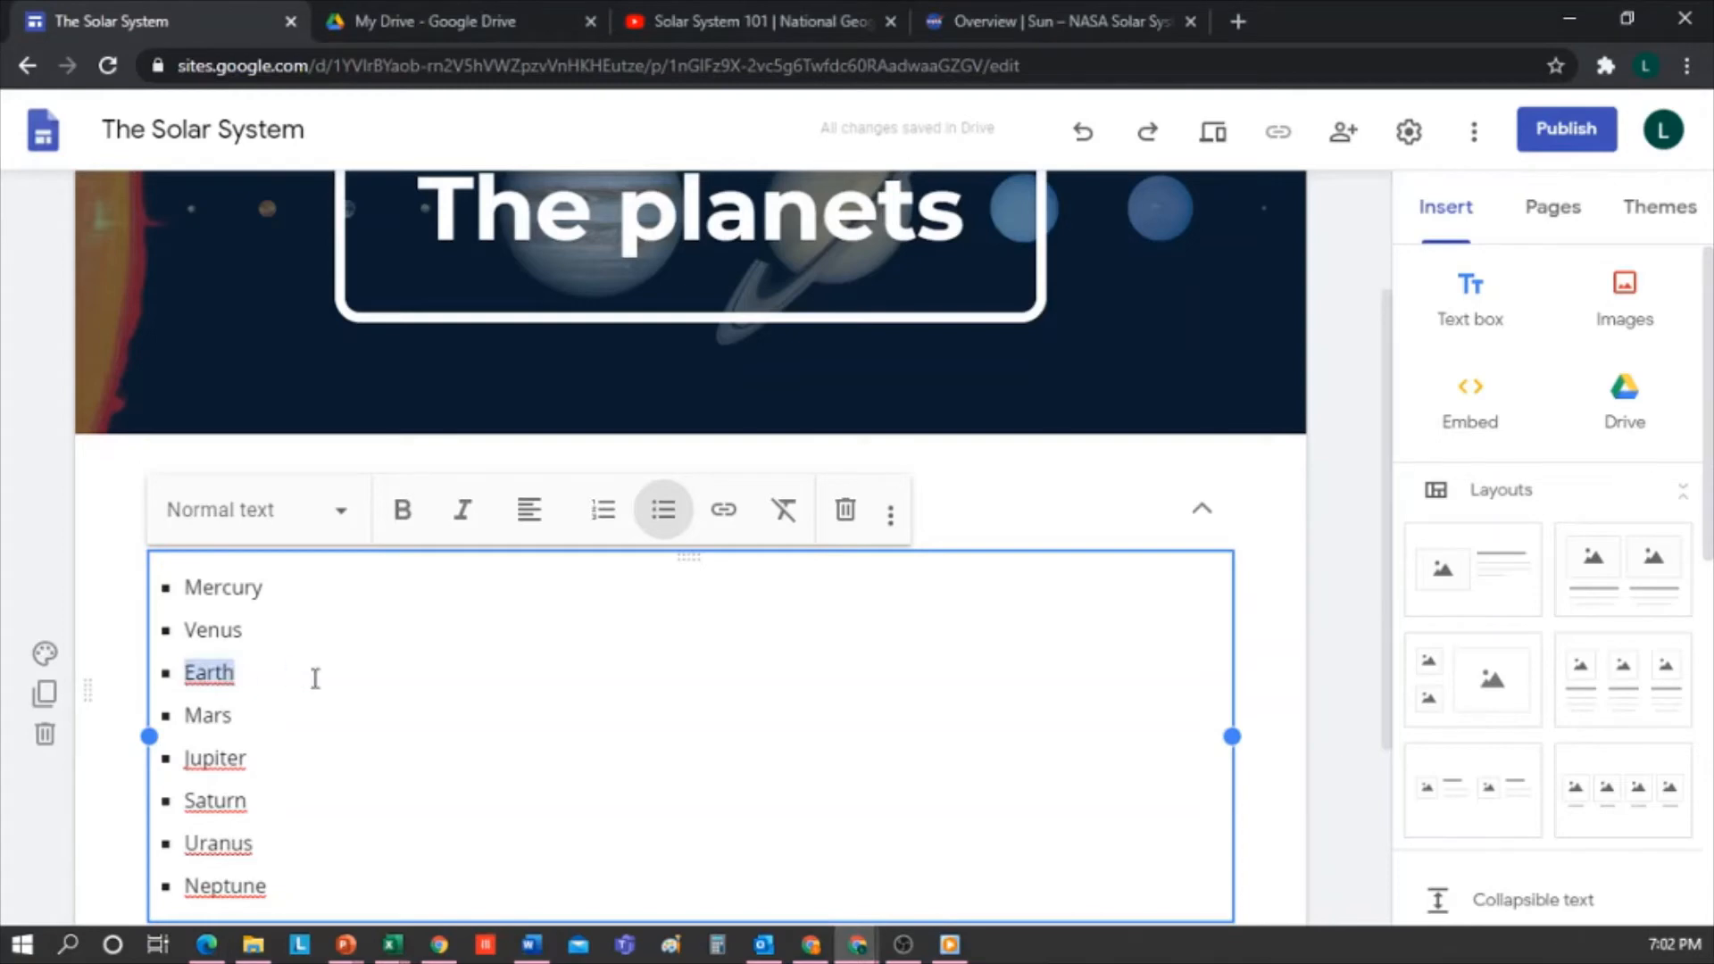
{"action": "left_click", "coordinate": [723, 508]}
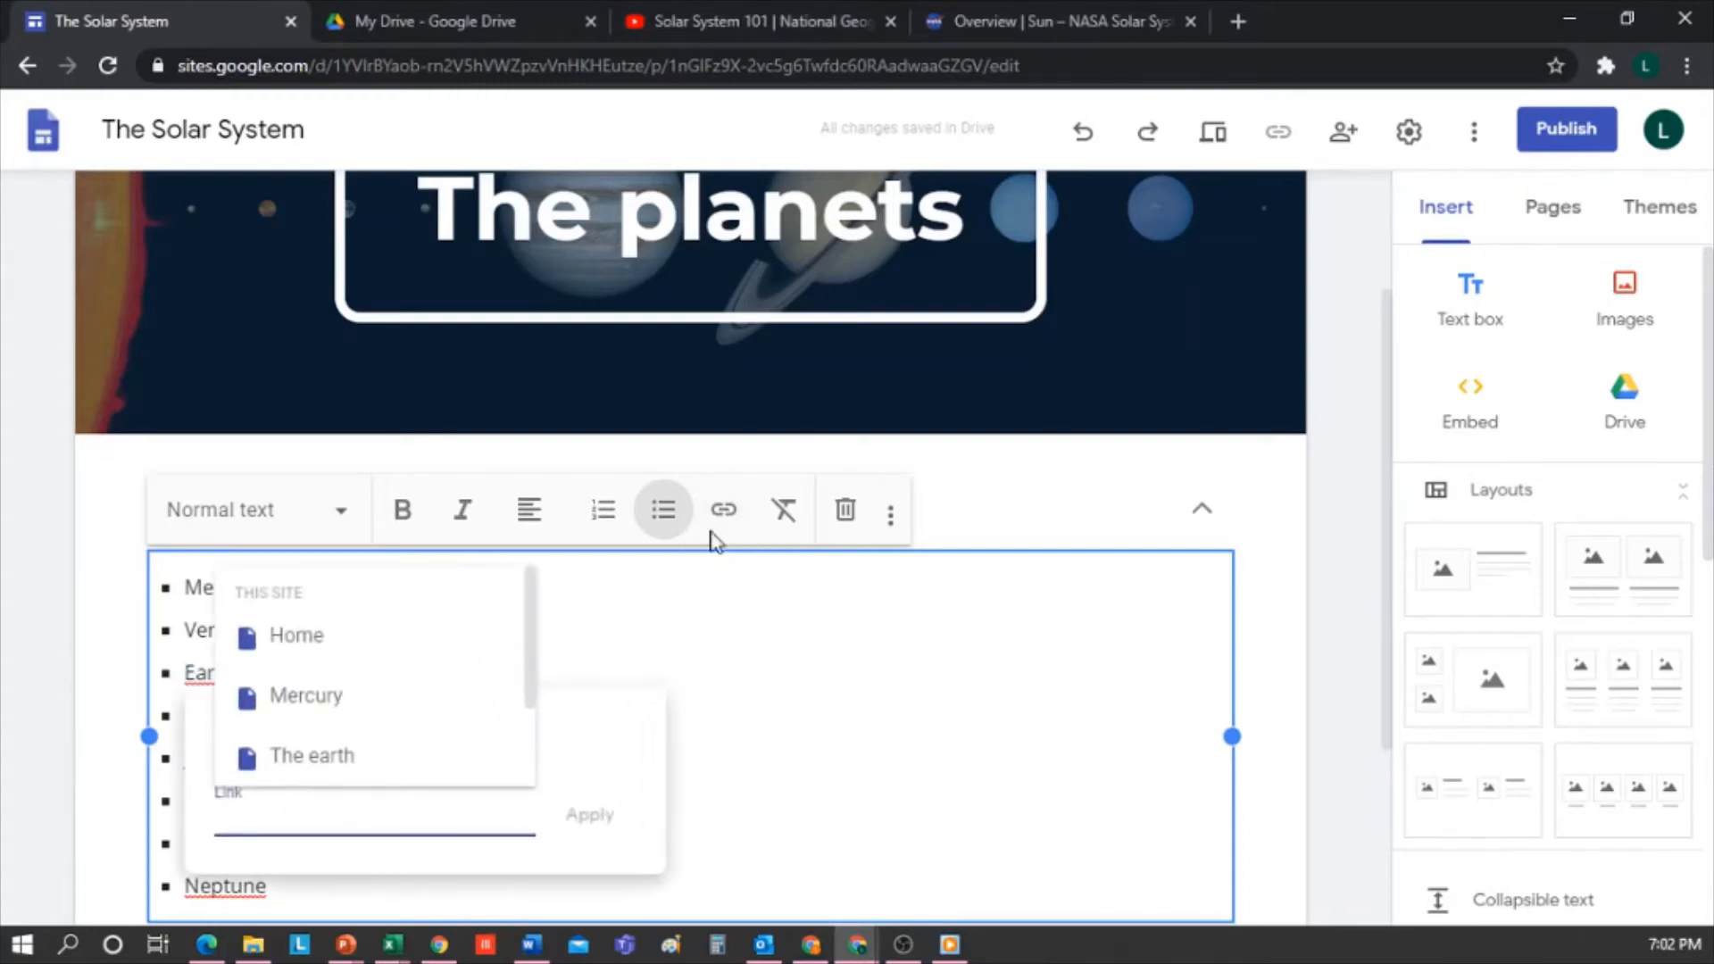
{"action": "mouse_move", "coordinate": [527, 601]}
{"action": "left_mouse_down"}
{"action": "mouse_move", "coordinate": [539, 731]}
{"action": "mouse_move", "coordinate": [547, 601]}
{"action": "left_mouse_up"}
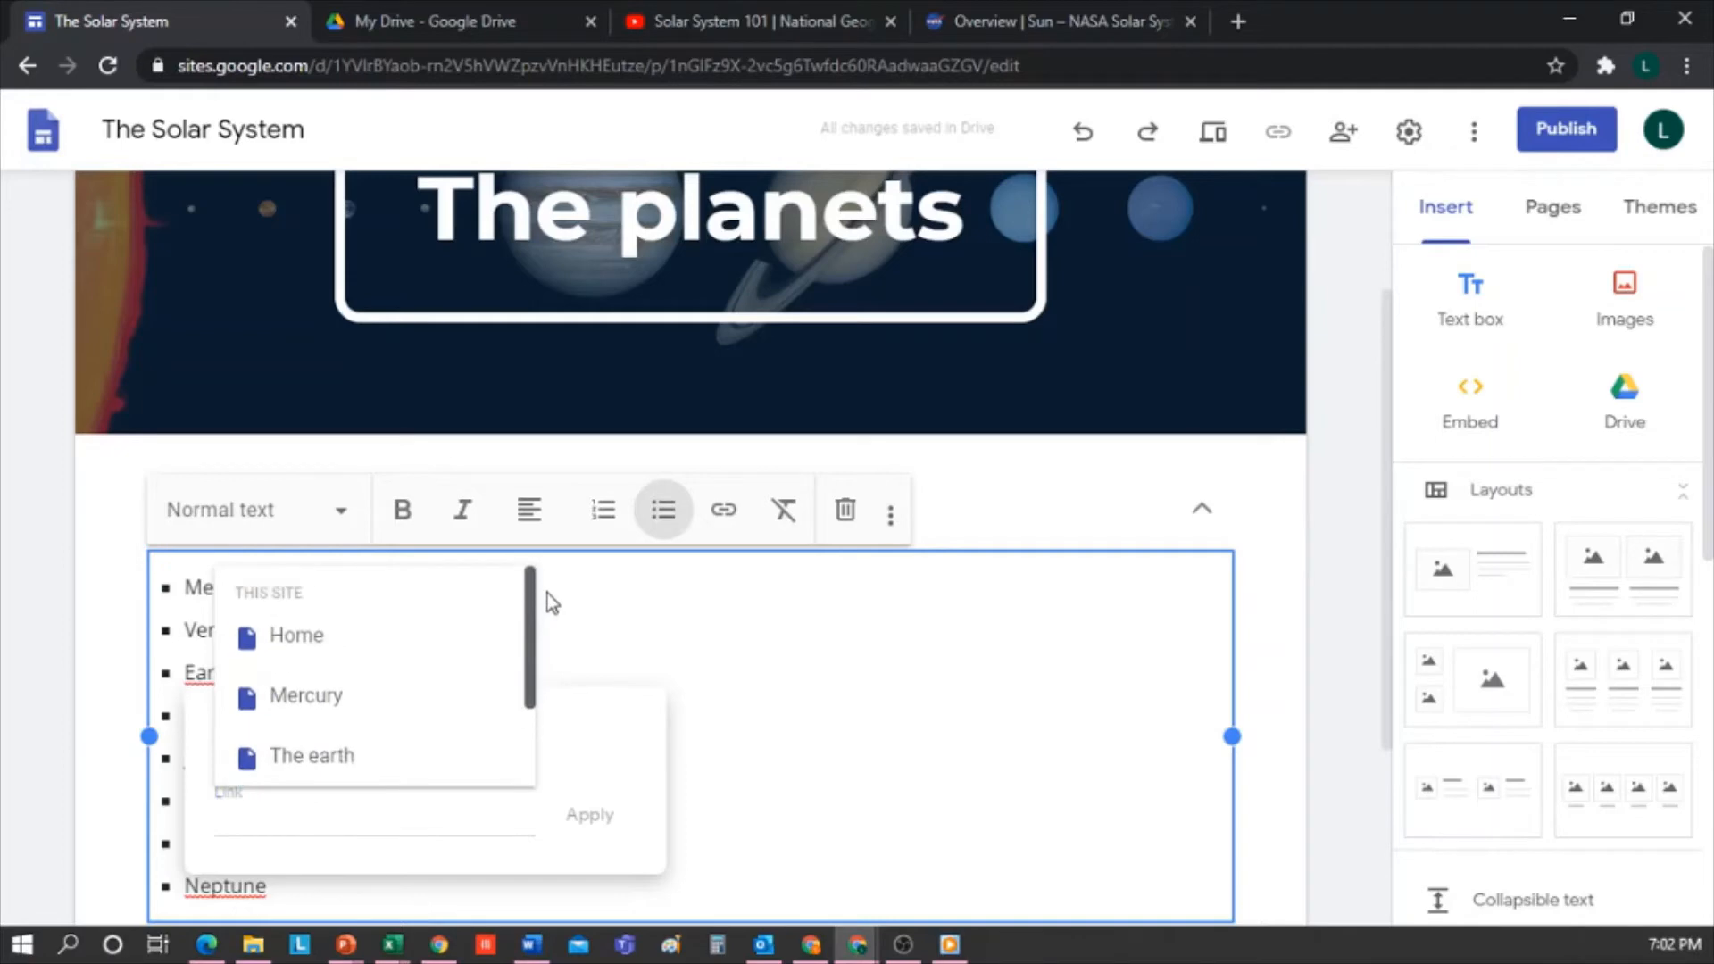
{"action": "left_click", "coordinate": [328, 749]}
{"action": "left_click", "coordinate": [597, 814]}
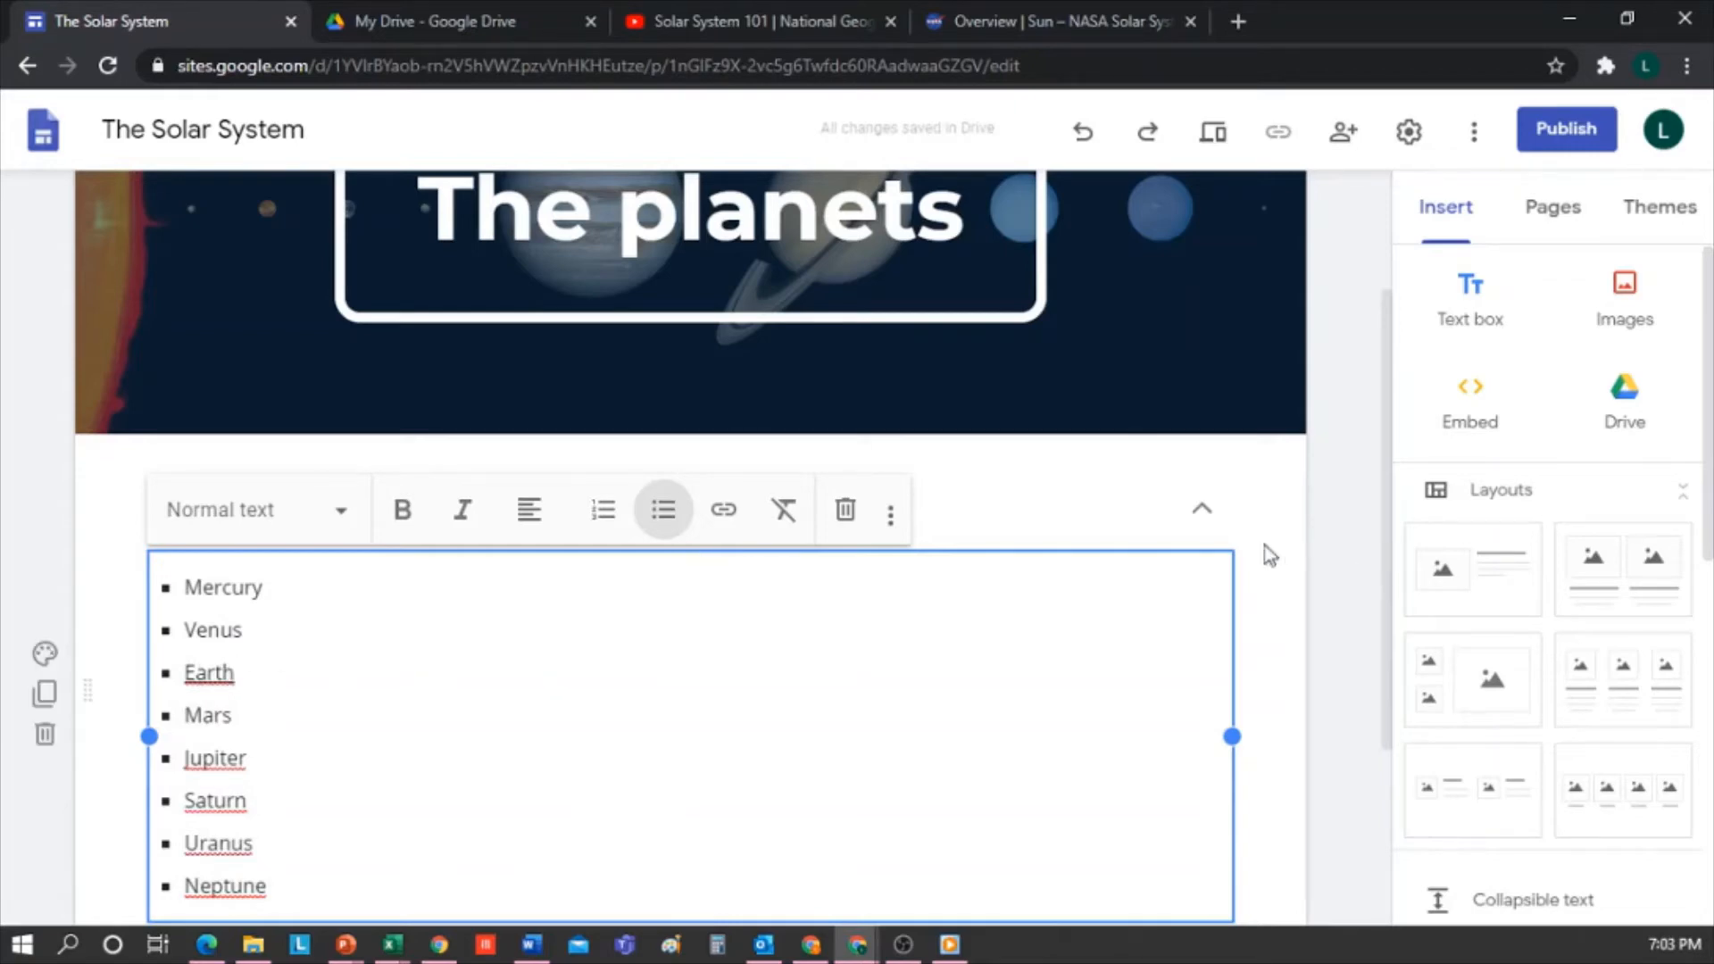
Expand the planet list, switch its Collapsible option off and on again, and deselect the block
{"action": "left_click", "coordinate": [1294, 615]}
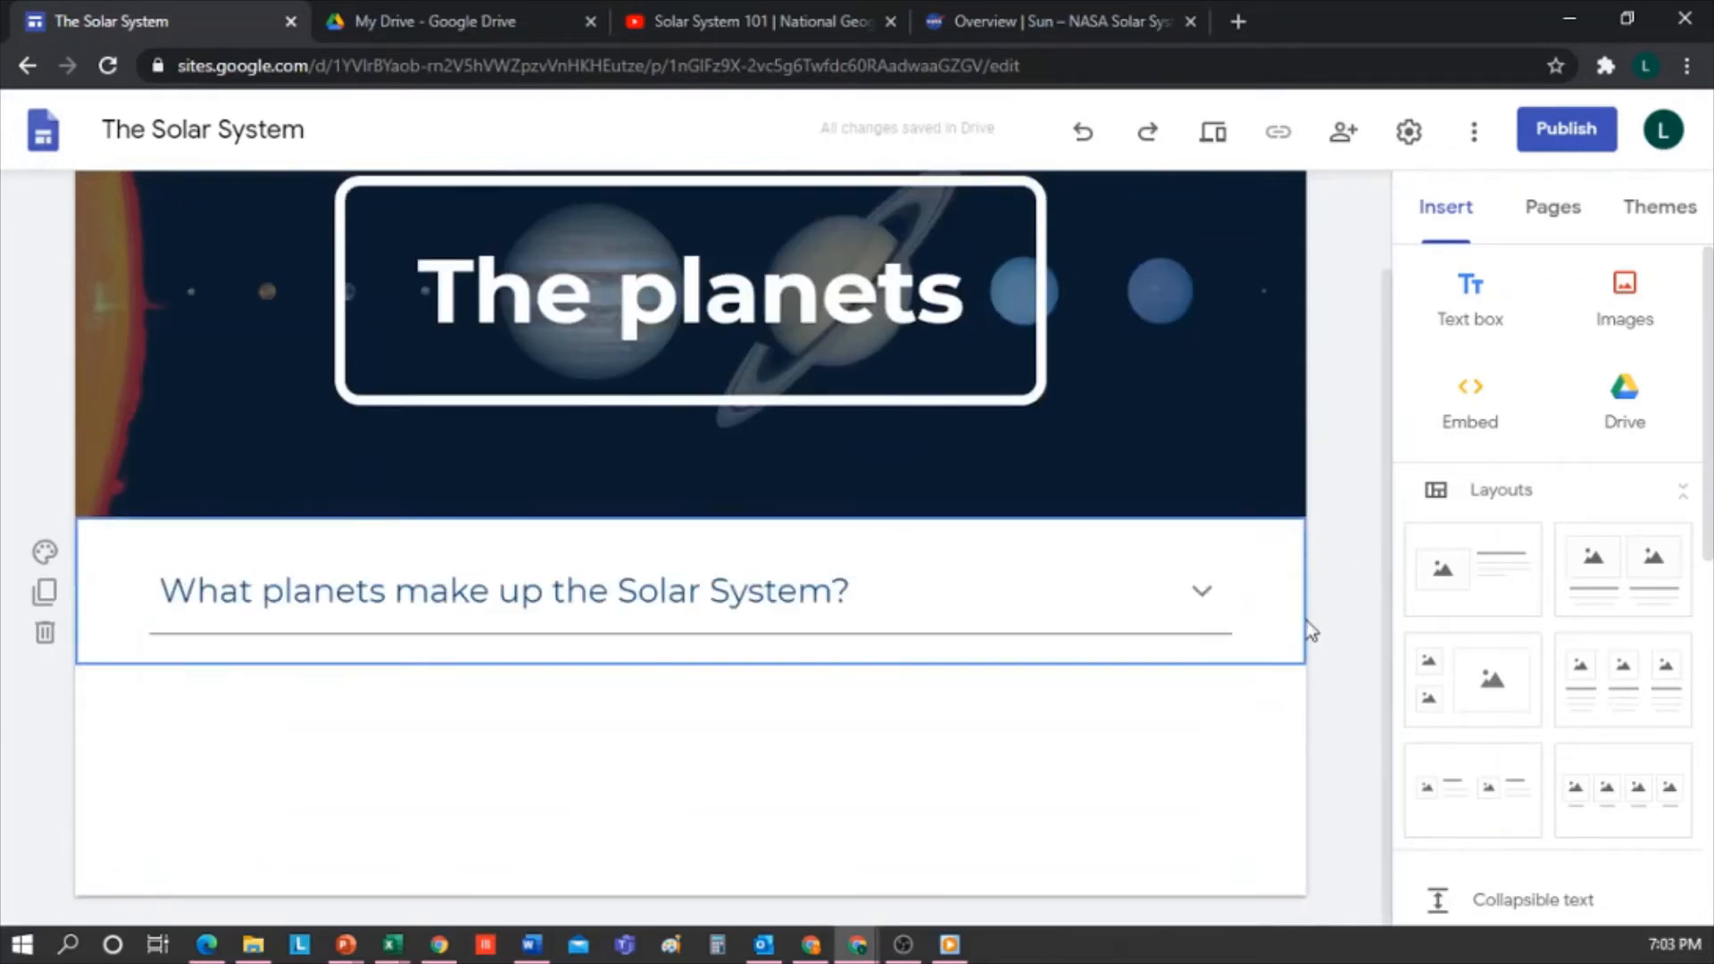
{"action": "left_click", "coordinate": [1202, 596]}
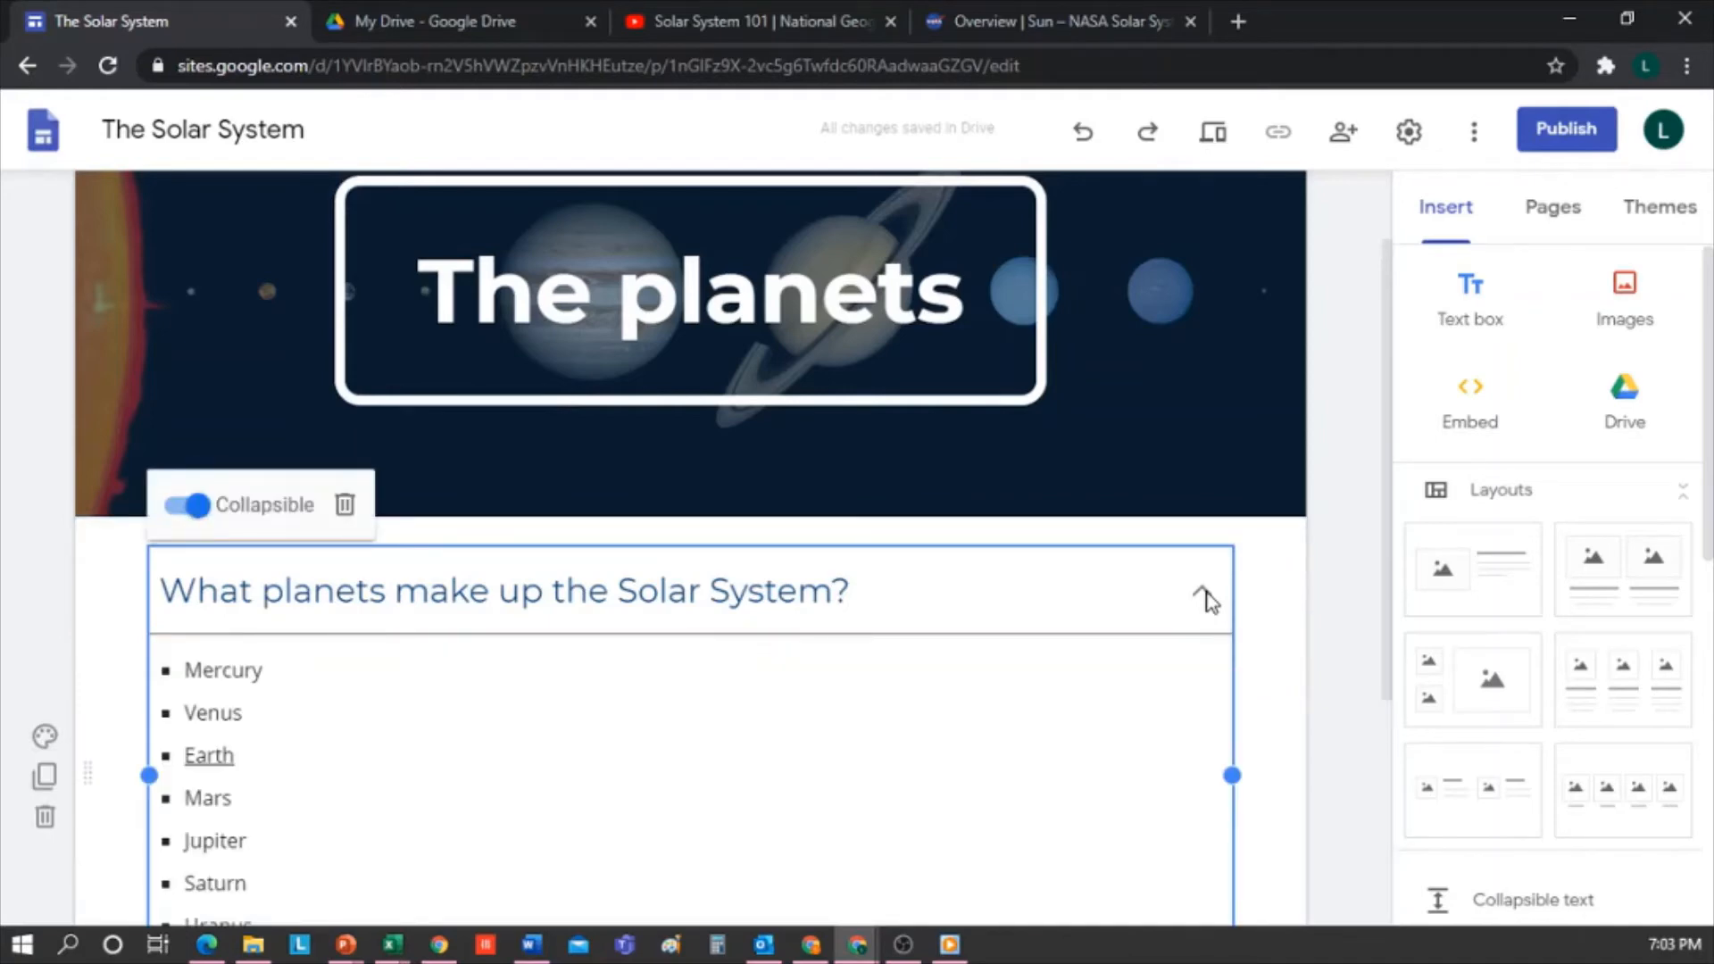
{"action": "left_click", "coordinate": [183, 507]}
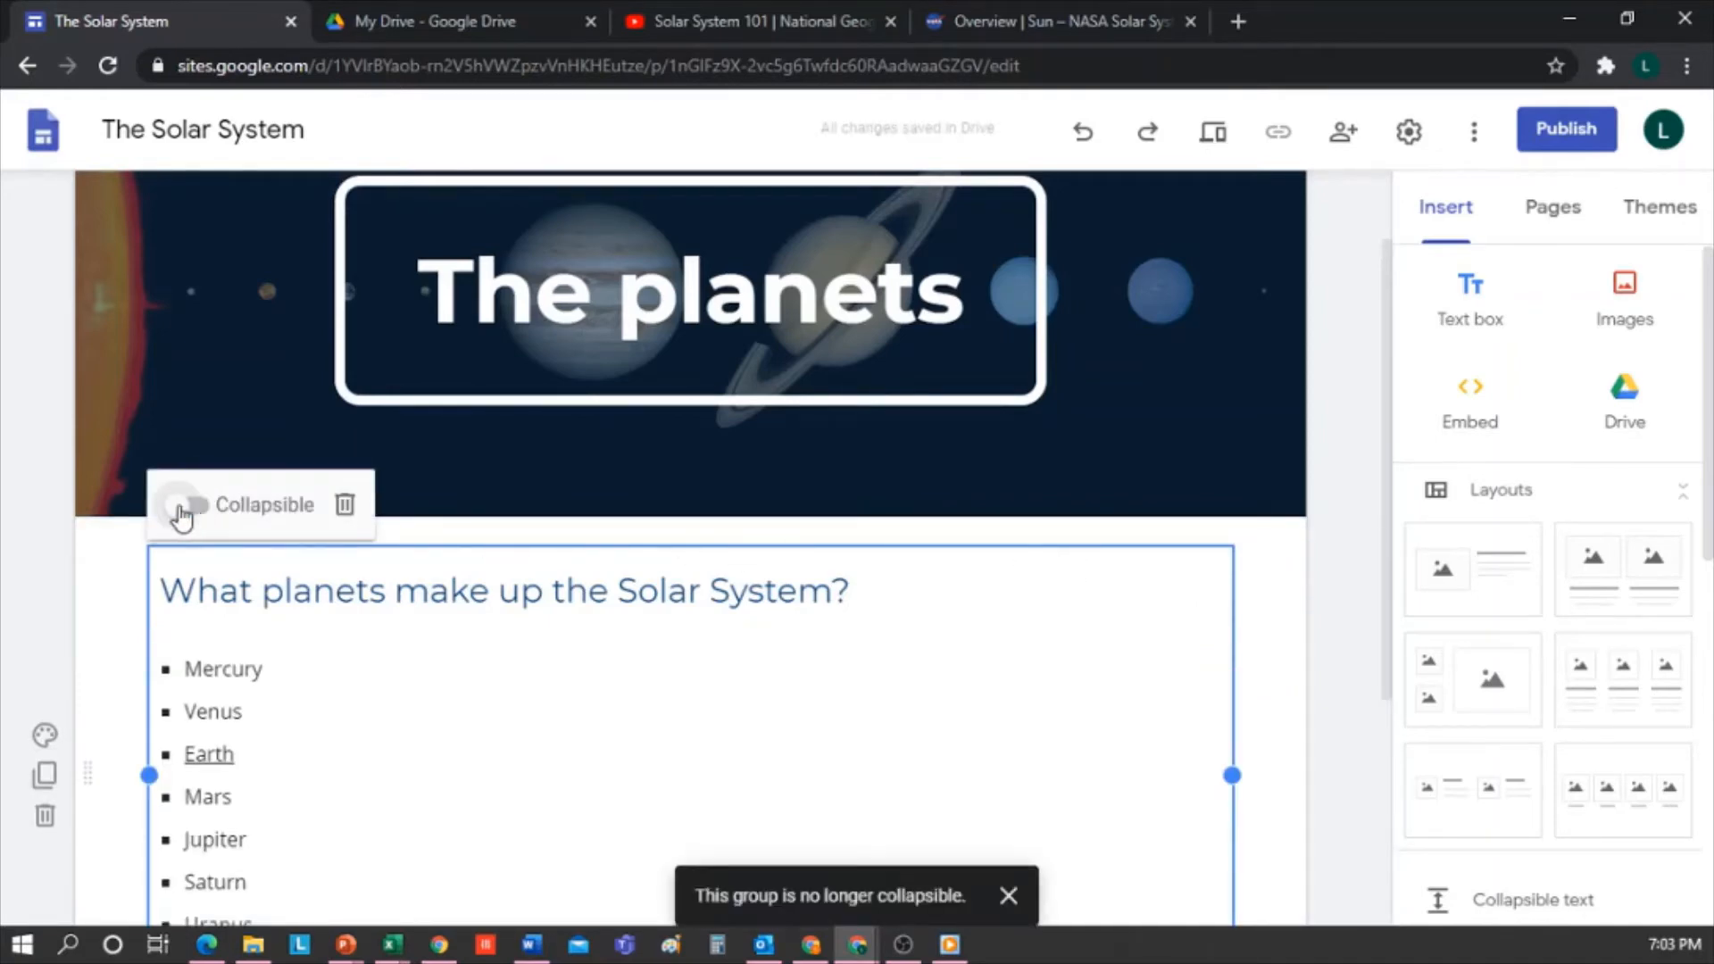
{"action": "left_click", "coordinate": [183, 507]}
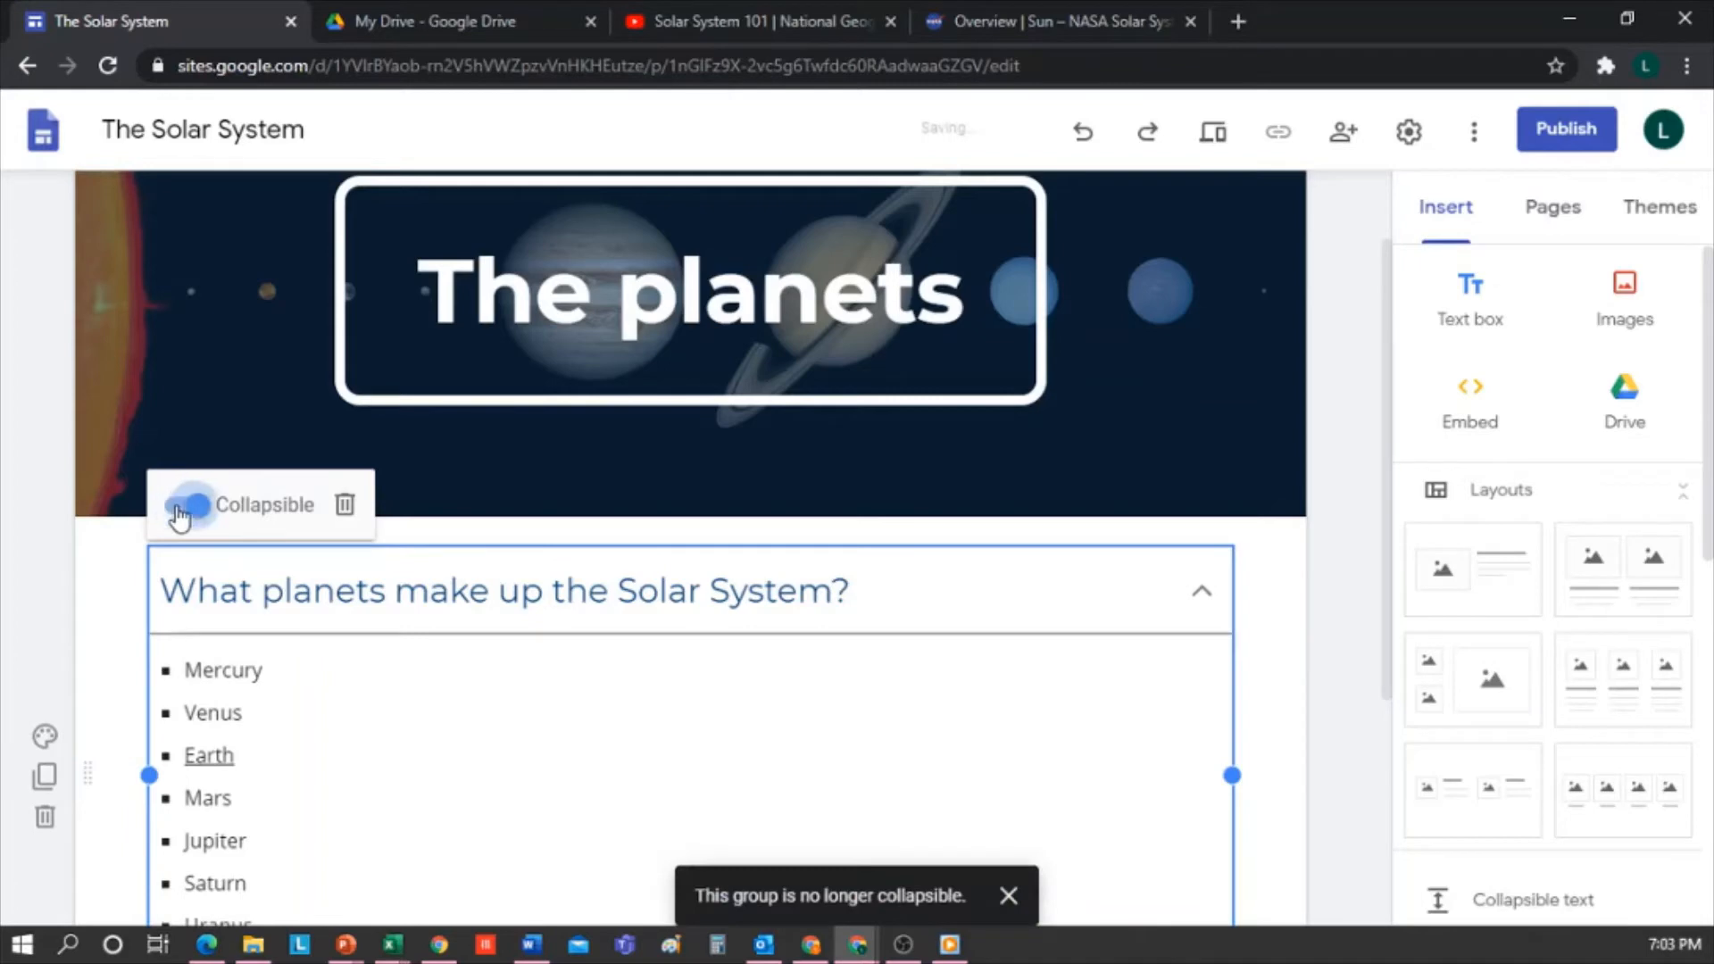
{"action": "left_click", "coordinate": [1358, 614]}
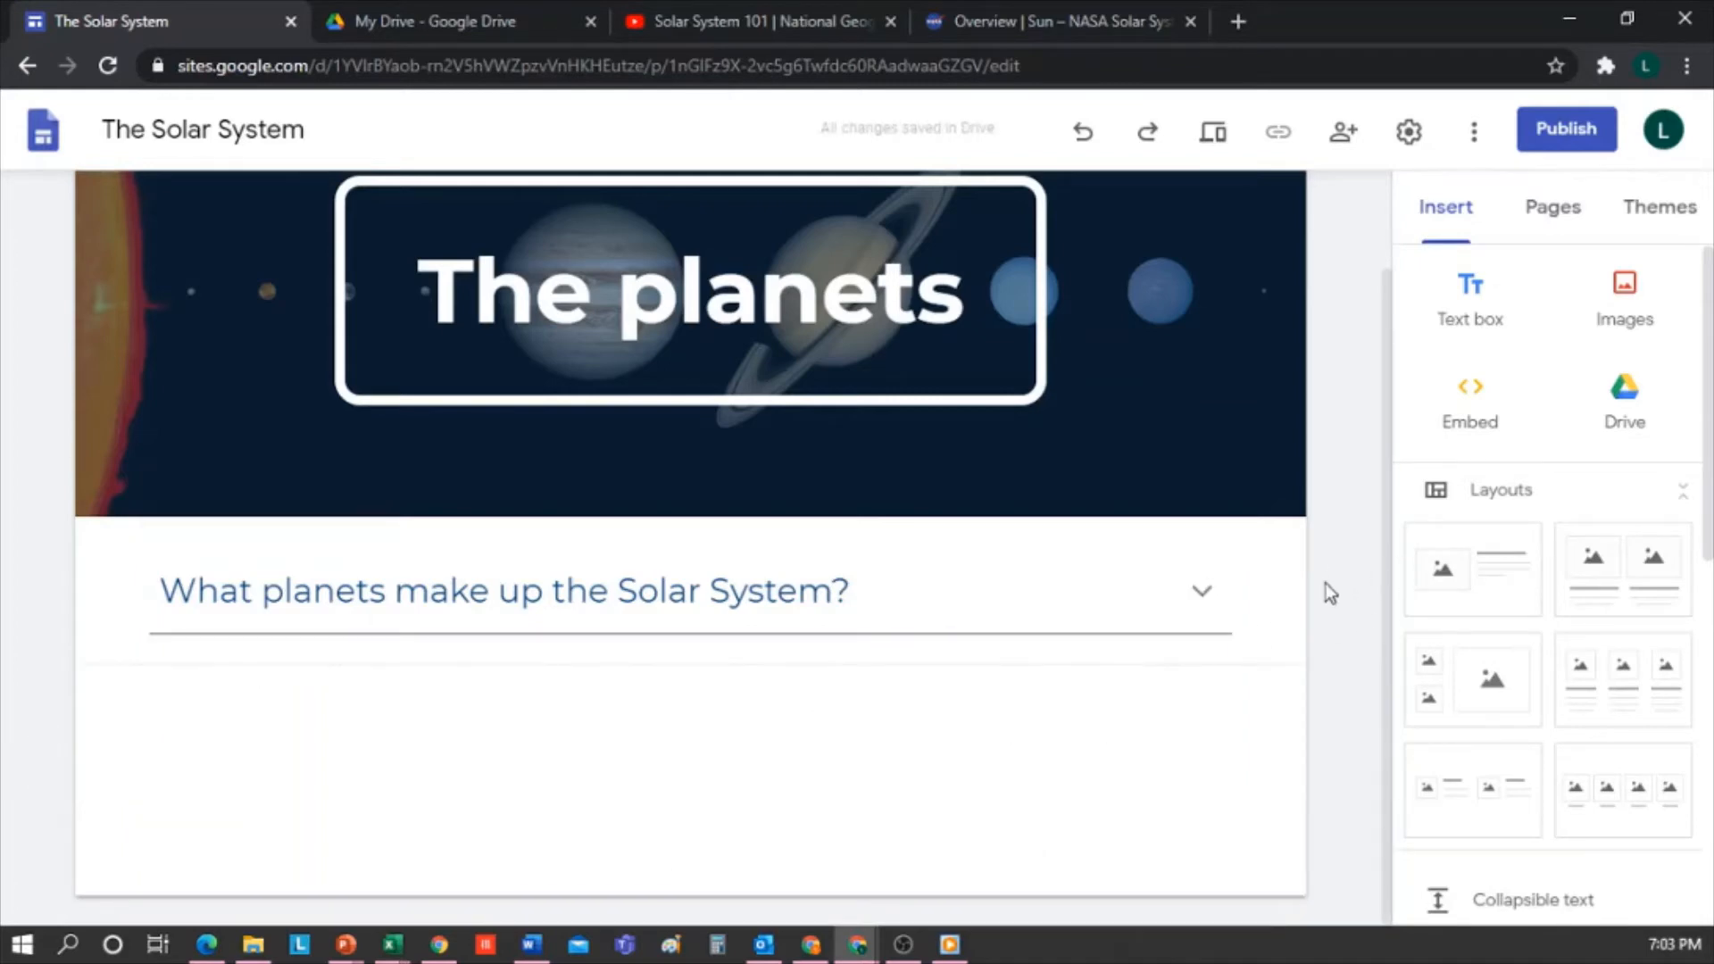
Insert the presentation "The planets" from Drive below the collapsible list, enlarge it and centre it on the page
{"action": "scroll", "coordinate": [1356, 572], "scroll_direction": "up", "scroll_amount": 2}
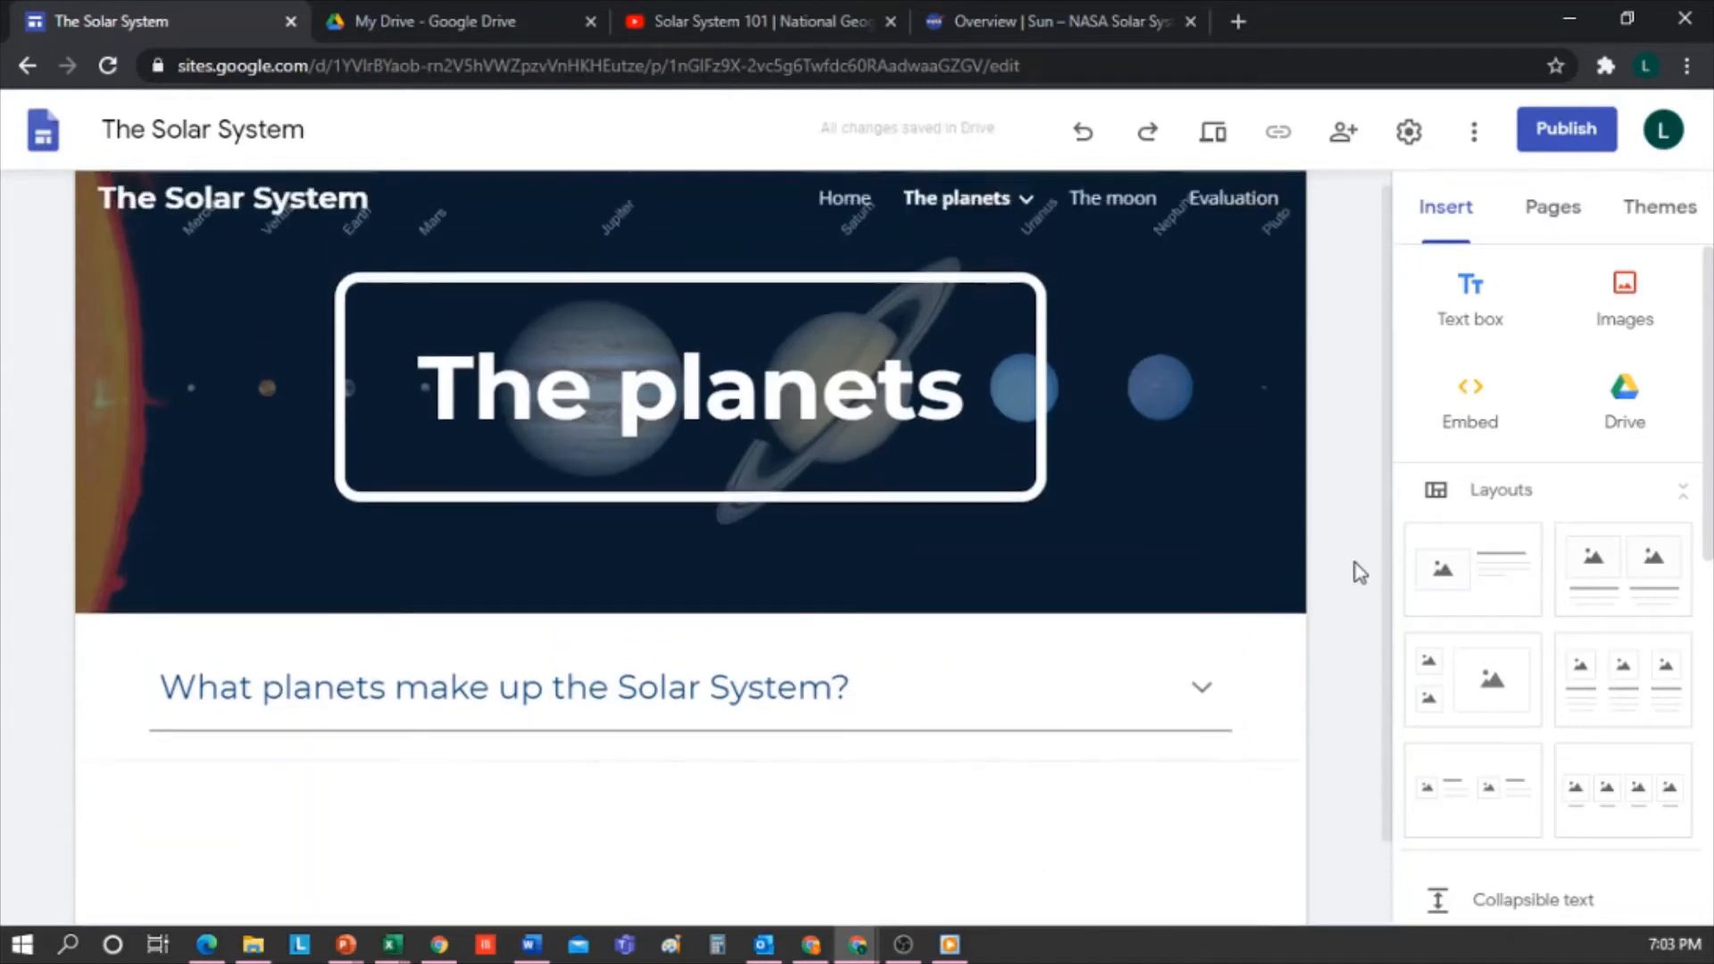
{"action": "left_click", "coordinate": [1620, 388]}
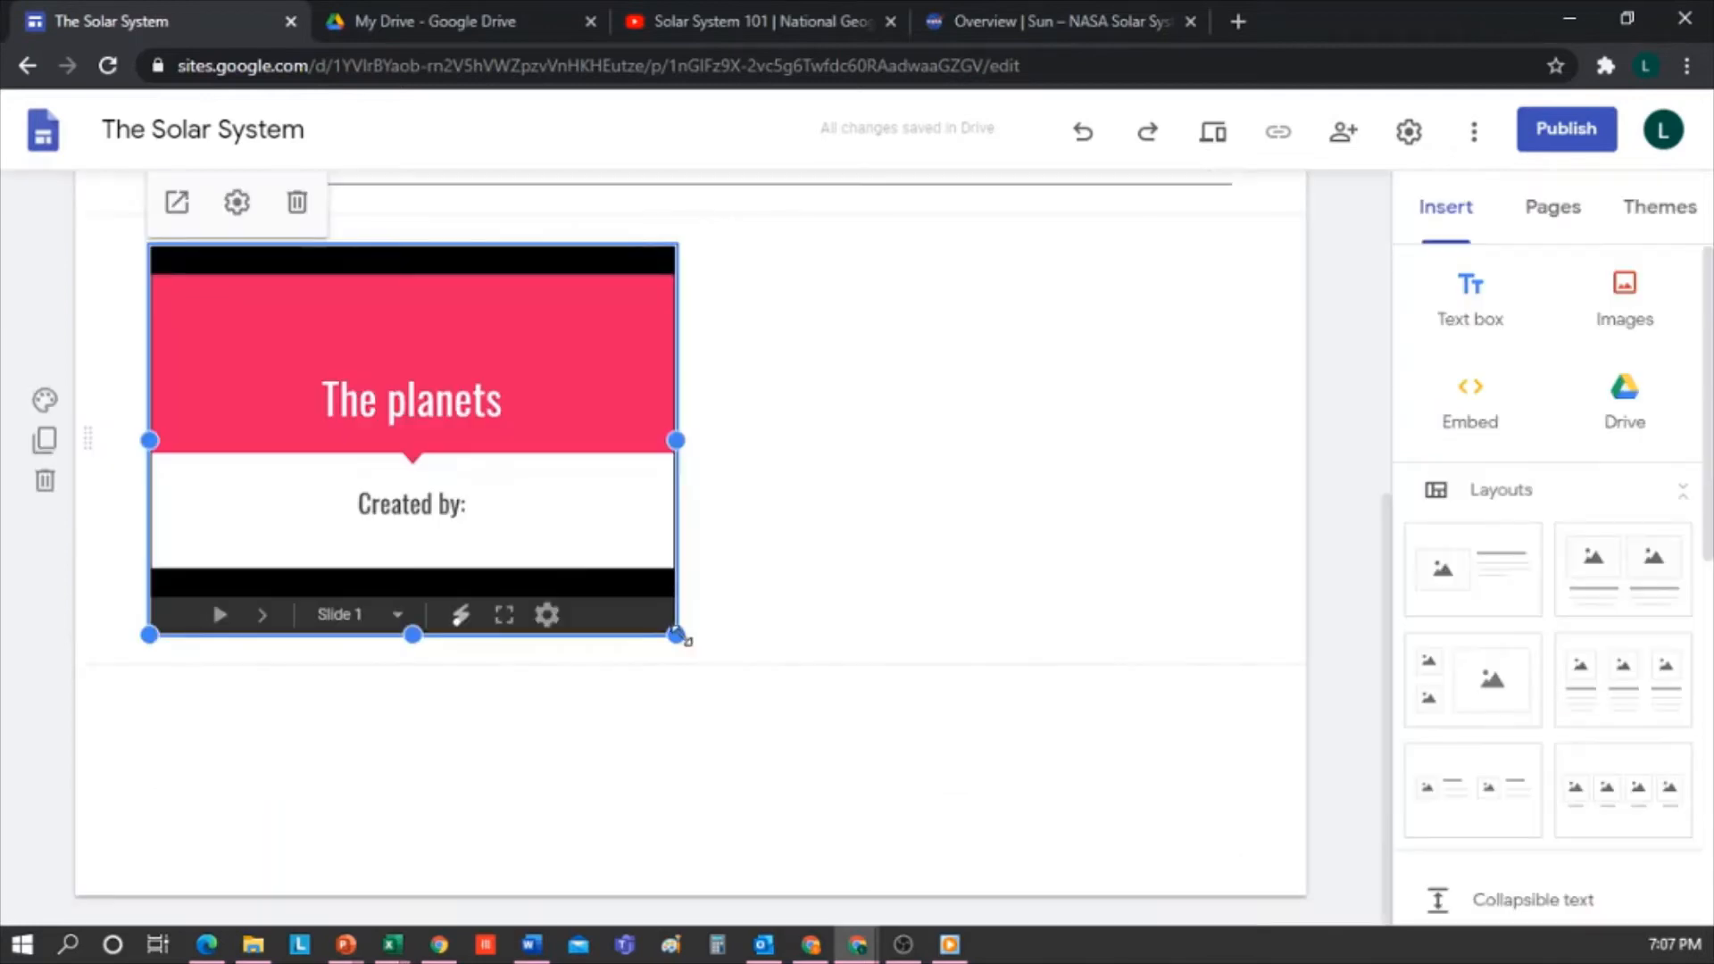
{"action": "left_click_drag", "start_coordinate": [678, 614], "coordinate": [785, 714]}
{"action": "left_click_drag", "start_coordinate": [586, 455], "coordinate": [656, 625]}
{"action": "scroll", "coordinate": [937, 536], "scroll_direction": "down", "scroll_amount": 4}
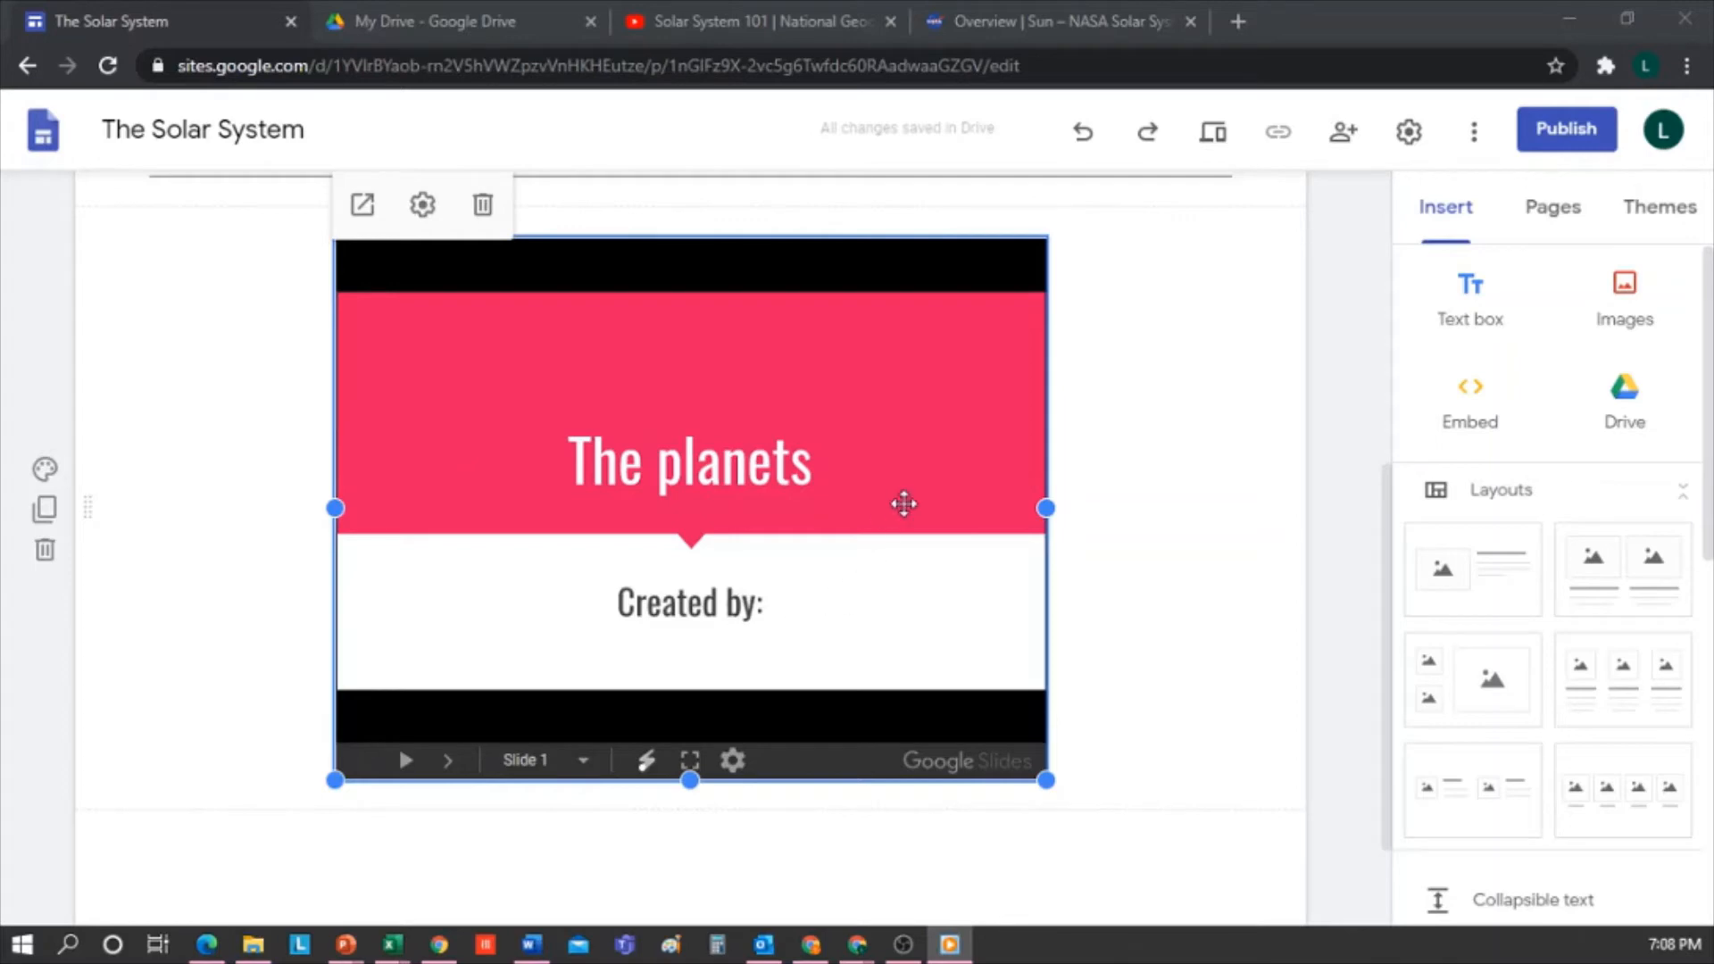
Try Auto Start and Loop Playback in the presentation settings, switch both off again, and keep starting slide 1
{"action": "left_click", "coordinate": [423, 207]}
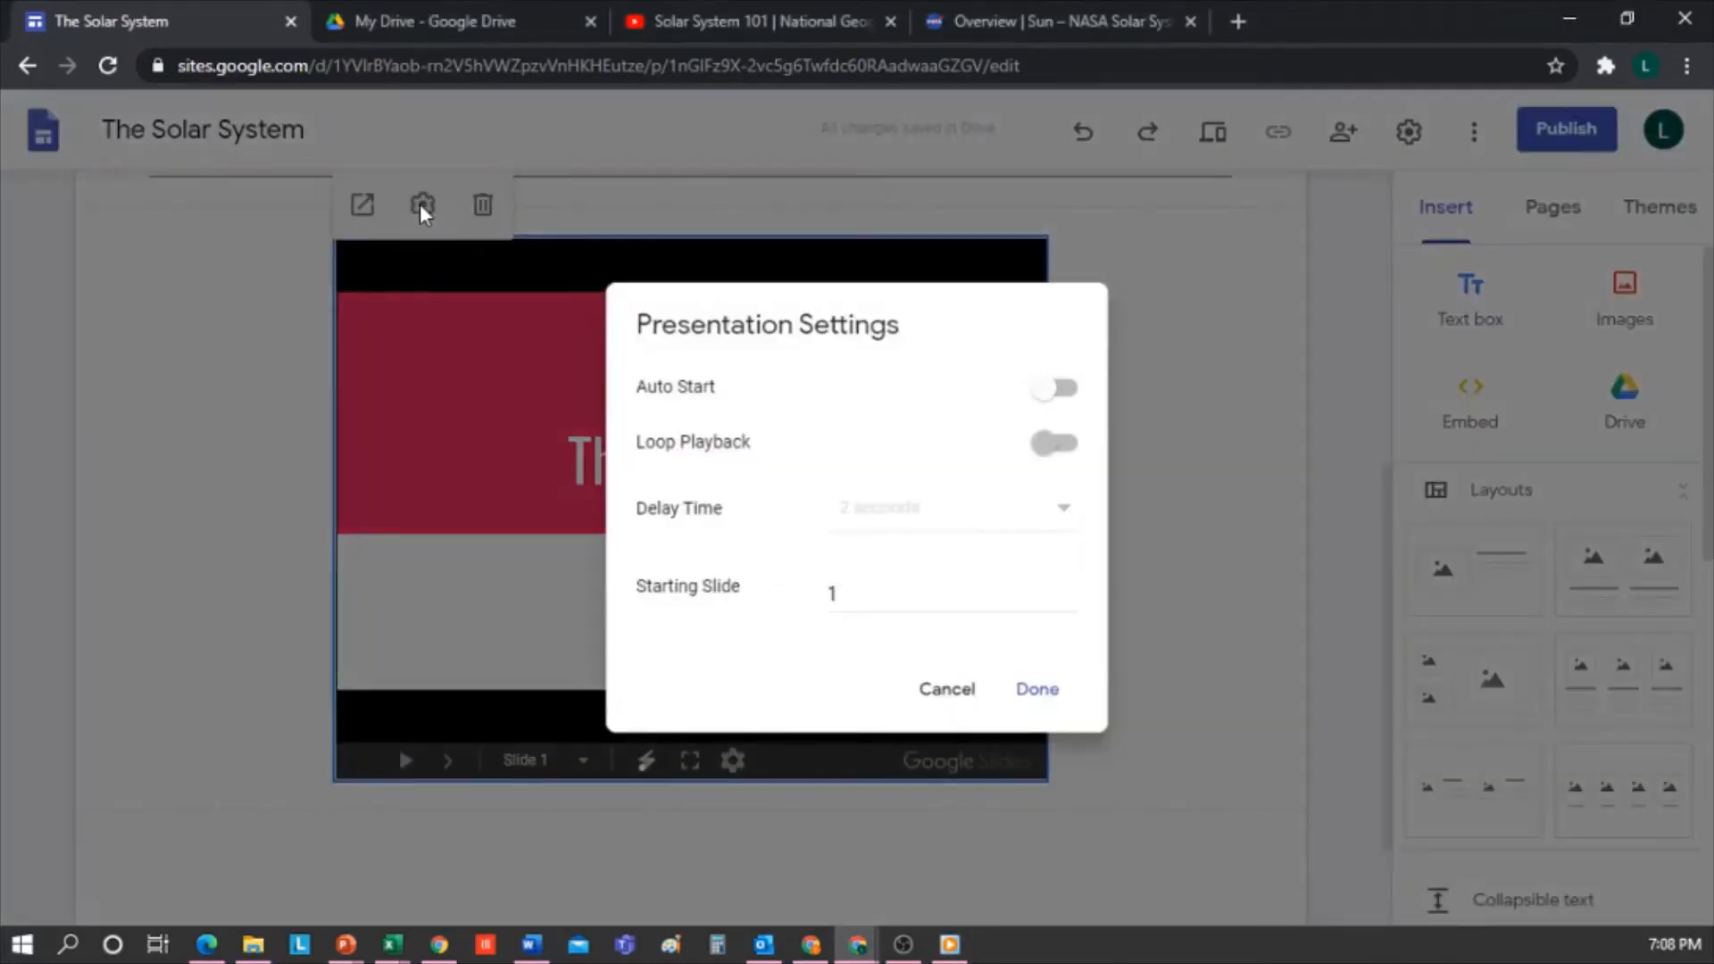
{"action": "left_click", "coordinate": [1046, 393]}
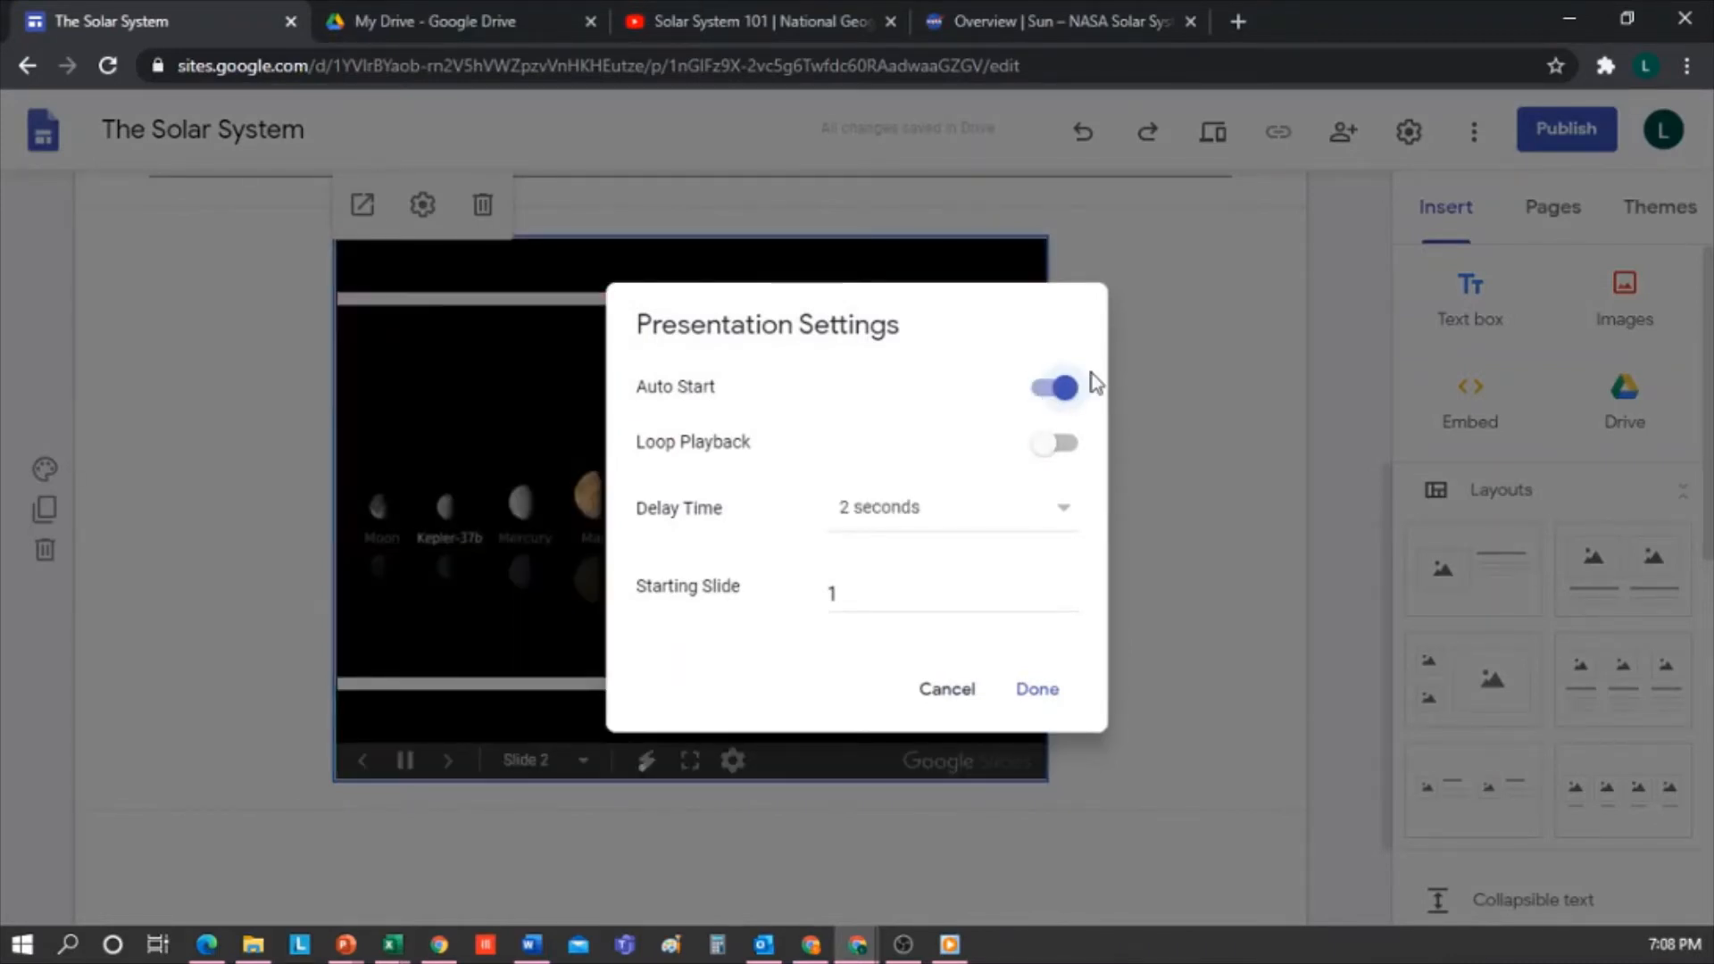
{"action": "left_click", "coordinate": [1055, 449]}
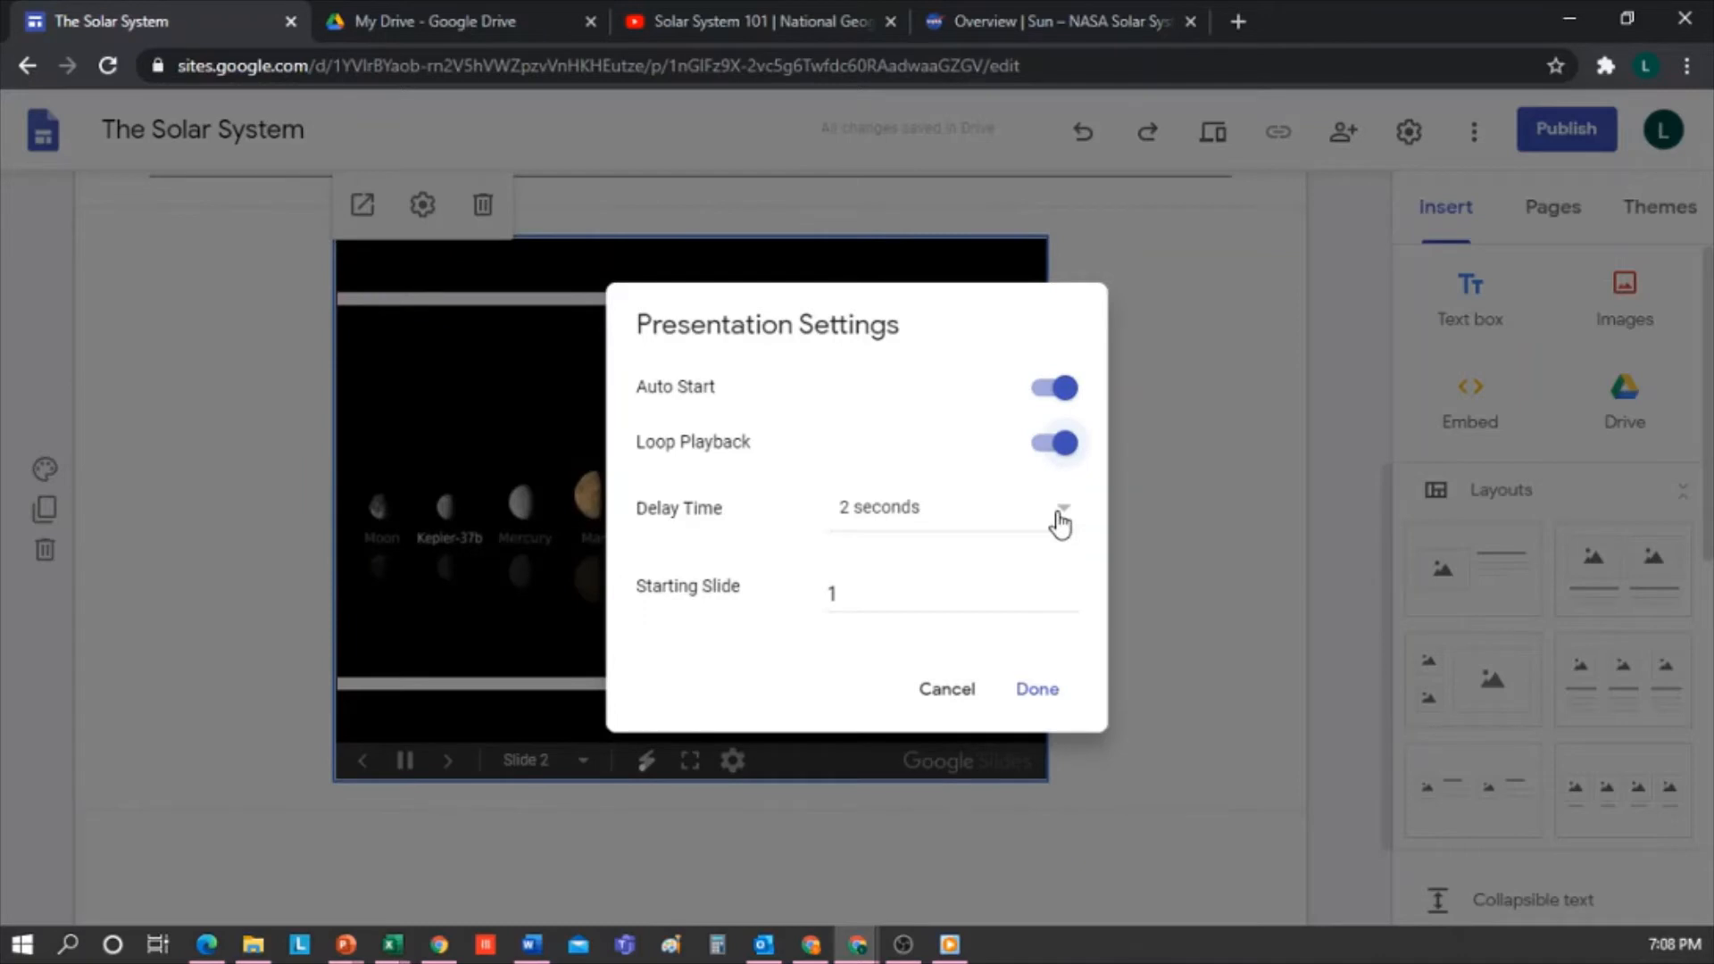
{"action": "left_click", "coordinate": [1056, 444]}
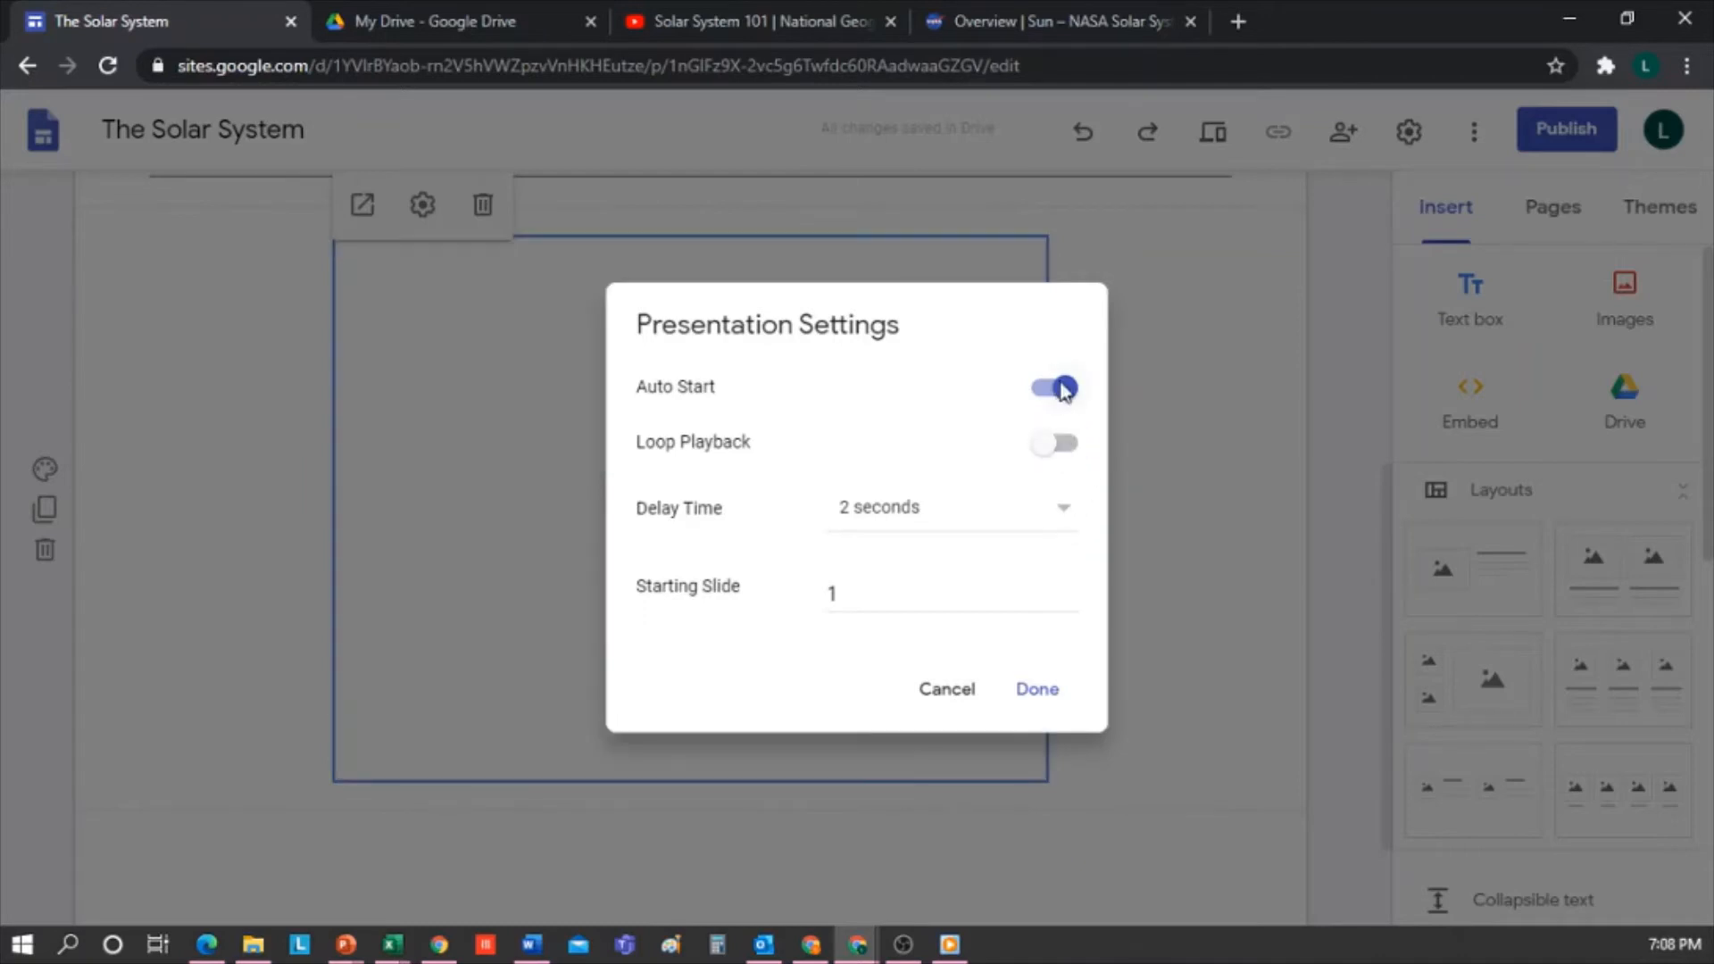
{"action": "left_click", "coordinate": [1062, 388]}
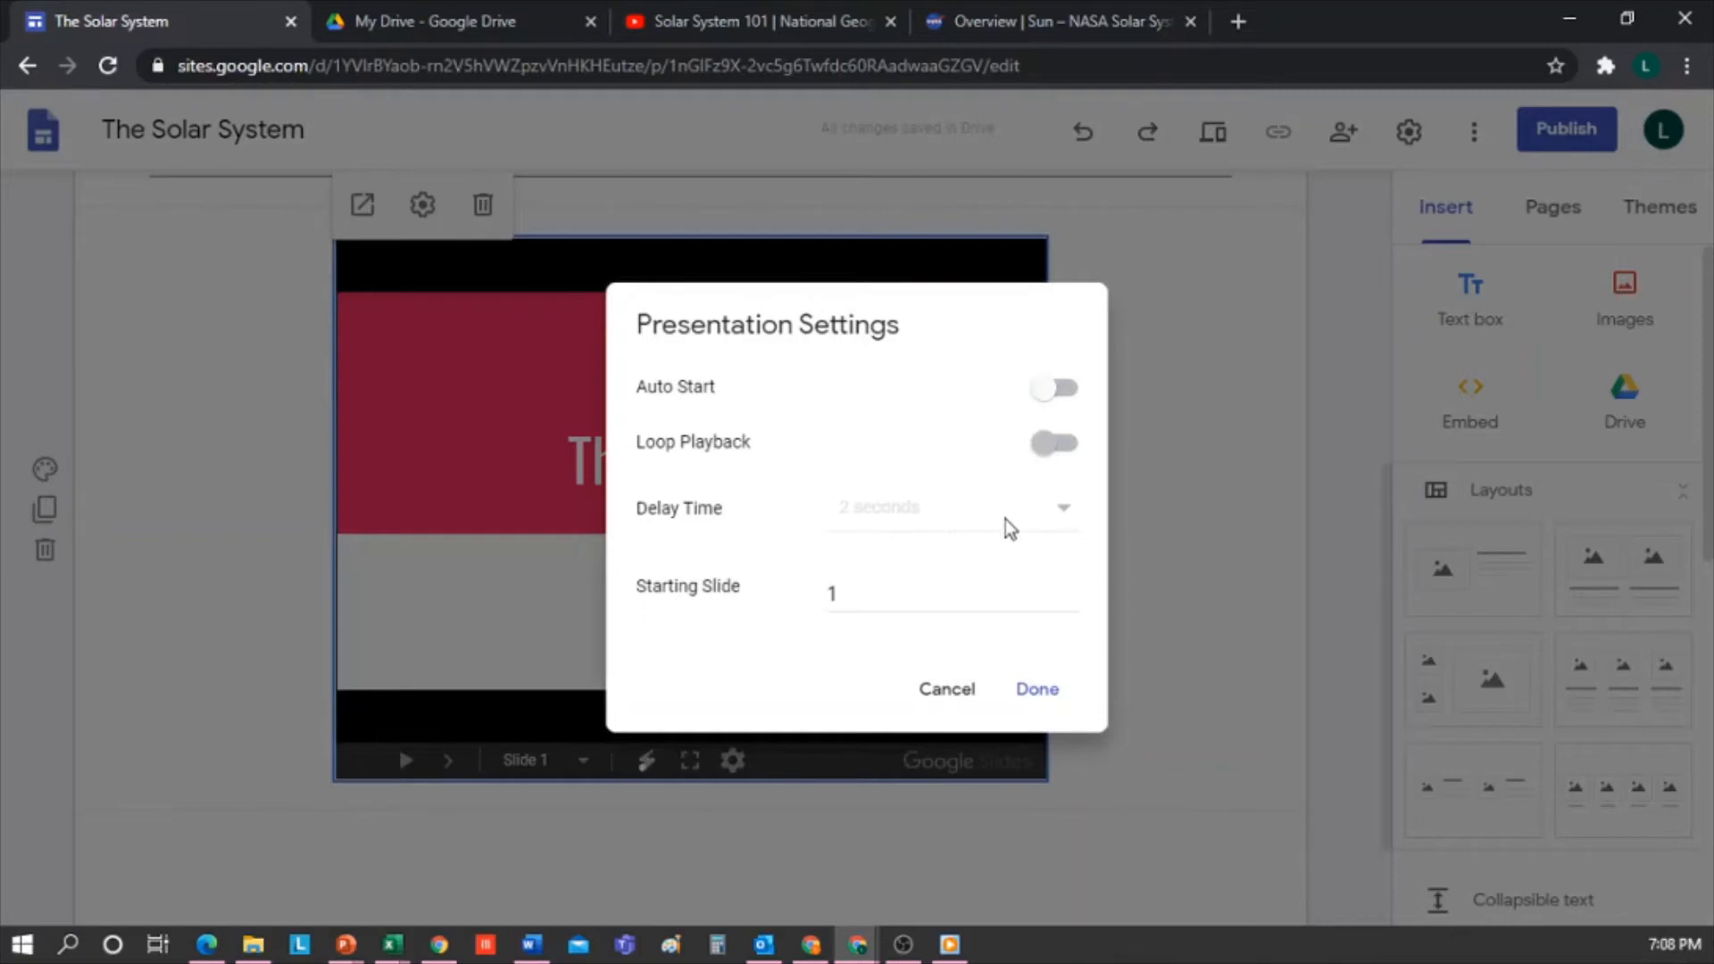
{"action": "left_click", "coordinate": [846, 606]}
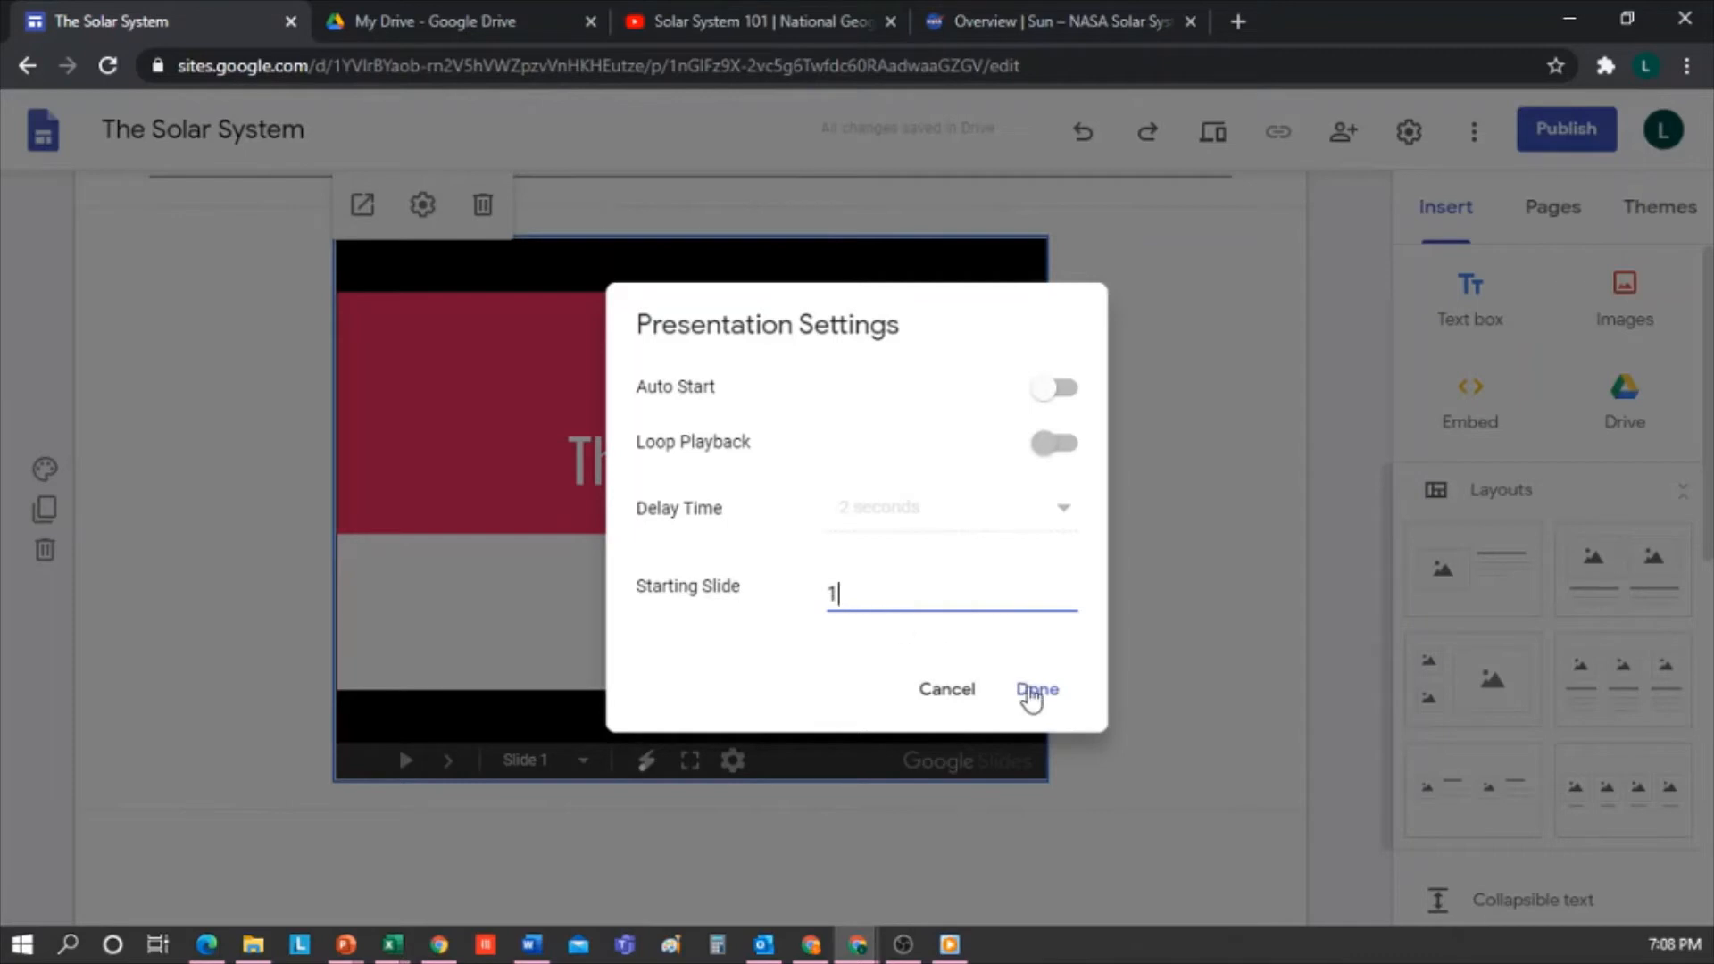
{"action": "left_click", "coordinate": [1033, 695]}
Start inserting a button on The planets page and name it "Watch Video"
{"action": "scroll", "coordinate": [1523, 643], "scroll_direction": "down", "scroll_amount": 8}
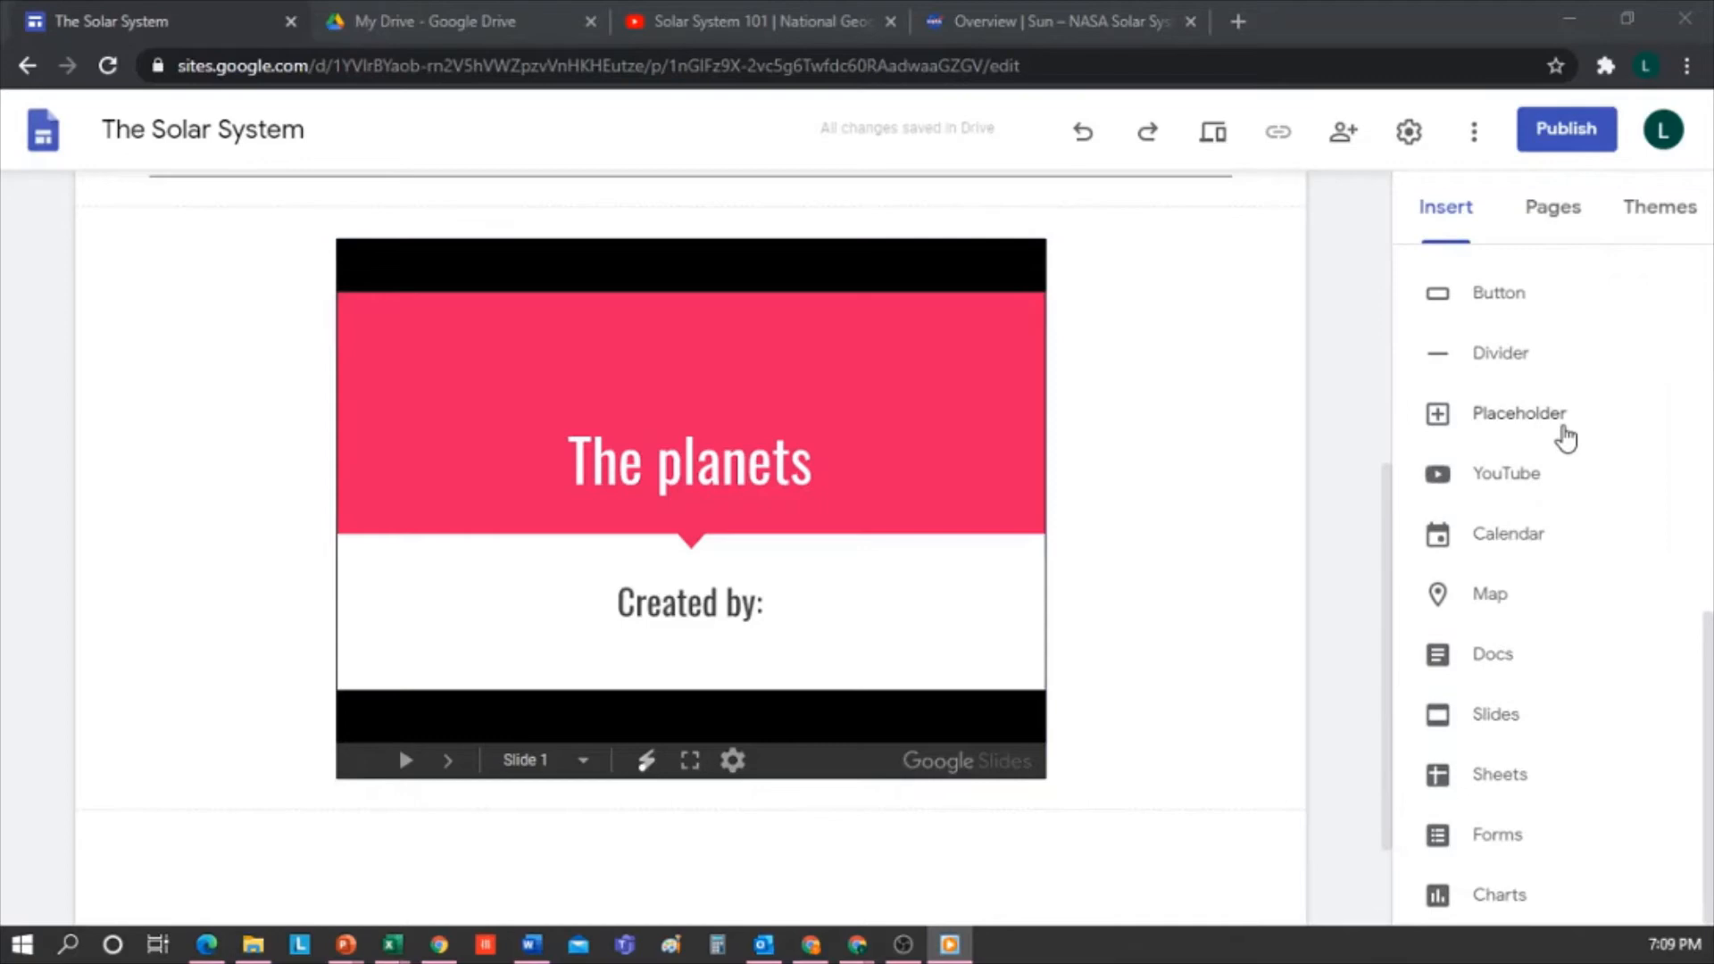
{"action": "left_click", "coordinate": [1489, 297]}
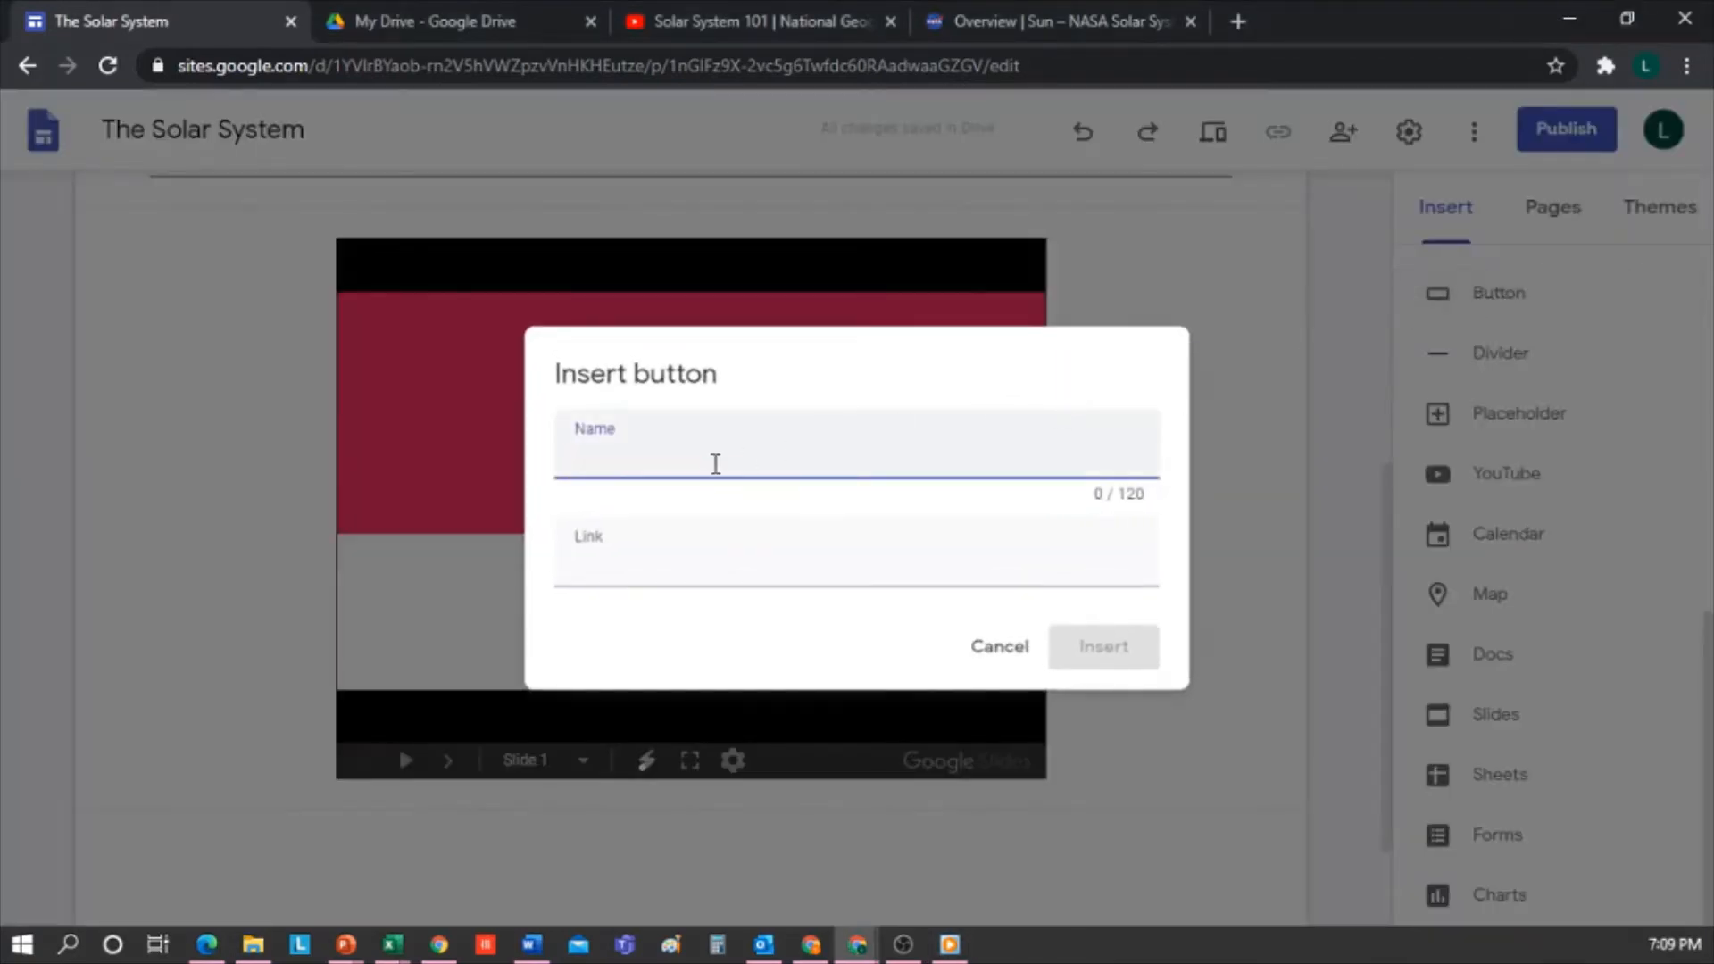
{"action": "type", "text": "Watch Video"}
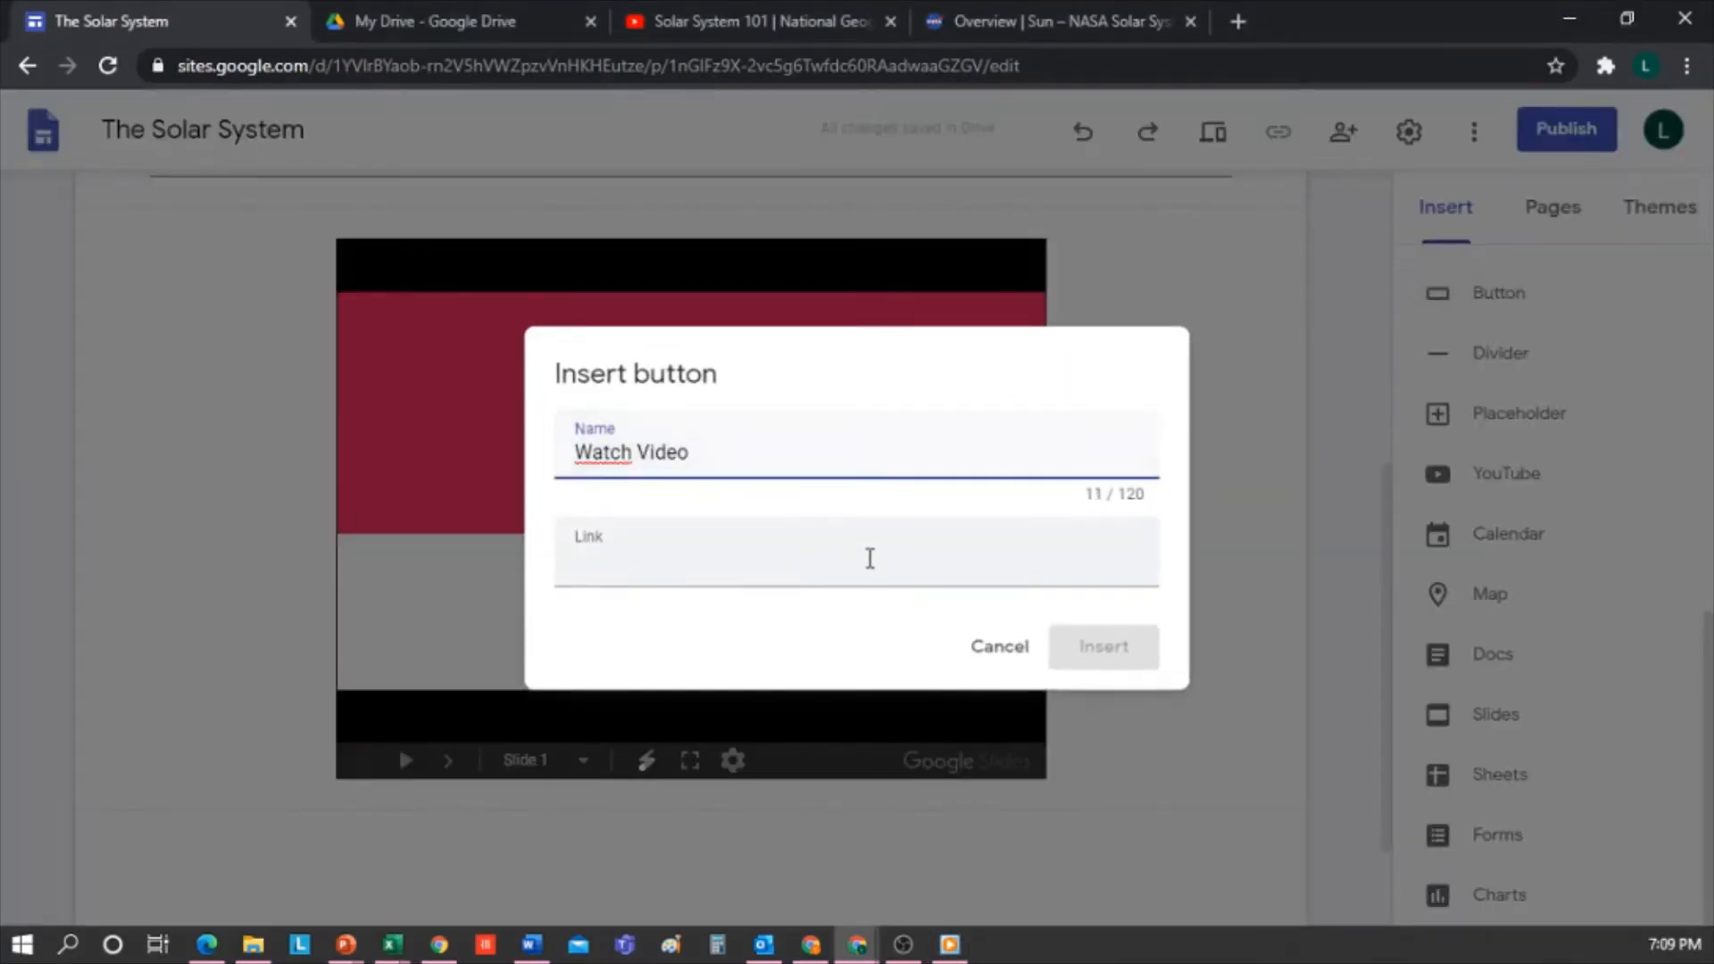
Switch to YouTube and copy the share link of the National Geographic video "Solar System 101"
{"action": "left_click", "coordinate": [785, 20]}
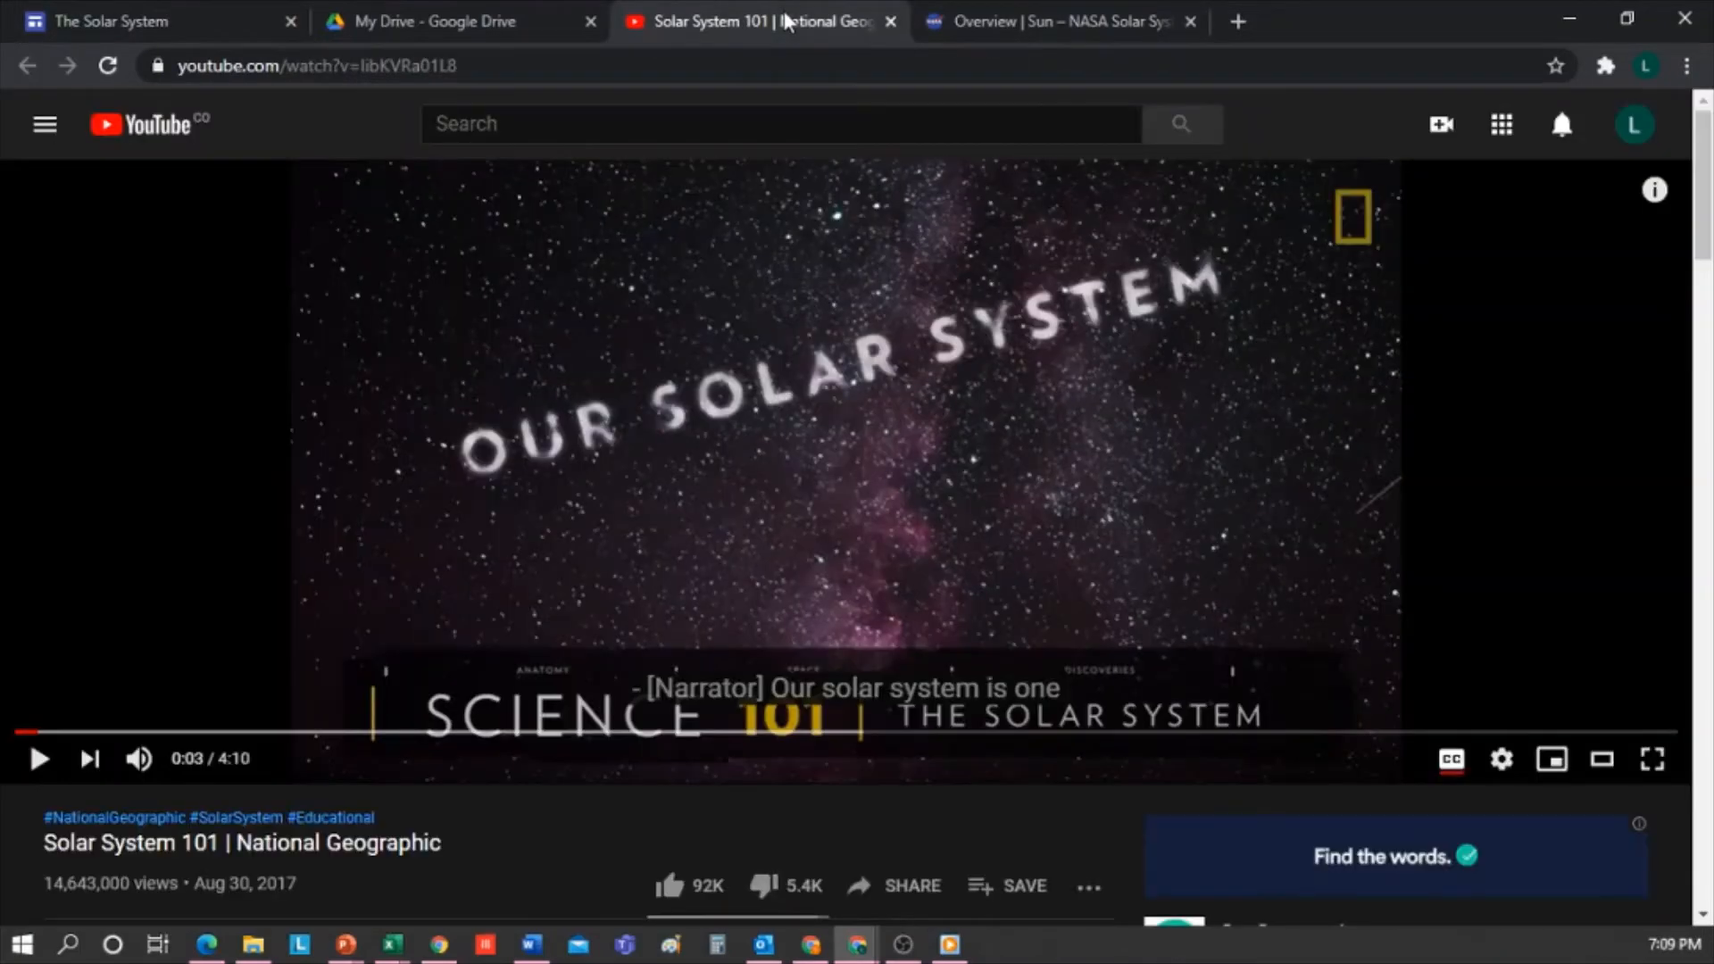
{"action": "scroll", "coordinate": [701, 589], "scroll_direction": "down", "scroll_amount": 5}
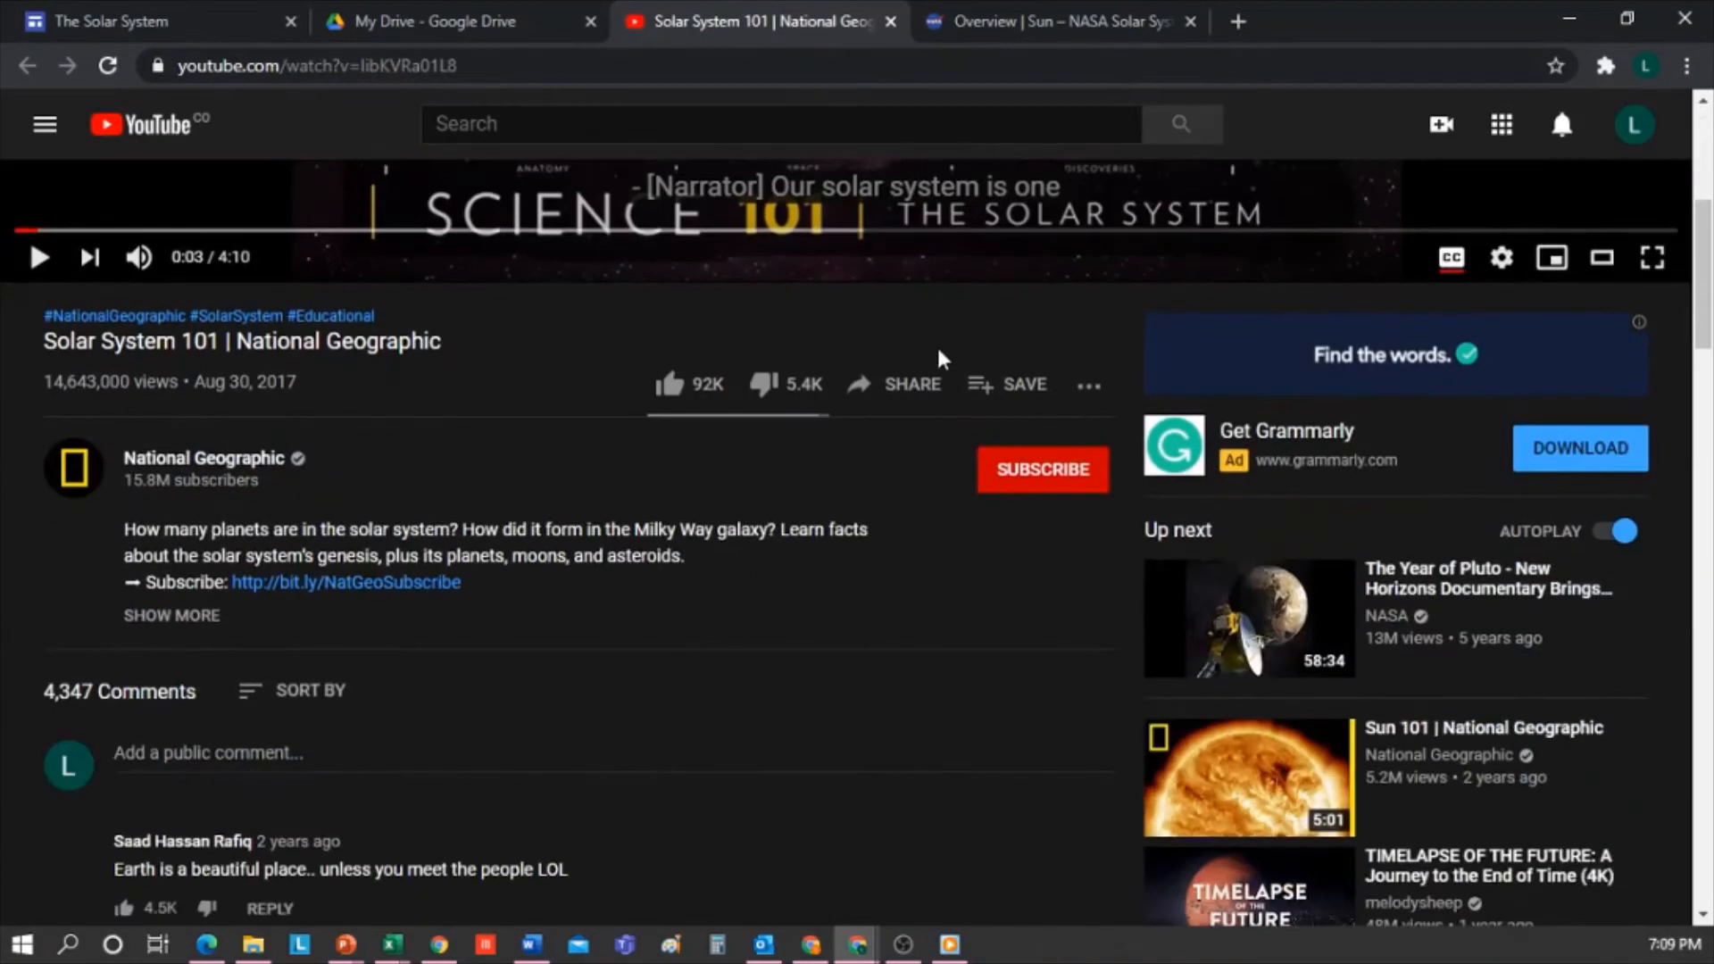
{"action": "left_click", "coordinate": [907, 383]}
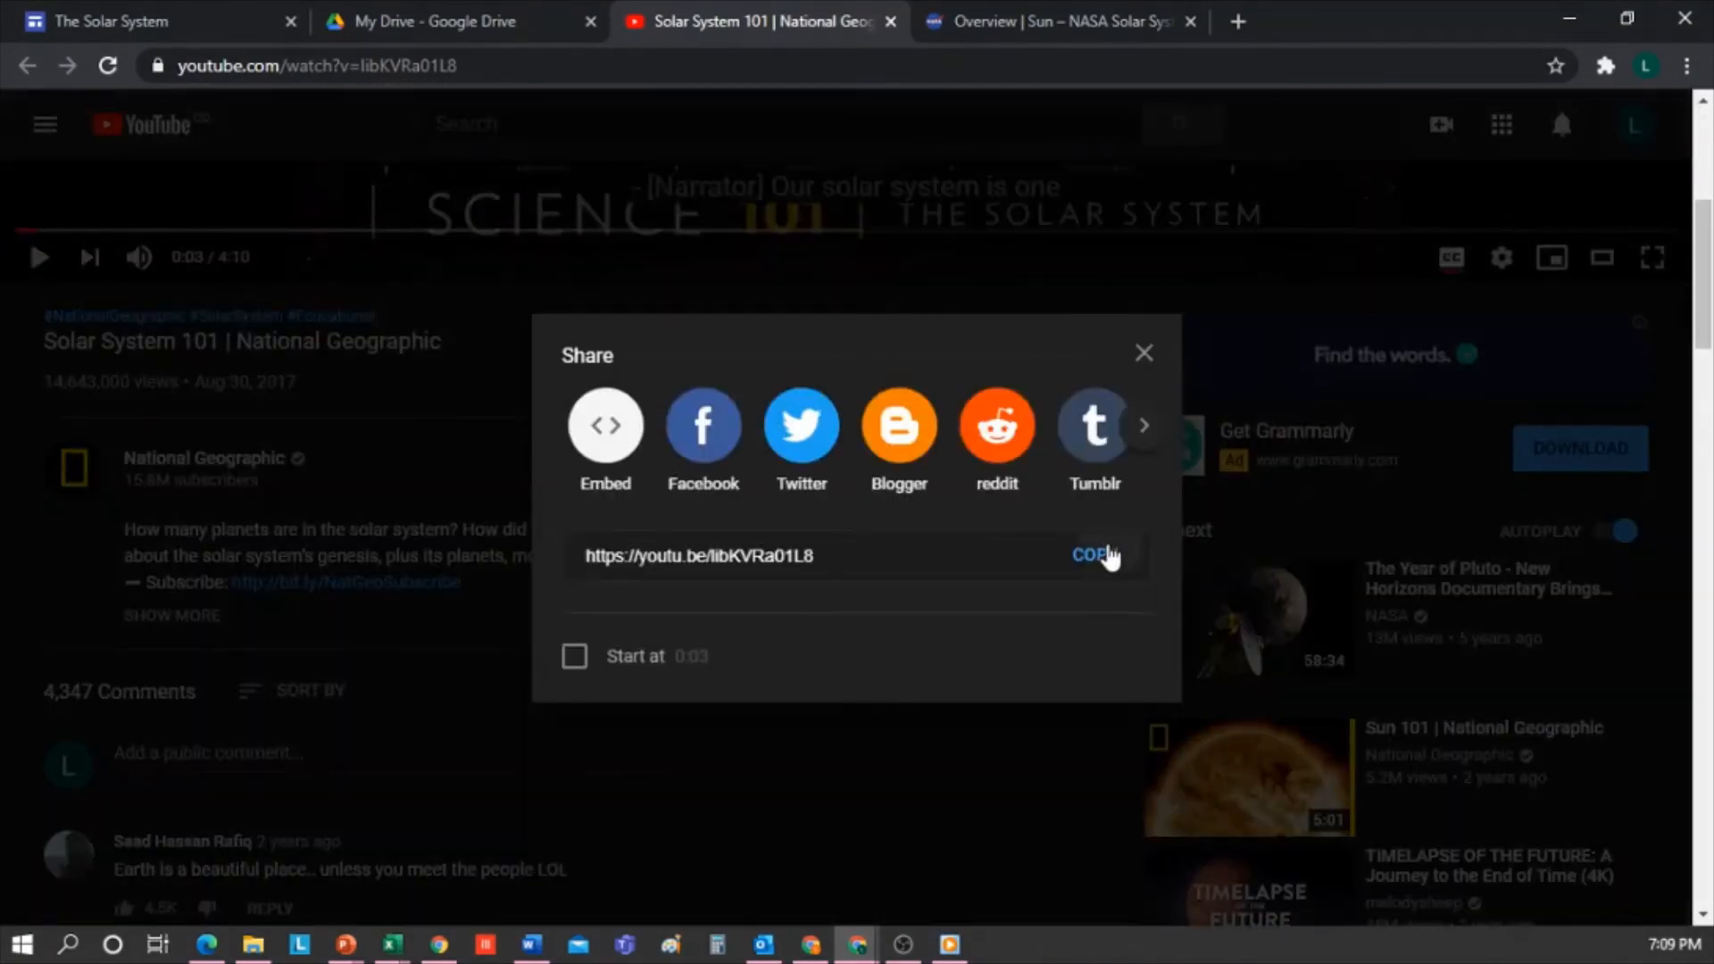
{"action": "left_click", "coordinate": [1095, 554]}
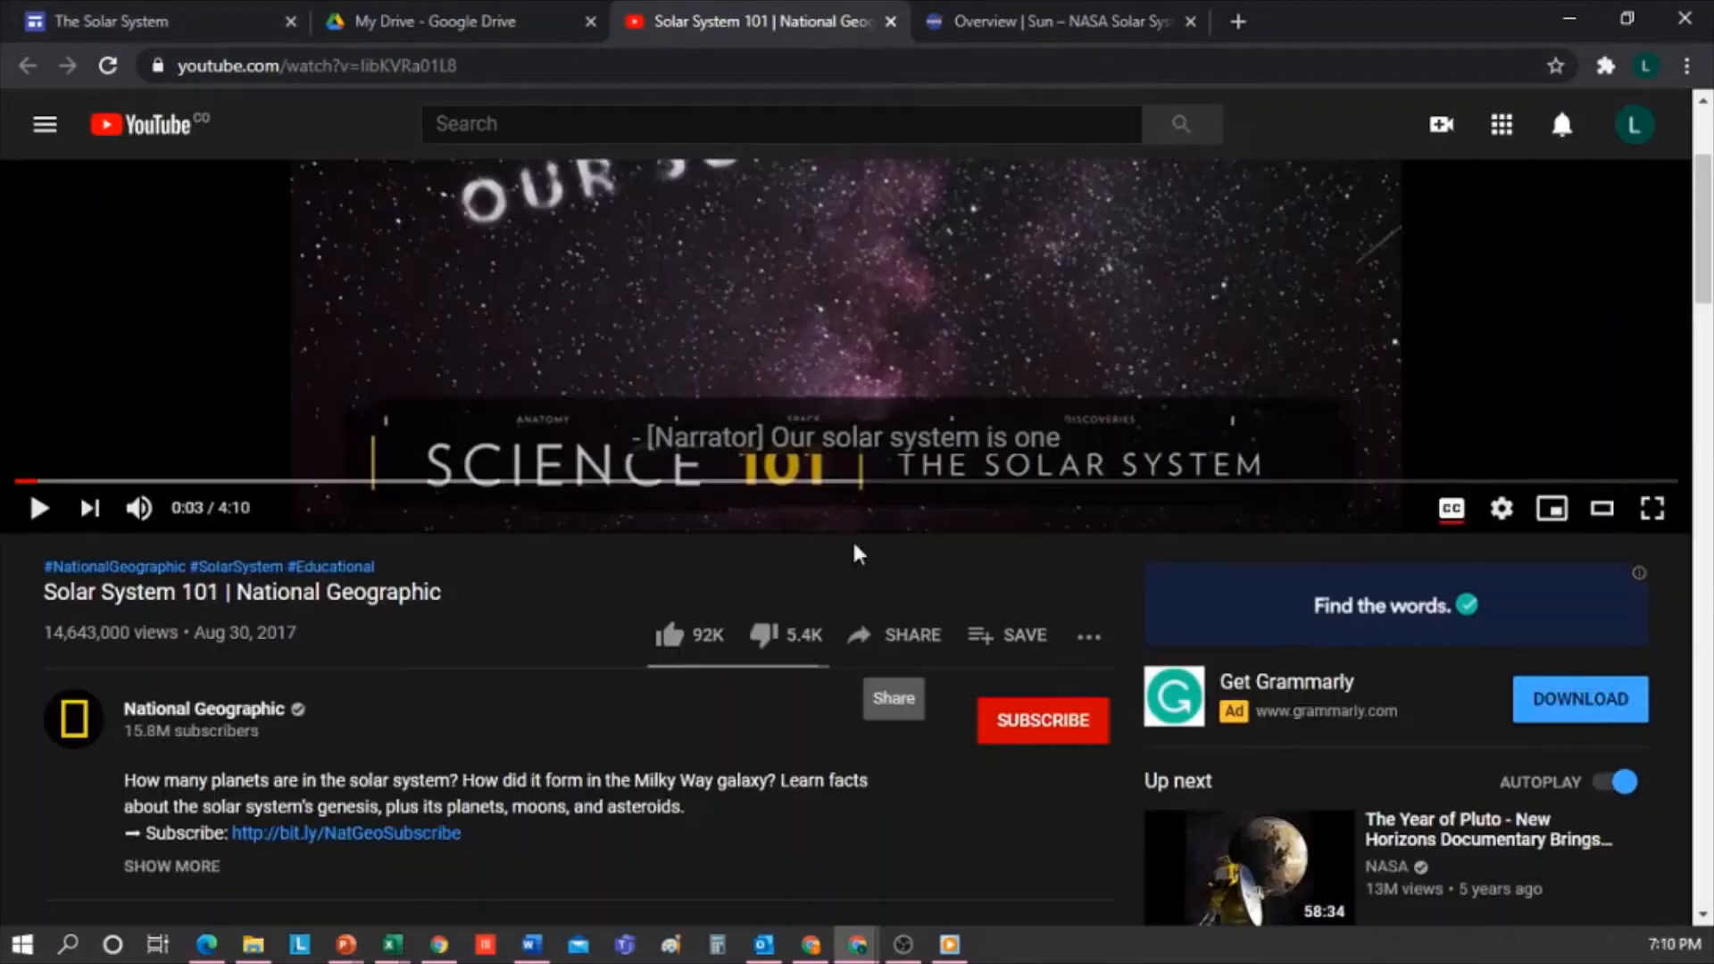
{"action": "scroll", "coordinate": [853, 544], "scroll_direction": "up", "scroll_amount": 3}
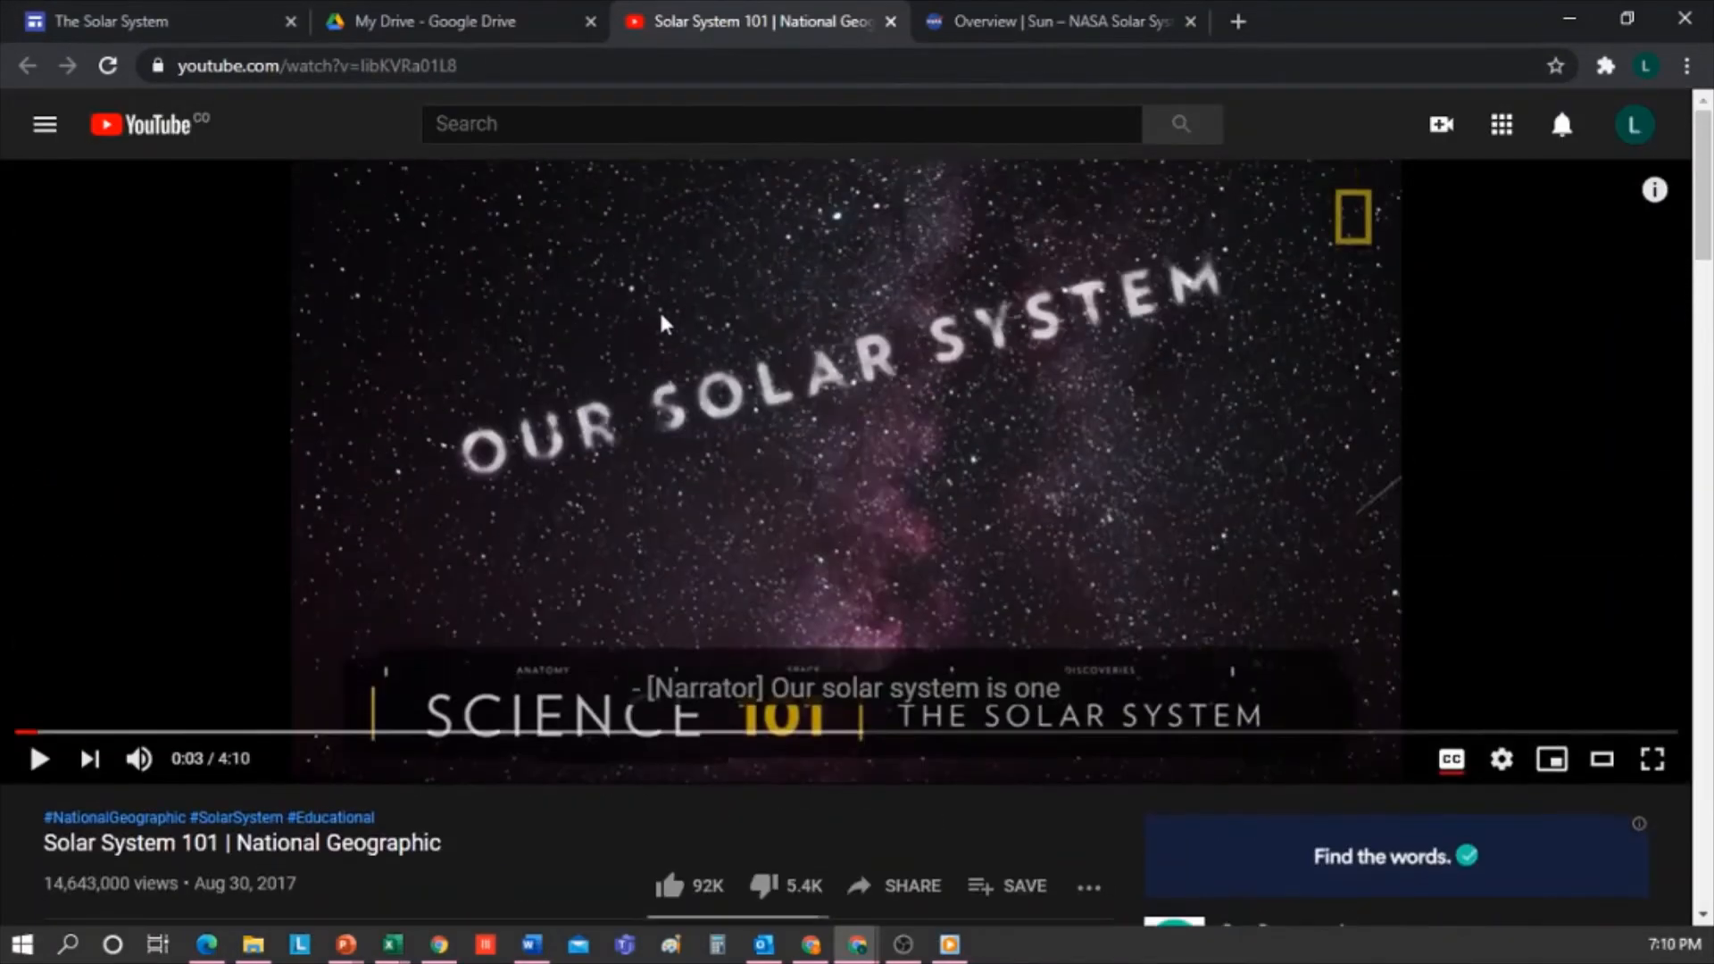
Return to the site, paste the copied YouTube link as the "Watch Video" button's link and insert the button
{"action": "left_click", "coordinate": [143, 20]}
{"action": "left_click", "coordinate": [679, 577]}
{"action": "key", "text": "ctrl+v"}
{"action": "left_click", "coordinate": [1105, 649]}
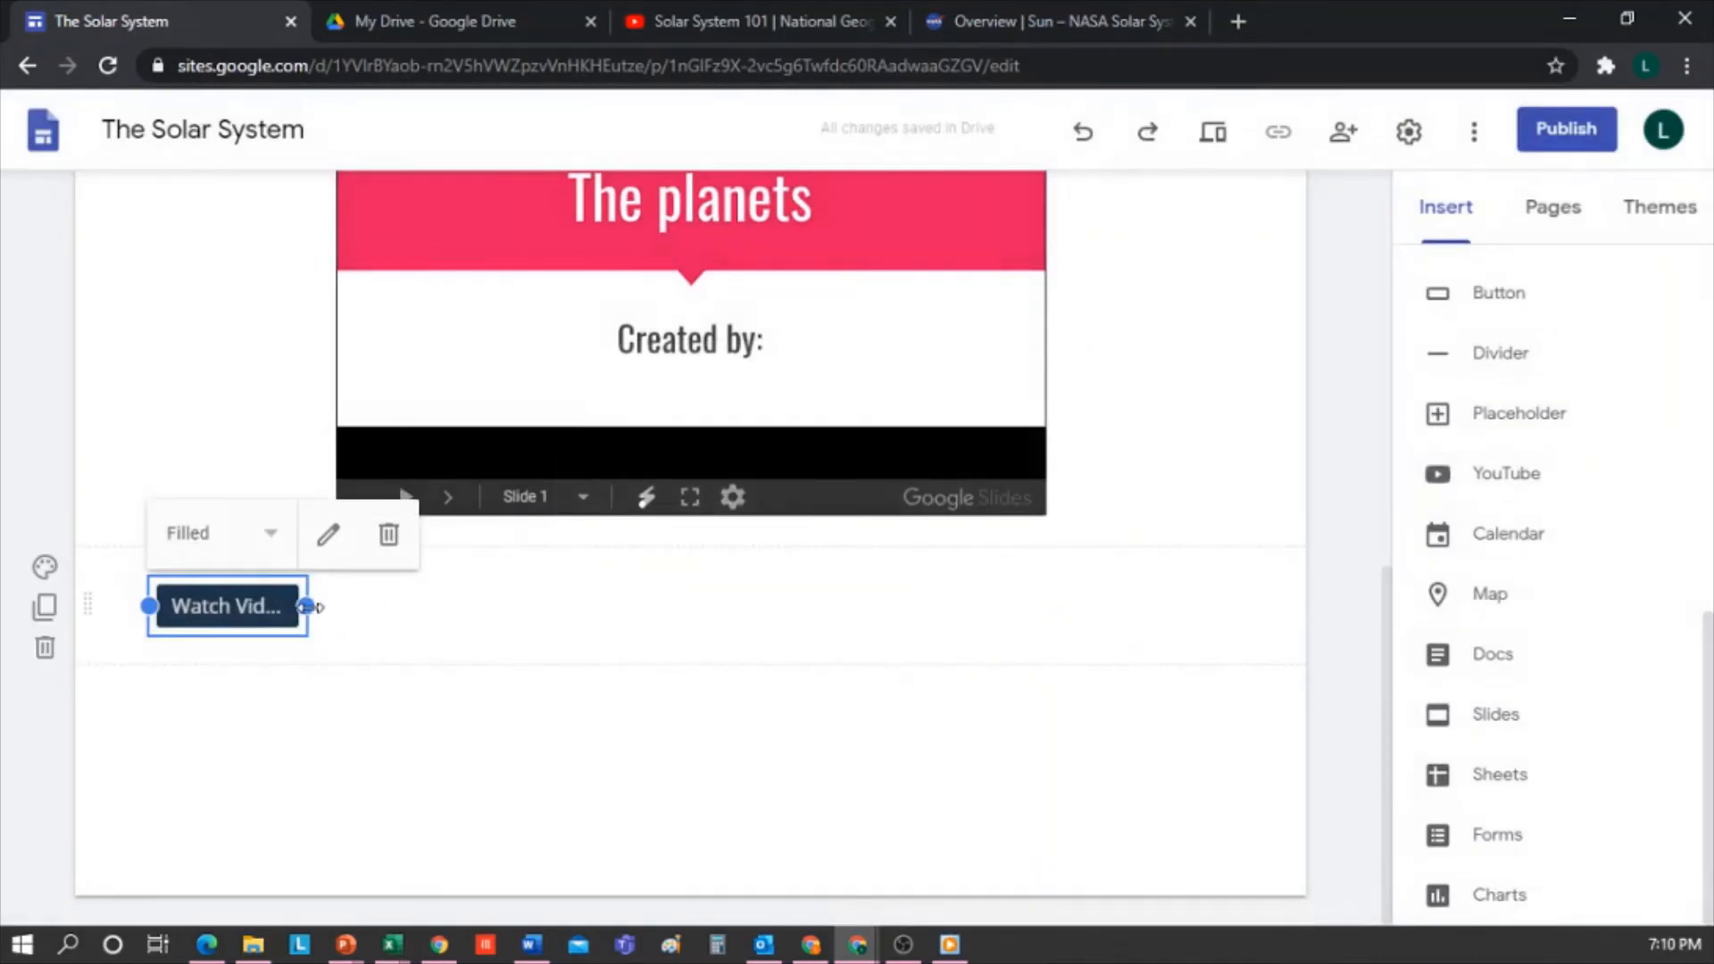
Move the "Watch Video" button to the middle of its section and widen it so its full label fits
{"action": "left_click_drag", "start_coordinate": [273, 606], "coordinate": [727, 616]}
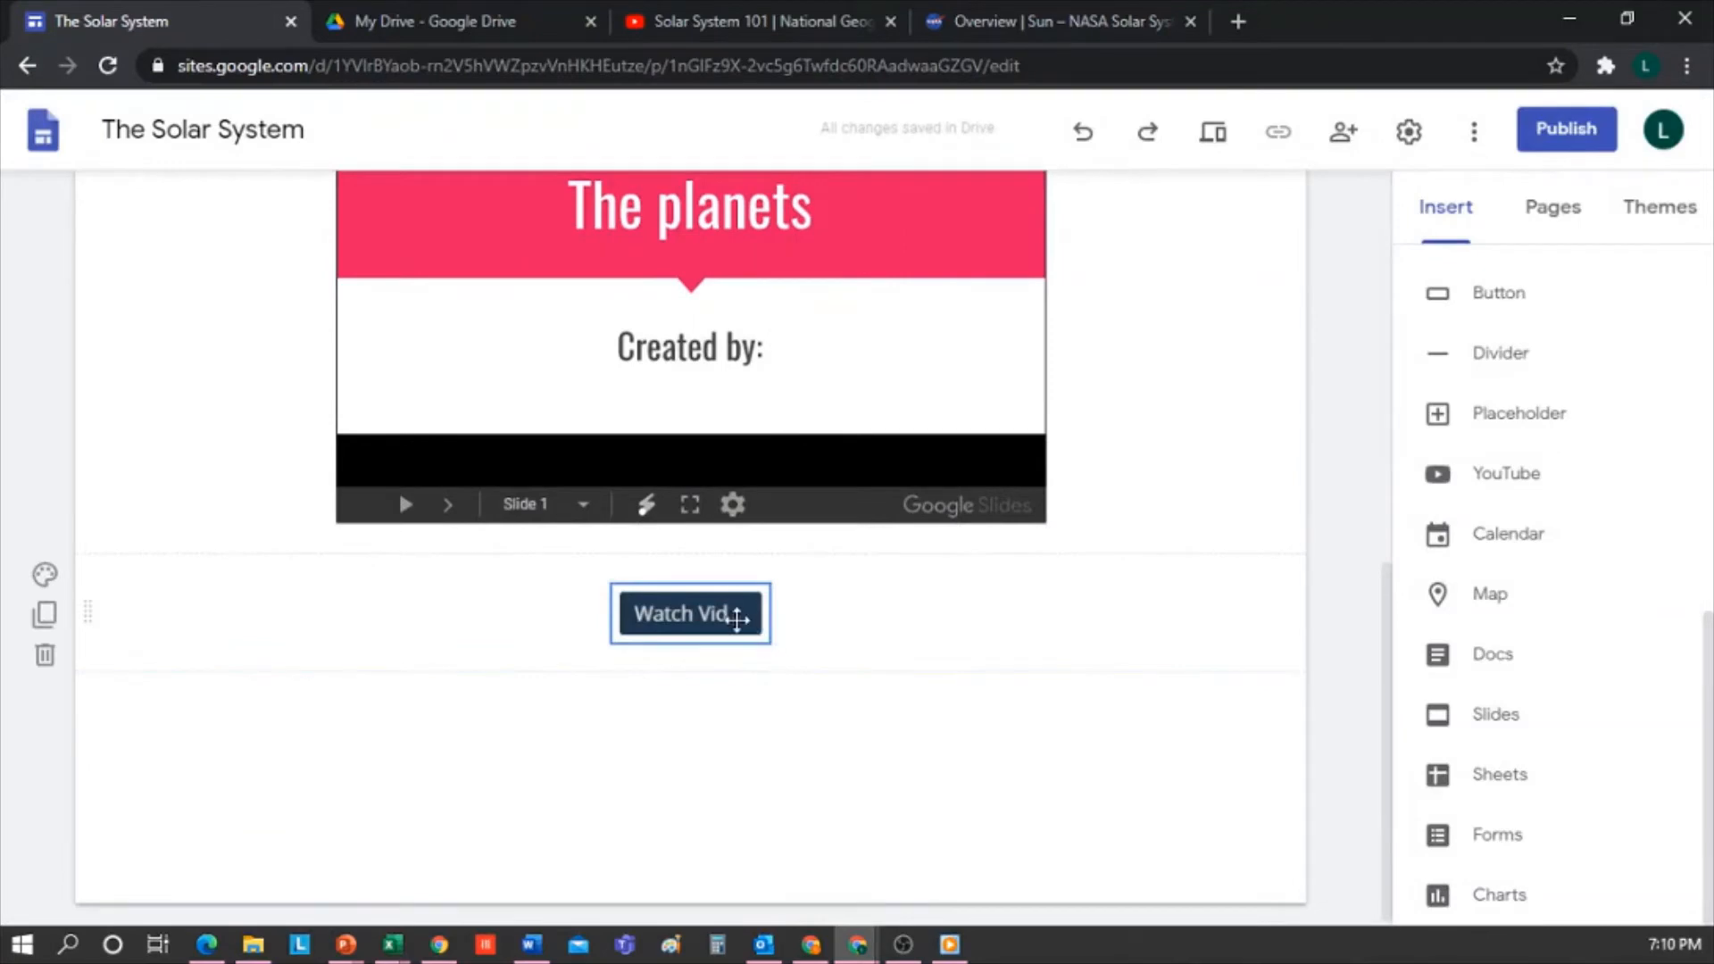
{"action": "left_click", "coordinate": [746, 616]}
{"action": "left_click_drag", "start_coordinate": [770, 615], "coordinate": [887, 619]}
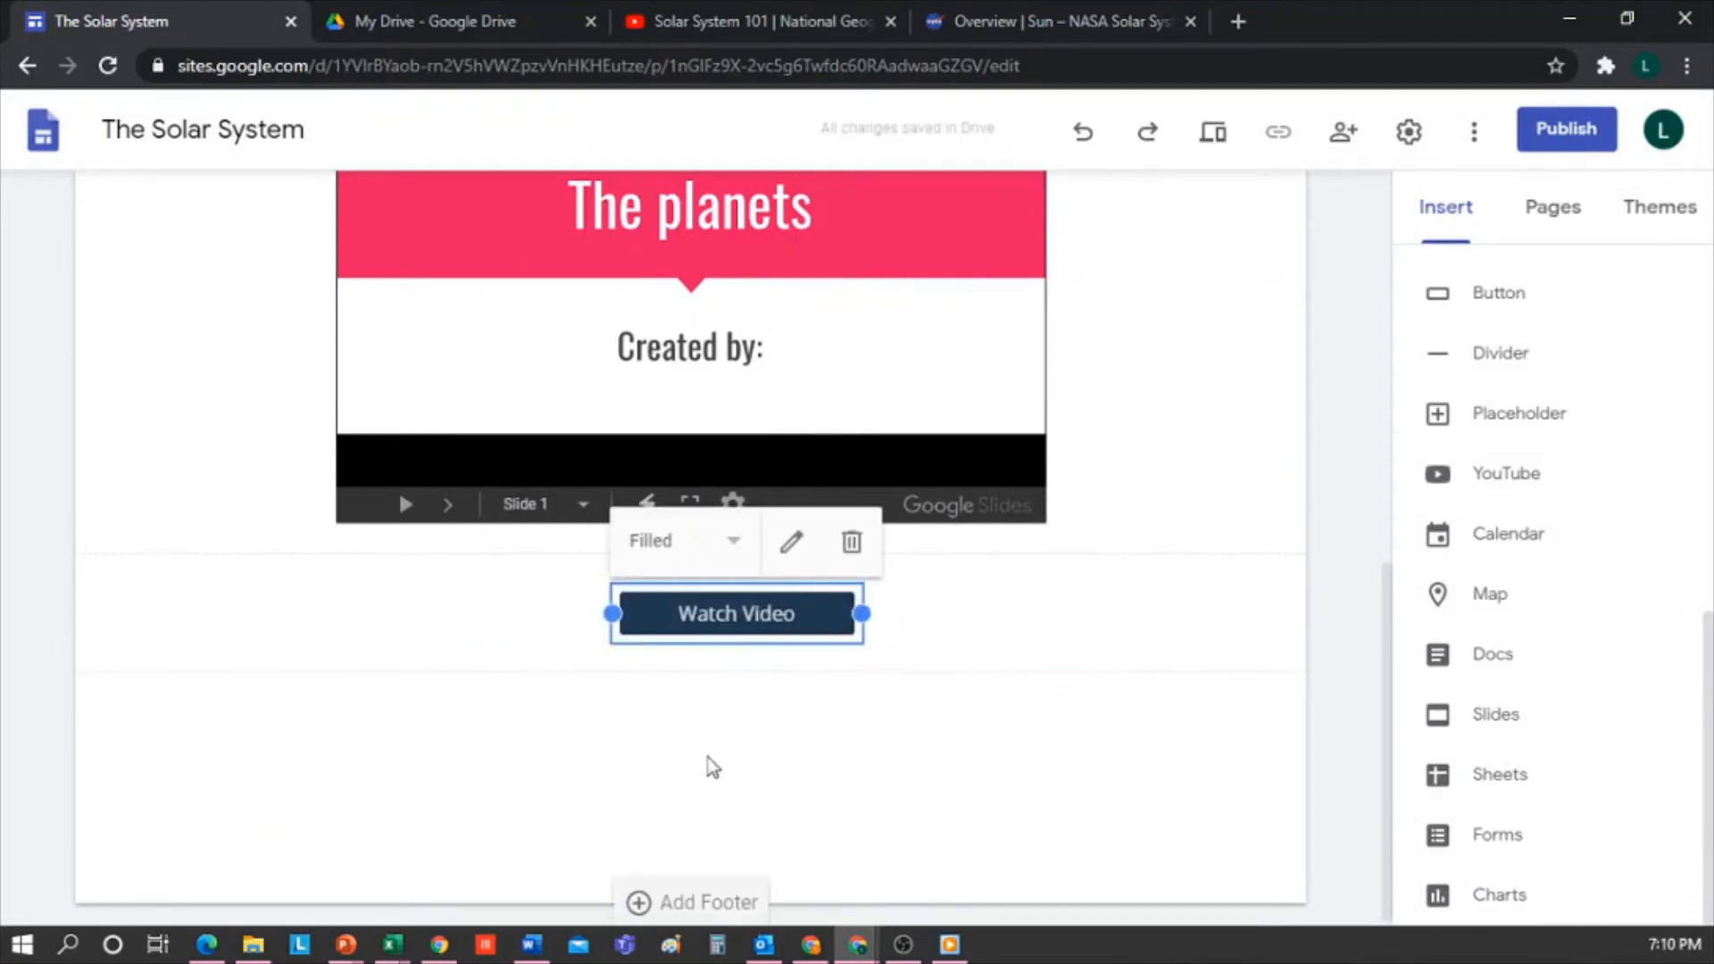
{"action": "left_click", "coordinate": [949, 944]}
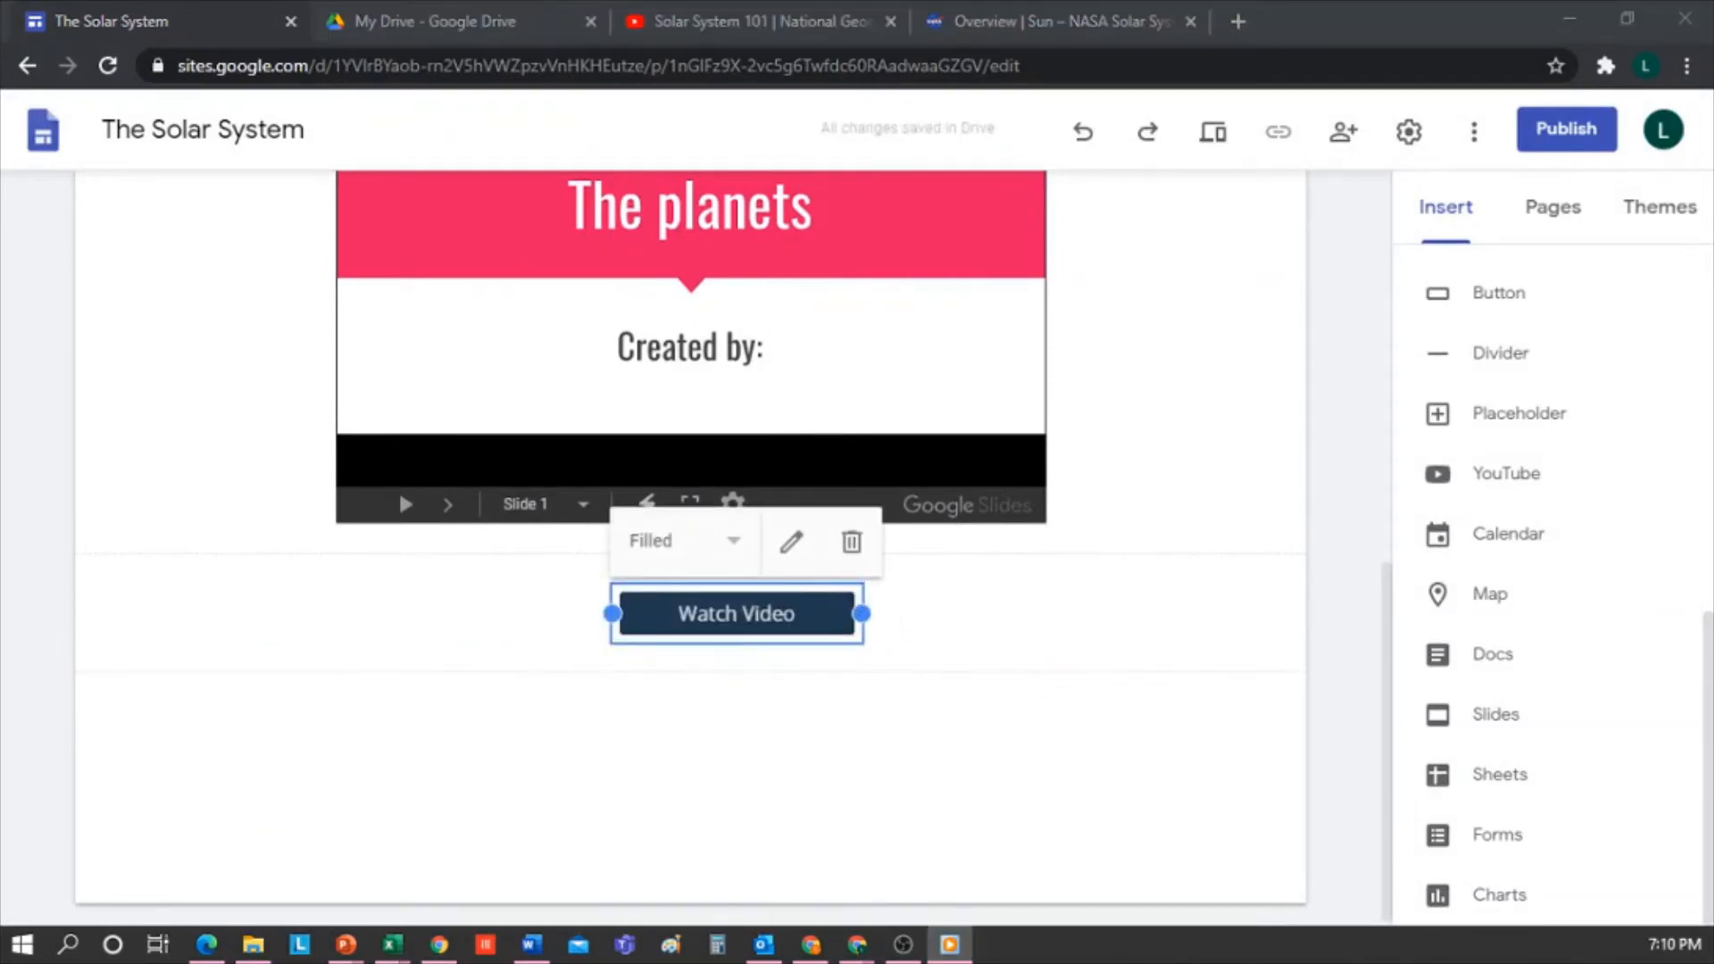
{"action": "left_click", "coordinate": [1004, 830]}
Open the subpage "The earth" and set its header type to Banner
{"action": "left_click", "coordinate": [1554, 232]}
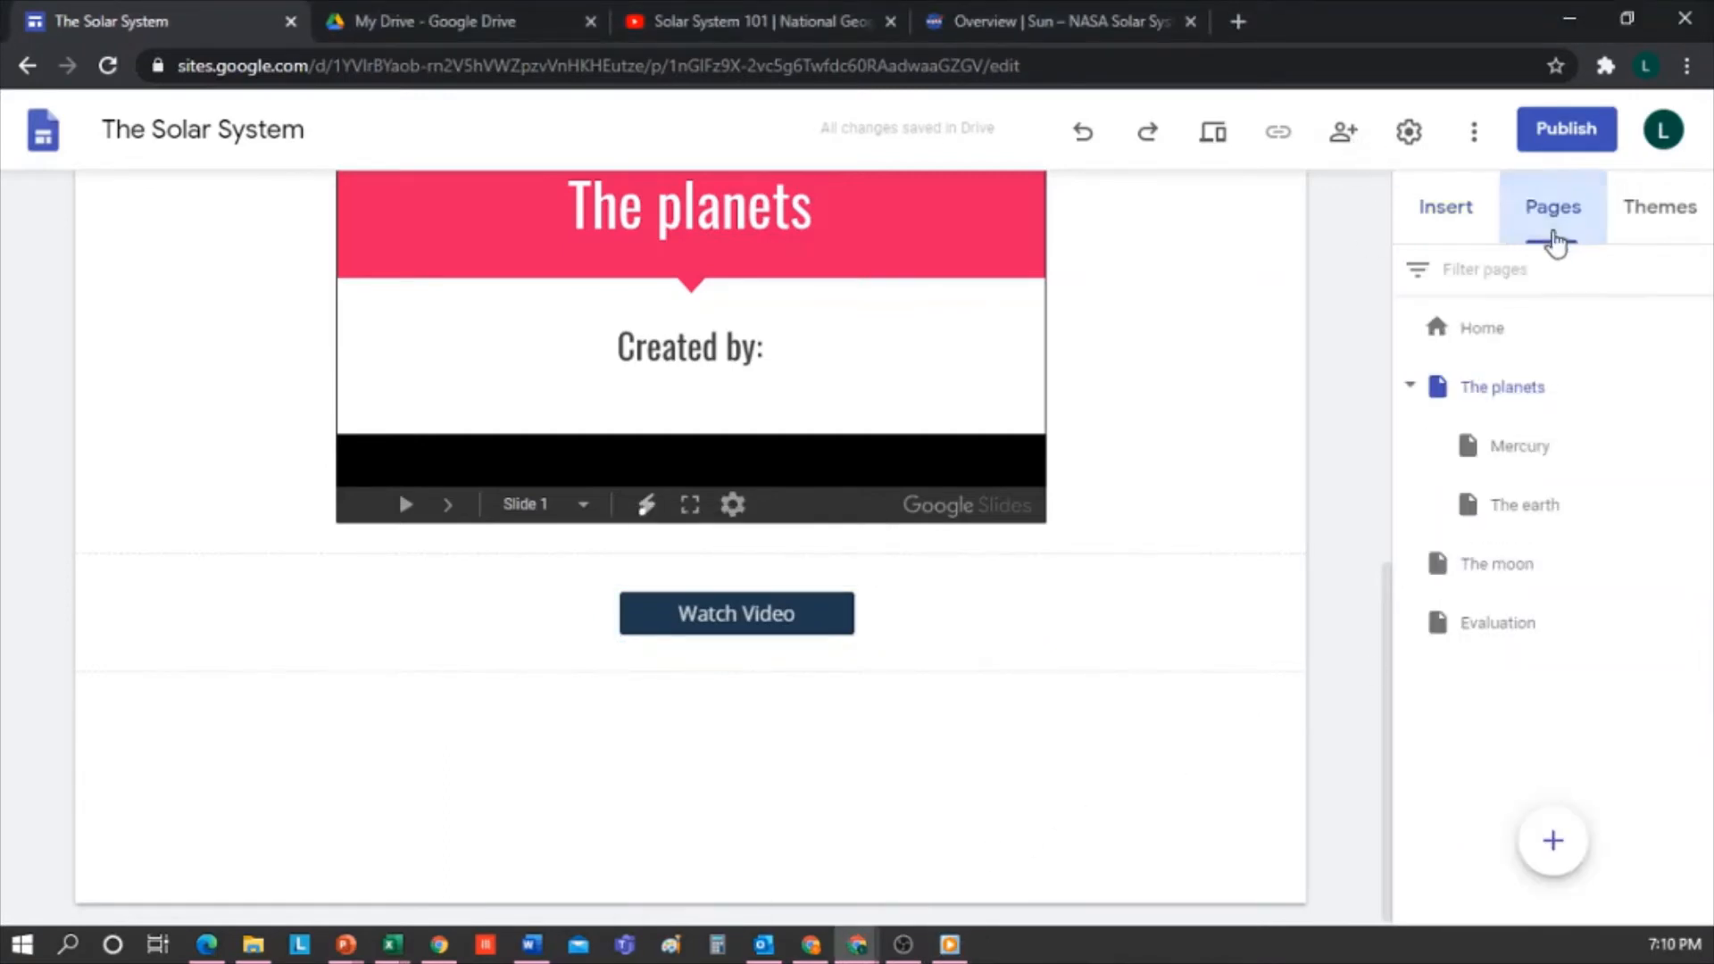
{"action": "left_click", "coordinate": [1528, 507]}
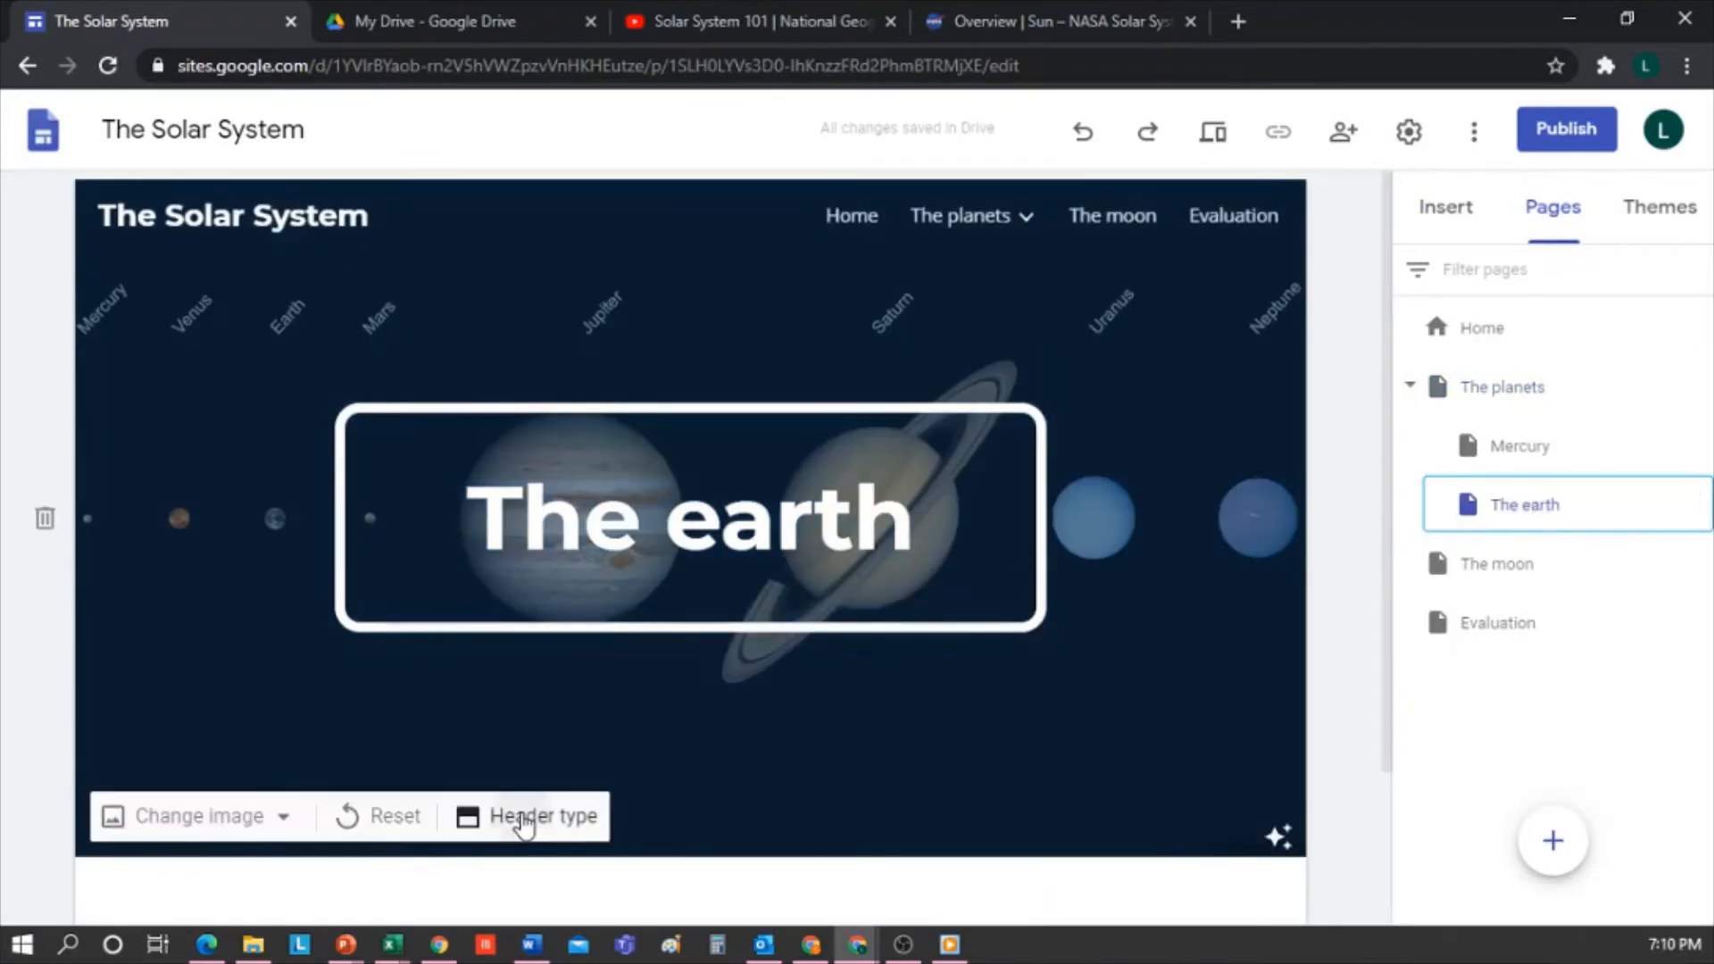
{"action": "left_click", "coordinate": [521, 815]}
{"action": "left_click", "coordinate": [531, 815]}
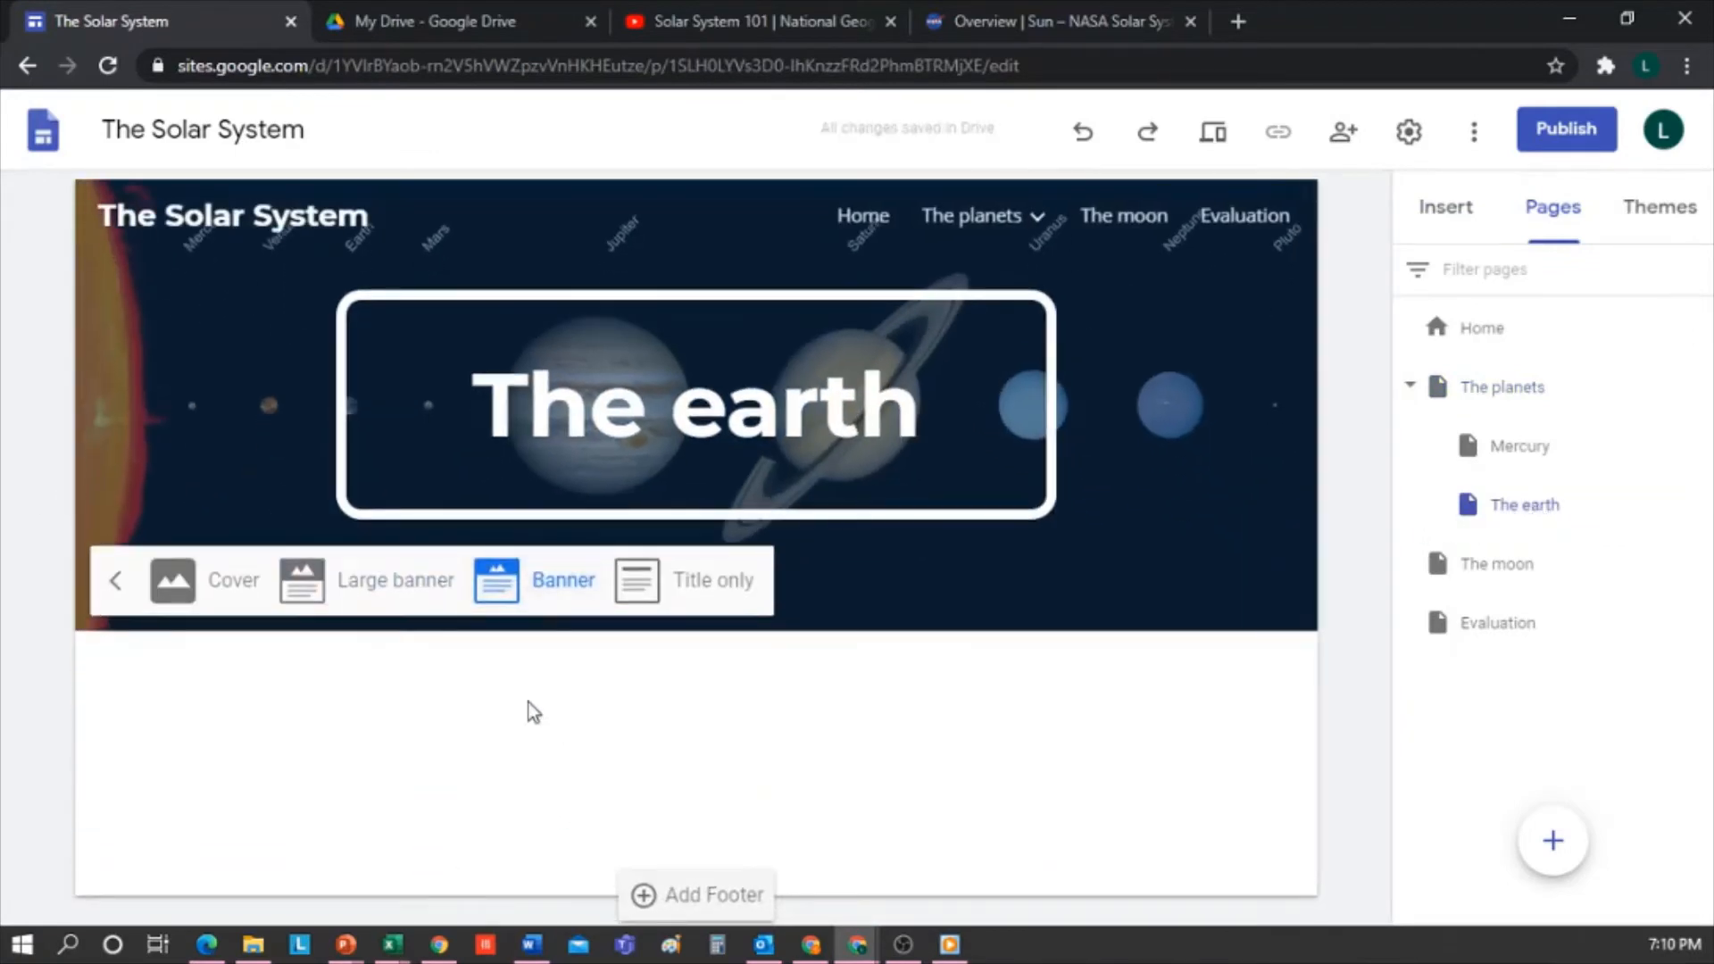
Add the layout with two small stacked placeholders beside one large placeholder below the header of The earth page
{"action": "left_click", "coordinate": [1445, 211]}
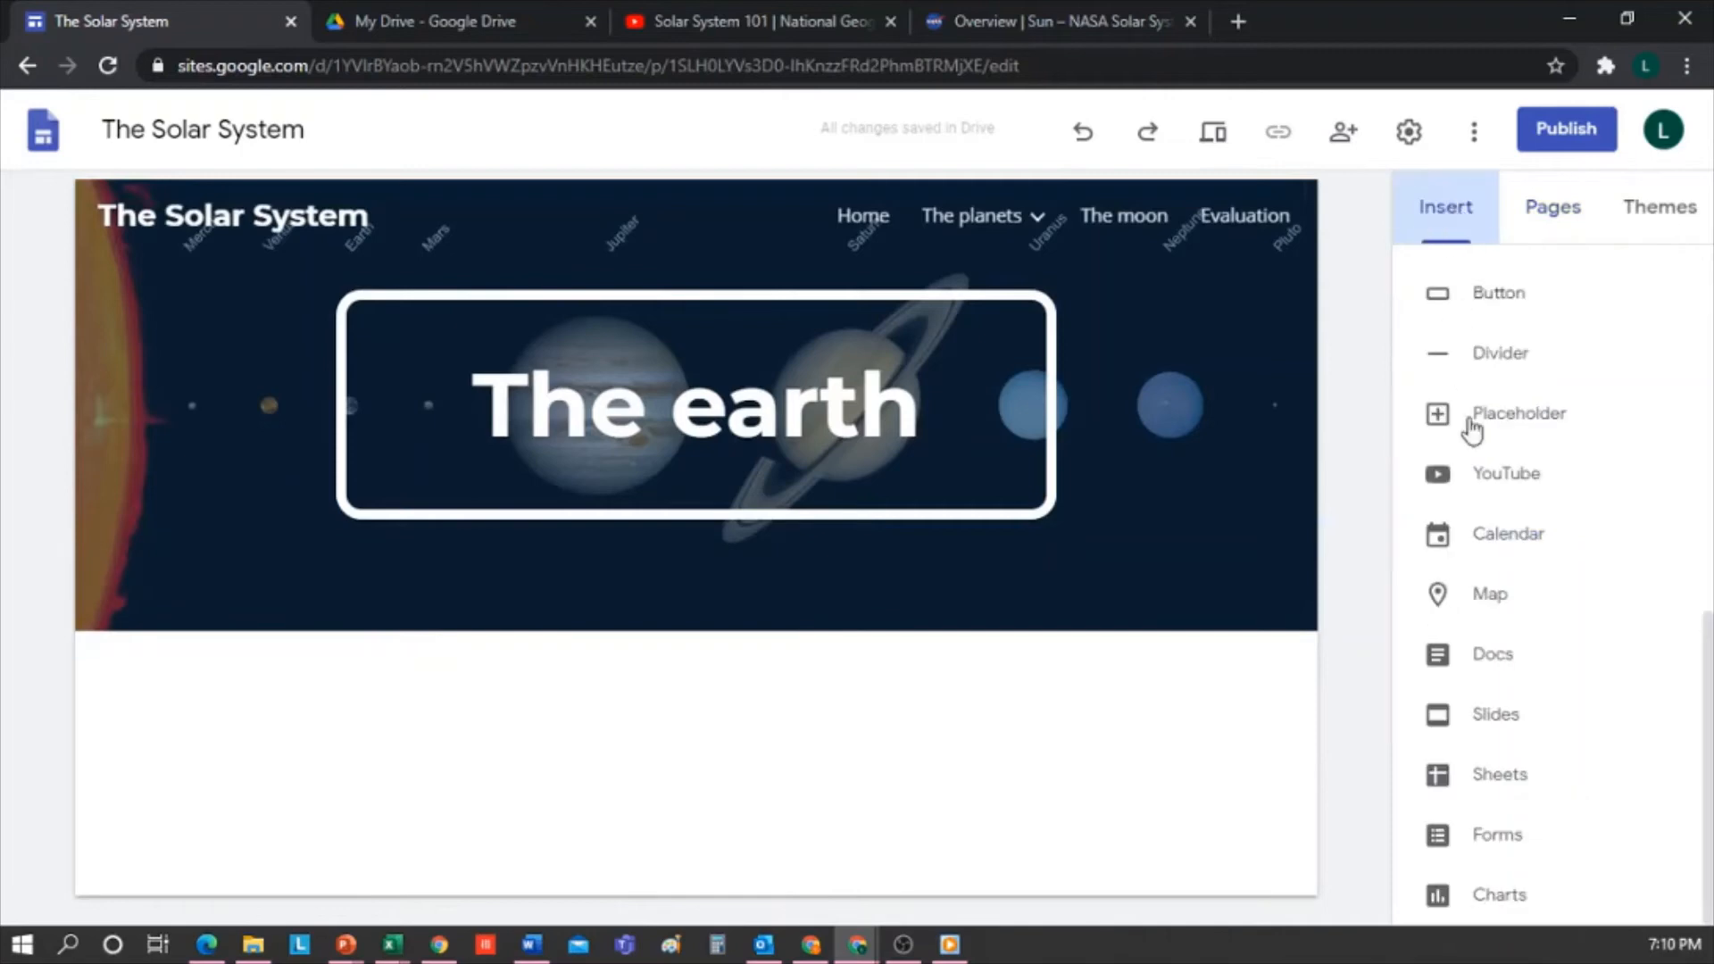
{"action": "scroll", "coordinate": [1541, 417], "scroll_direction": "up", "scroll_amount": 5}
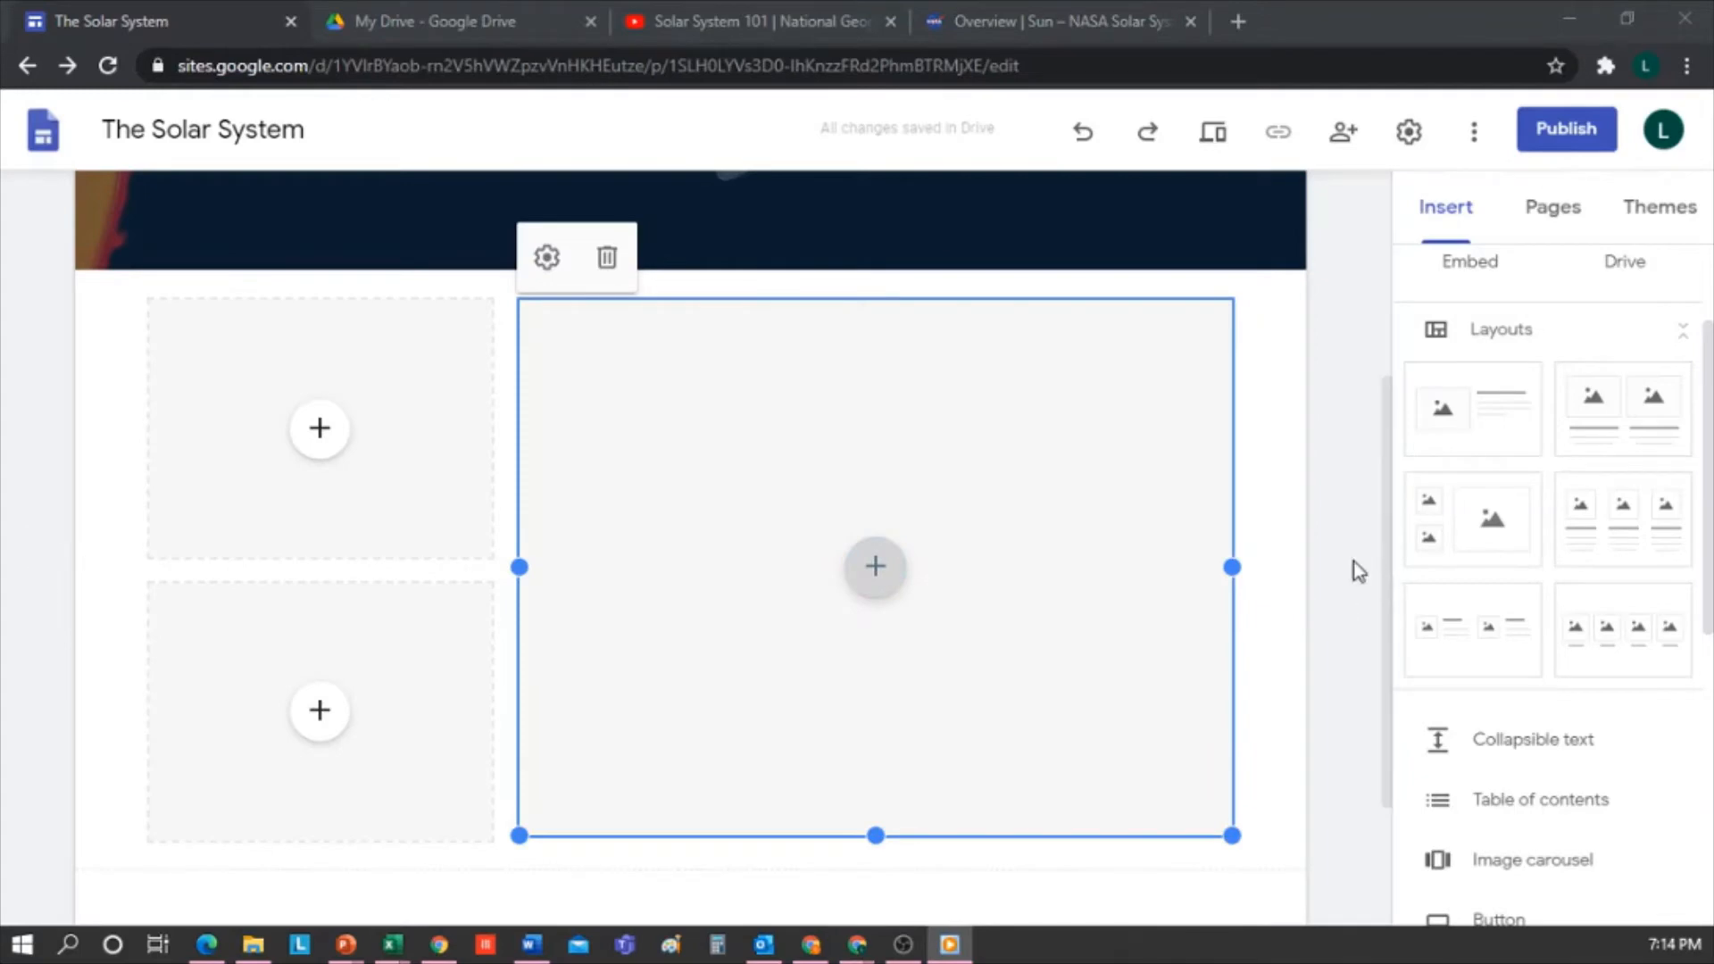
{"action": "left_click", "coordinate": [1354, 523]}
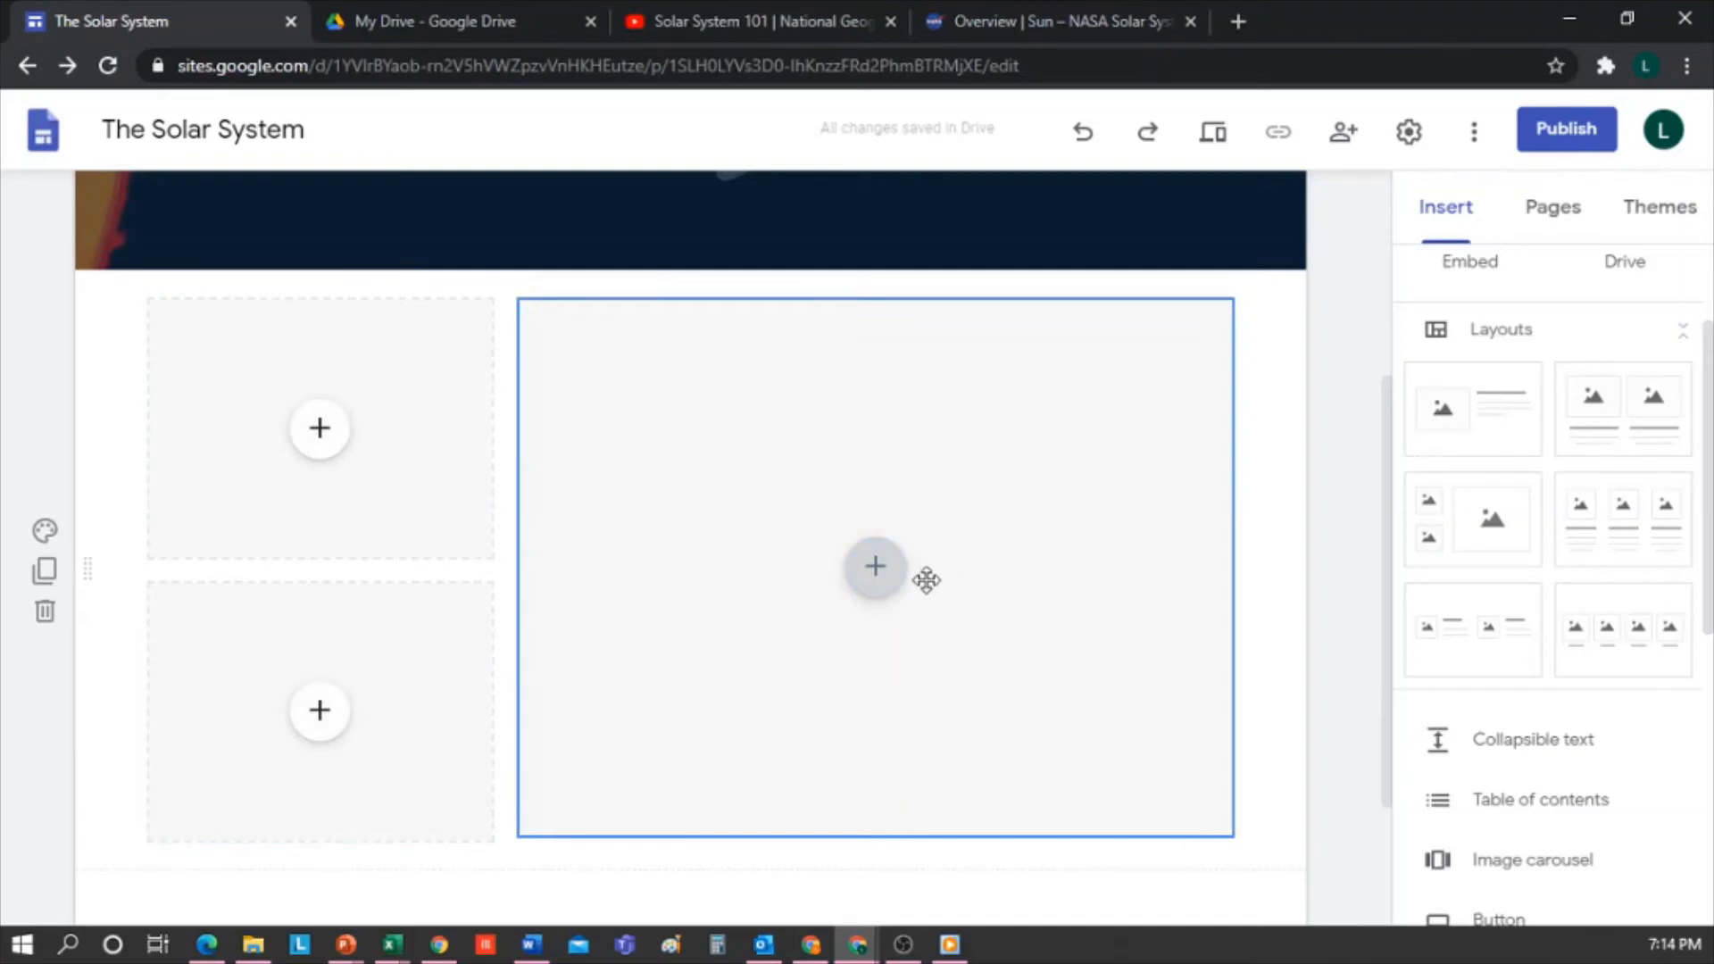
Fill the large placeholder with a photo of the globe on black, found by searching Google Images for "Earth"
{"action": "left_click", "coordinate": [875, 571]}
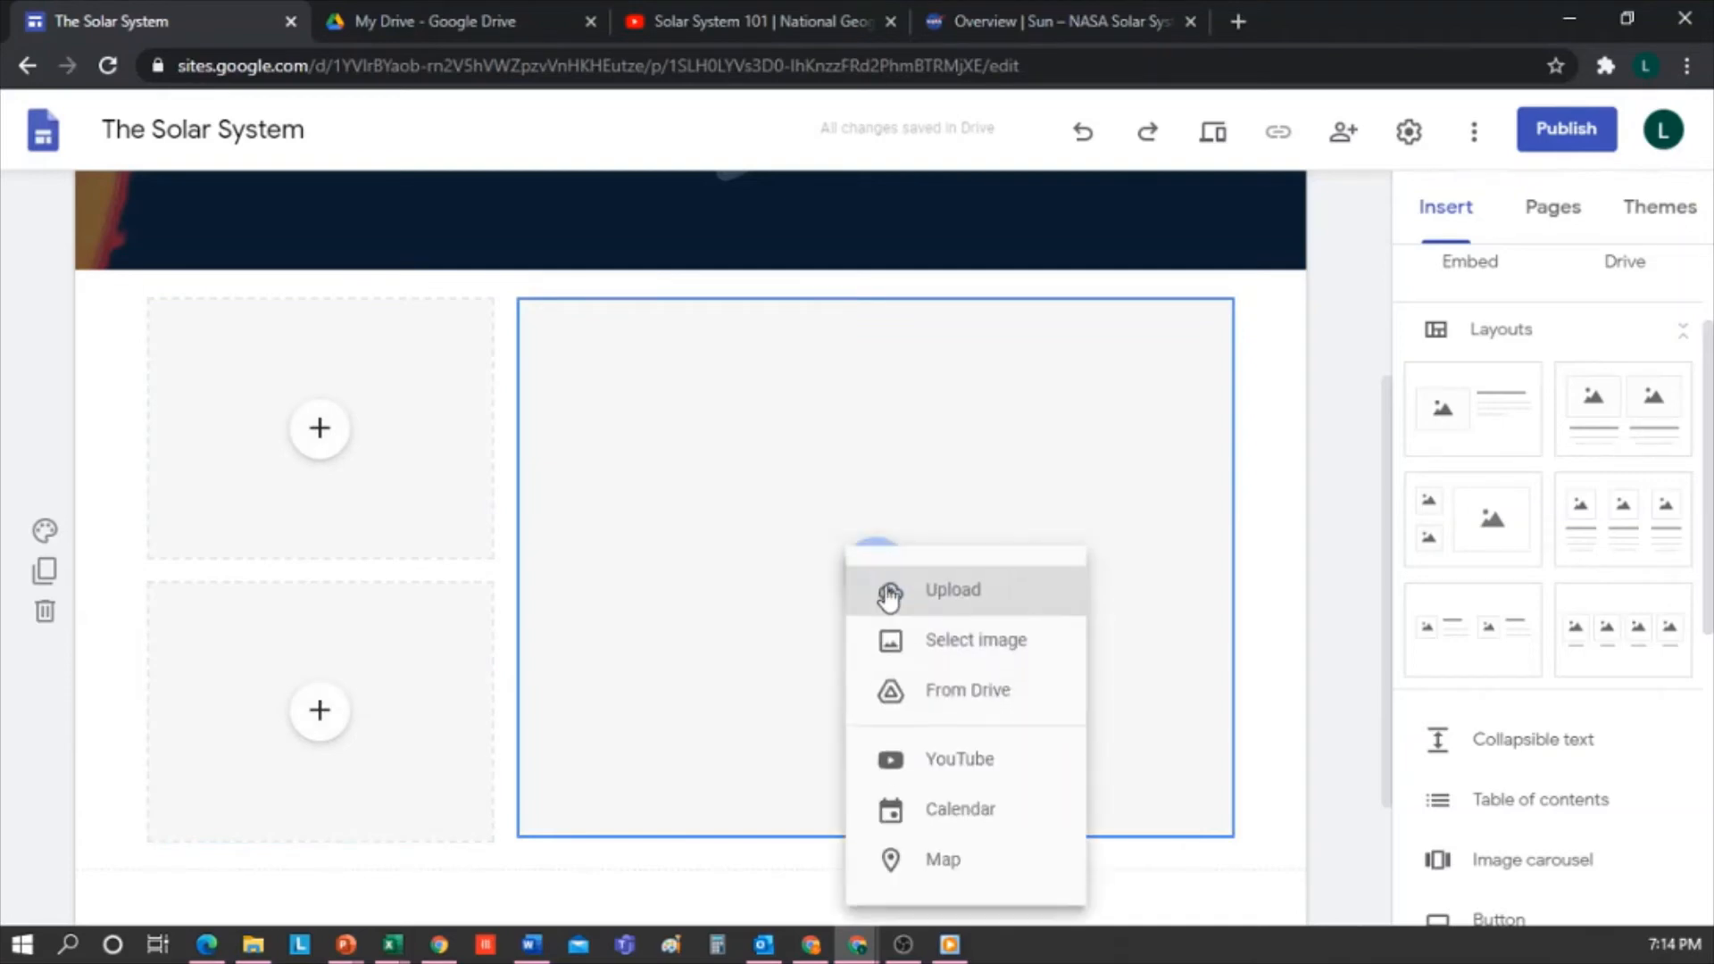
{"action": "left_click", "coordinate": [991, 642]}
{"action": "left_click", "coordinate": [706, 277]}
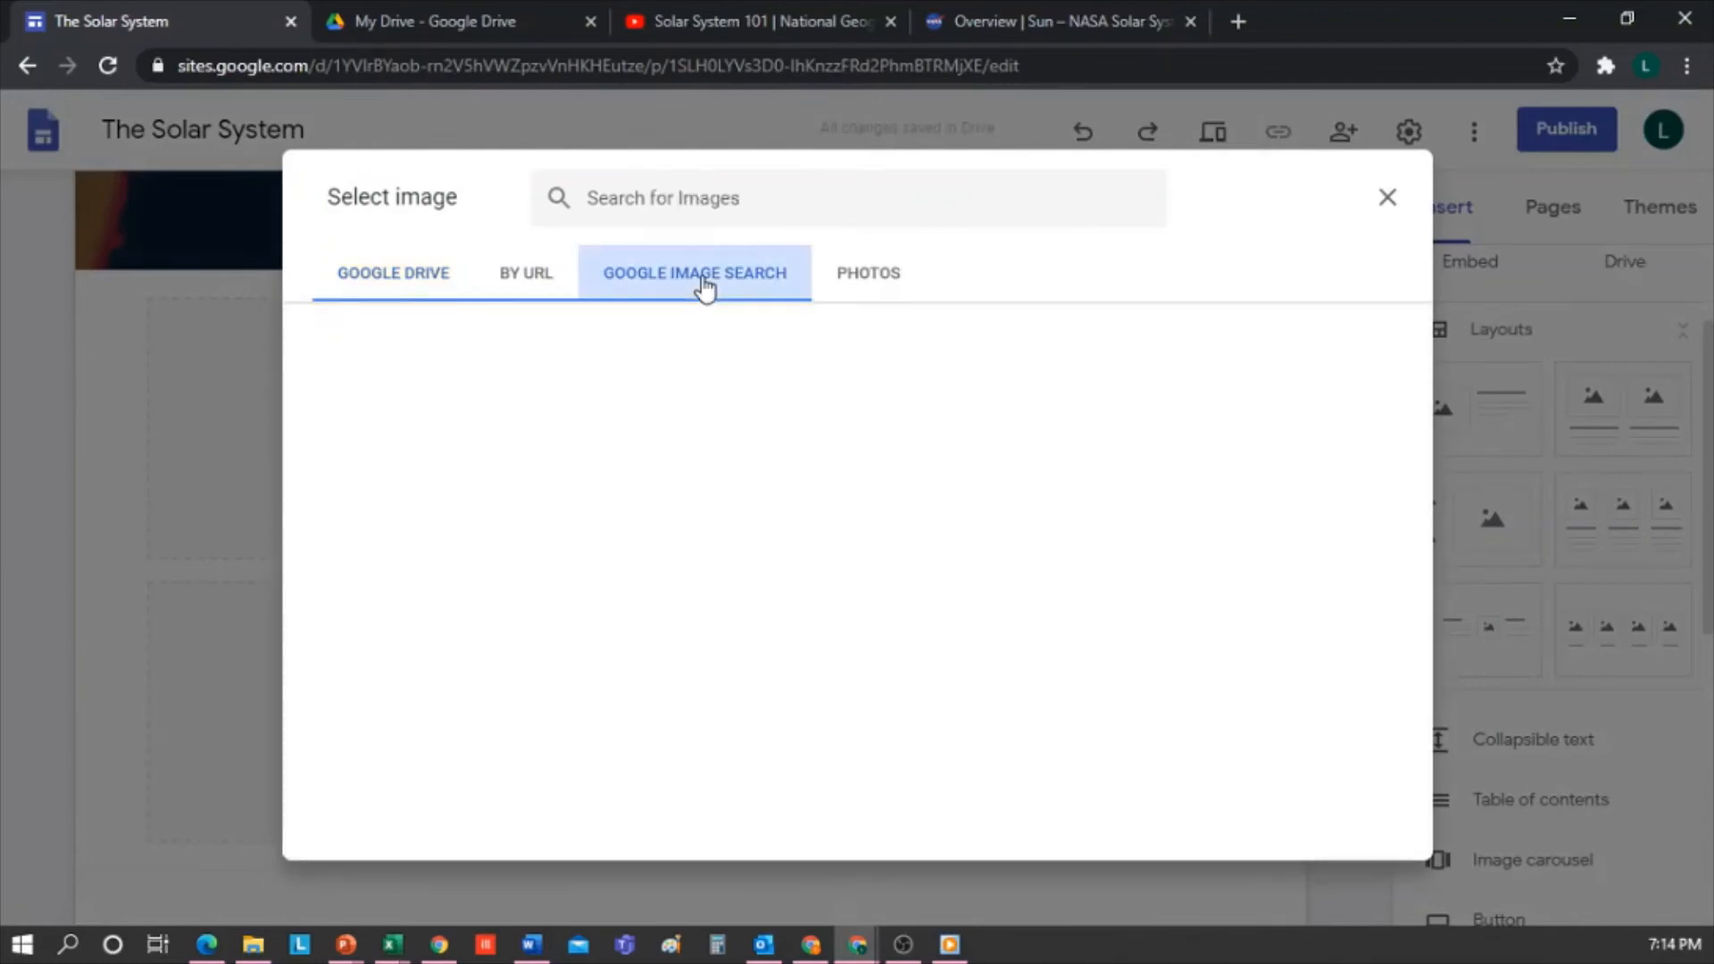
{"action": "left_click", "coordinate": [747, 197]}
{"action": "type", "text": "Earth"}
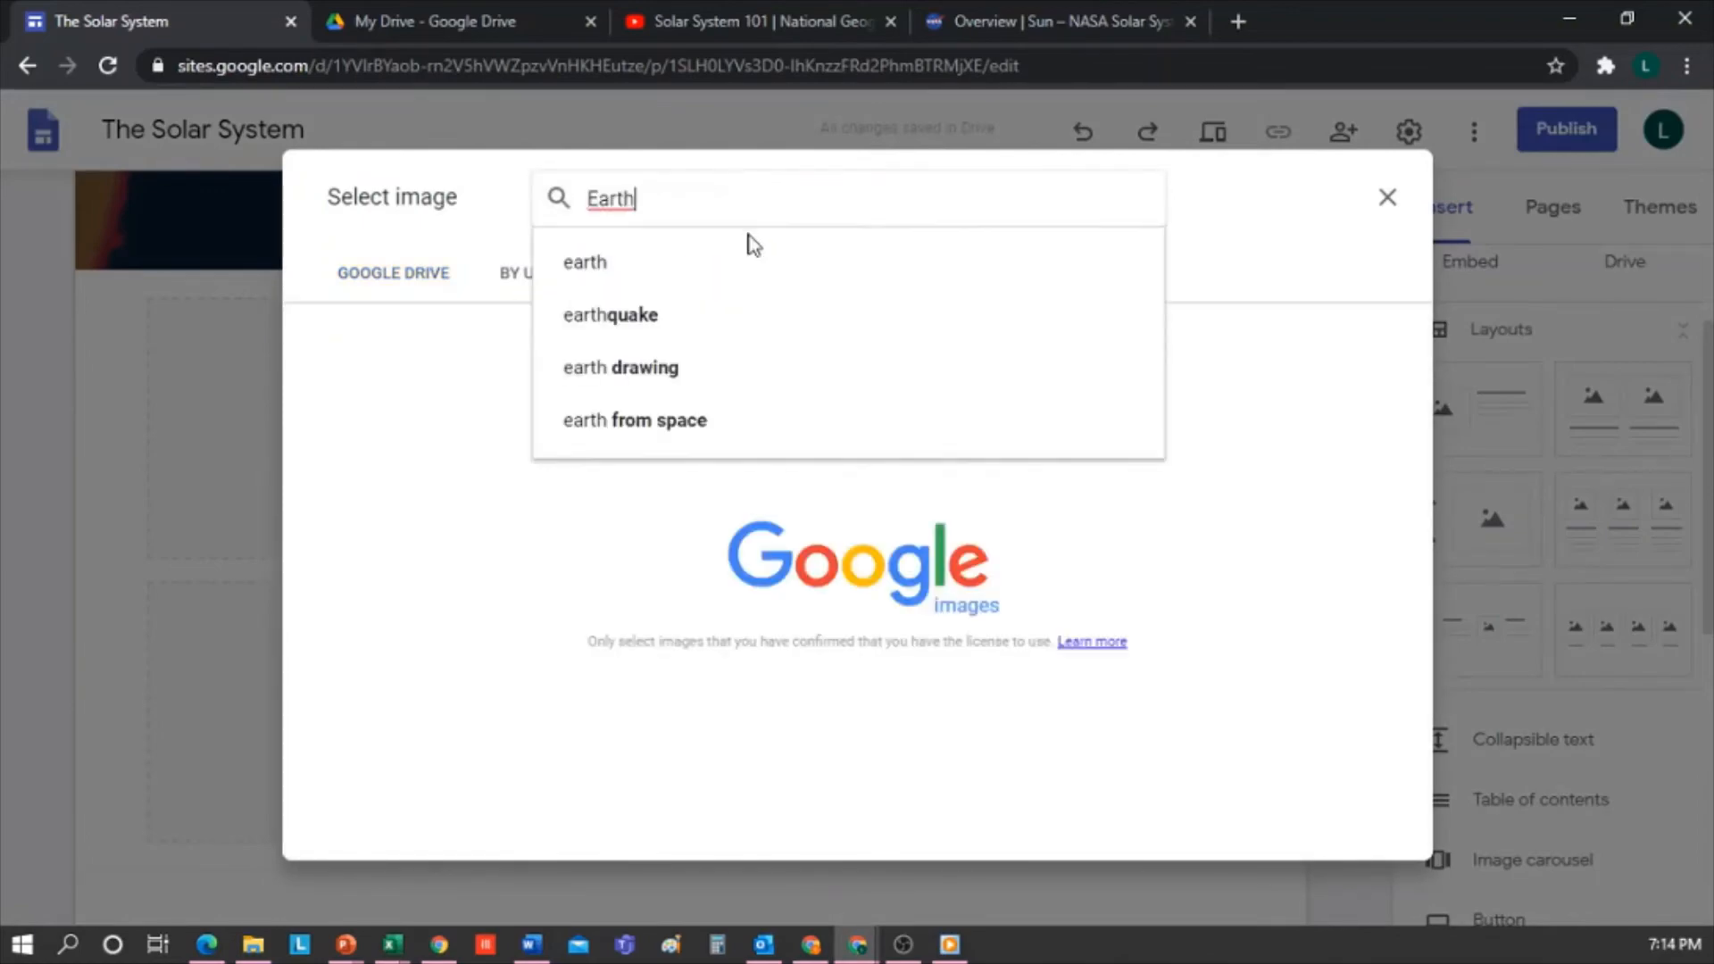
{"action": "key", "text": "Return"}
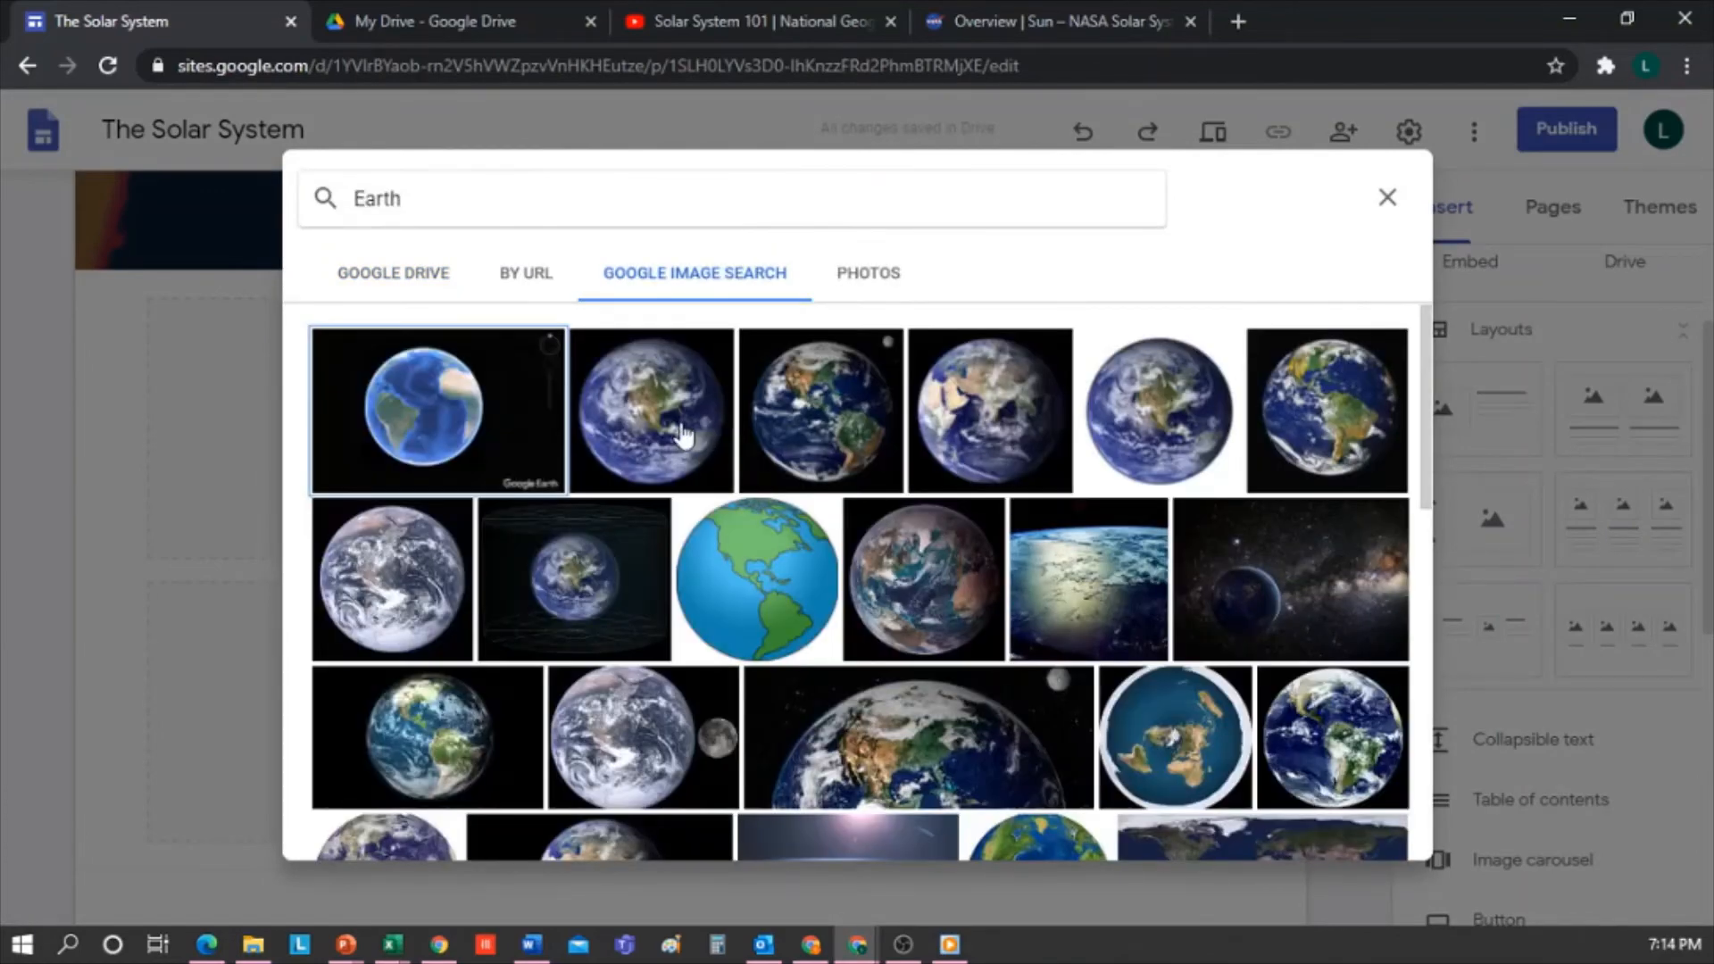
{"action": "left_click", "coordinate": [672, 432]}
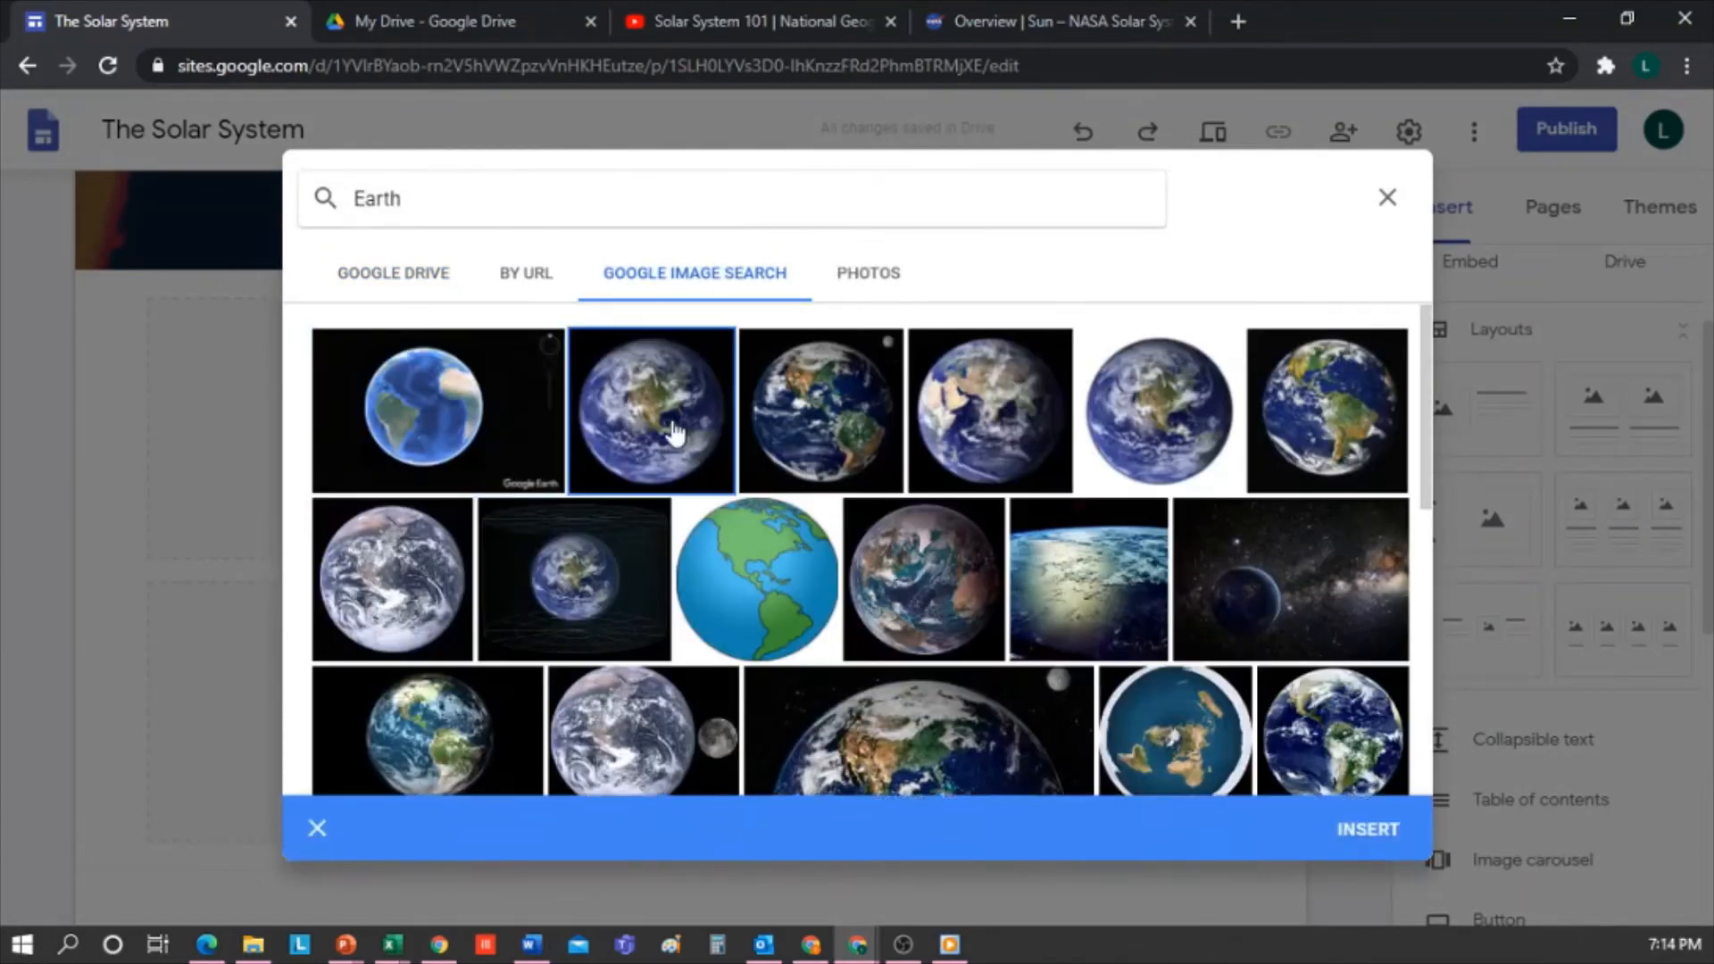
{"action": "left_click", "coordinate": [1370, 830]}
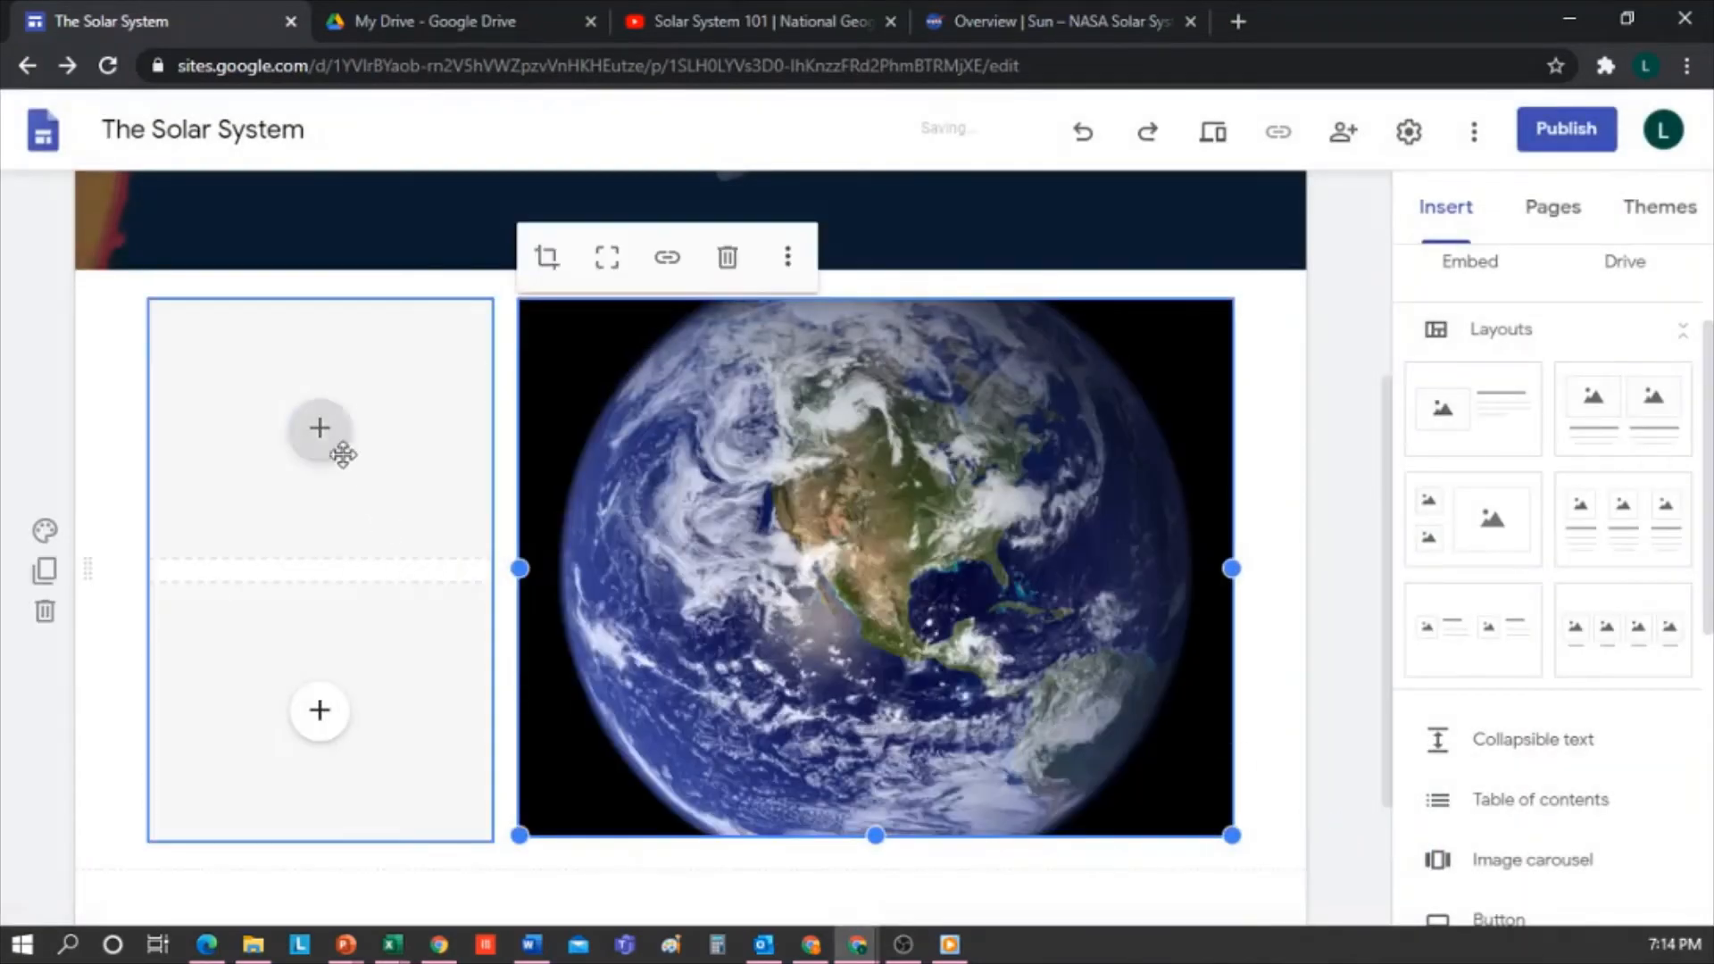
Insert the default world map into the upper small placeholder
{"action": "left_click", "coordinate": [322, 443]}
{"action": "left_click", "coordinate": [427, 787]}
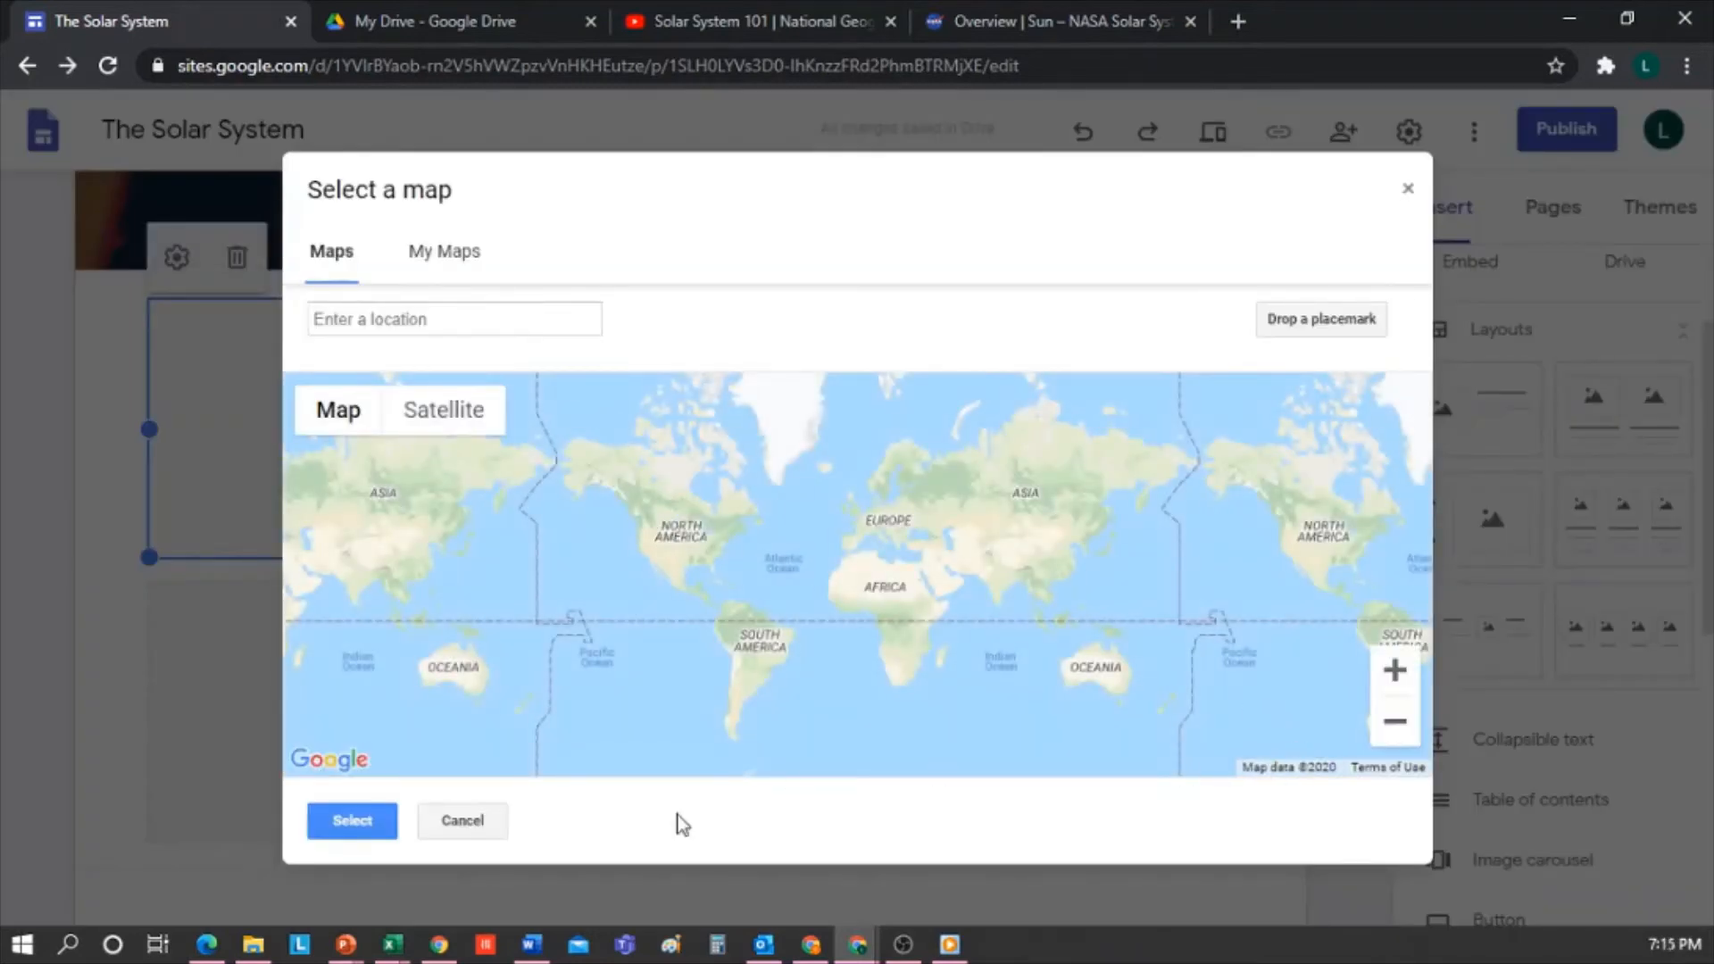
{"action": "left_click", "coordinate": [355, 819]}
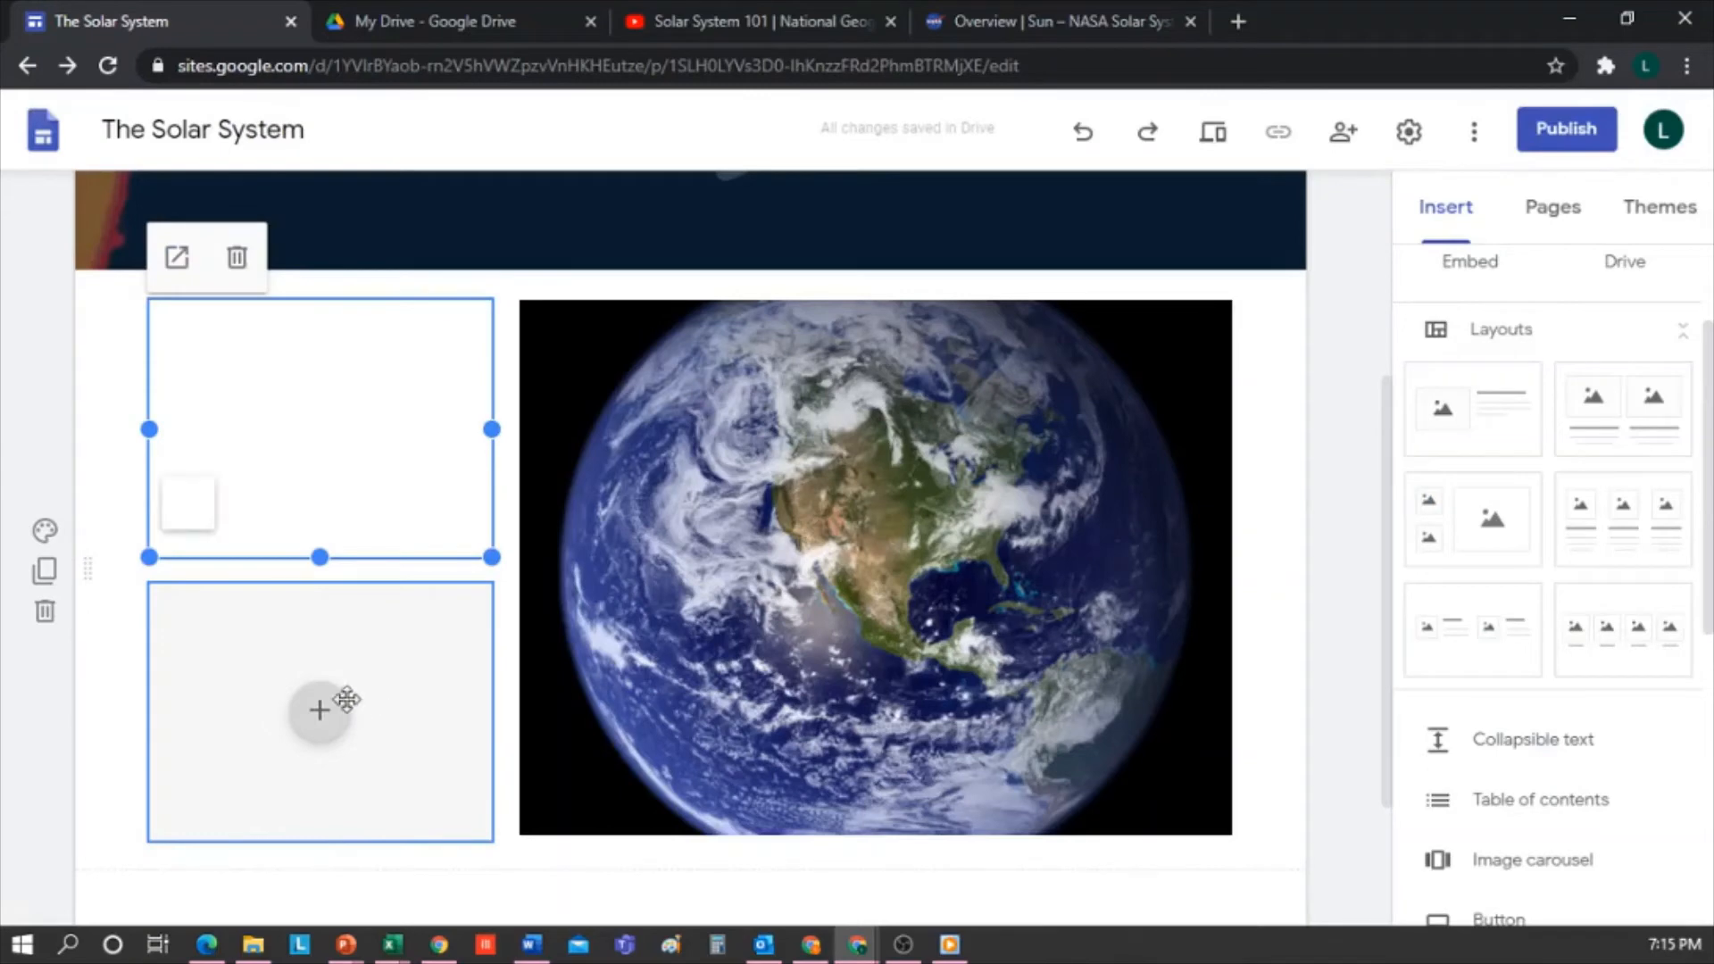
Search YouTube for "the earth" and insert the video "Earth 101 | National Geographic" into the lower small placeholder
{"action": "left_click", "coordinate": [321, 711]}
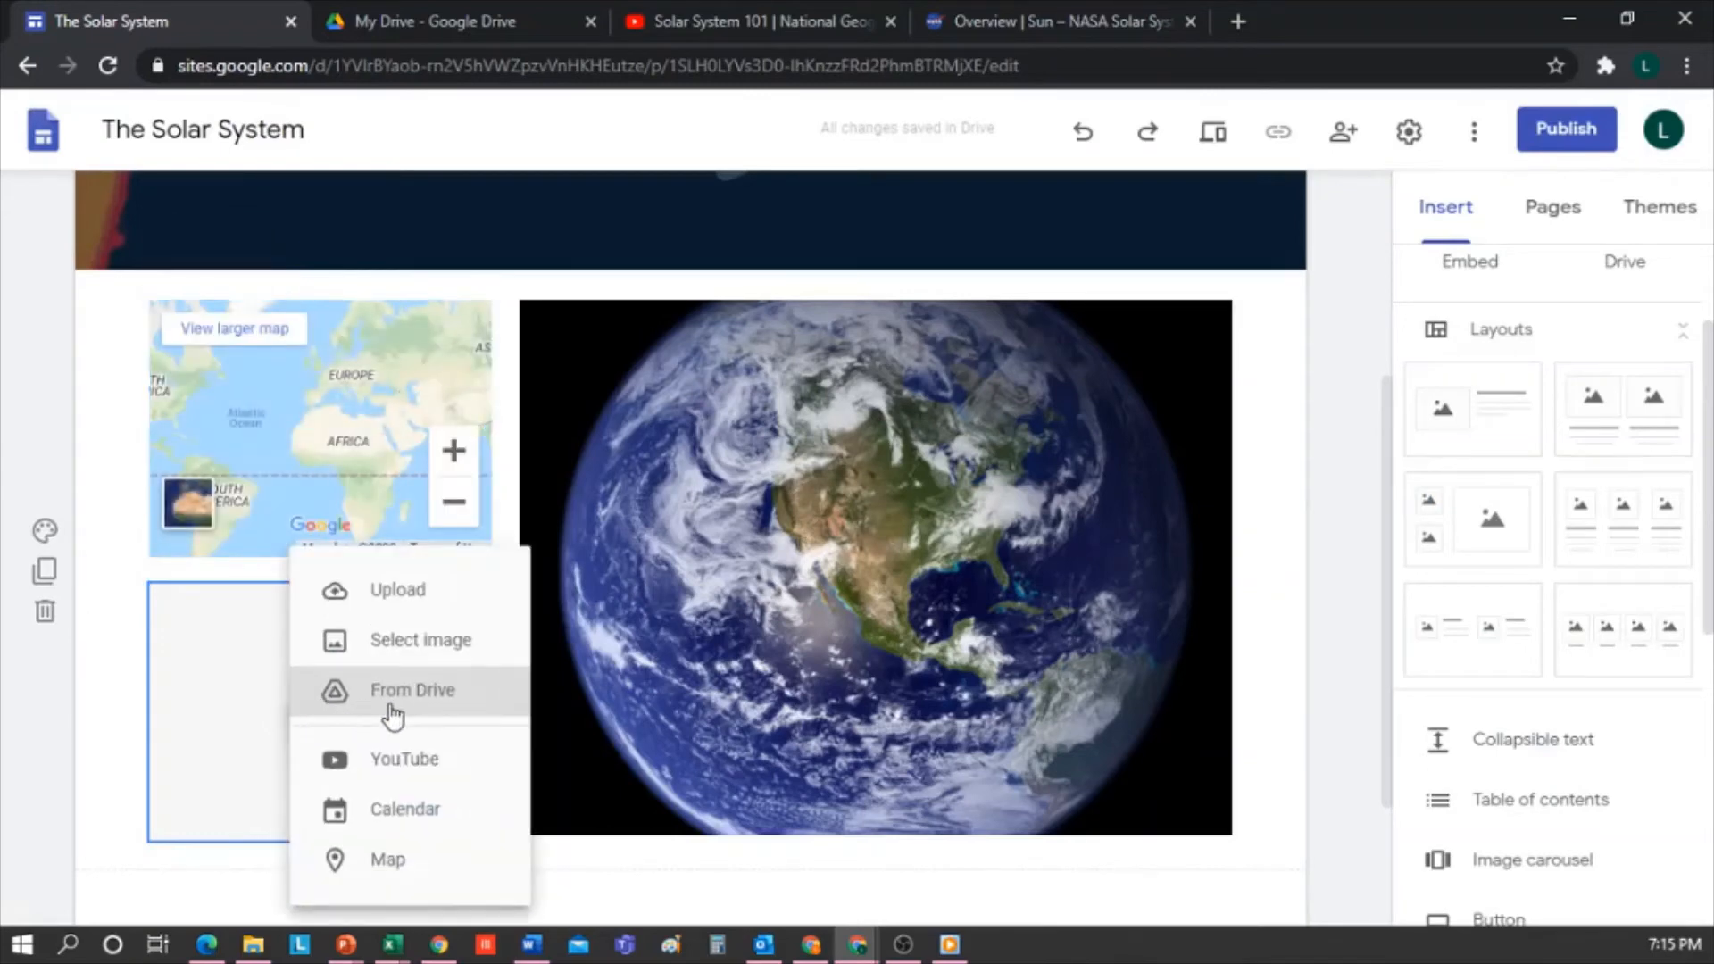
{"action": "left_click", "coordinate": [417, 769]}
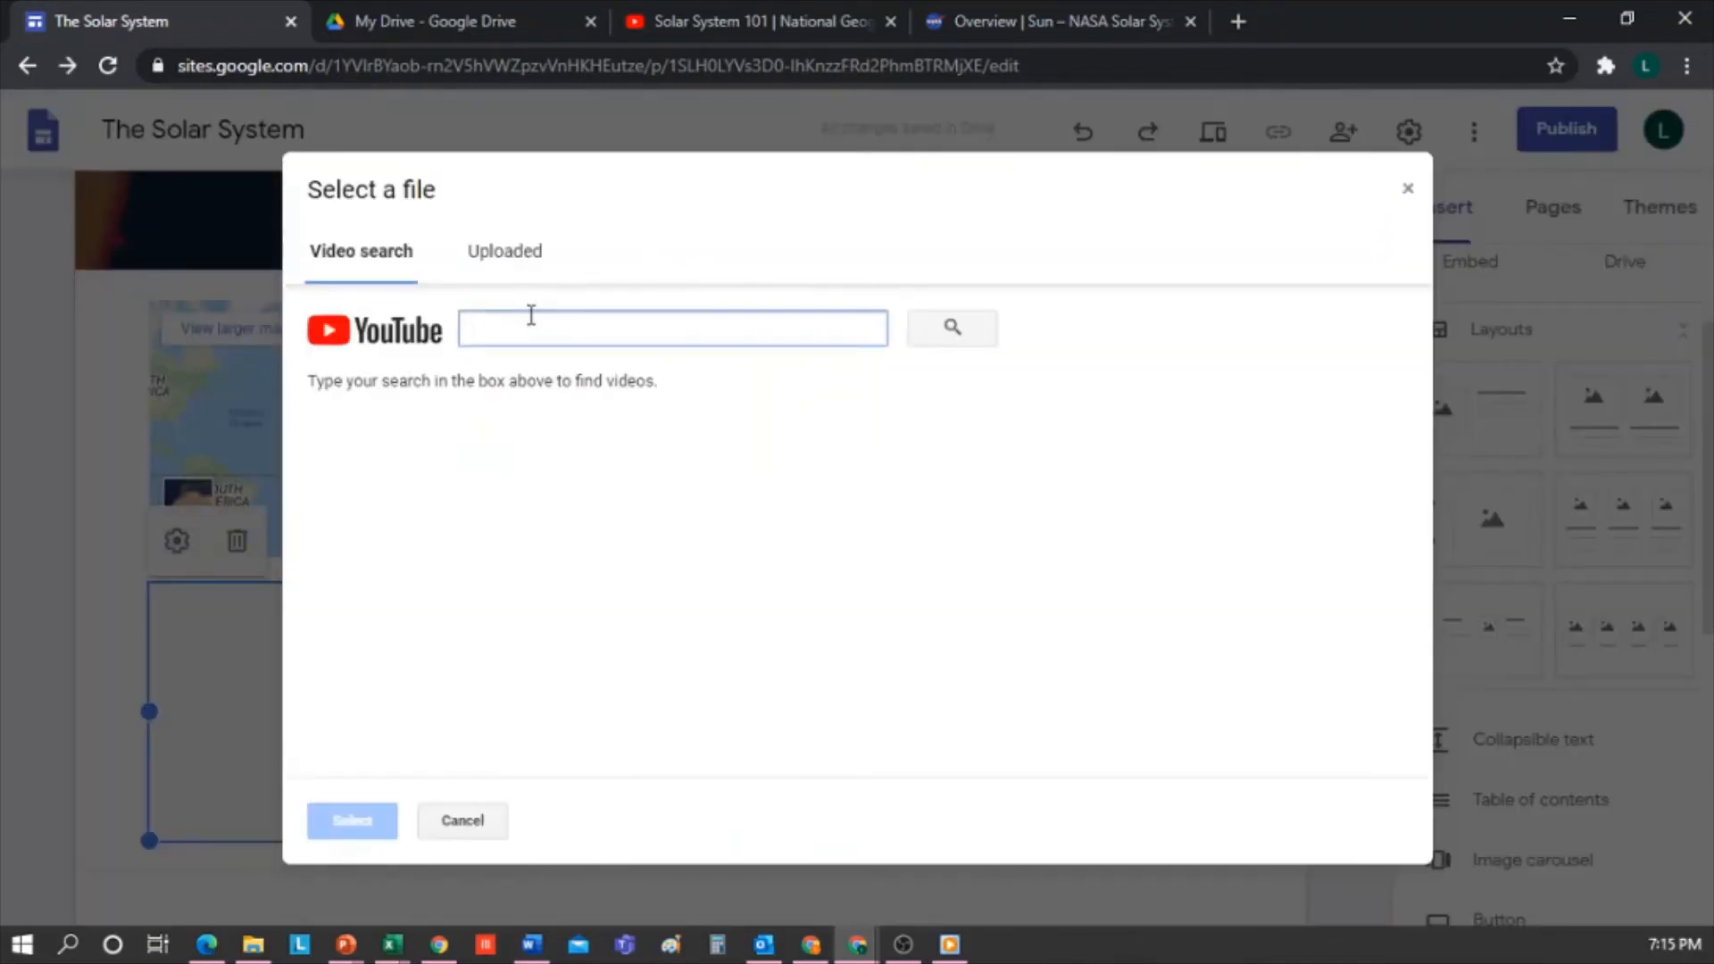
{"action": "type", "text": "the earth"}
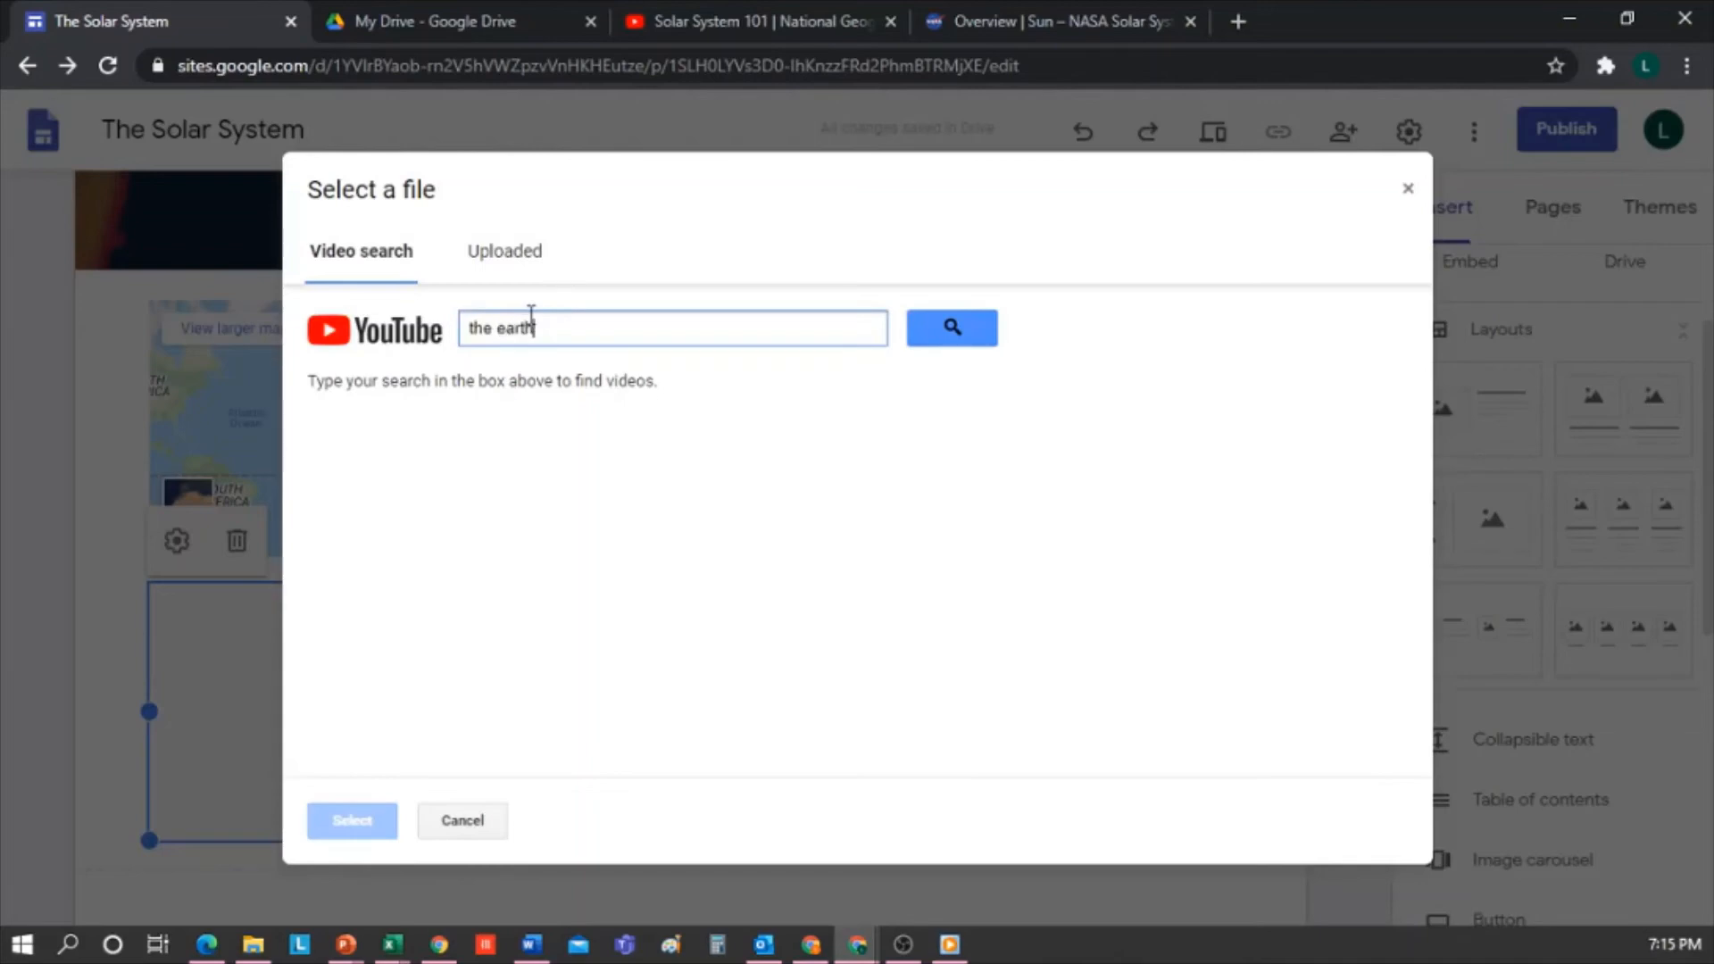
{"action": "key", "text": "Return"}
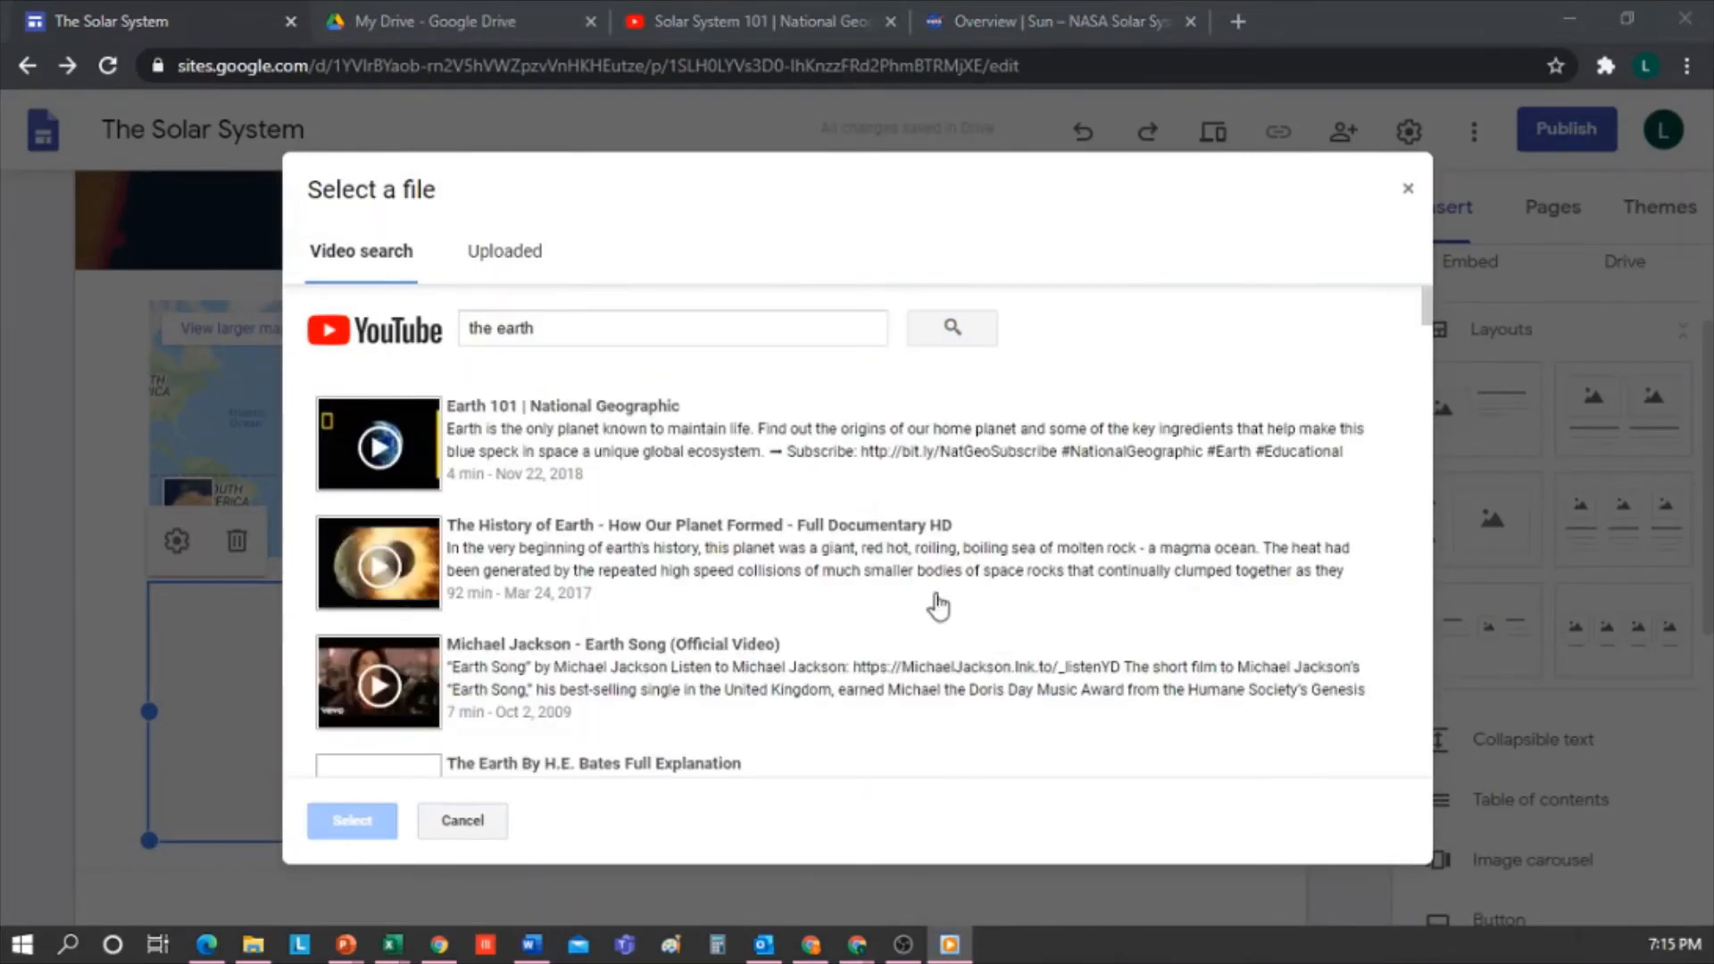
{"action": "left_click", "coordinate": [572, 436]}
{"action": "double_click", "coordinate": [572, 440]}
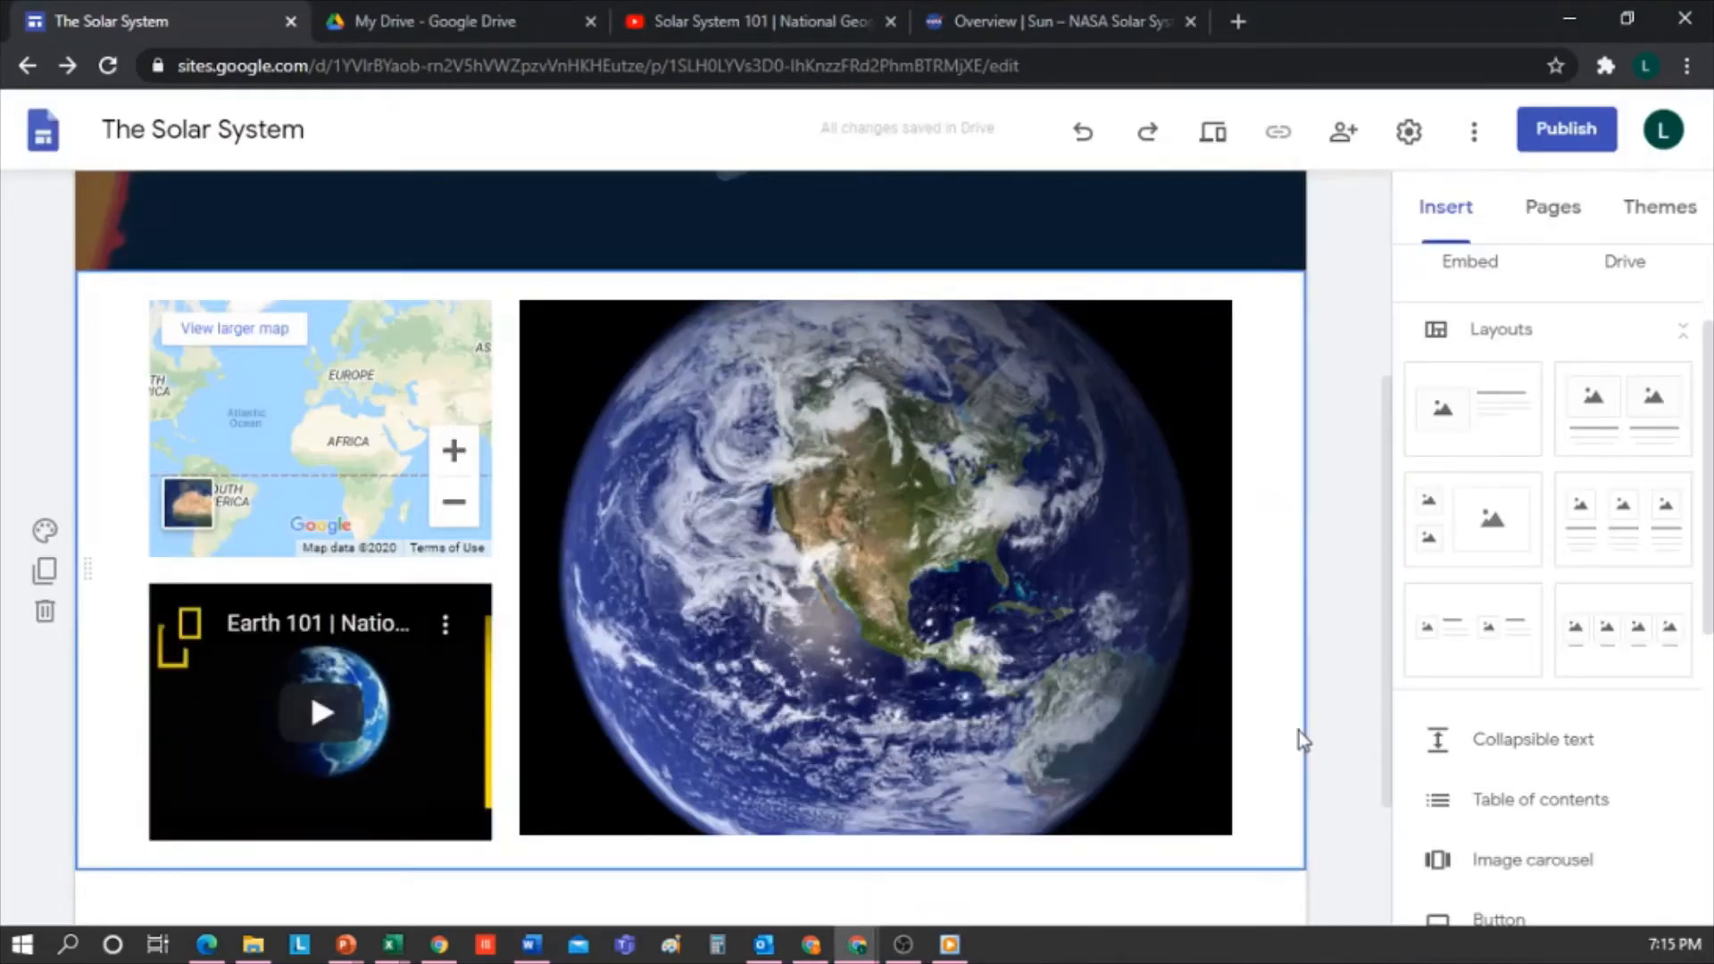
Start an image carousel on The earth page and search Google Images for "earth" to fill it
{"action": "left_click", "coordinate": [1533, 862]}
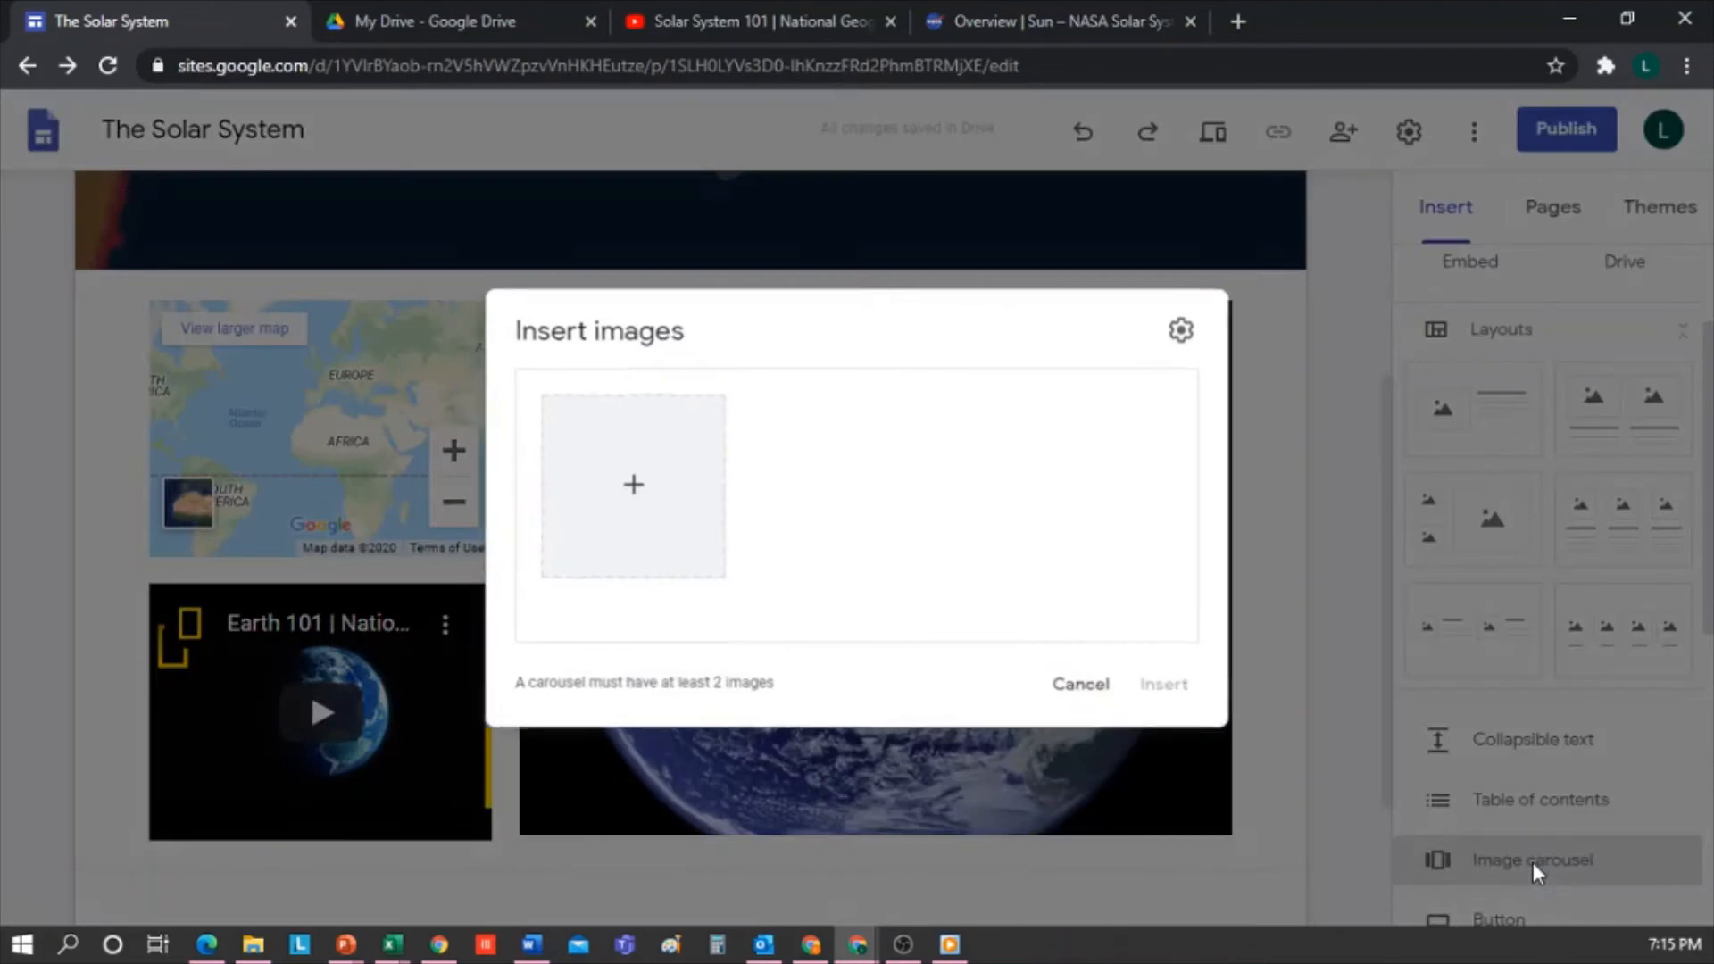
{"action": "left_click", "coordinate": [631, 482]}
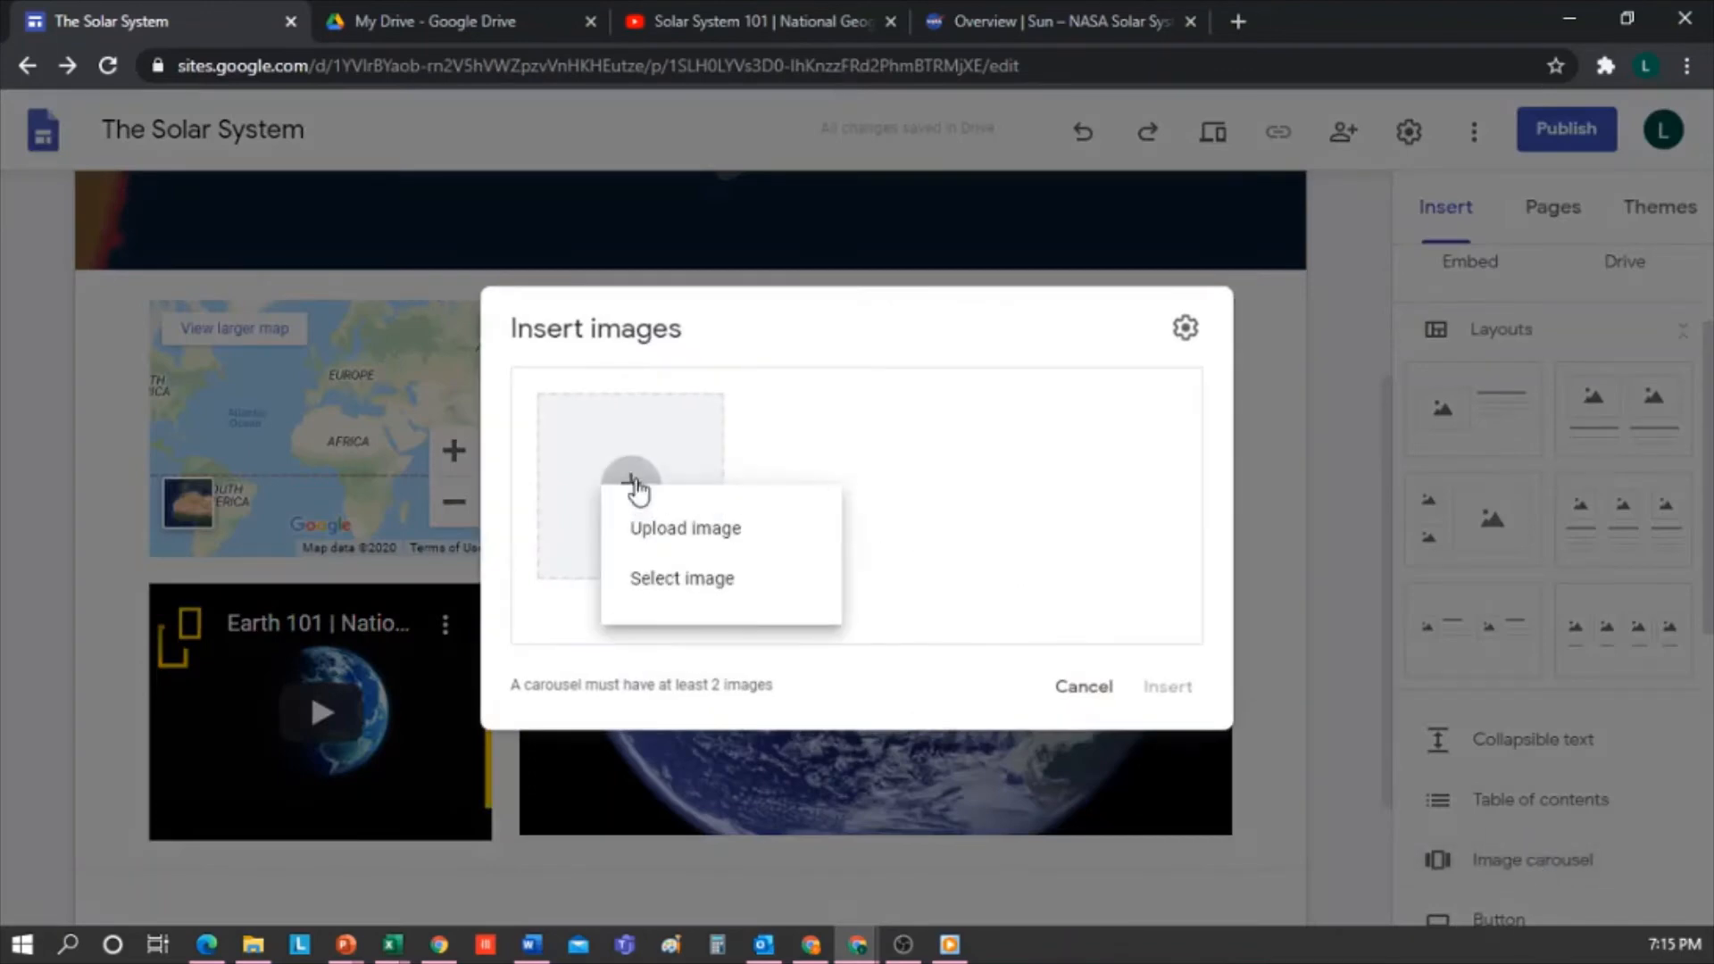
{"action": "left_click", "coordinate": [689, 596]}
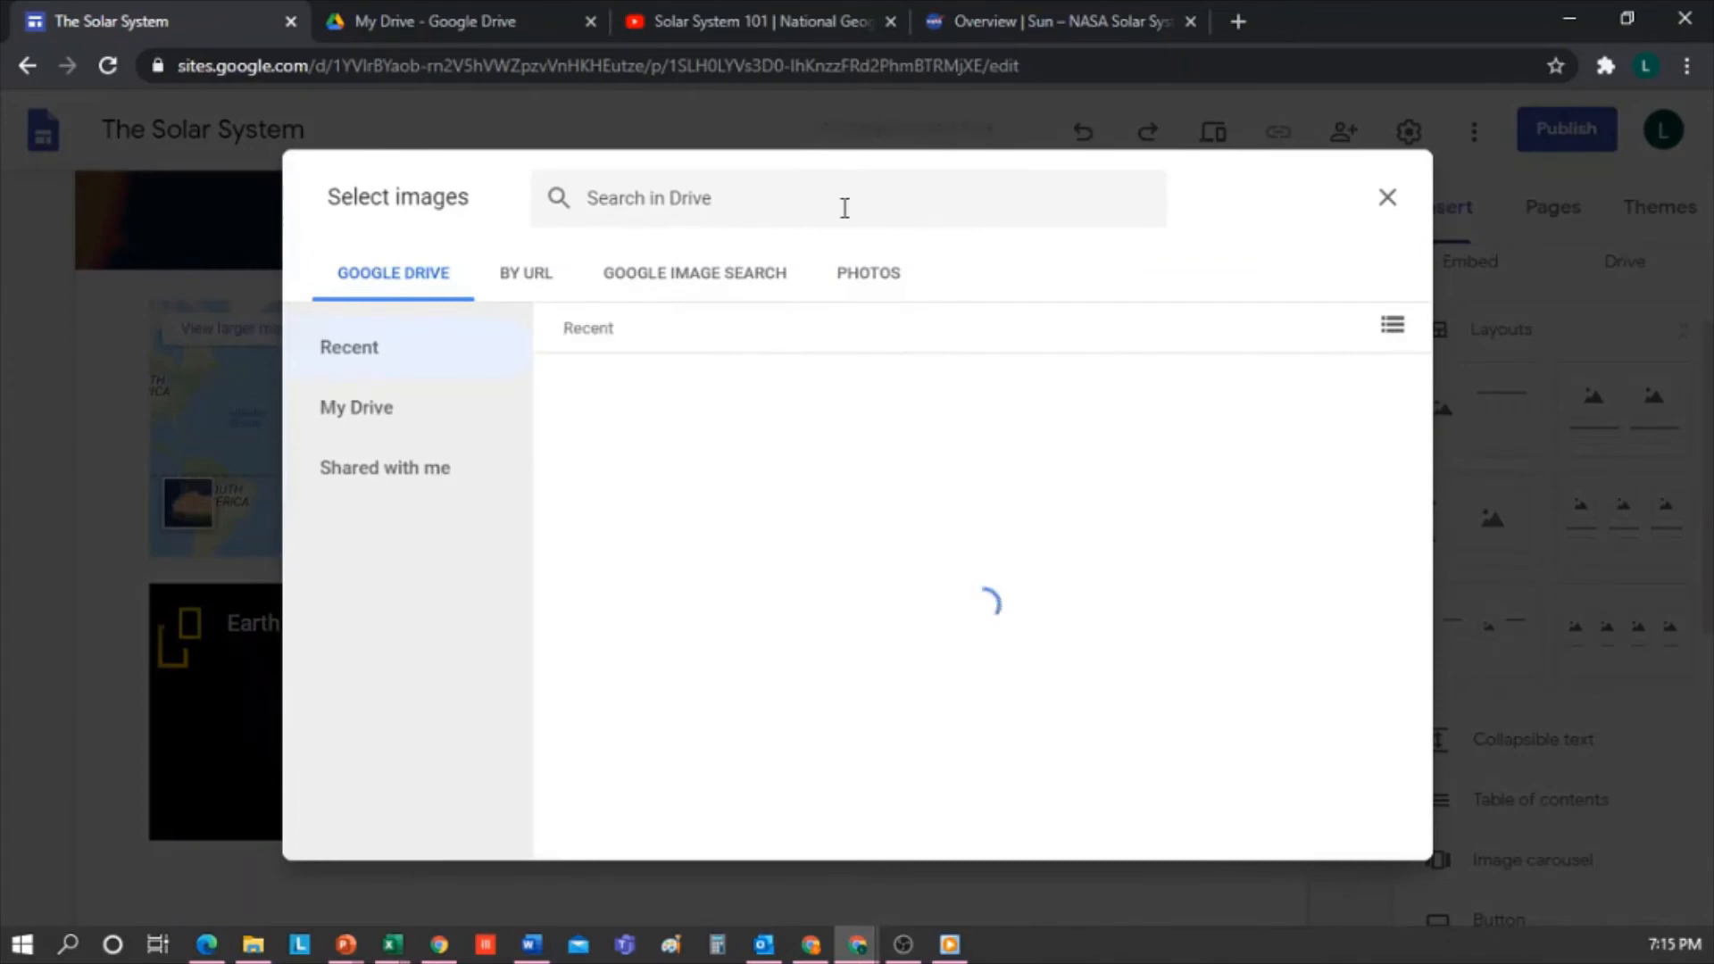
{"action": "left_click", "coordinate": [695, 272]}
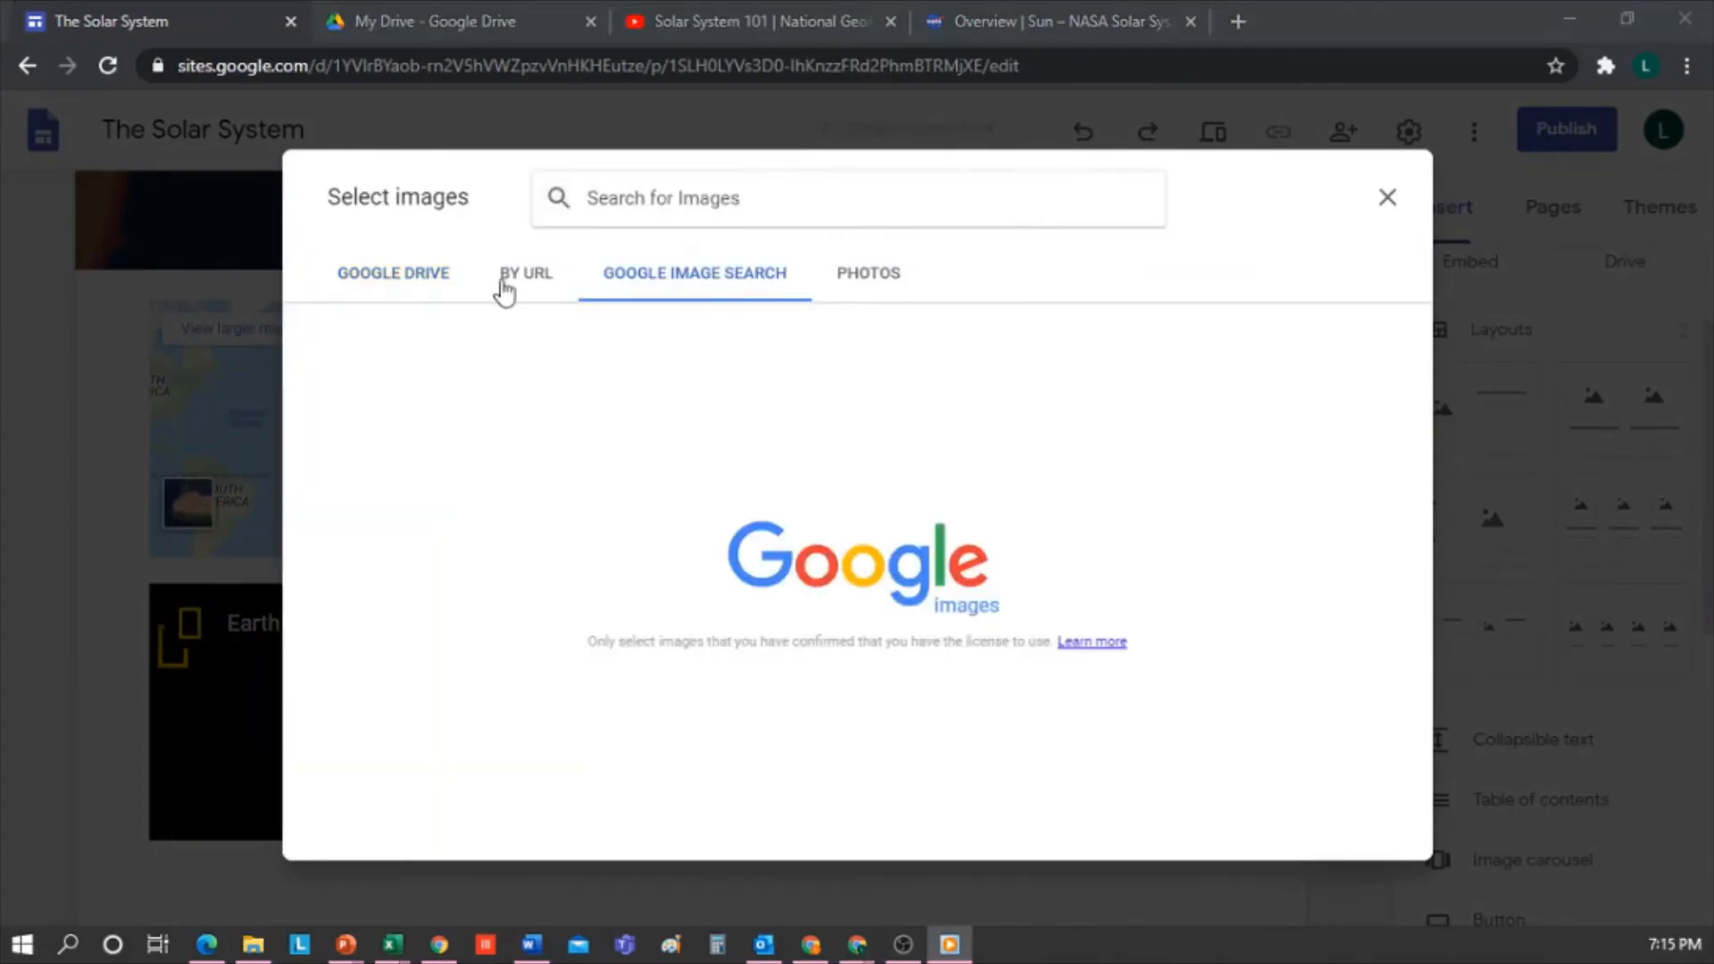
{"action": "left_click", "coordinate": [671, 194]}
{"action": "type", "text": "earth"}
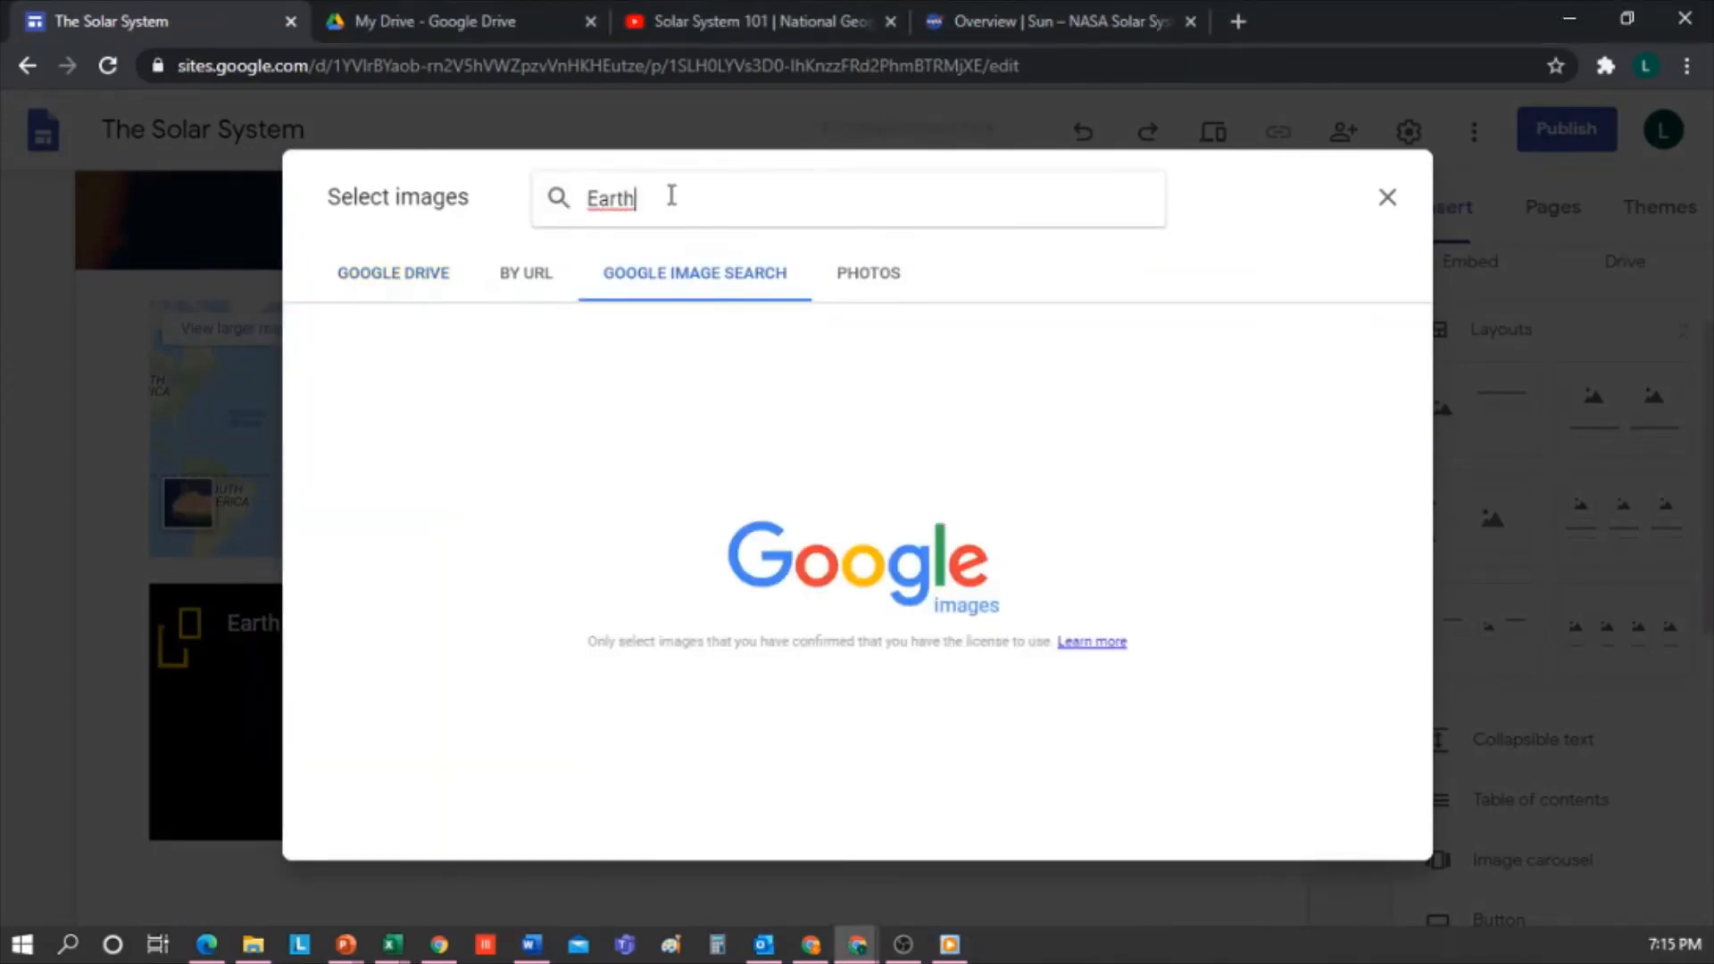
{"action": "key", "text": "Return"}
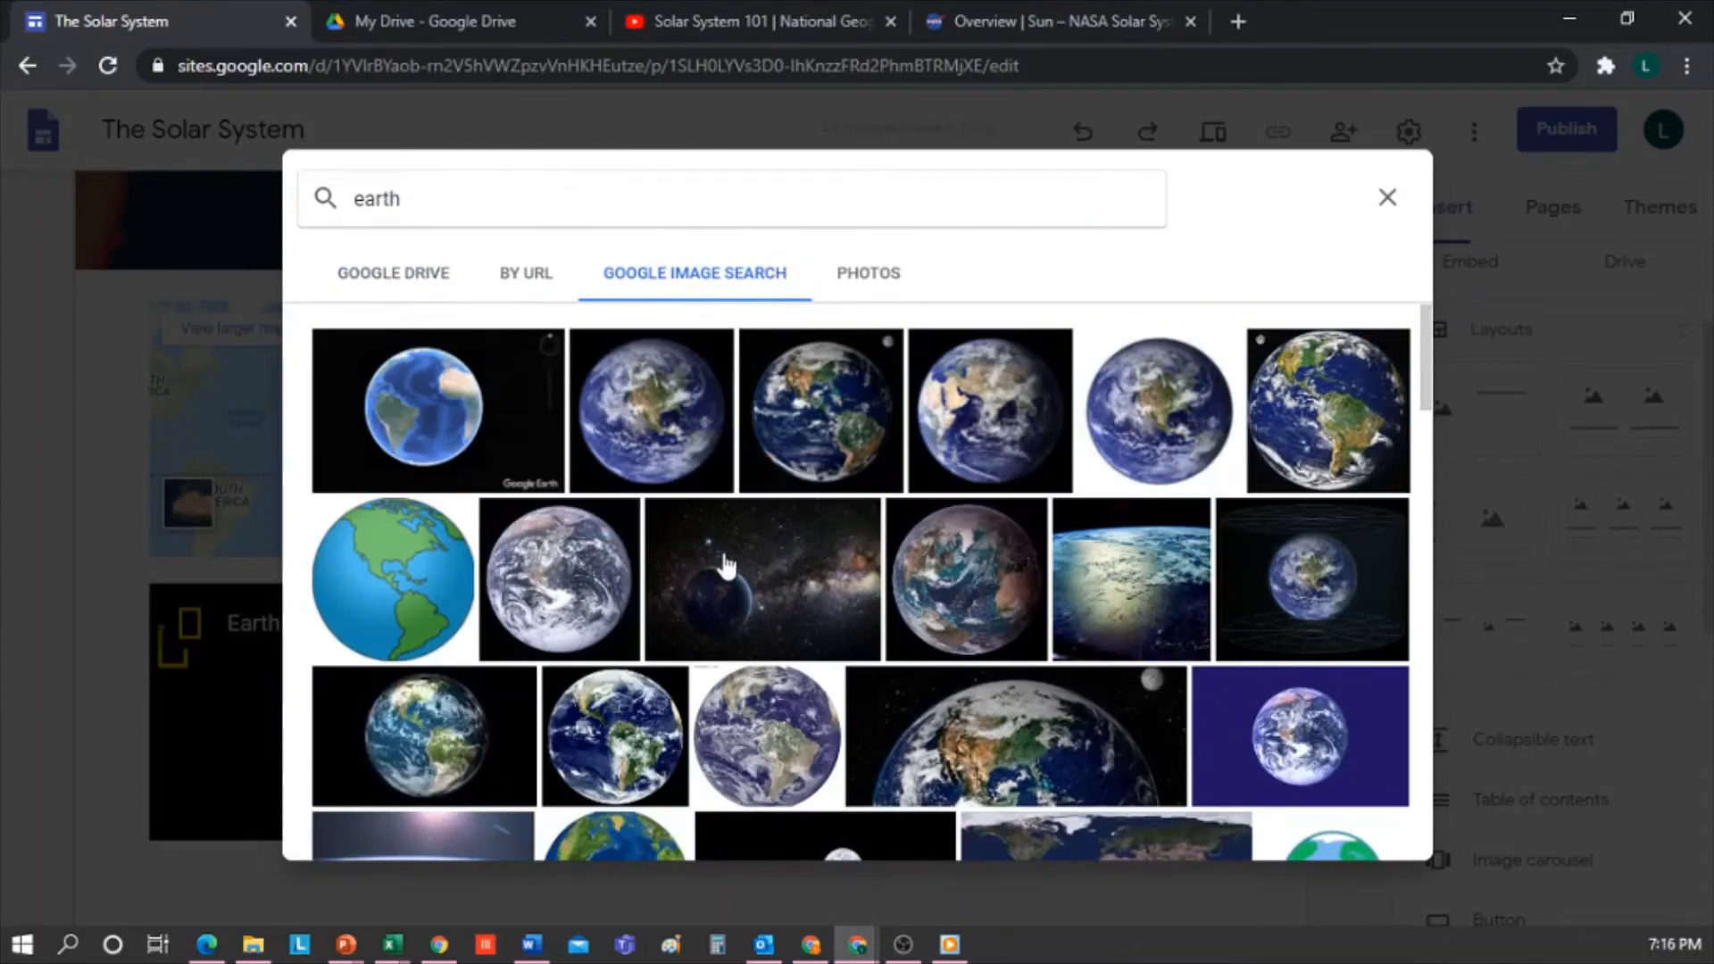
Select four Earth and space images from the results, add them to the carousel and insert it below the layout
{"action": "left_click", "coordinate": [770, 547]}
{"action": "left_click", "coordinate": [835, 415]}
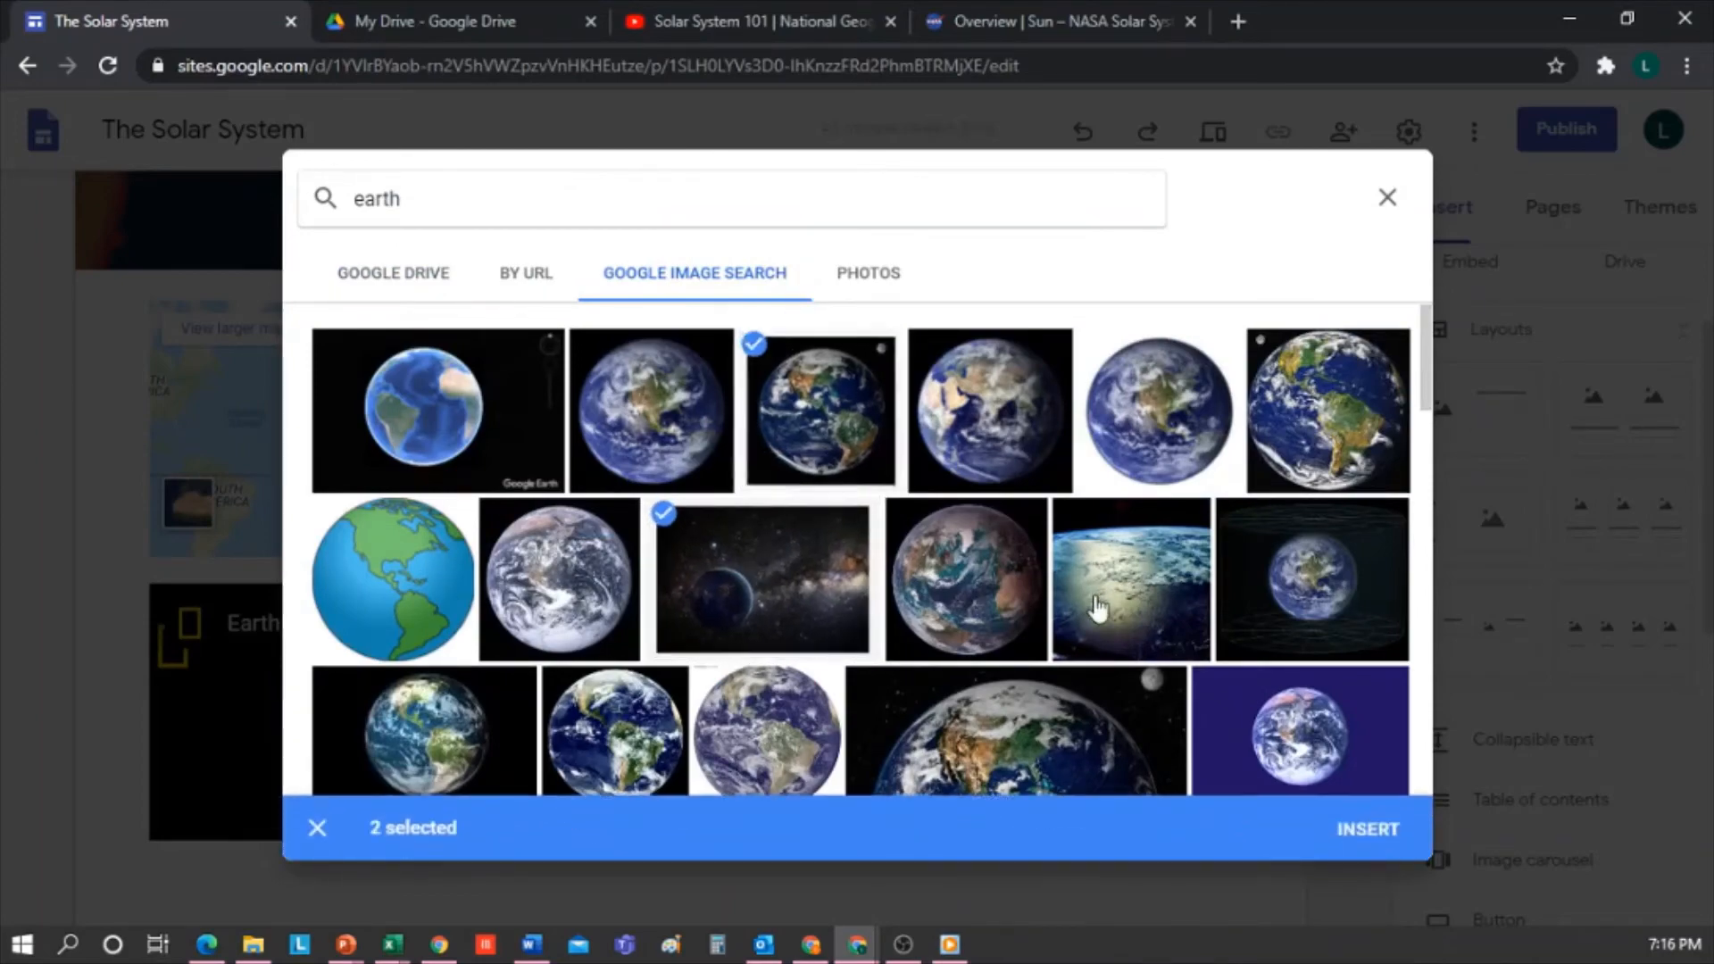
{"action": "scroll", "coordinate": [1075, 591], "scroll_direction": "down", "scroll_amount": 5}
{"action": "left_click", "coordinate": [659, 572]}
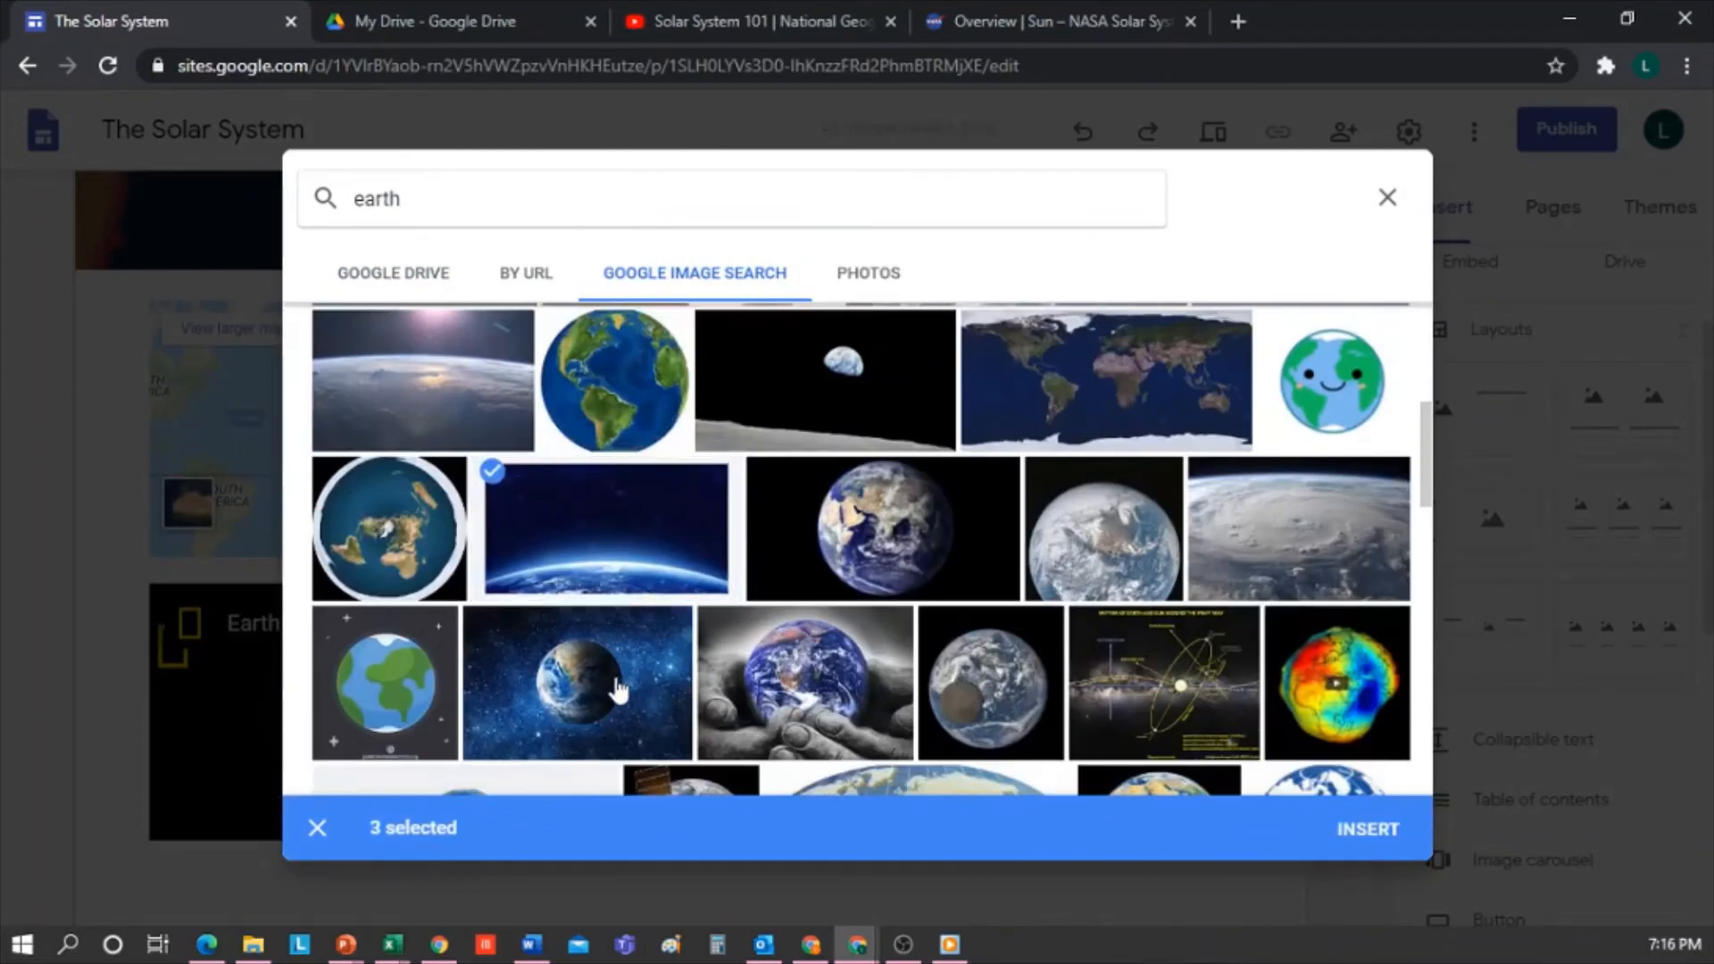
{"action": "left_click", "coordinate": [690, 685]}
{"action": "left_click", "coordinate": [1374, 823]}
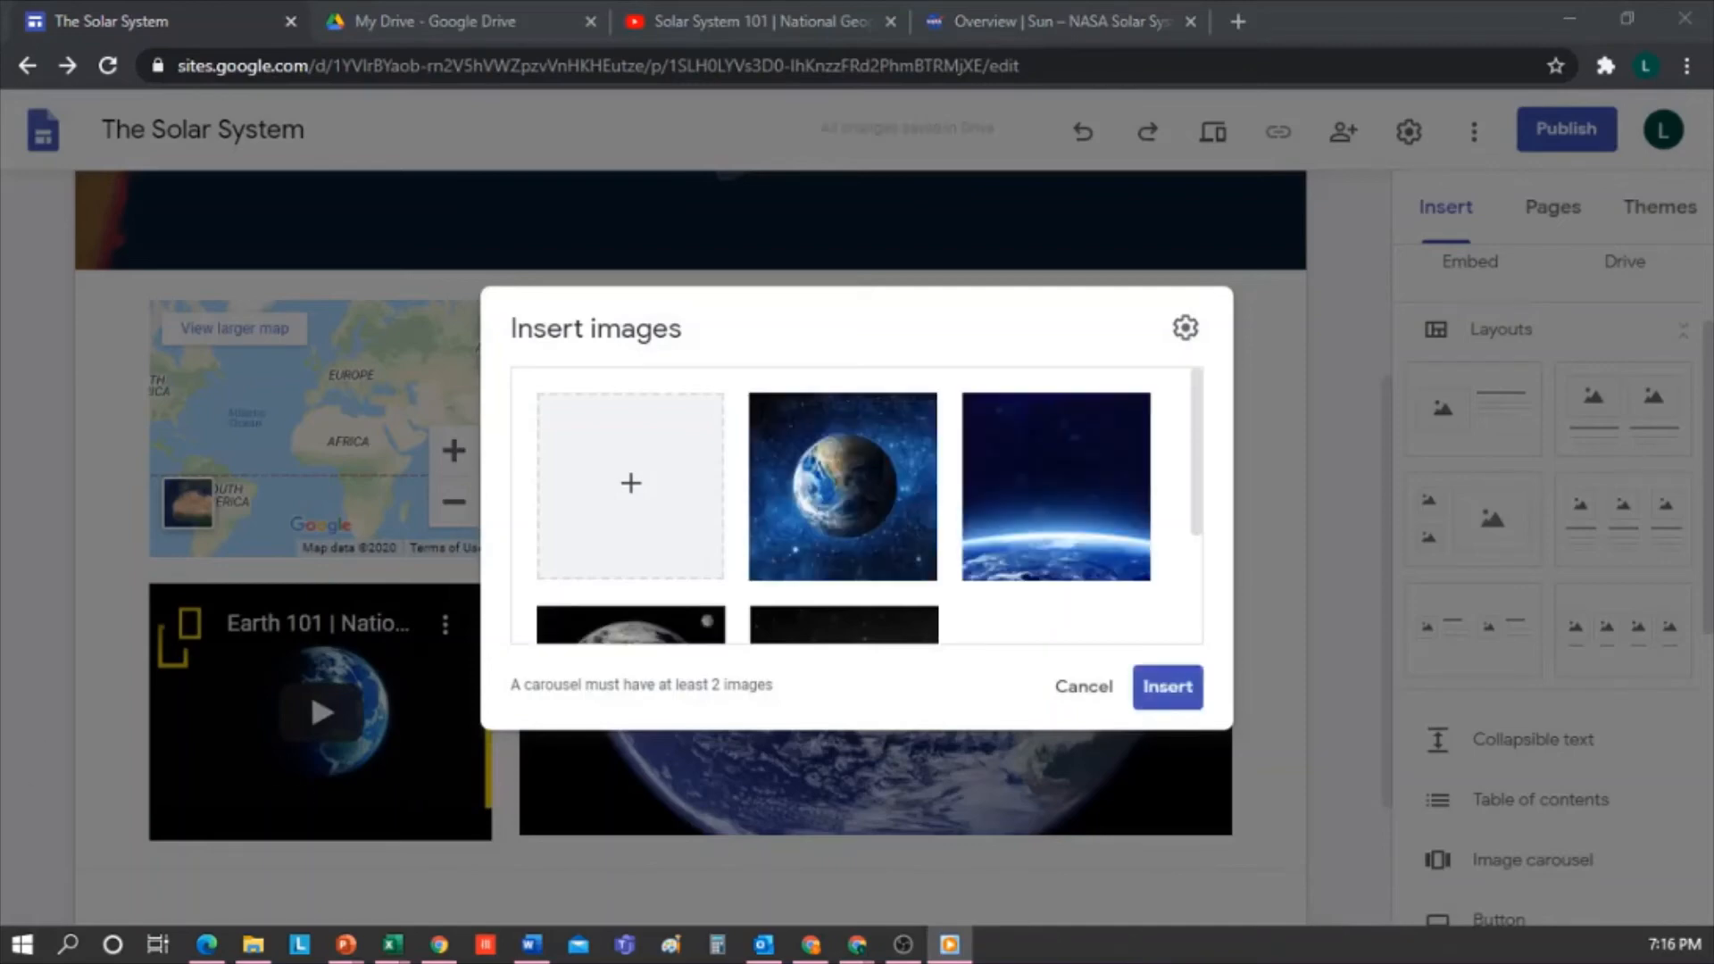
{"action": "left_click", "coordinate": [1178, 690]}
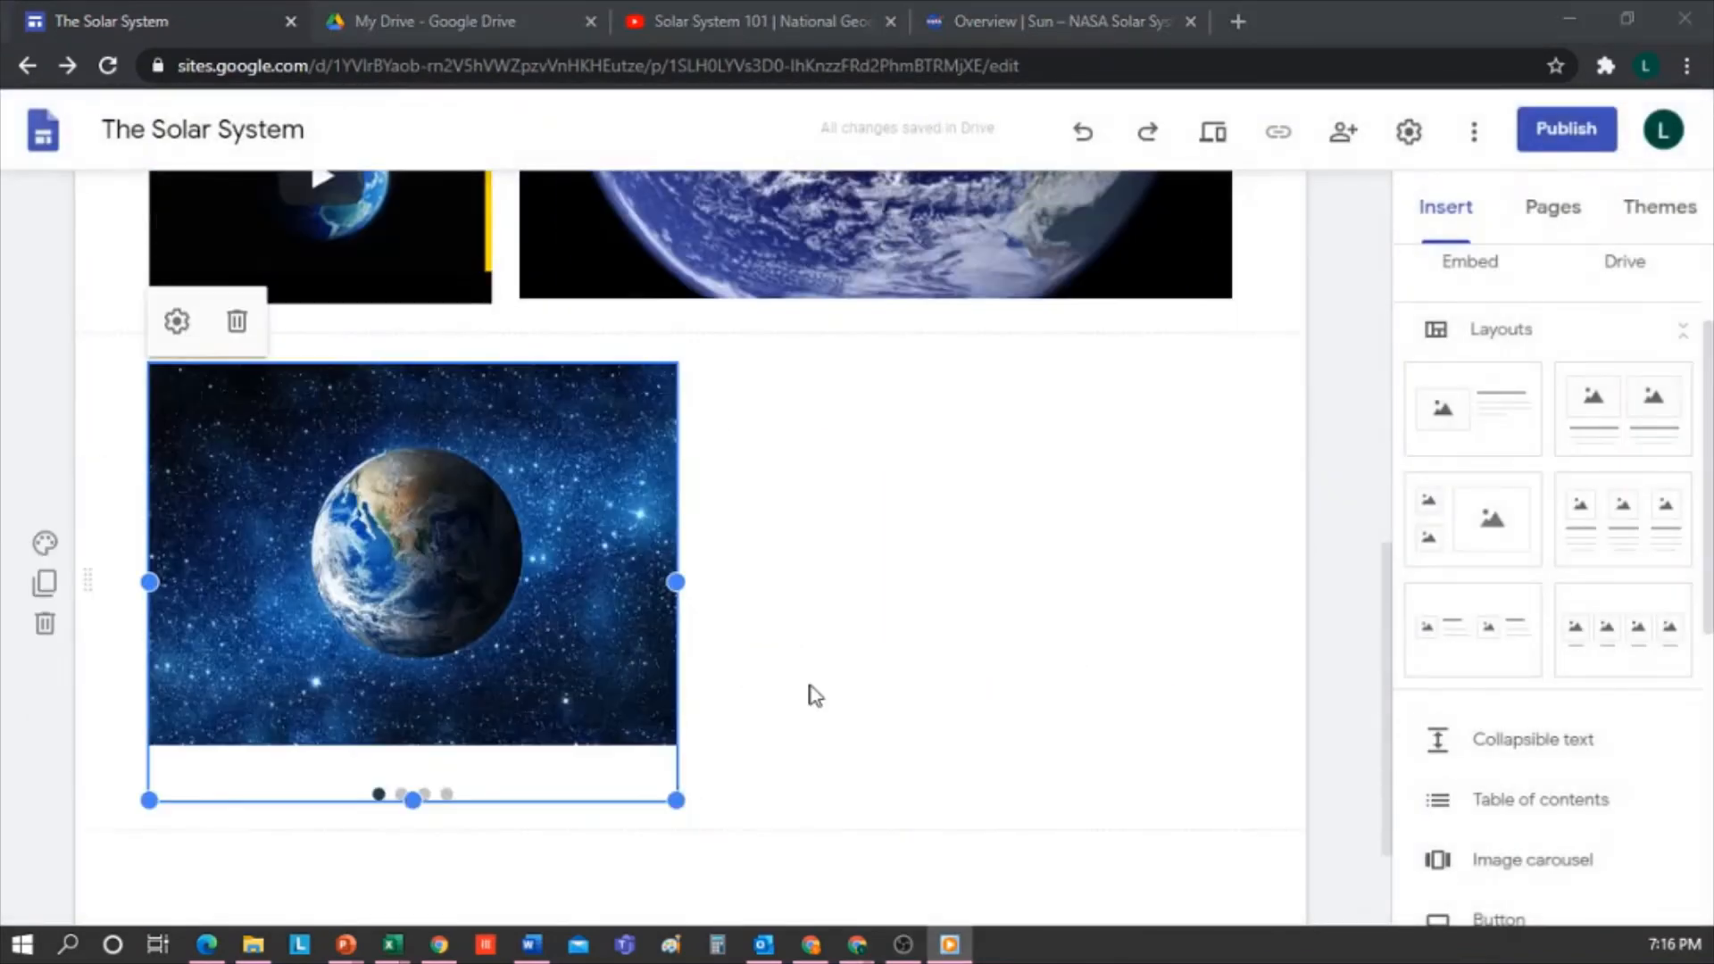
Move the image carousel away from the page margin and widen it so it sits centred in its section
{"action": "left_click_drag", "start_coordinate": [580, 510], "coordinate": [672, 501]}
{"action": "left_click_drag", "start_coordinate": [862, 581], "coordinate": [1010, 575]}
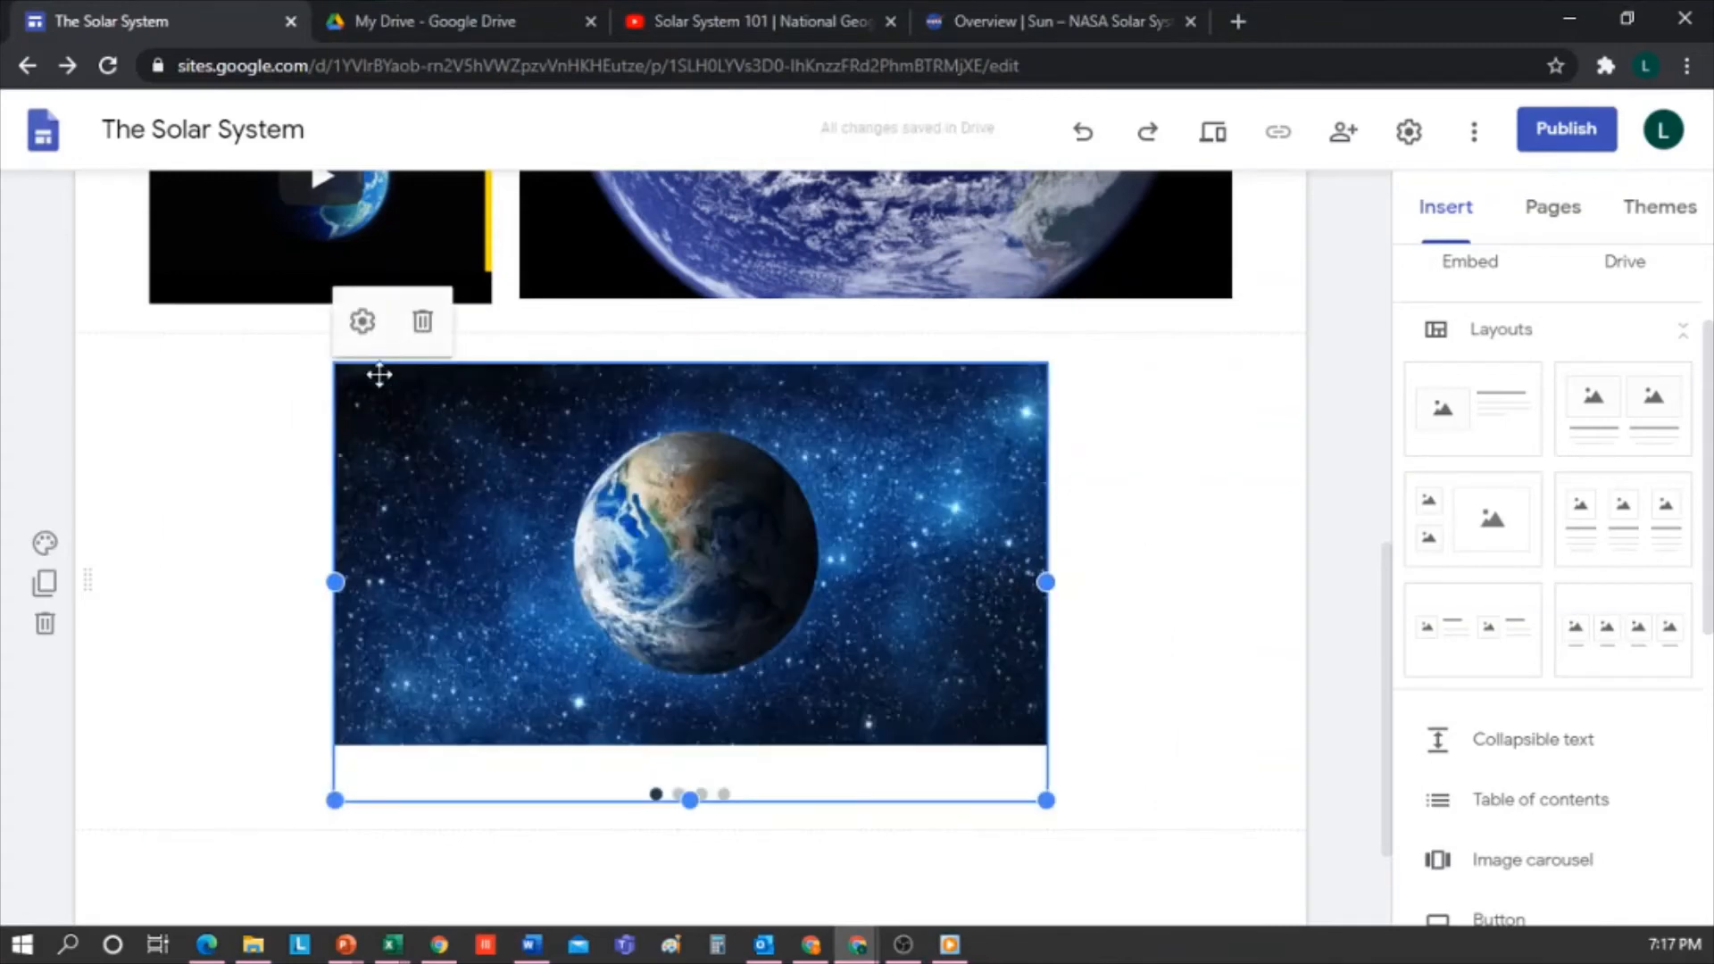
Add the caption "Layers of the earth" to the first image of the carousel and update it
{"action": "left_click", "coordinate": [363, 323]}
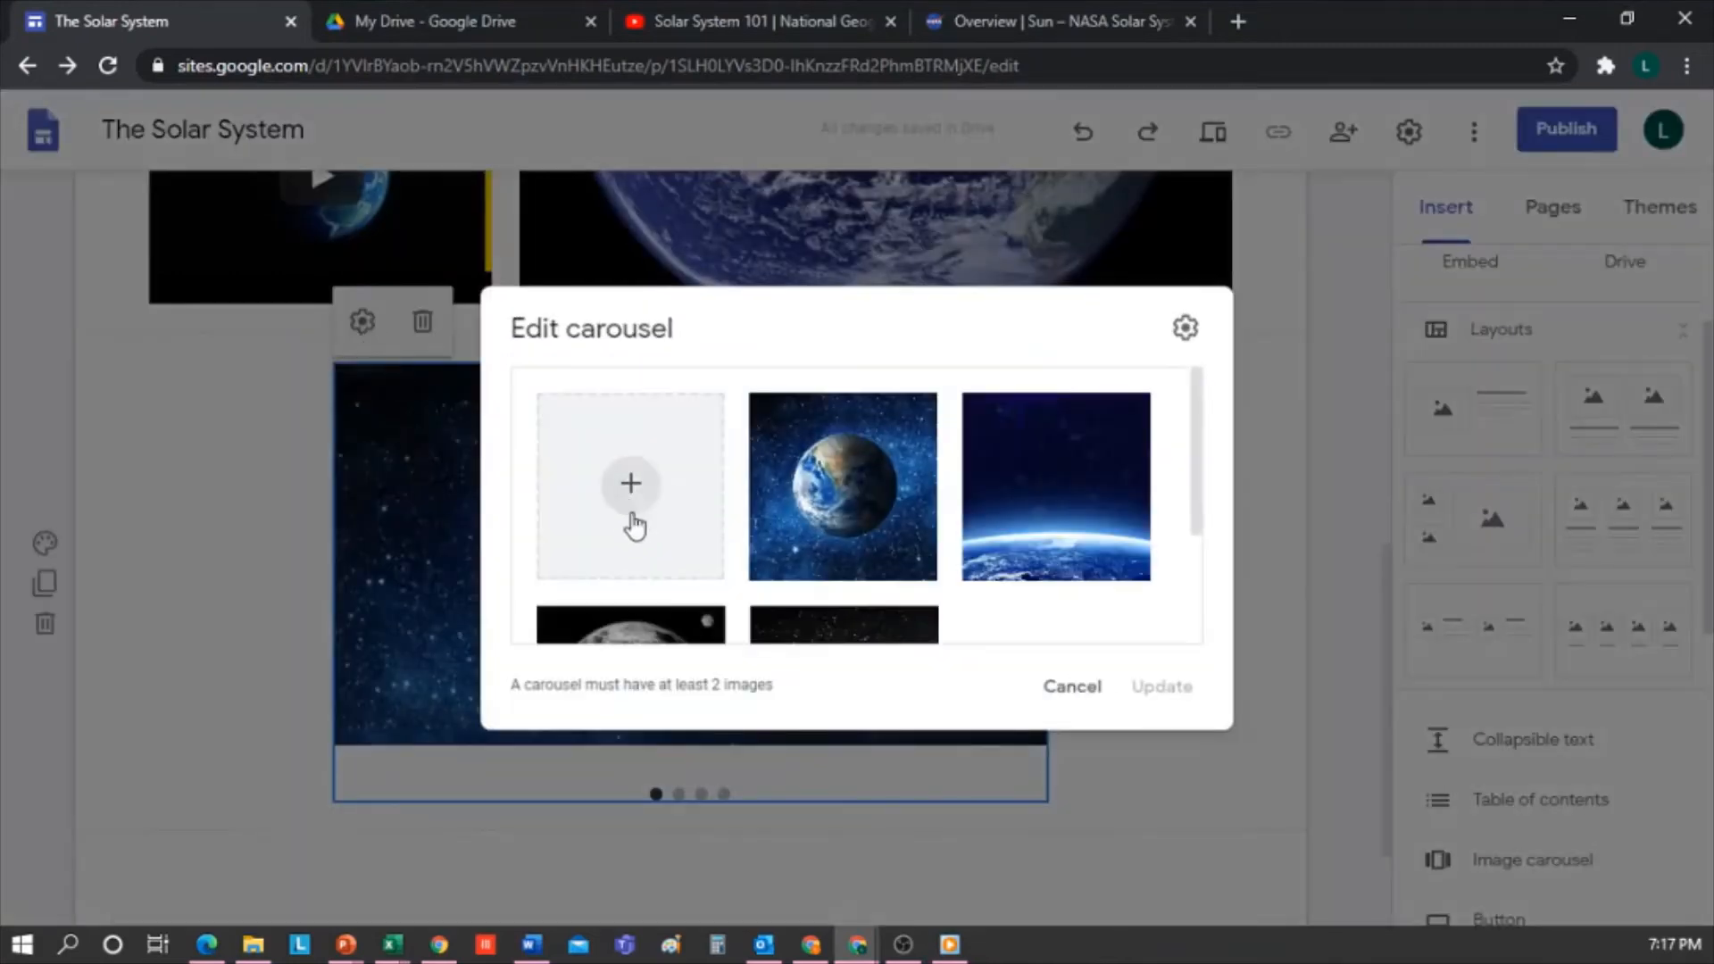
{"action": "mouse_move", "coordinate": [815, 500]}
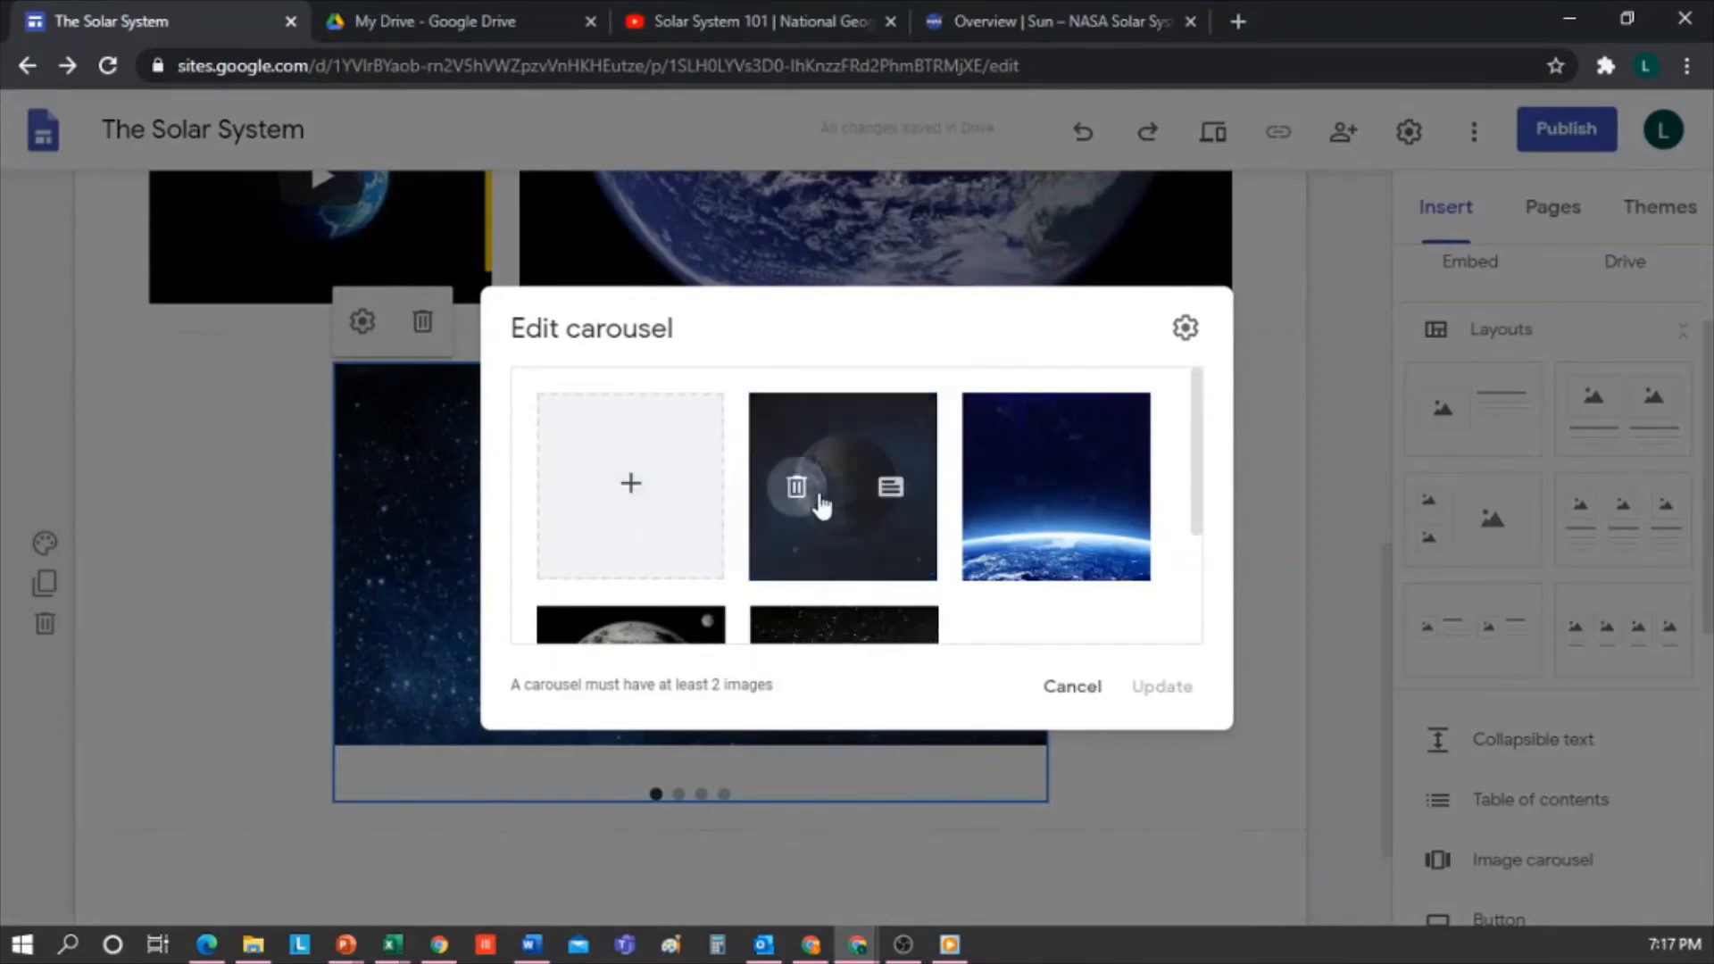
{"action": "left_click", "coordinate": [897, 511]}
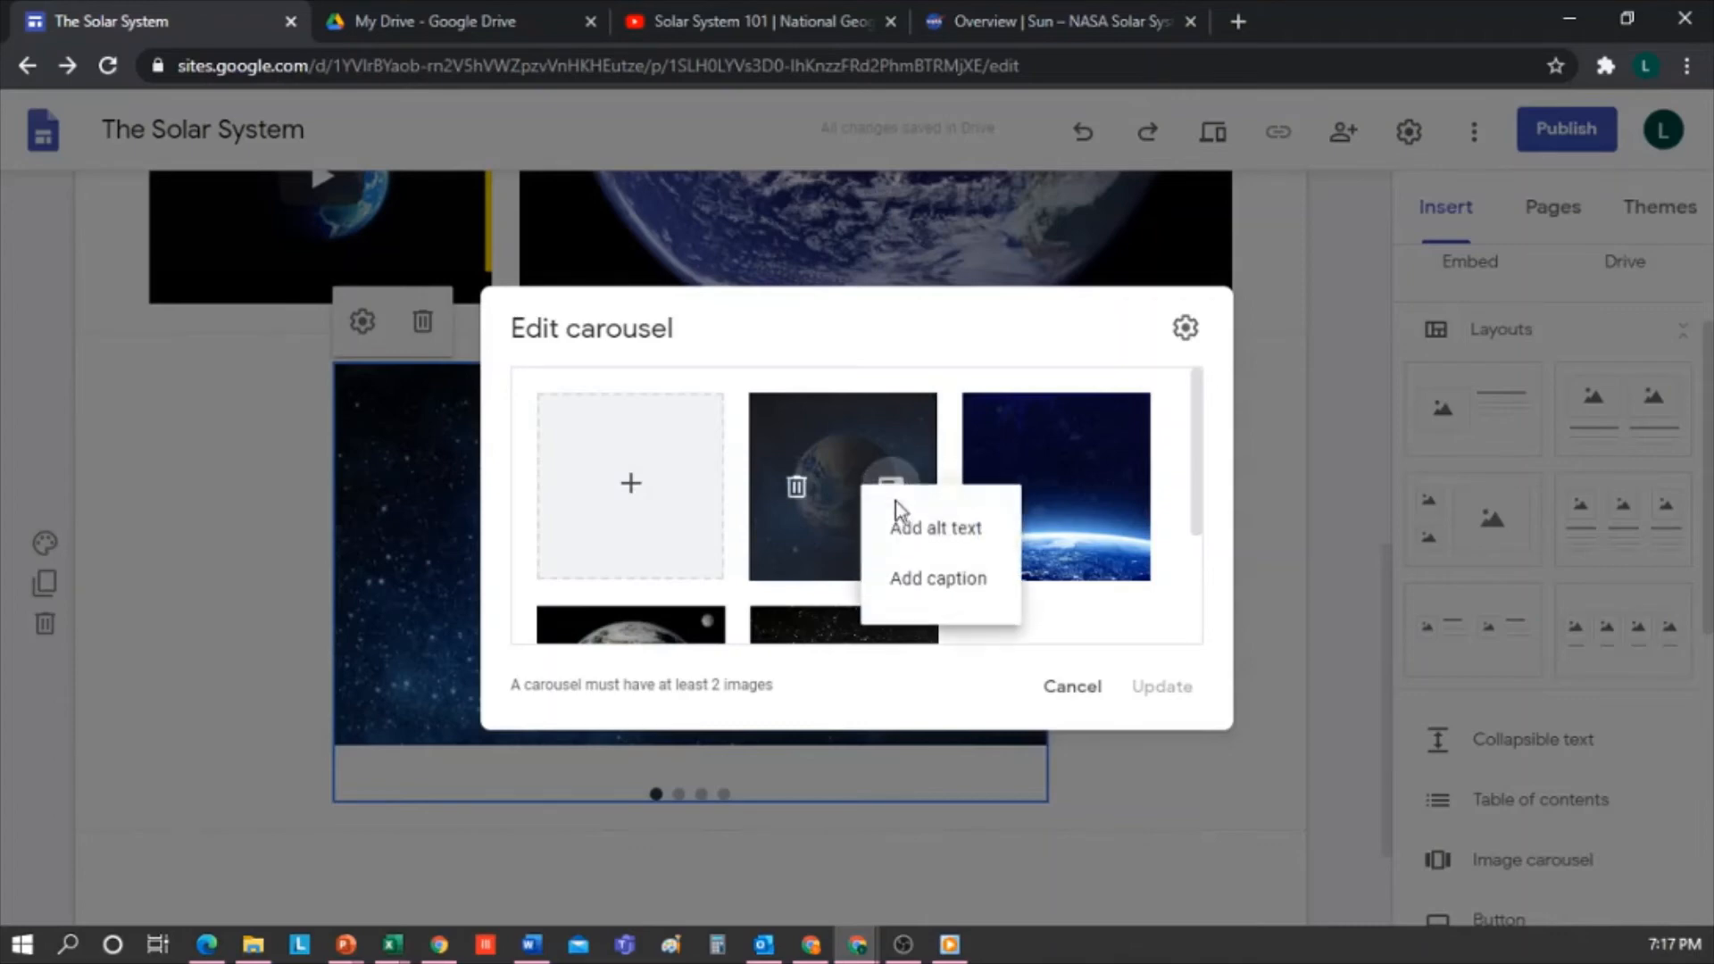
{"action": "left_click", "coordinate": [971, 587]}
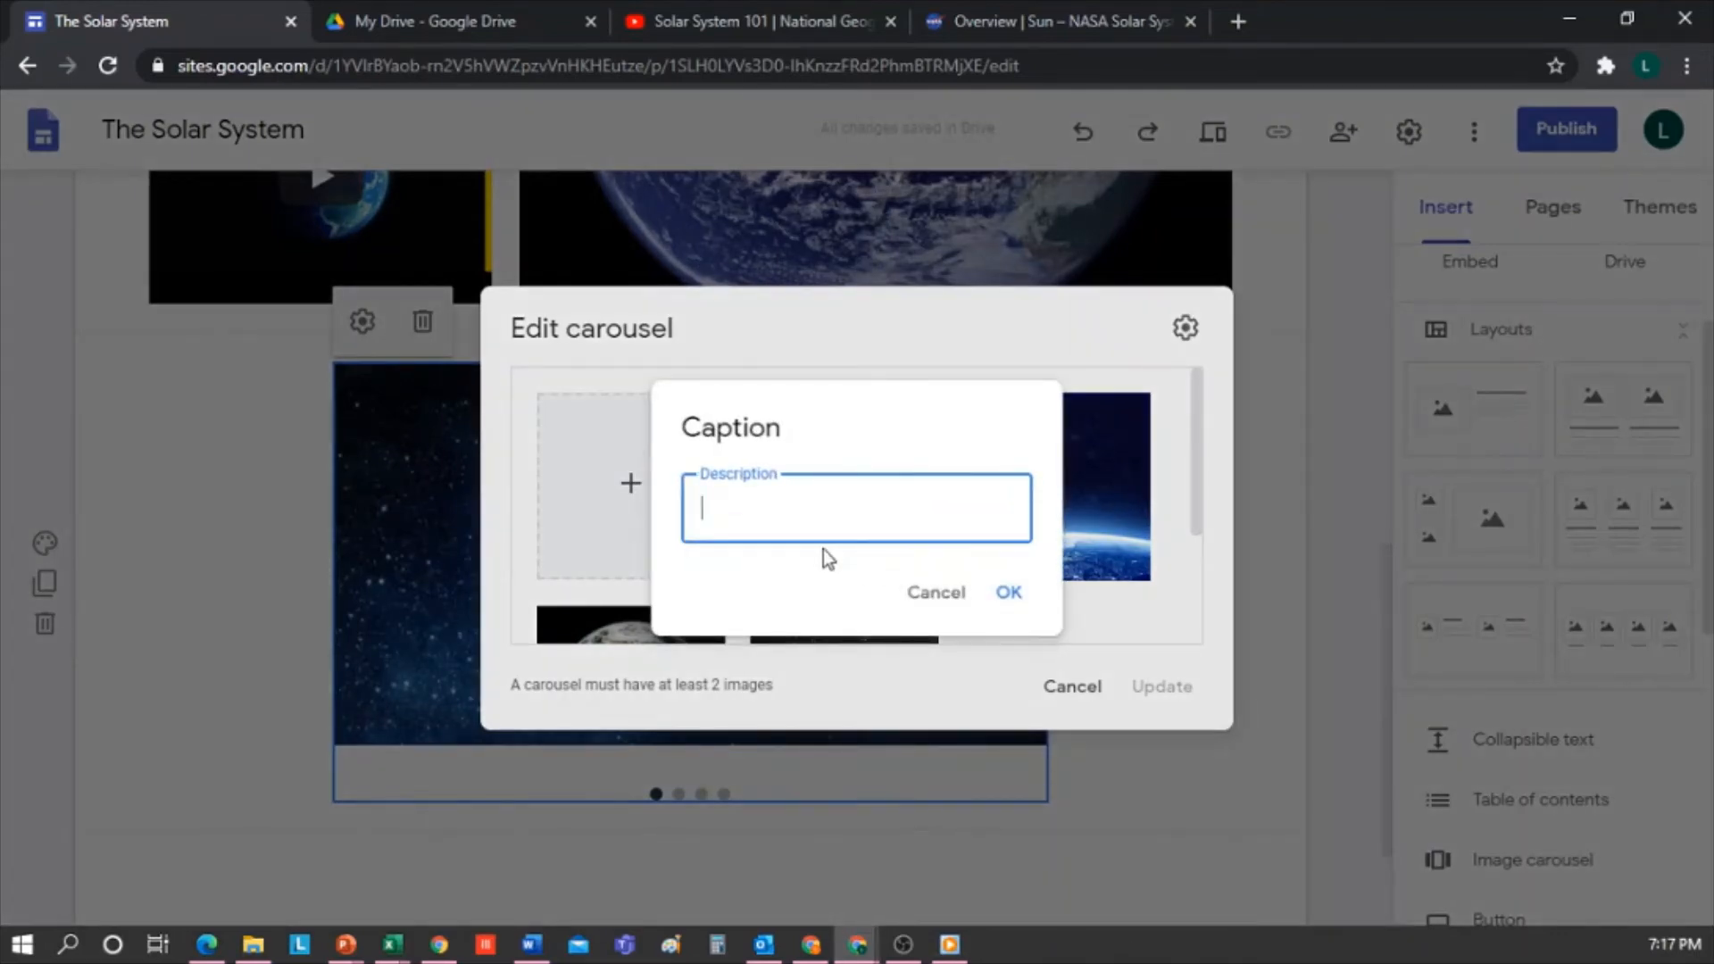
{"action": "type", "text": "Layers of the earth"}
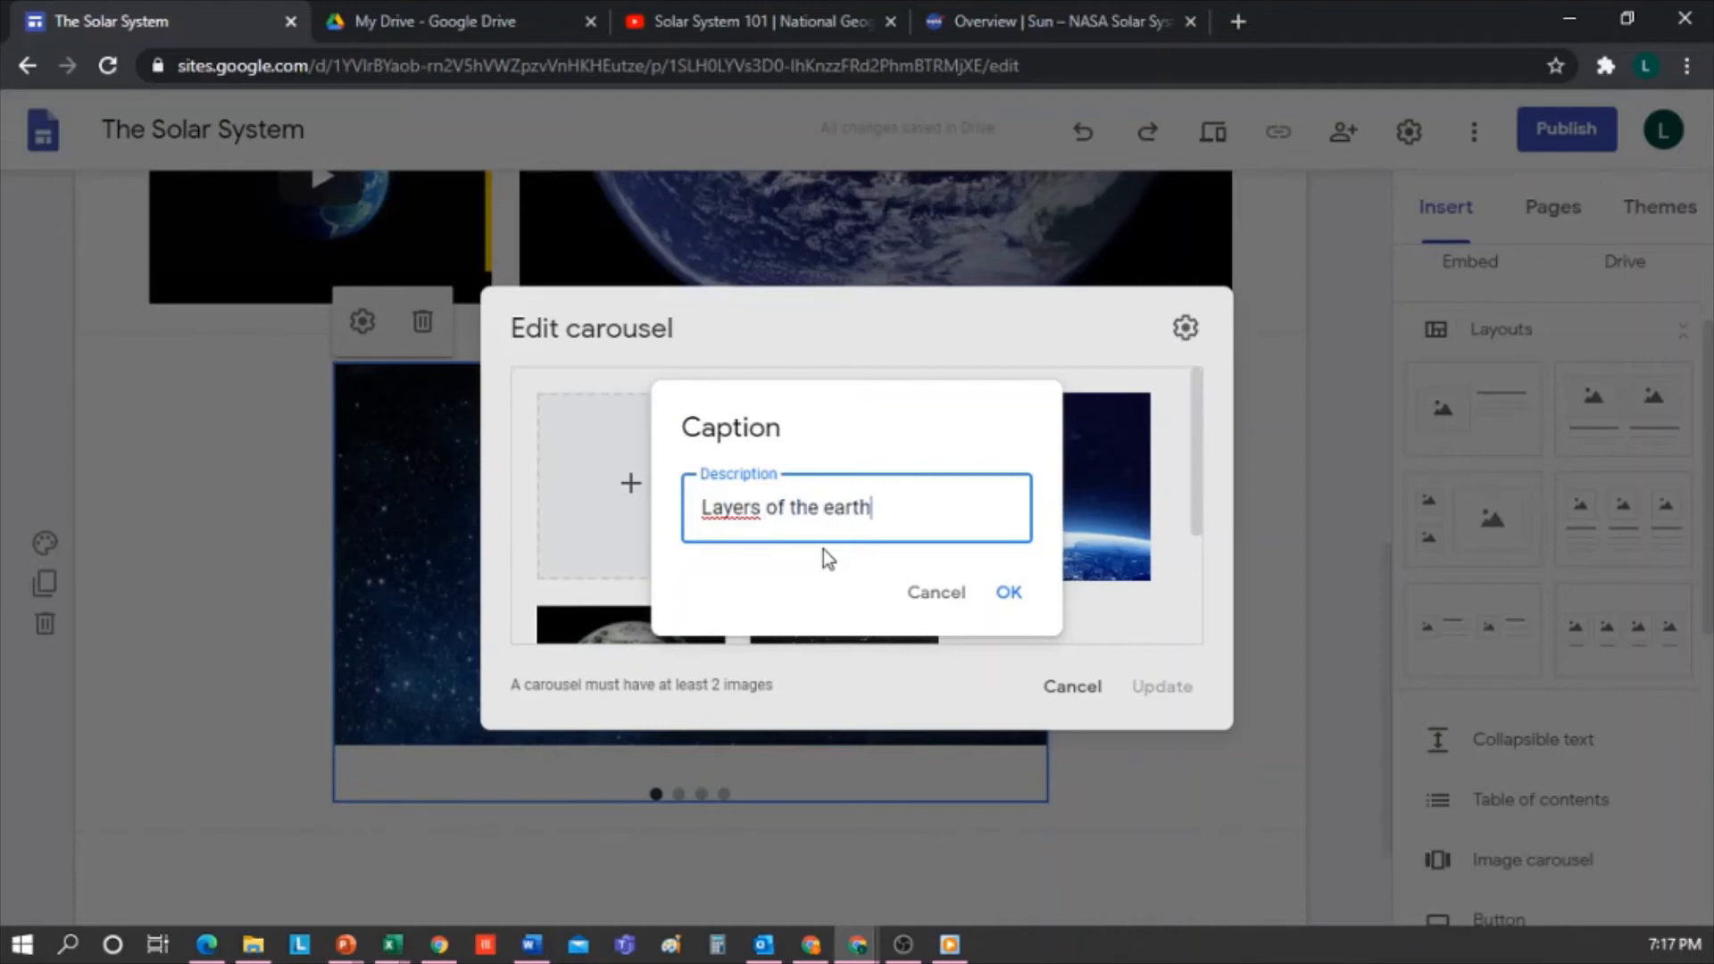
{"action": "left_click", "coordinate": [1009, 592]}
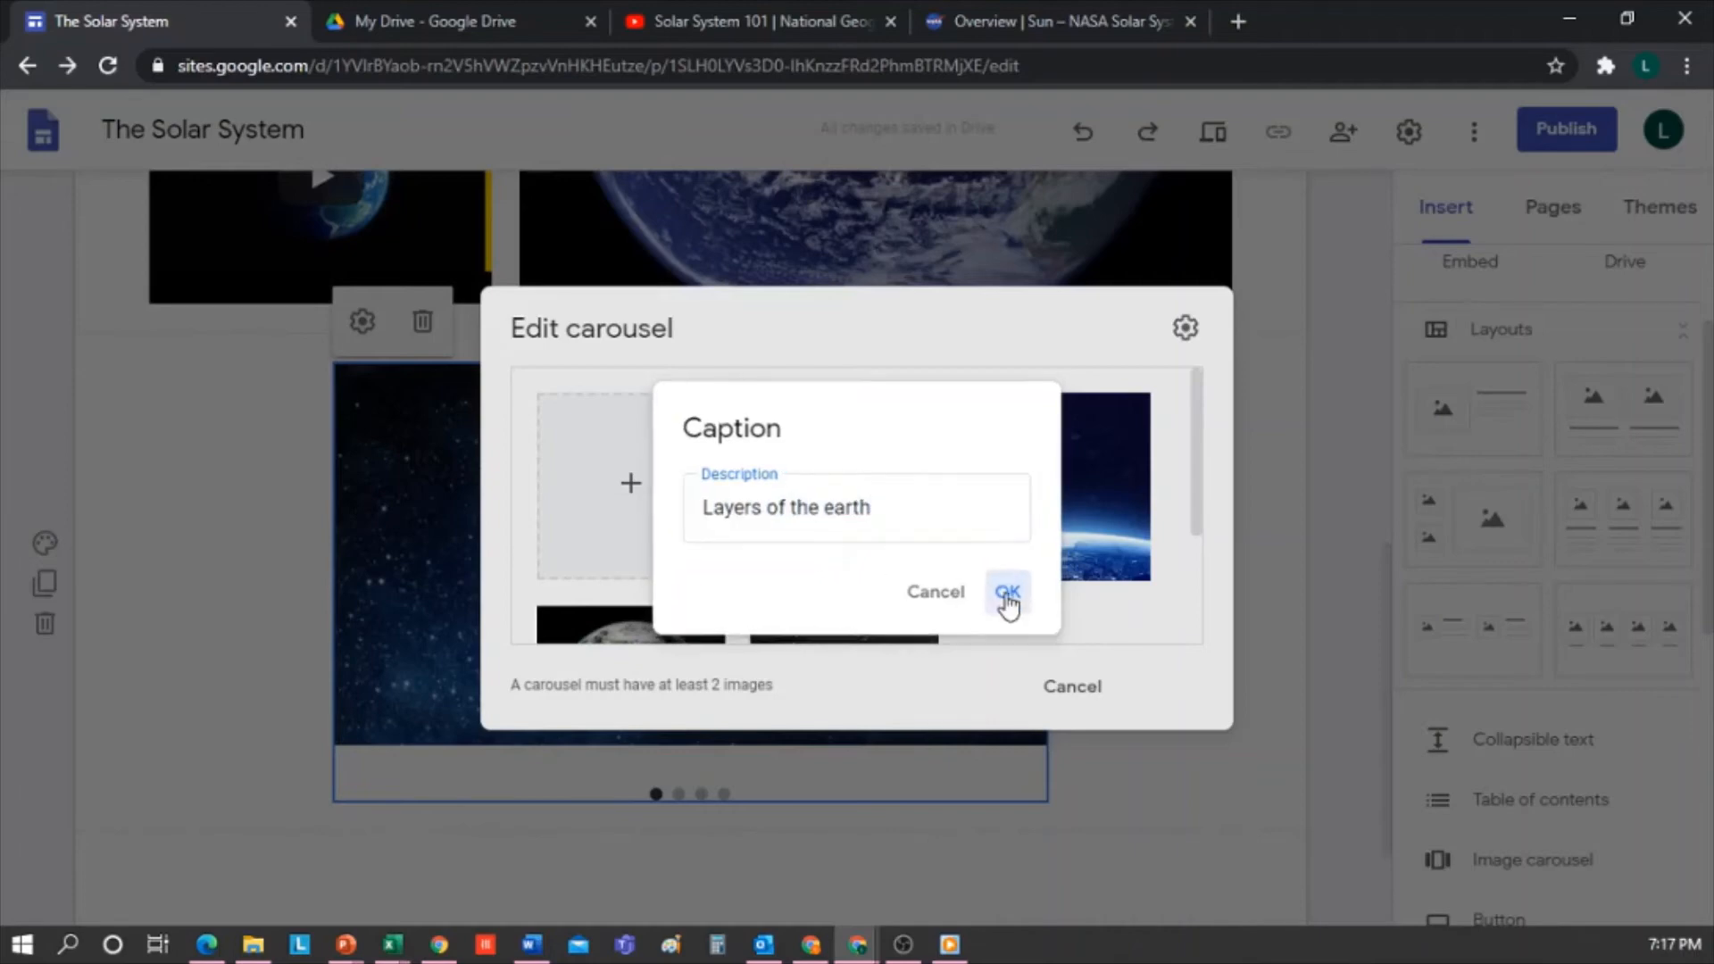
{"action": "left_click", "coordinate": [1161, 688]}
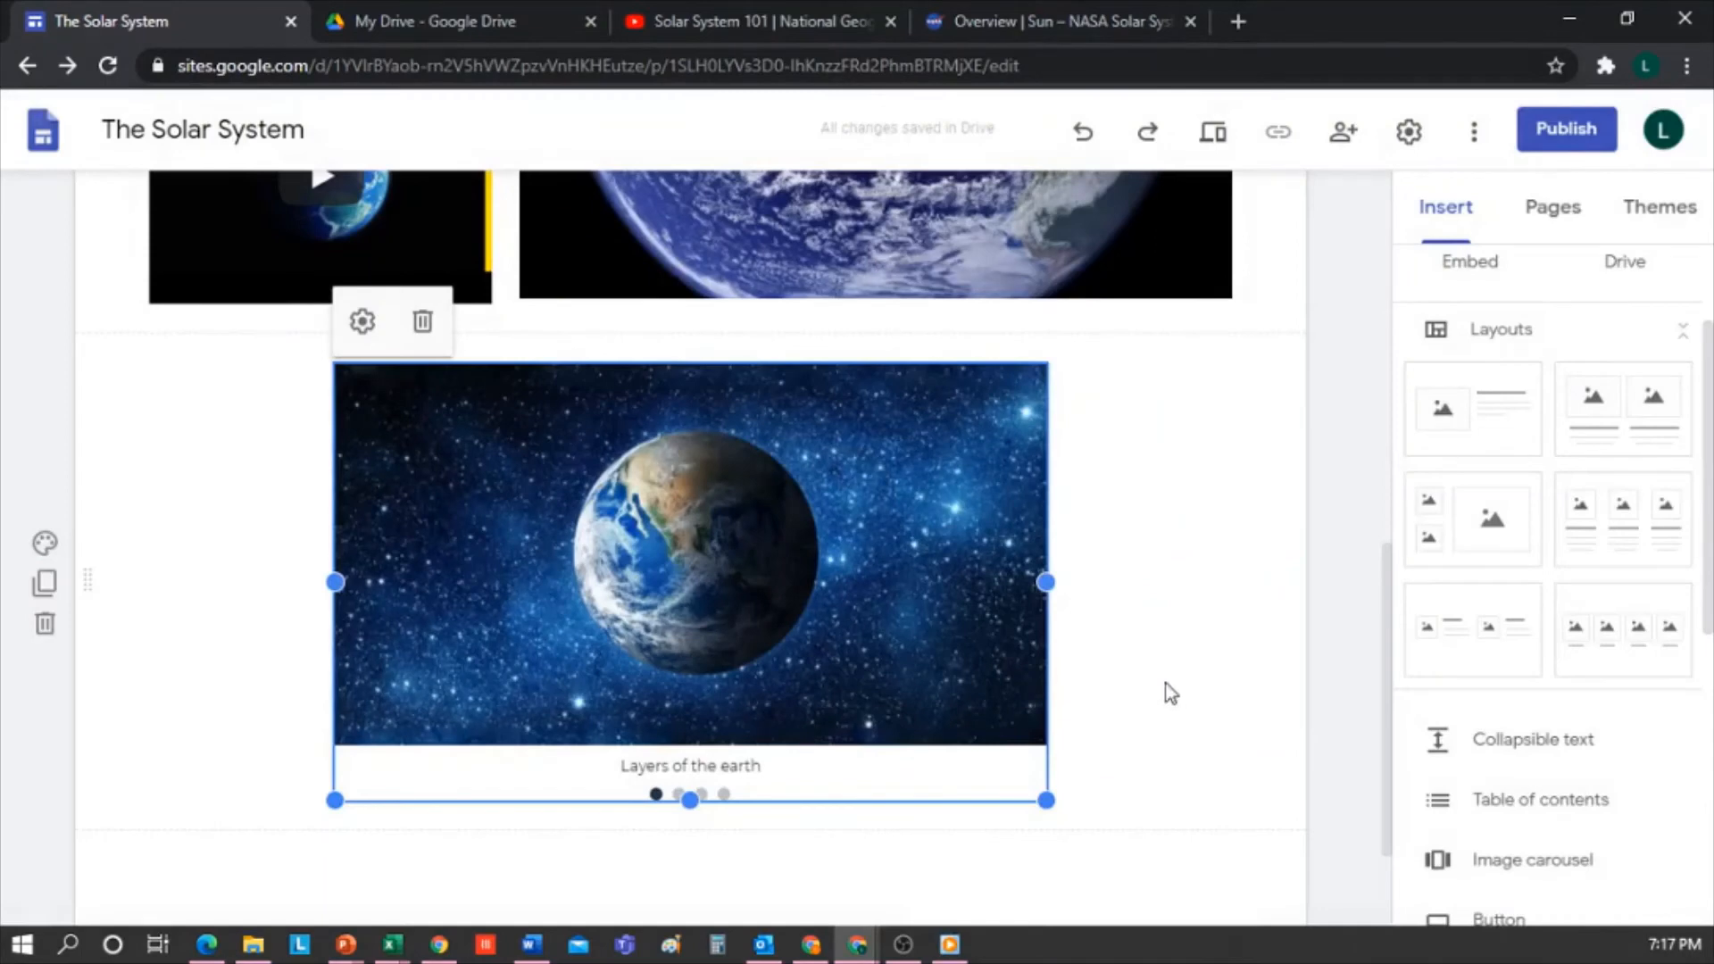
Turn on Auto start for the image carousel, keeping dots and captions shown, and update it
{"action": "left_click", "coordinate": [361, 321]}
{"action": "left_click", "coordinate": [1187, 326]}
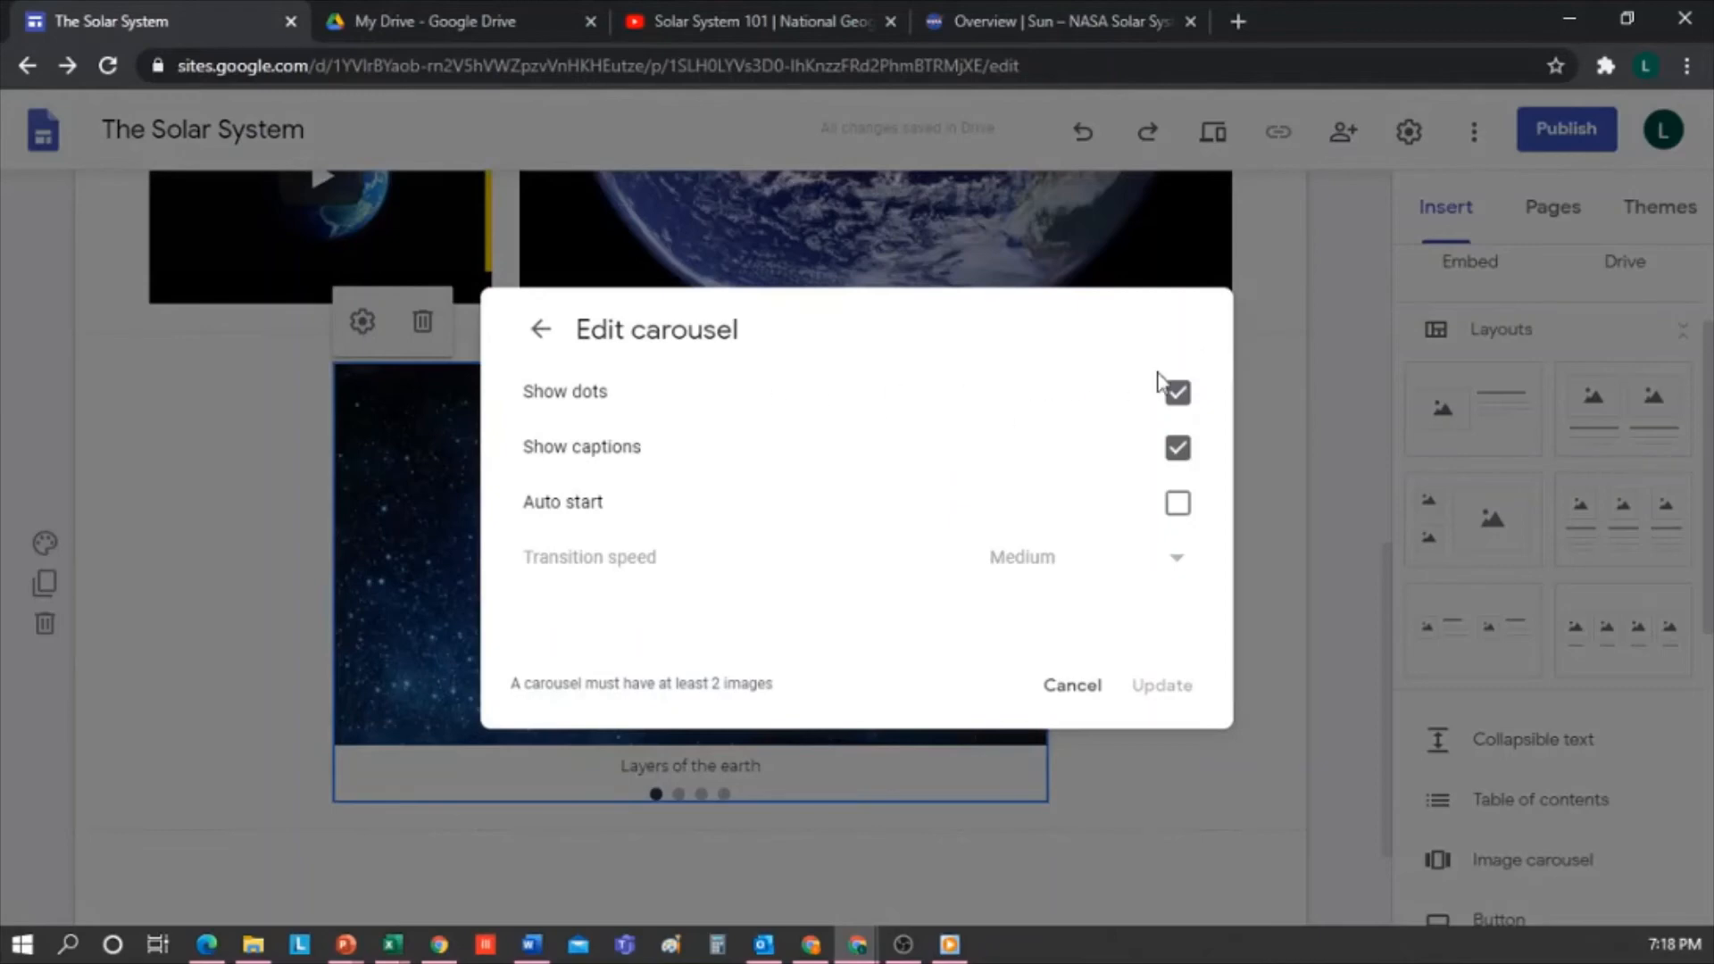
{"action": "left_click", "coordinate": [1177, 394]}
{"action": "left_click", "coordinate": [1178, 400]}
{"action": "left_click", "coordinate": [1178, 450]}
{"action": "left_click", "coordinate": [1178, 451]}
{"action": "left_click", "coordinate": [1180, 521]}
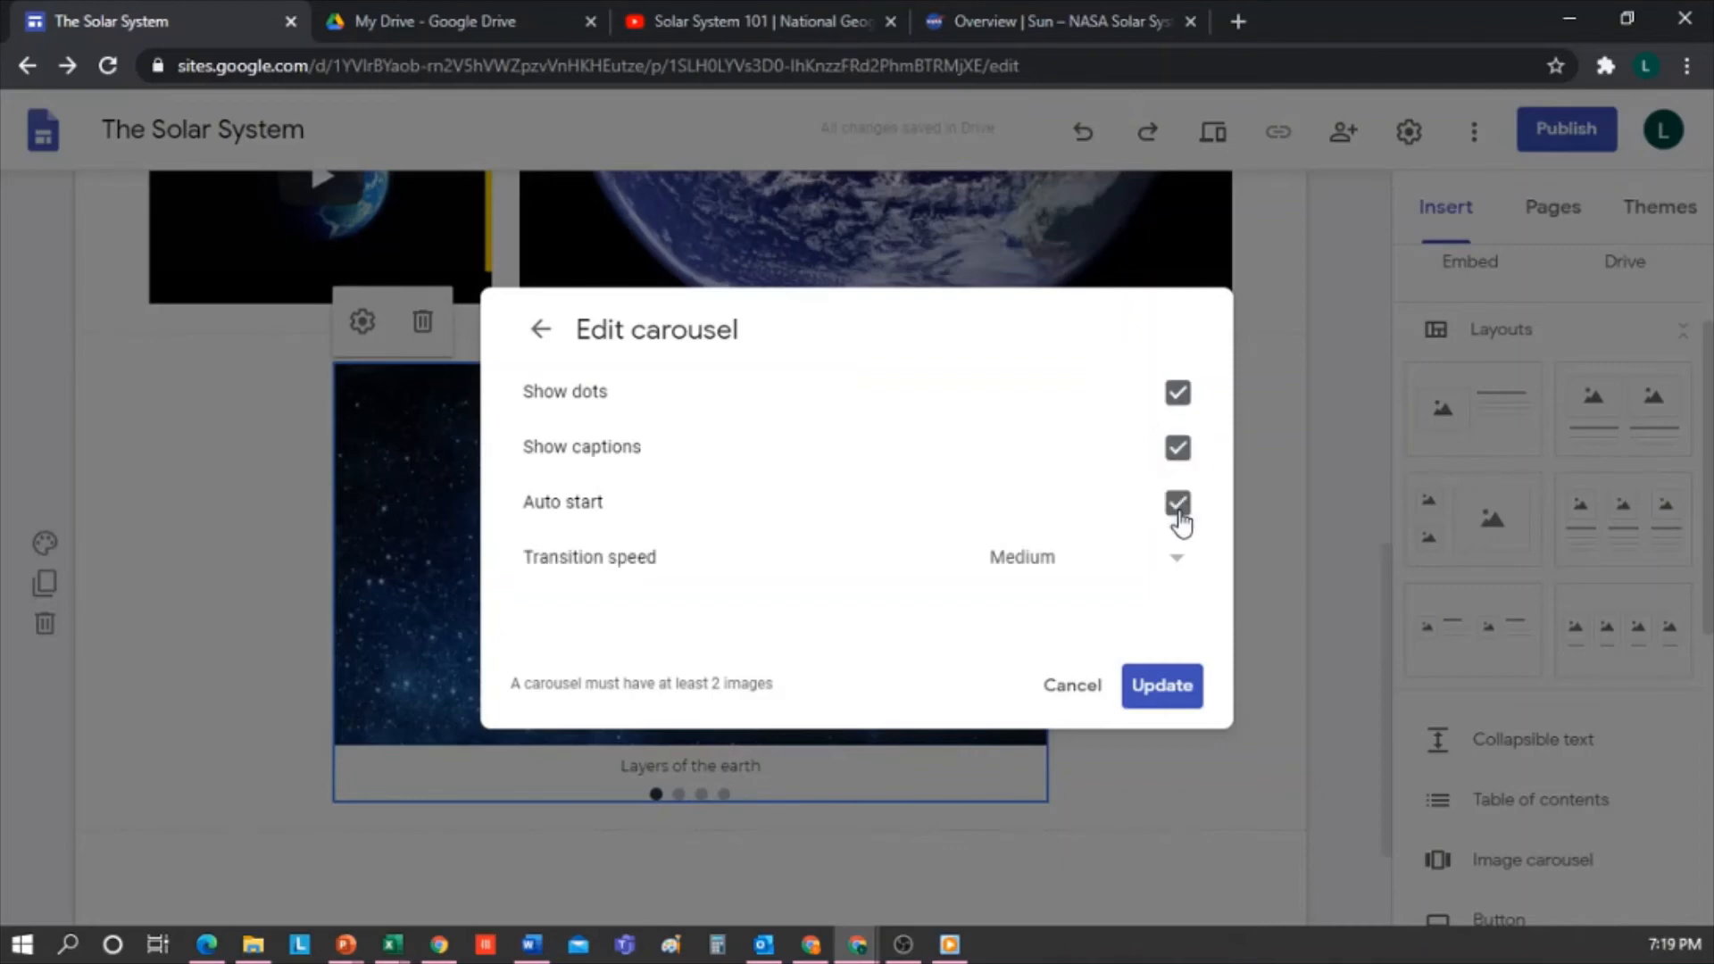
{"action": "left_click", "coordinate": [1160, 687]}
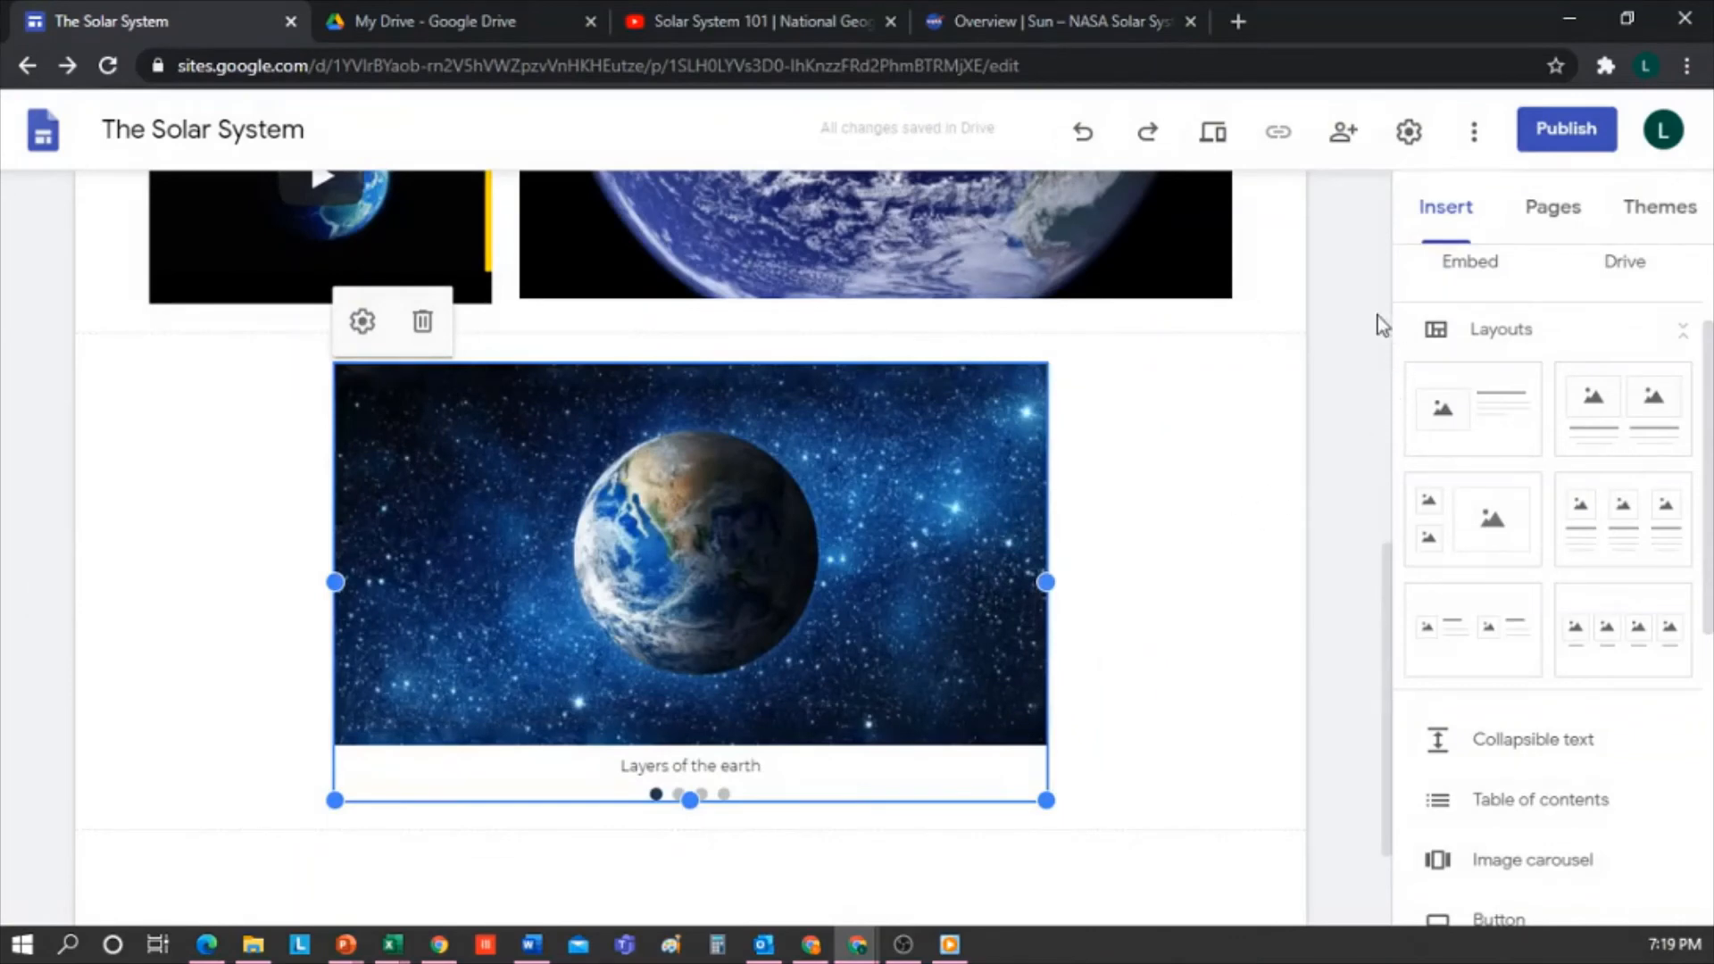
Preview the site and look over The earth page and the Home page
{"action": "left_click", "coordinate": [1224, 145]}
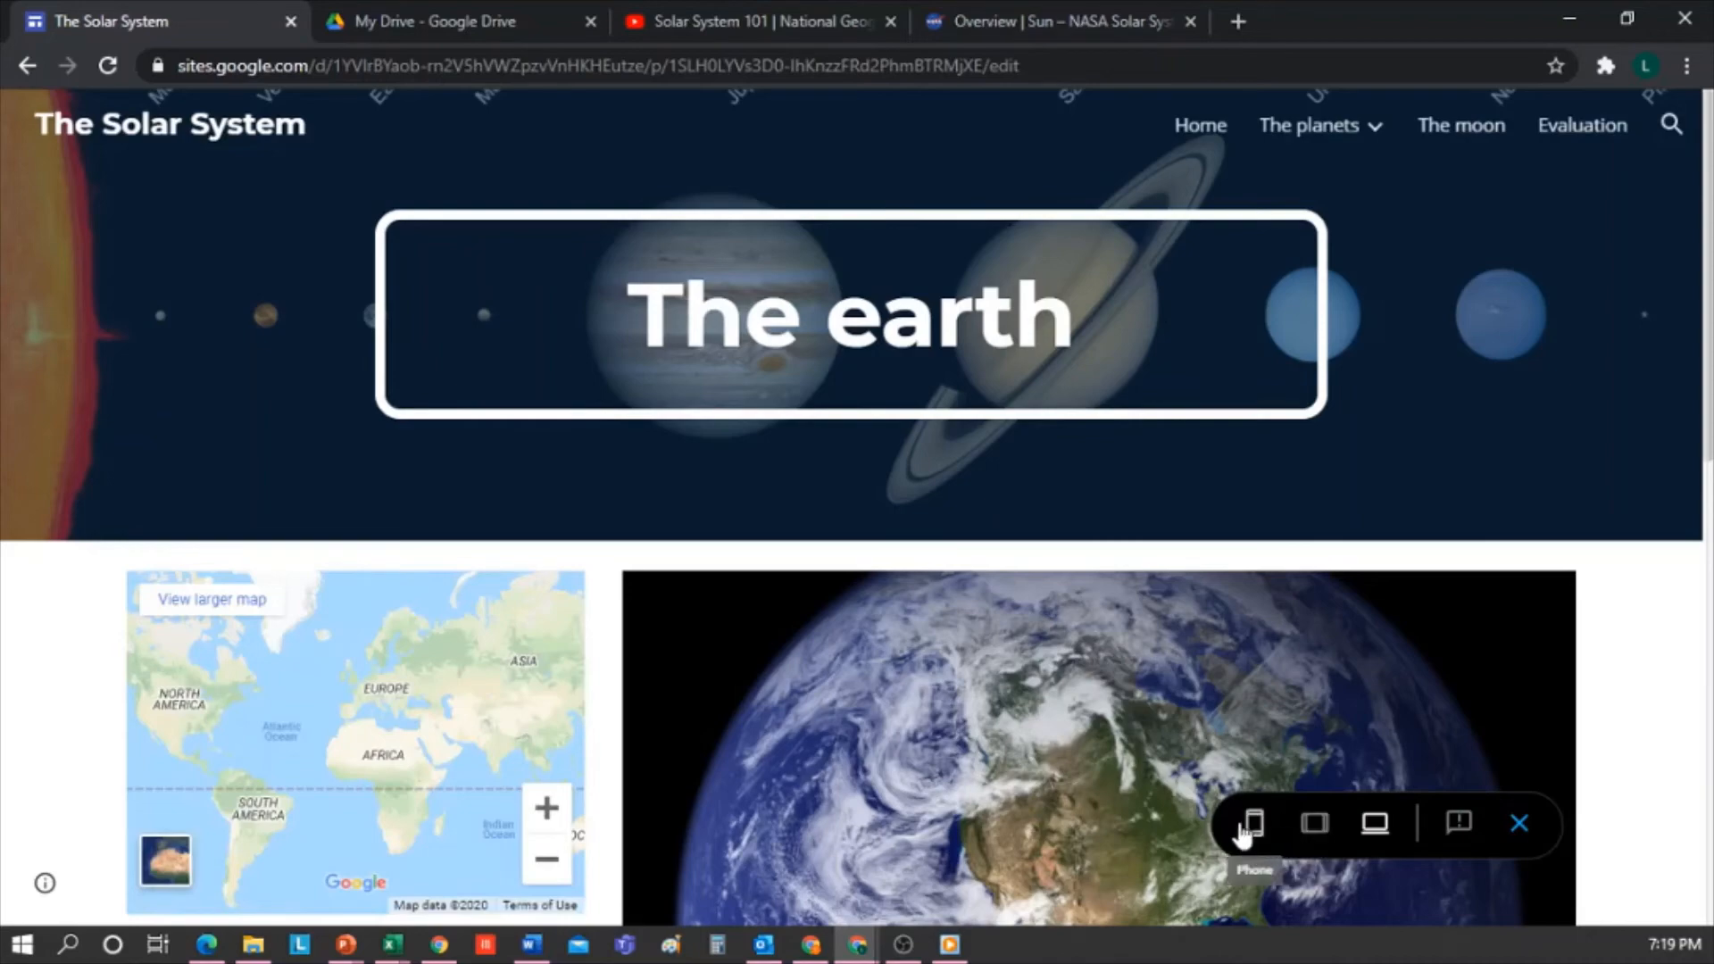
{"action": "scroll", "coordinate": [1317, 572], "scroll_direction": "down", "scroll_amount": 10}
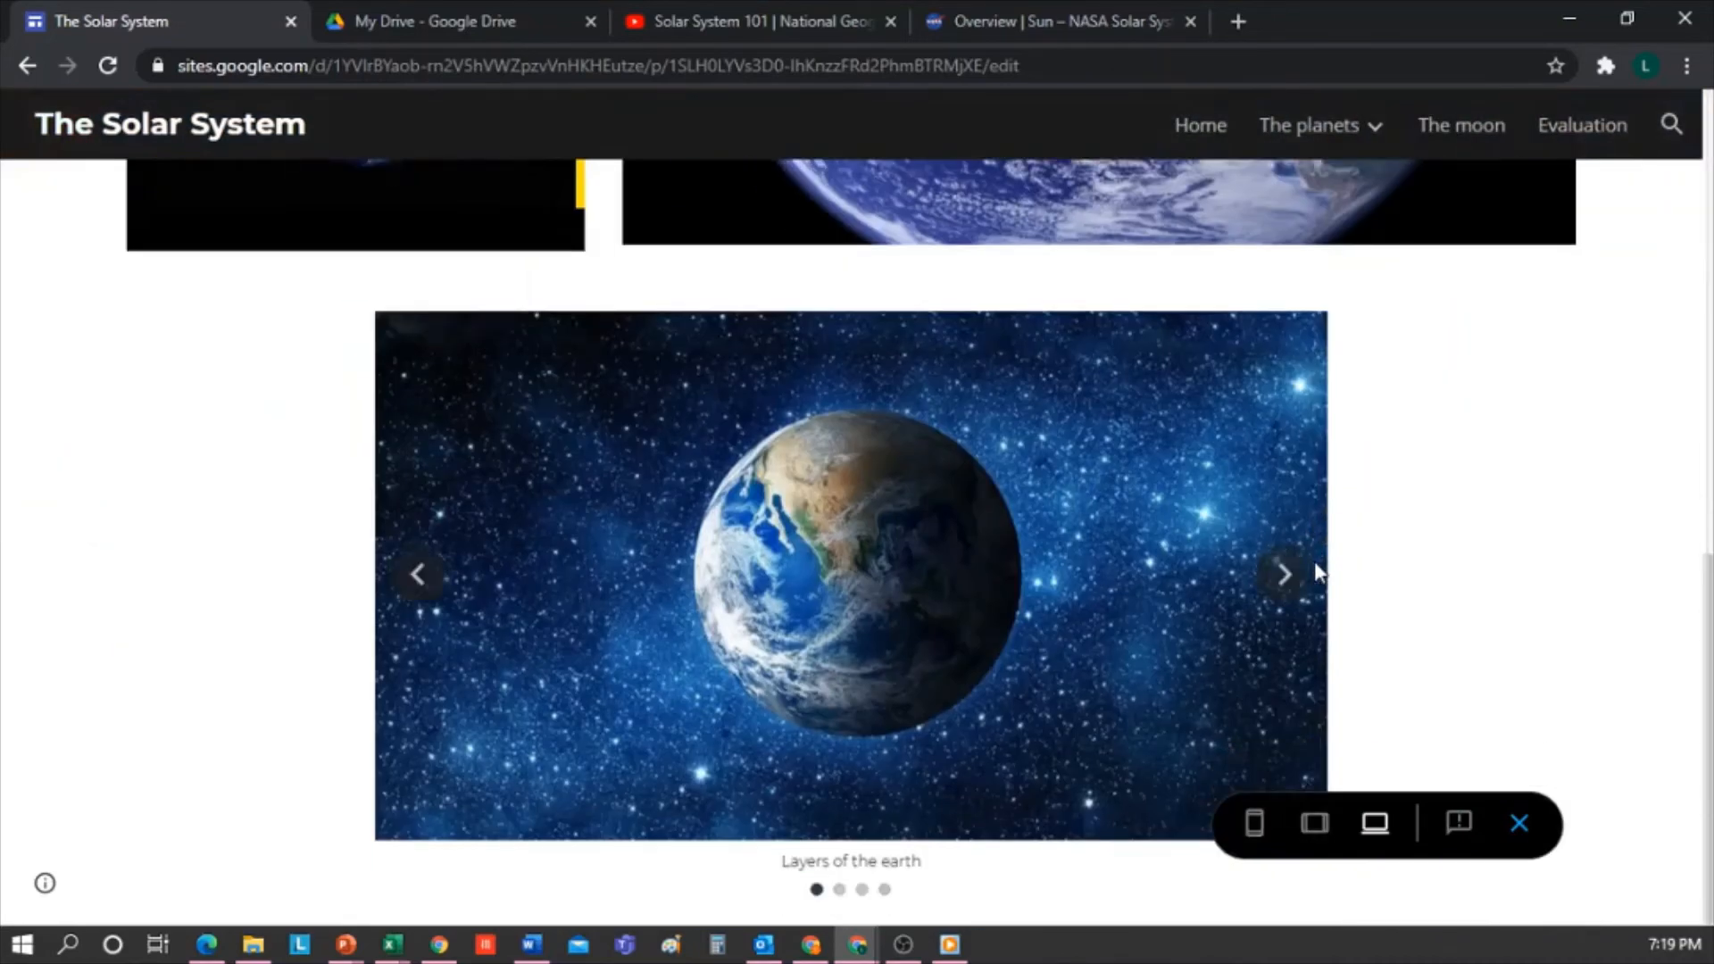
{"action": "scroll", "coordinate": [1318, 574], "scroll_direction": "up", "scroll_amount": 8}
{"action": "scroll", "coordinate": [1316, 571], "scroll_direction": "up", "scroll_amount": 4}
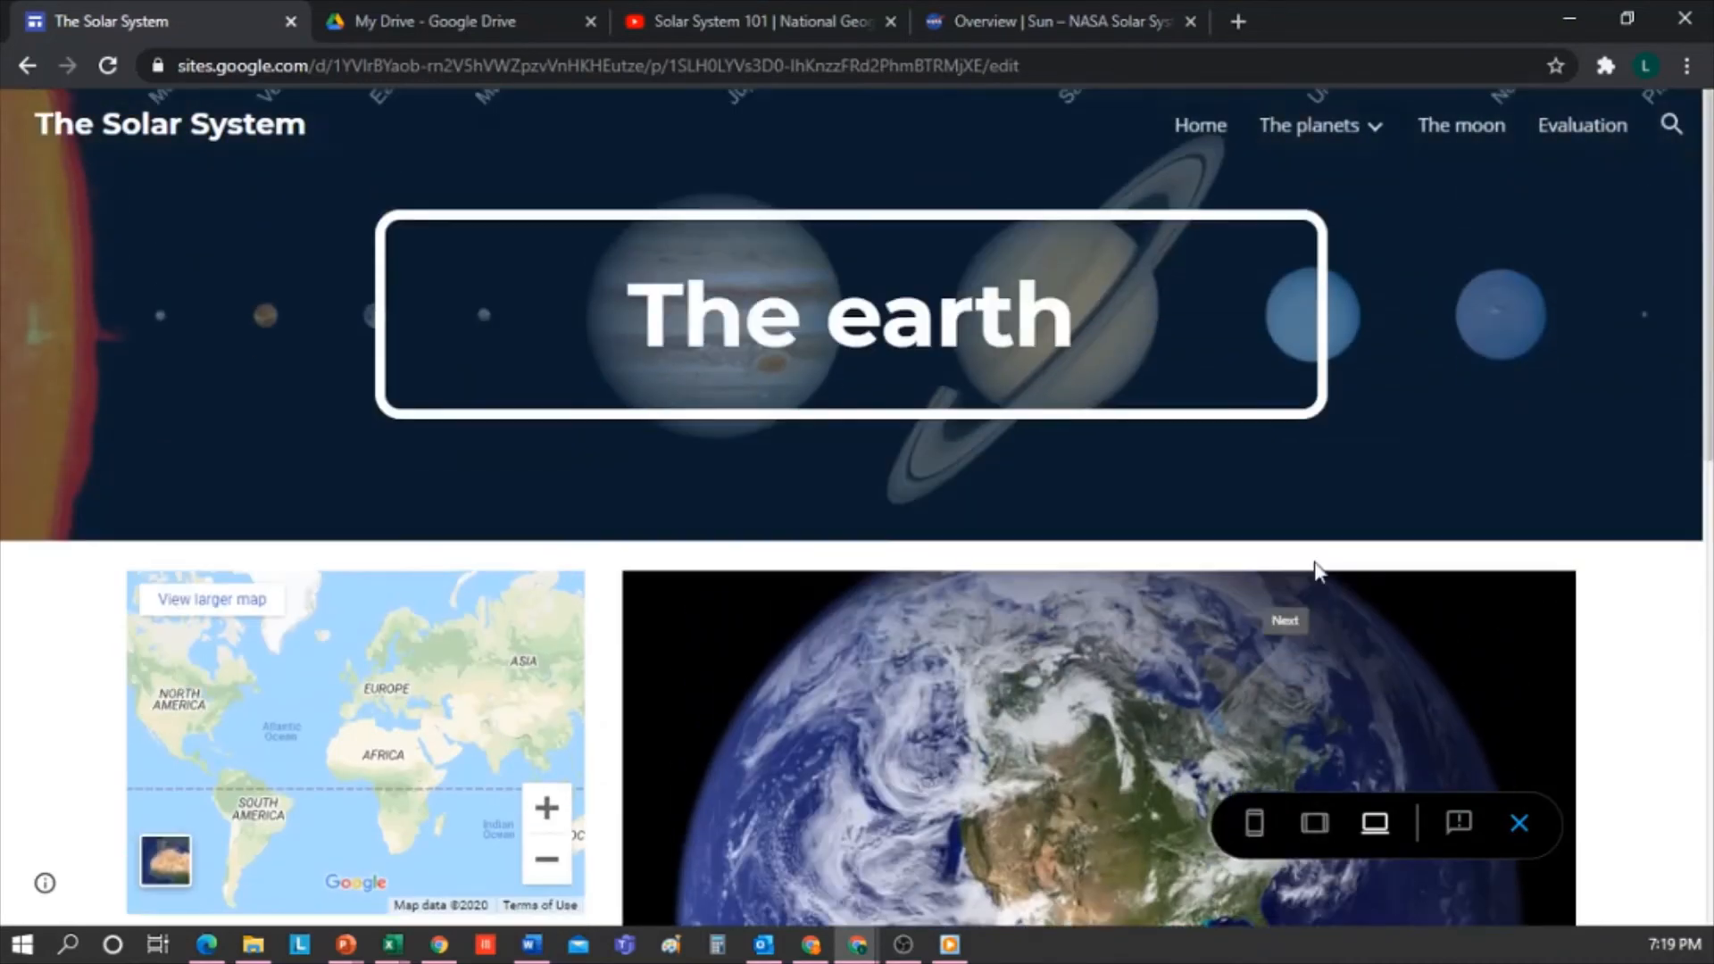
{"action": "left_click", "coordinate": [1217, 128]}
{"action": "scroll", "coordinate": [365, 622], "scroll_direction": "down", "scroll_amount": 4}
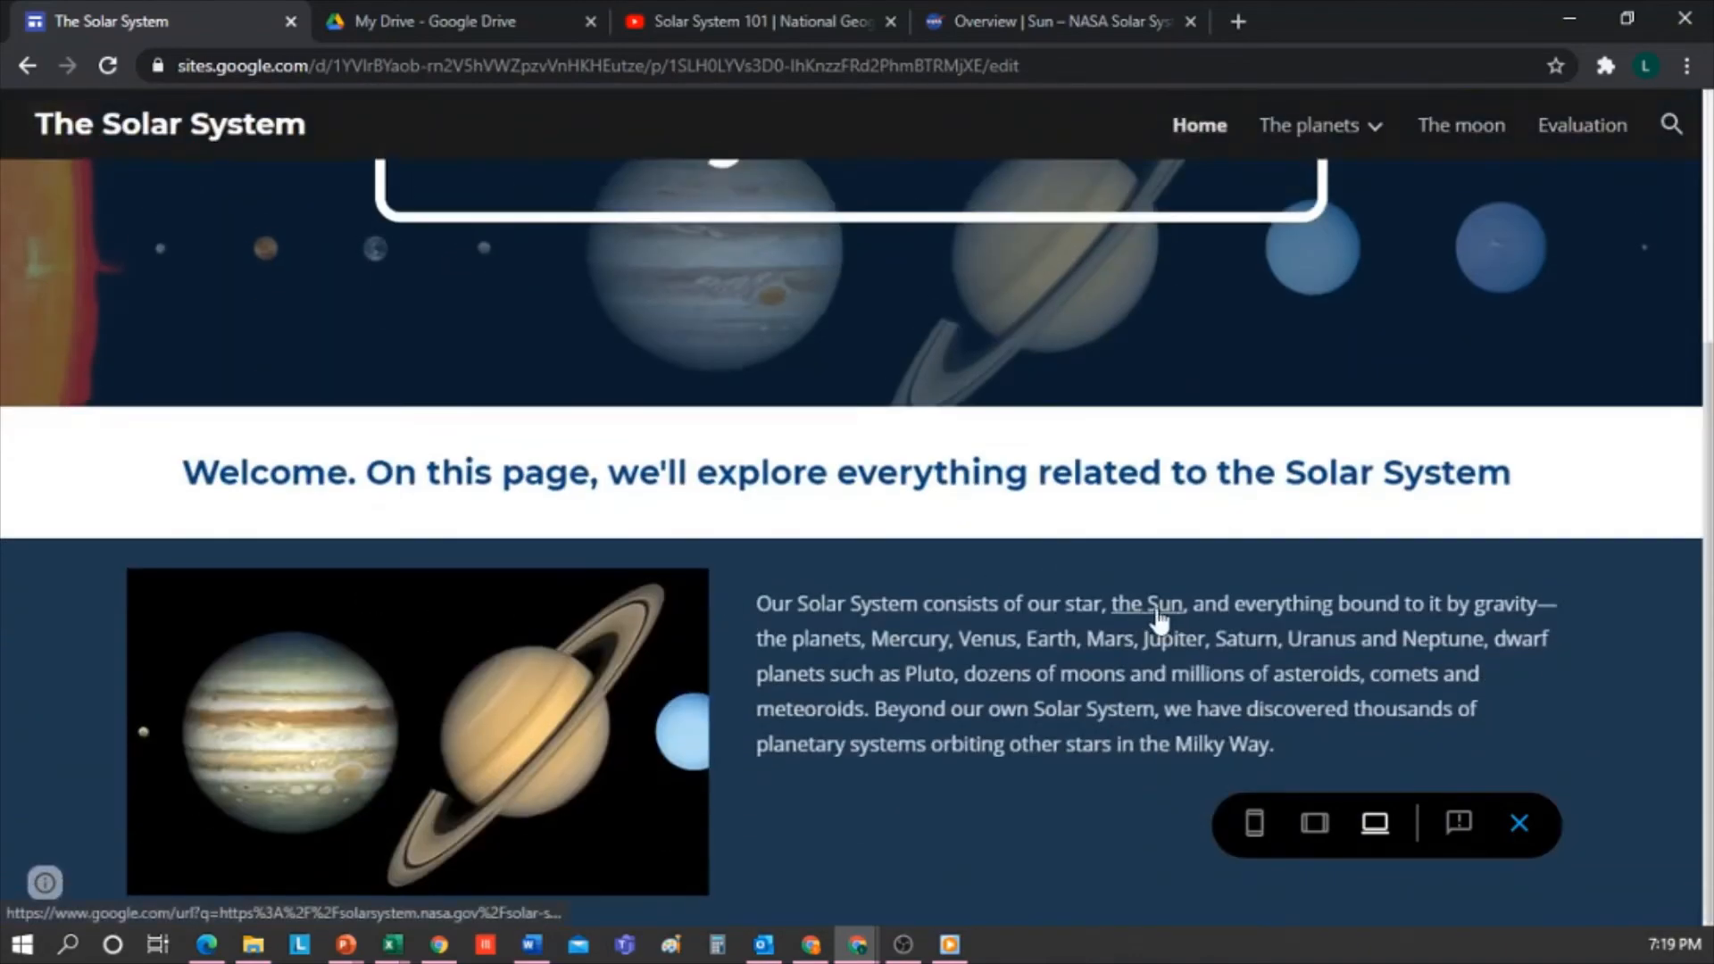
{"action": "scroll", "coordinate": [1125, 598], "scroll_direction": "up", "scroll_amount": 4}
In the preview, open The planets page and check its collapsible planet list, embedded slides and video button
{"action": "mouse_move", "coordinate": [1335, 143]}
{"action": "left_click", "coordinate": [1339, 143]}
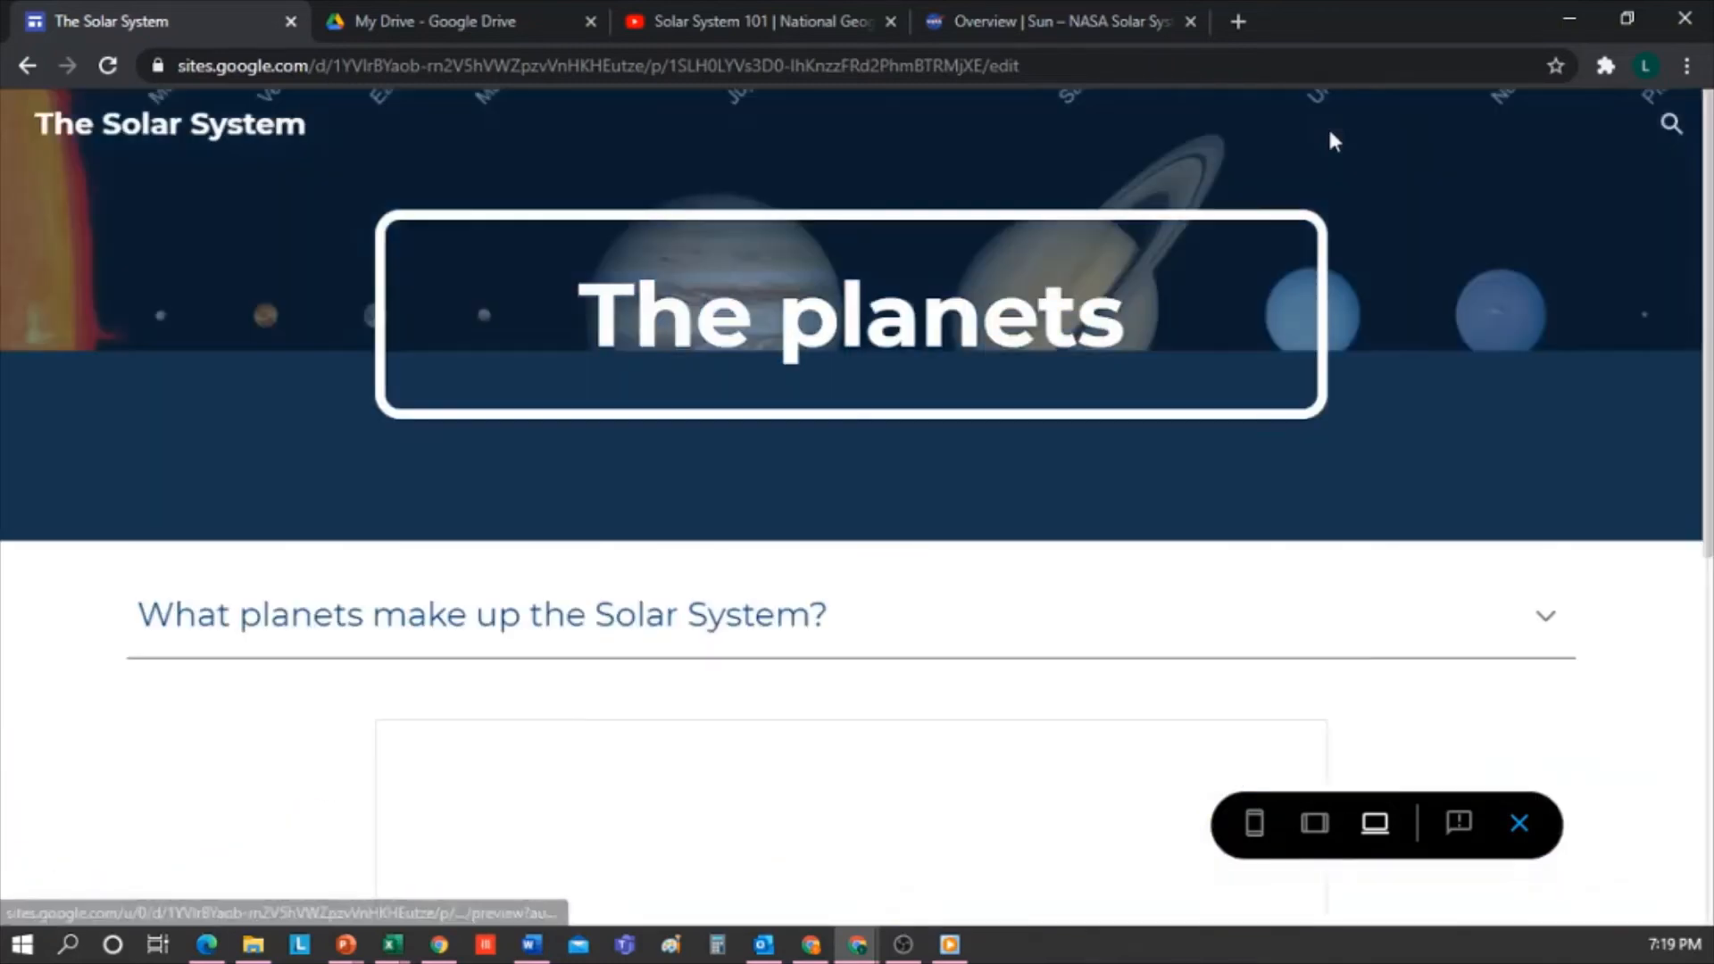
{"action": "left_click", "coordinate": [1545, 625]}
{"action": "scroll", "coordinate": [1052, 559], "scroll_direction": "down", "scroll_amount": 10}
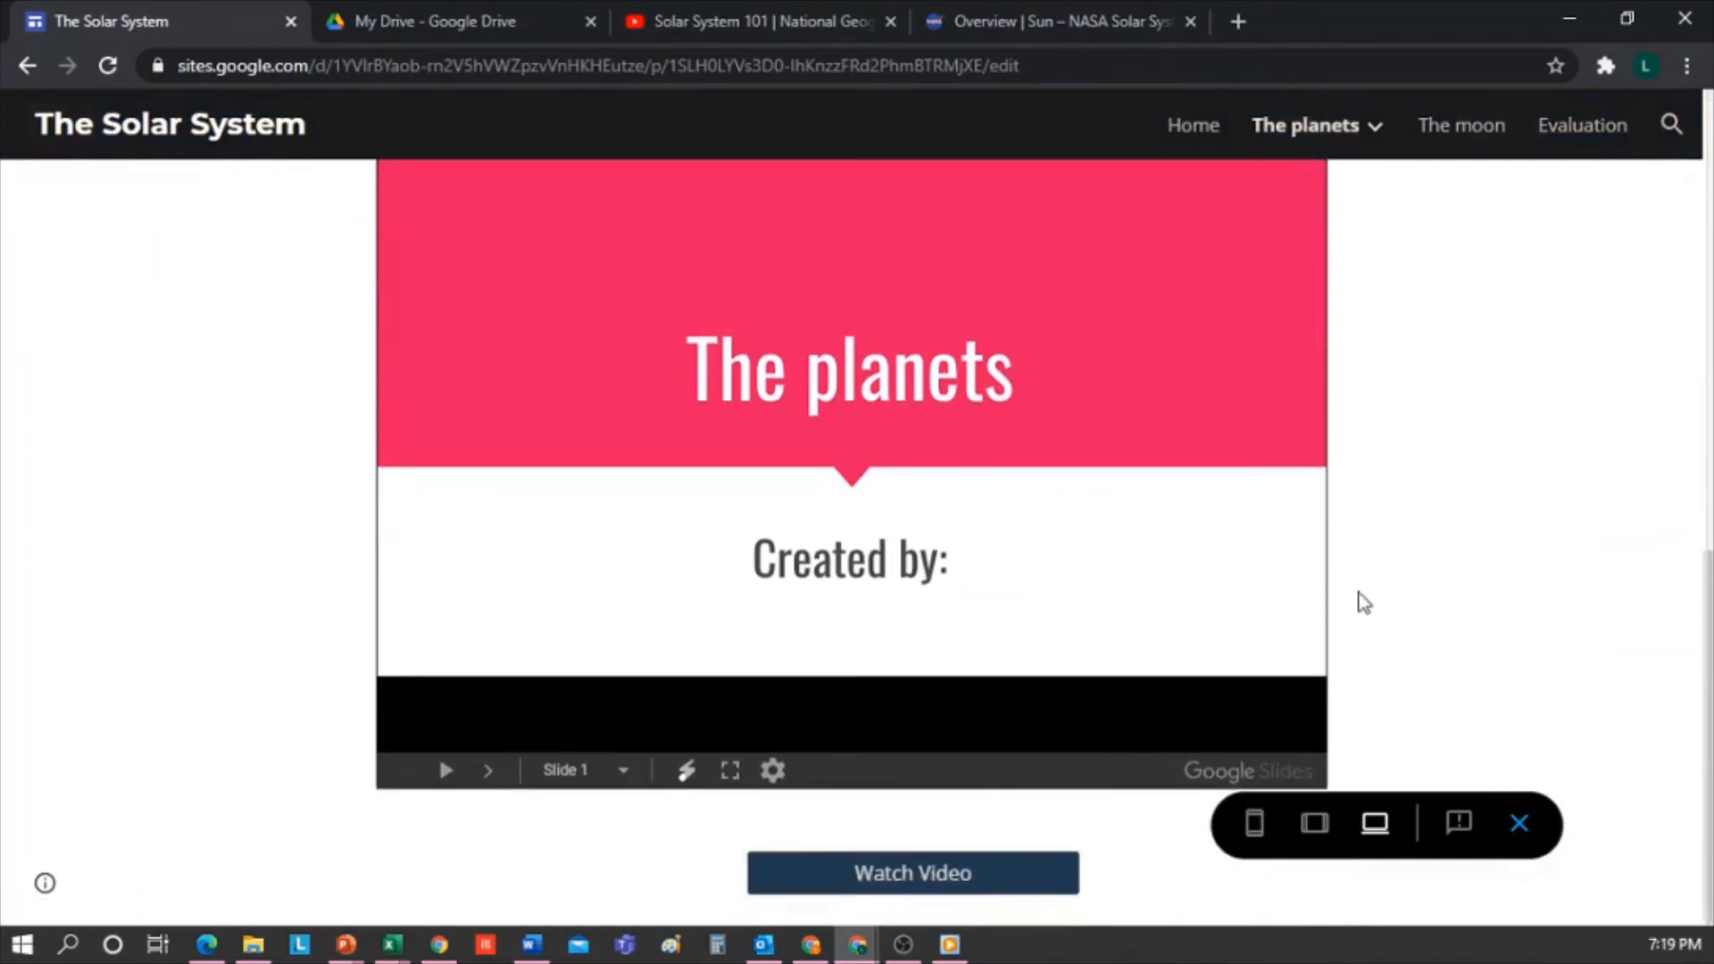
{"action": "scroll", "coordinate": [1331, 470], "scroll_direction": "up", "scroll_amount": 7}
{"action": "left_click", "coordinate": [1542, 234]}
{"action": "left_click", "coordinate": [1542, 234]}
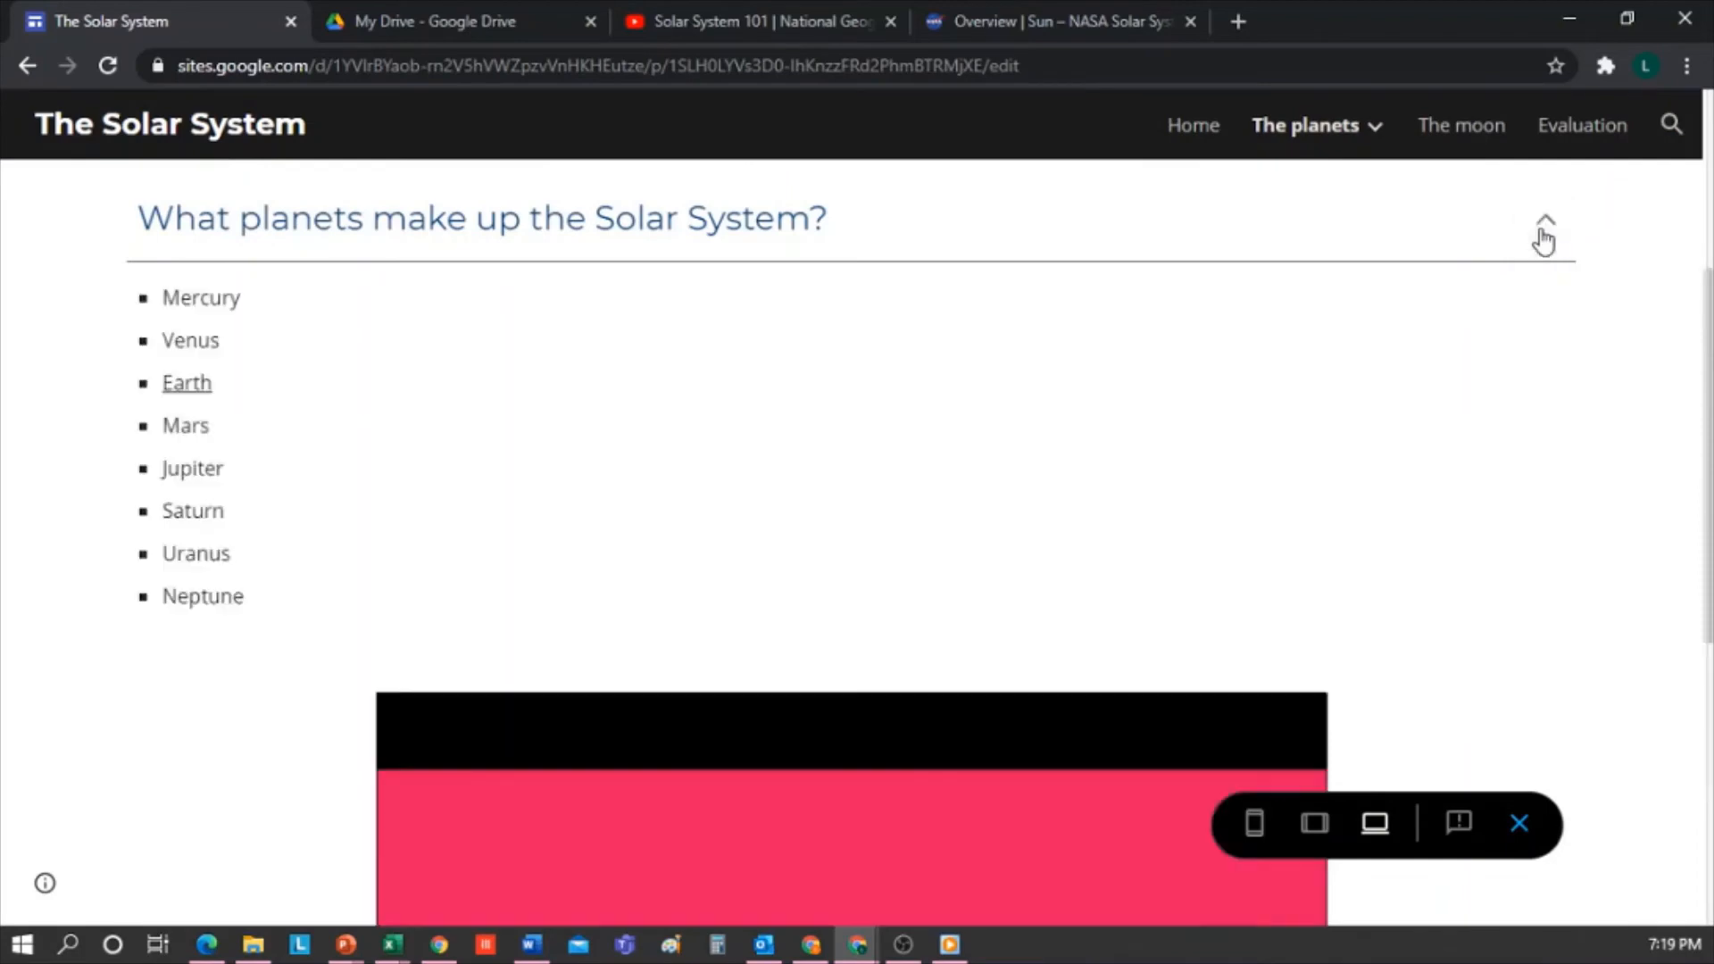
Follow the Earth link in the planet list and look through The earth page down to its carousel
{"action": "left_click", "coordinate": [187, 385]}
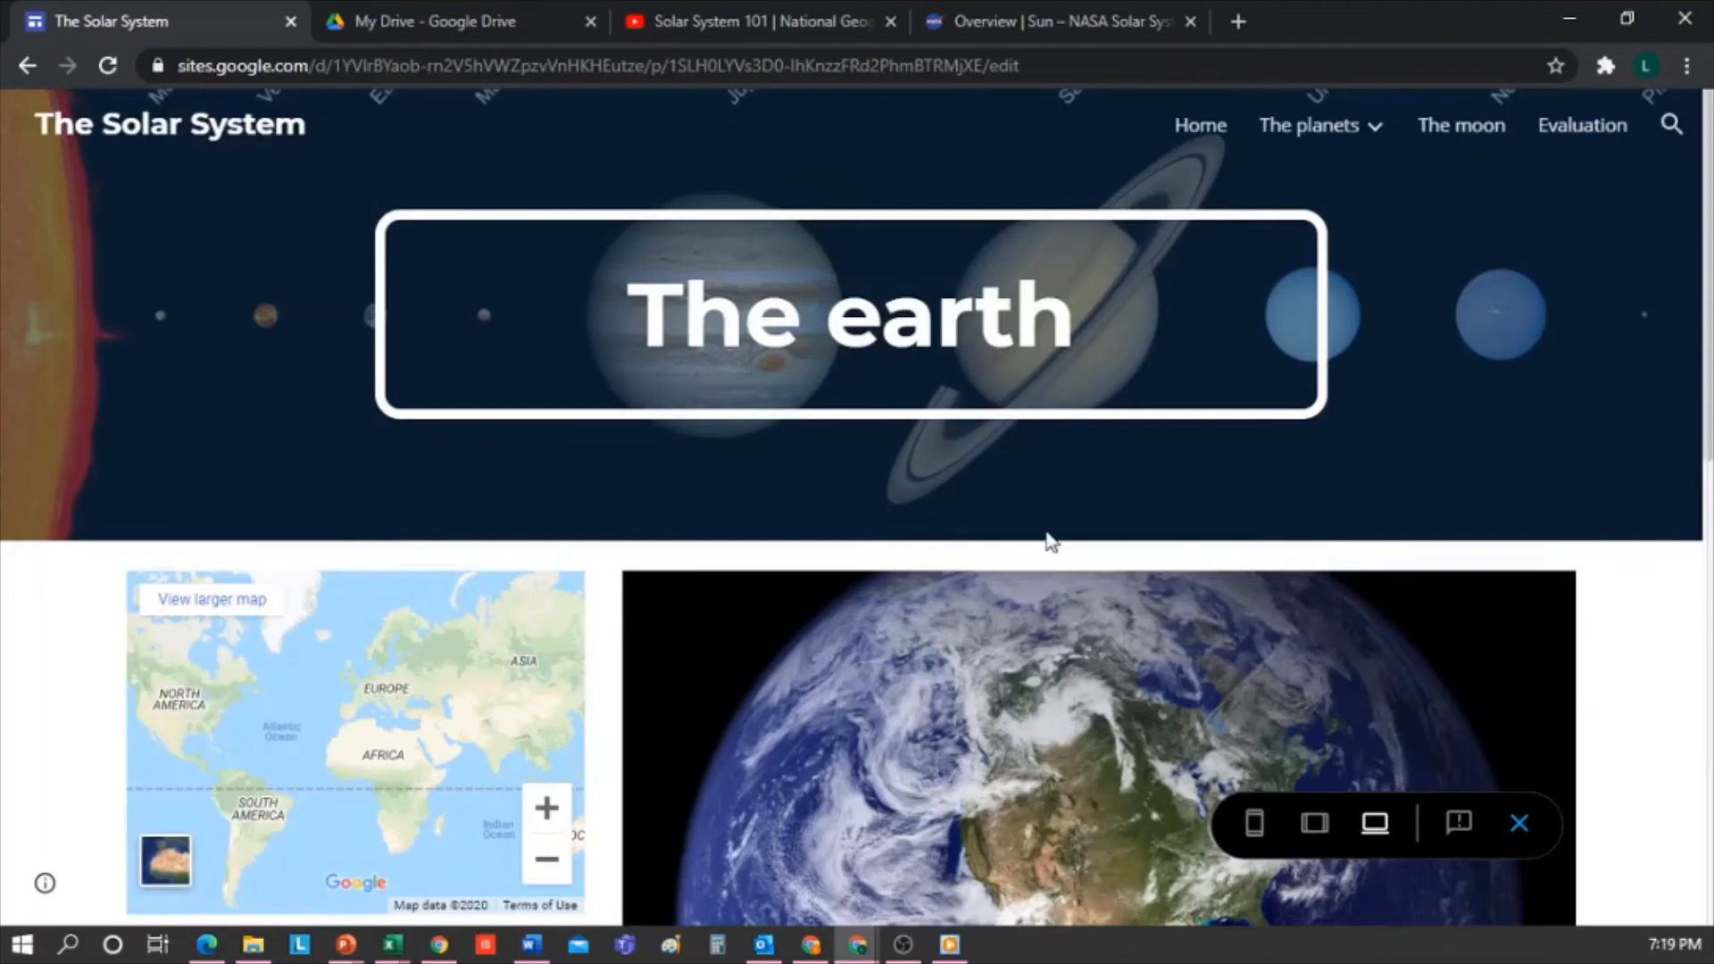
{"action": "scroll", "coordinate": [1050, 541], "scroll_direction": "down", "scroll_amount": 5}
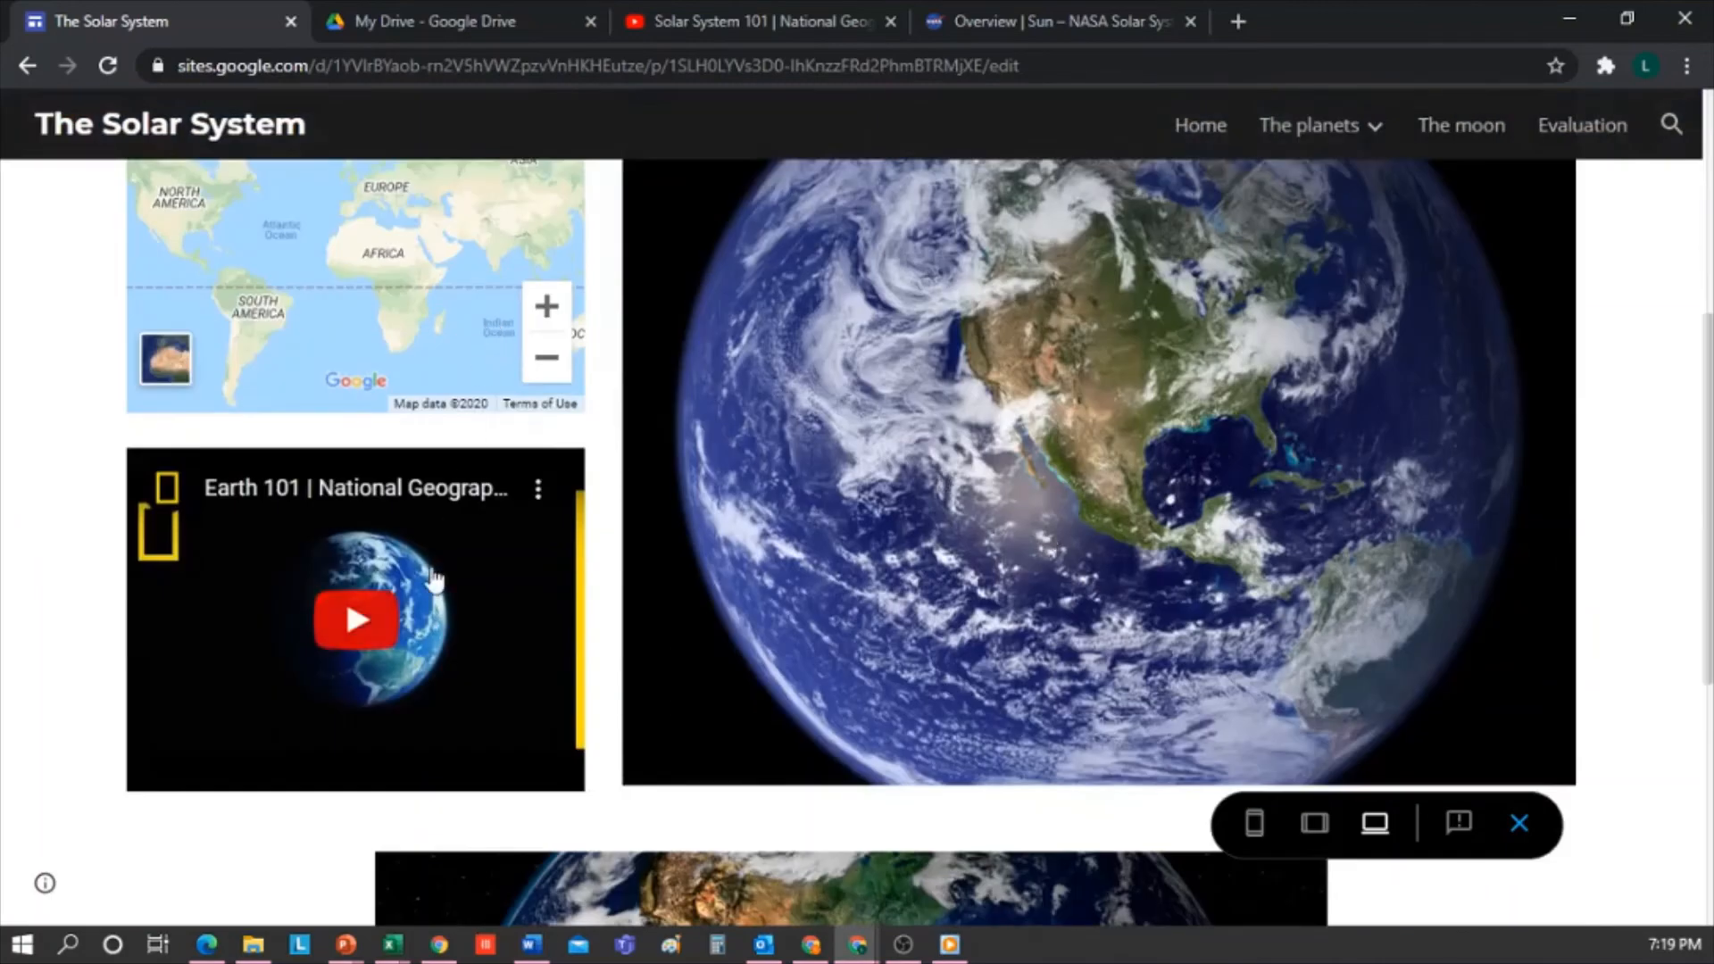
{"action": "scroll", "coordinate": [812, 629], "scroll_direction": "down", "scroll_amount": 4}
{"action": "scroll", "coordinate": [830, 623], "scroll_direction": "down", "scroll_amount": 2}
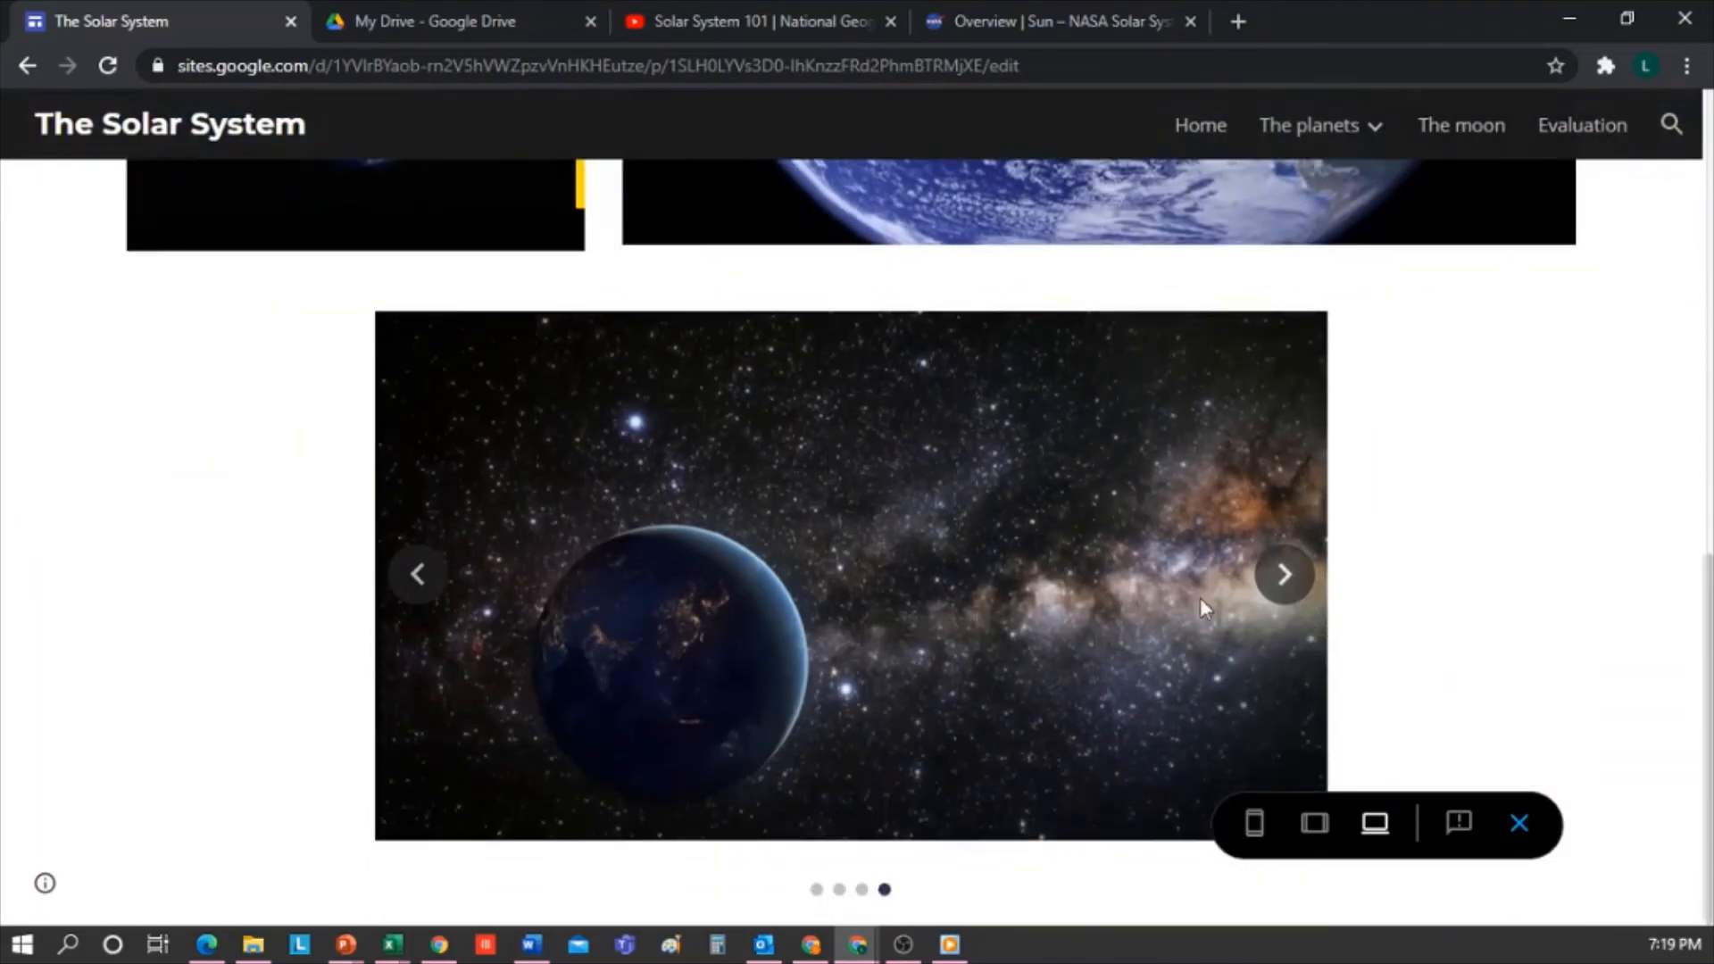
Step through the carousel images forwards and backwards, and exit the preview
{"action": "left_click", "coordinate": [1292, 591]}
{"action": "left_click", "coordinate": [1294, 592]}
{"action": "left_click", "coordinate": [1285, 576]}
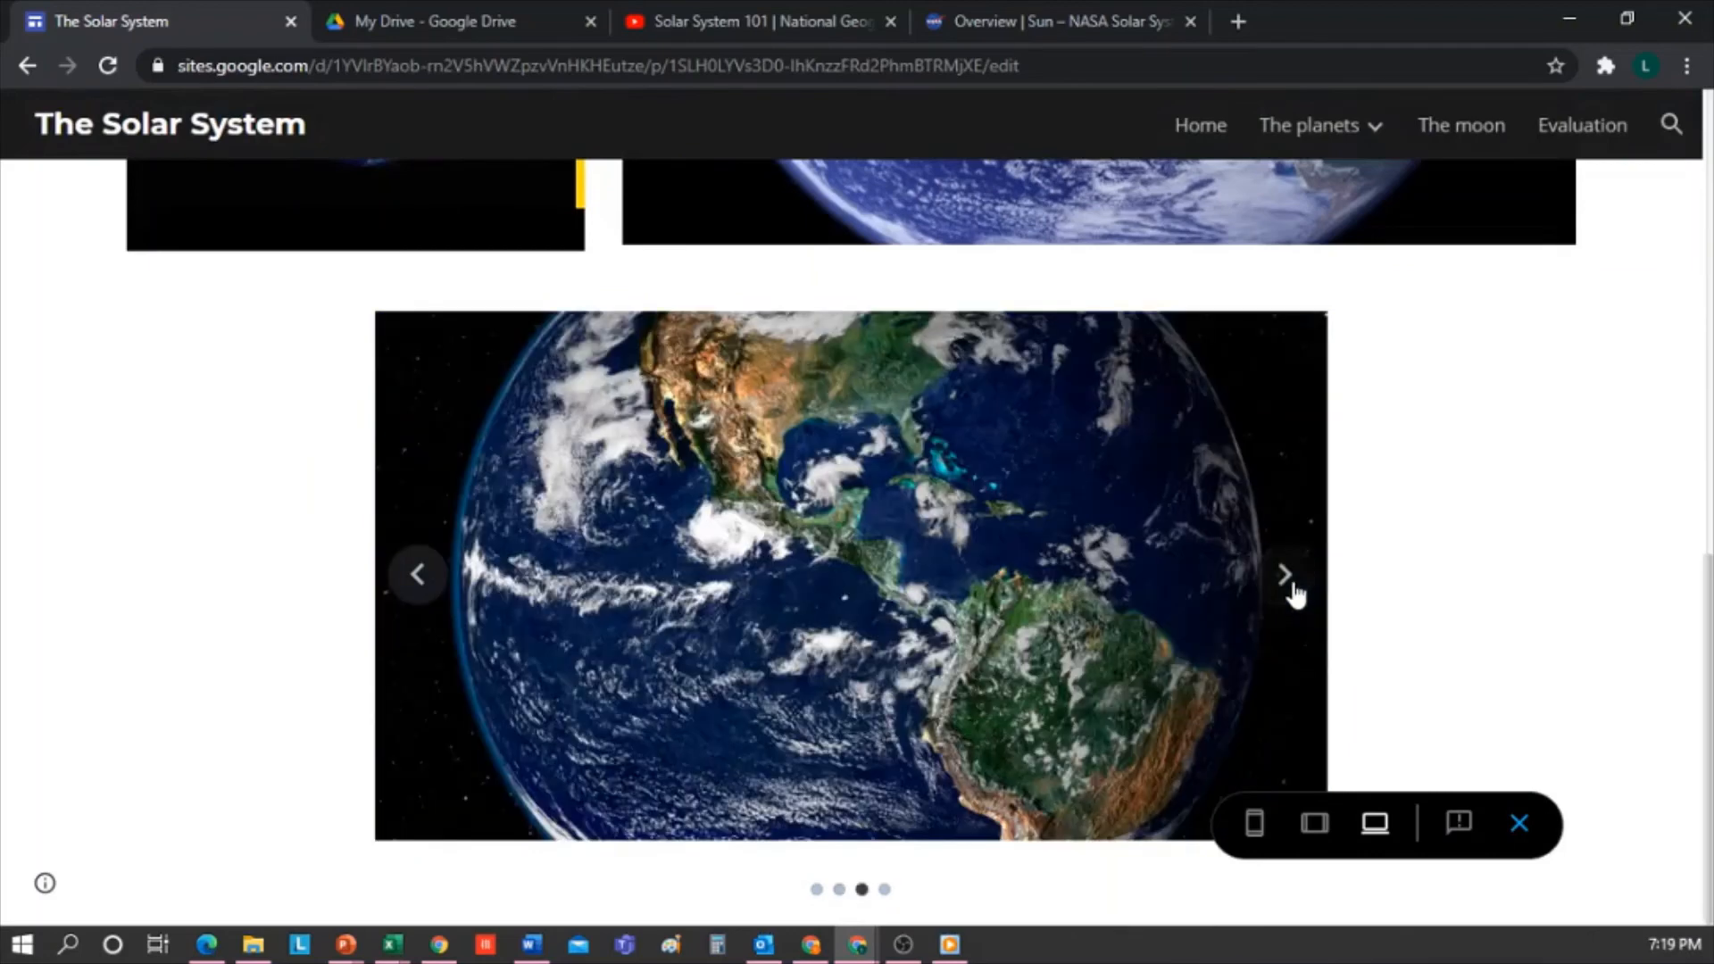
{"action": "left_click", "coordinate": [1286, 576]}
{"action": "left_click", "coordinate": [1285, 576]}
{"action": "key", "text": "alt+Tab"}
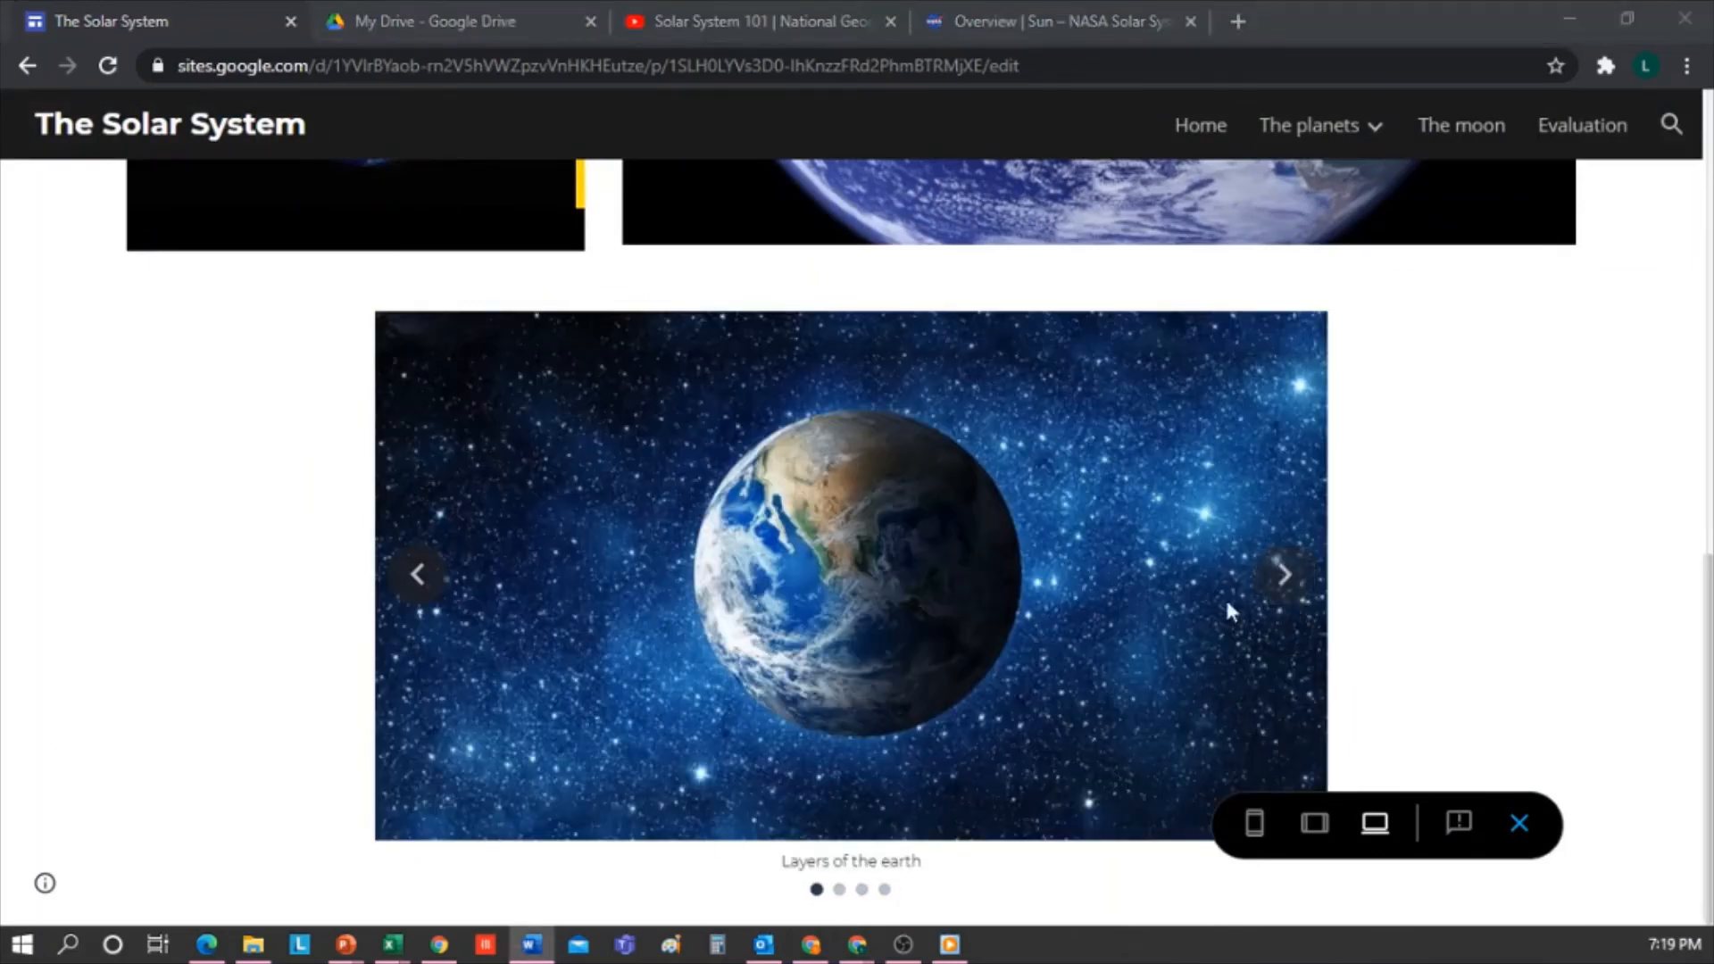
{"action": "left_click", "coordinate": [1285, 590]}
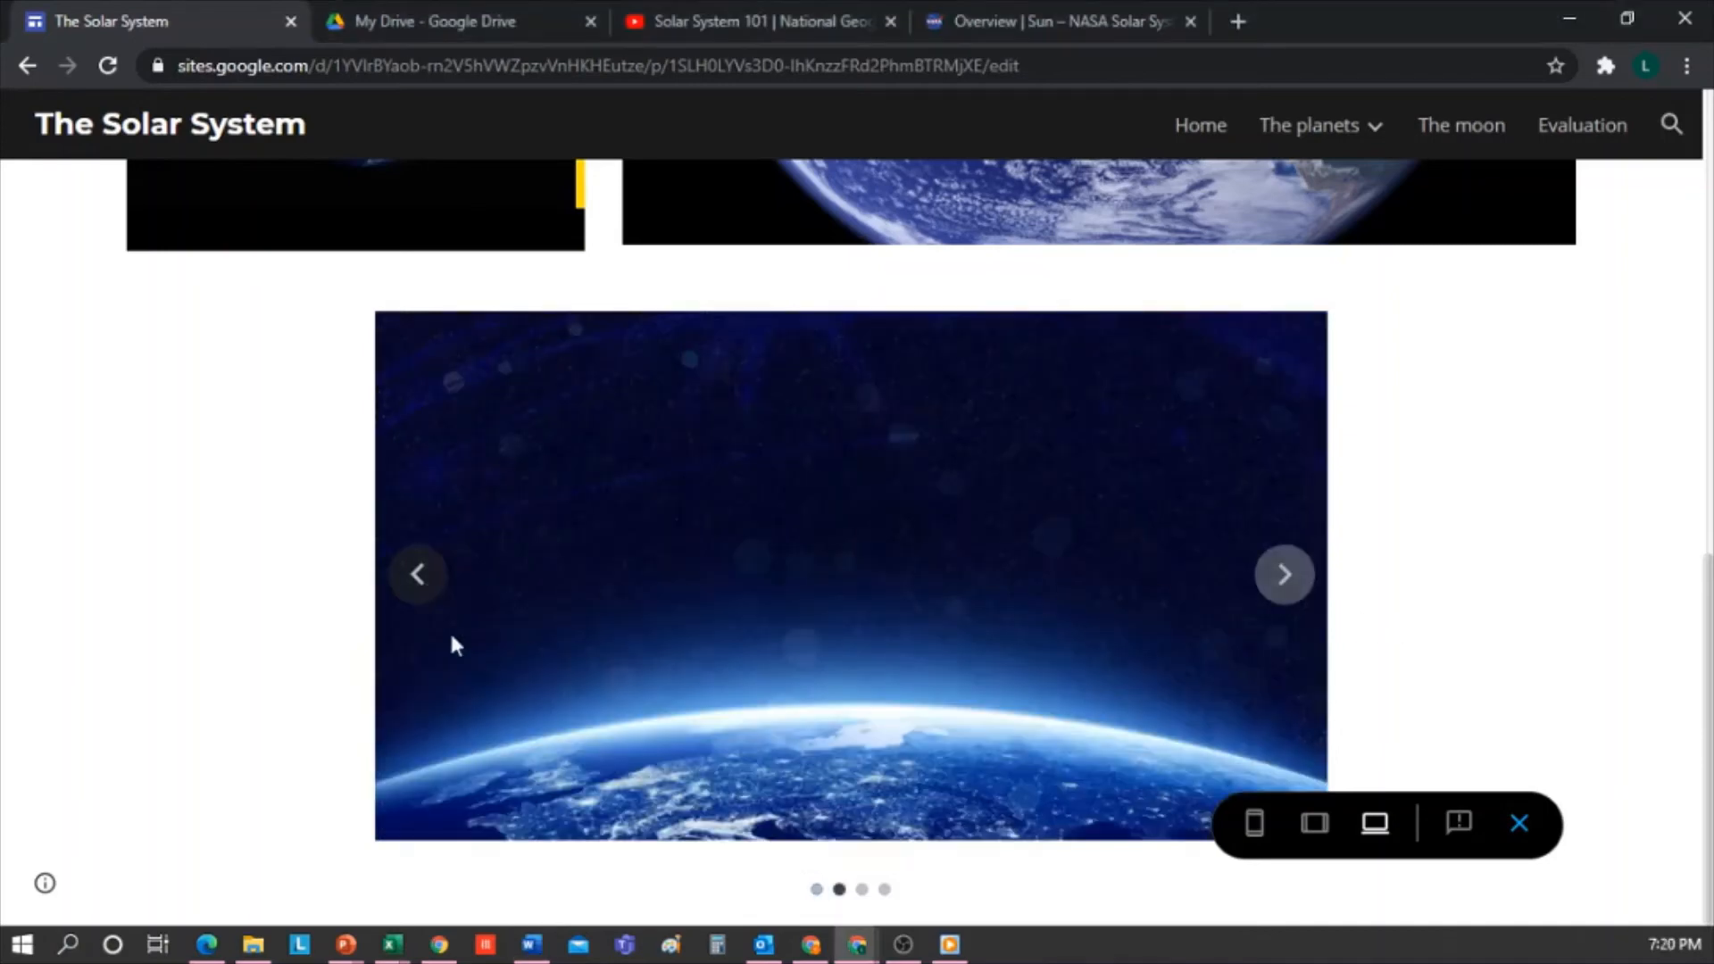
{"action": "left_click", "coordinate": [427, 570]}
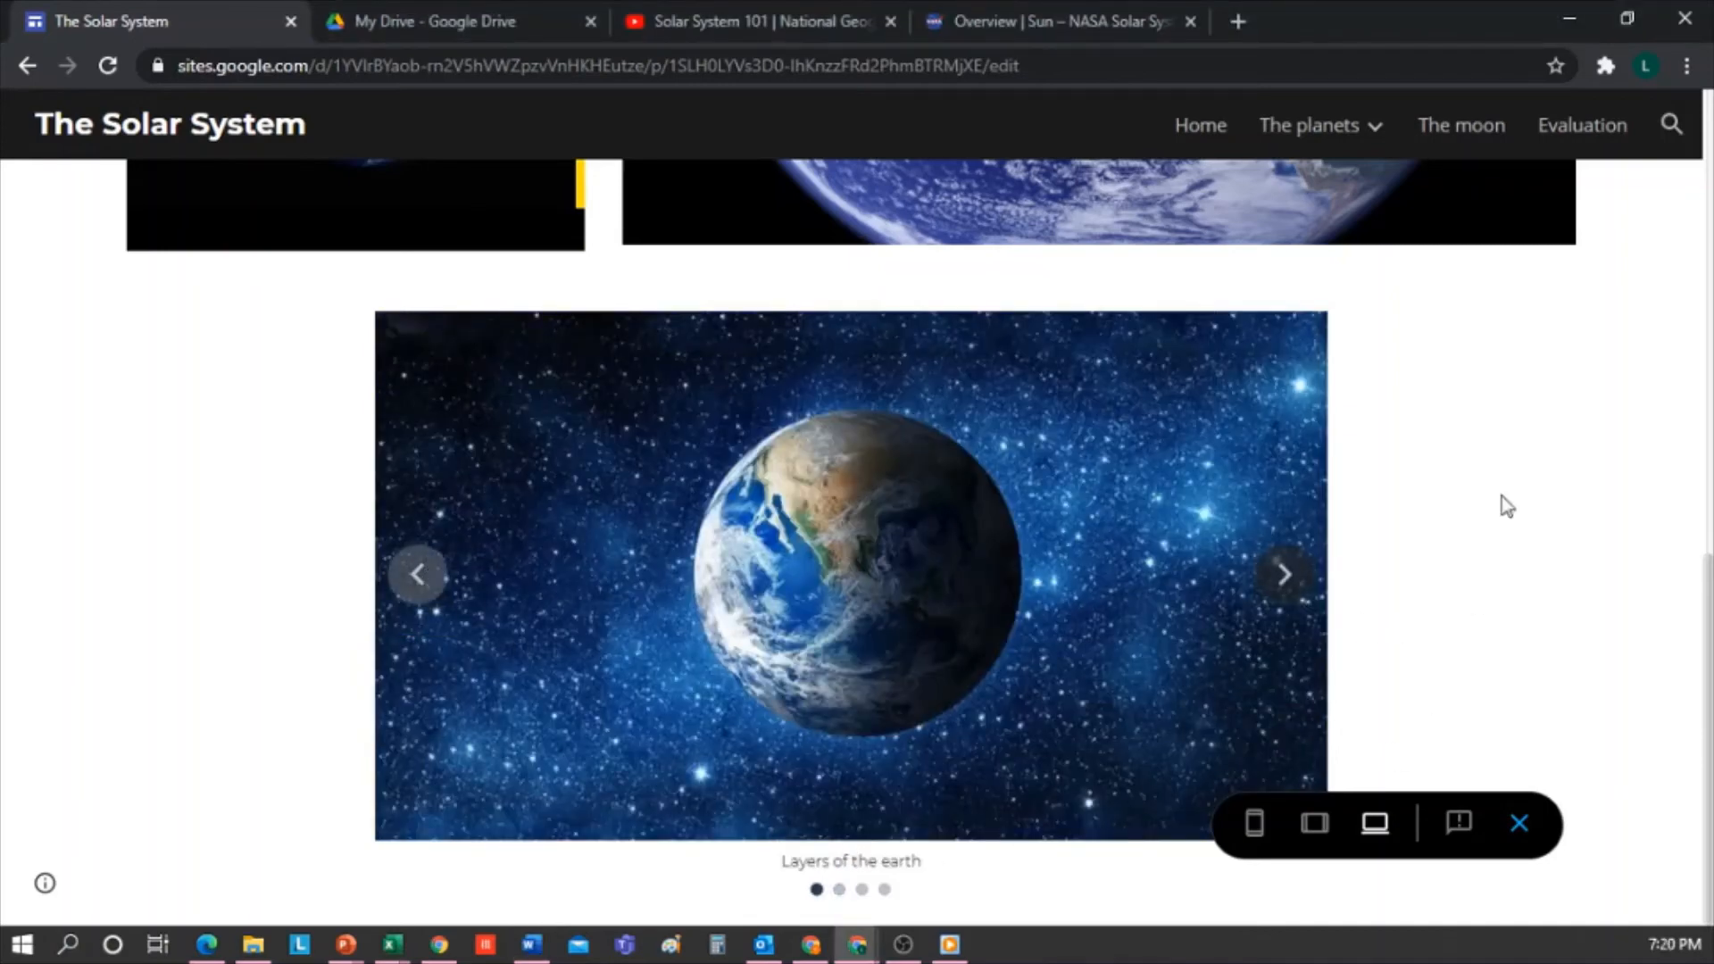
{"action": "left_click", "coordinate": [1520, 821]}
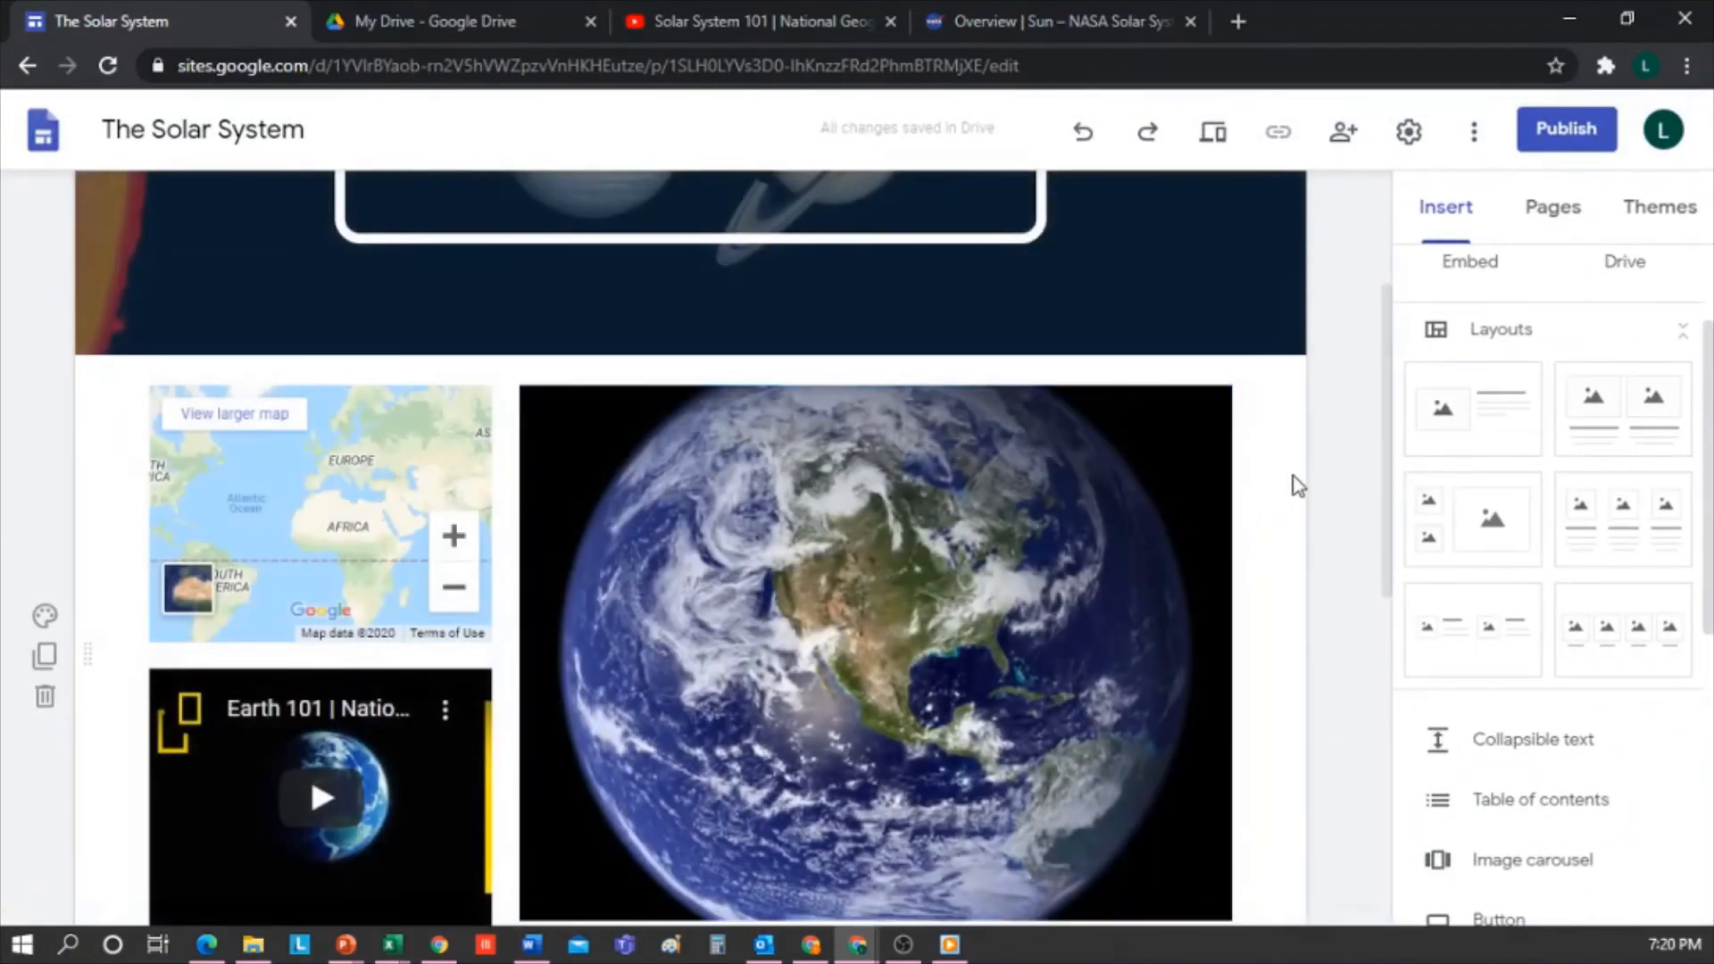
Open the Evaluation page and change its header type to the shorter banner used on The earth page
{"action": "scroll", "coordinate": [1291, 510], "scroll_direction": "down", "scroll_amount": 4}
{"action": "scroll", "coordinate": [1290, 511], "scroll_direction": "up", "scroll_amount": 5}
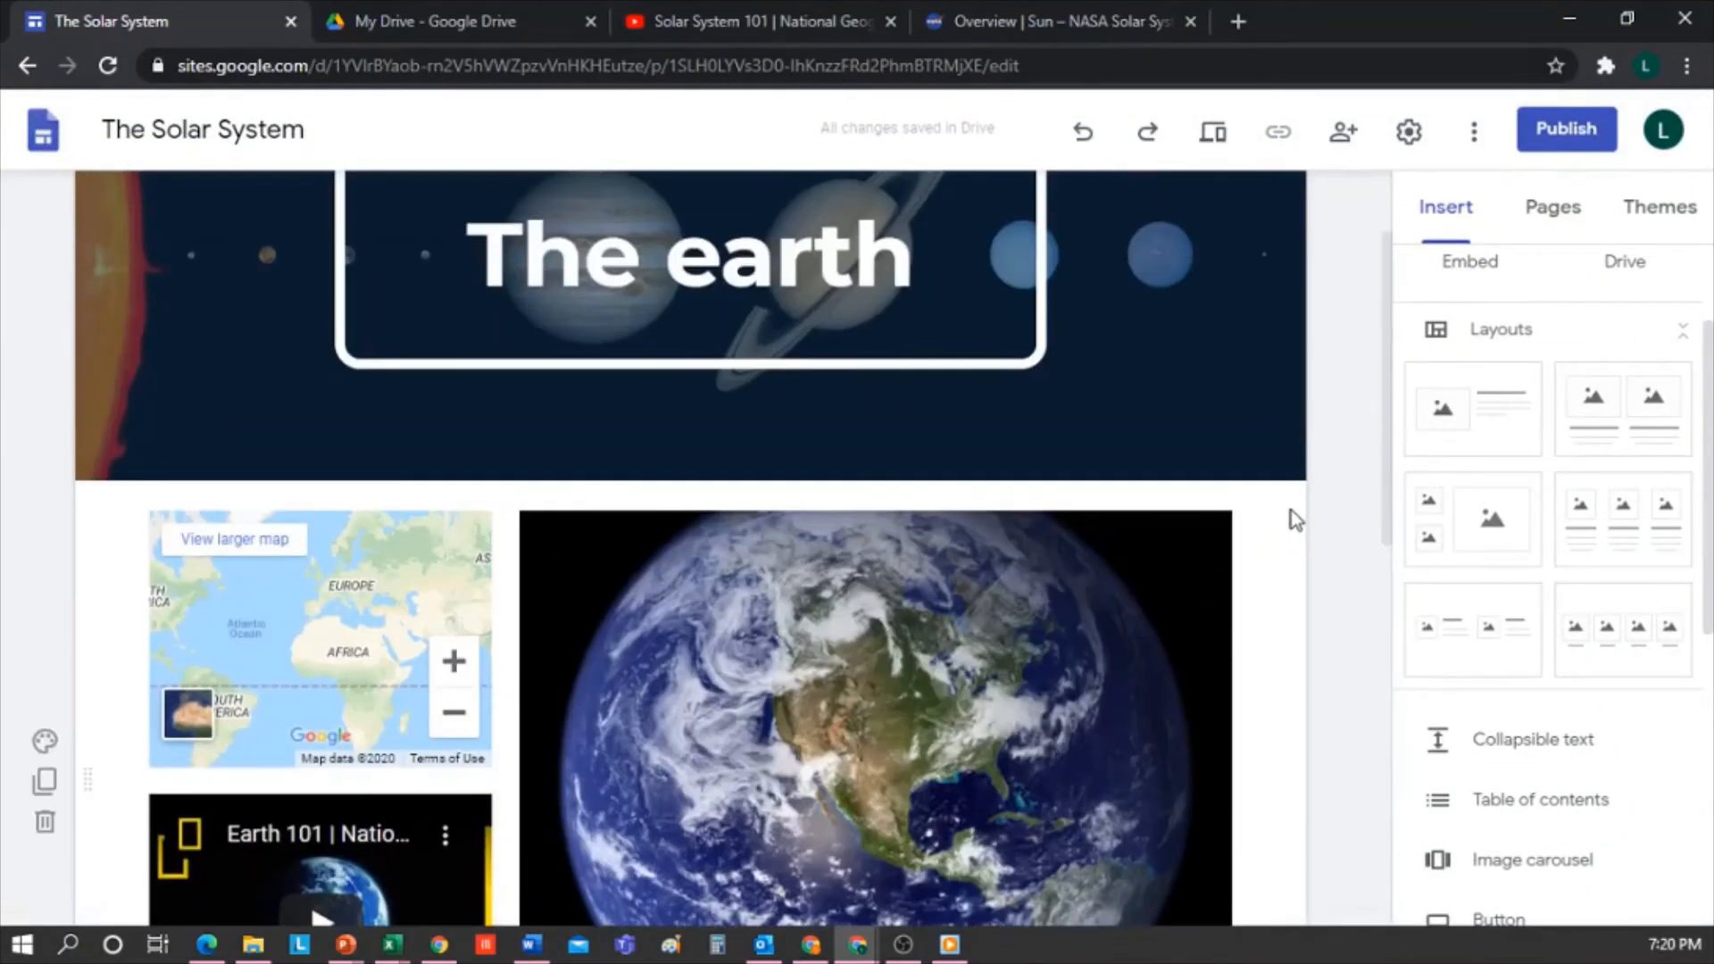
{"action": "scroll", "coordinate": [1290, 510], "scroll_direction": "up", "scroll_amount": 2}
{"action": "left_click", "coordinate": [1550, 207]}
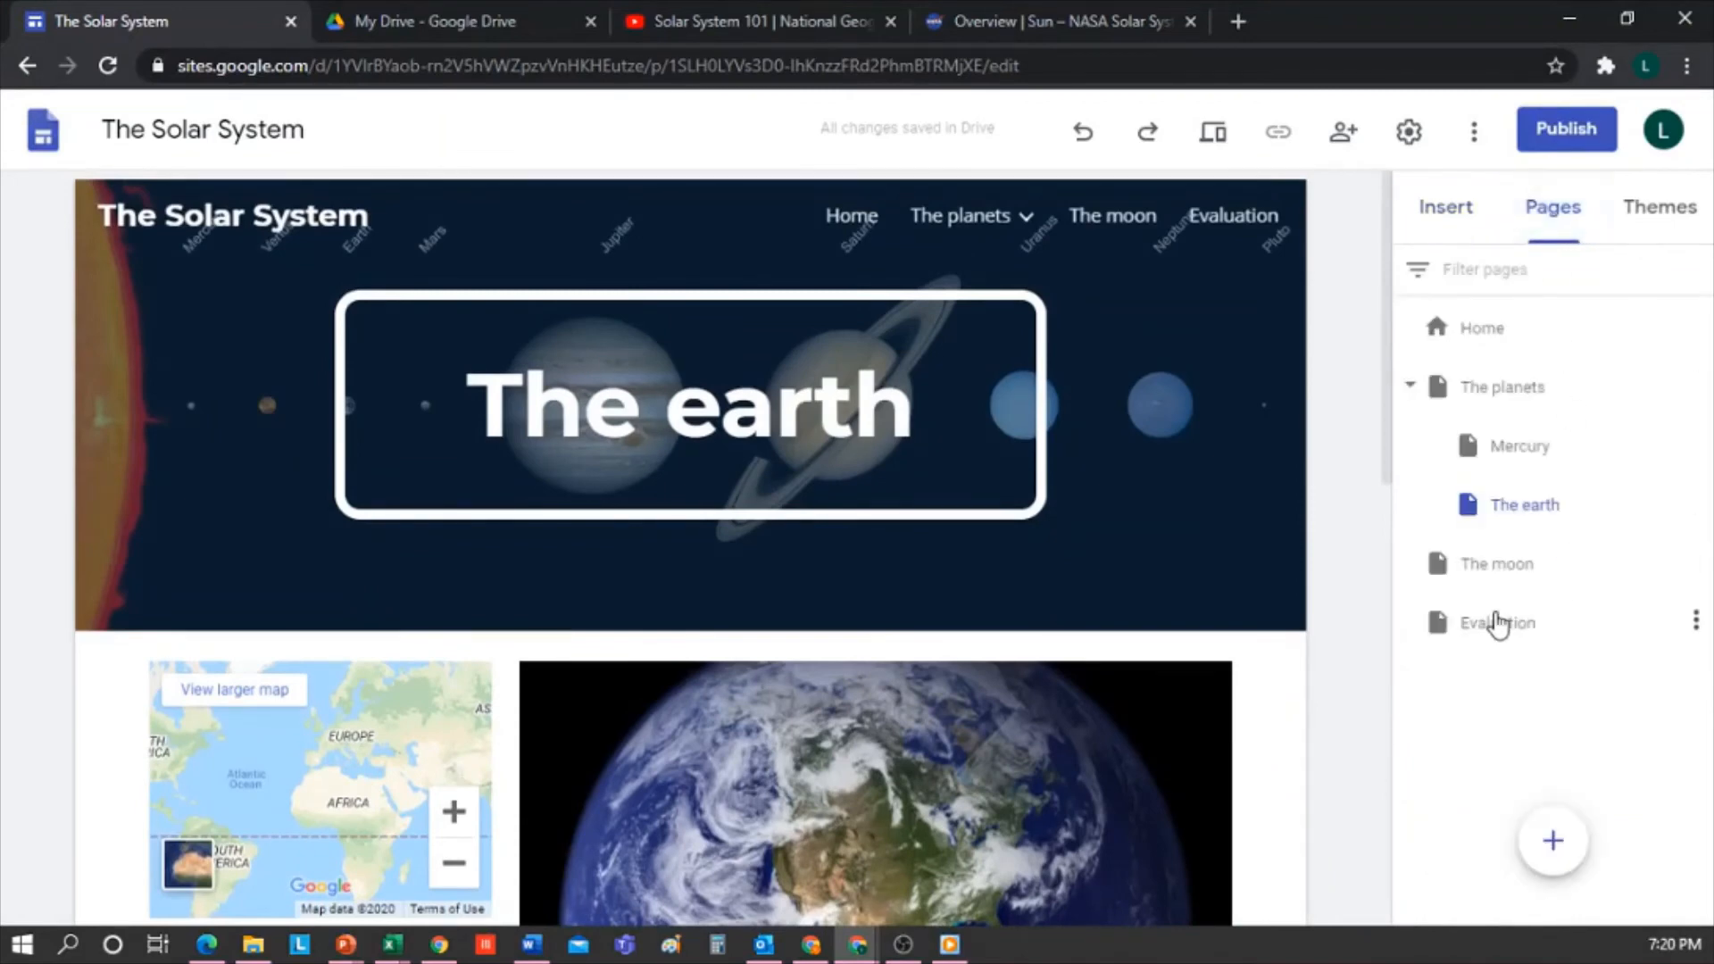
{"action": "left_click", "coordinate": [1499, 625]}
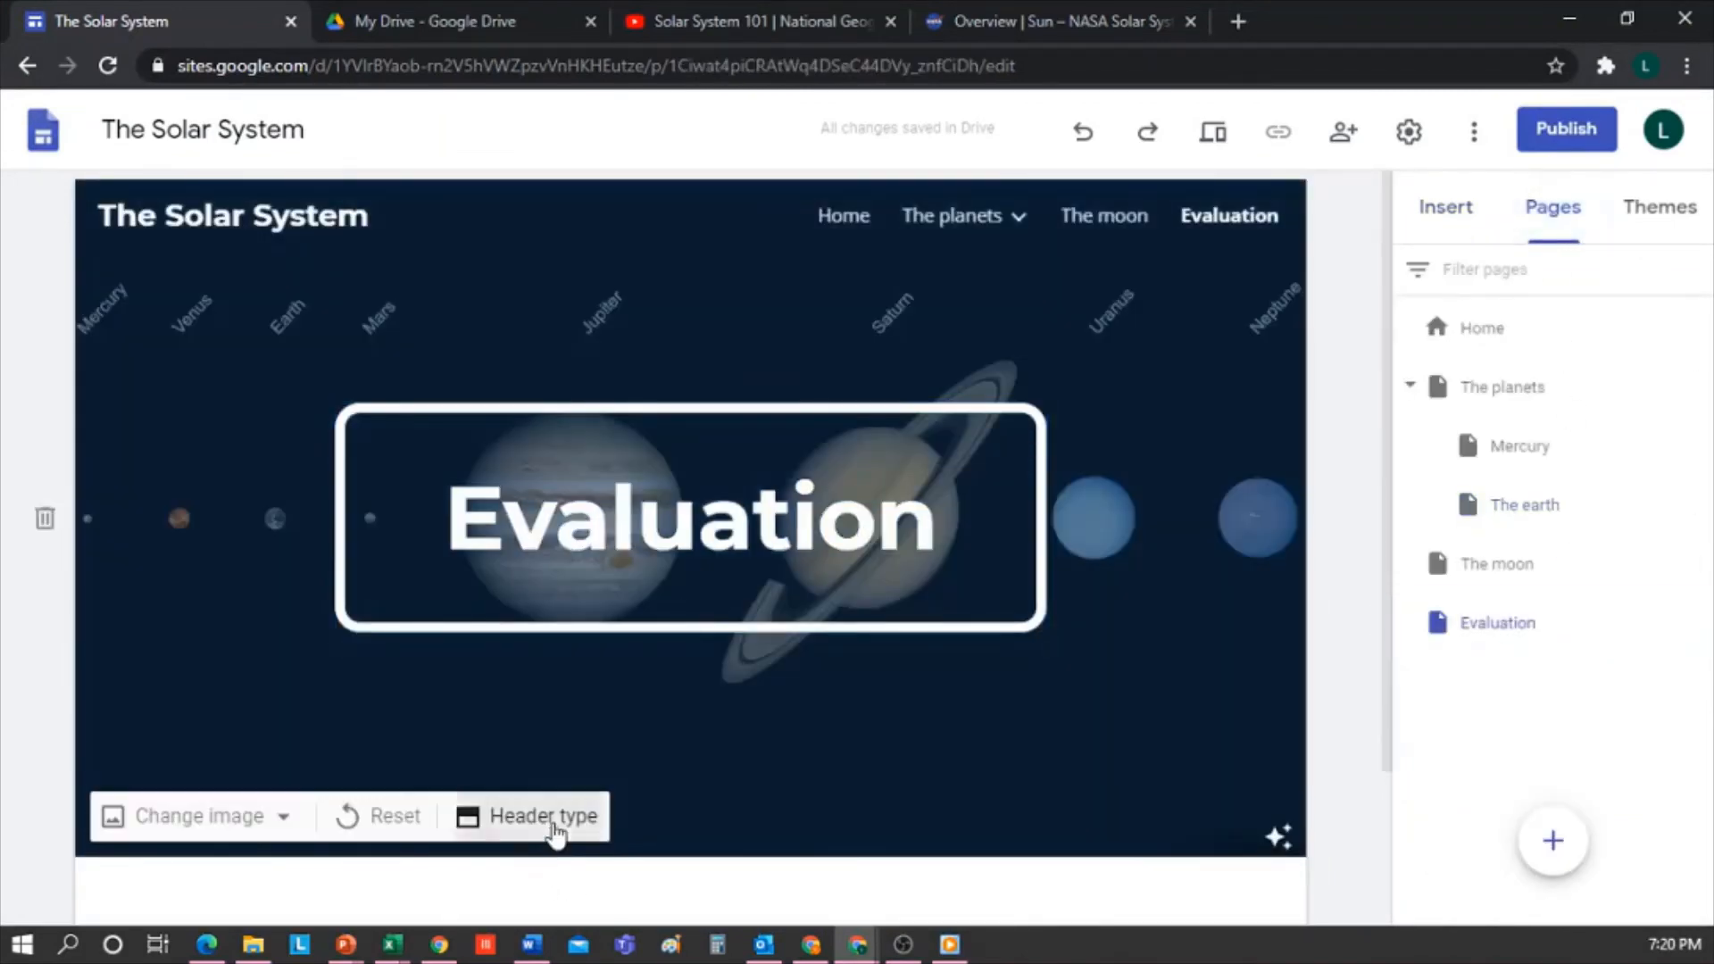
{"action": "left_click", "coordinate": [555, 832]}
{"action": "left_click", "coordinate": [559, 810]}
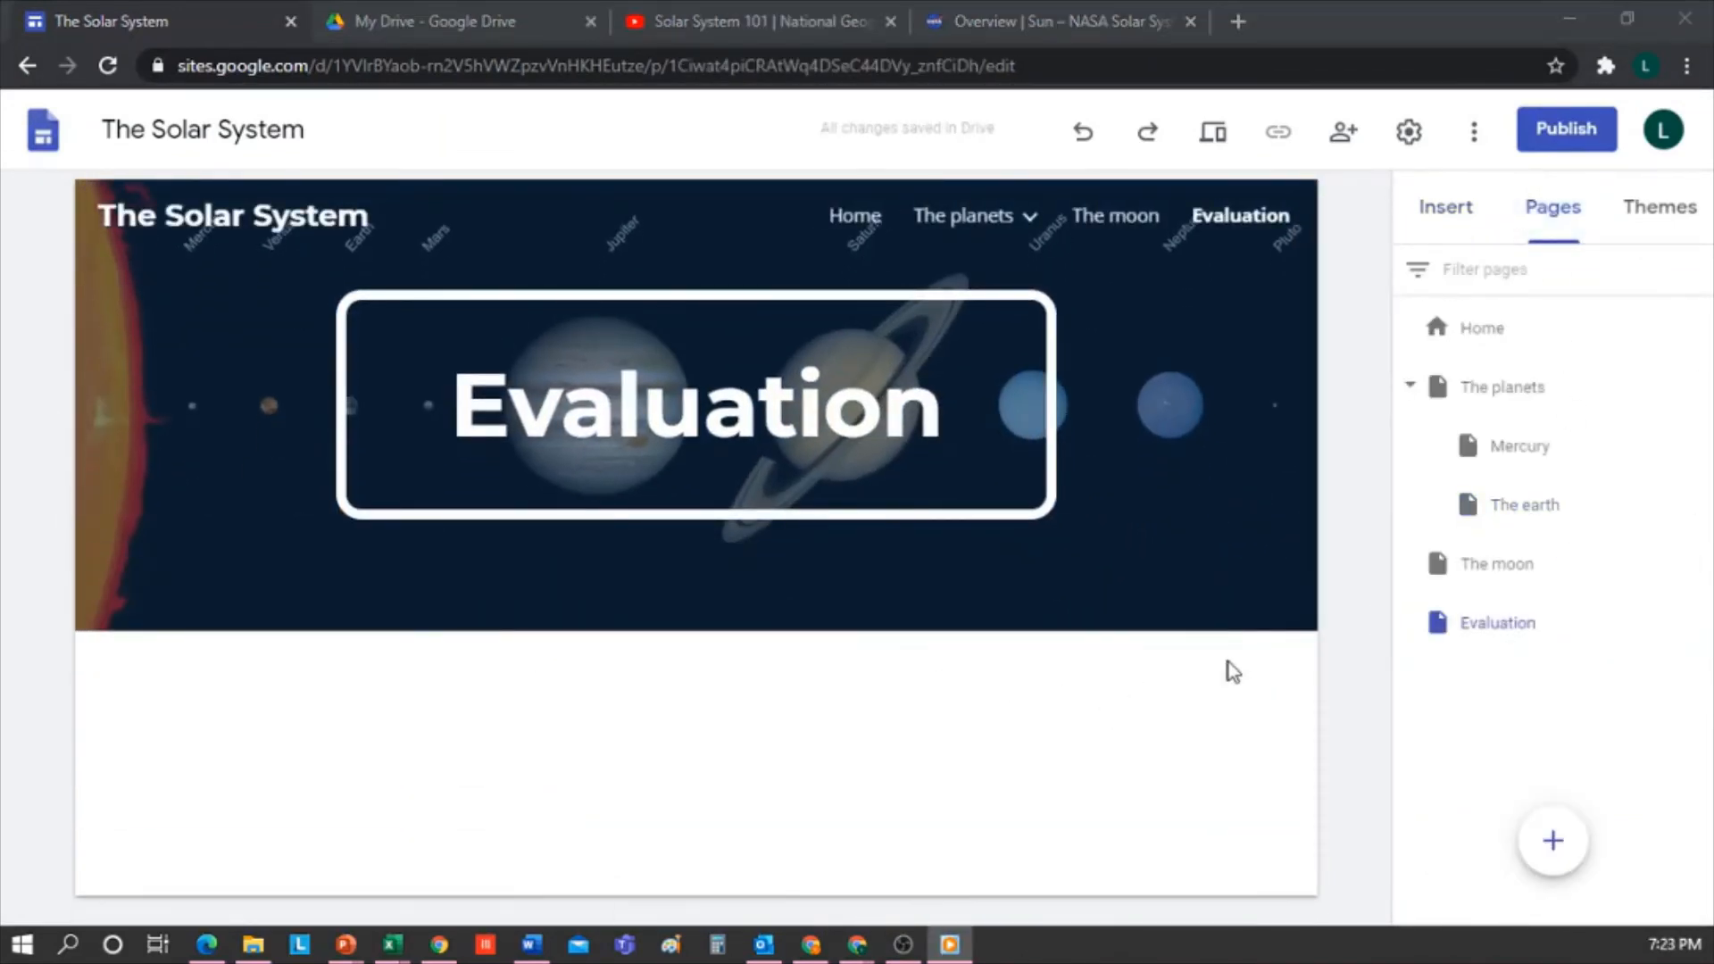
Insert today's solar system Google Form into the Evaluation page below the header
{"action": "left_click", "coordinate": [1448, 208]}
{"action": "scroll", "coordinate": [1496, 571], "scroll_direction": "down", "scroll_amount": 10}
{"action": "left_click", "coordinate": [1504, 839]}
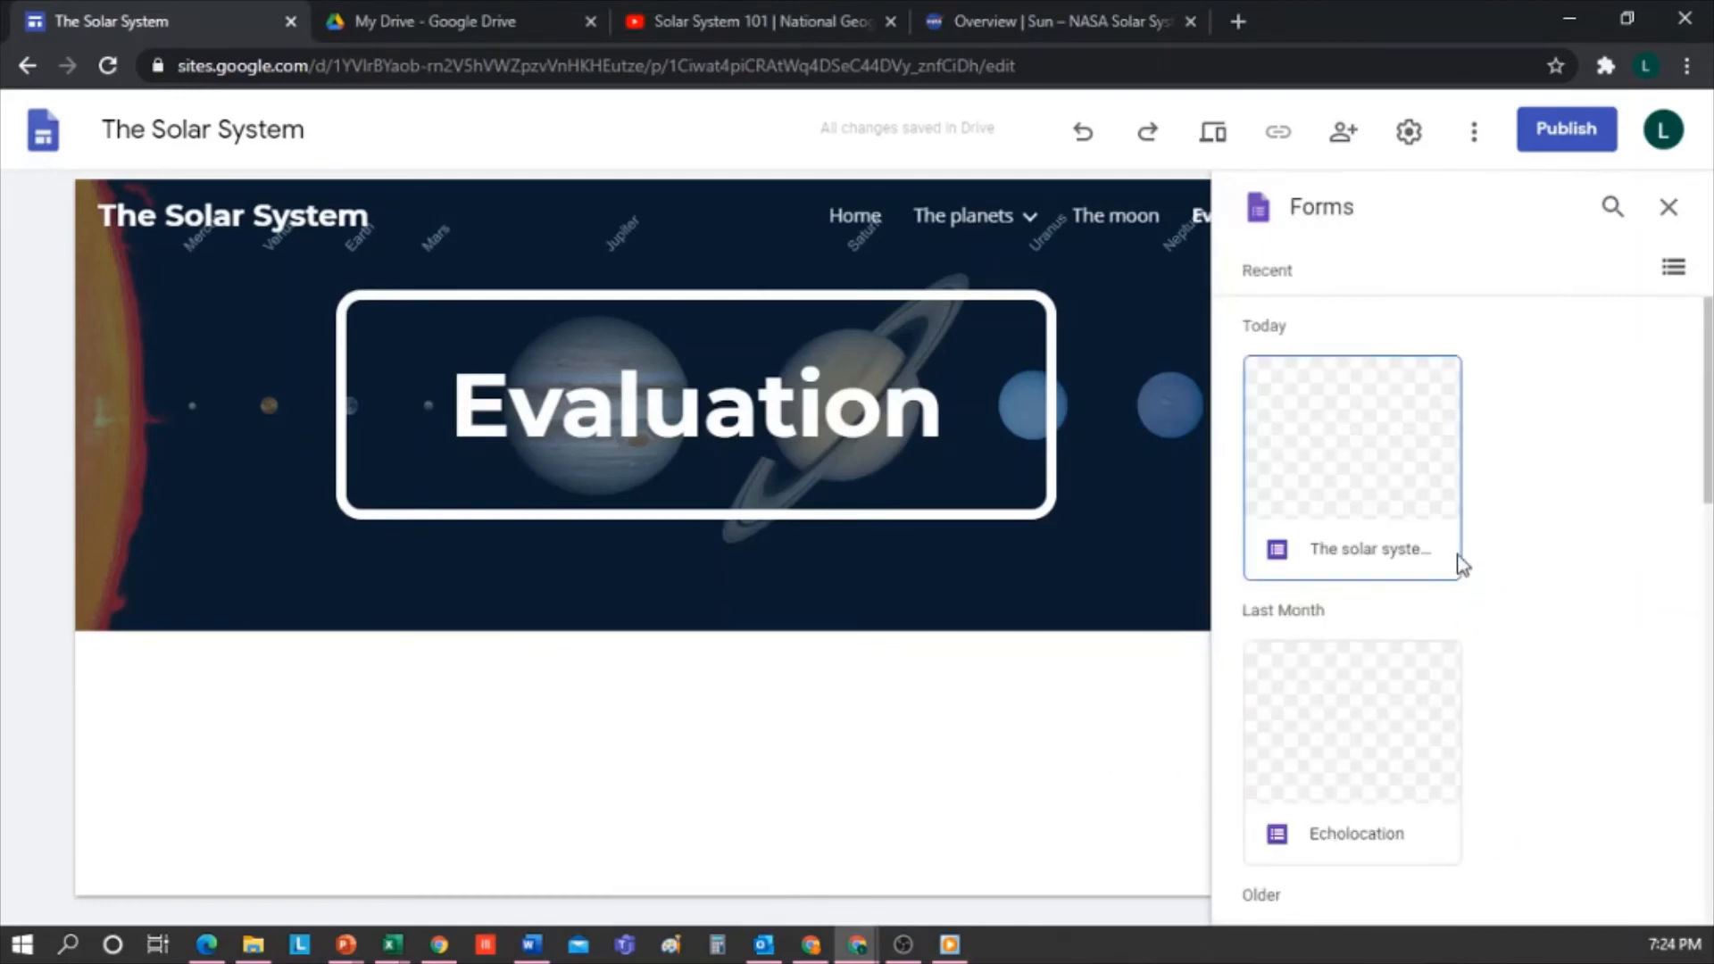
{"action": "left_click", "coordinate": [1386, 489]}
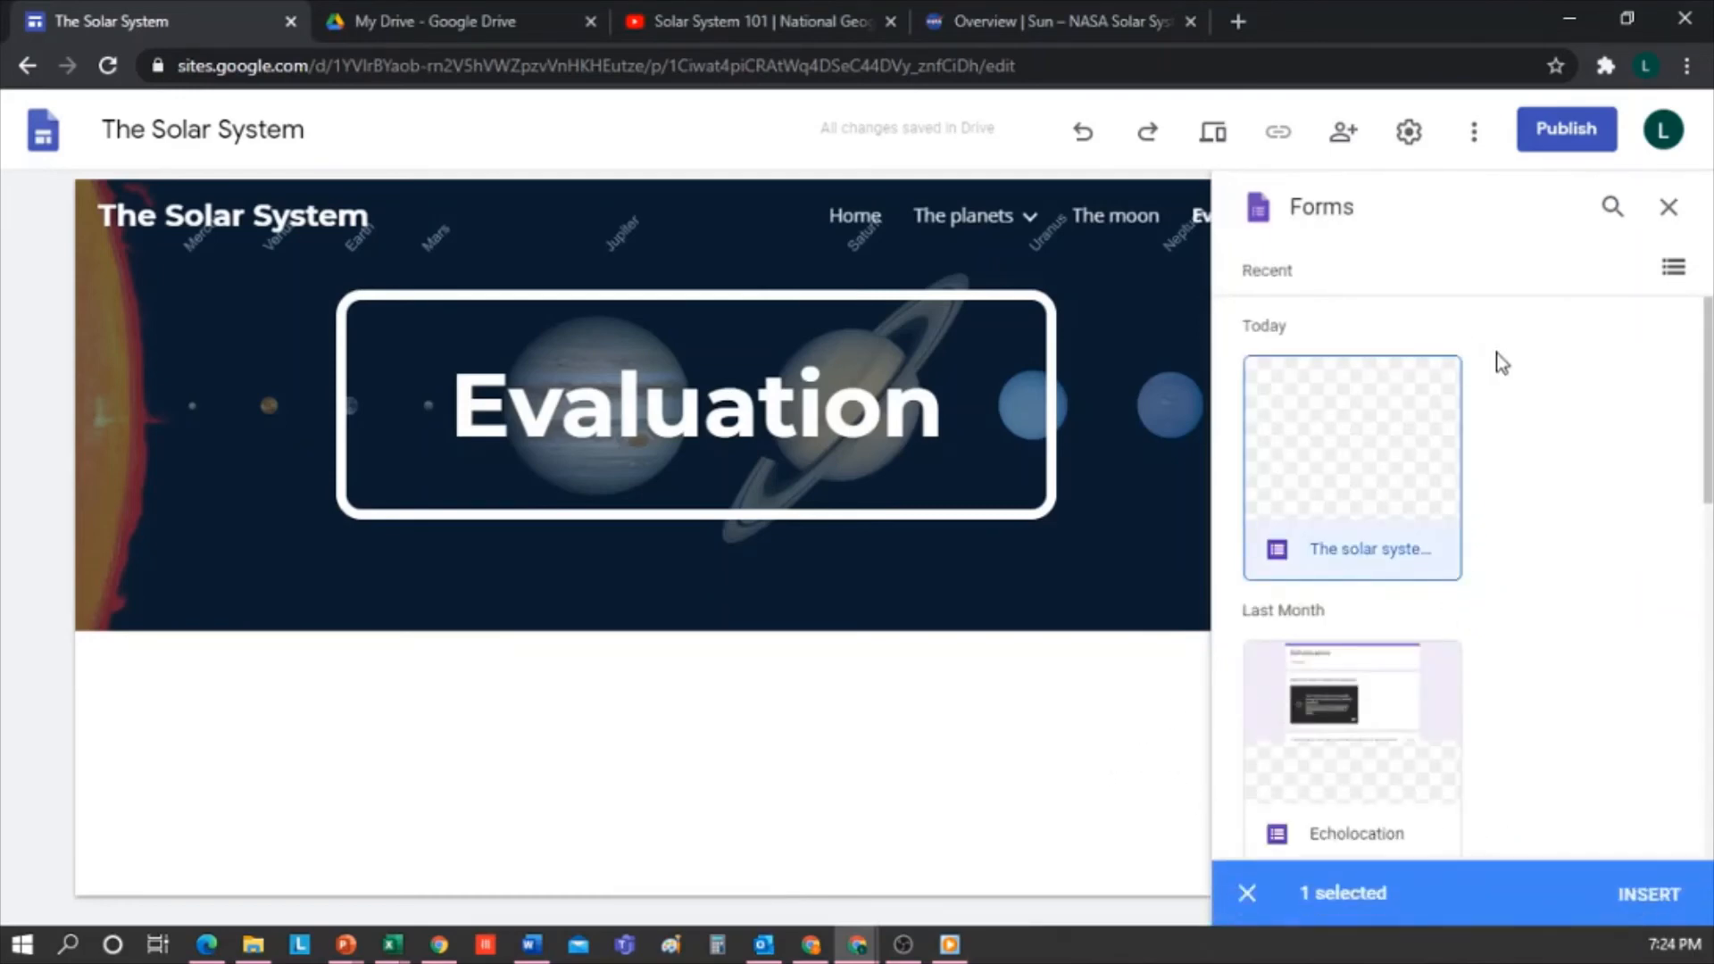
{"action": "left_click", "coordinate": [1662, 896]}
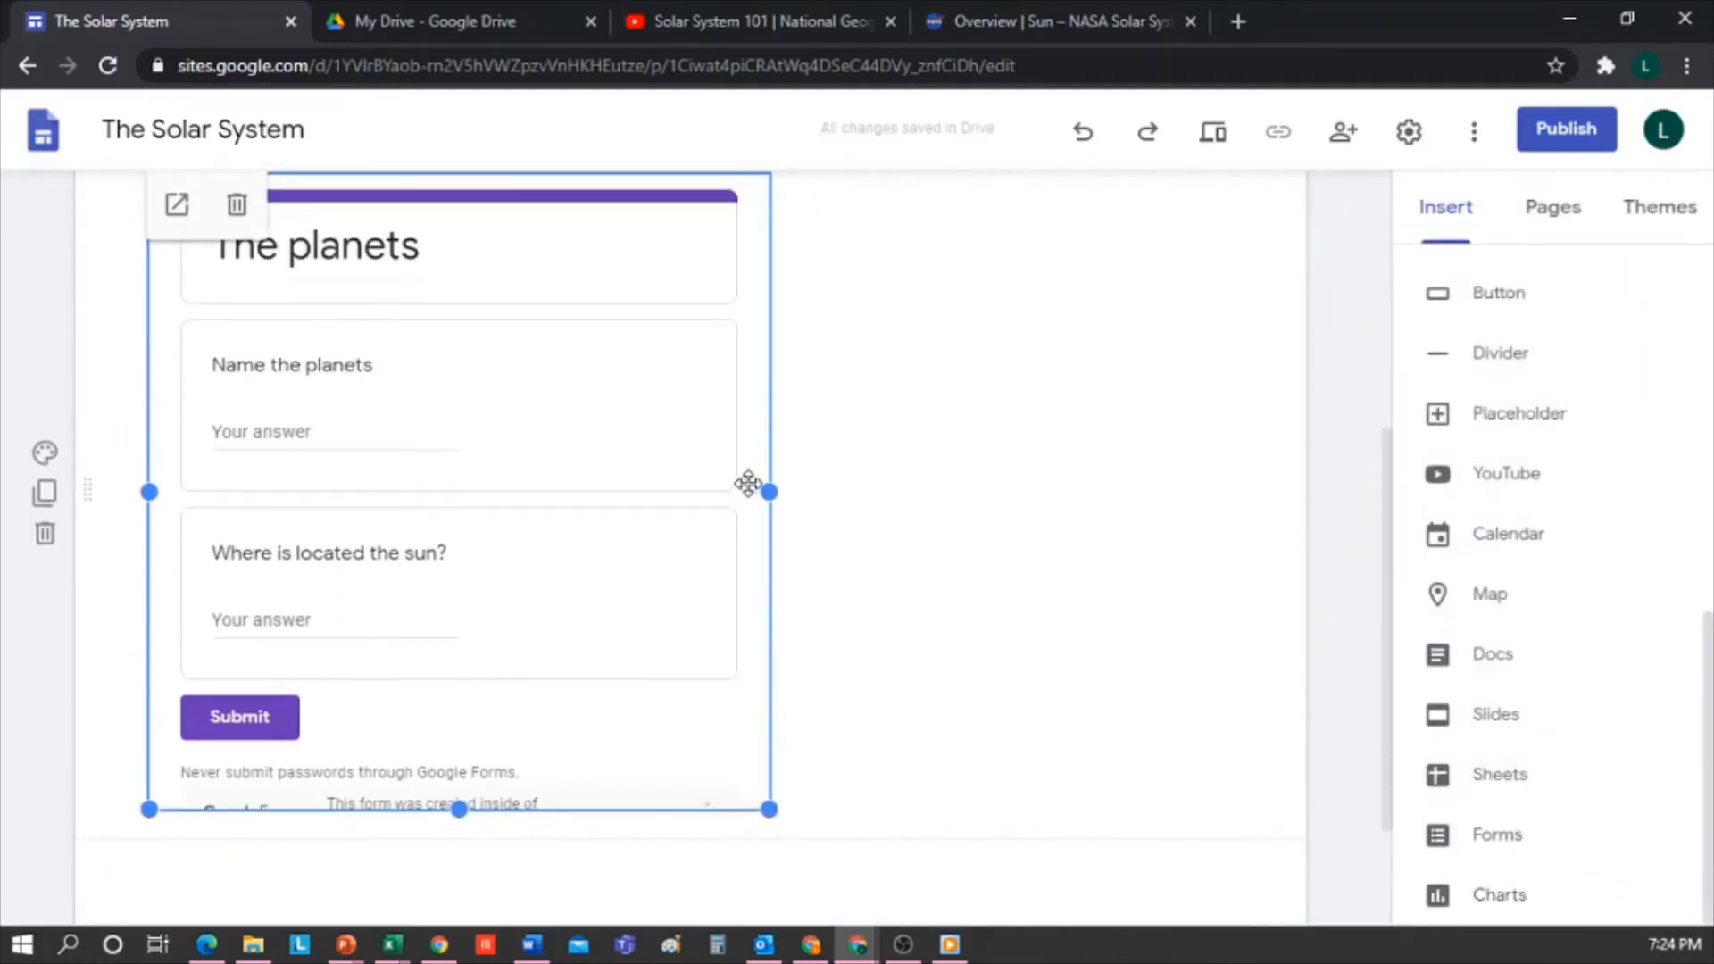
Centre the embedded form in its section and widen it on both sides to the full content width
{"action": "mouse_move", "coordinate": [715, 482]}
{"action": "left_mouse_down"}
{"action": "mouse_move", "coordinate": [810, 495]}
{"action": "mouse_move", "coordinate": [695, 497]}
{"action": "left_mouse_up"}
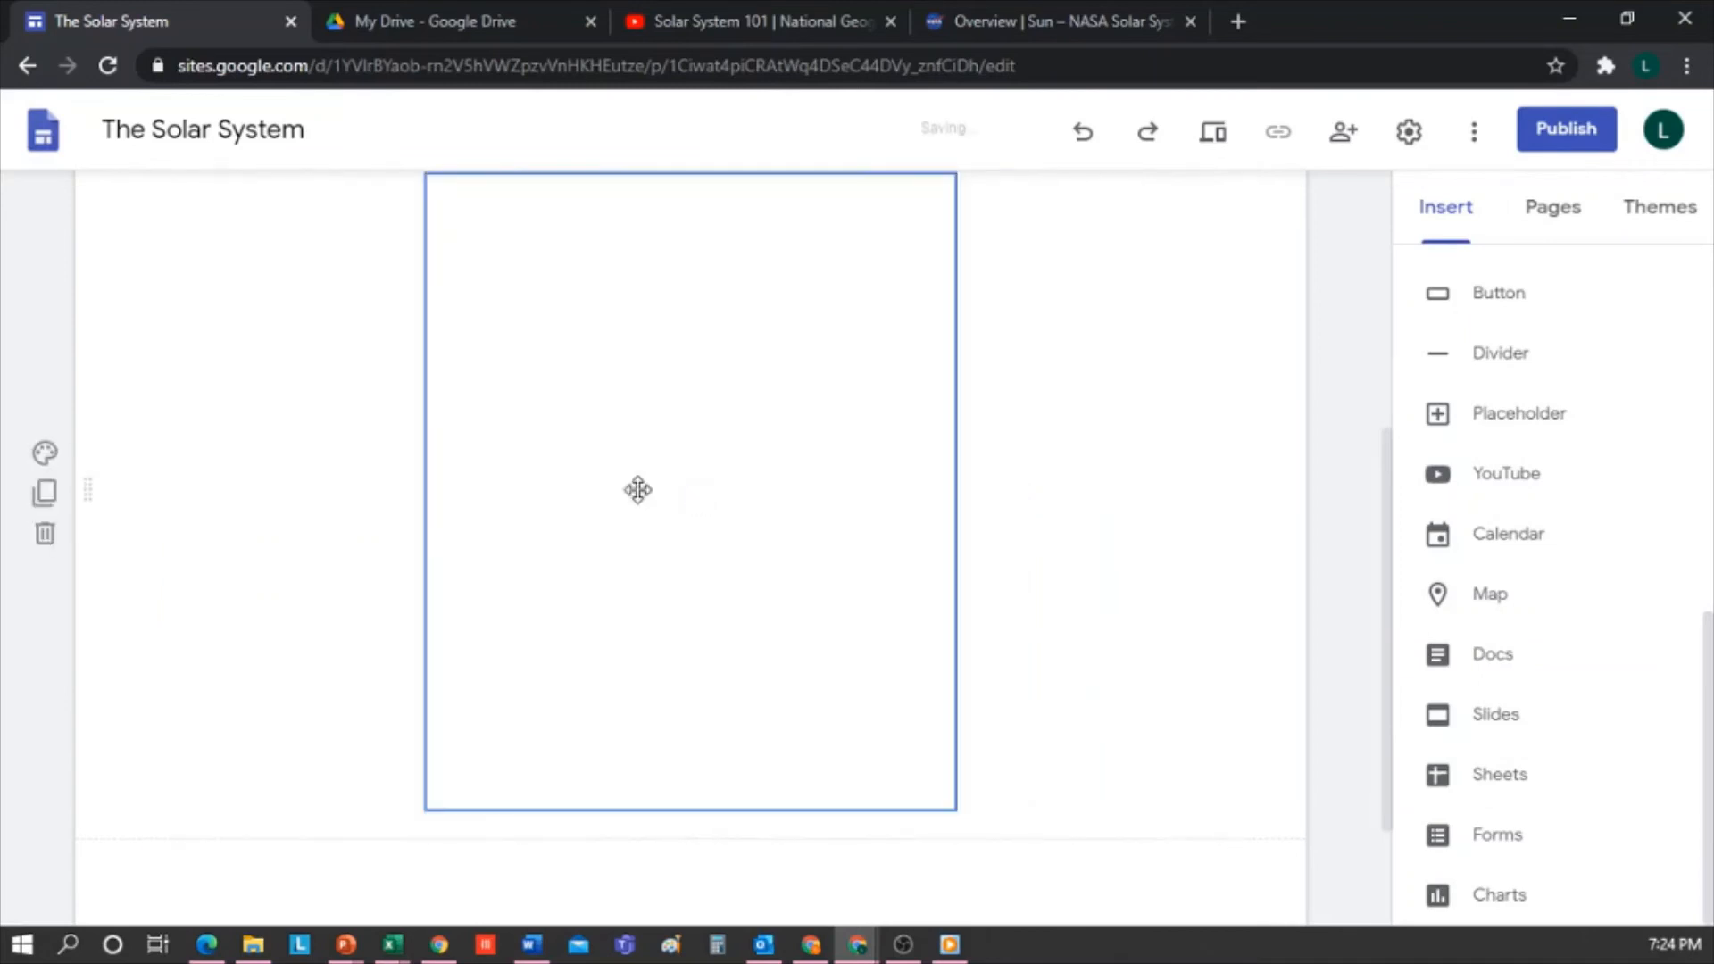
{"action": "left_click_drag", "start_coordinate": [426, 489], "coordinate": [149, 491]}
{"action": "left_click_drag", "start_coordinate": [954, 491], "coordinate": [1232, 491]}
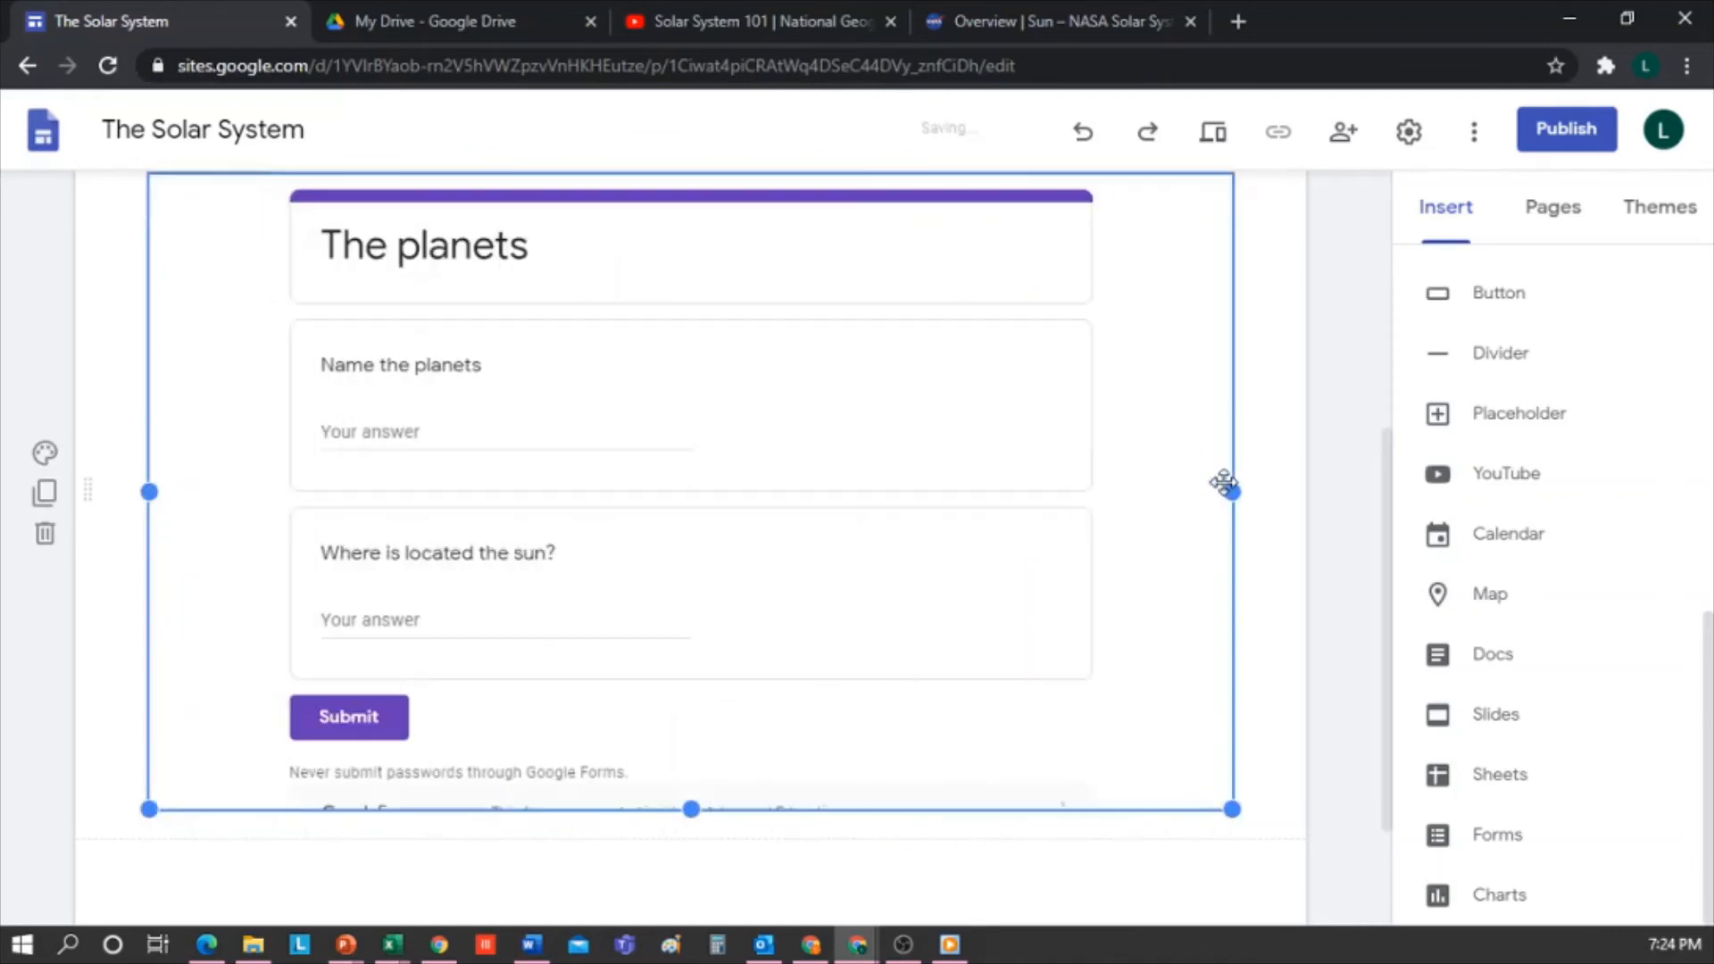
Set the background of the section holding the embedded form to Emphasis 1
{"action": "left_click", "coordinate": [45, 453]}
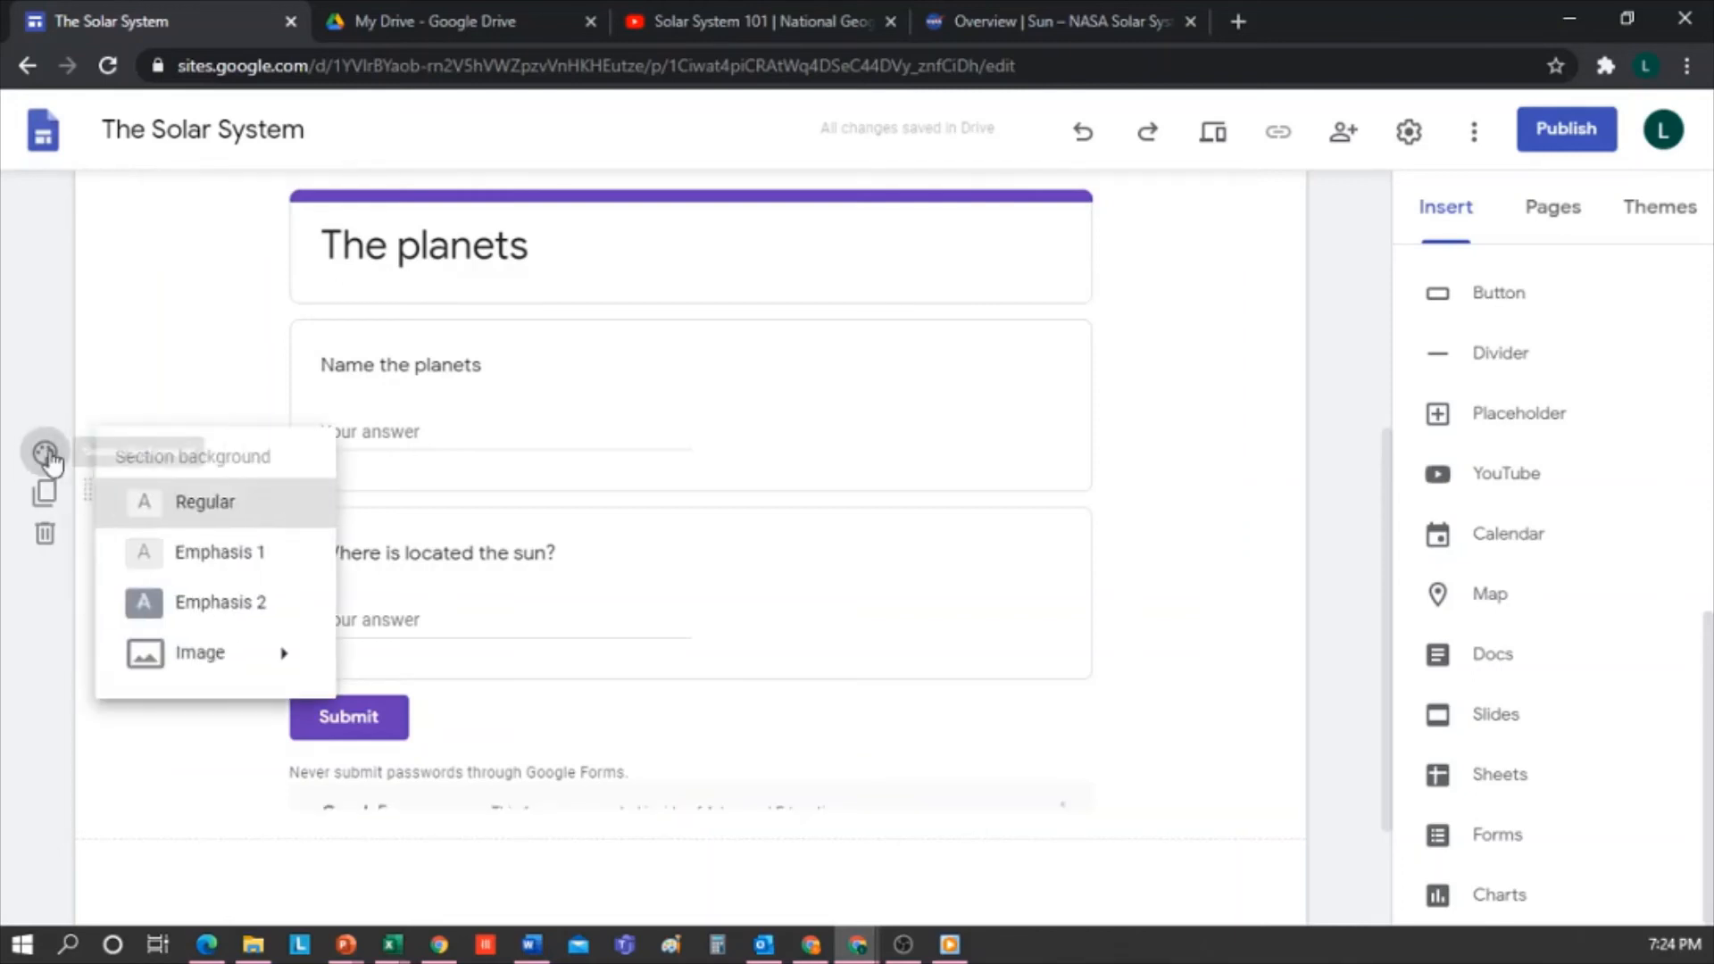
{"action": "left_click", "coordinate": [219, 559]}
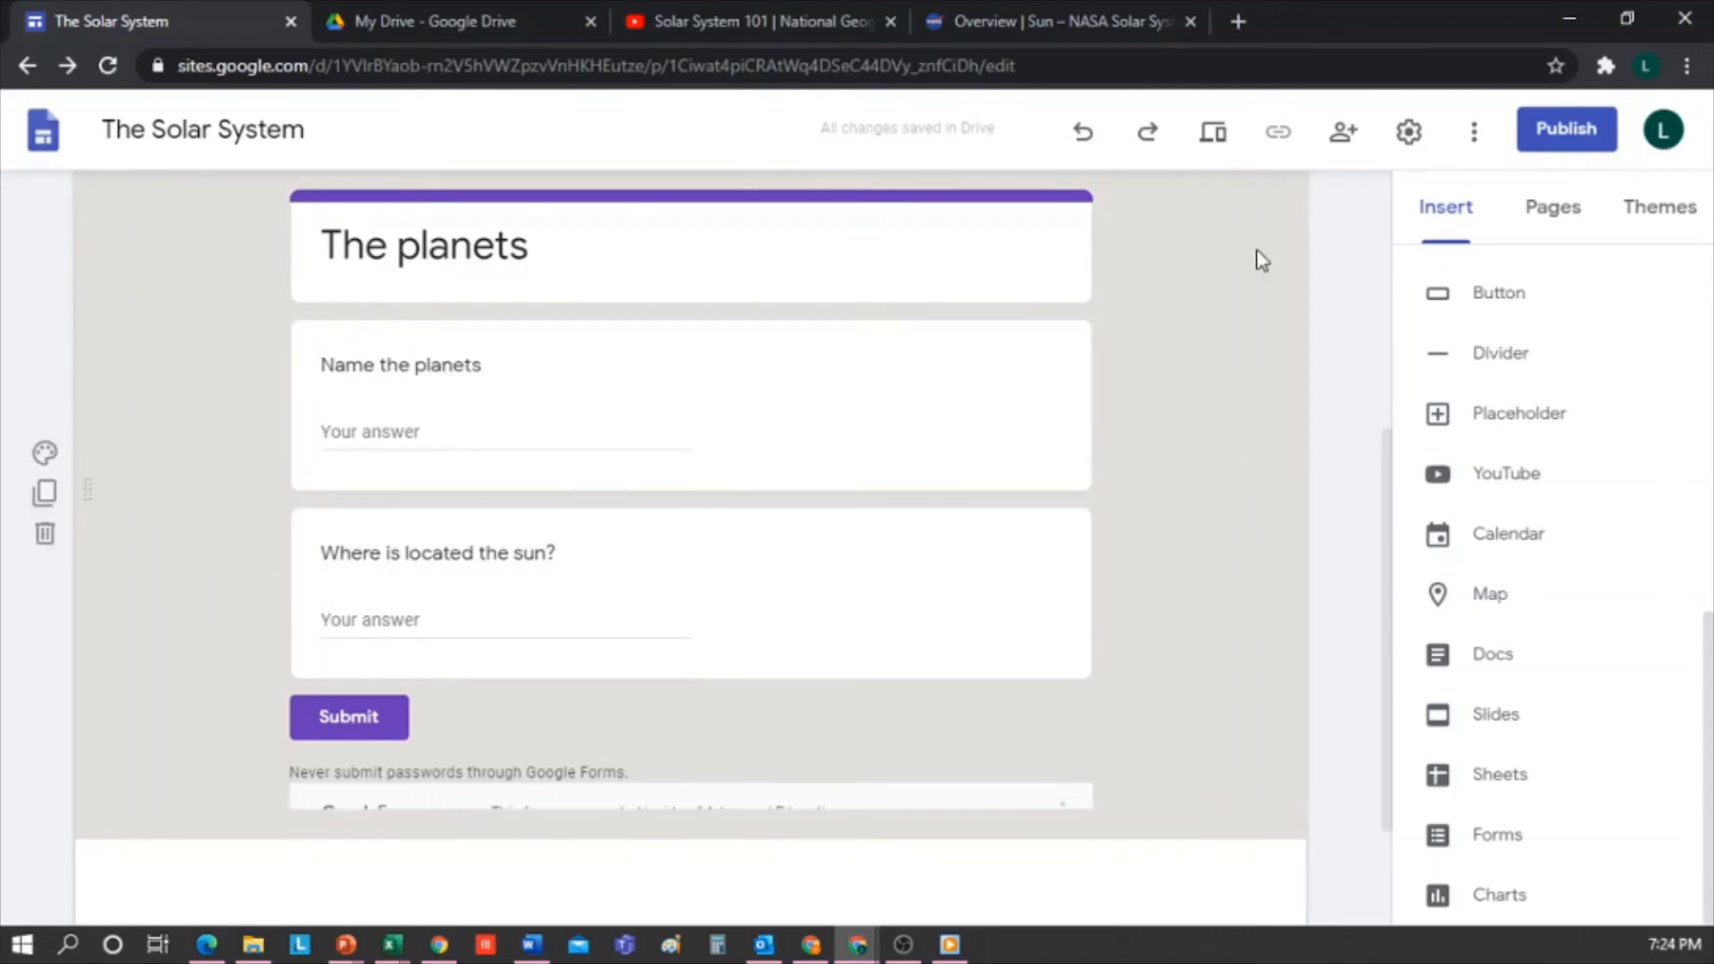
Add a footer to the Home page reading "Site created by" and give it the Emphasis 1 background
{"action": "left_click", "coordinate": [1550, 219]}
{"action": "left_click", "coordinate": [1485, 330]}
{"action": "scroll", "coordinate": [871, 763], "scroll_direction": "down", "scroll_amount": 9}
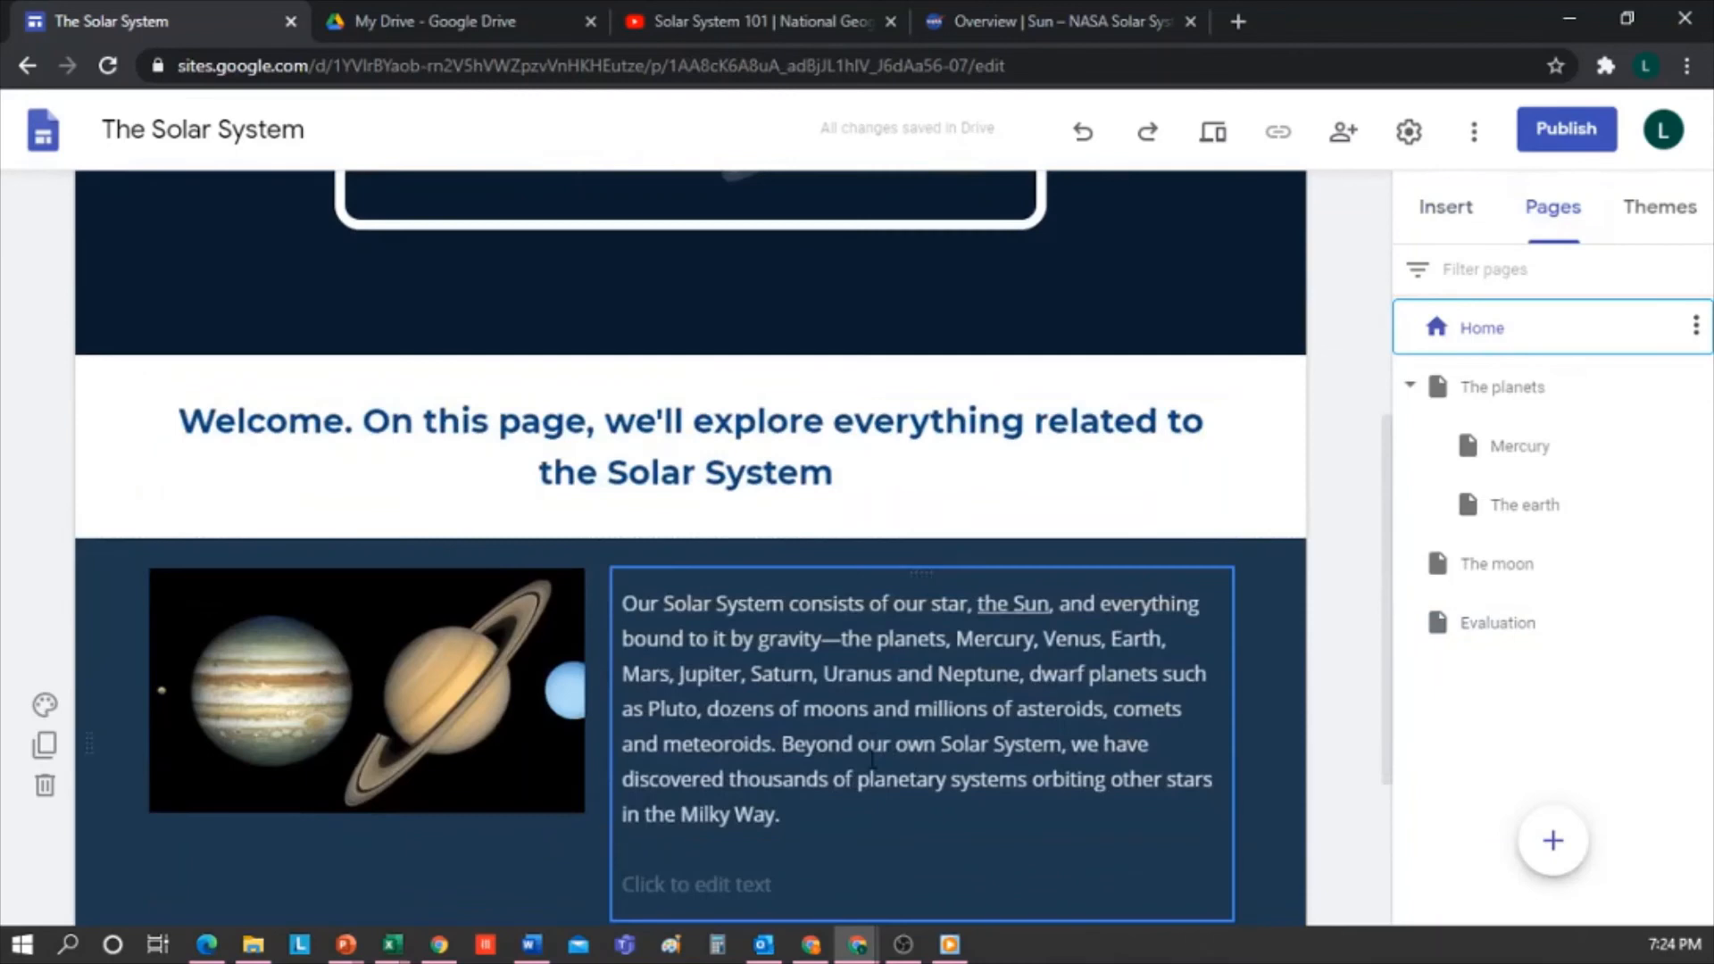
{"action": "left_click", "coordinate": [721, 892]}
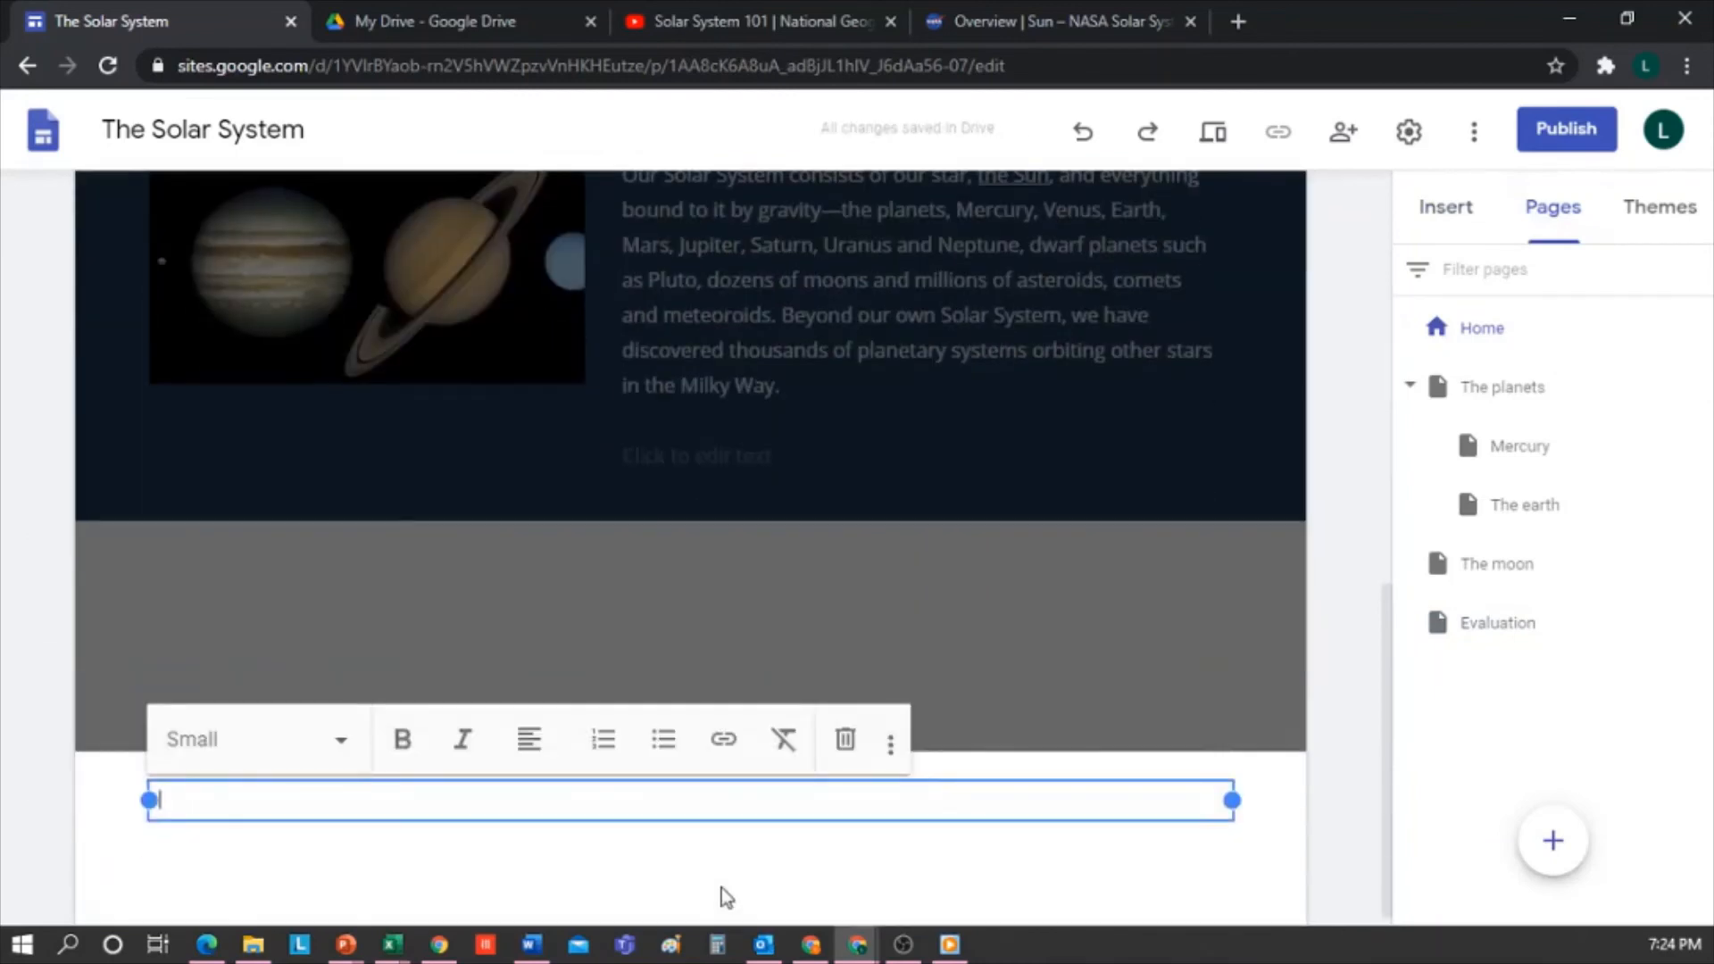
{"action": "type", "text": "Site created by"}
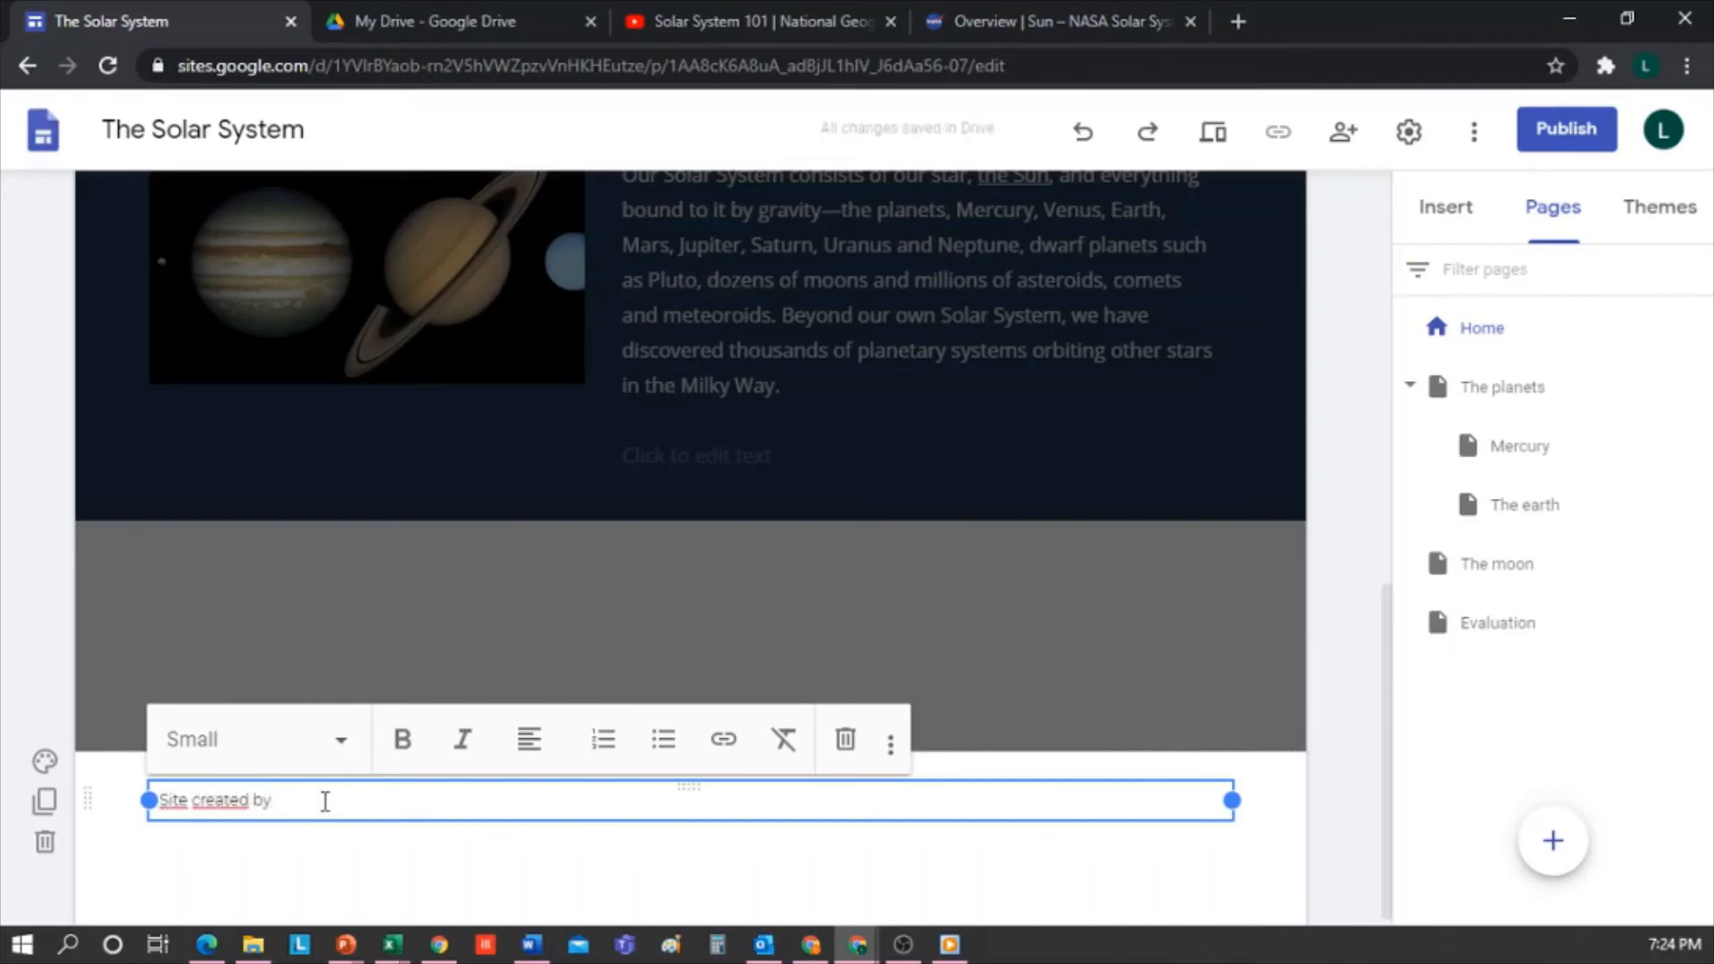
{"action": "left_click", "coordinate": [46, 763]}
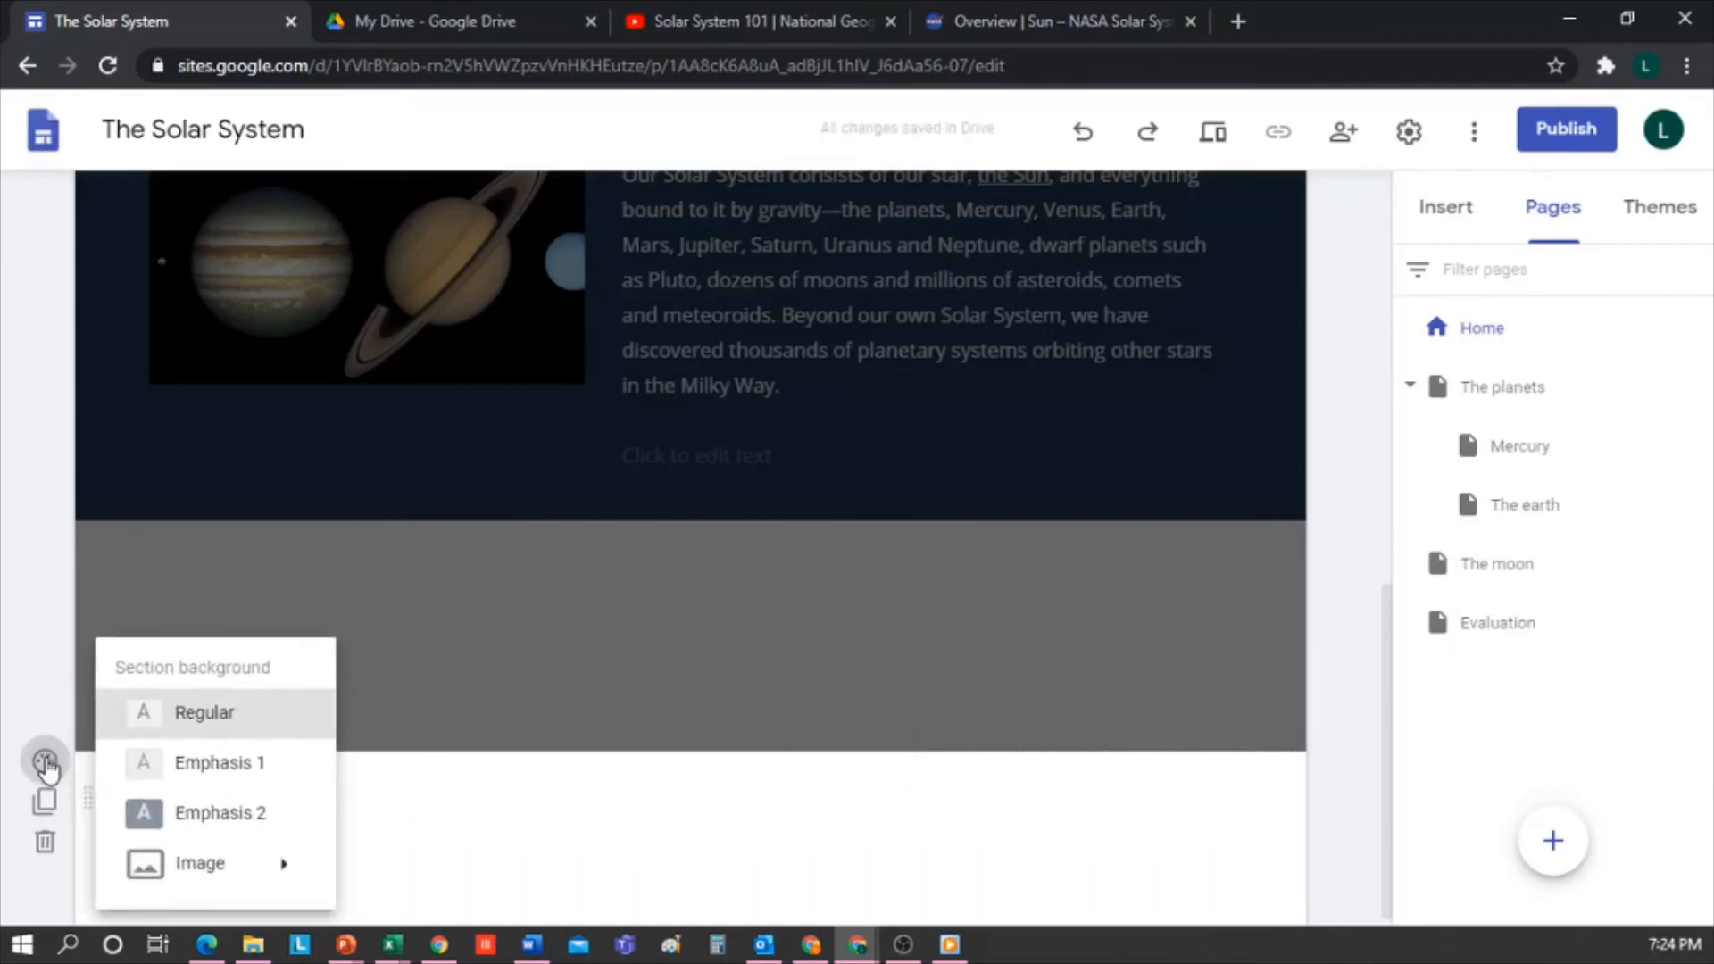
{"action": "left_click", "coordinate": [222, 778]}
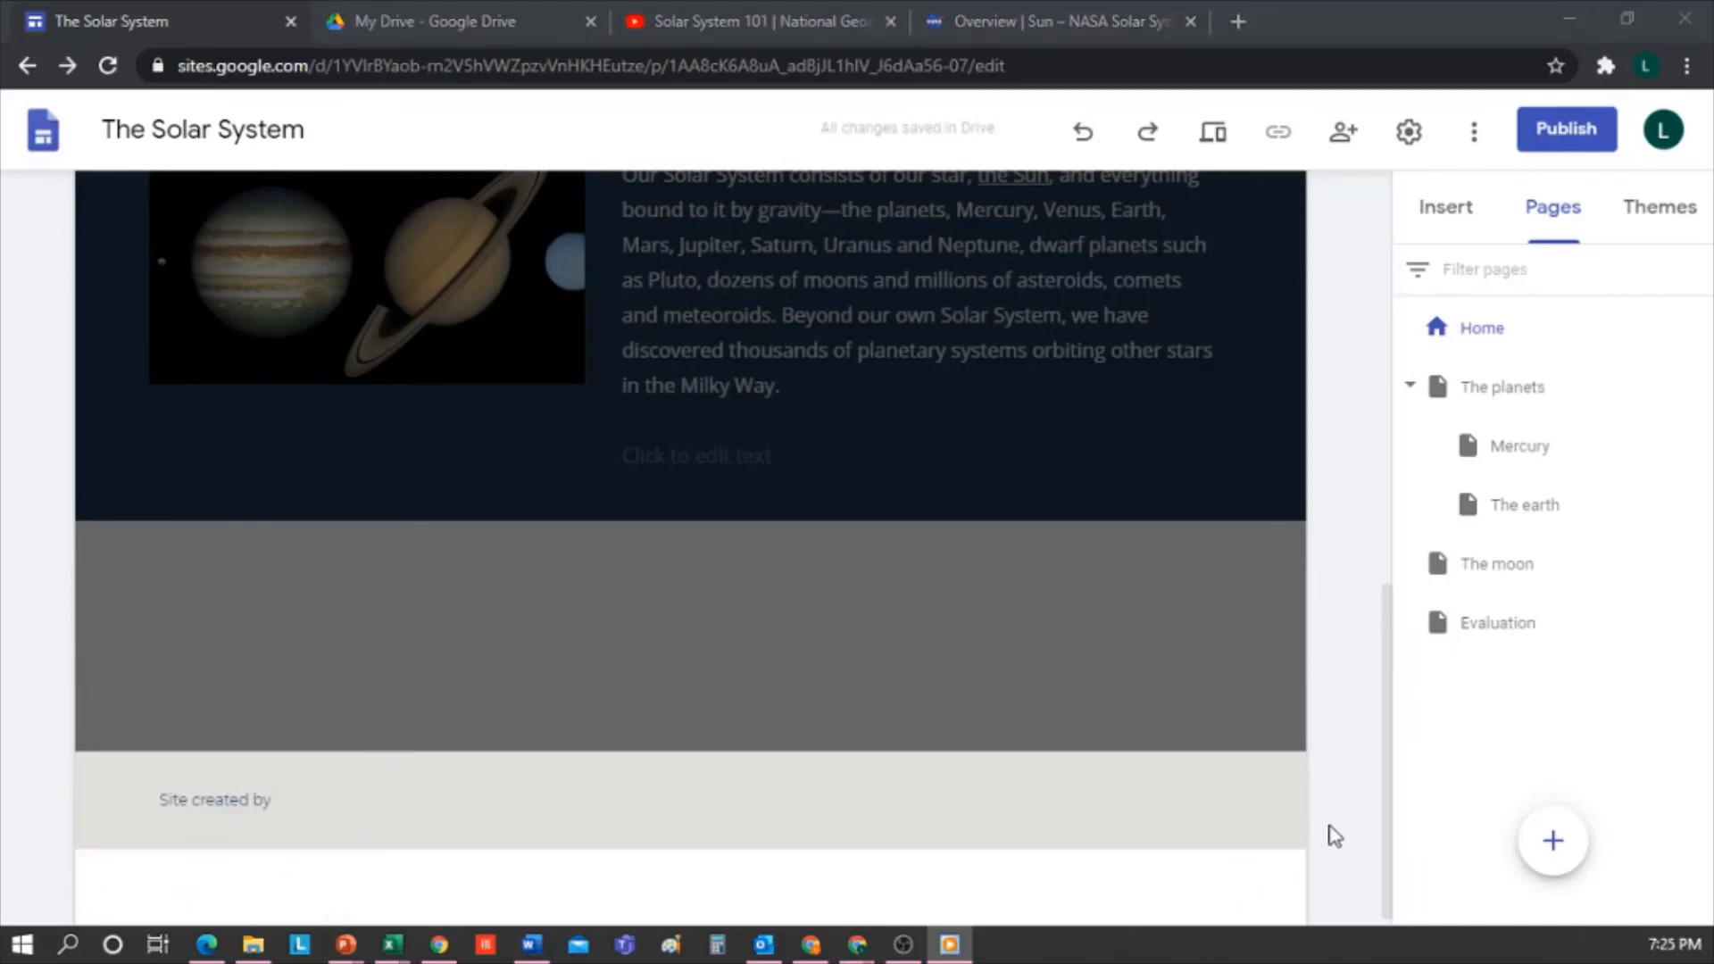
{"action": "mouse_move", "coordinate": [1279, 832]}
{"action": "left_click", "coordinate": [1300, 324]}
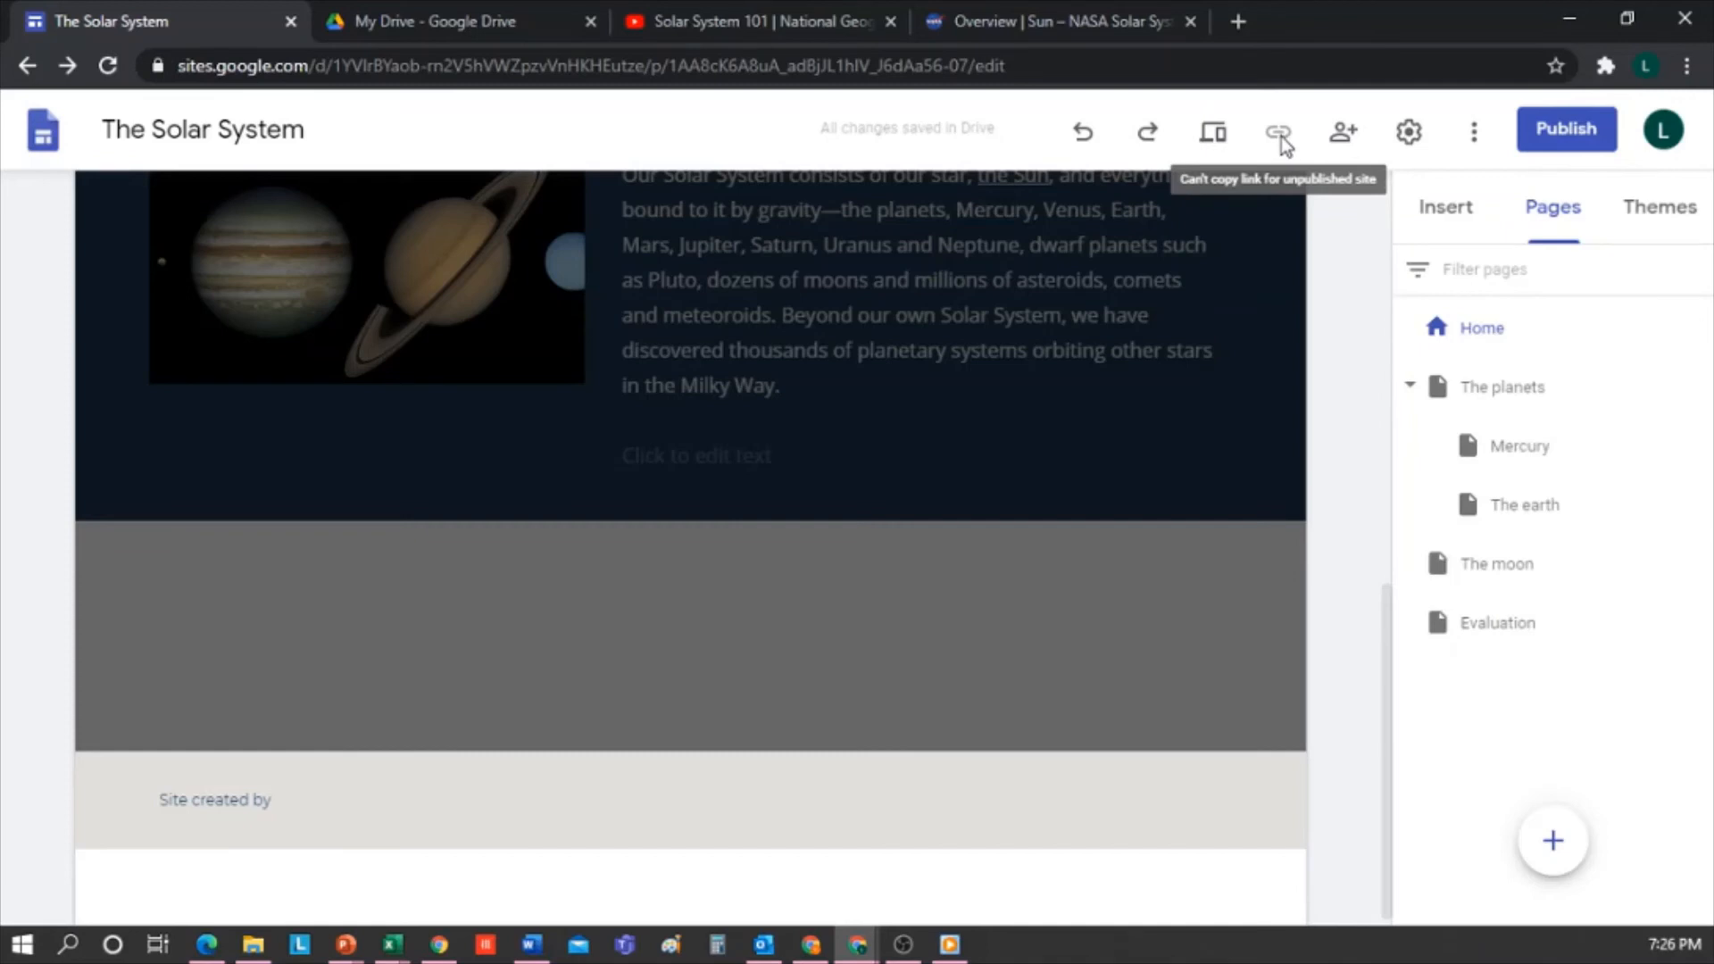
Start sharing the site with a suggested contact, check the roles on offer for them, and cancel the invitation
{"action": "left_click", "coordinate": [1343, 143]}
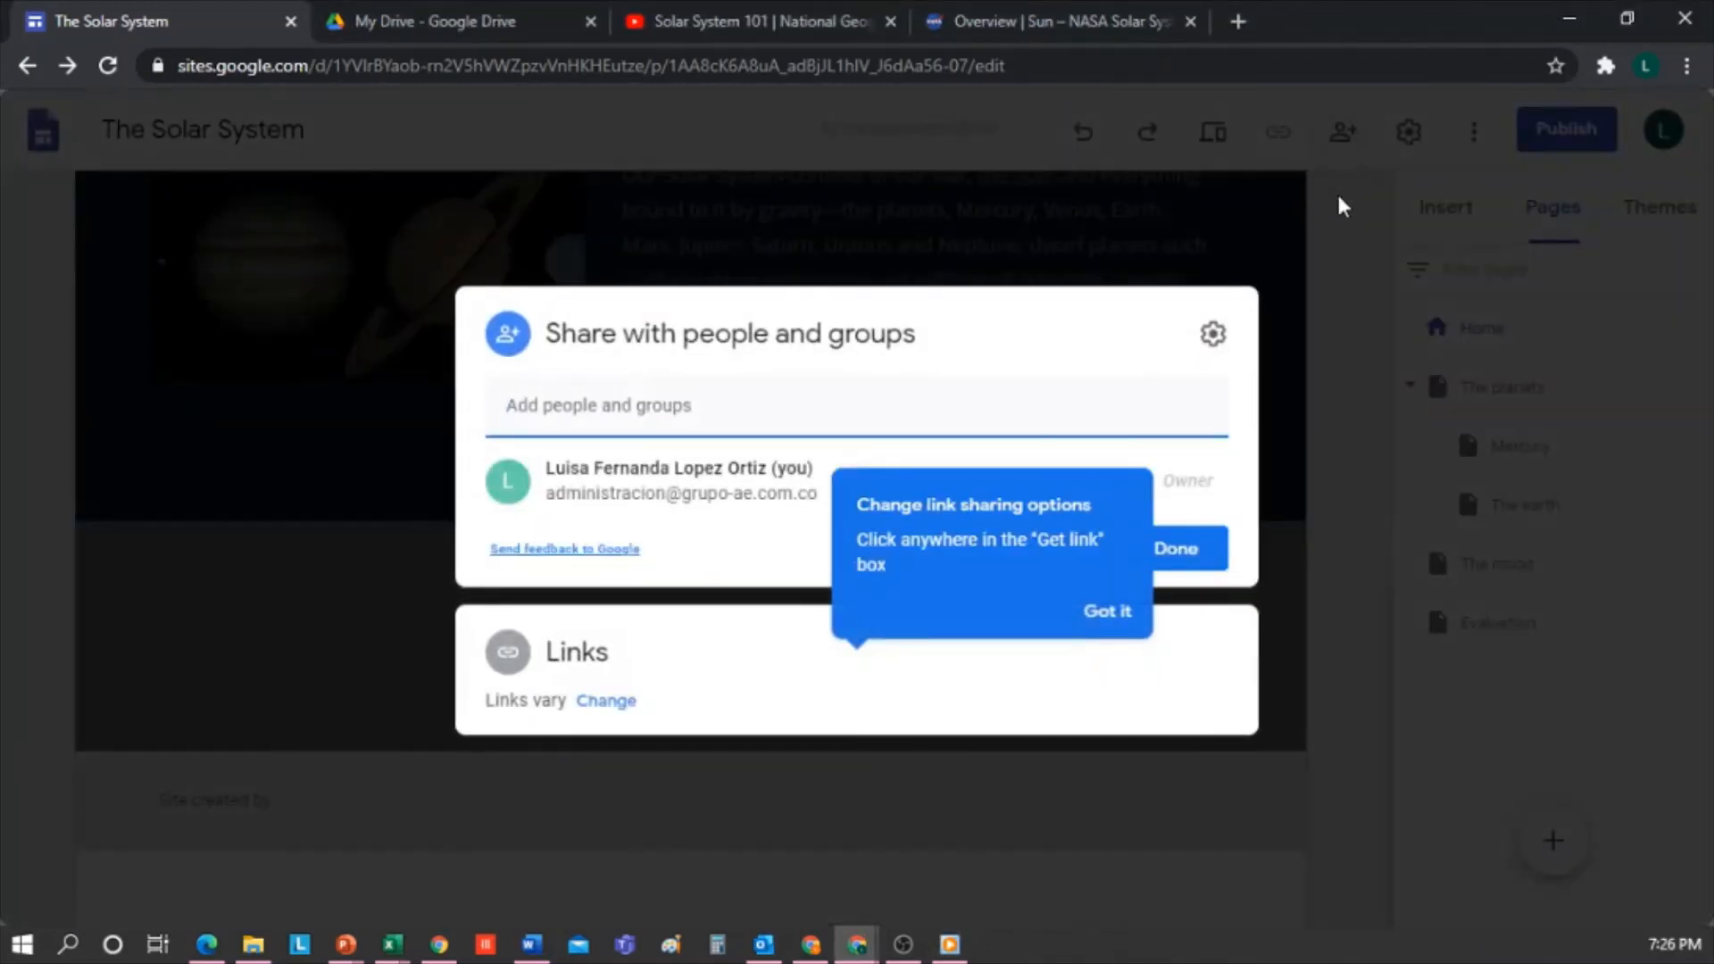
{"action": "left_click", "coordinate": [1032, 406]}
{"action": "left_click", "coordinate": [804, 494]}
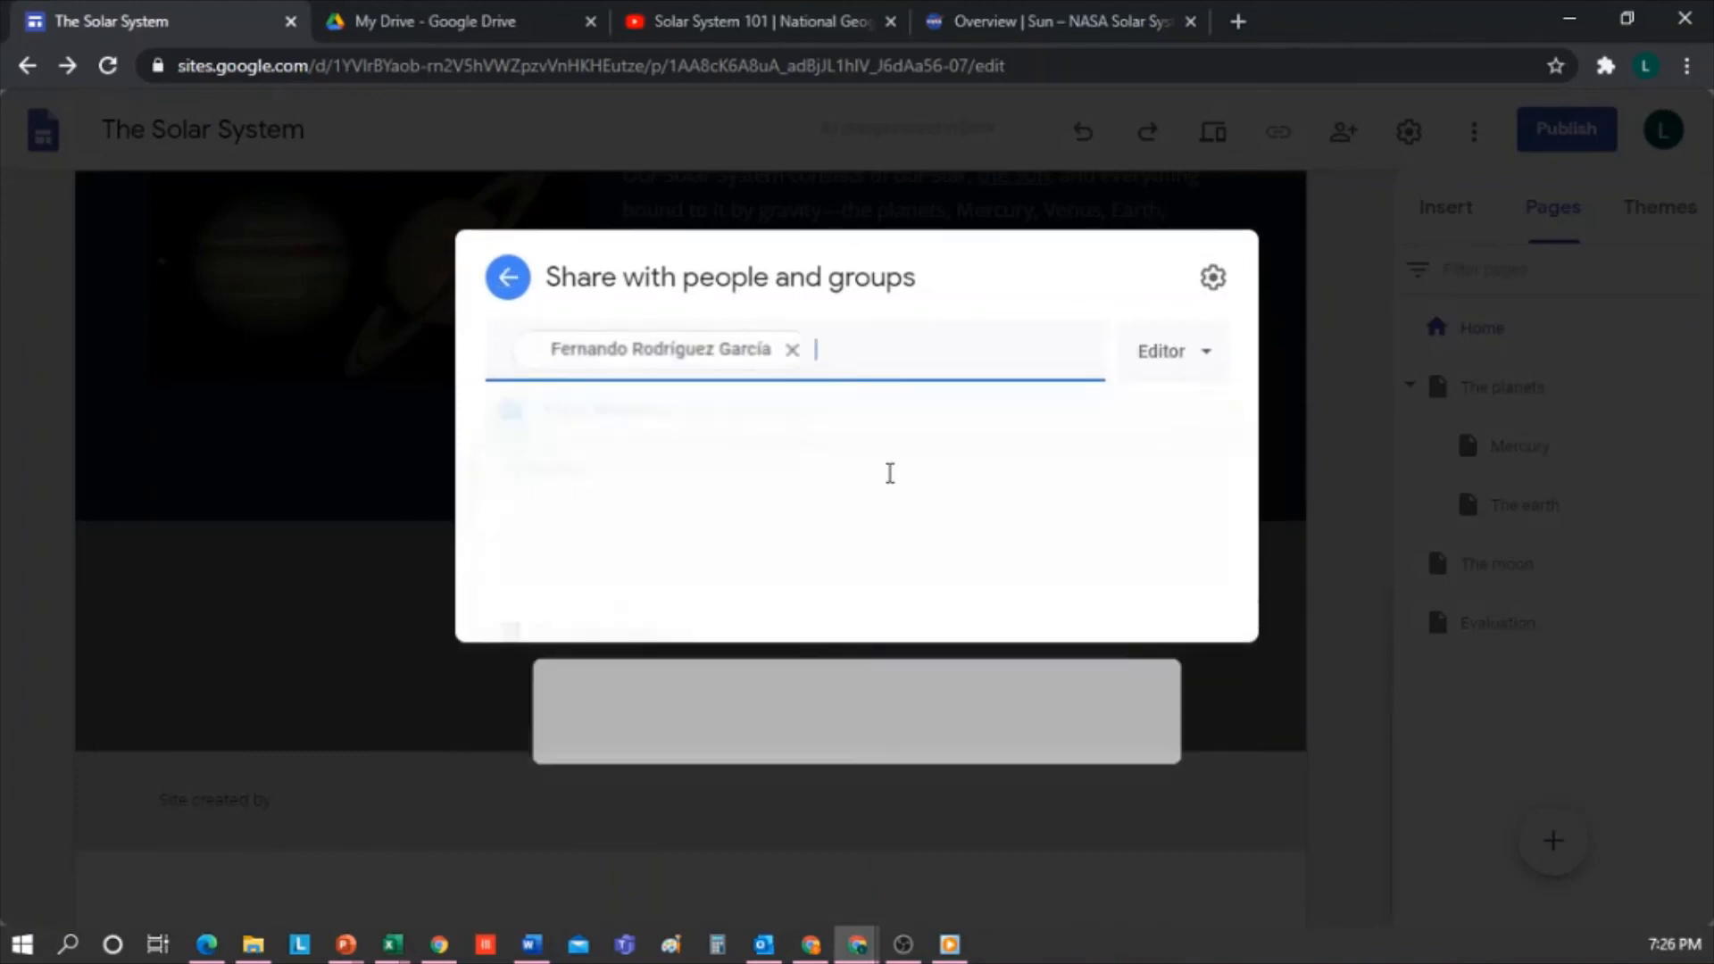
{"action": "left_click", "coordinate": [1204, 380]}
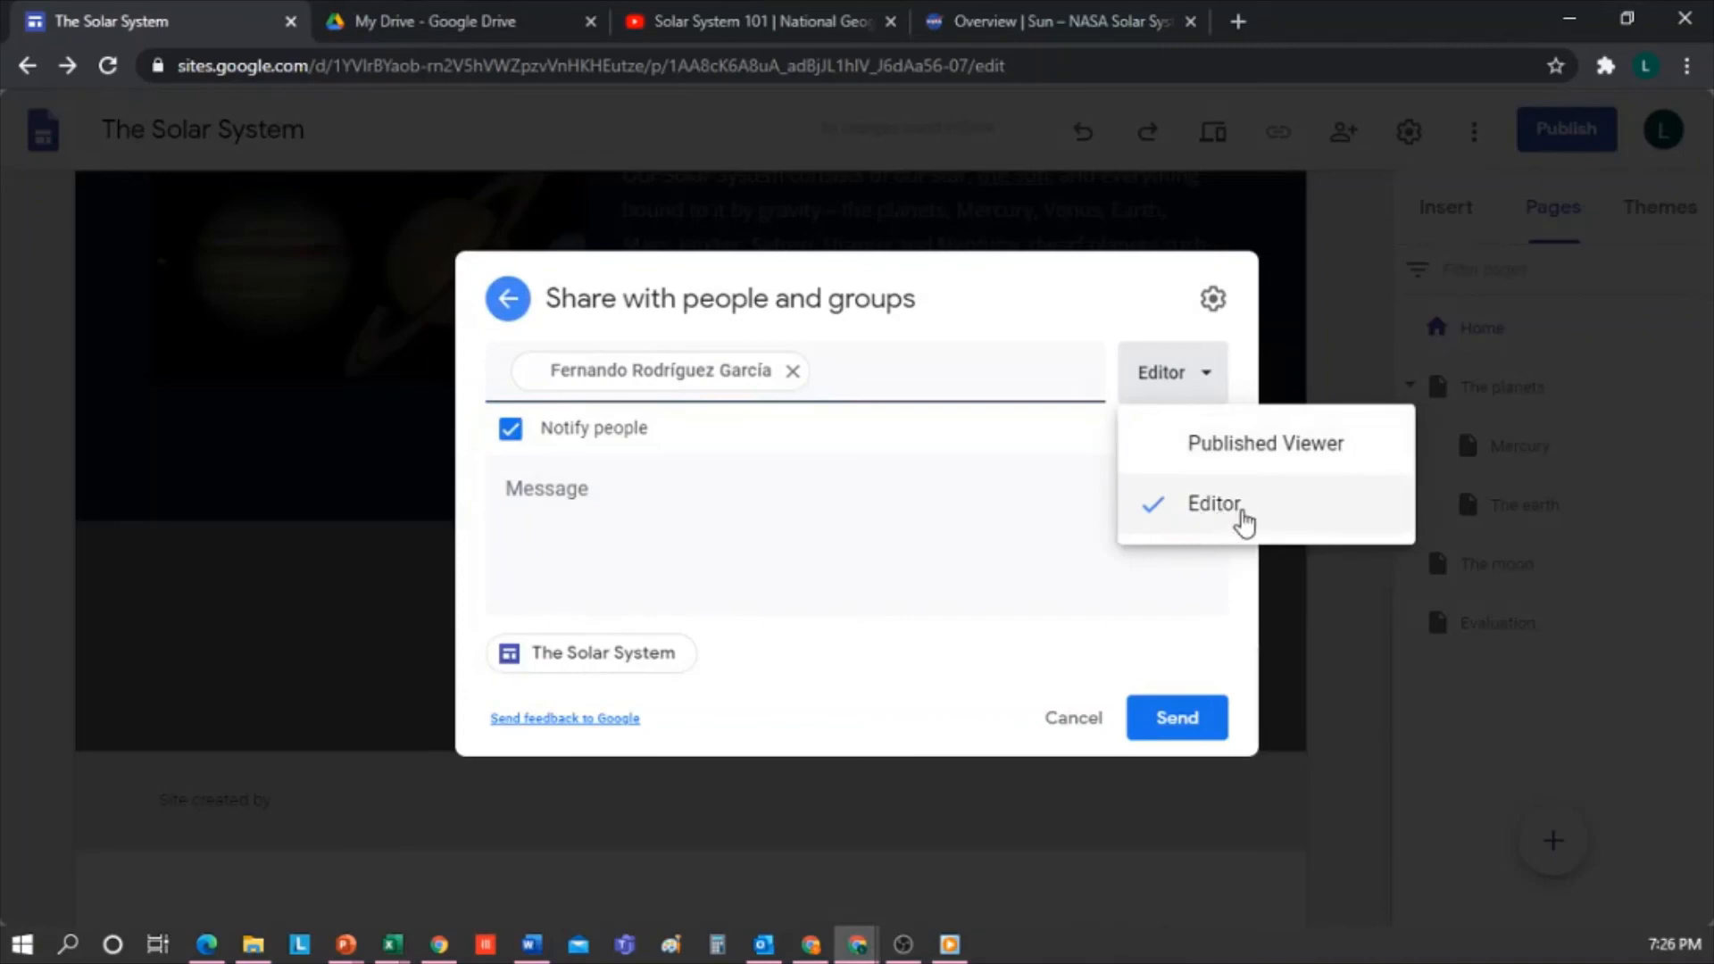
{"action": "left_click", "coordinate": [1108, 315]}
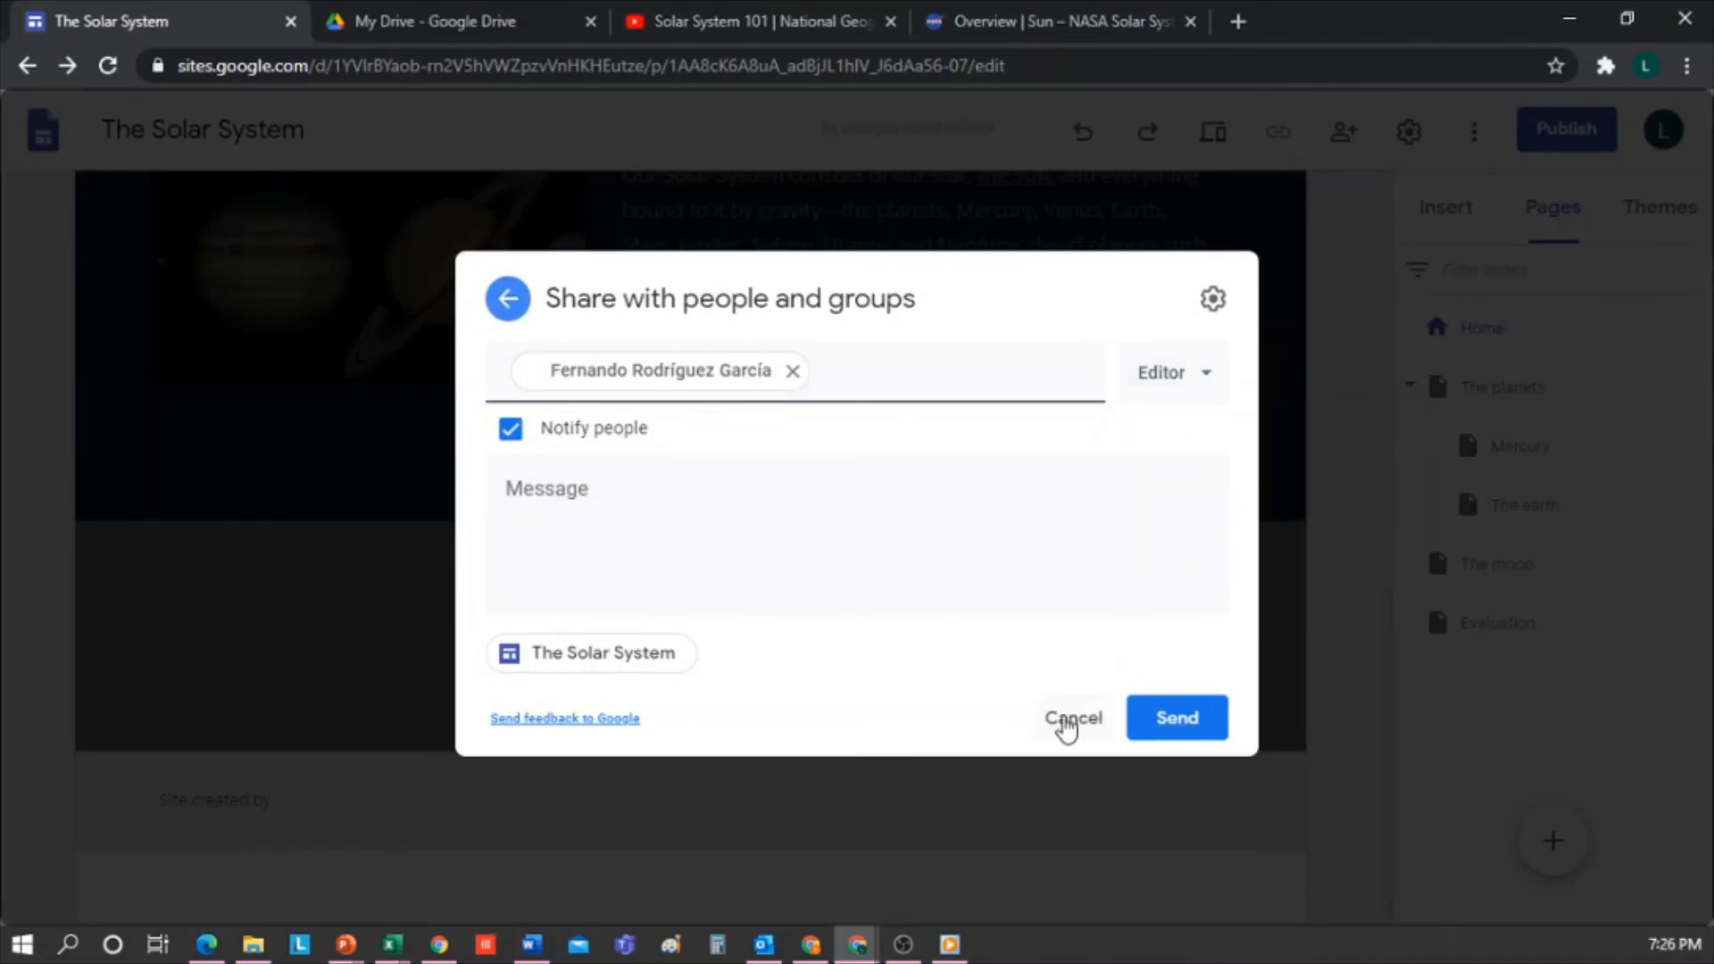
{"action": "left_click", "coordinate": [1067, 725]}
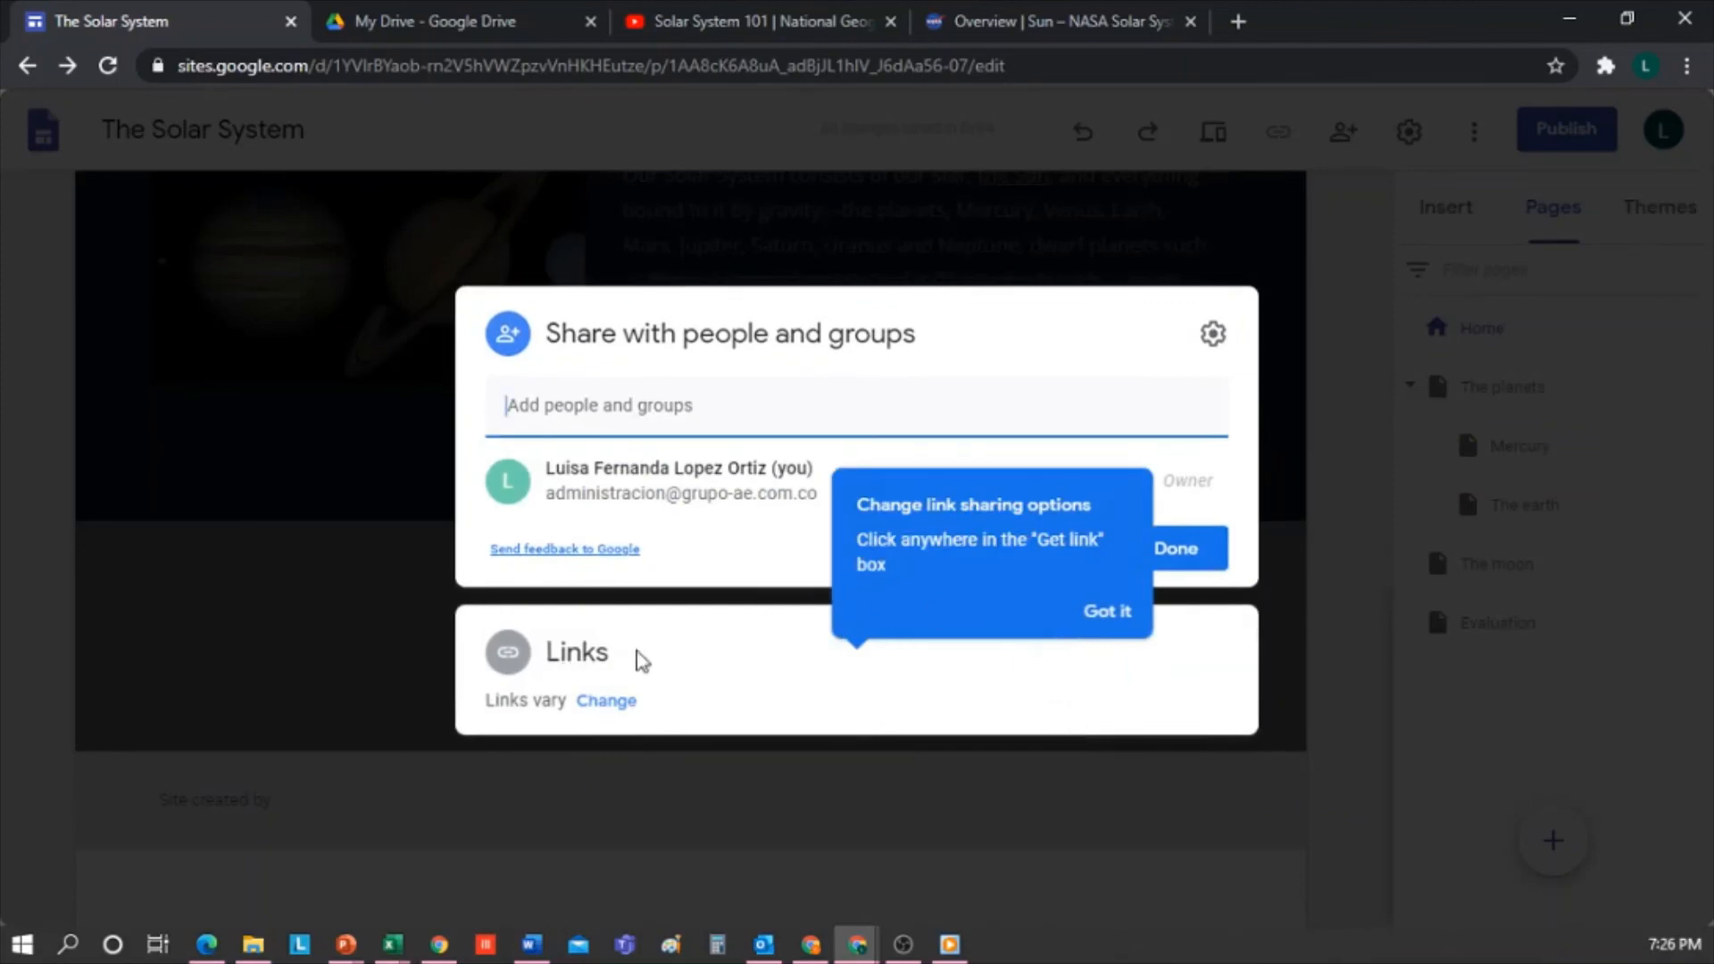
Change the site's draft link access to Anyone with the link and finish the sharing setup
{"action": "left_click", "coordinate": [1117, 620]}
{"action": "left_click", "coordinate": [602, 701]}
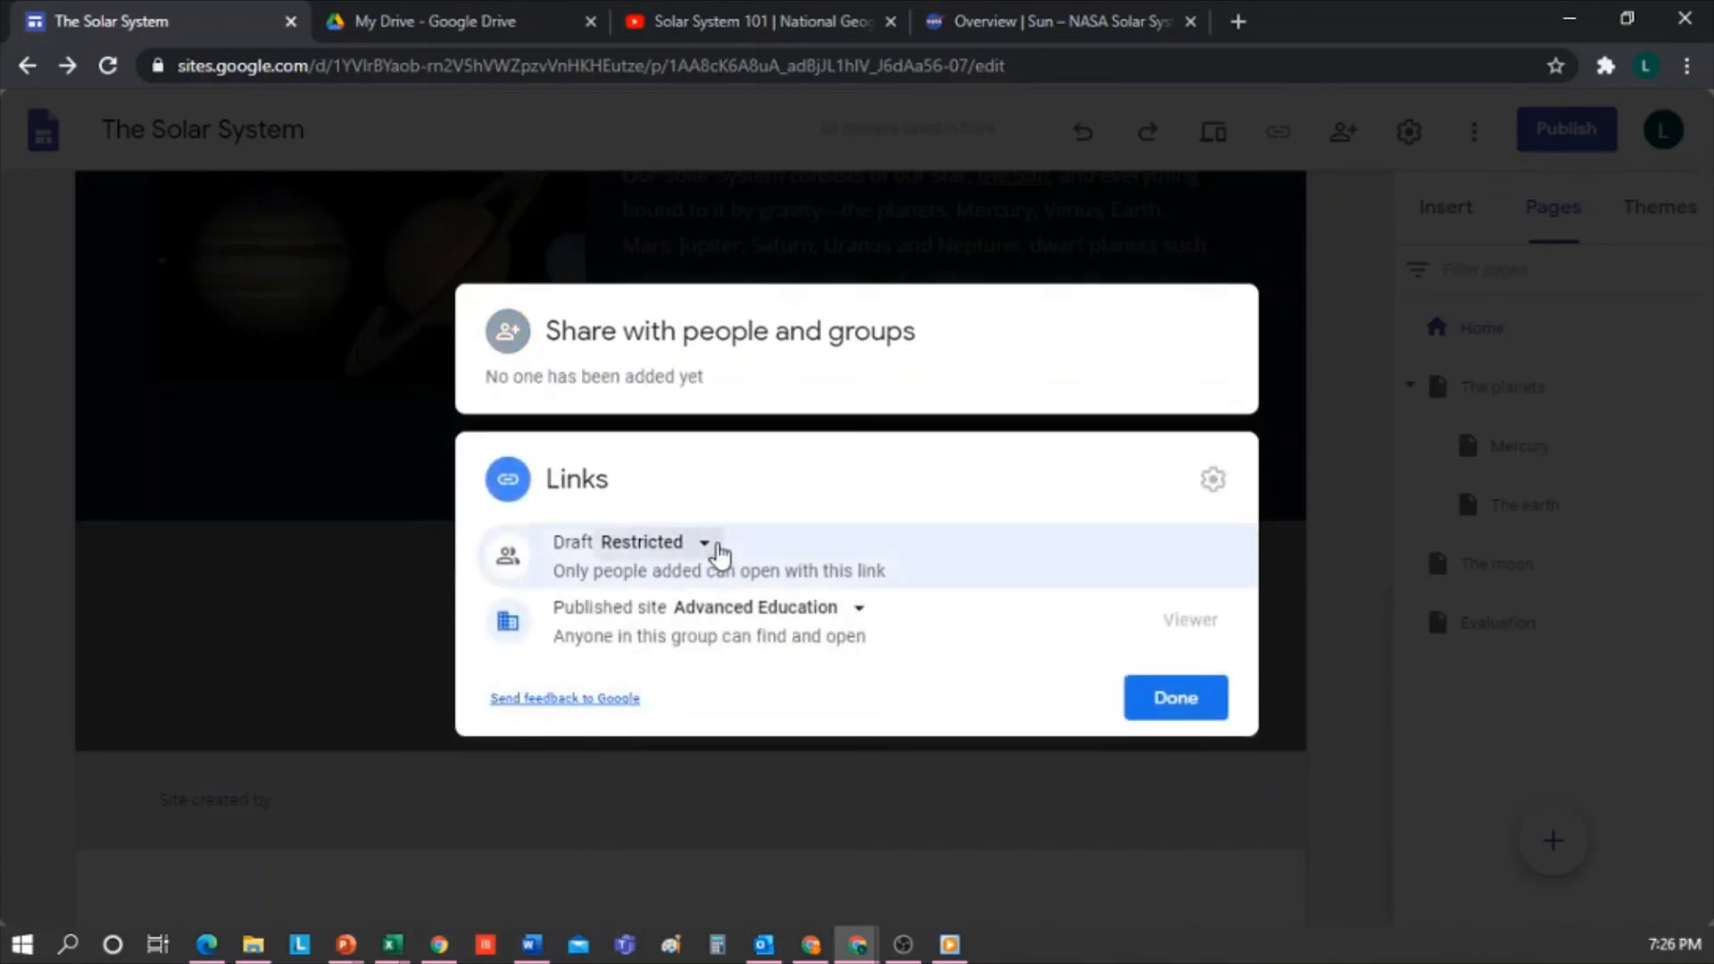
{"action": "left_click", "coordinate": [717, 546]}
{"action": "left_click", "coordinate": [740, 768]}
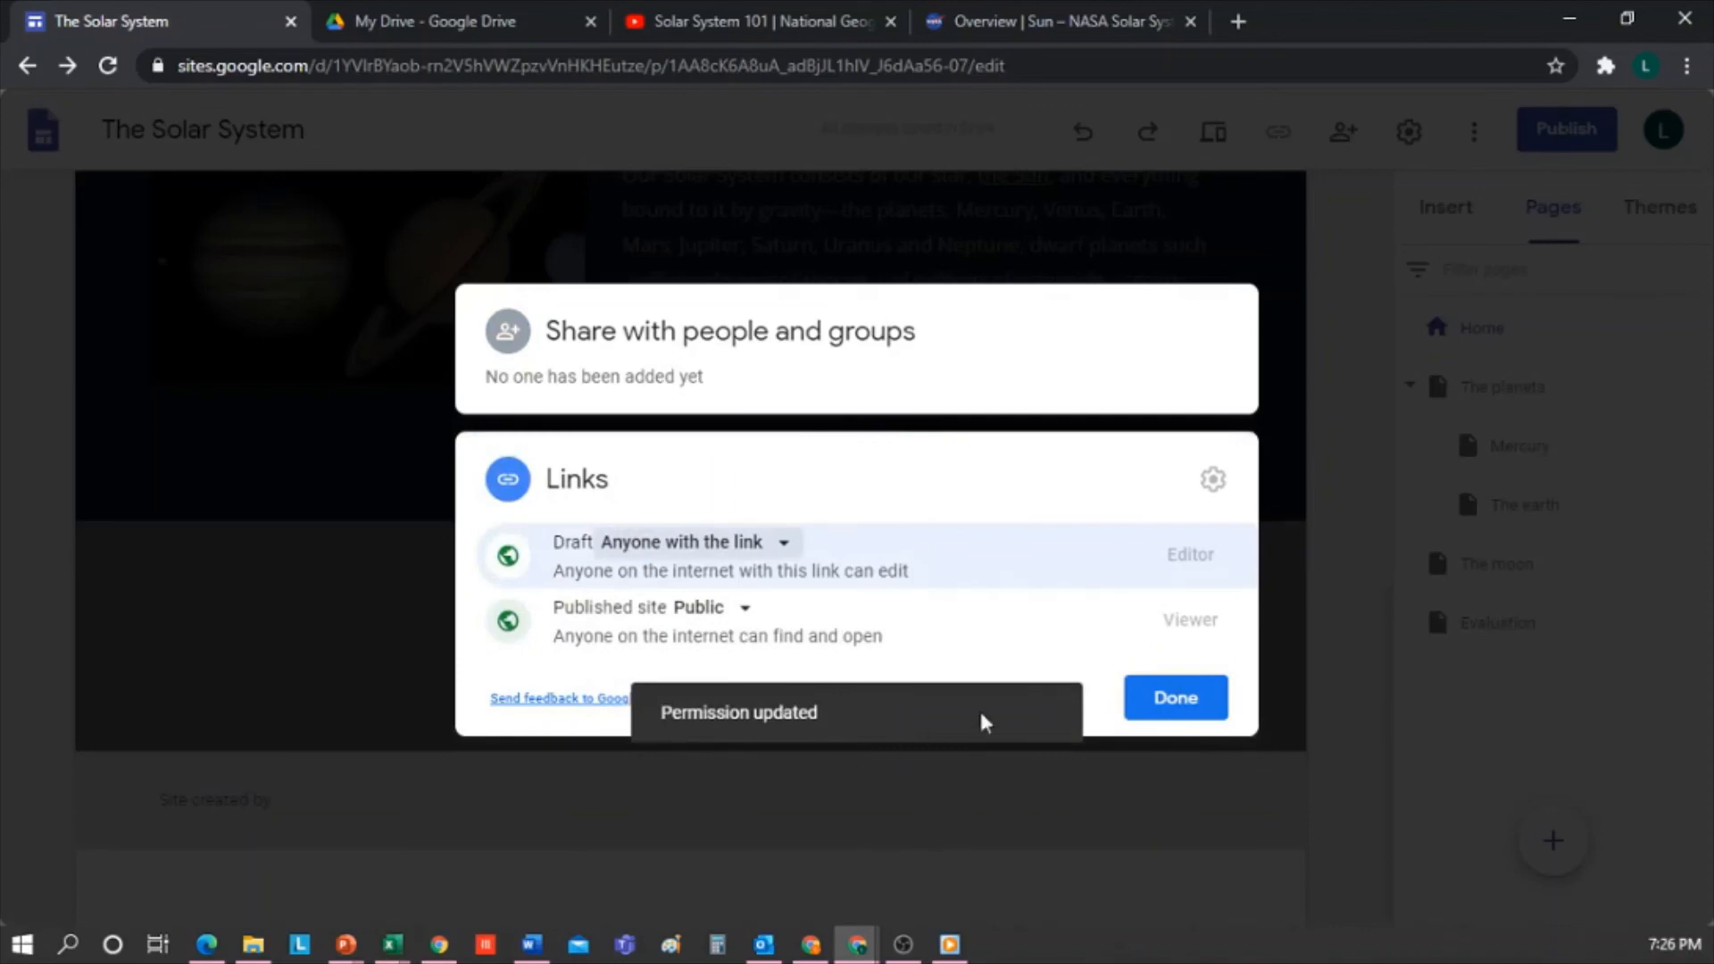
{"action": "left_click", "coordinate": [1196, 705]}
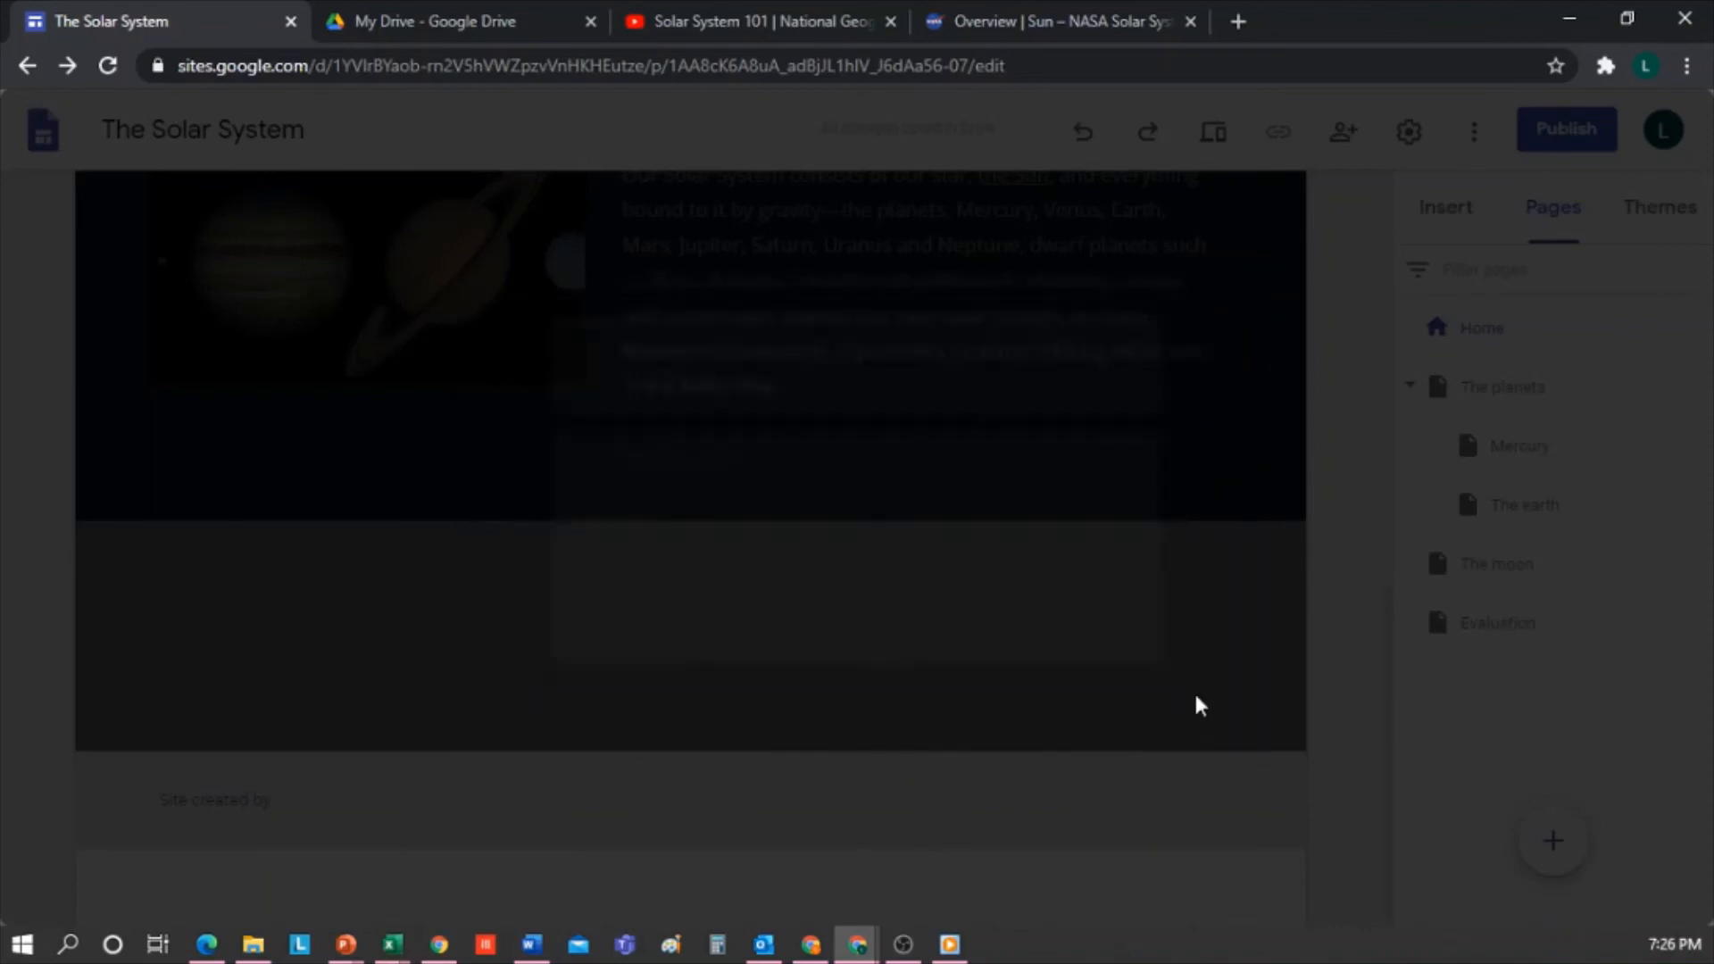
In the site settings, try the Side navigation mode, return it to Top, and check the navigation colour choices
{"action": "left_click", "coordinate": [1410, 134]}
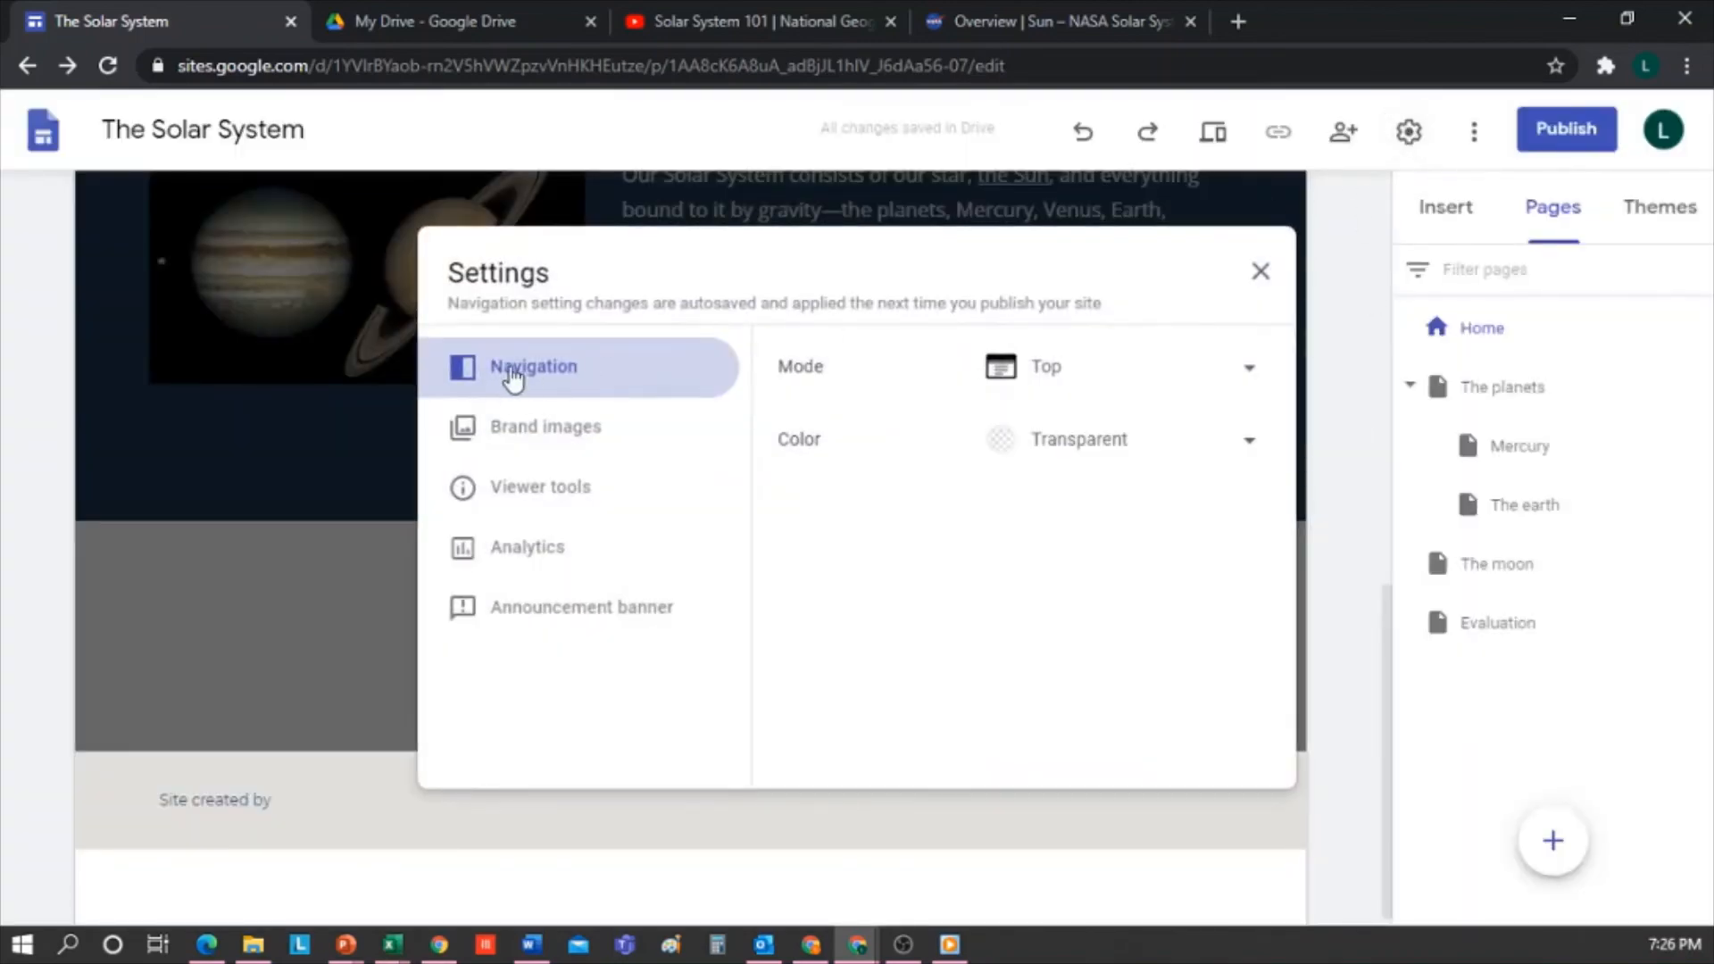
{"action": "left_click", "coordinate": [1250, 374]}
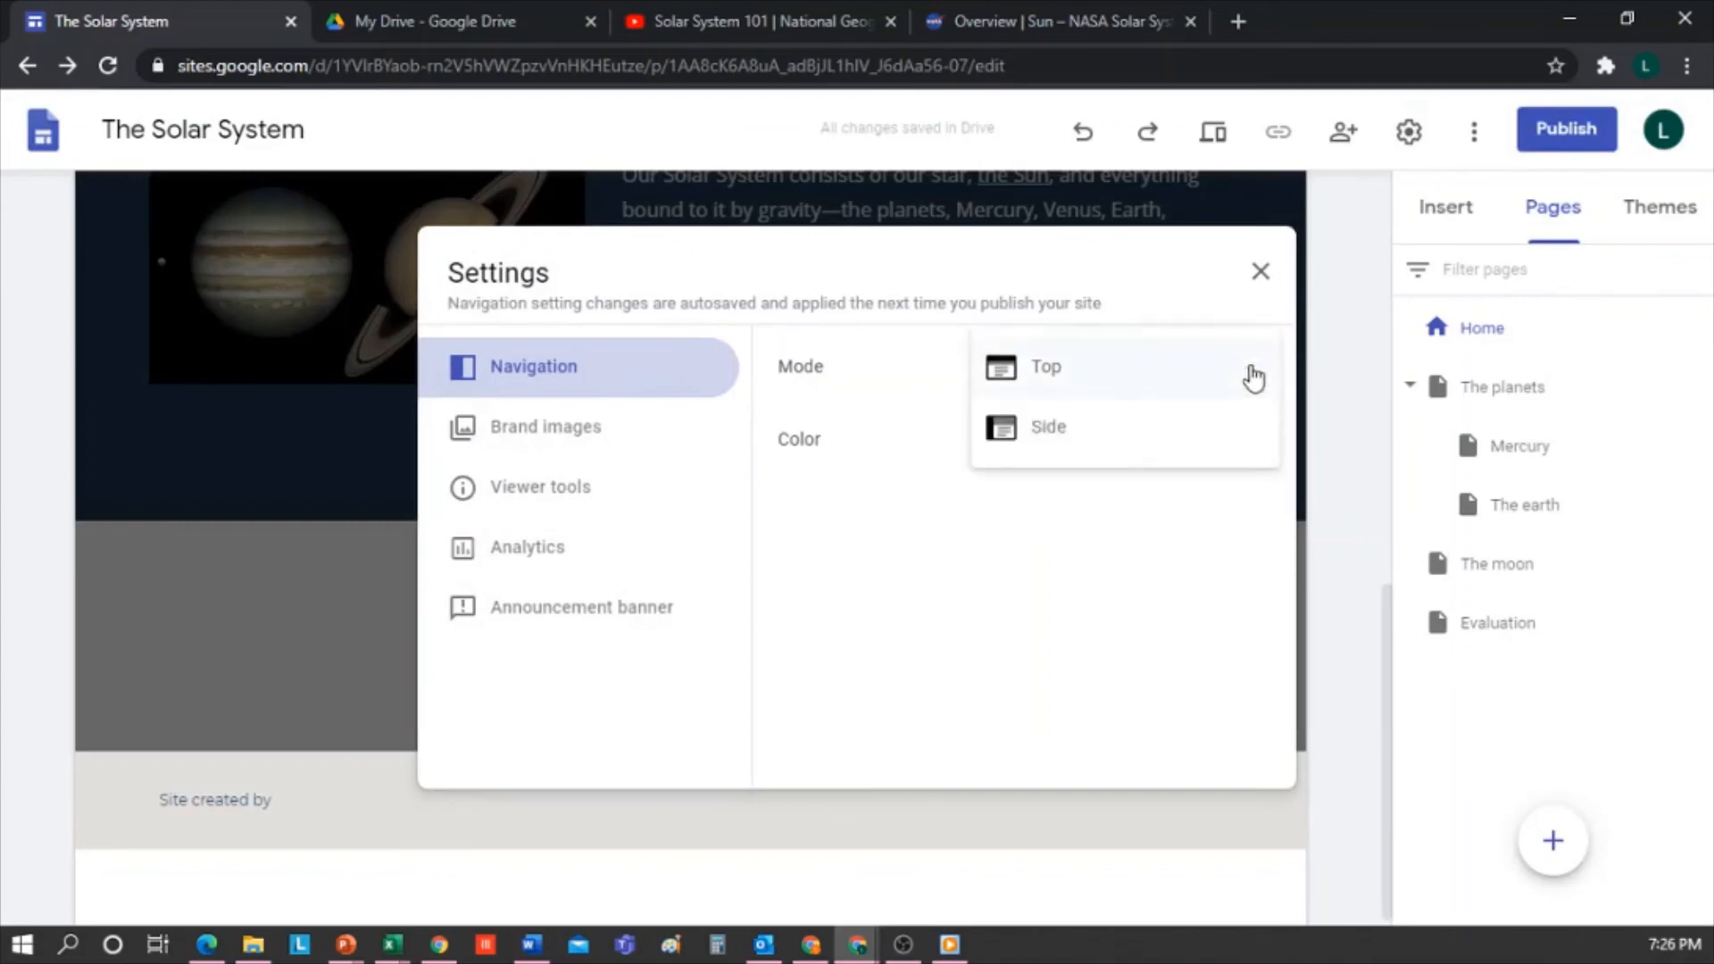
{"action": "left_click", "coordinate": [1051, 437]}
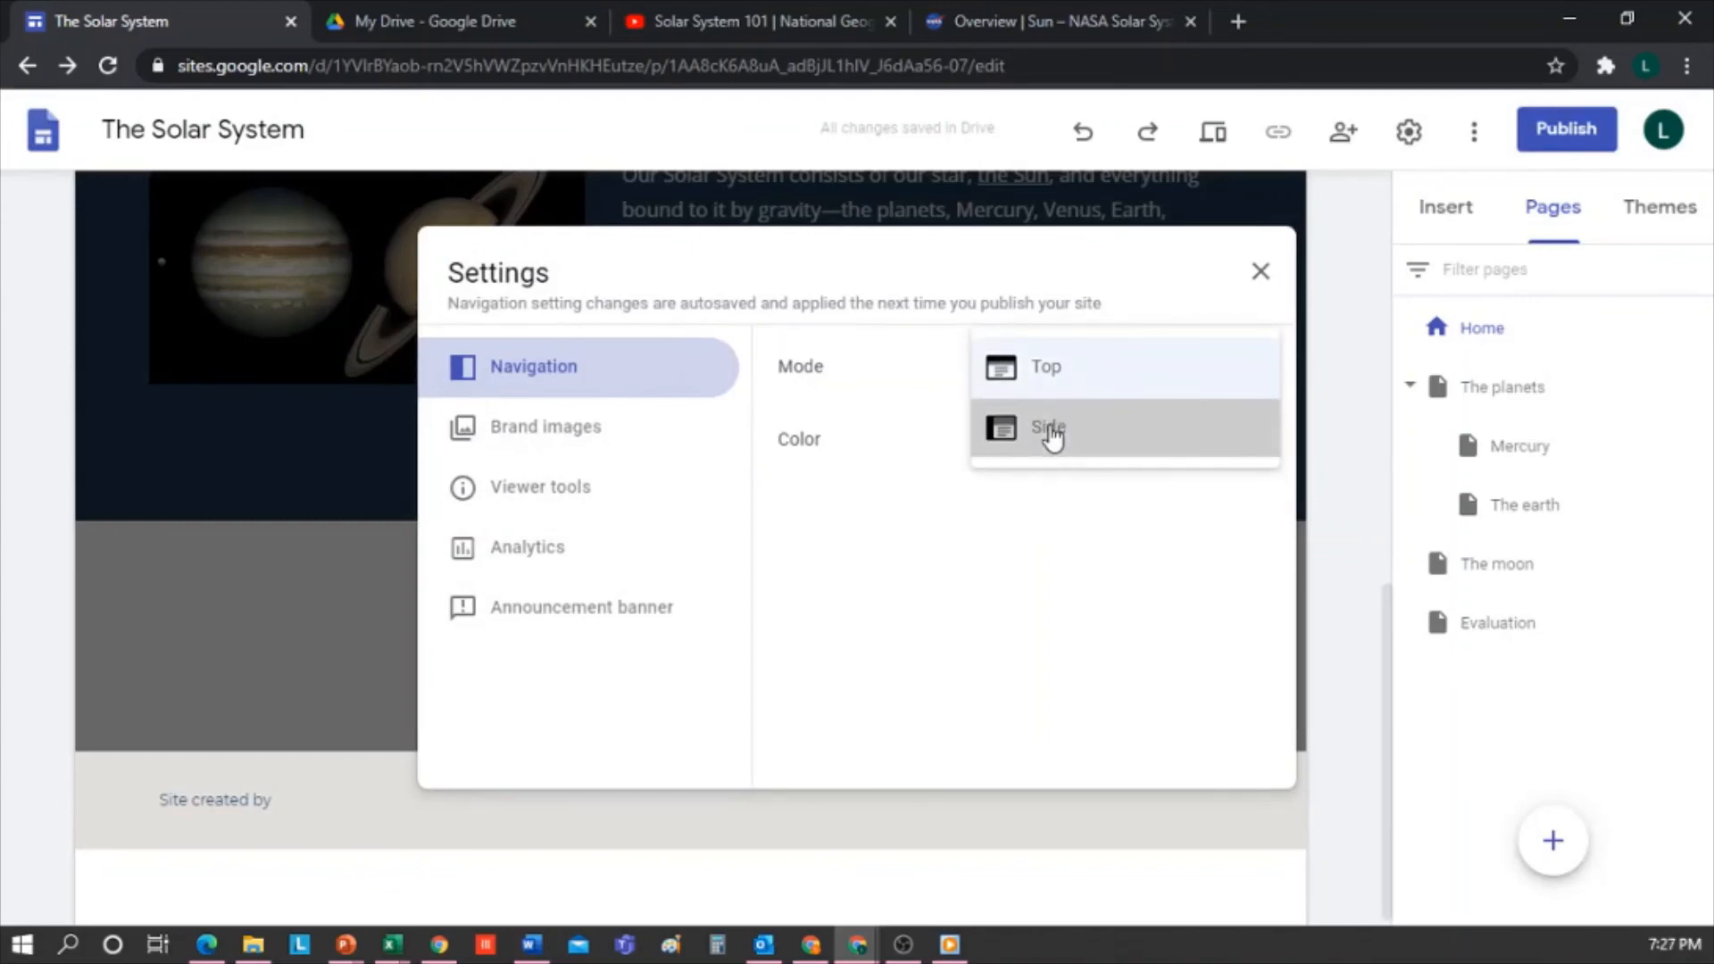
{"action": "left_click", "coordinate": [1216, 370]}
{"action": "left_click", "coordinate": [1079, 320]}
{"action": "left_click", "coordinate": [1178, 446]}
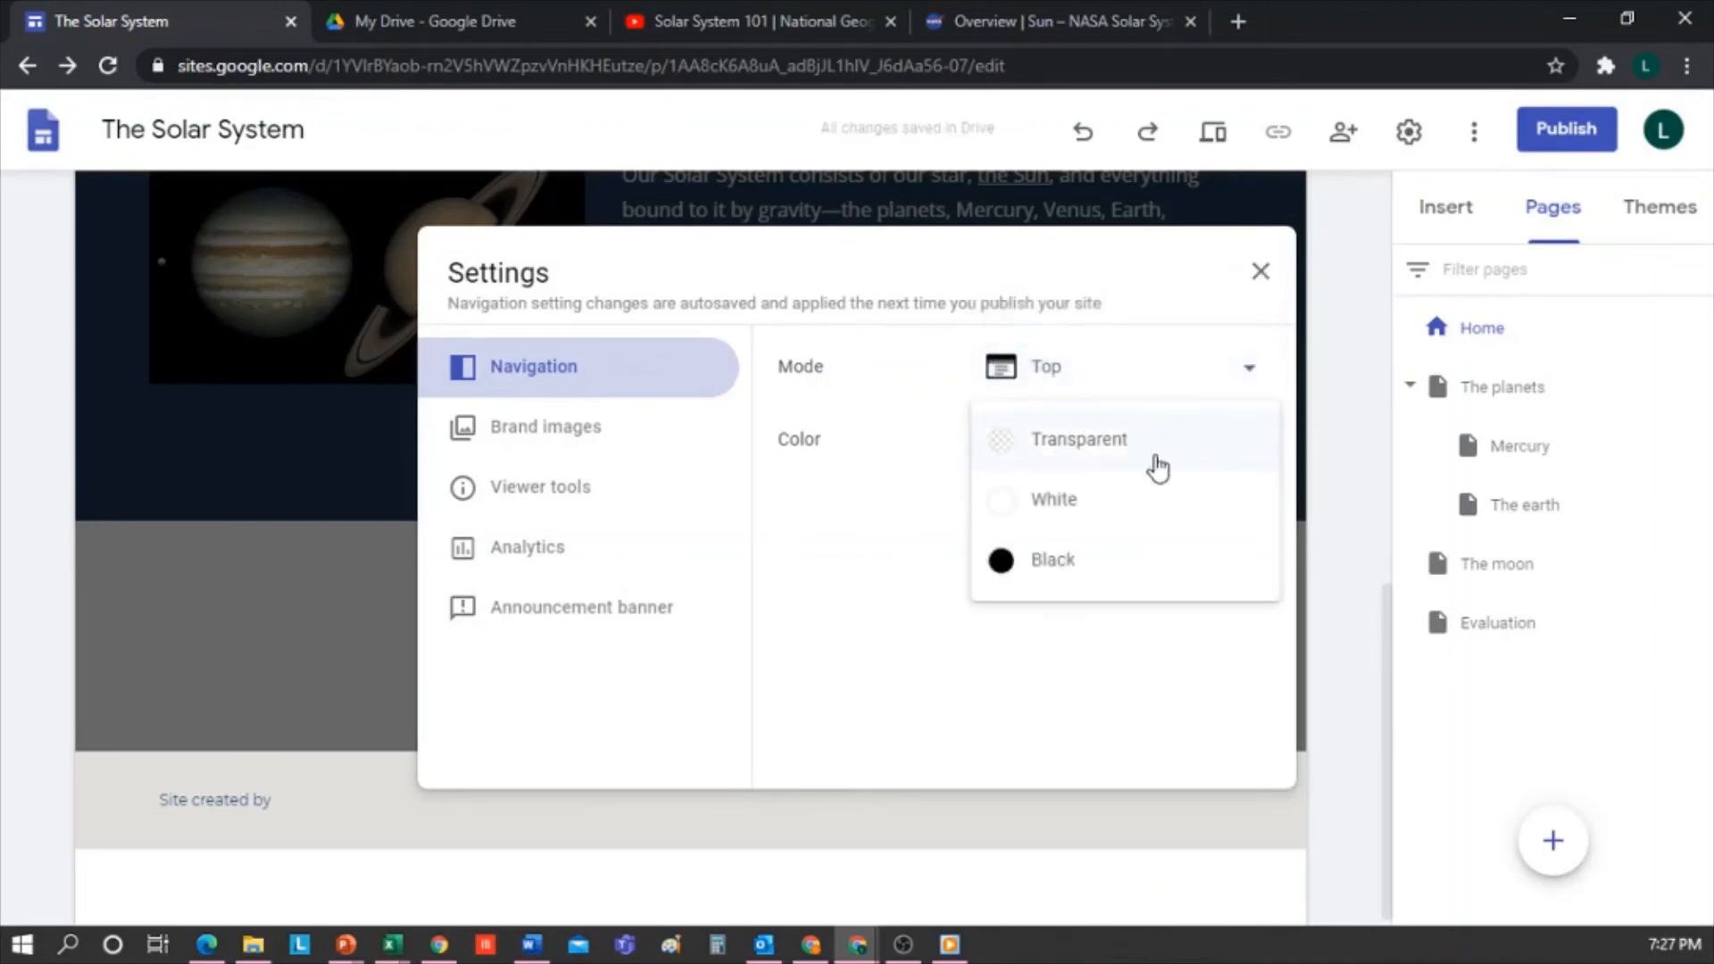
{"action": "left_click", "coordinate": [861, 505]}
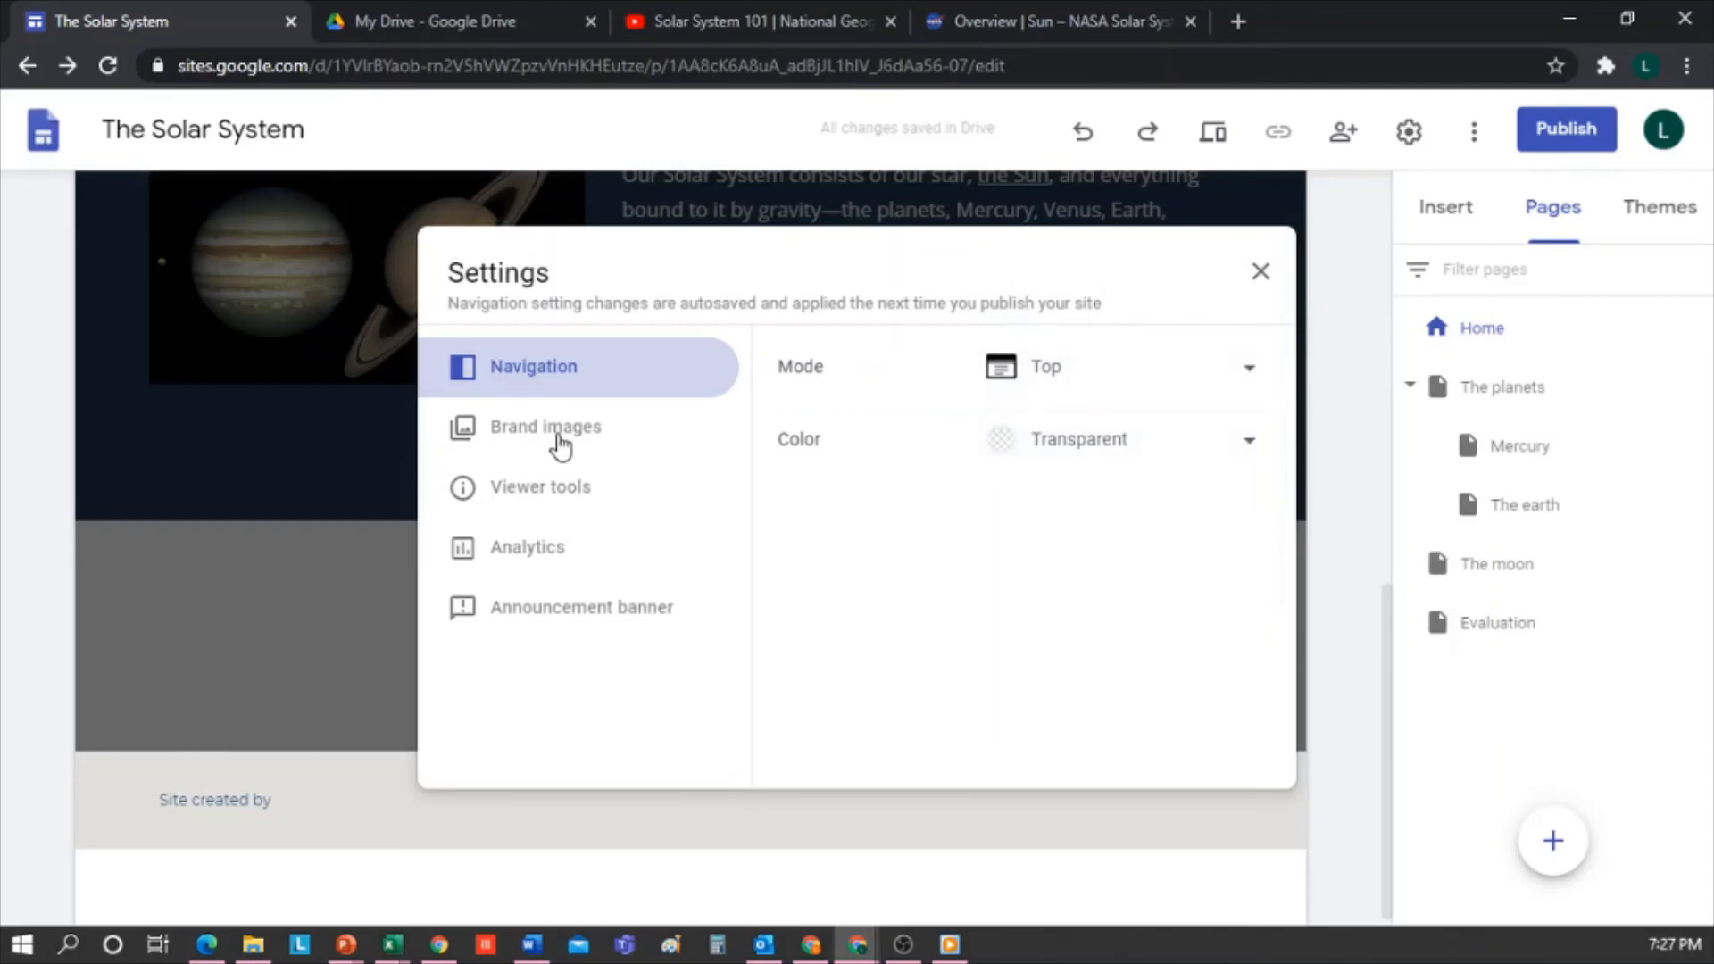
Review the site's brand image, viewer tool, analytics and announcement banner settings, and close the settings
{"action": "left_click", "coordinate": [554, 446]}
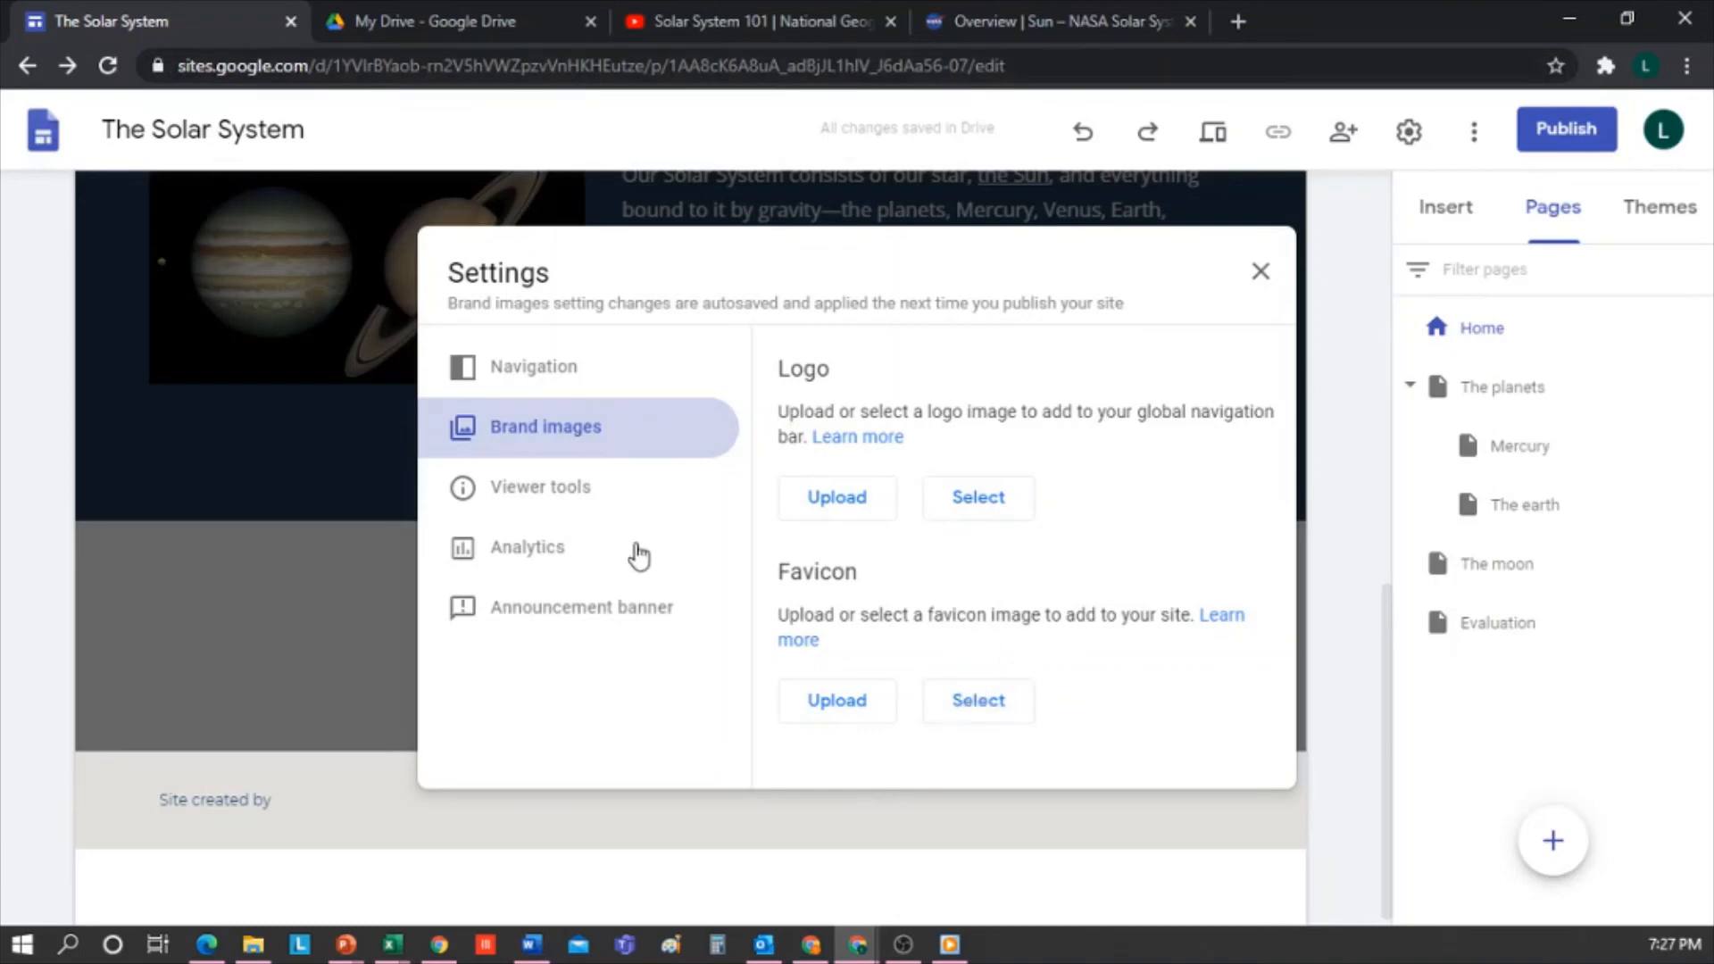
{"action": "left_click", "coordinate": [529, 500]}
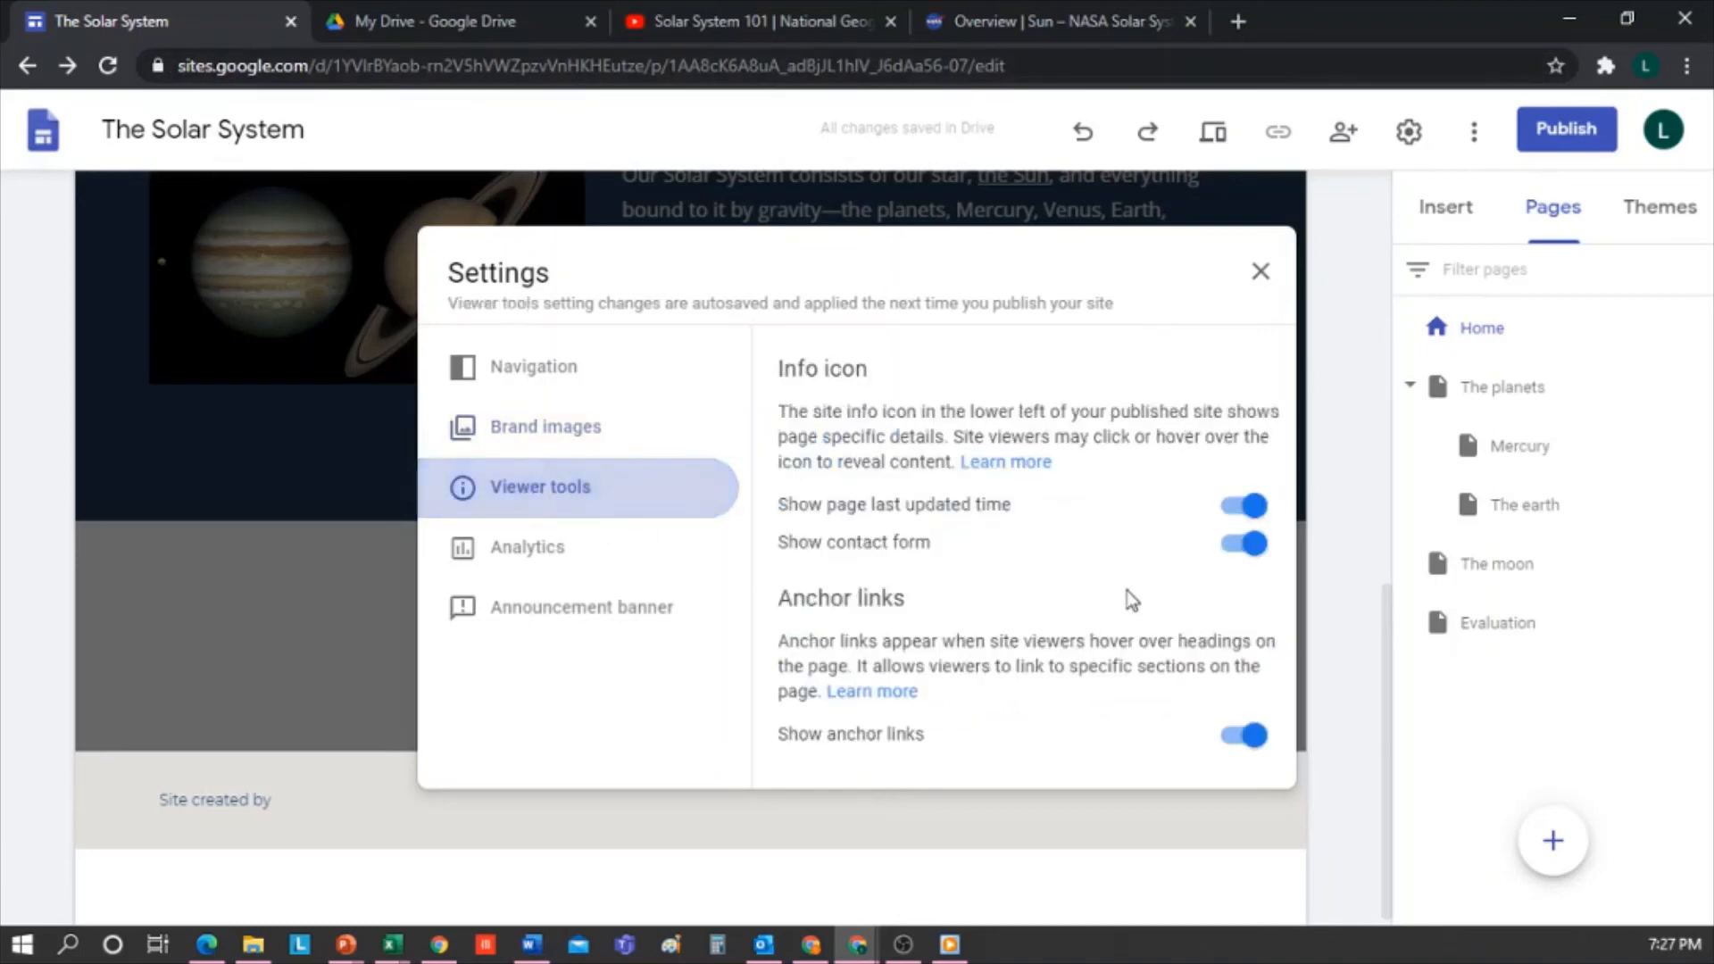
{"action": "left_click", "coordinate": [510, 564]}
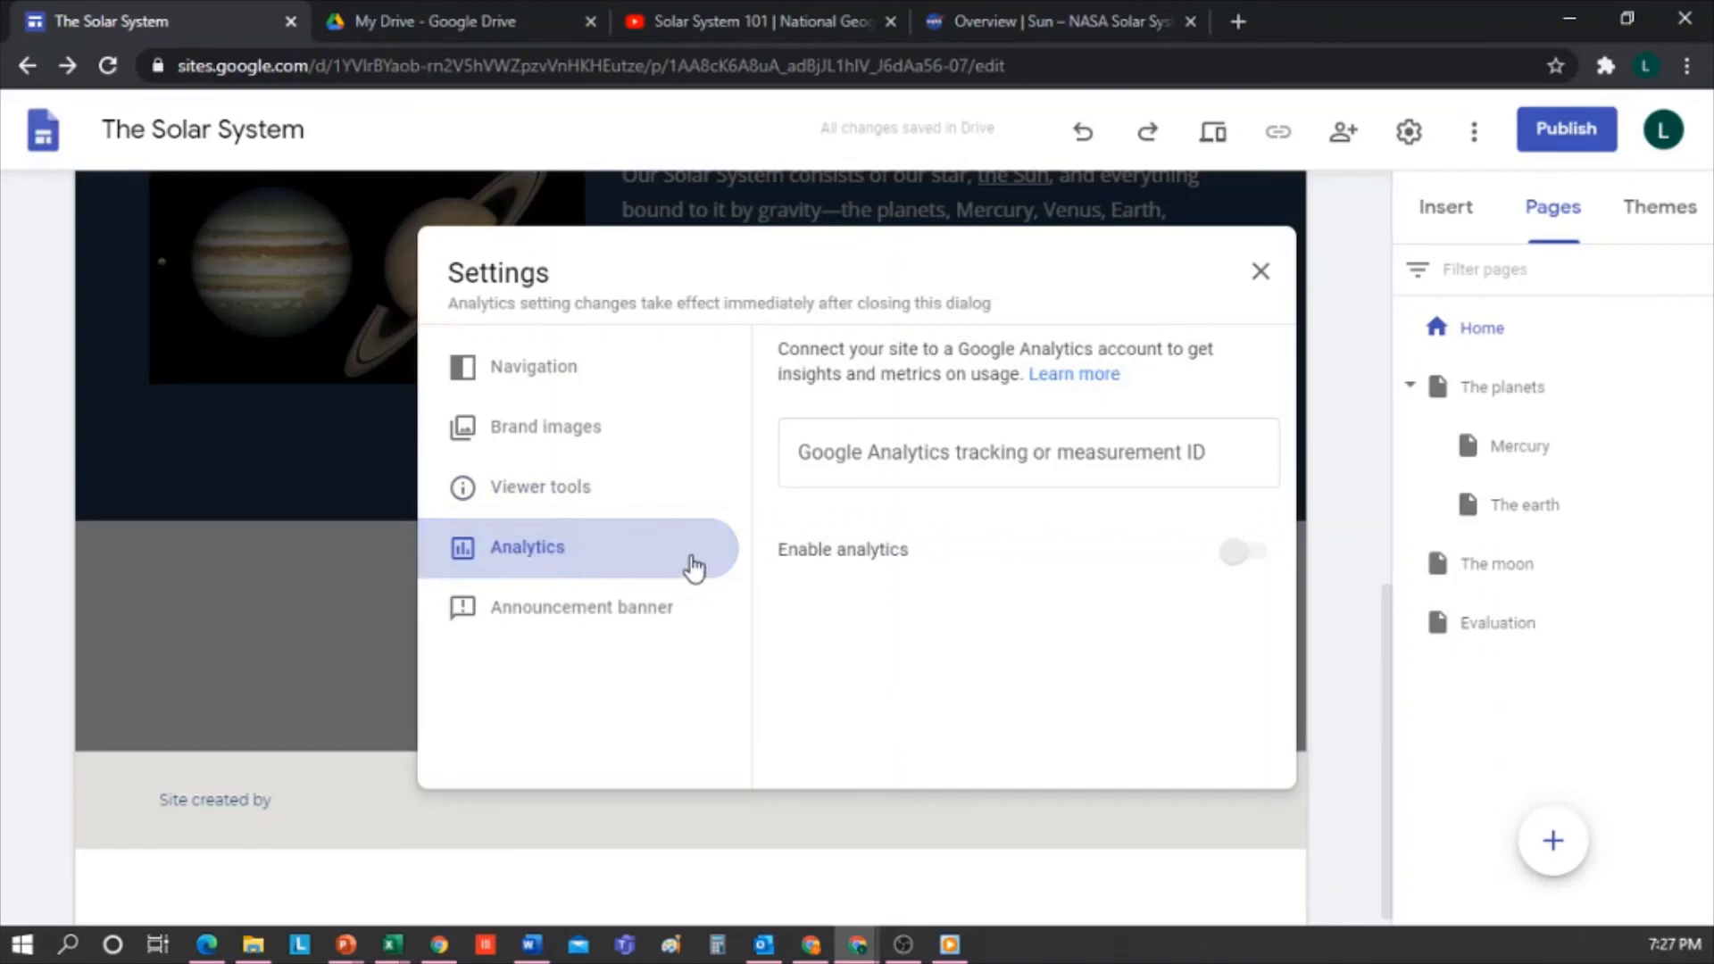
{"action": "left_click", "coordinate": [667, 616]}
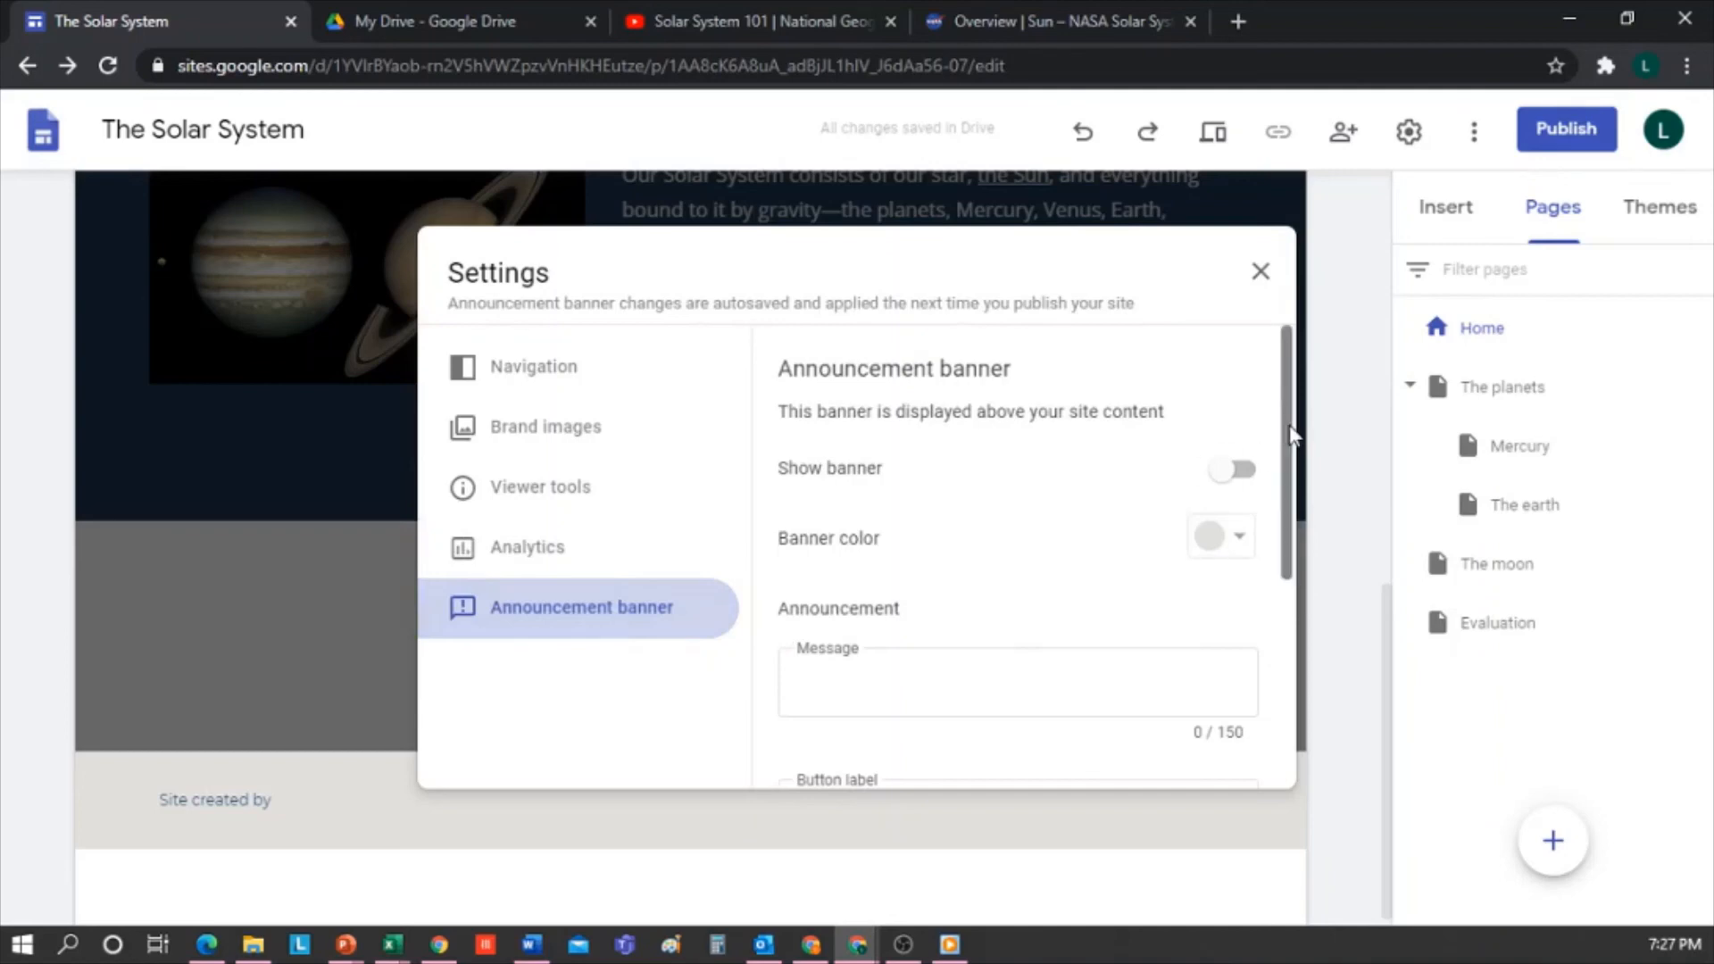
{"action": "left_click_drag", "start_coordinate": [1291, 438], "coordinate": [1295, 671]}
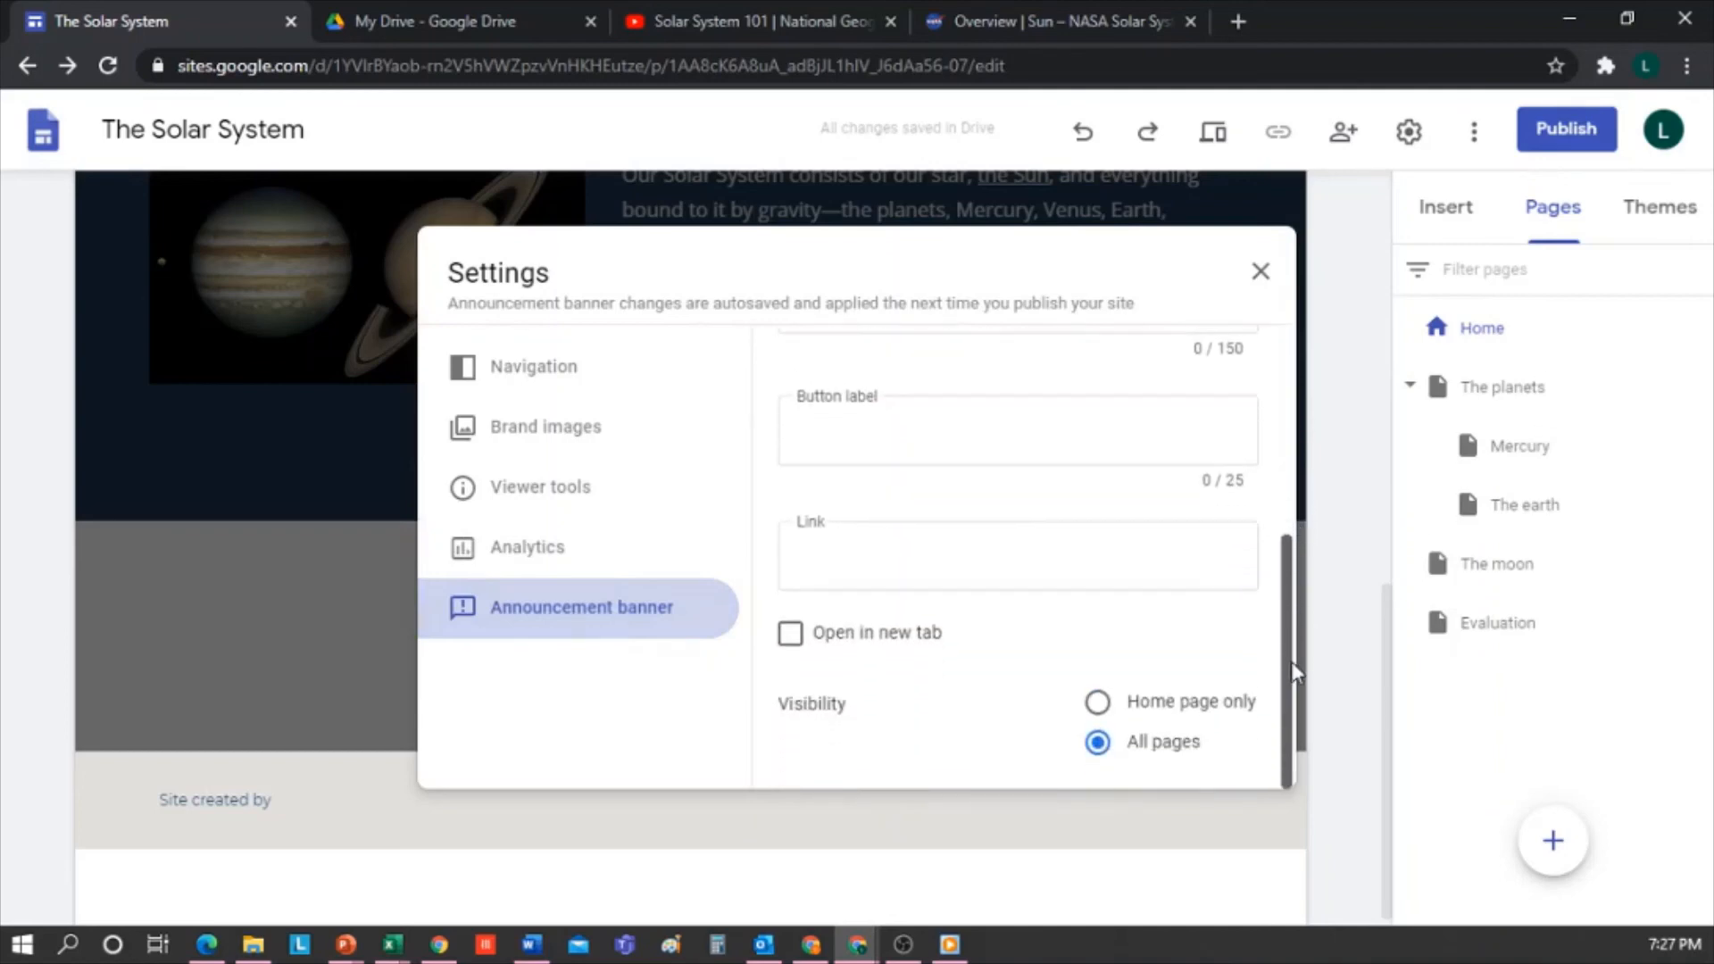
{"action": "scroll", "coordinate": [1207, 540], "scroll_direction": "up", "scroll_amount": 5}
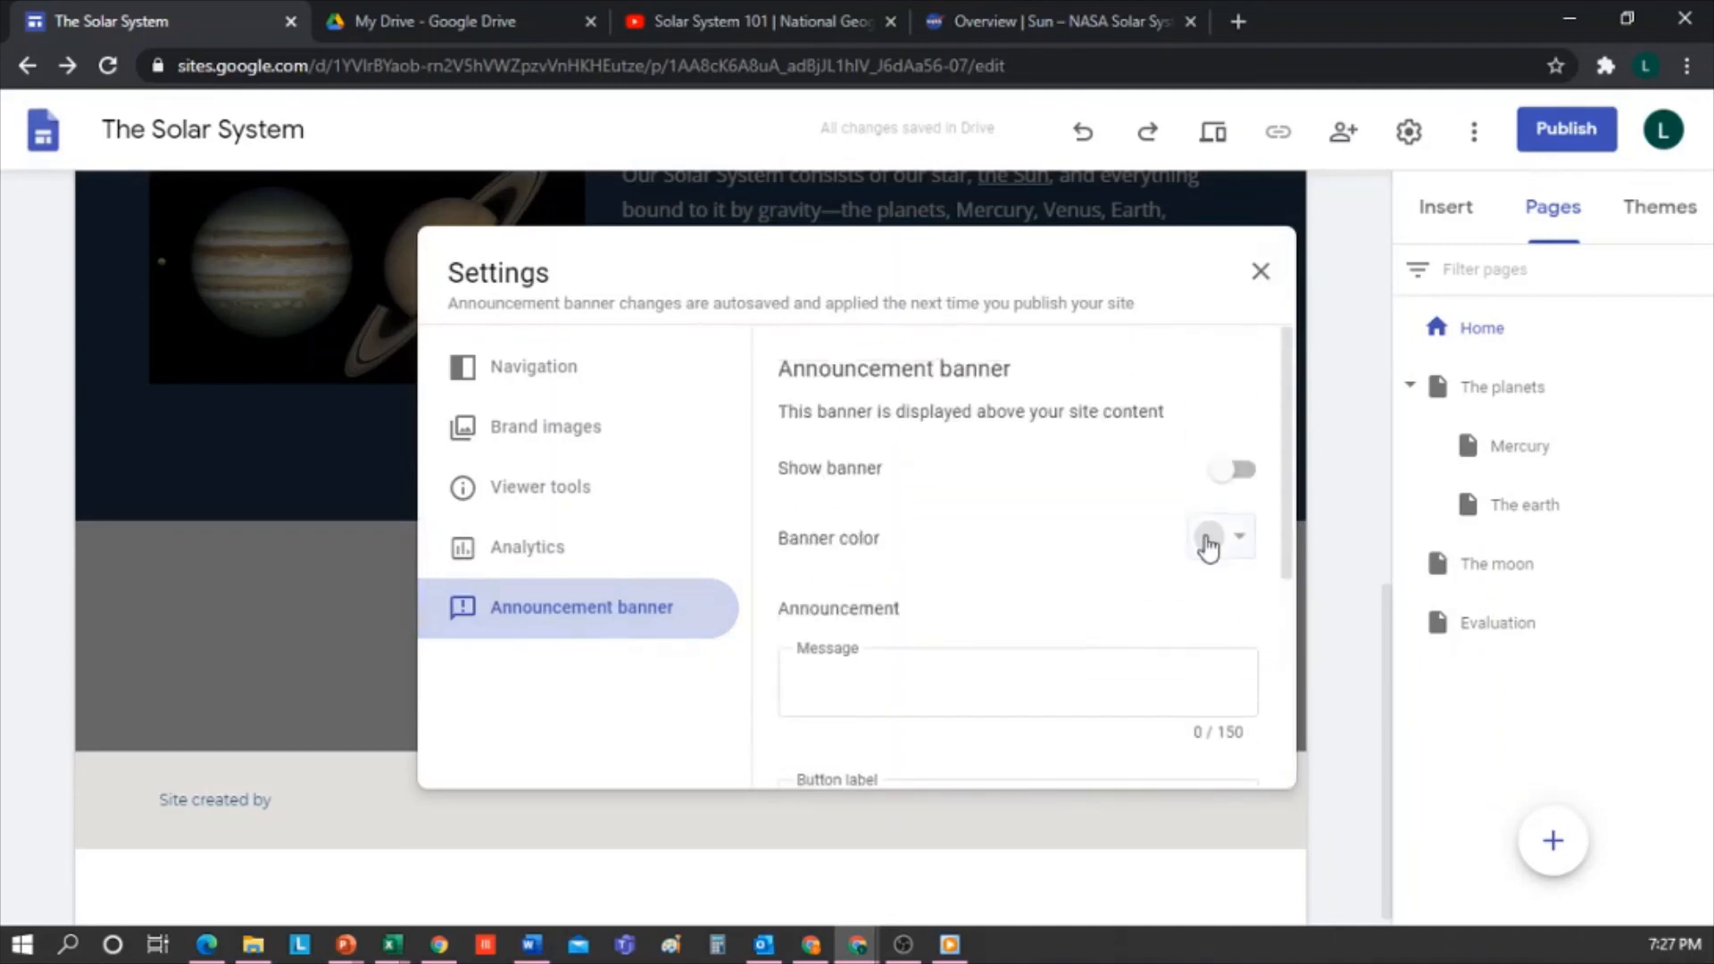
{"action": "scroll", "coordinate": [1200, 549], "scroll_direction": "down", "scroll_amount": 5}
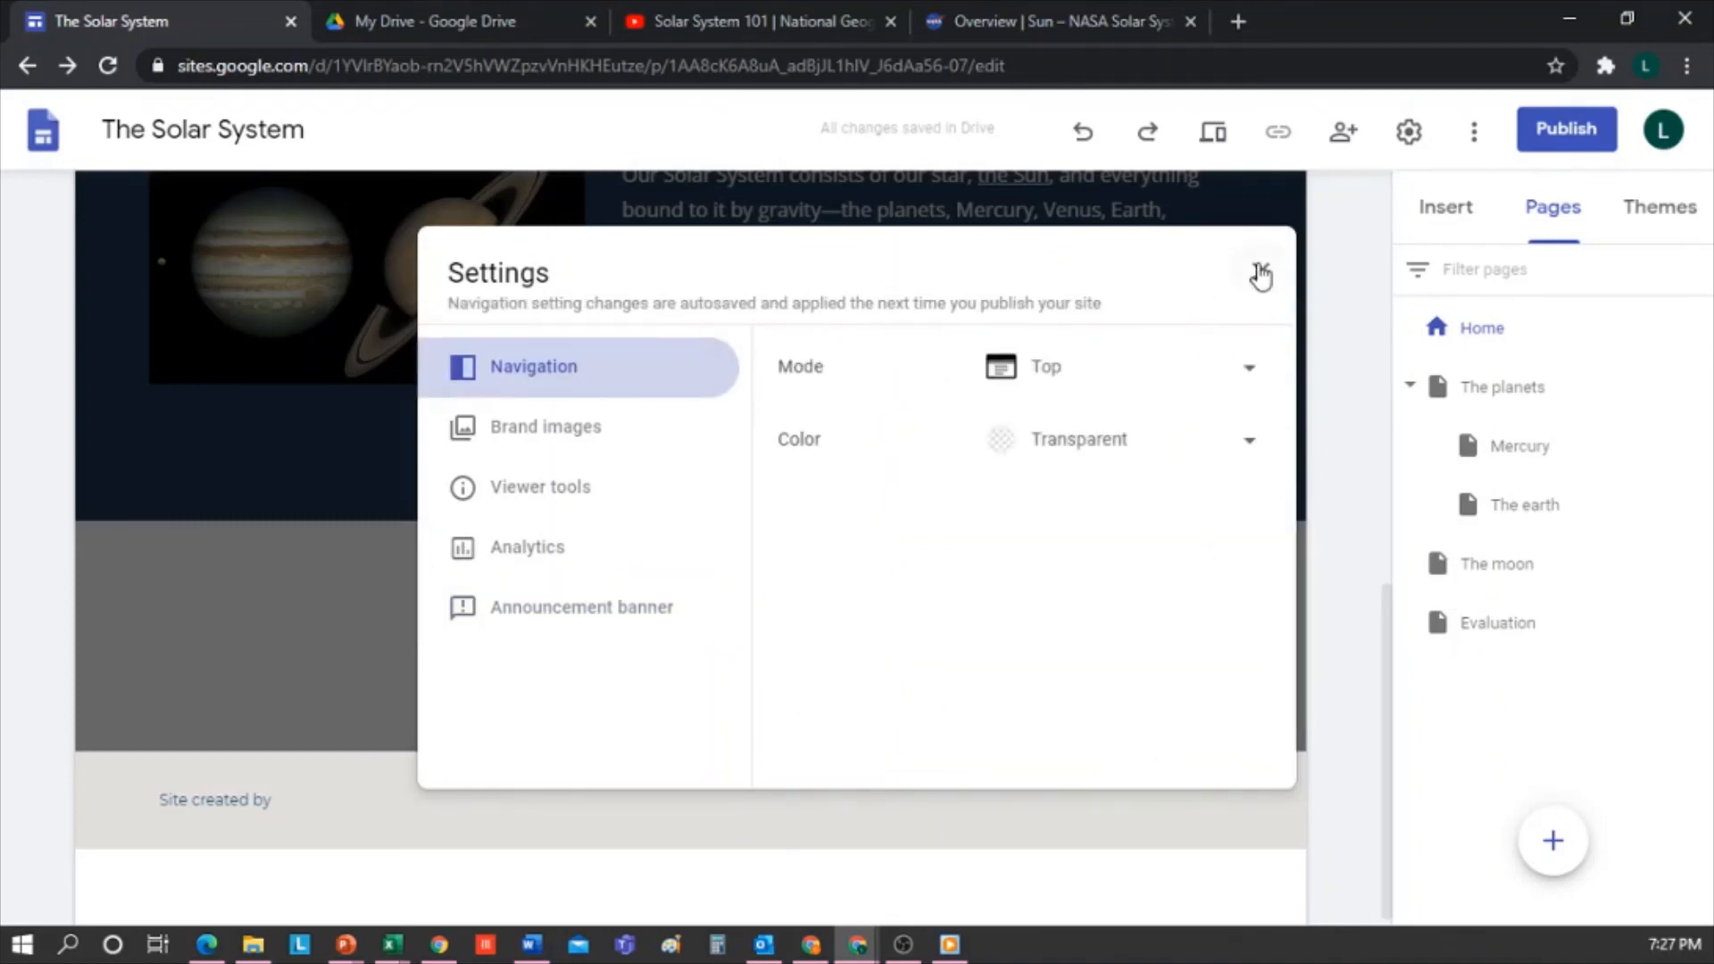
{"action": "left_click", "coordinate": [1261, 272]}
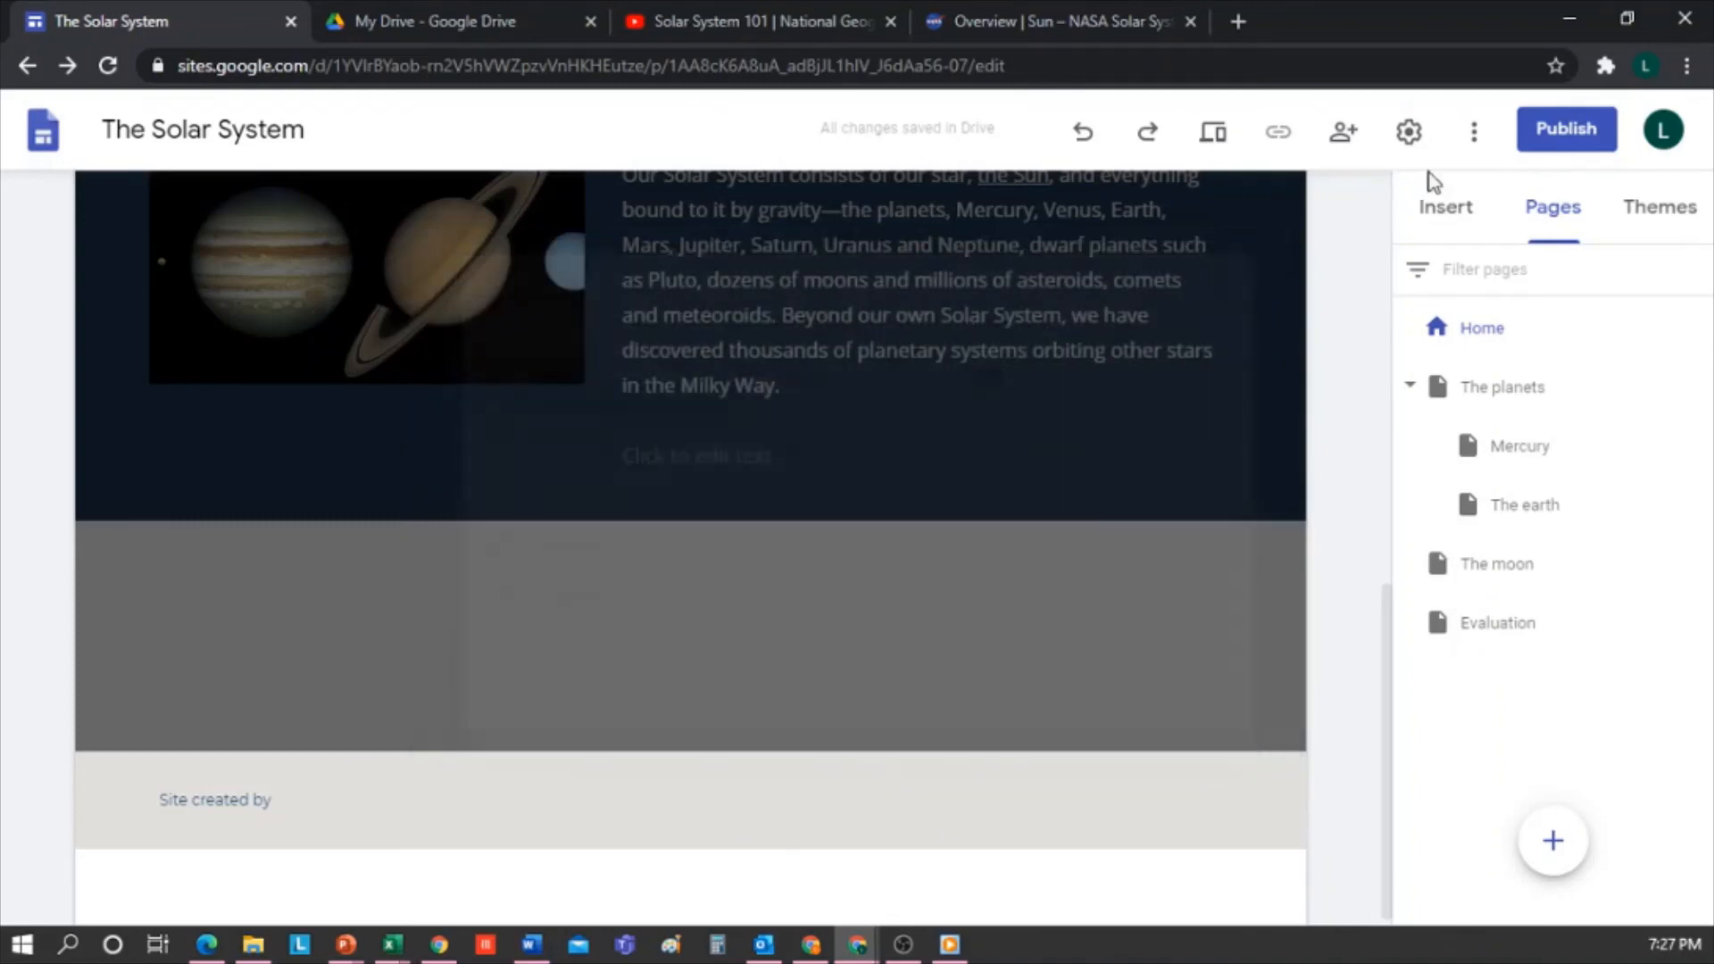
{"action": "left_click", "coordinate": [1473, 143]}
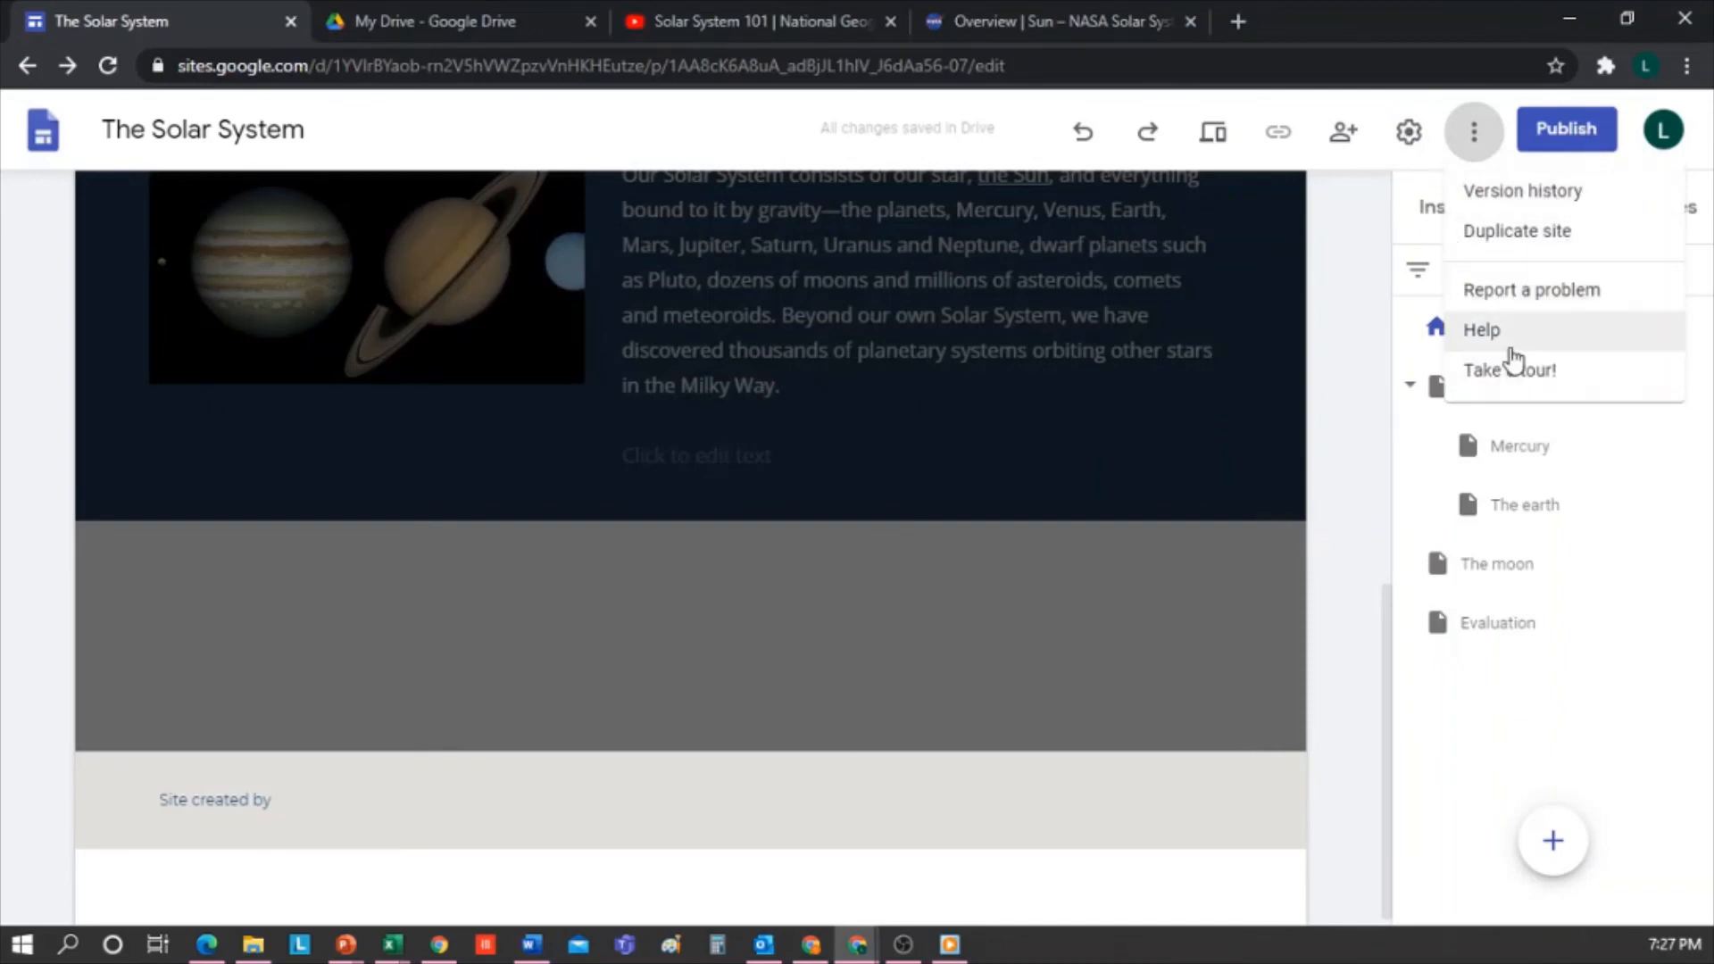
{"action": "left_click", "coordinate": [1344, 205]}
{"action": "scroll", "coordinate": [1365, 254], "scroll_direction": "up", "scroll_amount": 10}
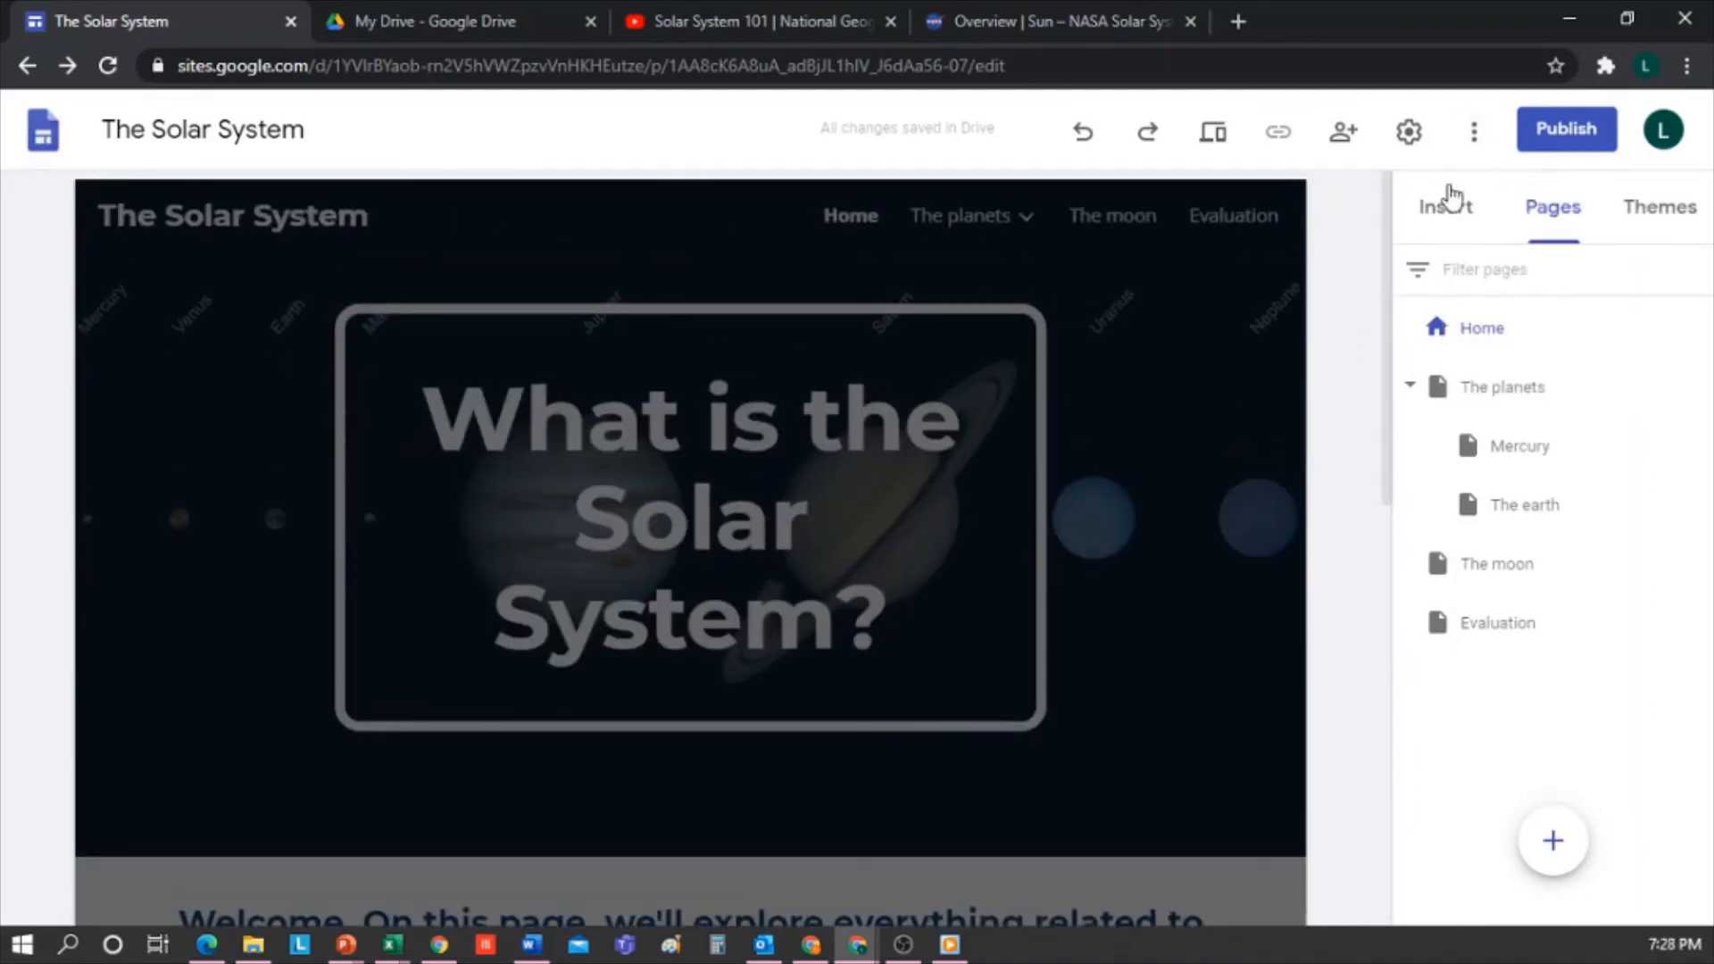
Check the draft and published-site link access options, and publish the site at the web address the-solar-system
{"action": "left_click", "coordinate": [1553, 129]}
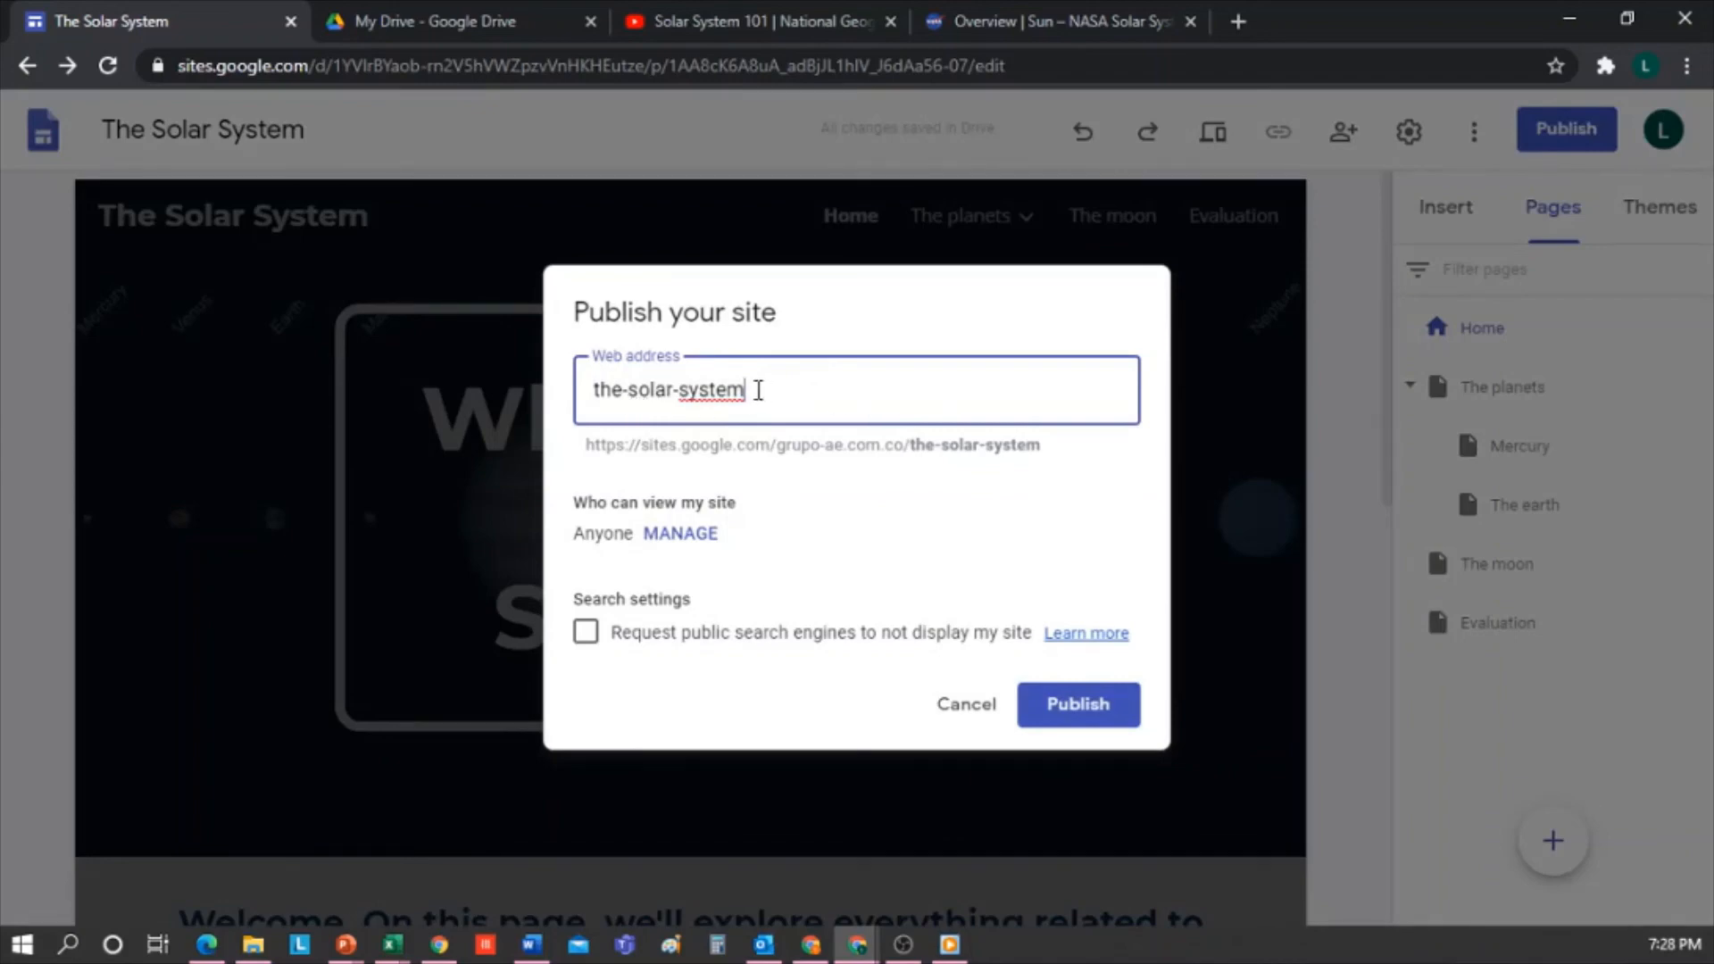
{"action": "left_click", "coordinate": [667, 533]}
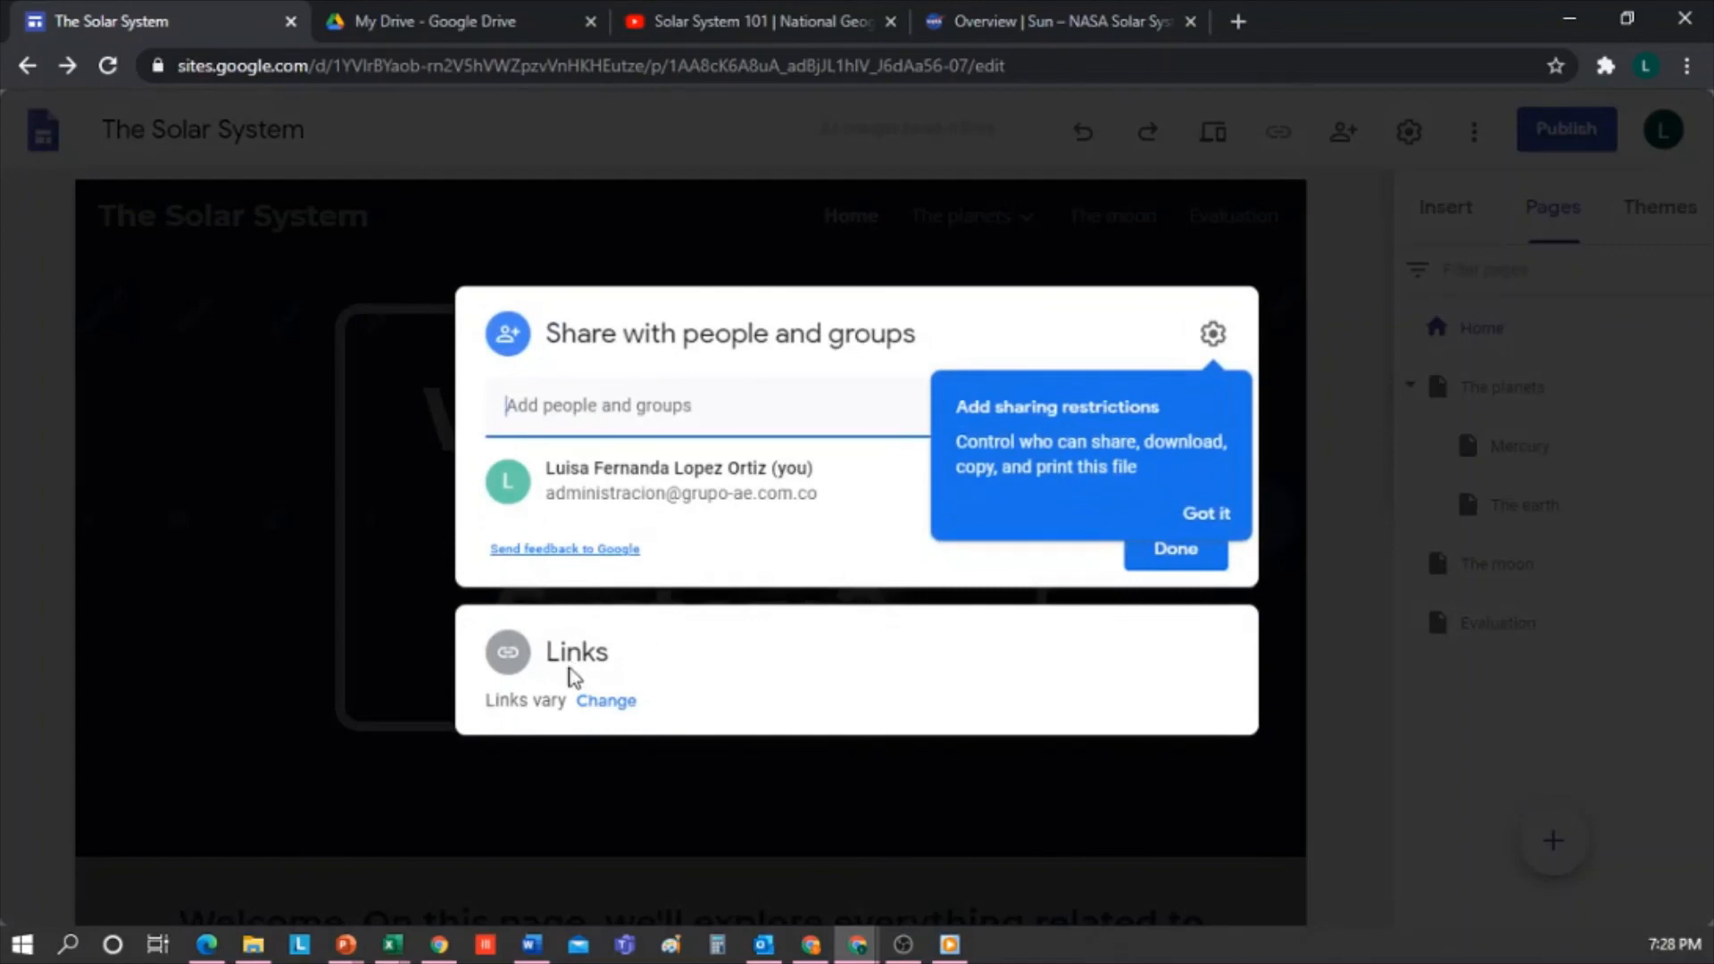
{"action": "left_click", "coordinate": [598, 701]}
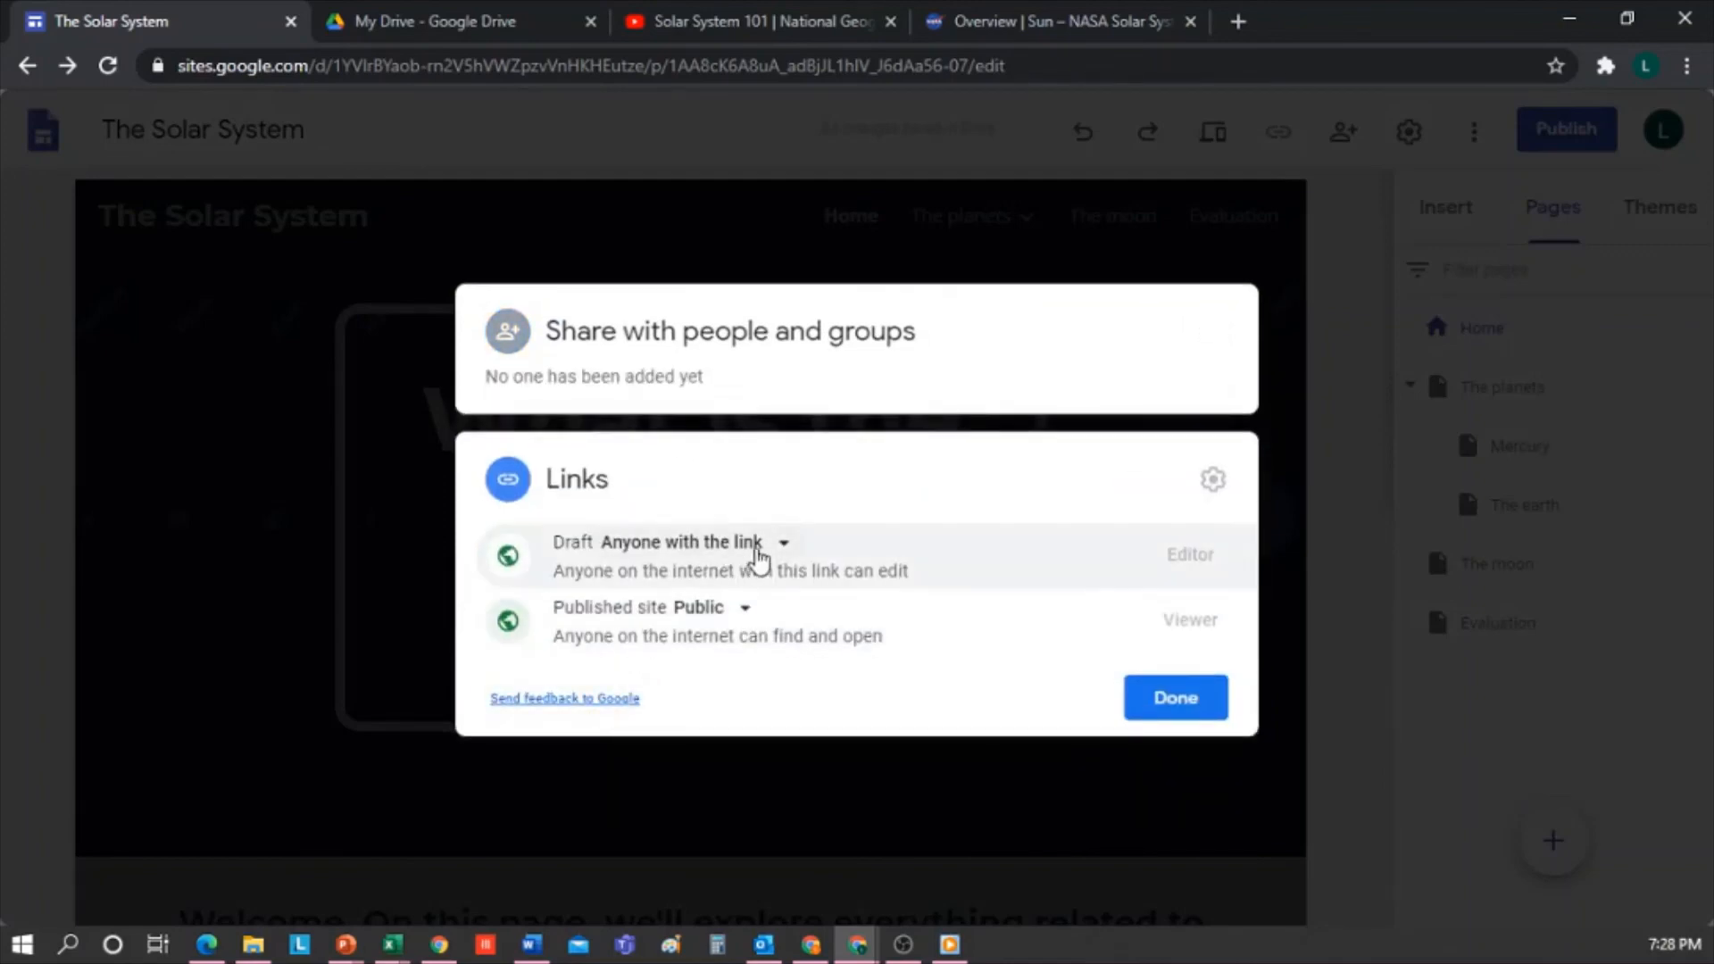
{"action": "left_click", "coordinate": [784, 543]}
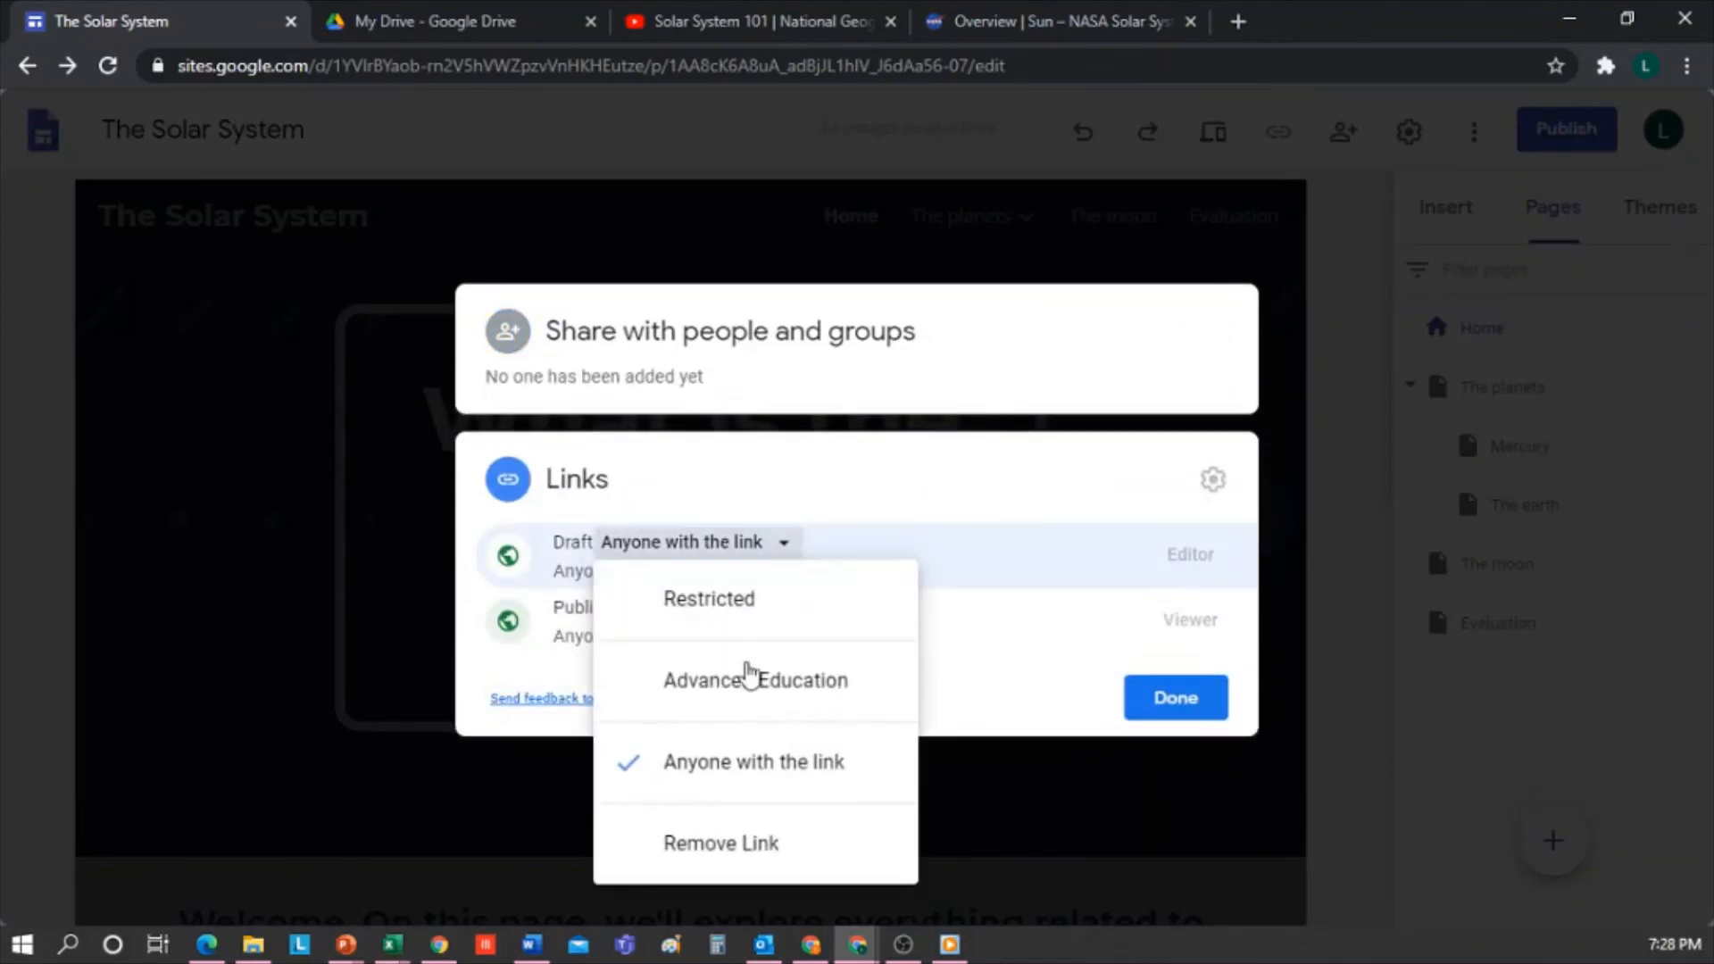
{"action": "left_click", "coordinate": [839, 547]}
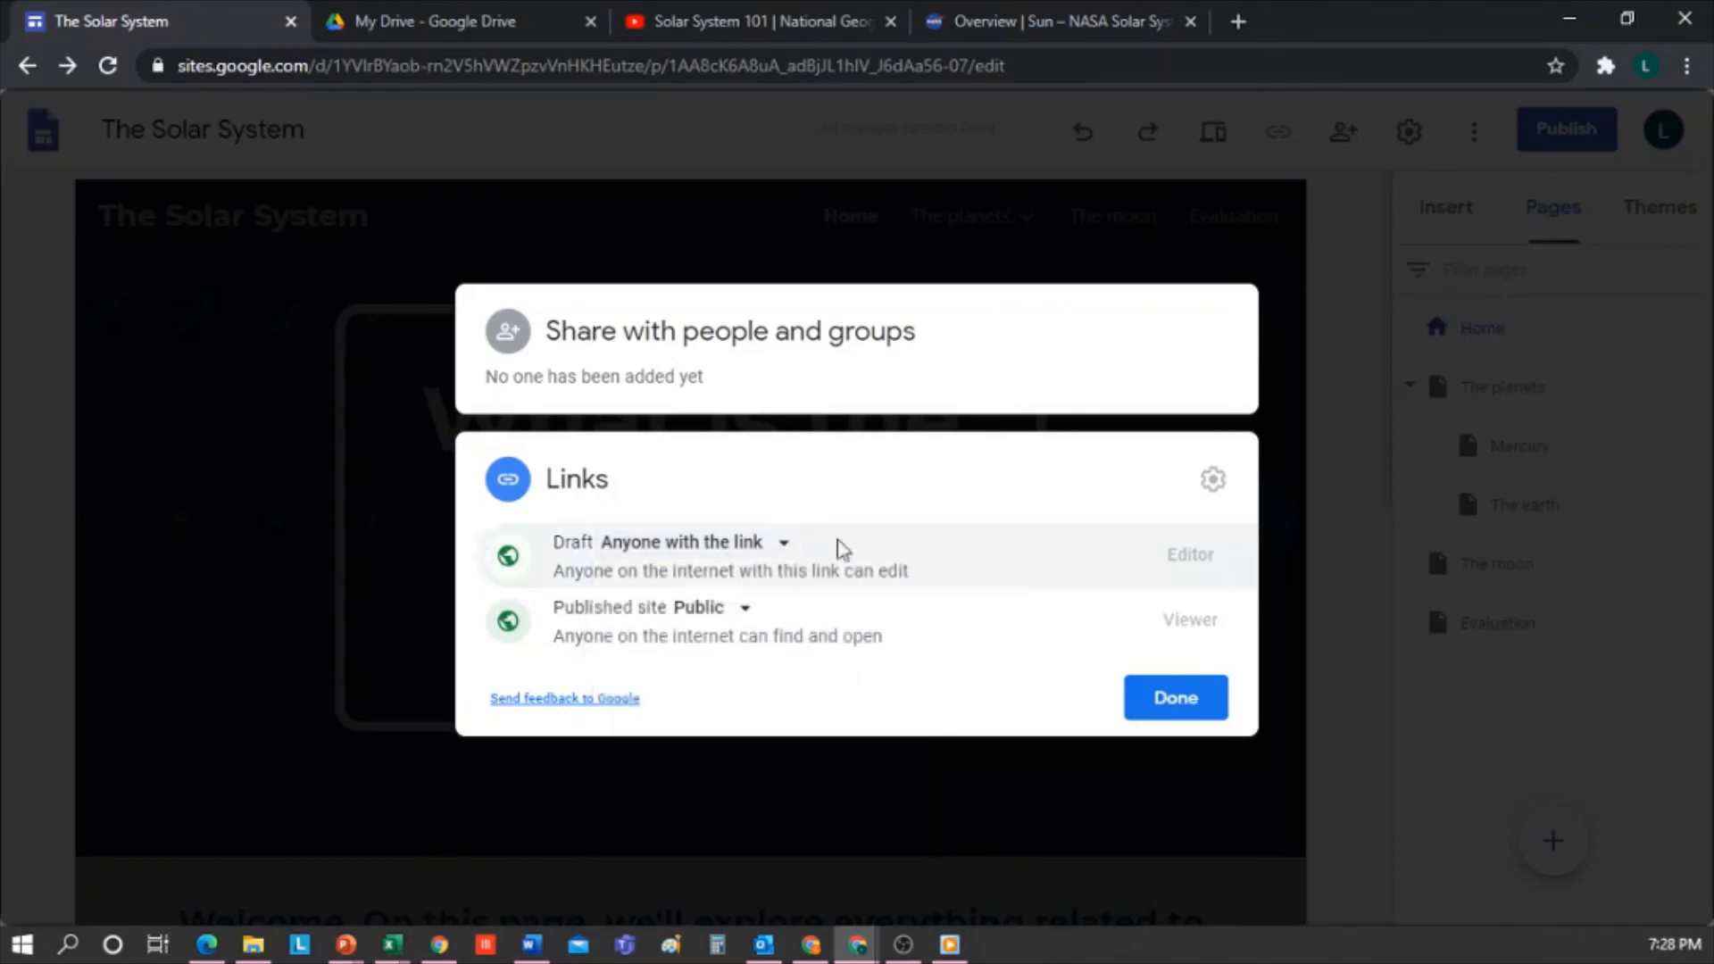
{"action": "left_click", "coordinate": [748, 614]}
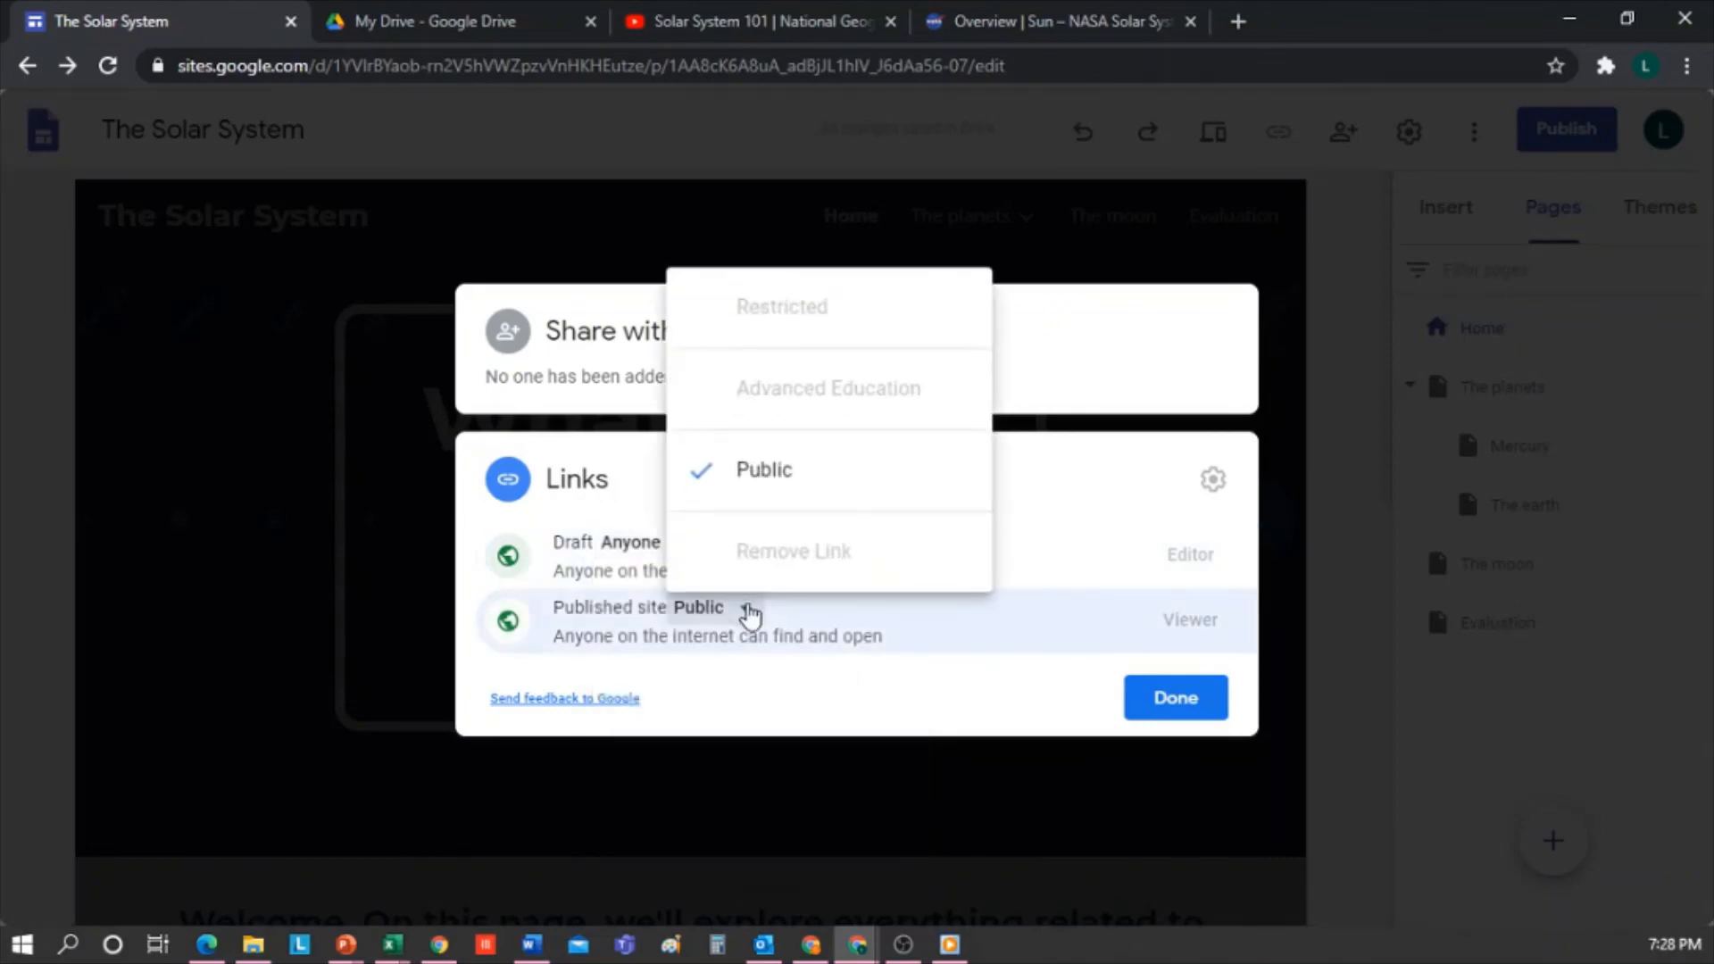
{"action": "left_click", "coordinate": [1114, 498]}
{"action": "left_click", "coordinate": [1214, 707]}
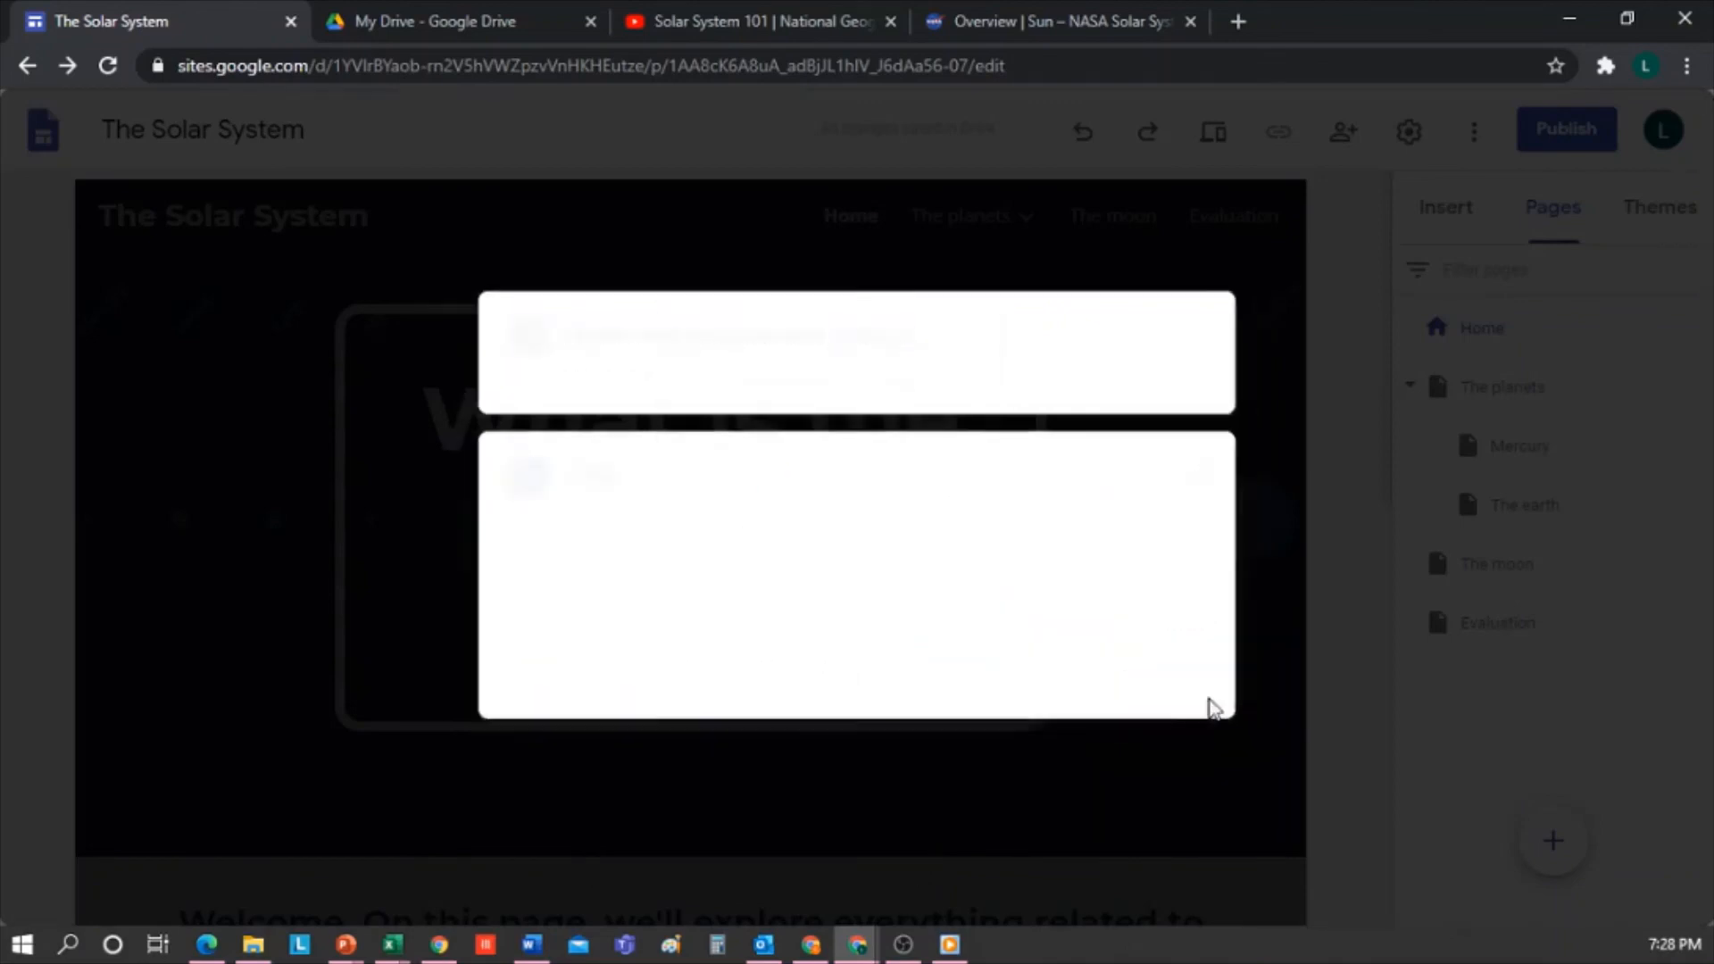
{"action": "left_click", "coordinate": [1098, 710]}
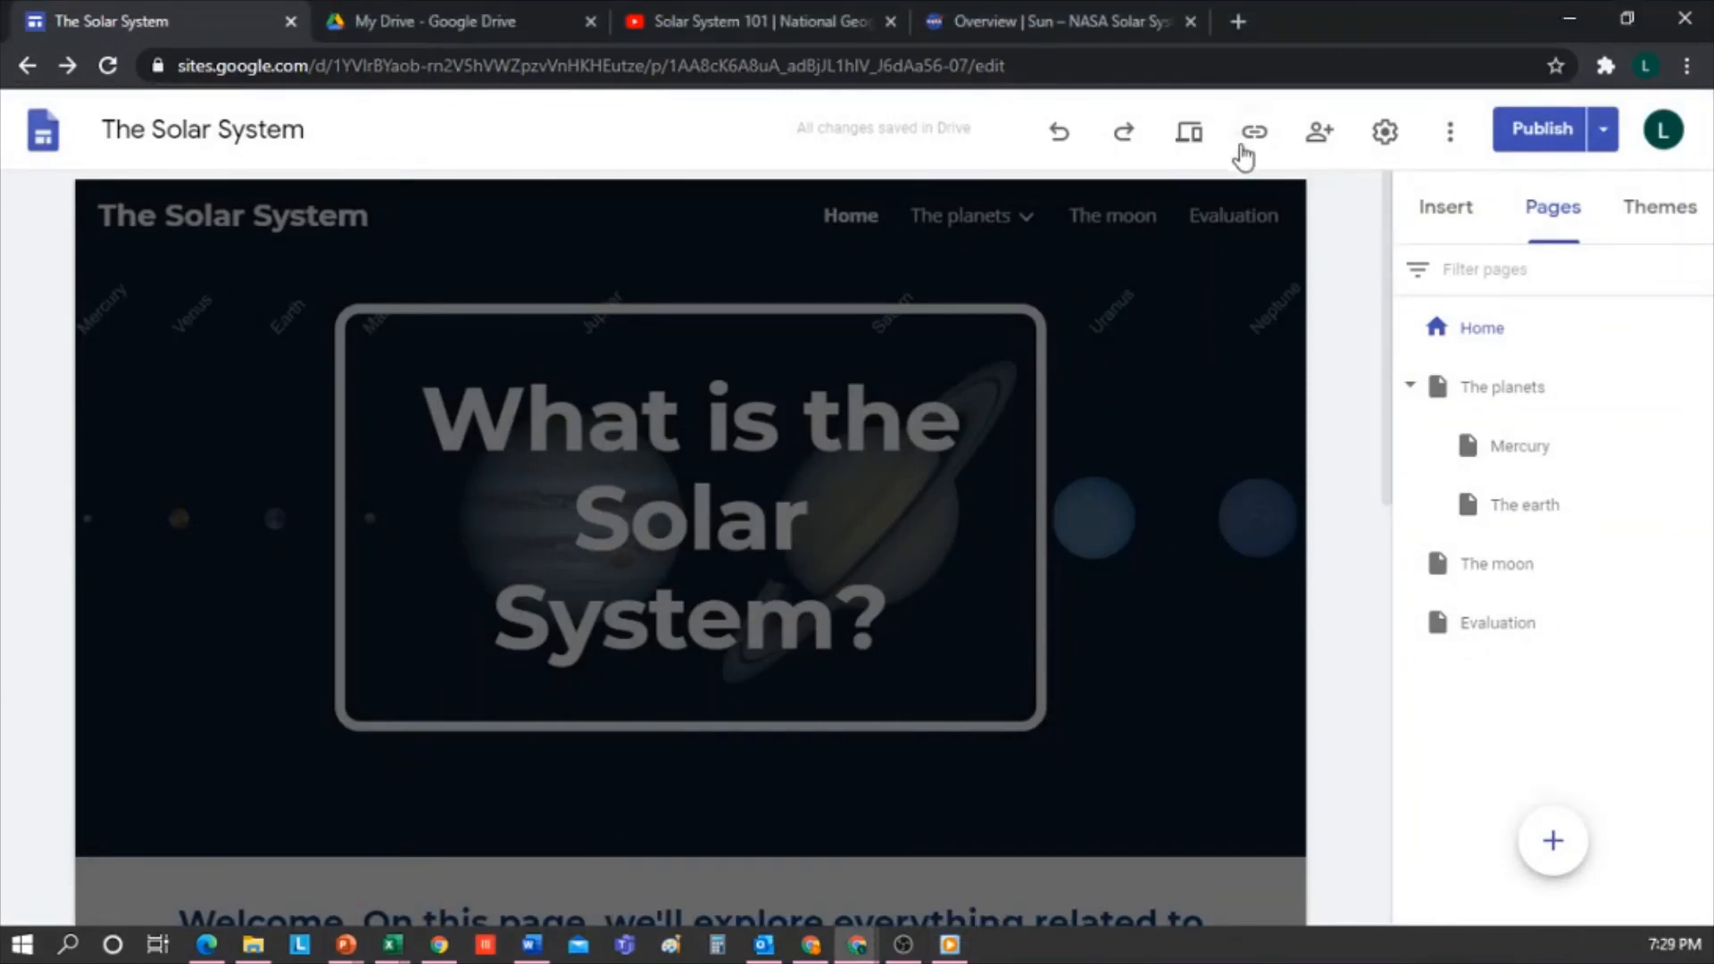
Copy the published site's link and open it in a new Incognito window
{"action": "left_click", "coordinate": [1254, 134]}
{"action": "left_click", "coordinate": [1133, 521]}
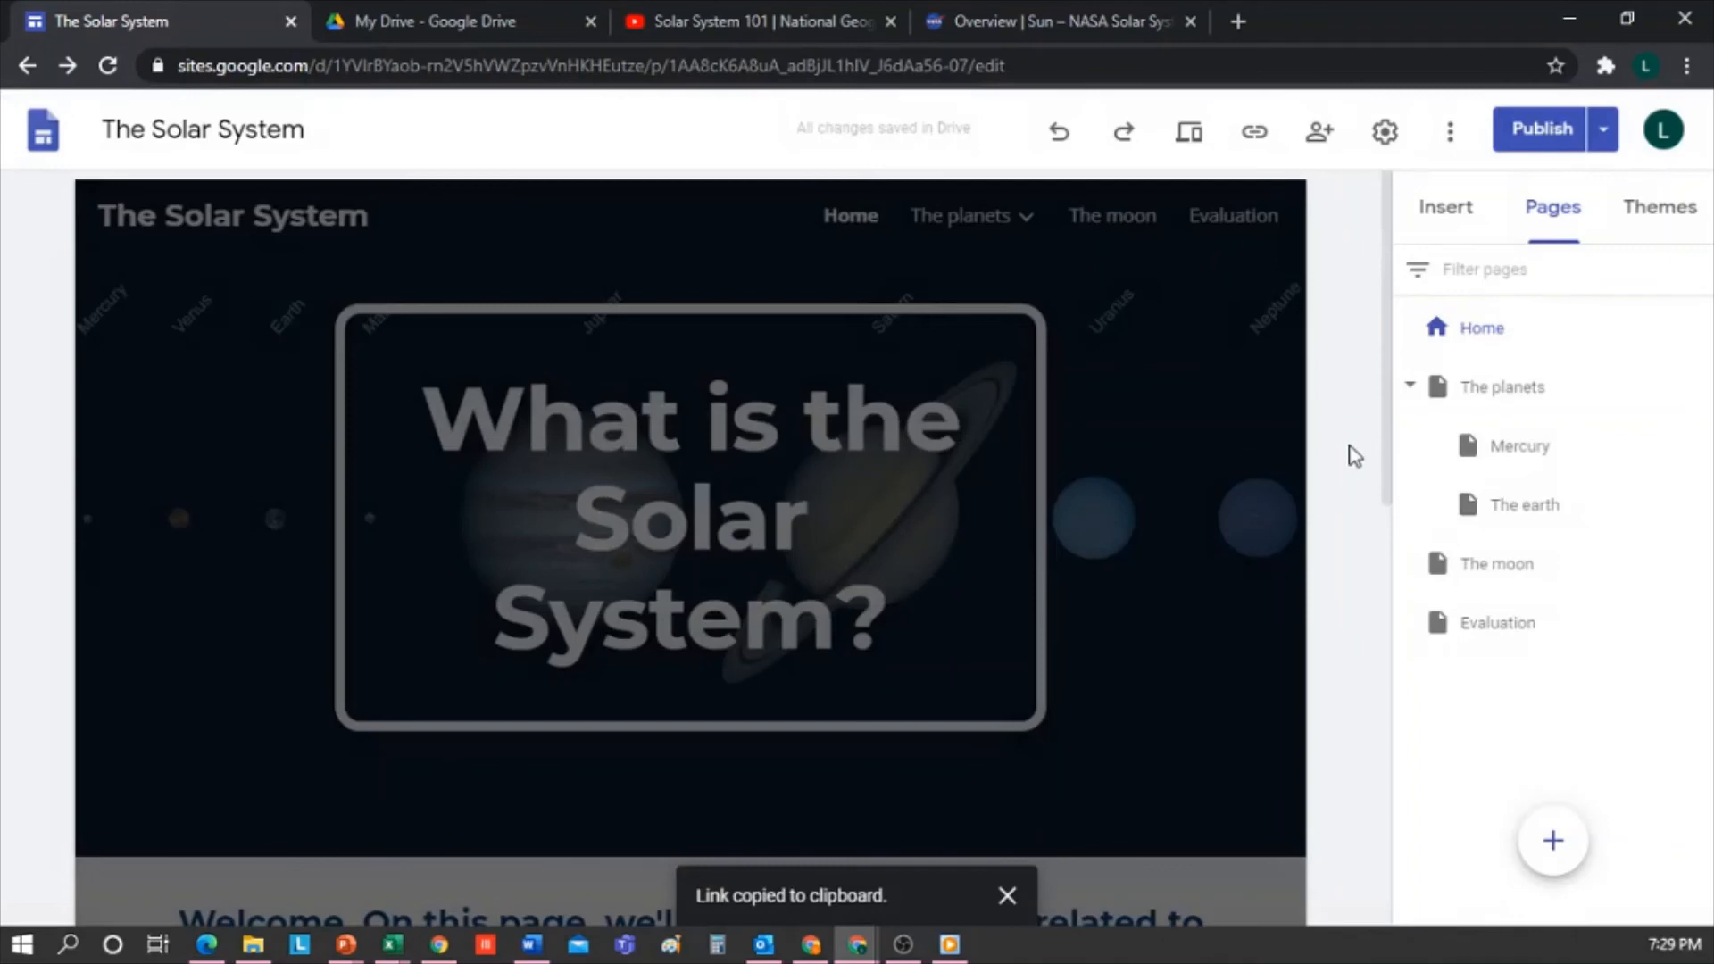
{"action": "key", "text": "ctrl+shift+n"}
{"action": "key", "text": "ctrl+v"}
{"action": "key", "text": "Return"}
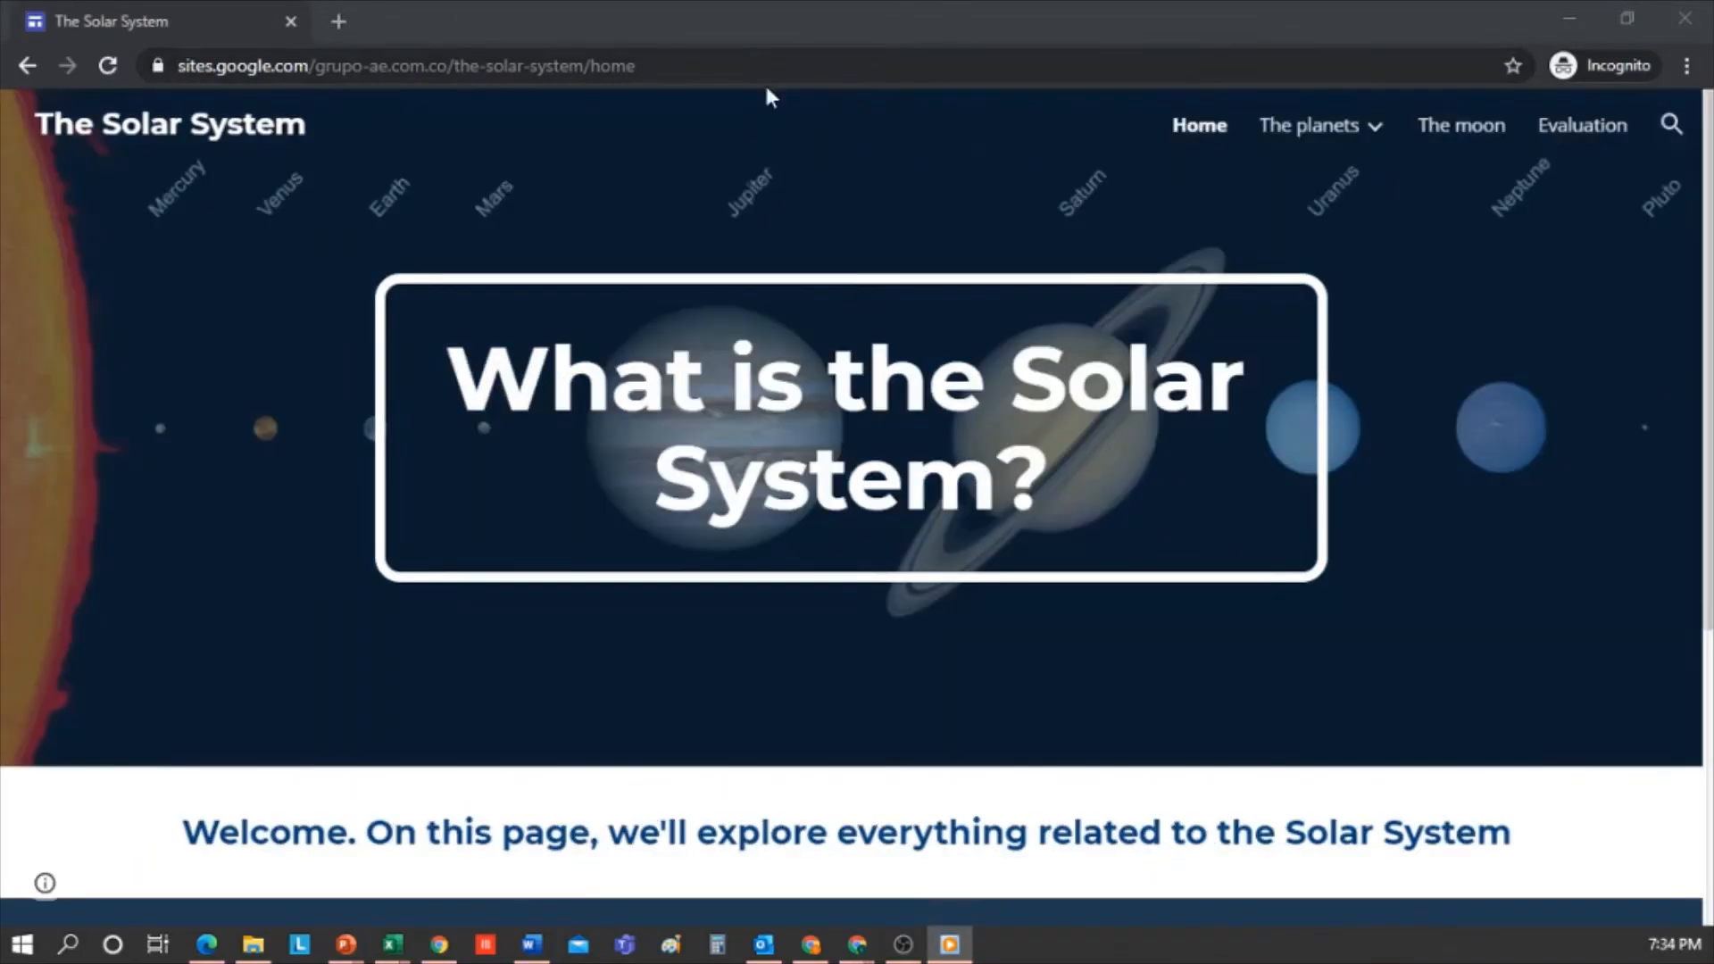
Review the published Home page, and expand and look through the section on which planets make up the Solar System on The planets page
{"action": "scroll", "coordinate": [1468, 505], "scroll_direction": "down", "scroll_amount": 5}
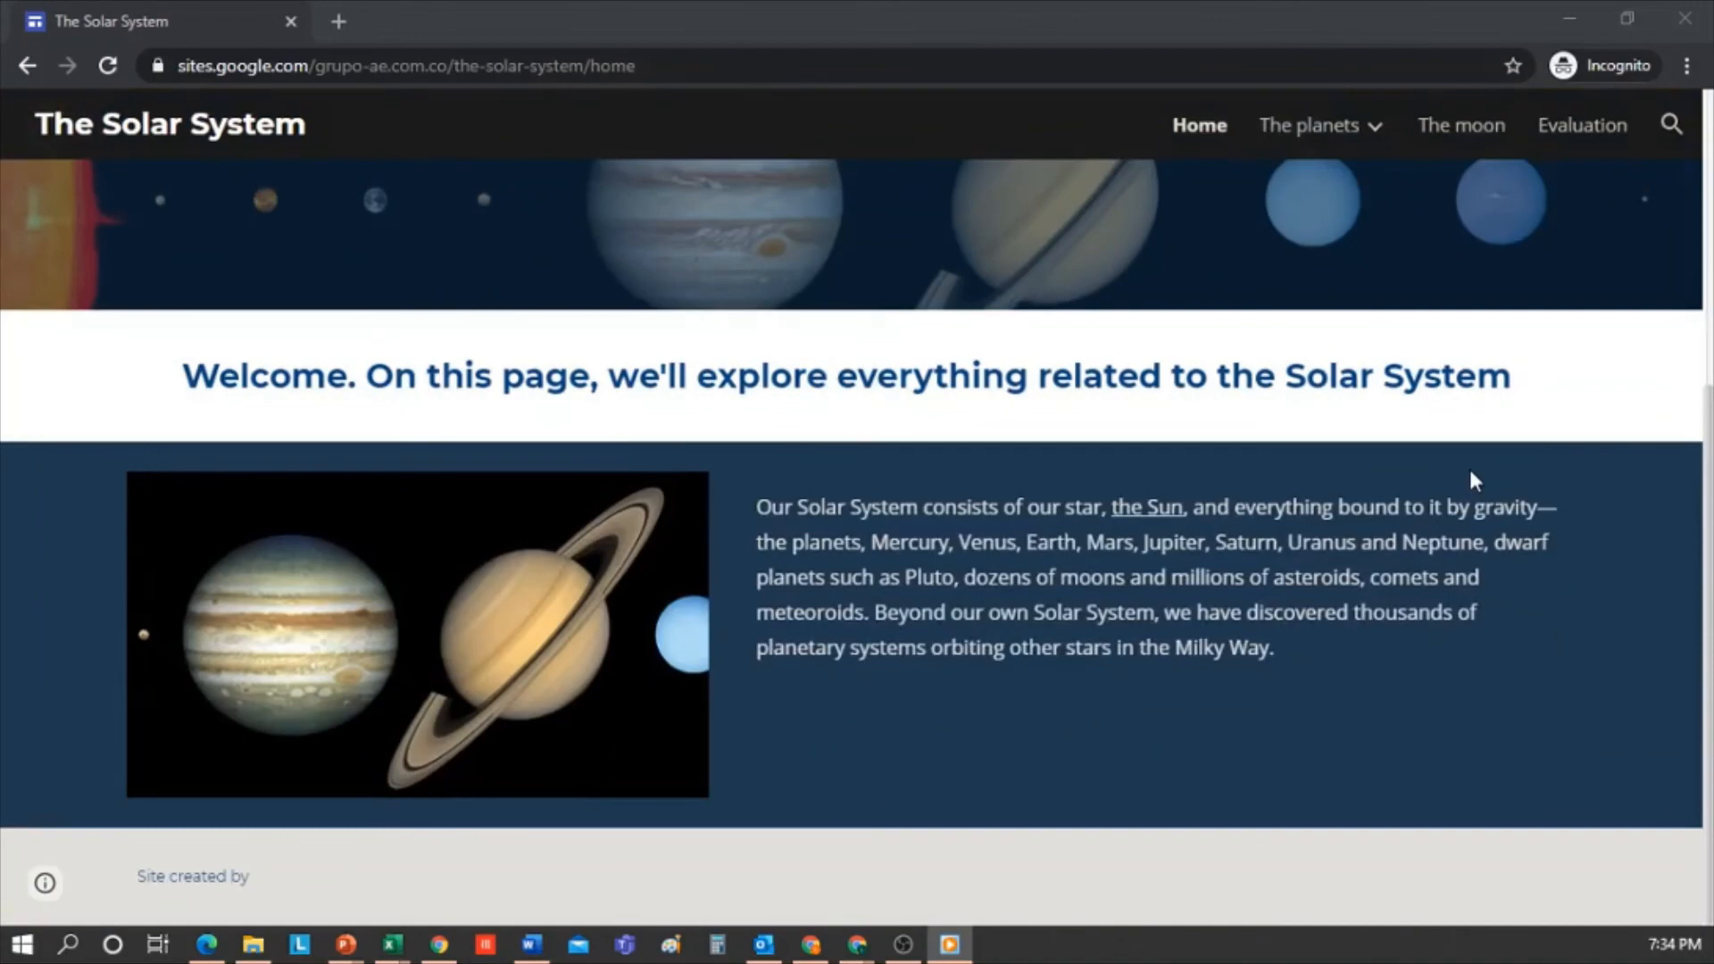
{"action": "scroll", "coordinate": [1471, 475], "scroll_direction": "up", "scroll_amount": 5}
{"action": "scroll", "coordinate": [1471, 475], "scroll_direction": "down", "scroll_amount": 5}
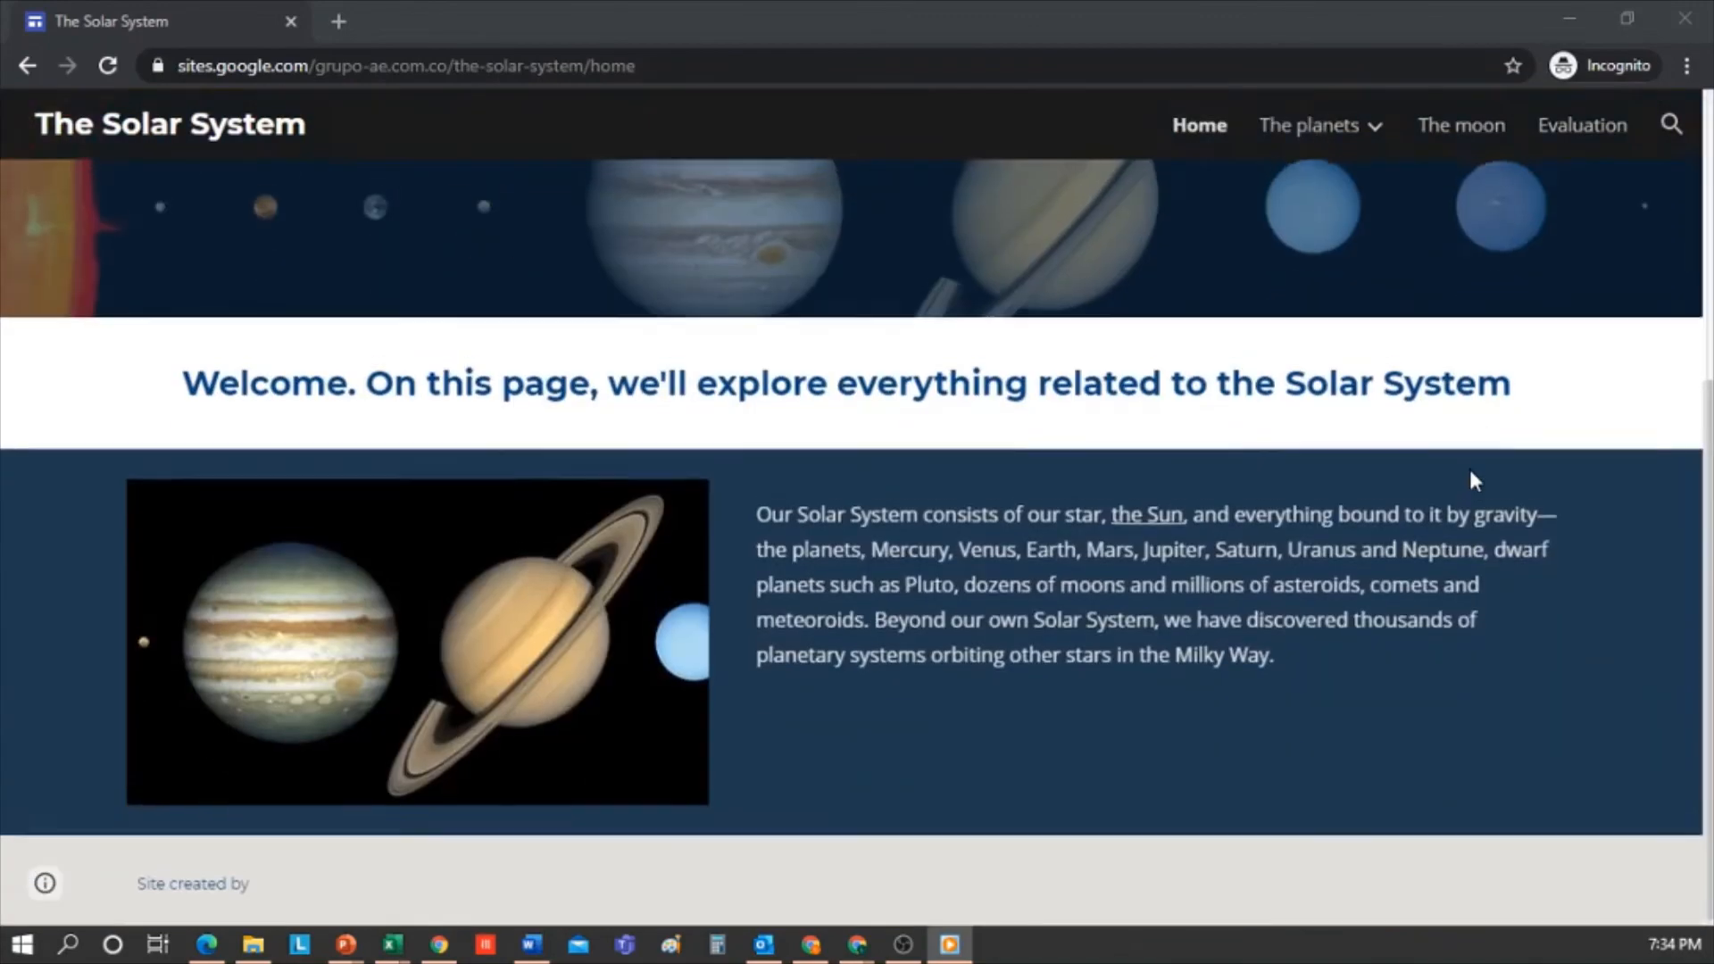
{"action": "scroll", "coordinate": [1471, 480], "scroll_direction": "up", "scroll_amount": 5}
{"action": "left_click", "coordinate": [1321, 126]}
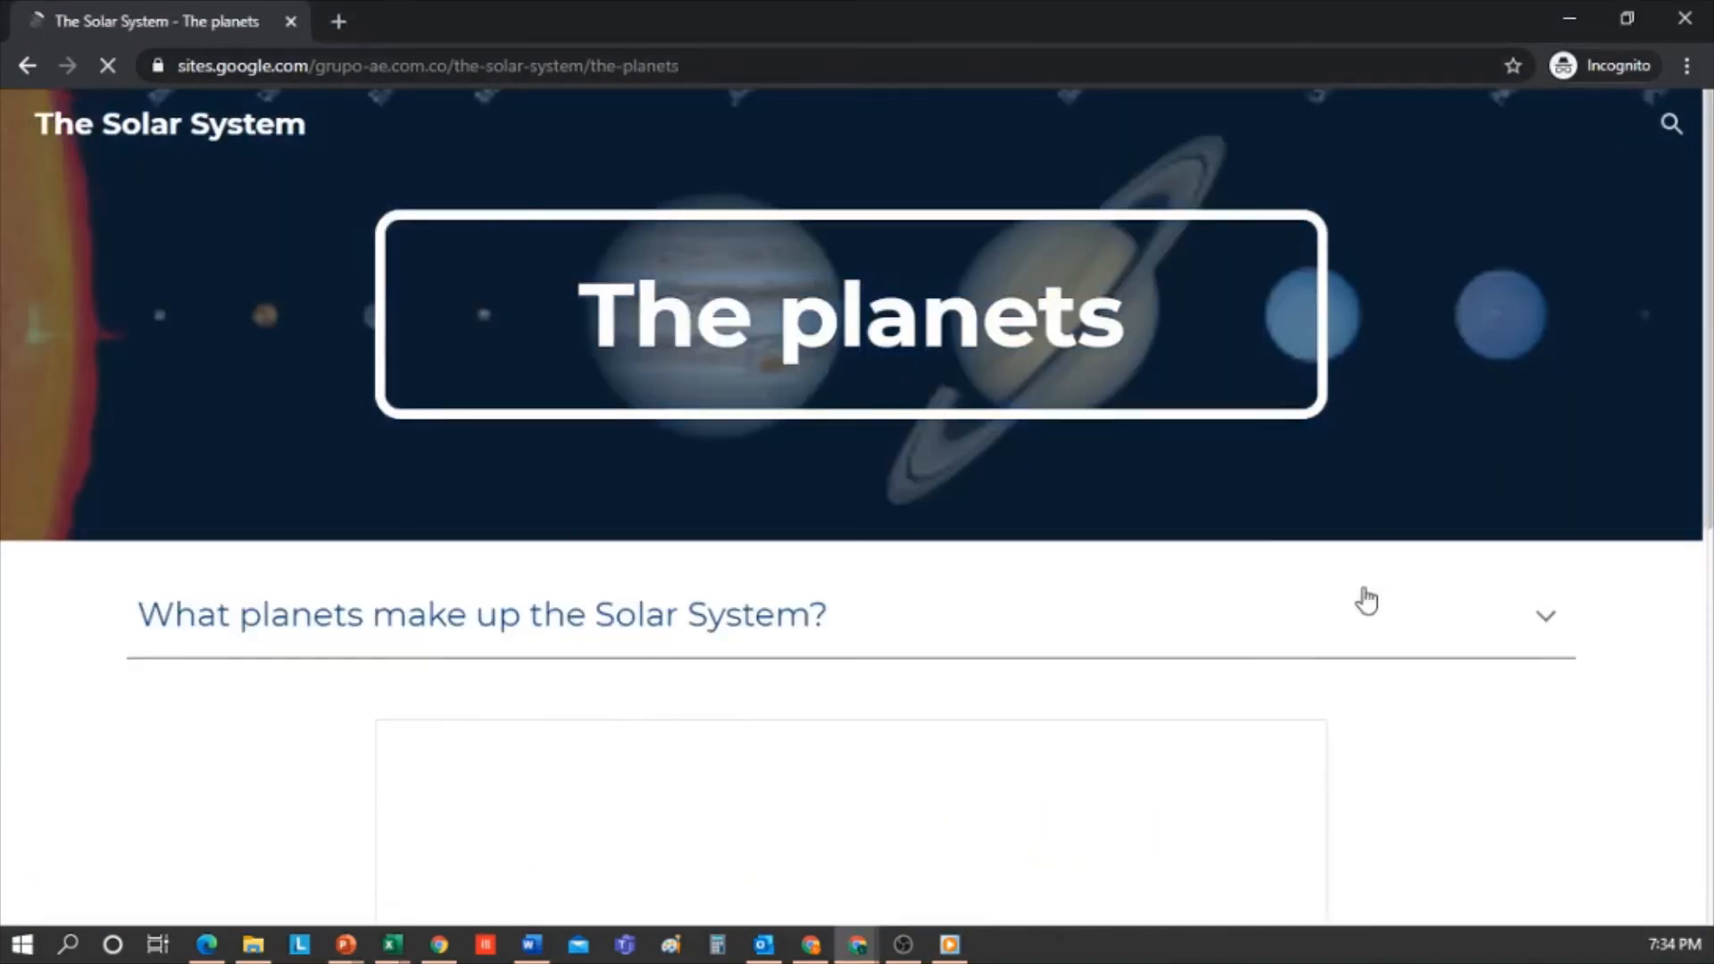
{"action": "left_click", "coordinate": [1543, 619]}
{"action": "scroll", "coordinate": [563, 597], "scroll_direction": "down", "scroll_amount": 10}
{"action": "scroll", "coordinate": [678, 618], "scroll_direction": "up", "scroll_amount": 5}
Go from The planets page to The earth page and review its content, and examine the form on the Evaluation page
{"action": "left_click", "coordinate": [197, 416]}
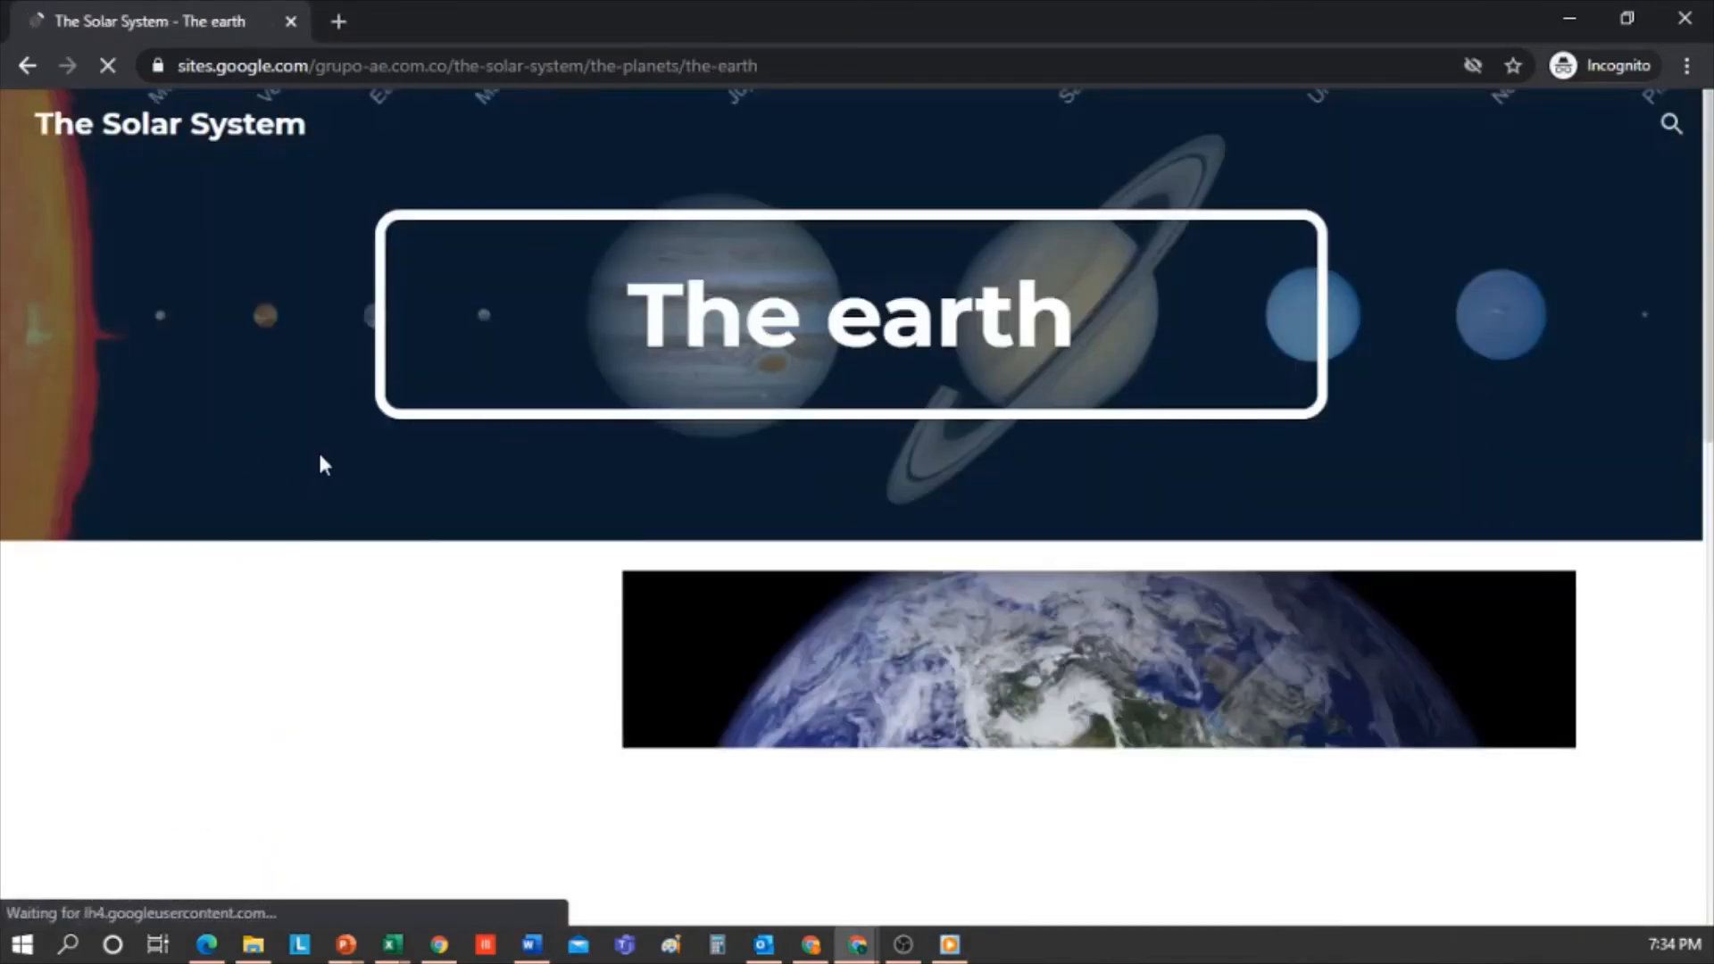
{"action": "scroll", "coordinate": [1320, 486], "scroll_direction": "down", "scroll_amount": 10}
{"action": "left_click", "coordinate": [1283, 476]}
{"action": "scroll", "coordinate": [1395, 482], "scroll_direction": "up", "scroll_amount": 10}
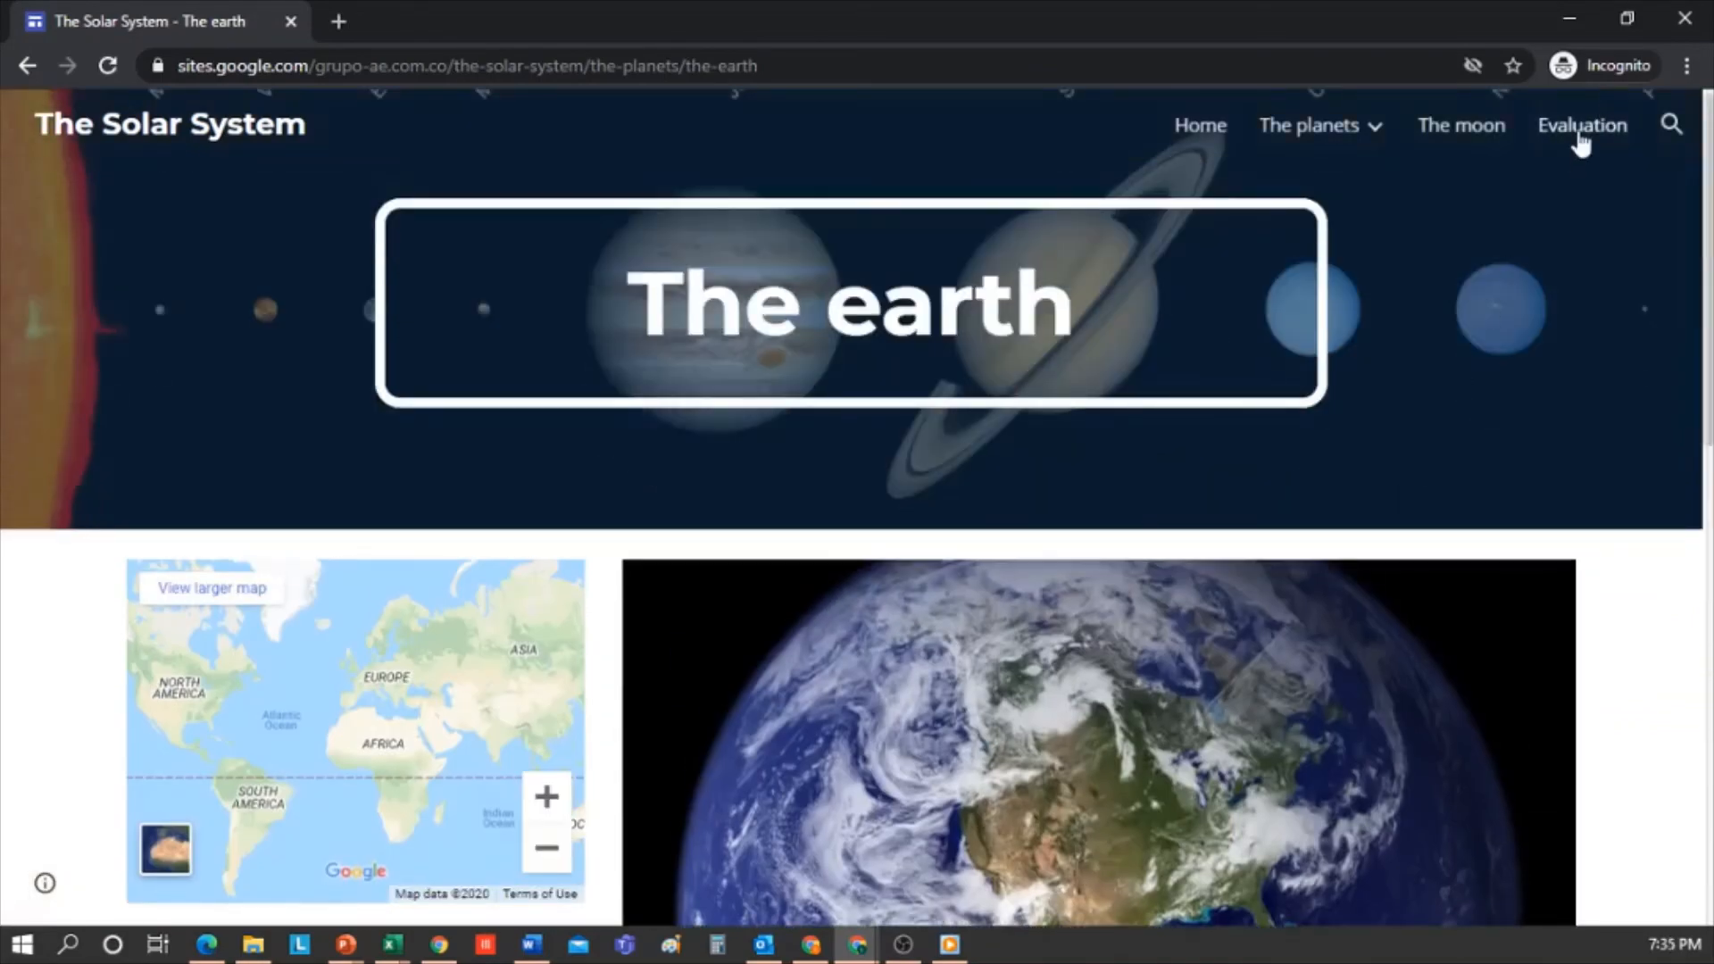
{"action": "left_click", "coordinate": [1578, 134]}
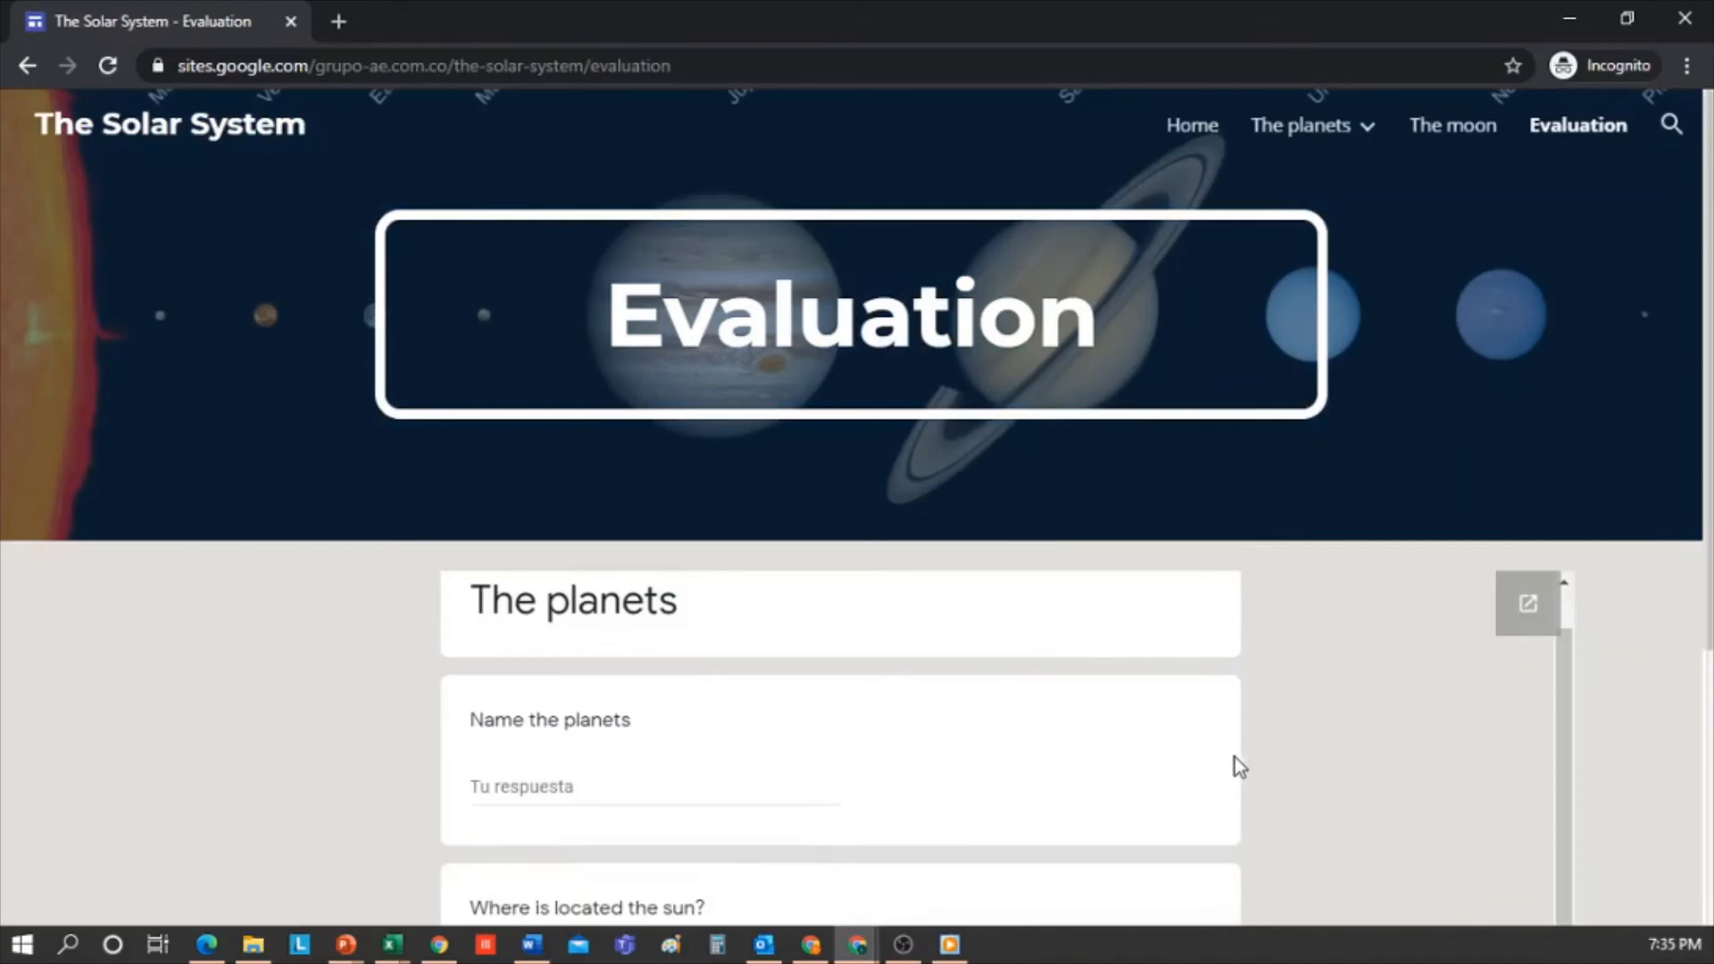
{"action": "scroll", "coordinate": [1312, 658], "scroll_direction": "down", "scroll_amount": 5}
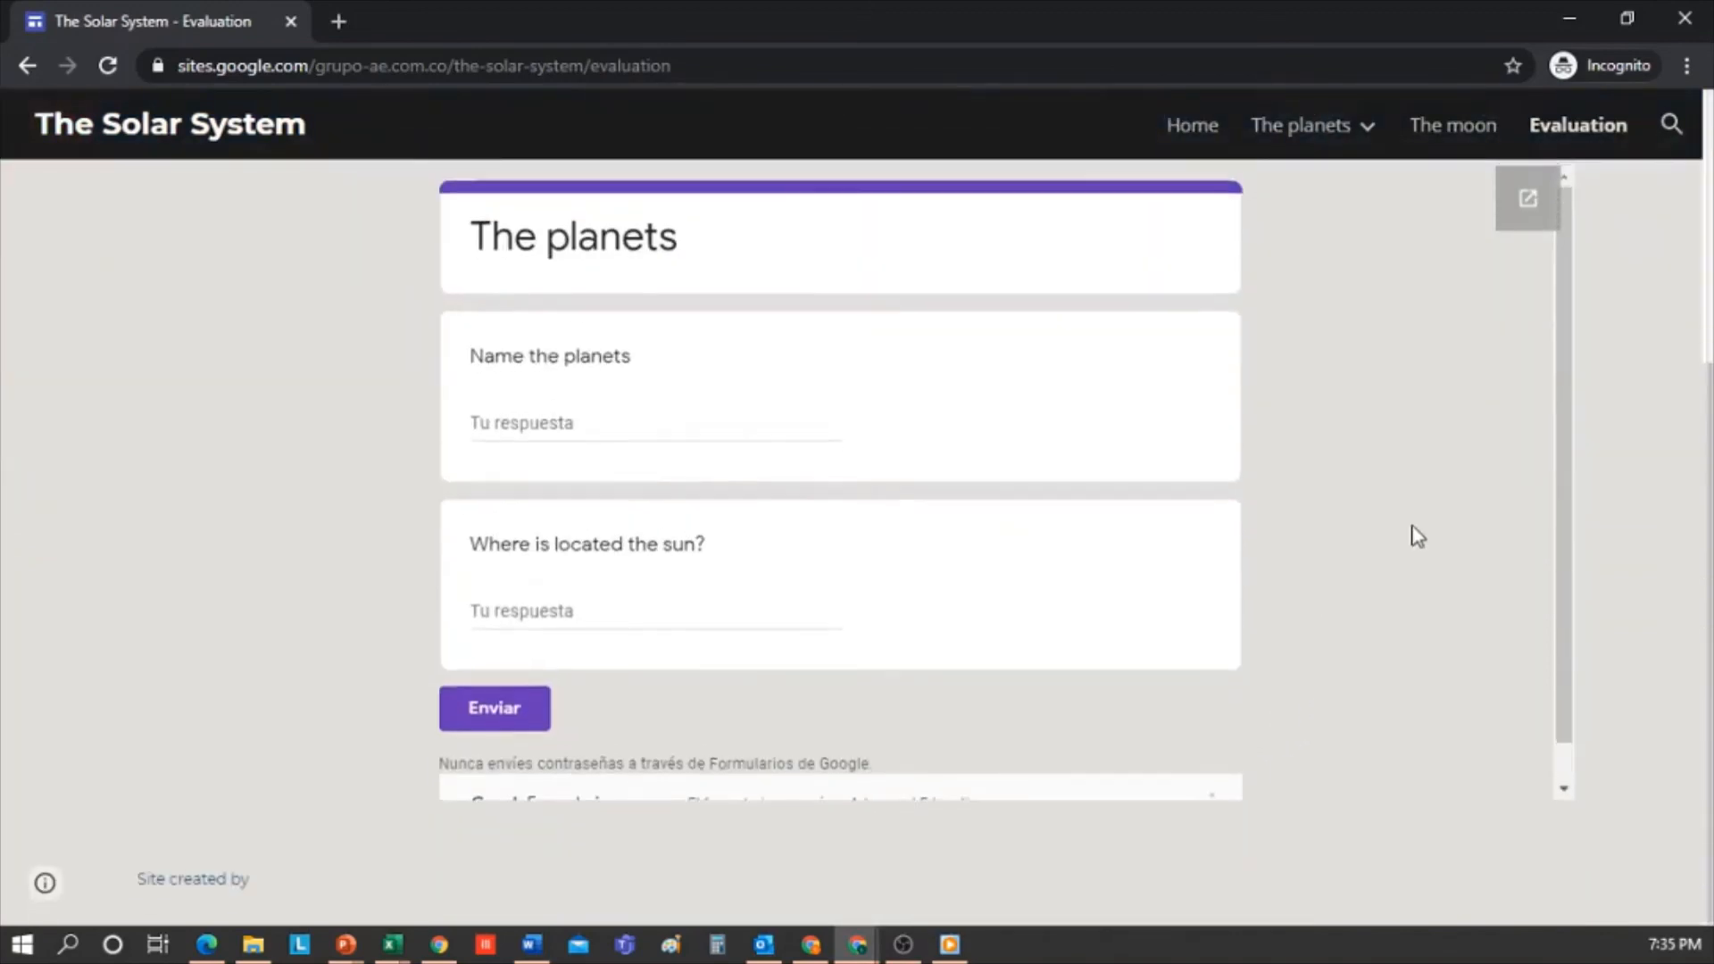
{"action": "scroll", "coordinate": [1411, 535], "scroll_direction": "up", "scroll_amount": 5}
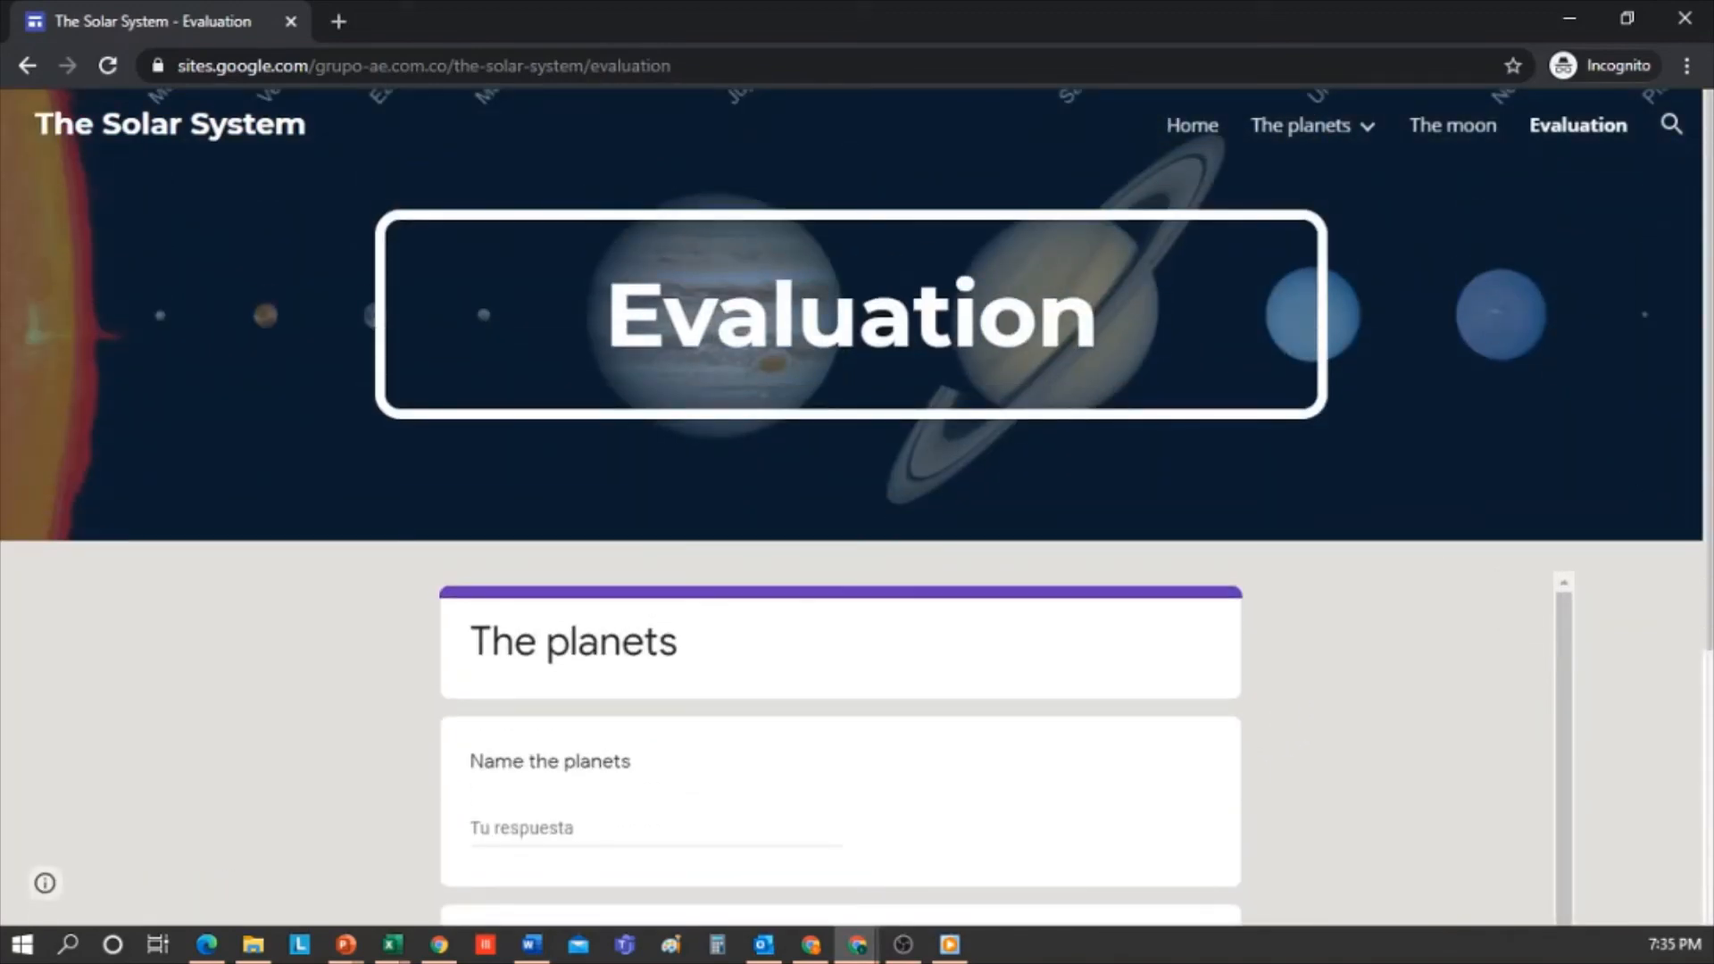